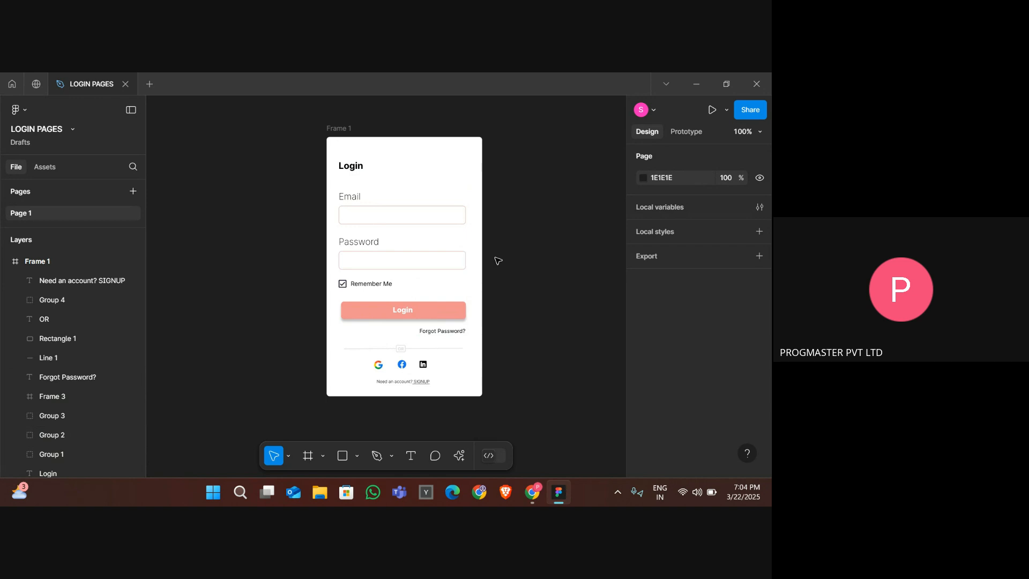
- Zoom in to inspect the 'Need an account? SIGNUP' link at the bottom of the login frame
scroll(428, 391, up, 5)
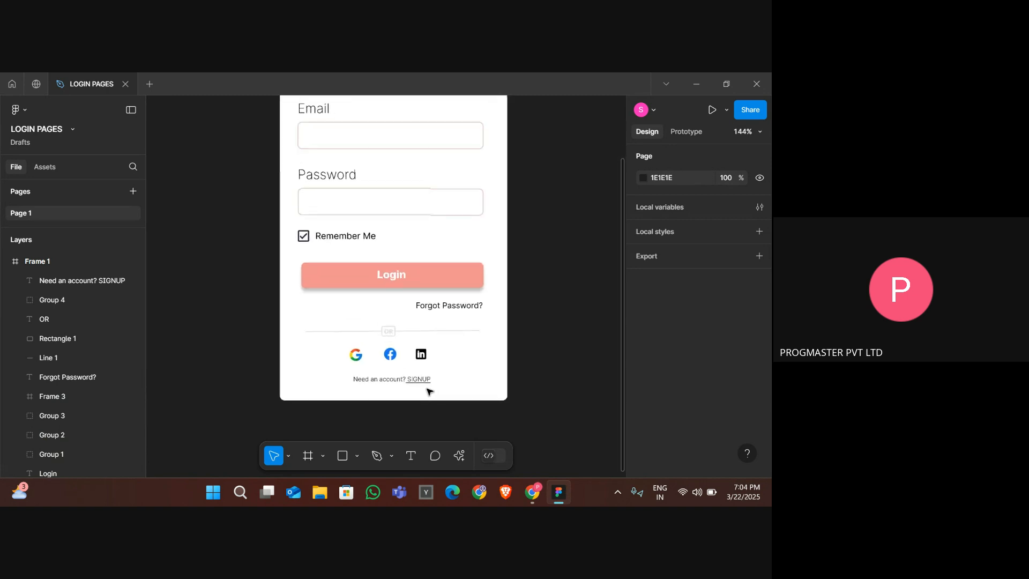
scroll(428, 391, up, 2)
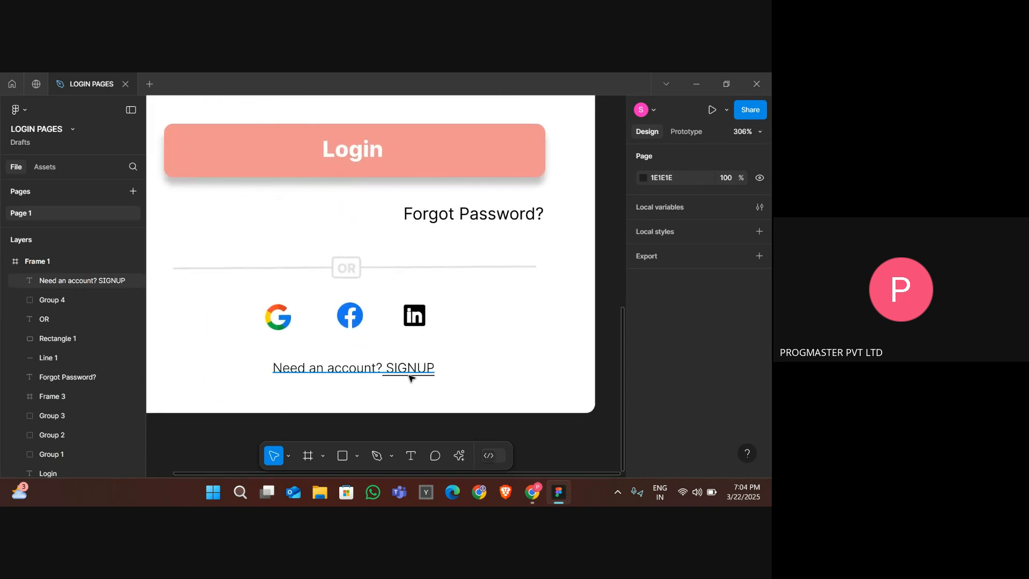
click(415, 368)
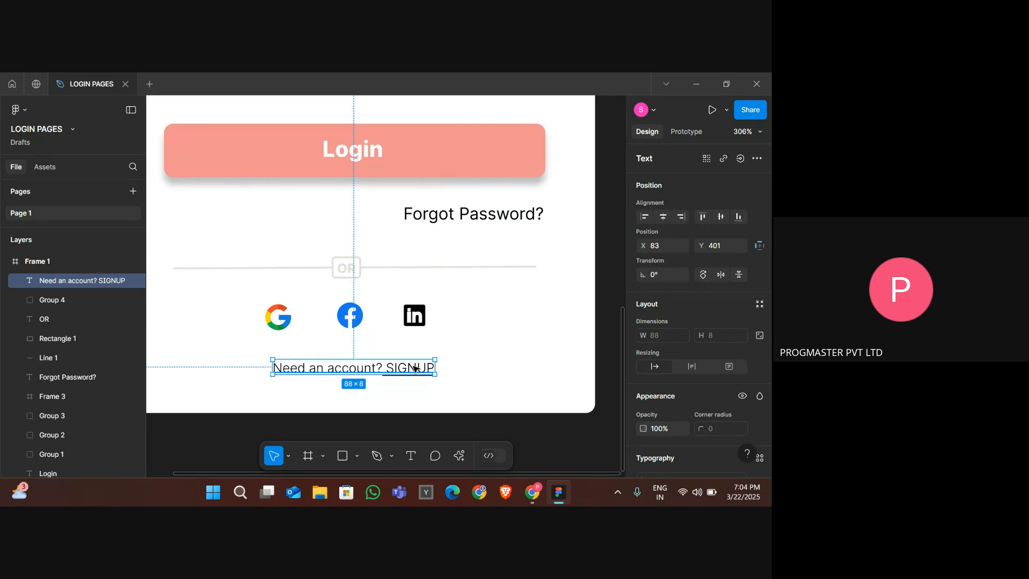
scroll(414, 368, down, 6)
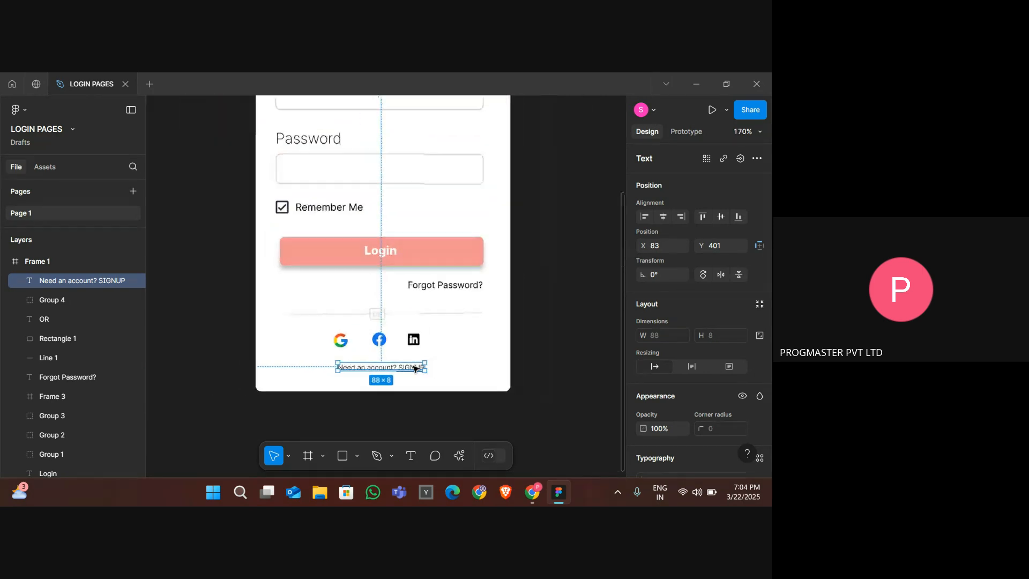
click(546, 351)
scroll(554, 353, left, 1)
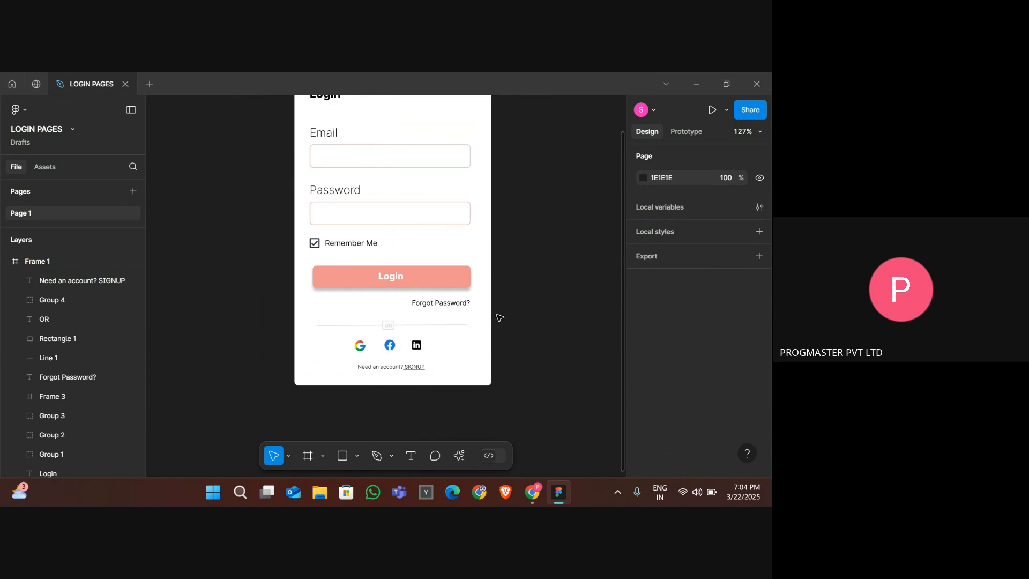
scroll(326, 277, down, 4)
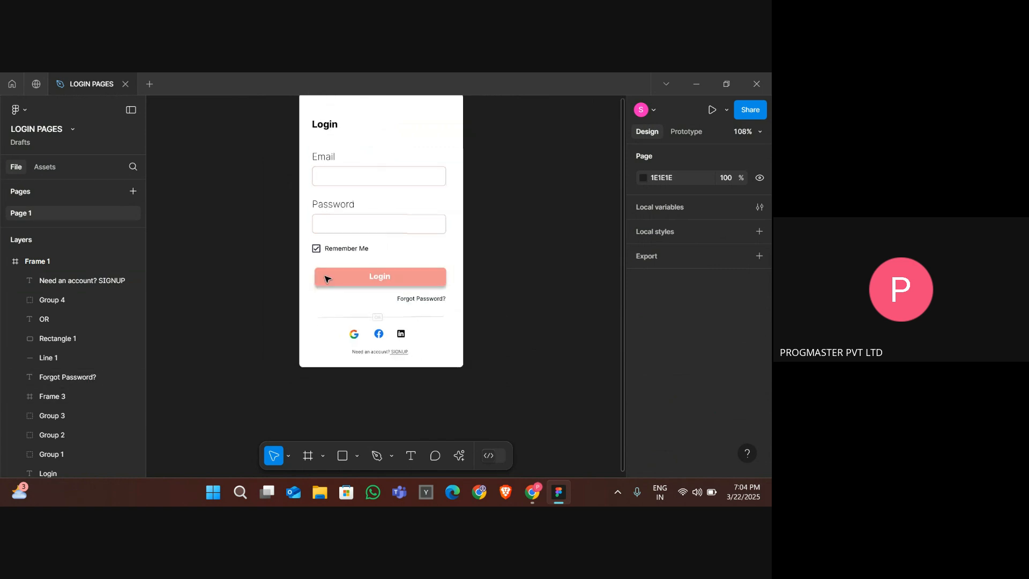
- Rename the frame as lOGIN
click(324, 140)
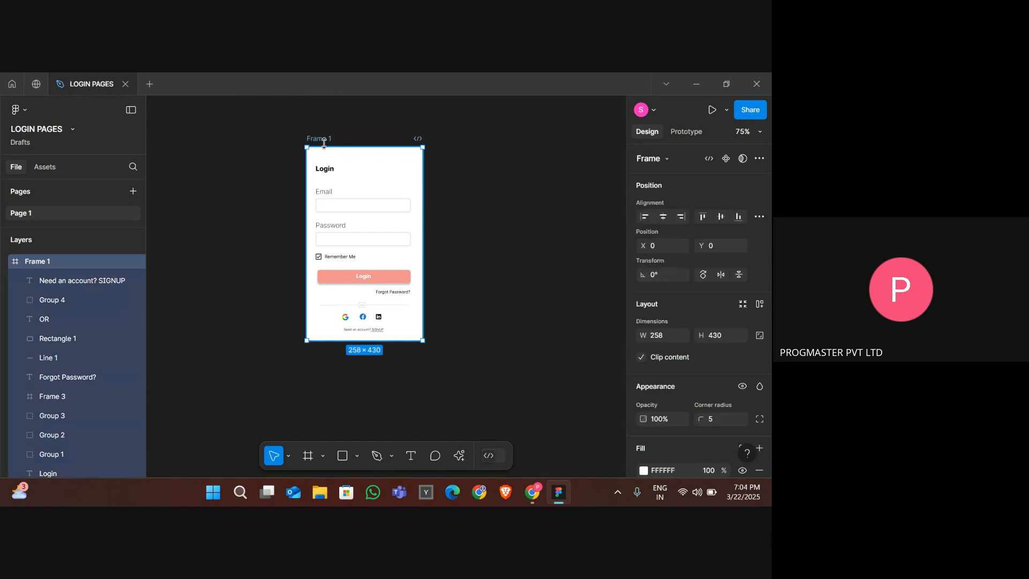
scroll(326, 143, up, 1)
scroll(326, 144, up, 1)
double_click(323, 139)
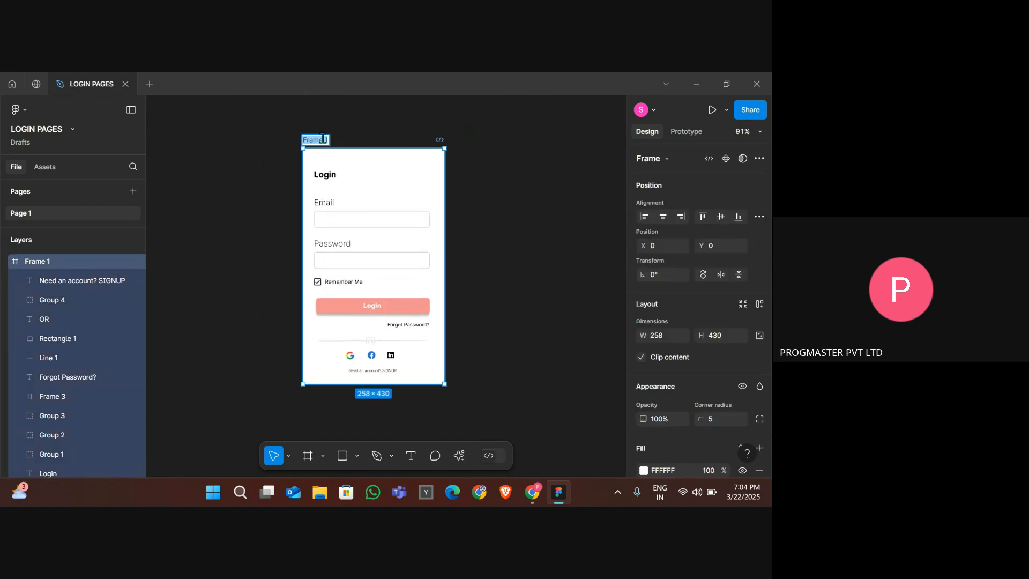
click(323, 139)
key(BackSpace)
key(BackSpace)
key(BackSpace)
key(BackSpace)
key(BackSpace)
key(Delete)
key(Delete)
text(lOGIN)
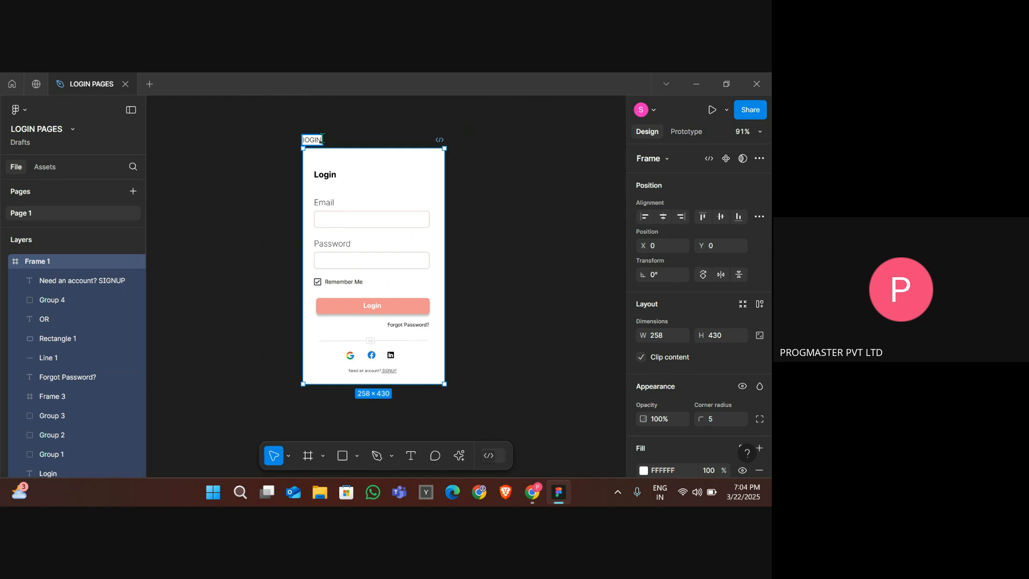
key(Return)
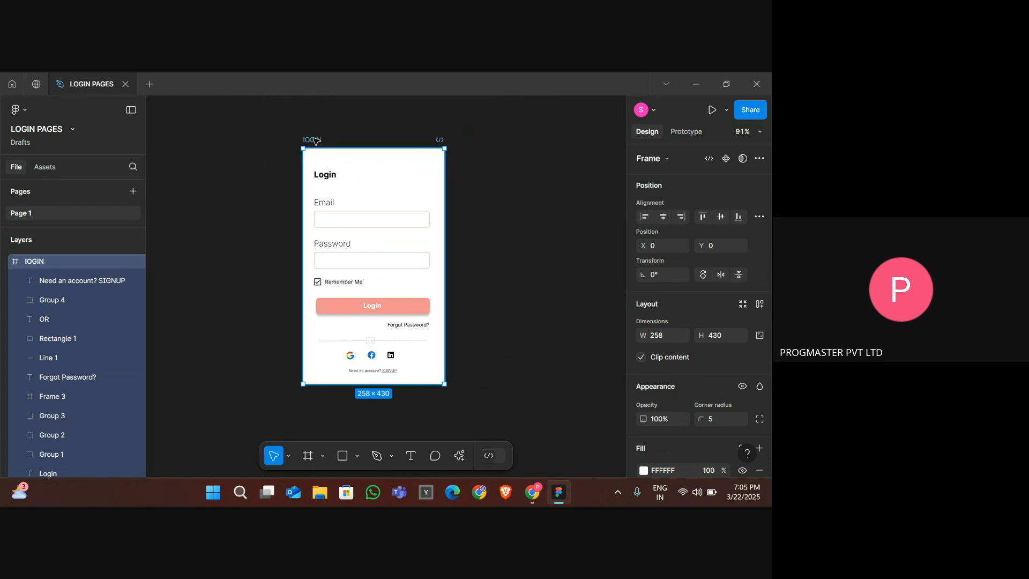
- Rename the frame as LOGIN PAGE
double_click(314, 139)
text(LOGIN PA)
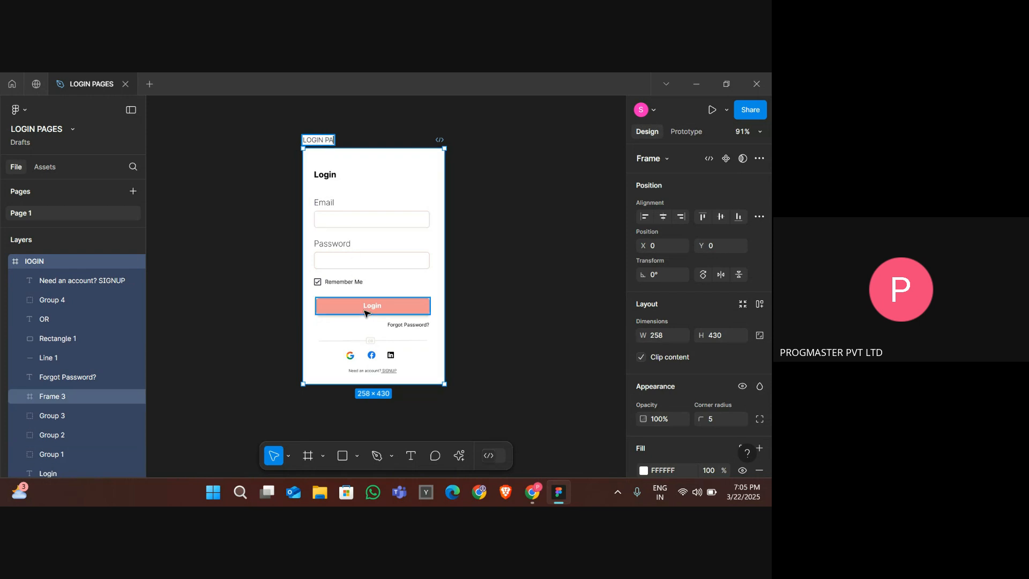
text(GE)
key(Return)
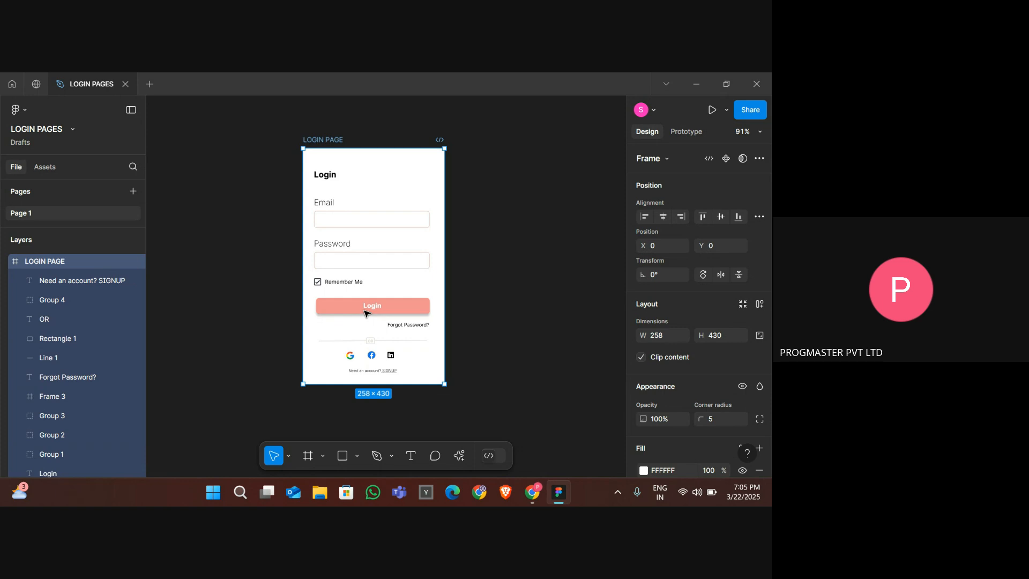
click(489, 282)
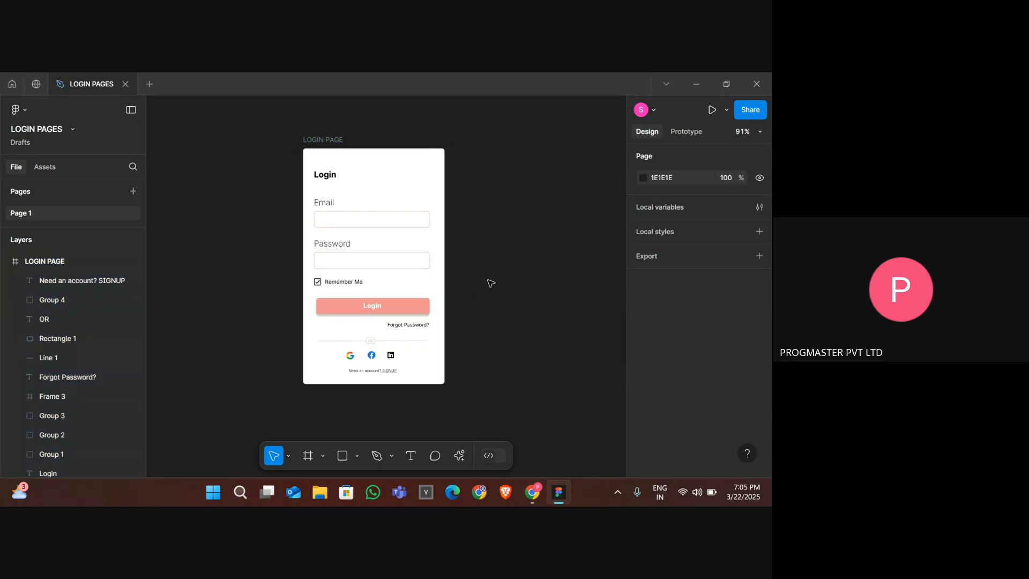
- Duplicate the LOGIN PAGE frame beside the original
click(330, 140)
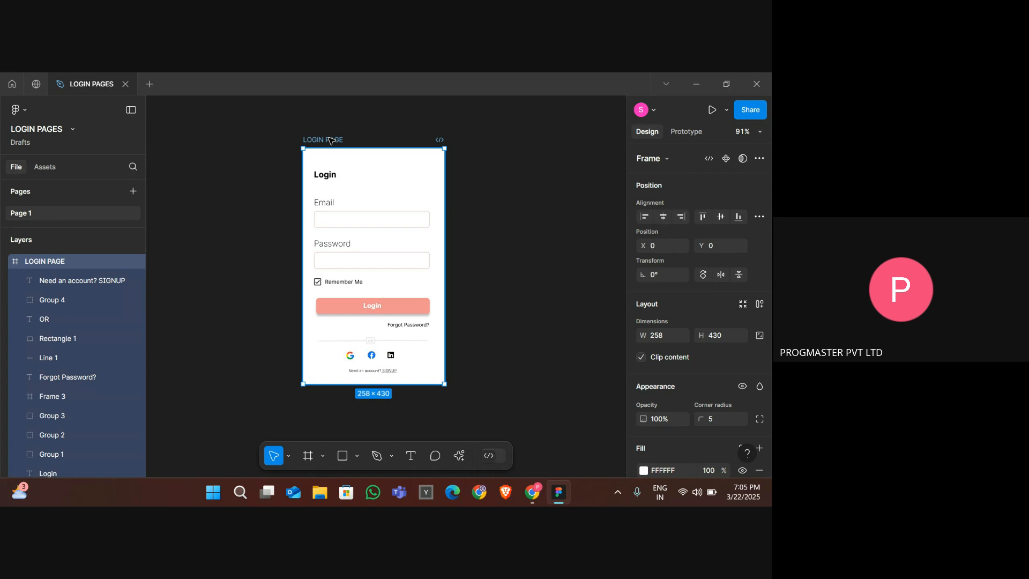
key(ctrl+d)
click(330, 141)
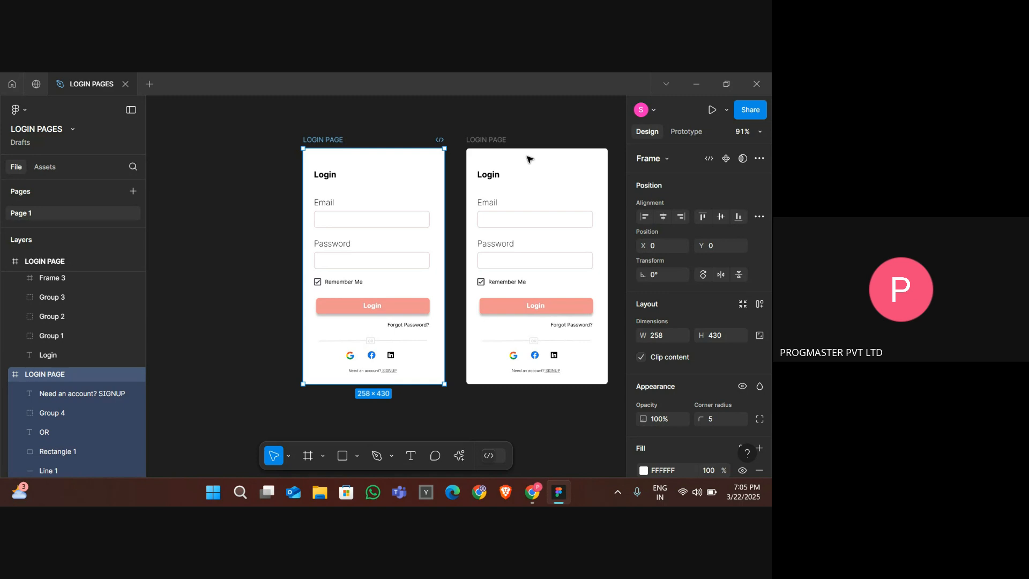
click(493, 142)
scroll(493, 143, right, 3)
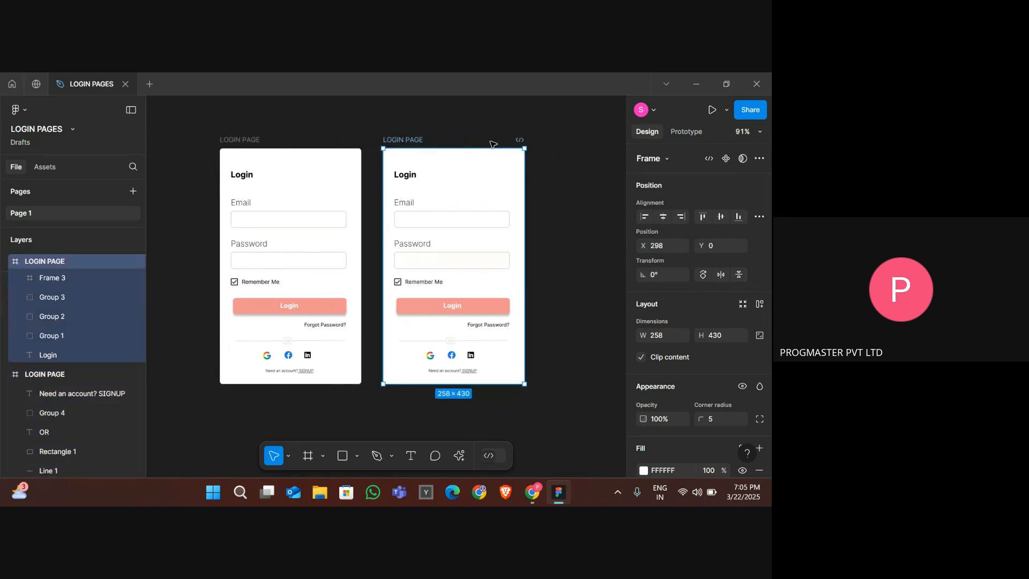
- Rename the duplicated frame as SIGNUP PAGE
double_click(401, 140)
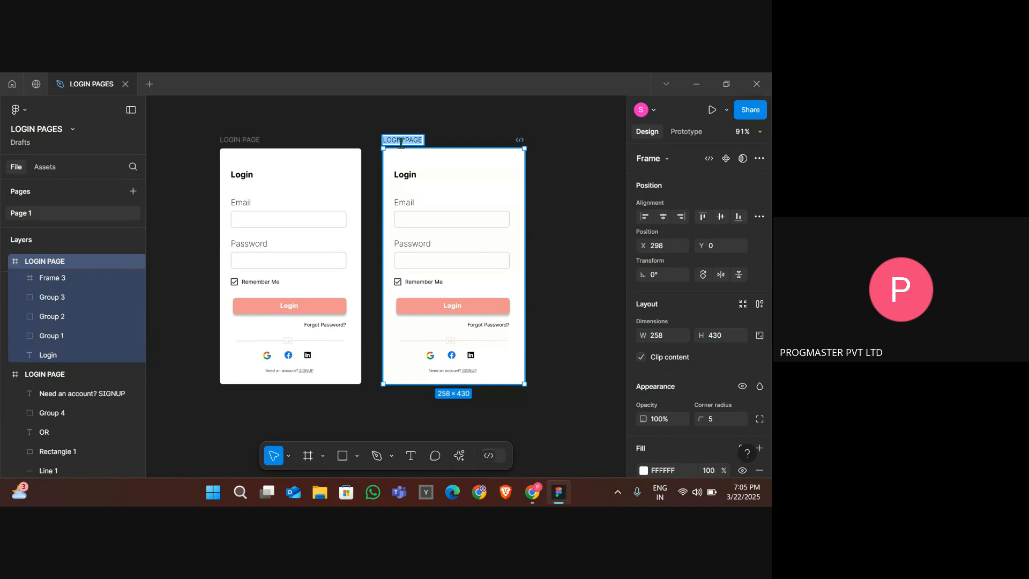
text(SIGNUP PAGE)
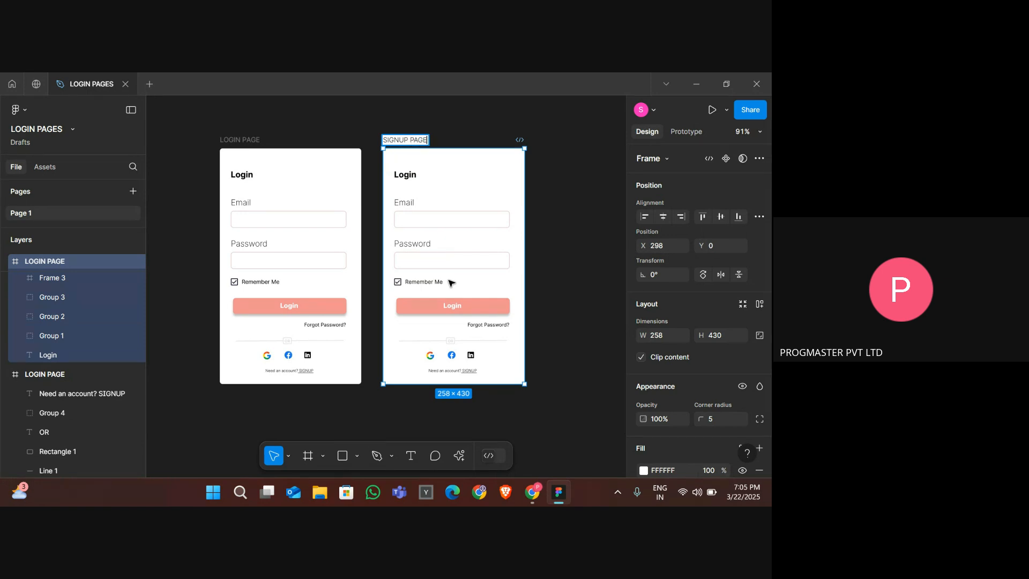
key(Return)
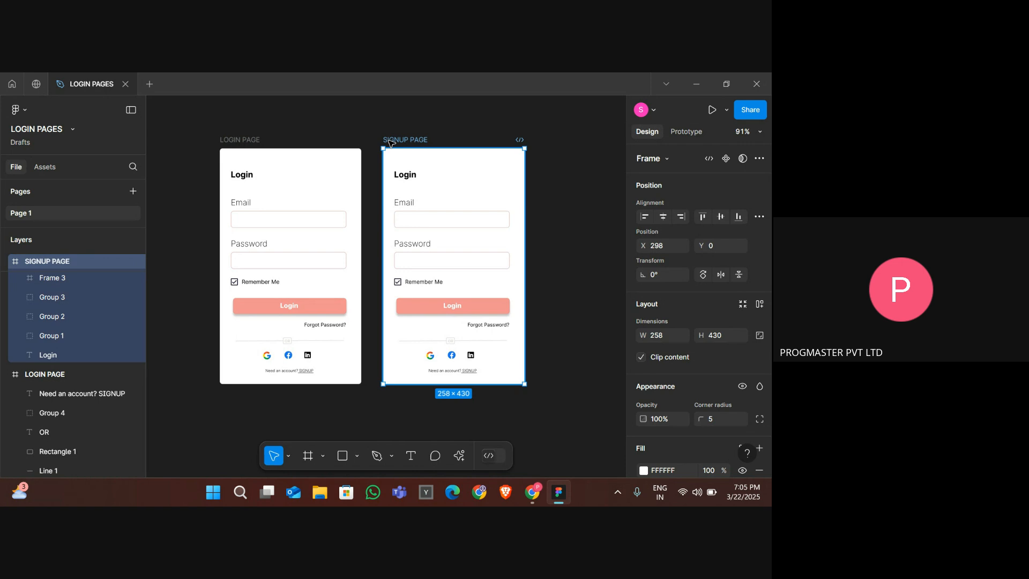
- Change the heading of the signup frame to SignUp
double_click(404, 178)
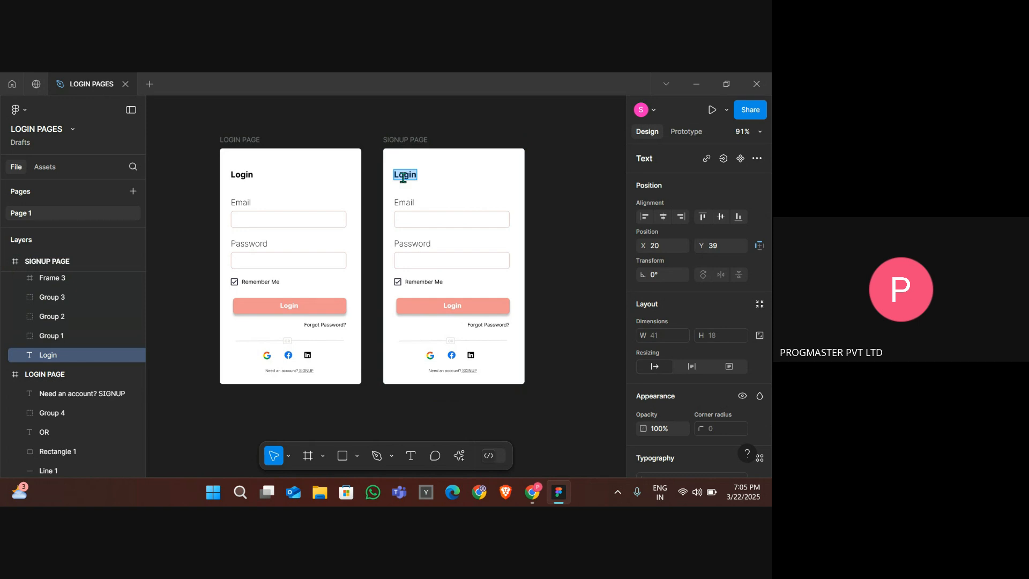
text(SignUp)
- Change the heading of the login frame to SignIn
double_click(244, 179)
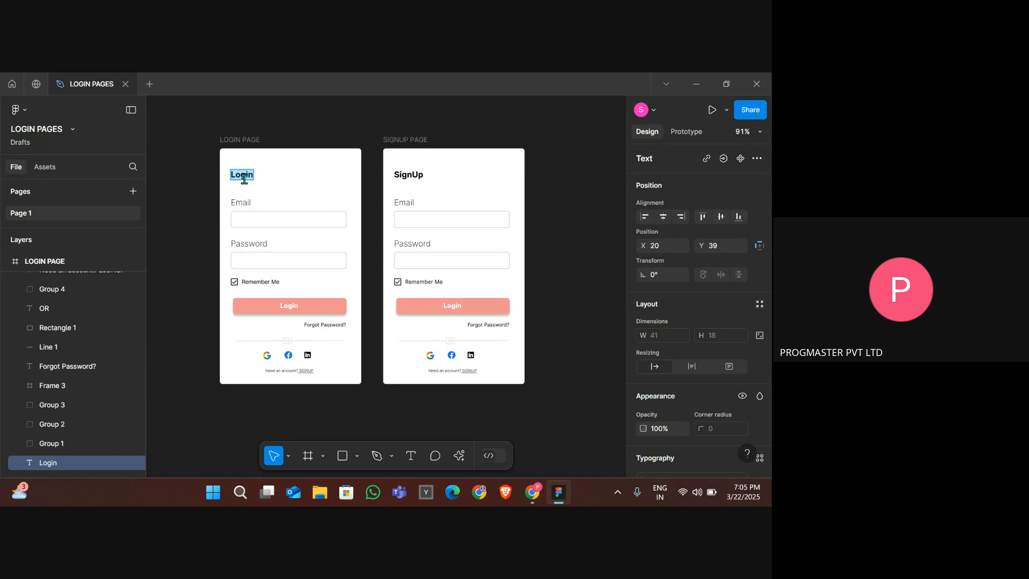
text(SIgnIn)
- Try to group the password field on the signup frame and move it down
click(416, 201)
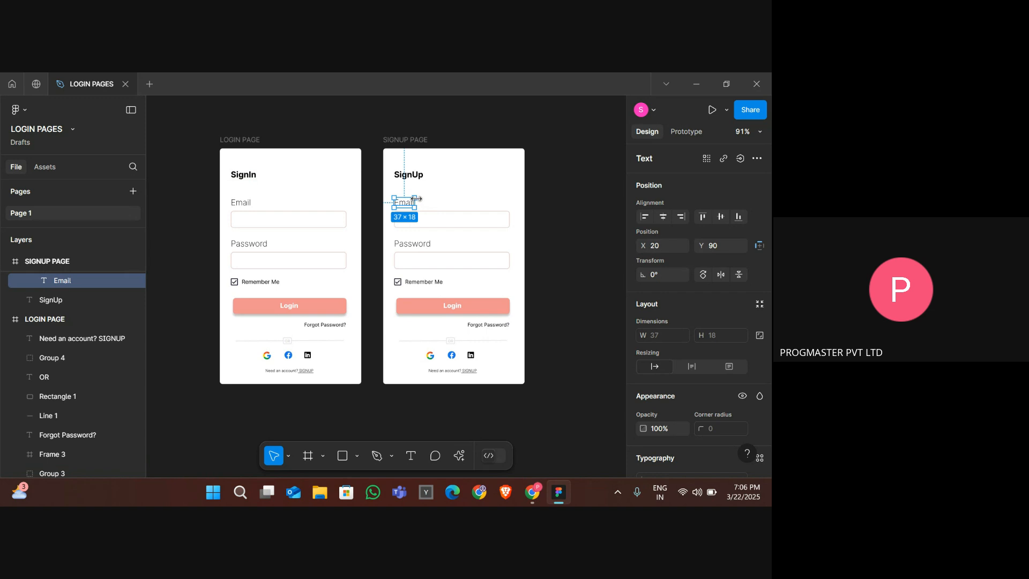
click(435, 251)
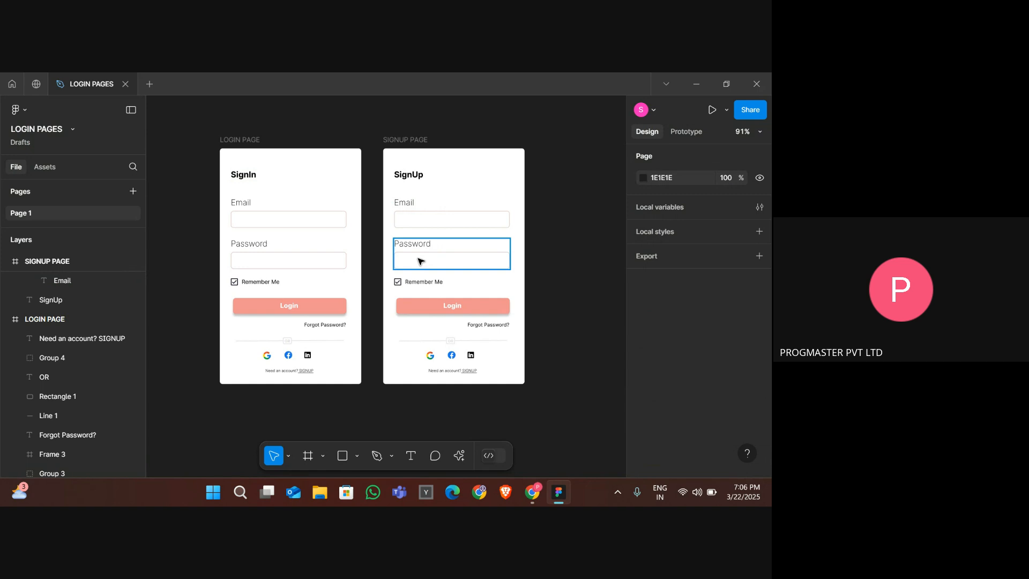
click(418, 260)
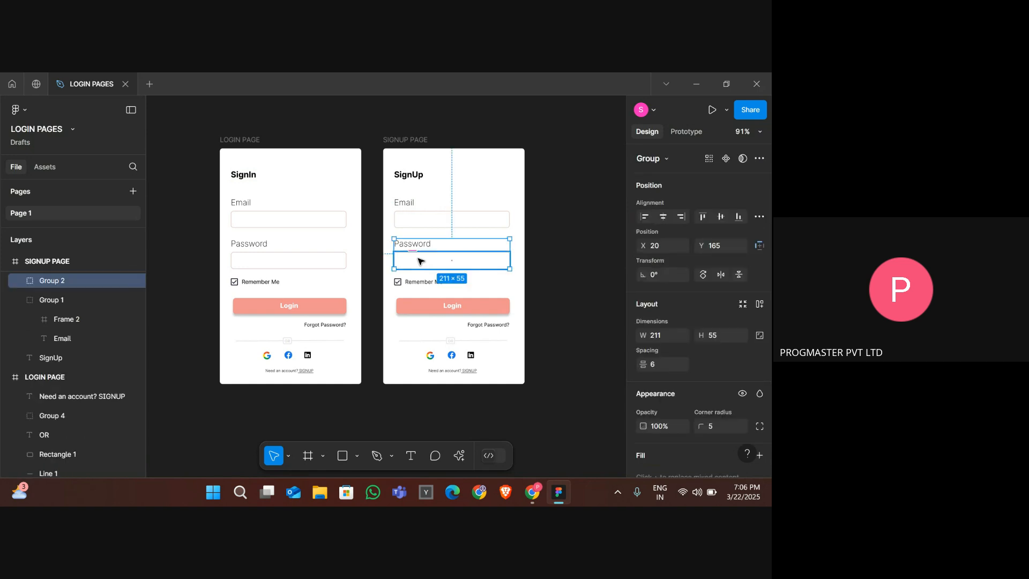
key(ctrl+g)
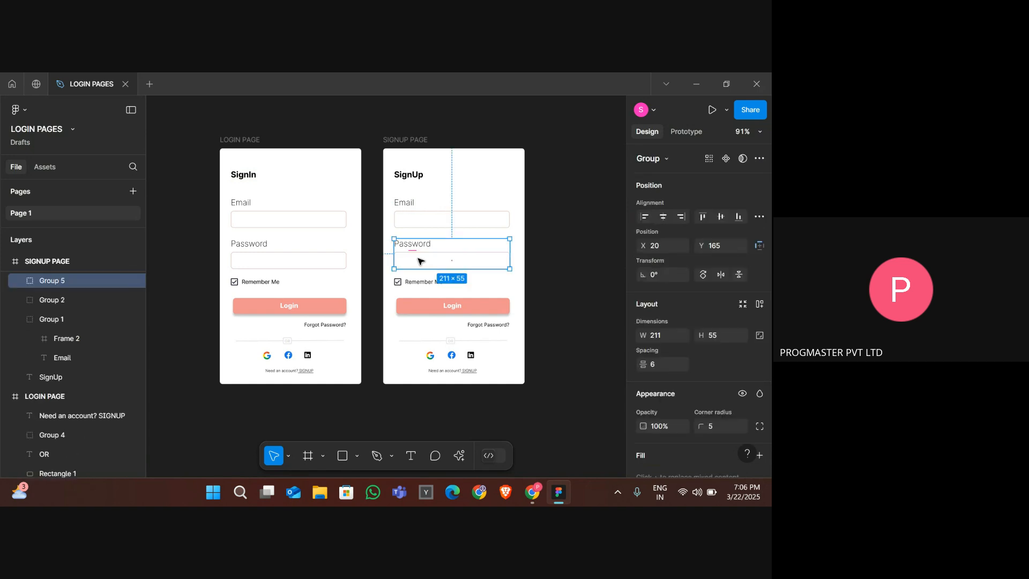
click(389, 286)
click(444, 262)
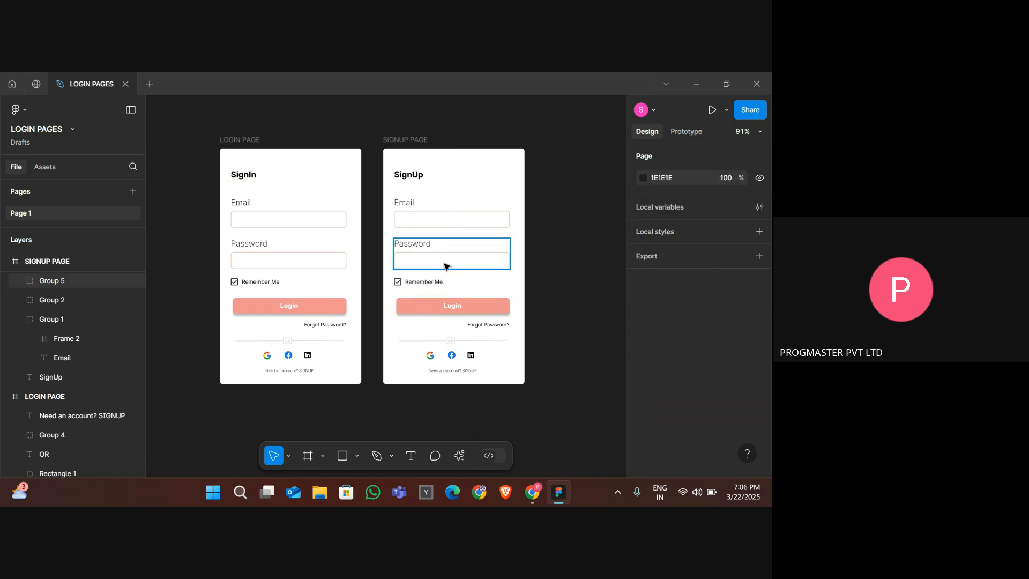
drag(449, 299, 441, 277)
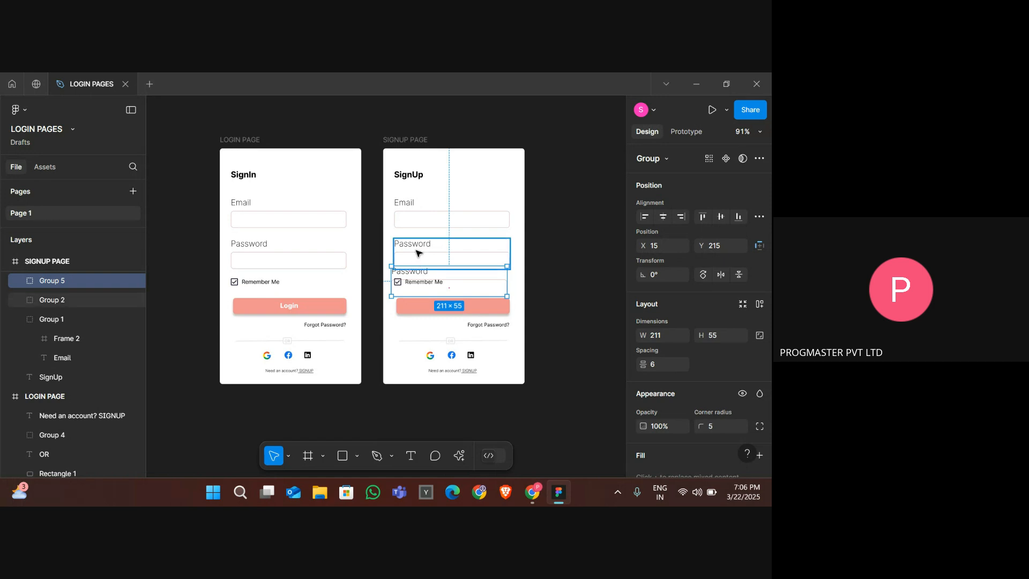
- Delete all elements below the password field on the signup frame
click(415, 254)
click(543, 338)
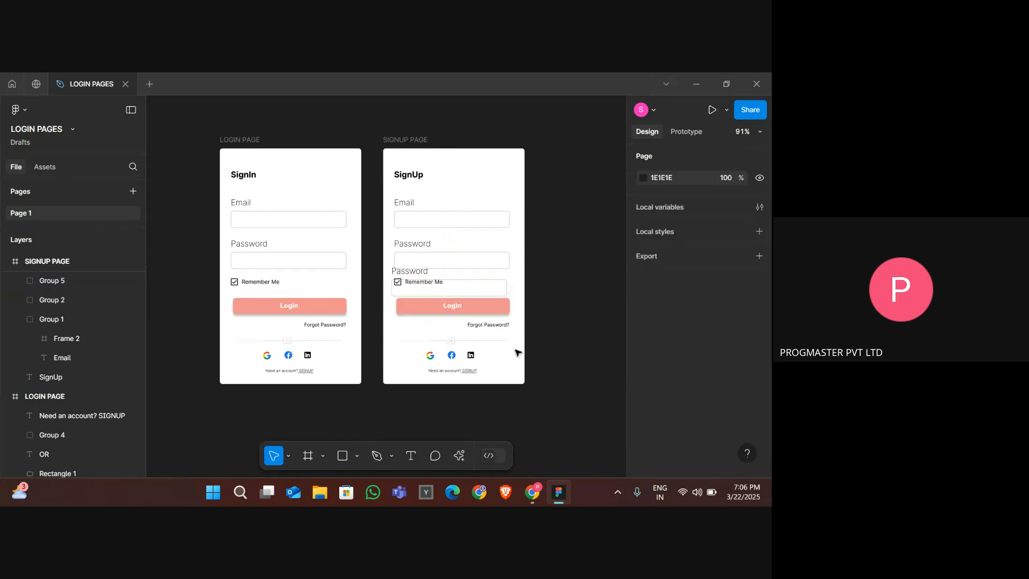
drag(427, 337, 395, 279)
key(Delete)
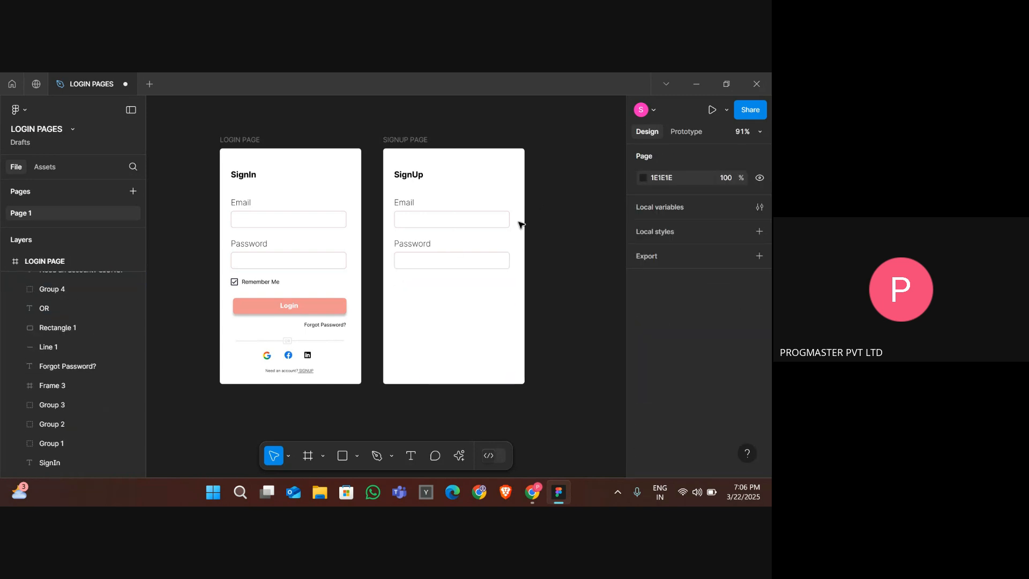
- Duplicate the password field group and place the copy just below the original
click(477, 254)
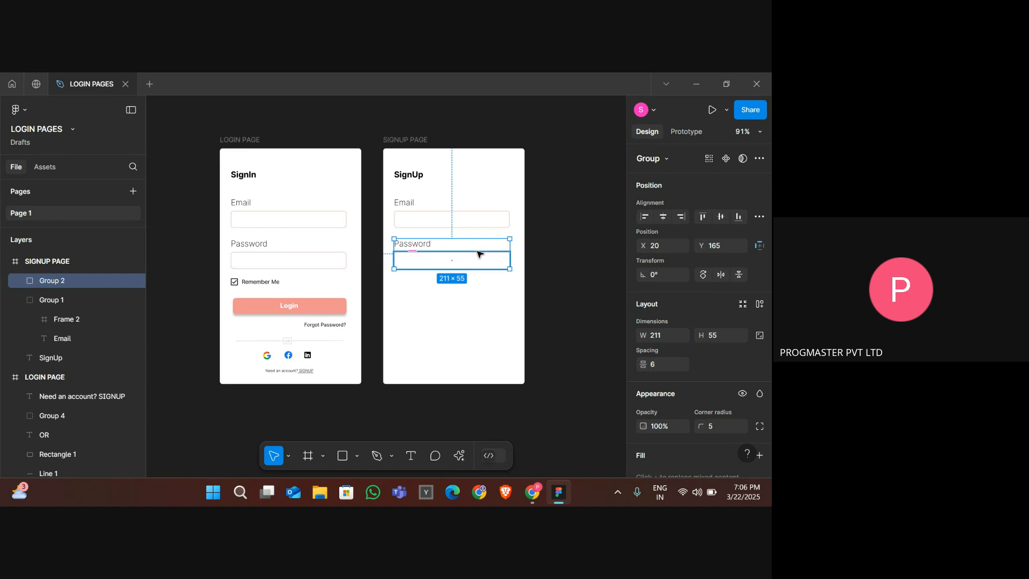
key(ctrl+d)
drag(478, 254, 479, 294)
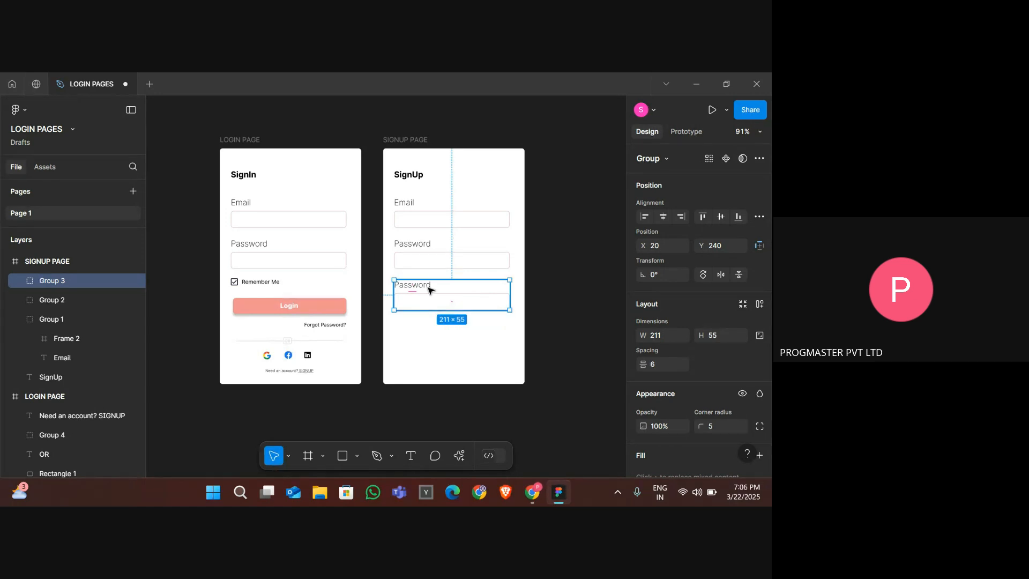
- Change the copied field's label to Confirm Password
double_click(429, 289)
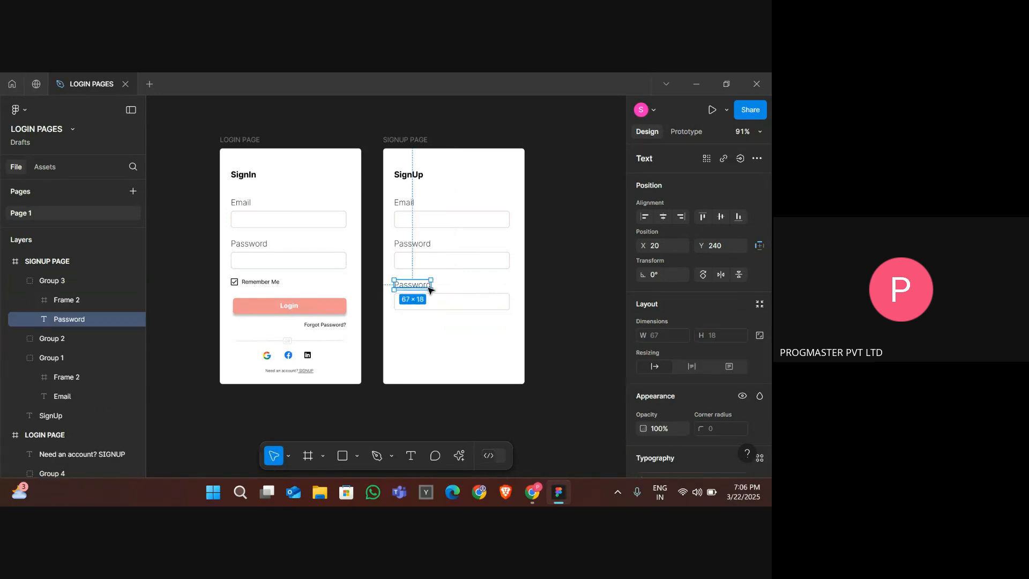
double_click(428, 289)
text(C)
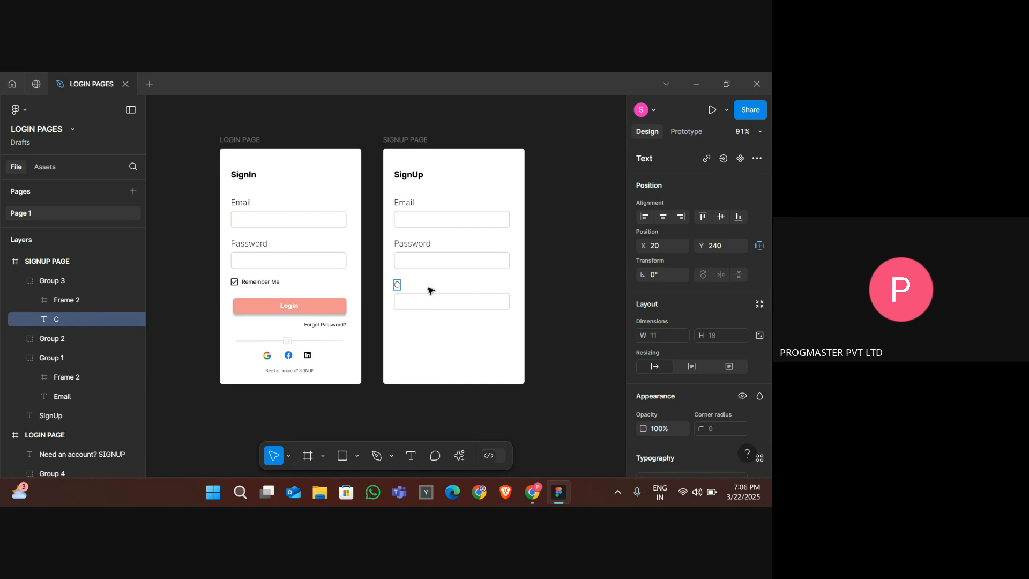
text(onfirm Password)
key(Escape)
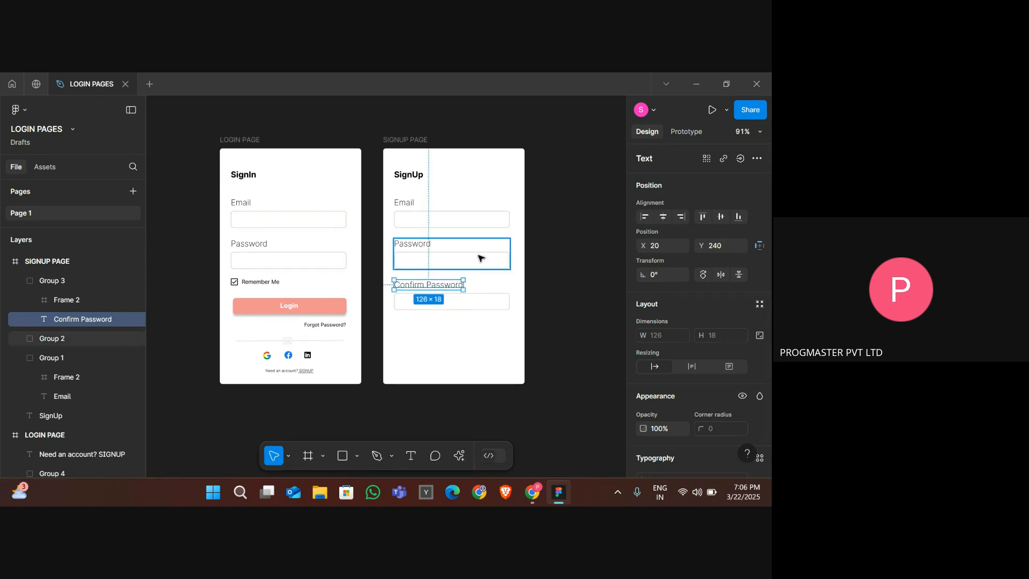
click(525, 311)
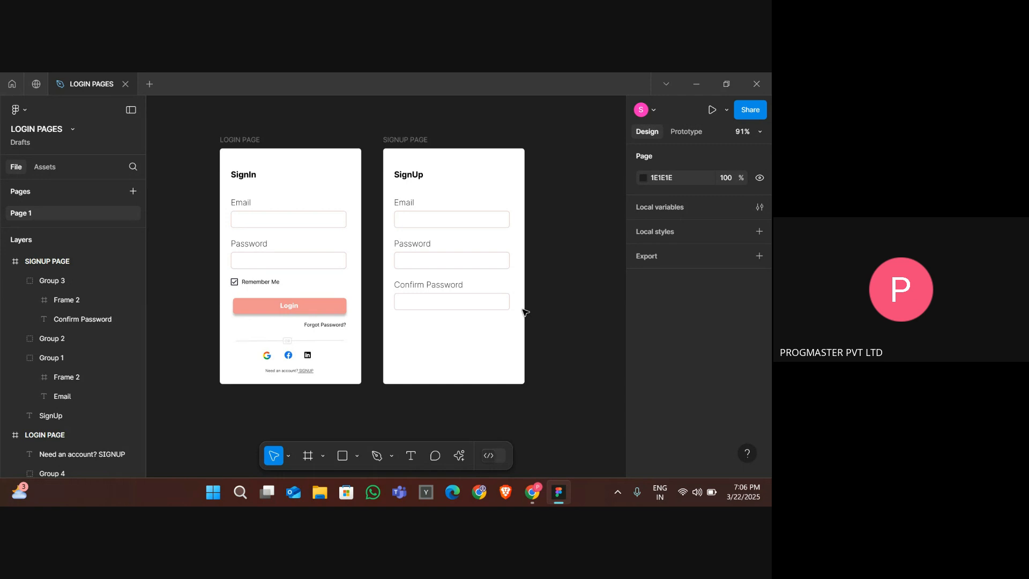
- Duplicate the Confirm Password field group on the signup frame and move the copy directly below it
click(459, 310)
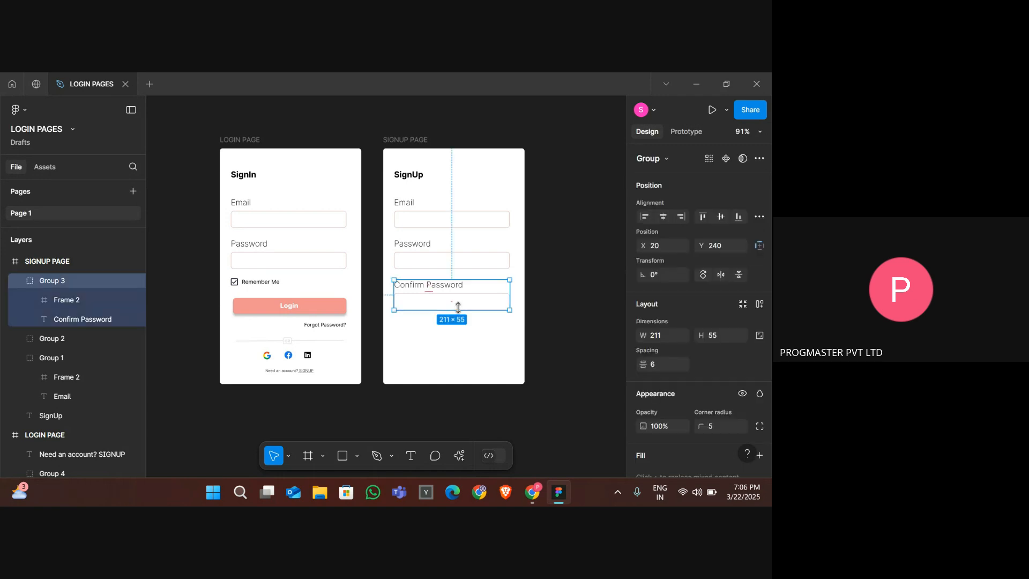
key(ctrl+d)
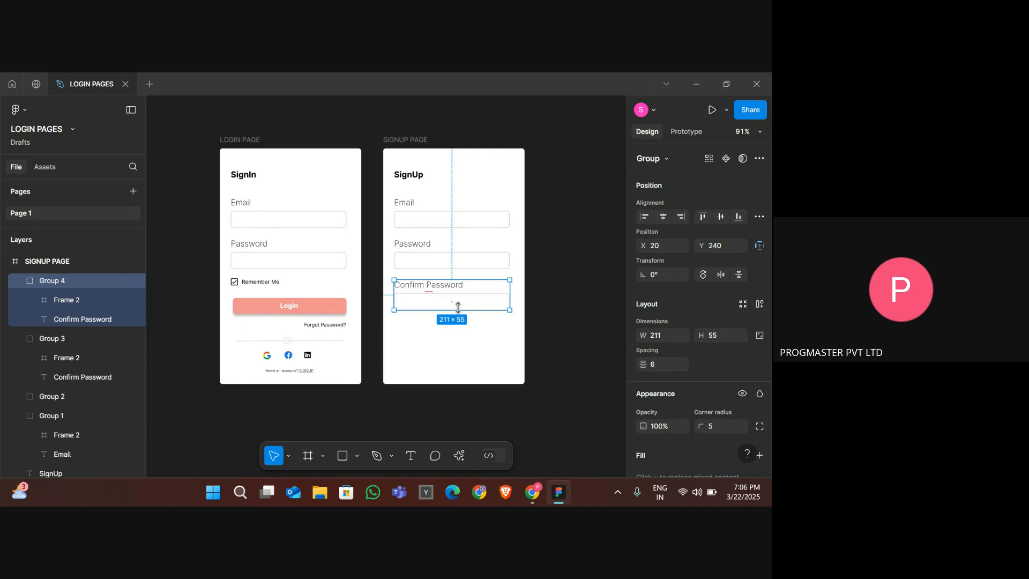
drag(458, 307, 452, 349)
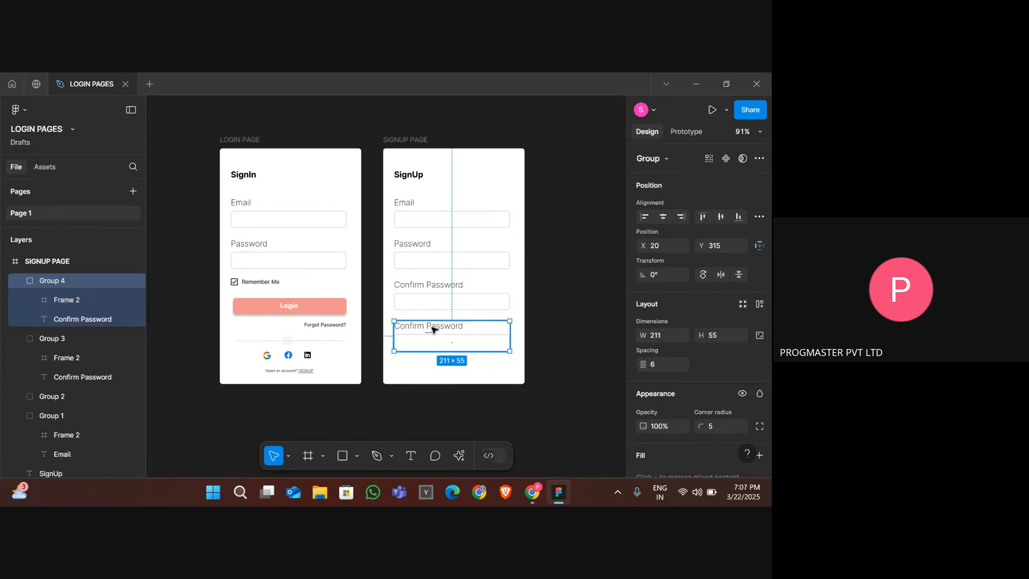
- Rename the new field's label to Mobile Number
double_click(433, 328)
double_click(432, 327)
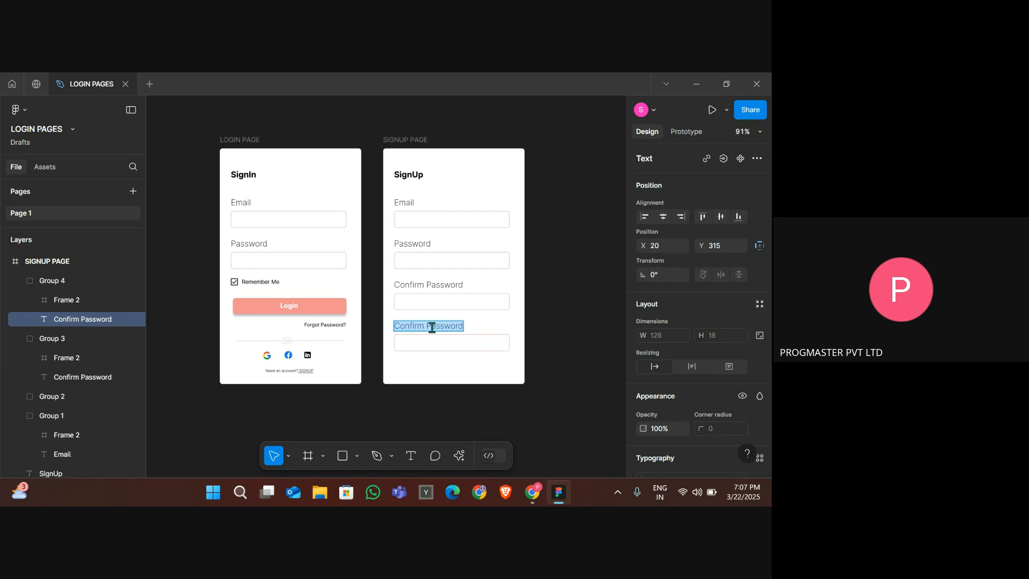
text(Mobile Nu)
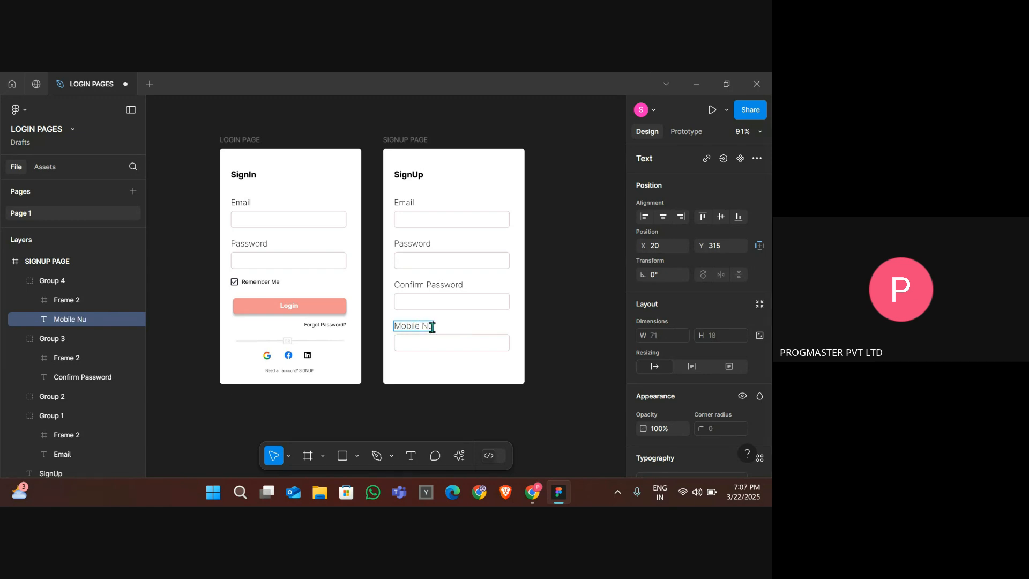
text(mber)
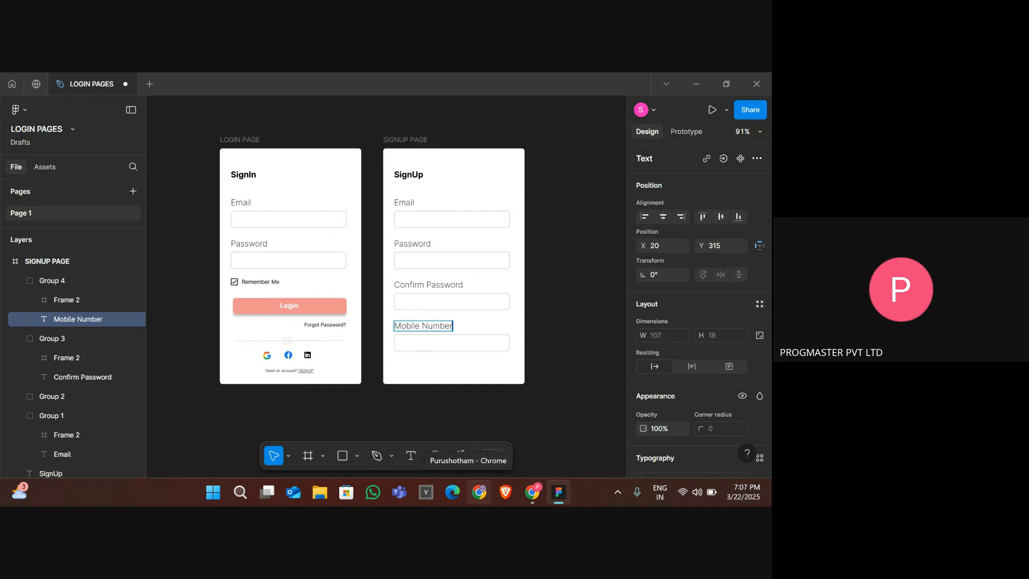
key(Escape)
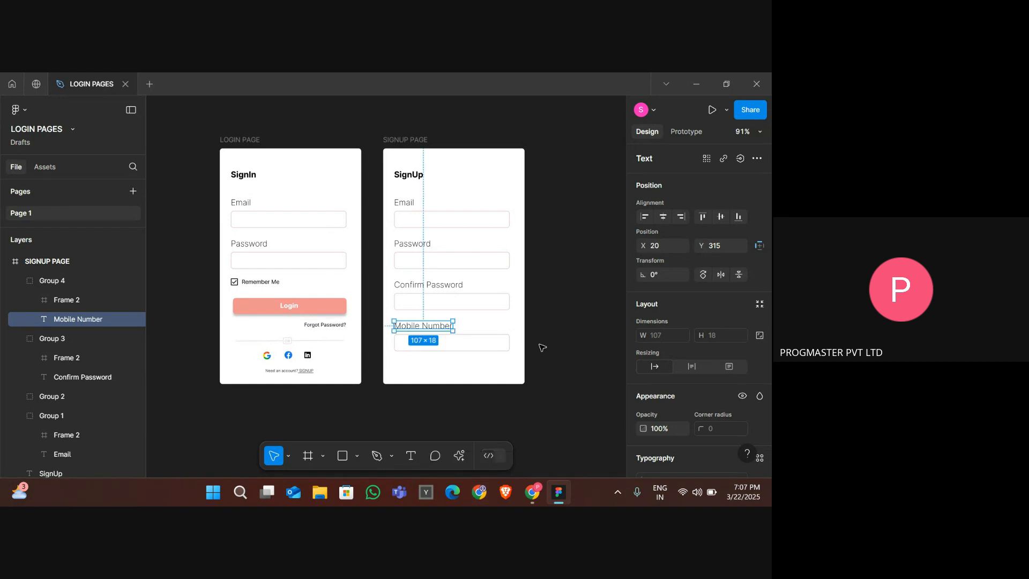
click(542, 347)
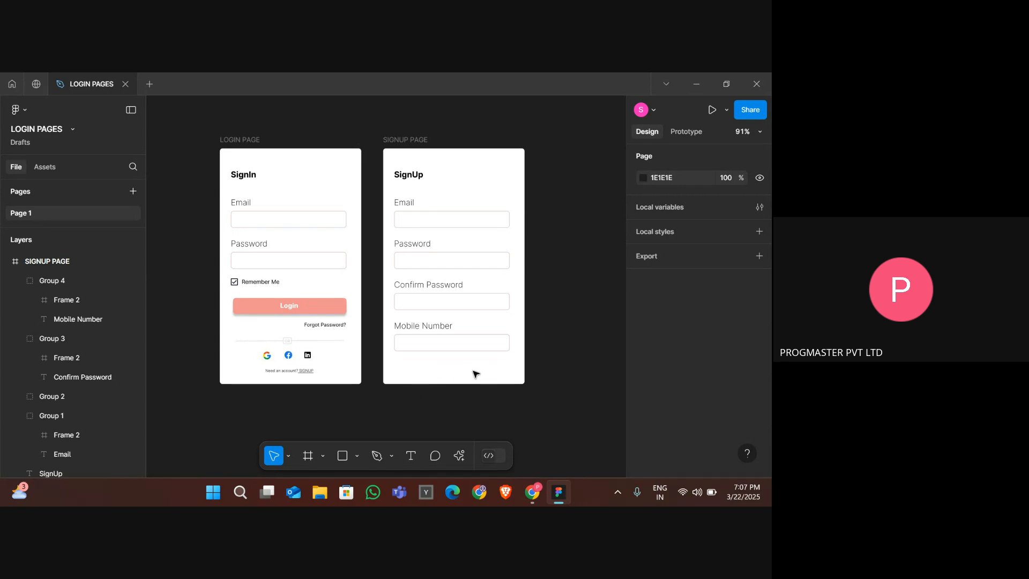
- Make the signup frame taller, to a height of about 514
click(417, 145)
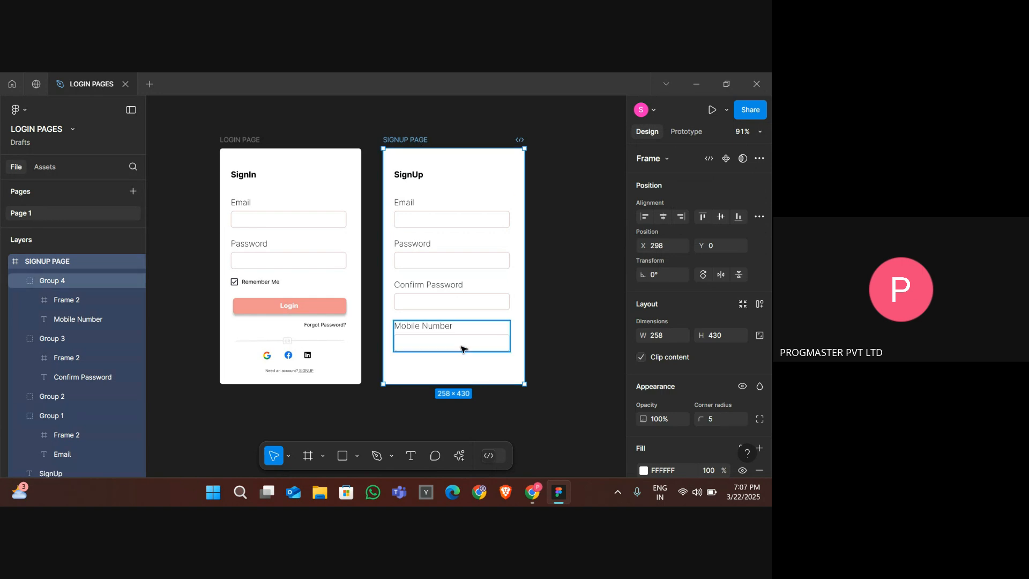
drag(457, 384, 456, 437)
drag(455, 410, 447, 430)
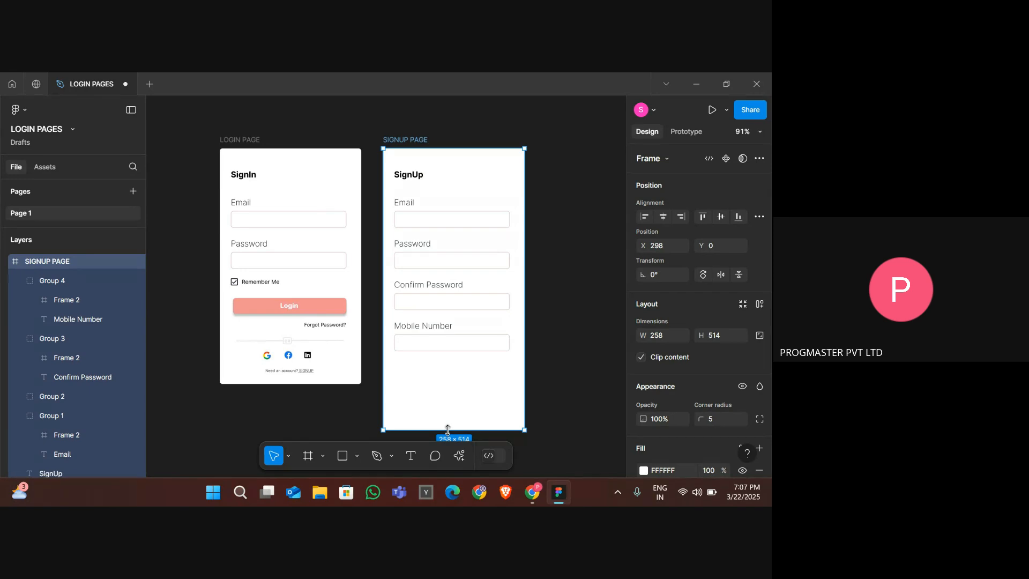
click(434, 394)
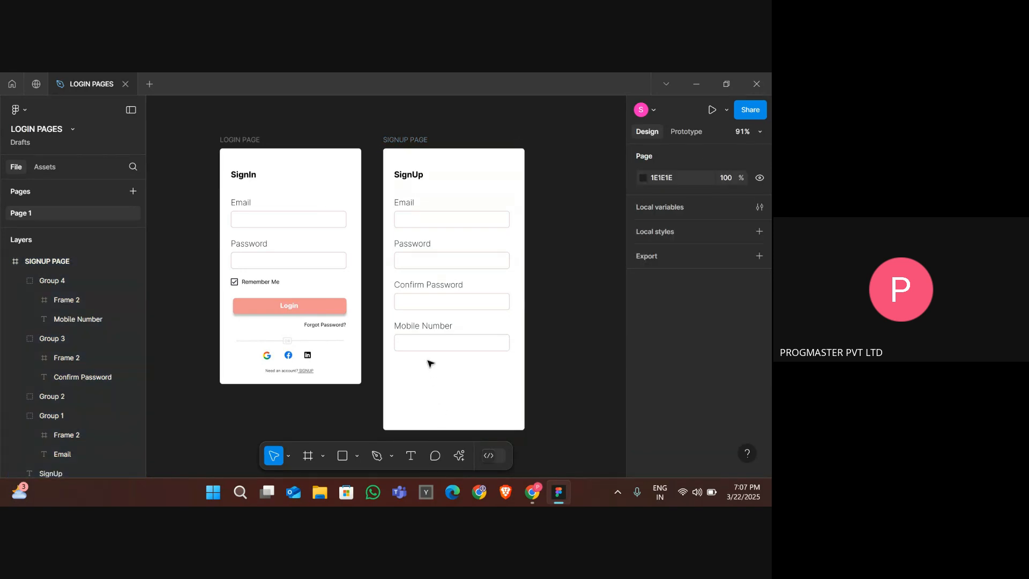
- Copy the Login button from the login frame into the signup frame below the Mobile Number field
click(297, 311)
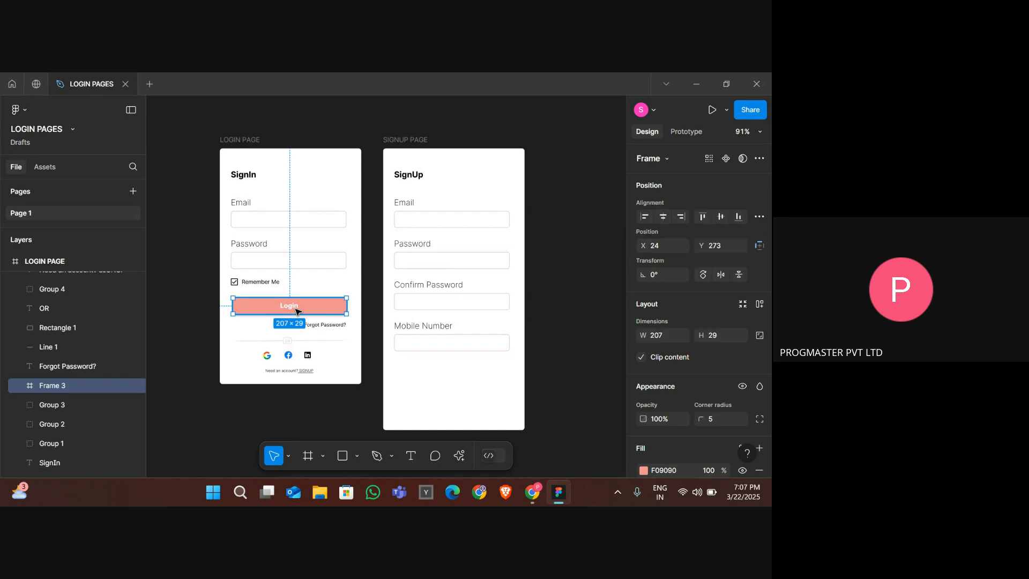
drag(296, 311, 457, 379)
click(335, 306)
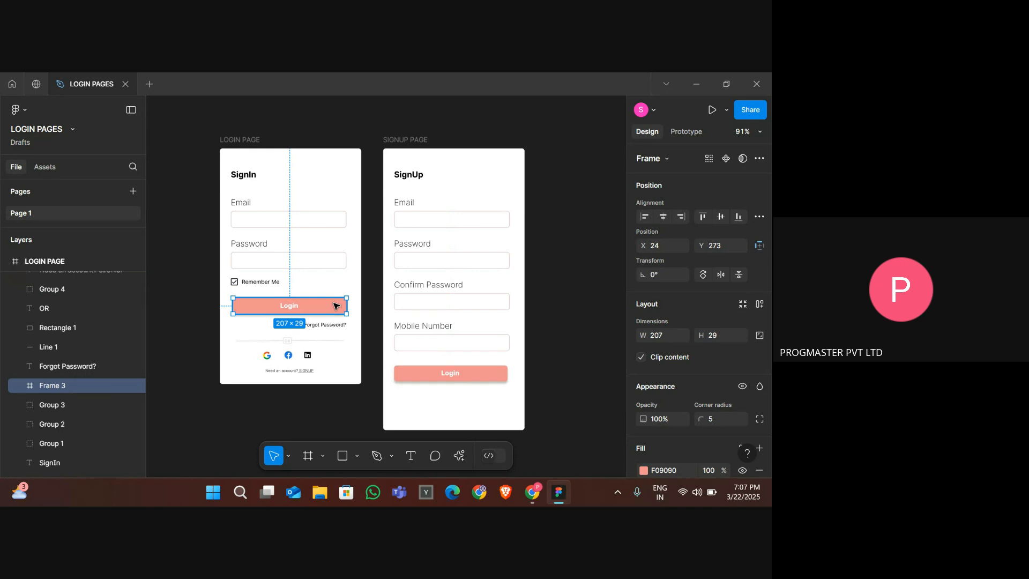
- Change the copied button's label to SignUp
double_click(449, 375)
double_click(448, 374)
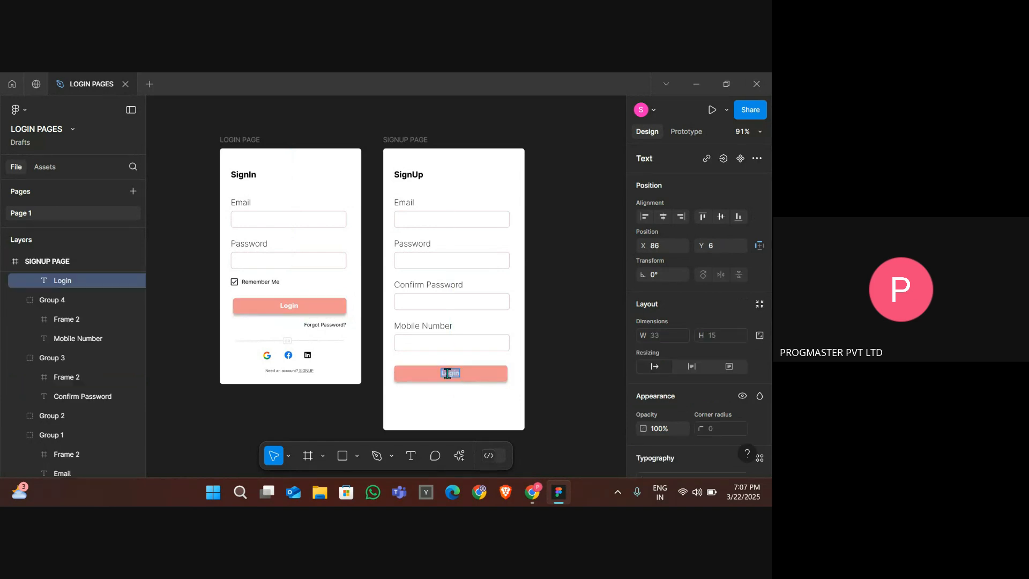
text(SignUp)
key(Escape)
click(464, 413)
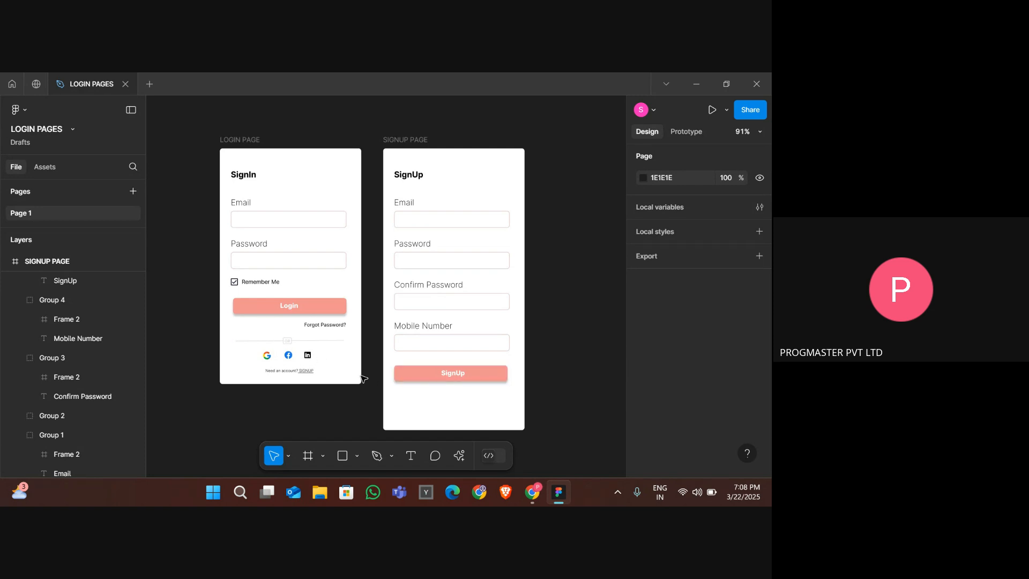
- Group the OR divider, social icons and account prompt on the login frame
click(288, 341)
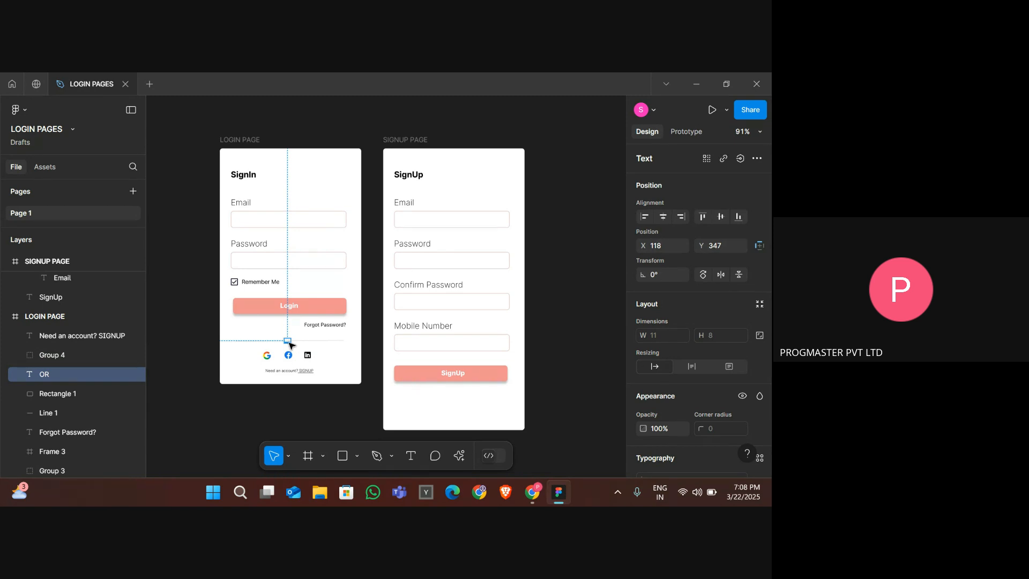
key(Escape)
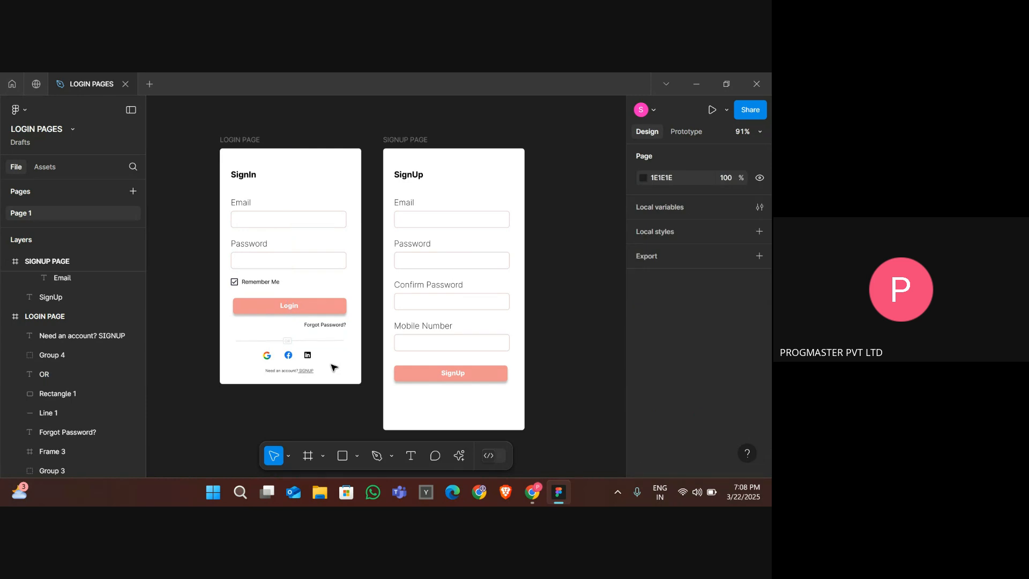
drag(331, 380, 266, 342)
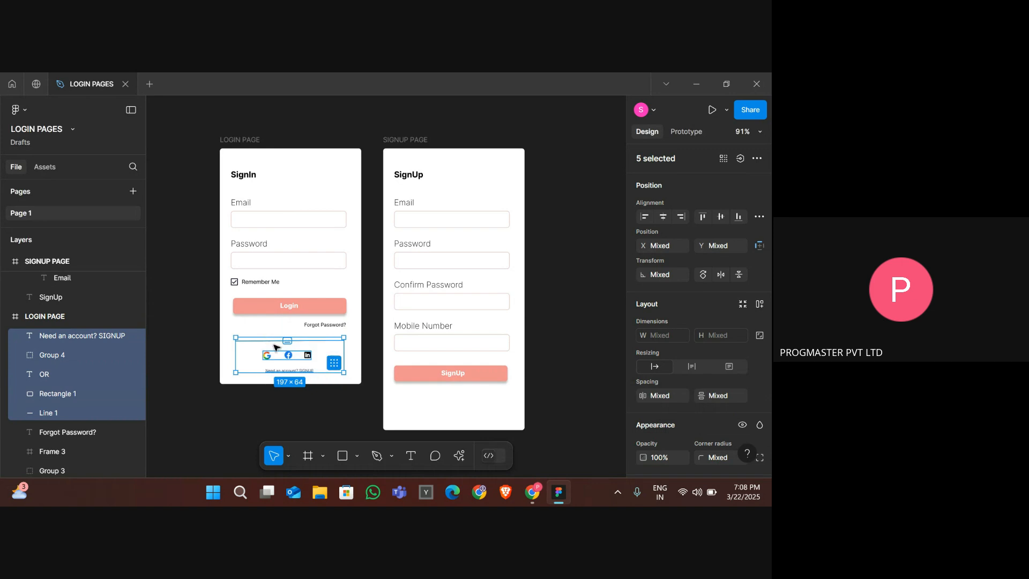
right_click(278, 353)
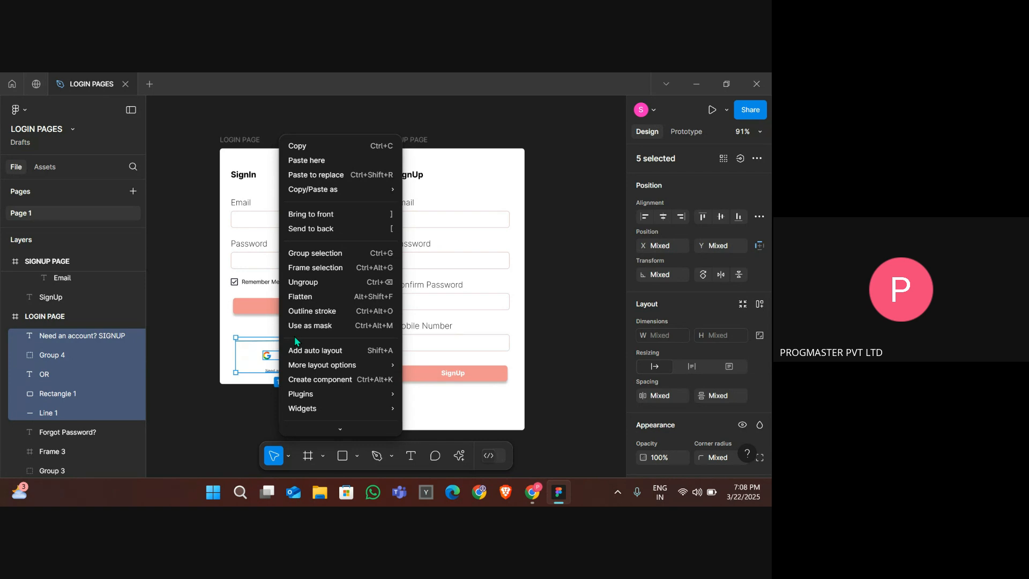
click(327, 251)
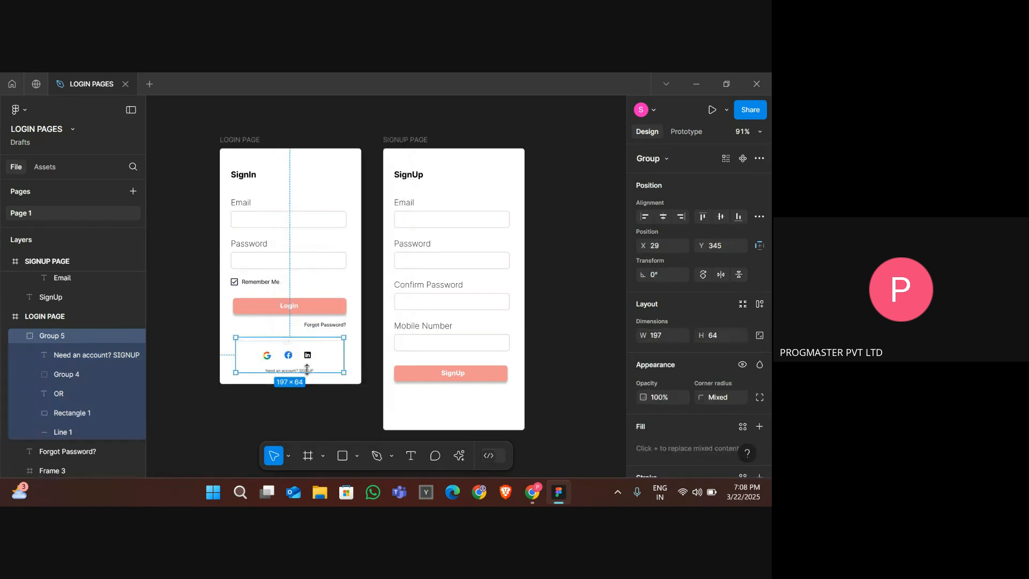
click(460, 406)
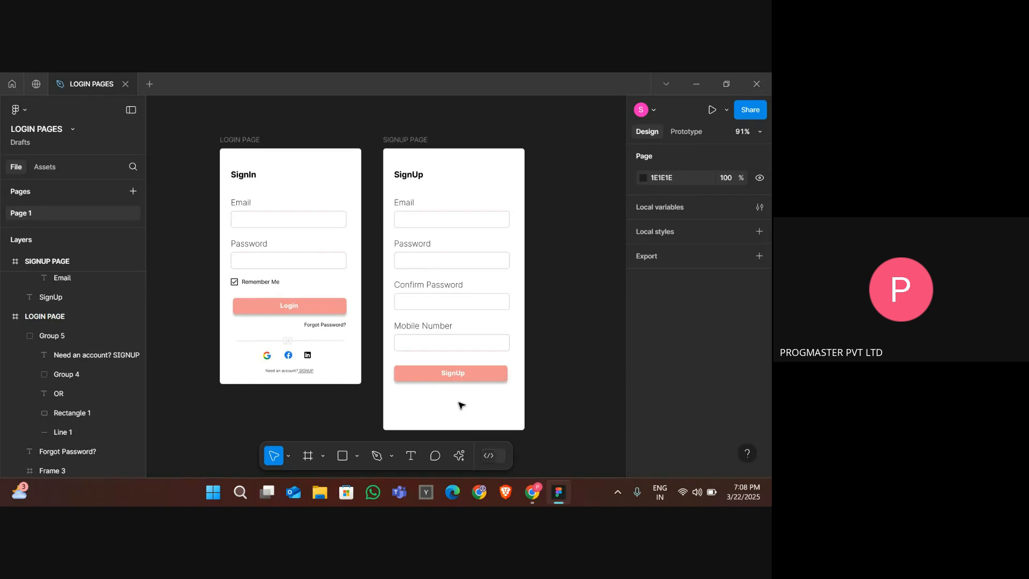
drag(459, 402, 420, 292)
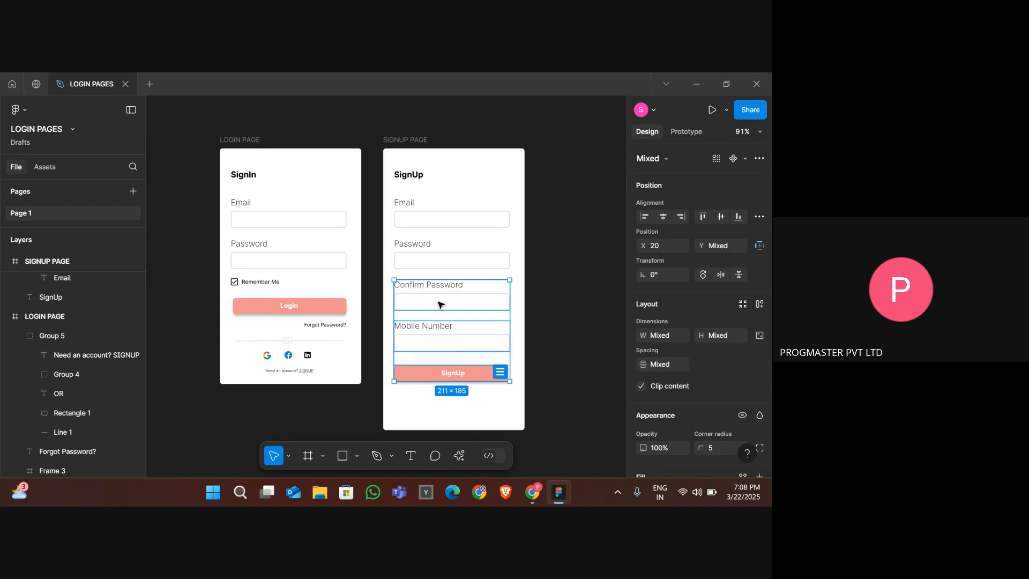
right_click(438, 304)
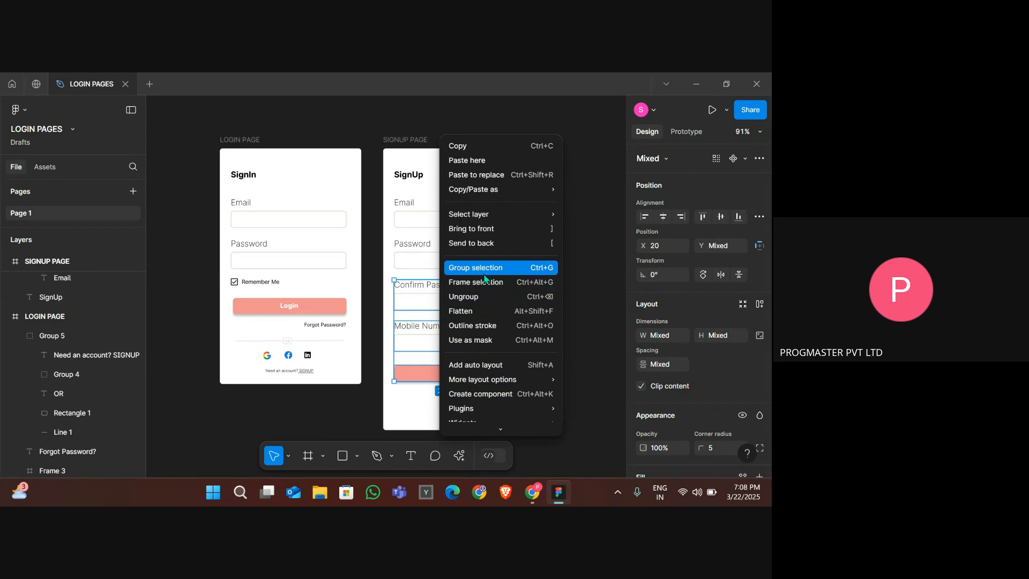
click(311, 349)
key(Escape)
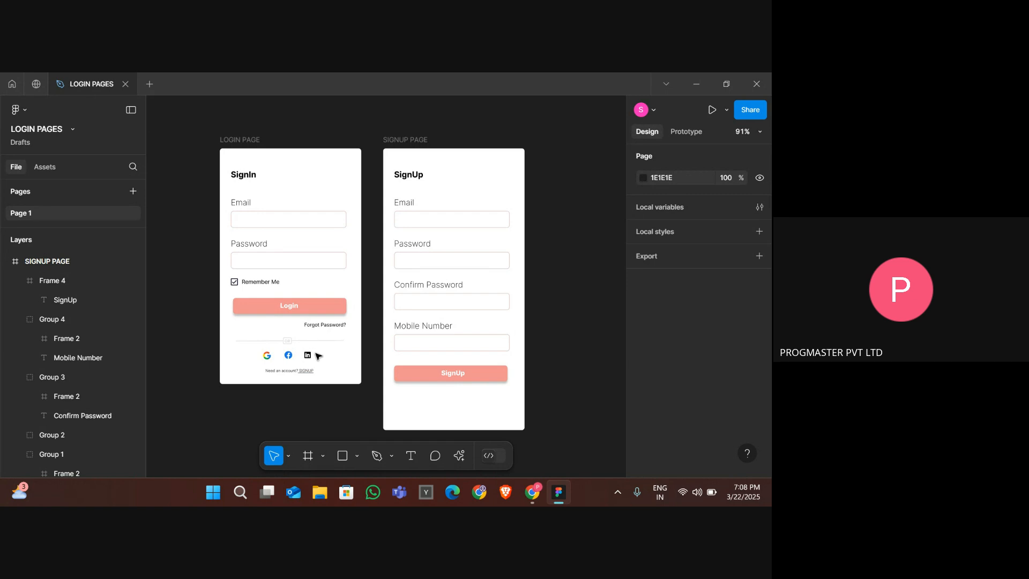
- Copy the grouped social sign-in section onto the signup frame below the SignUp button
click(287, 354)
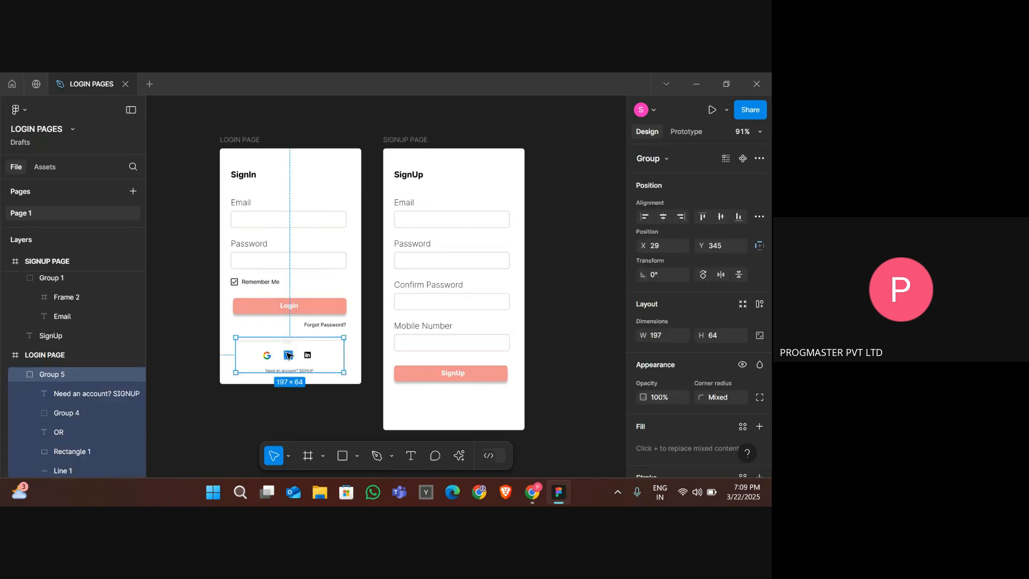
alt+drag(288, 355, 451, 409)
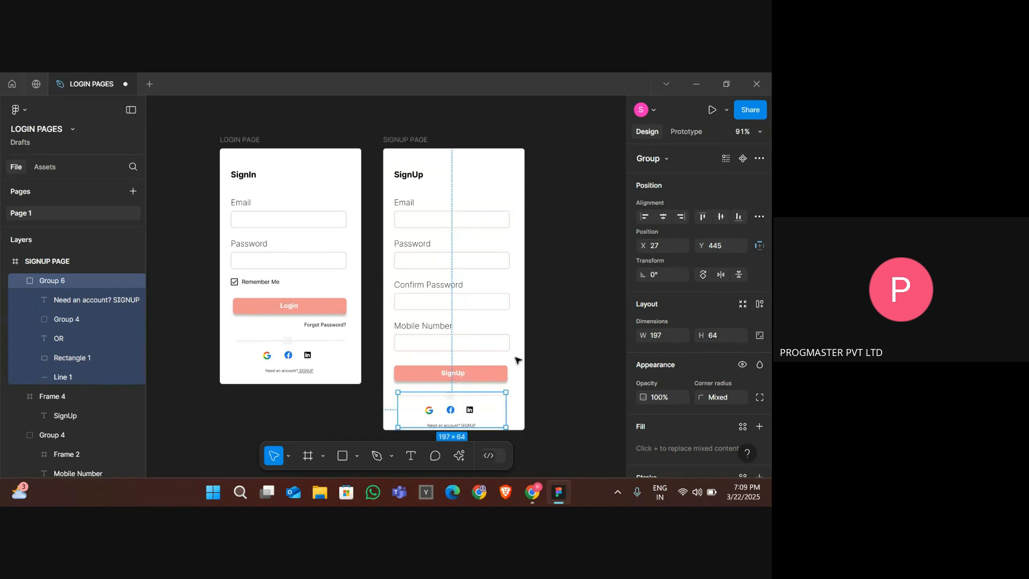
scroll(516, 359, down, 3)
scroll(516, 359, up, 2)
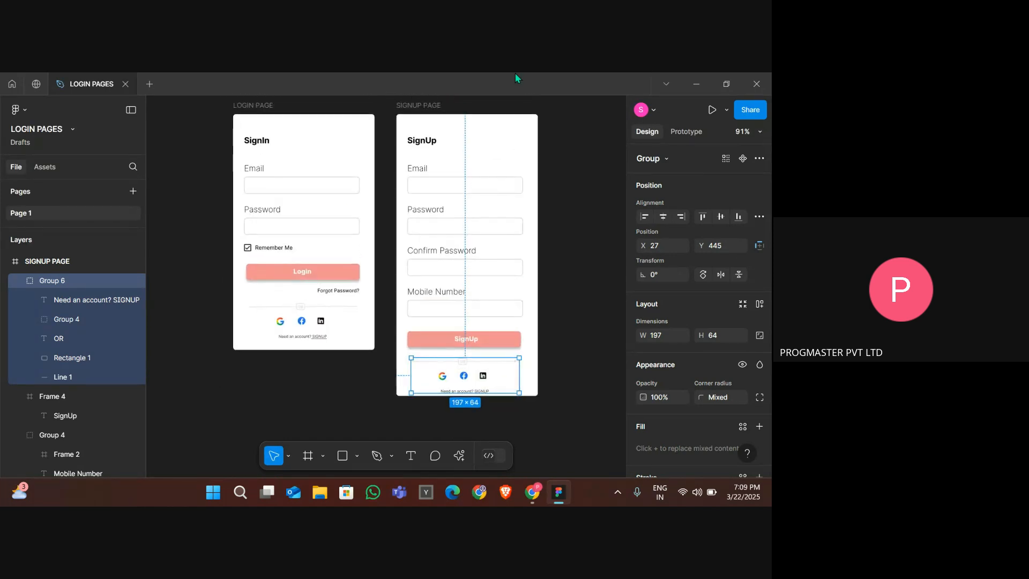
- Extend the signup frame's height to about 556
click(419, 105)
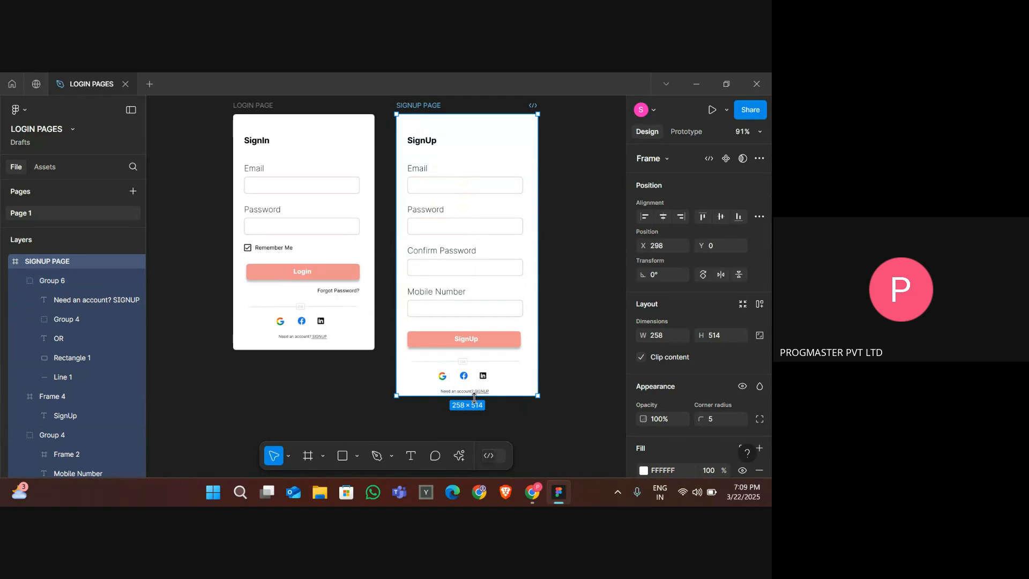
drag(473, 396, 474, 419)
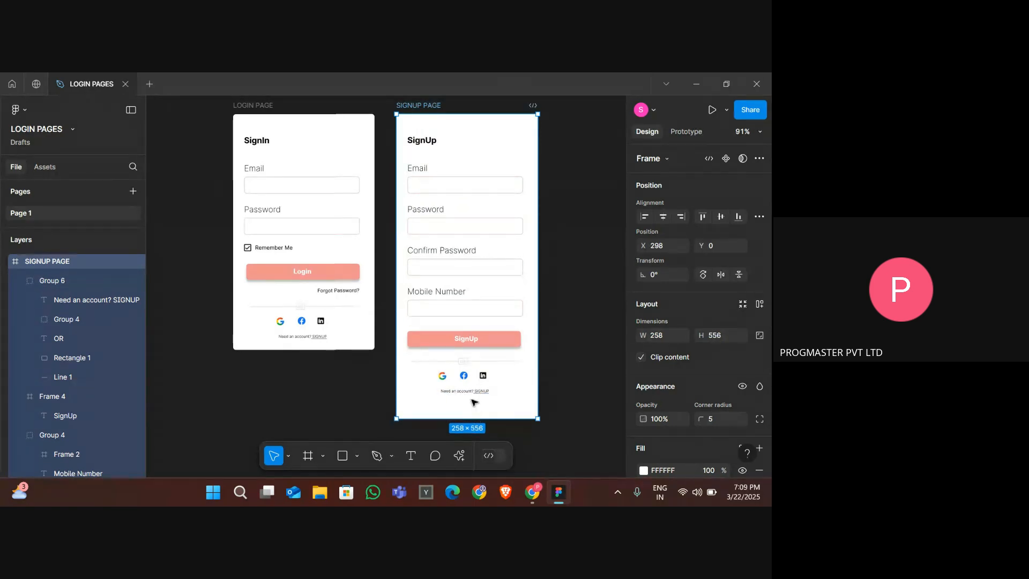
key(Escape)
- Nudge the copied social section slightly lower on the signup frame, to Y 458
click(464, 378)
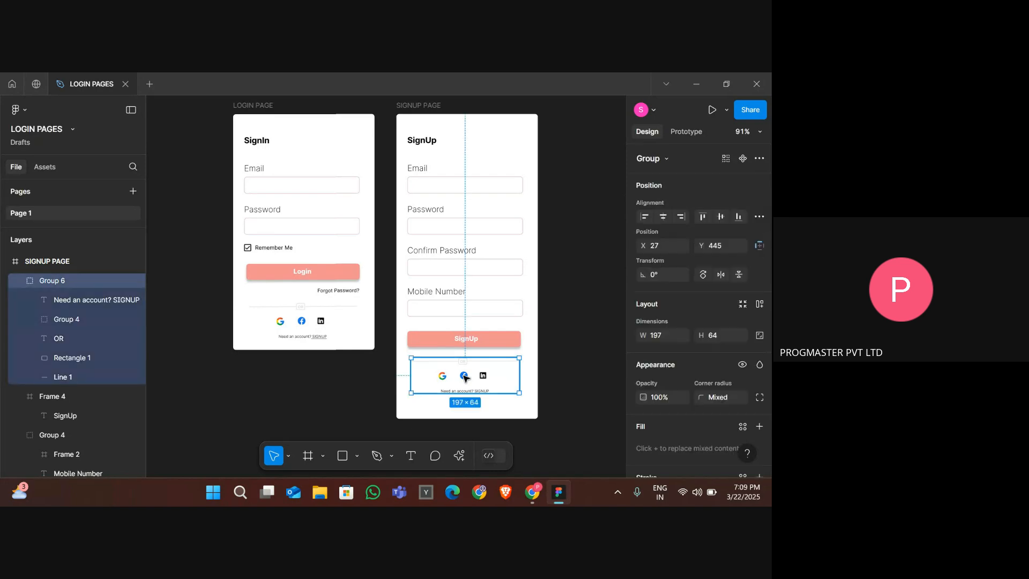
drag(464, 377, 464, 384)
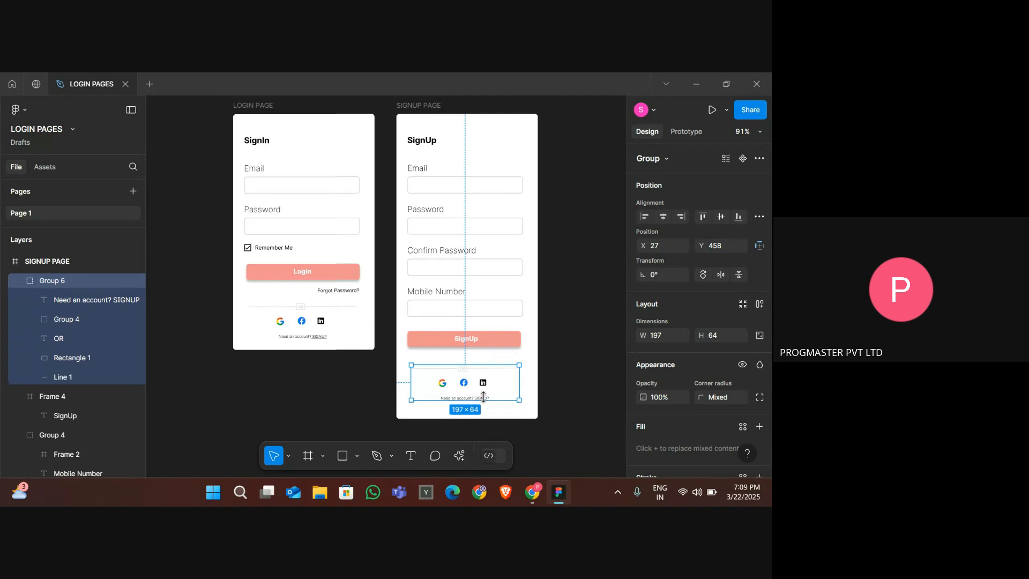
ctrl+scroll(484, 397, up, 6)
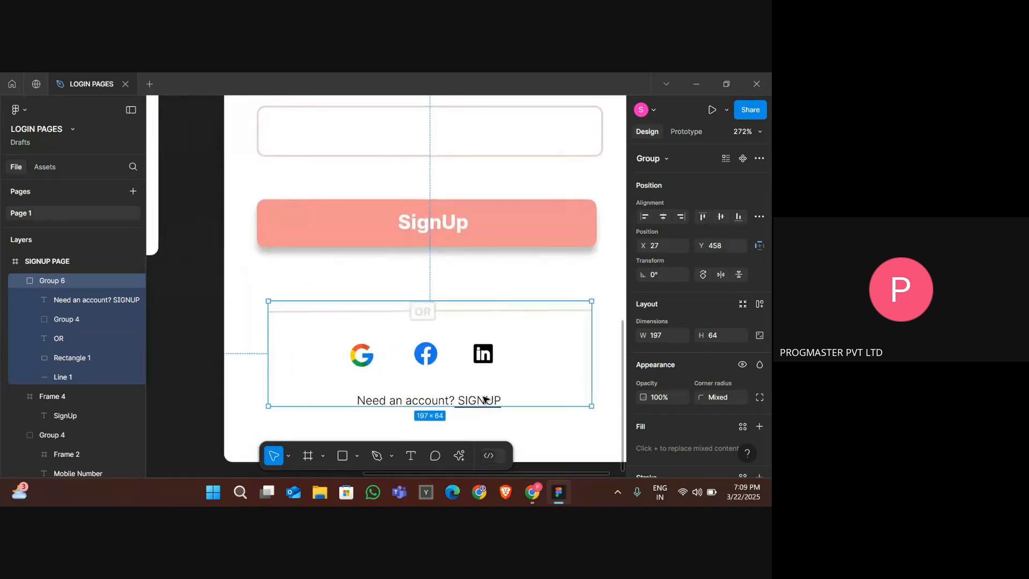
- Change the link word in the signup frame's account prompt from SIGNUP to SignIn
double_click(484, 398)
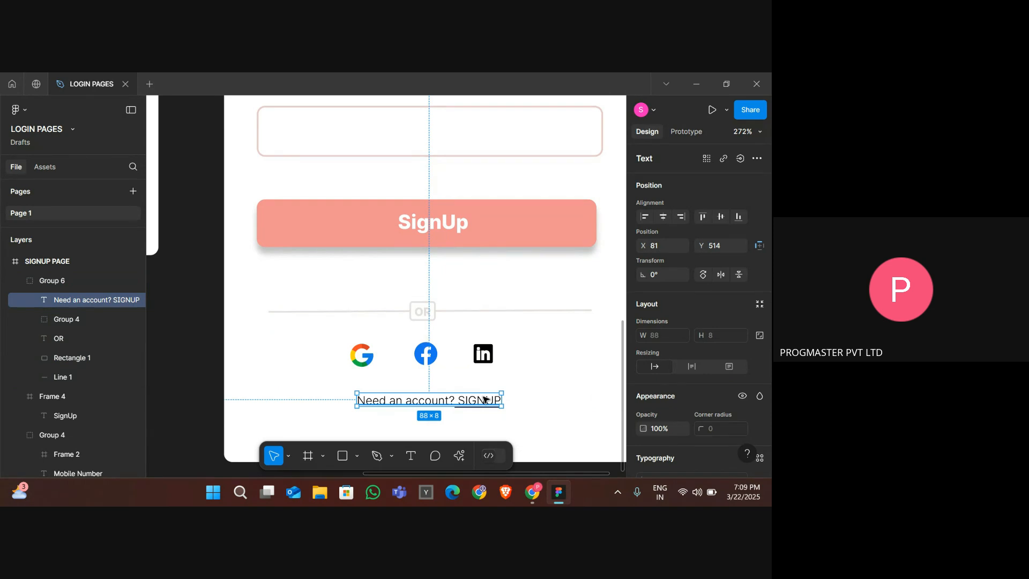
double_click(484, 398)
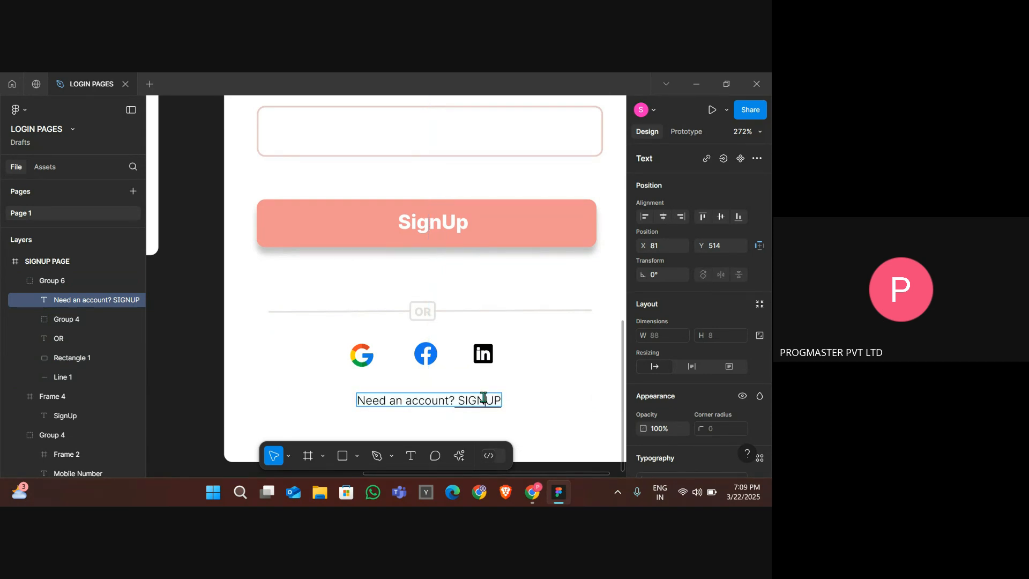
double_click(484, 398)
text(SIGN)
key(BackSpace)
key(BackSpace)
key(BackSpace)
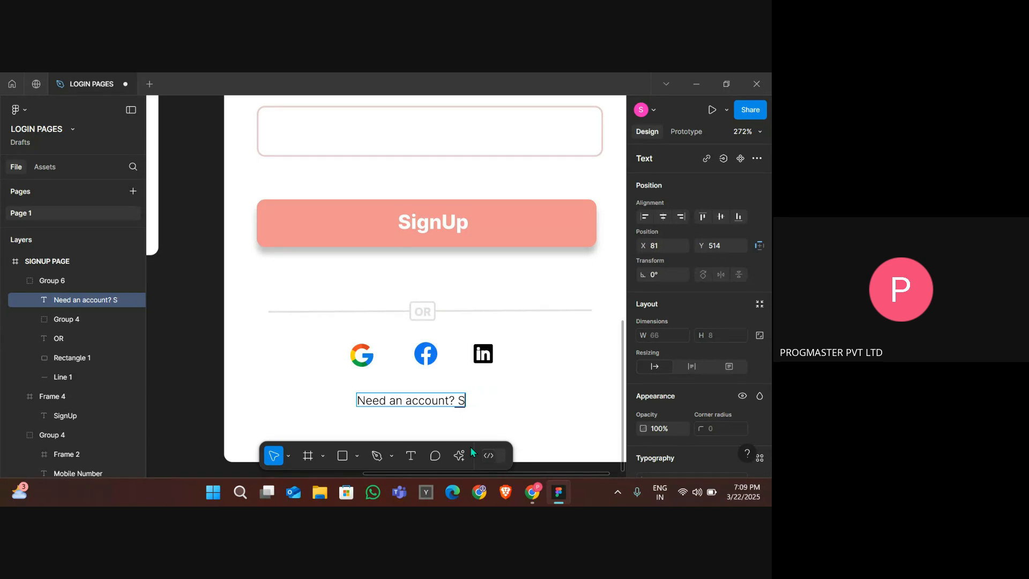
text(ignIn)
- Replace the prompt's opening words so it reads "I have account already? SignIn"
click(395, 402)
key(BackSpace)
key(BackSpace)
key(BackSpace)
key(BackSpace)
key(BackSpace)
key(BackSpace)
key(BackSpace)
key(BackSpace)
key(BackSpace)
key(BackSpace)
key(BackSpace)
key(BackSpace)
key(BackSpace)
key(BackSpace)
key(BackSpace)
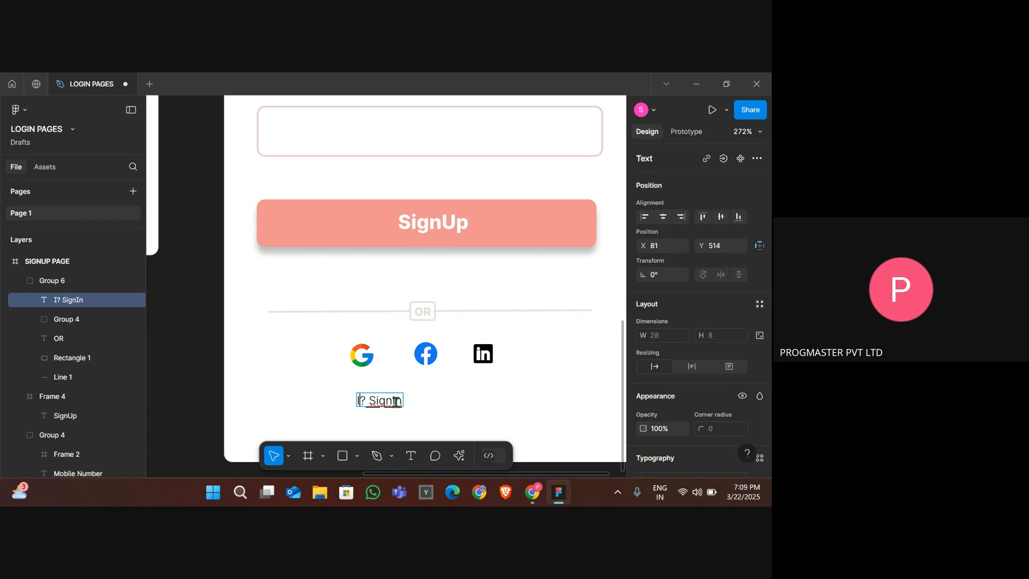
text(I have )
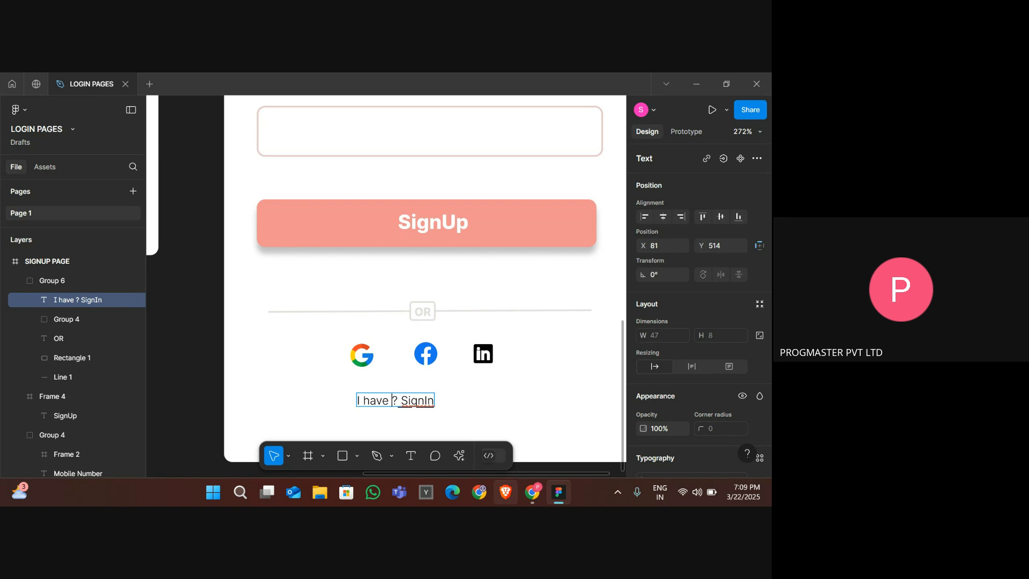
text(account a)
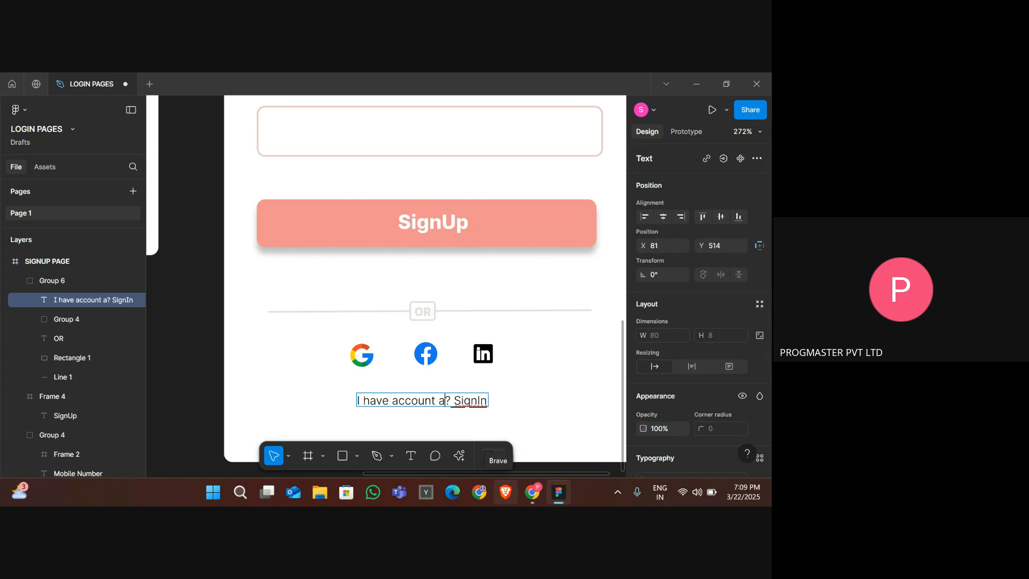
text(lready)
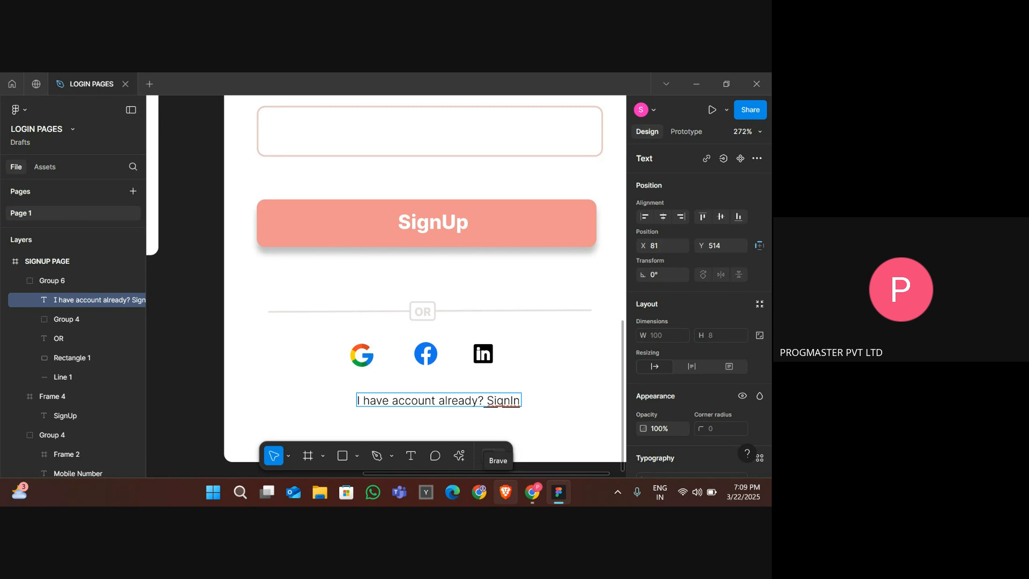
key(Escape)
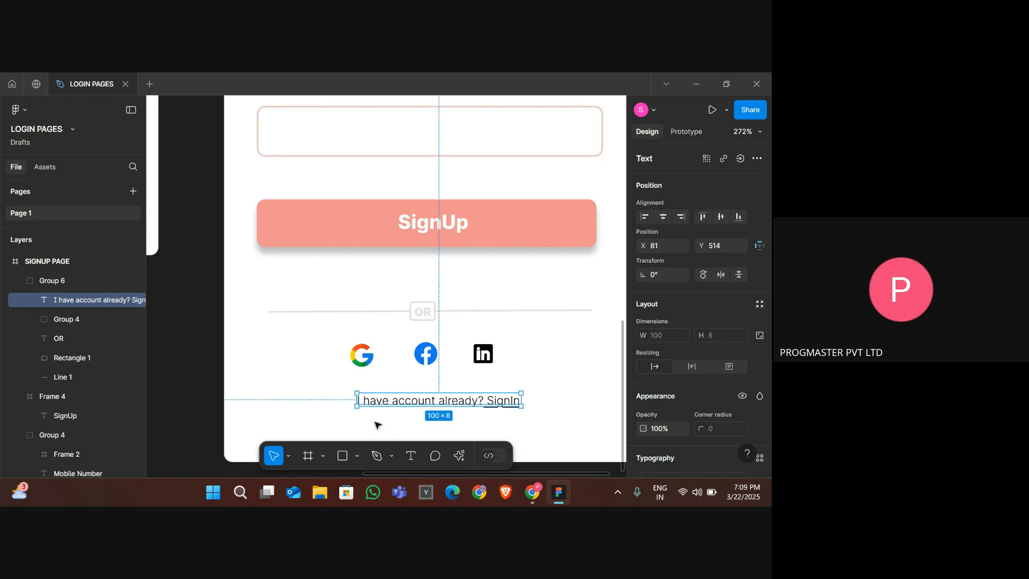
- Nudge the account prompt text slightly left to X 73 on the signup frame
key(Left)
key(Left)
key(Left)
key(Left)
key(Left)
key(Left)
key(Left)
key(Left)
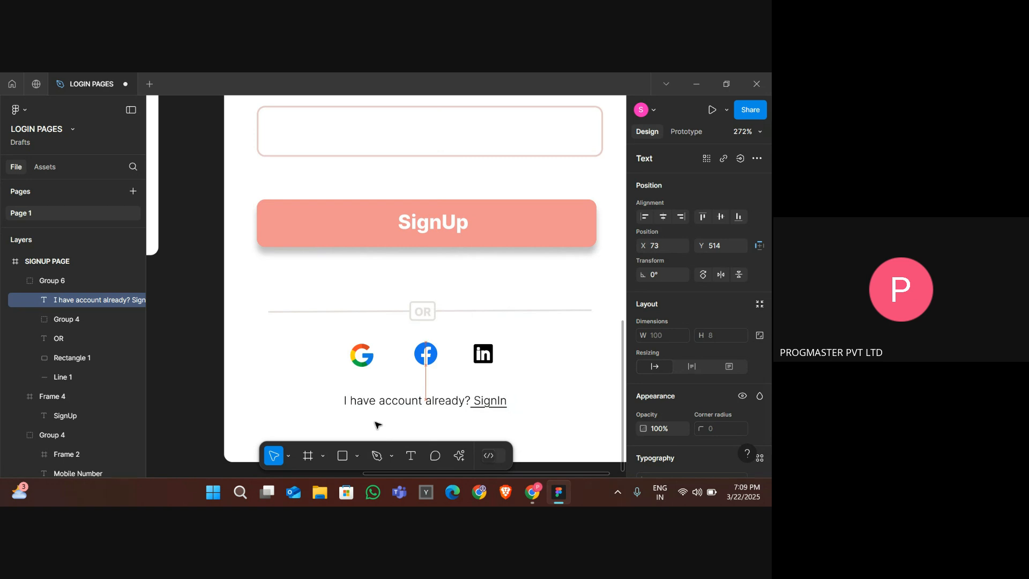
scroll(378, 424, down, 5)
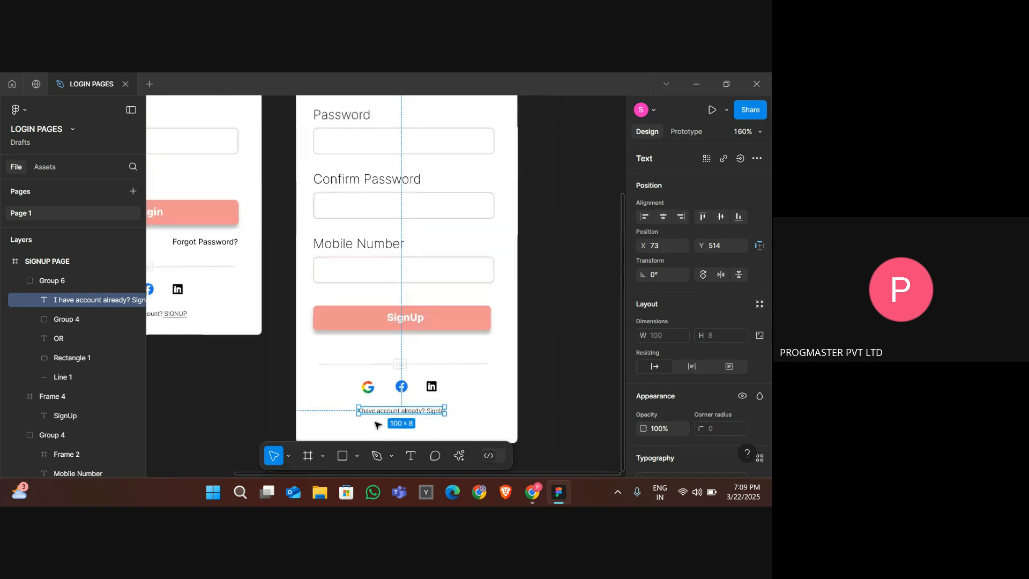
click(526, 388)
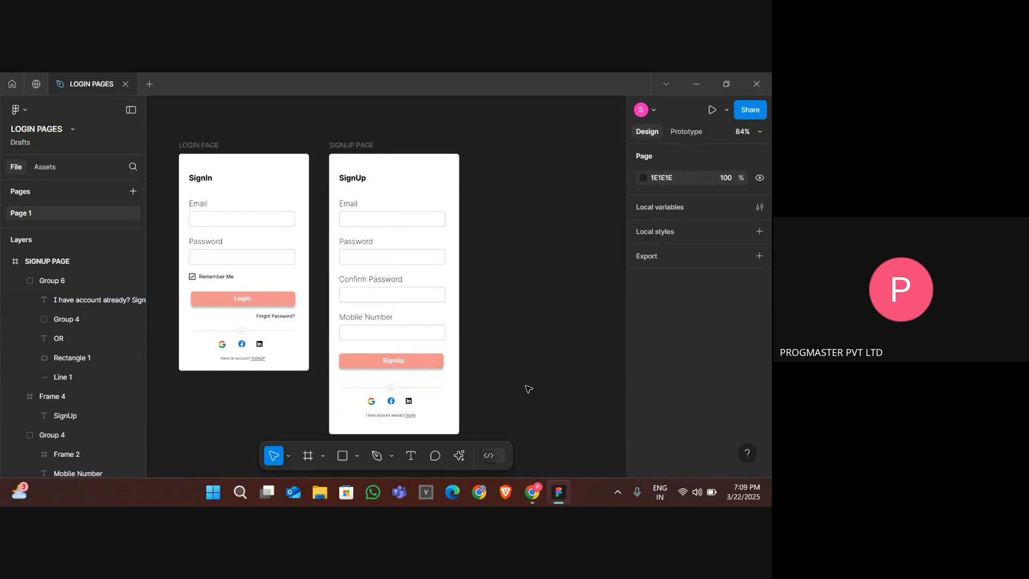
- Hide the side panels to show both frames in a minimal canvas view
scroll(507, 338, down, 1)
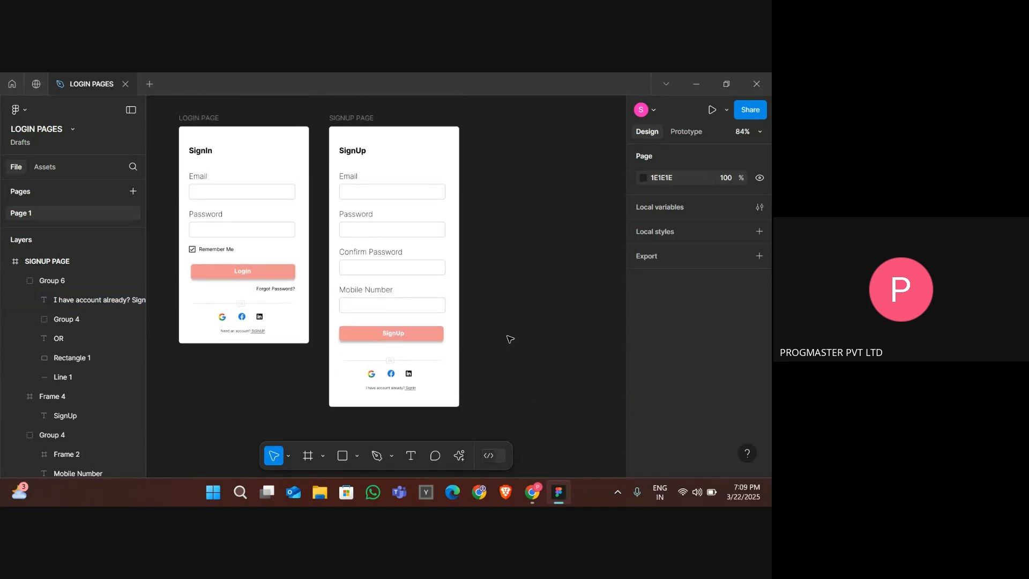
click(131, 111)
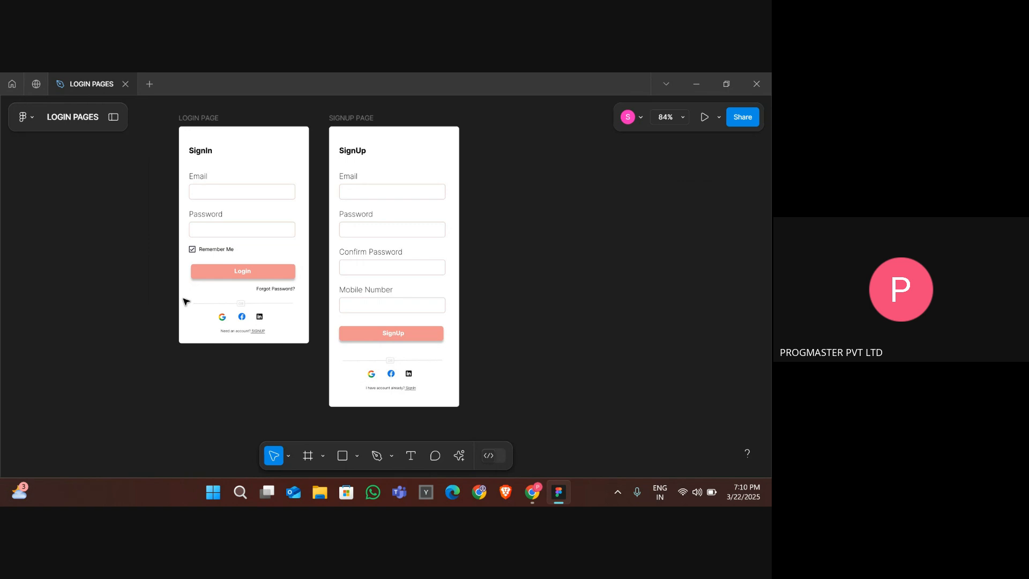
scroll(186, 301, up, 2)
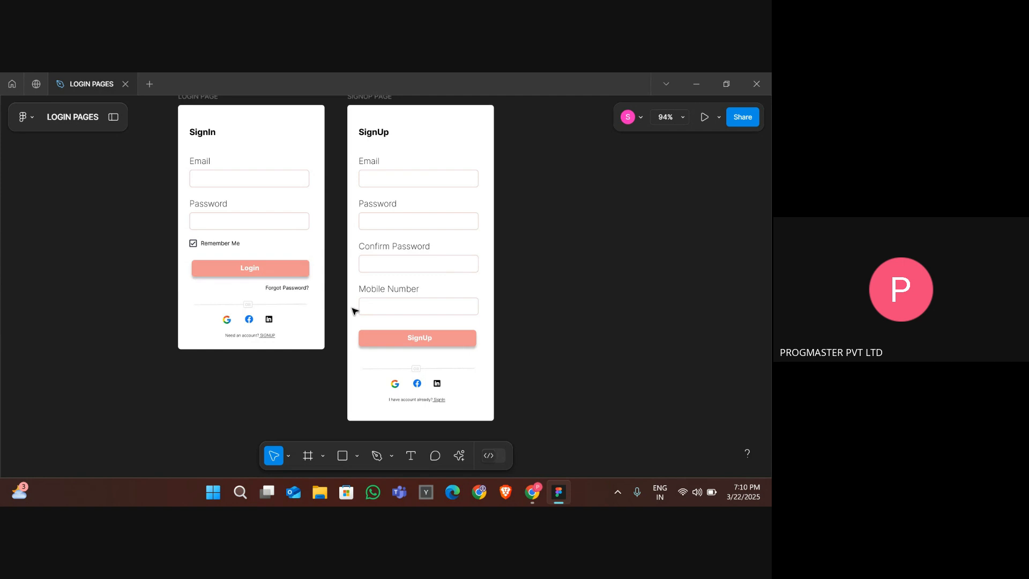
- Link the login frame's "Need an account? SIGNUP" text to navigate to SIGNUP PAGE on click
click(290, 271)
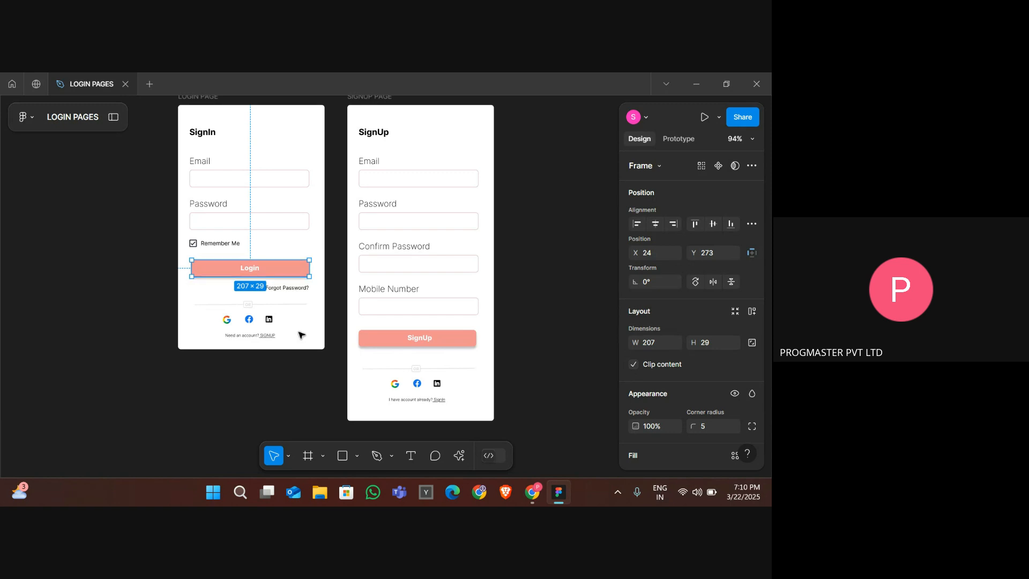
click(314, 381)
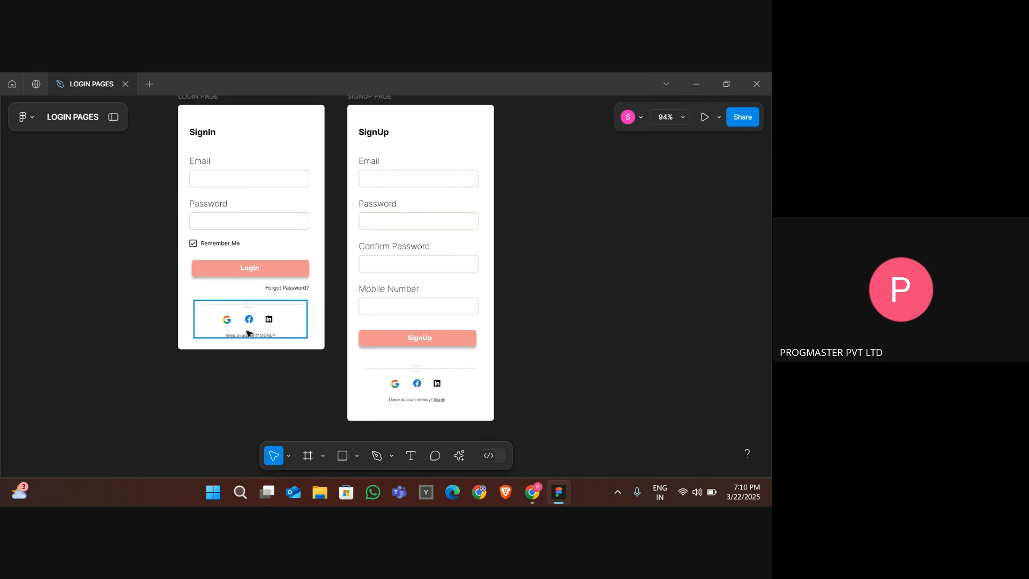
click(271, 337)
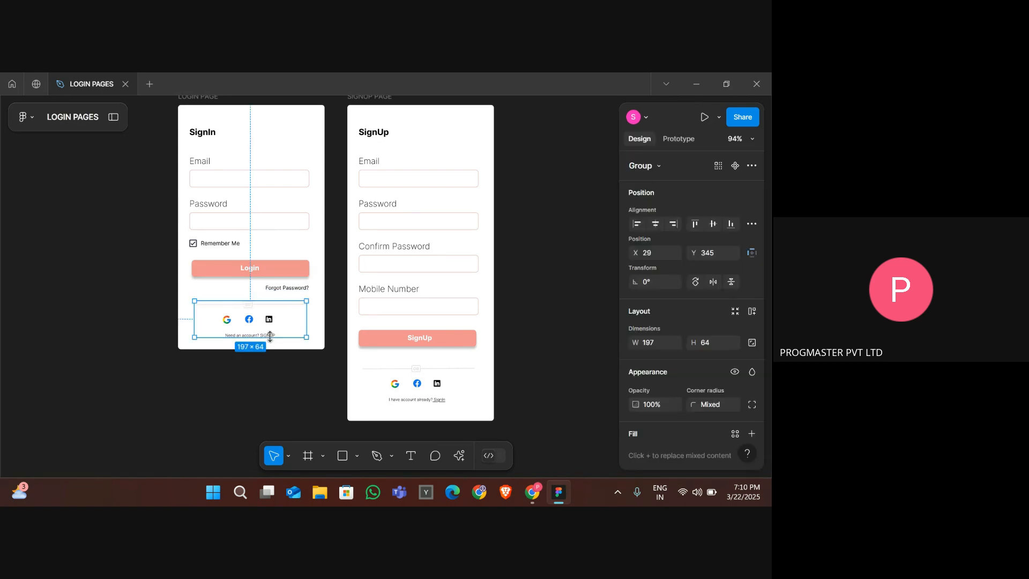
scroll(269, 337, up, 5)
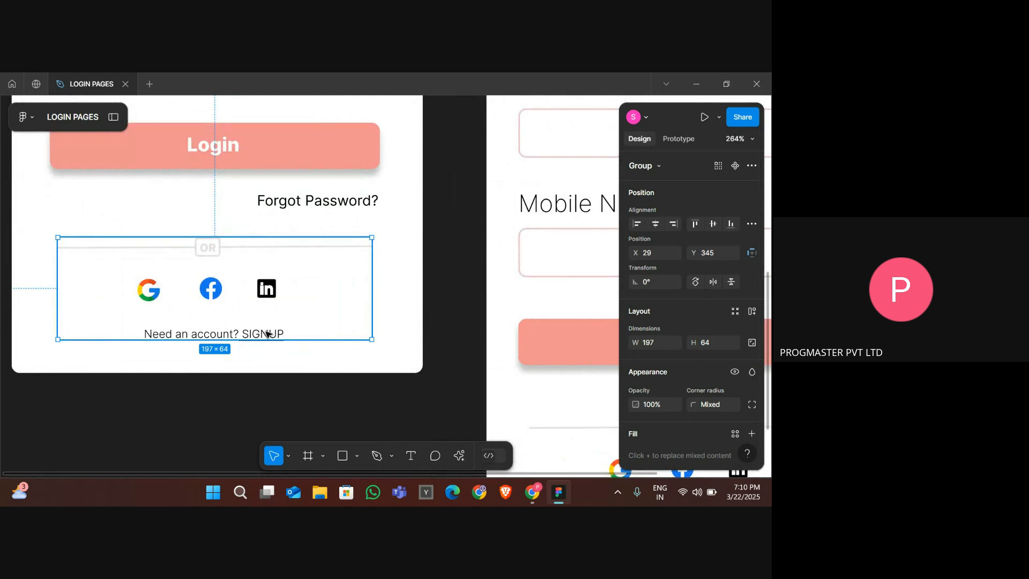
double_click(267, 333)
double_click(267, 333)
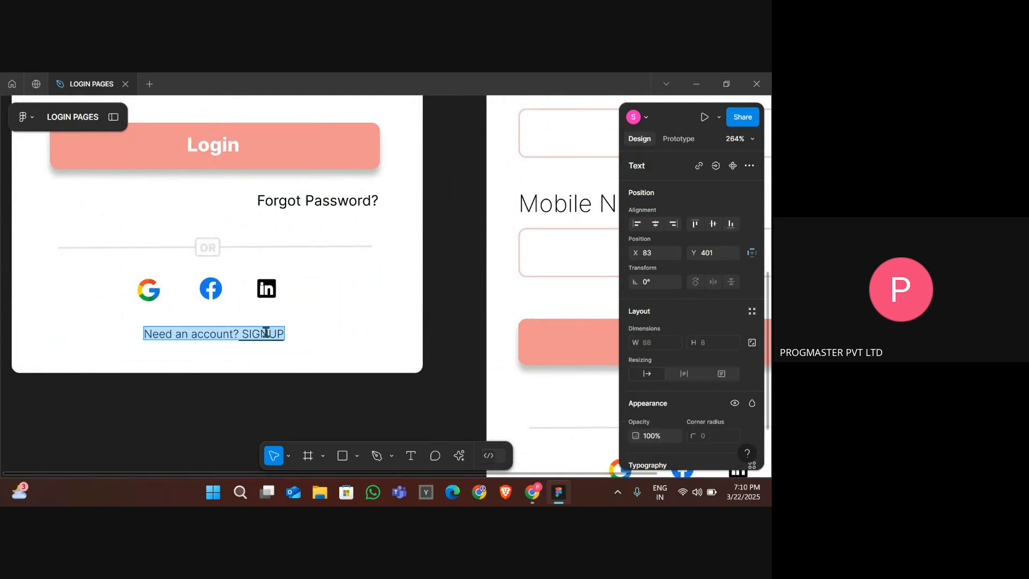
click(268, 333)
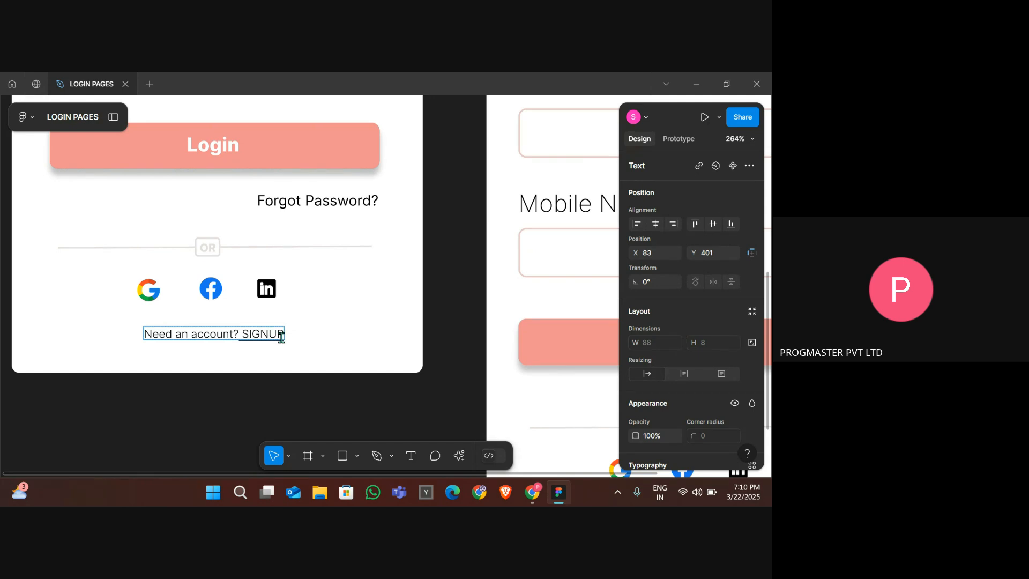
key(Escape)
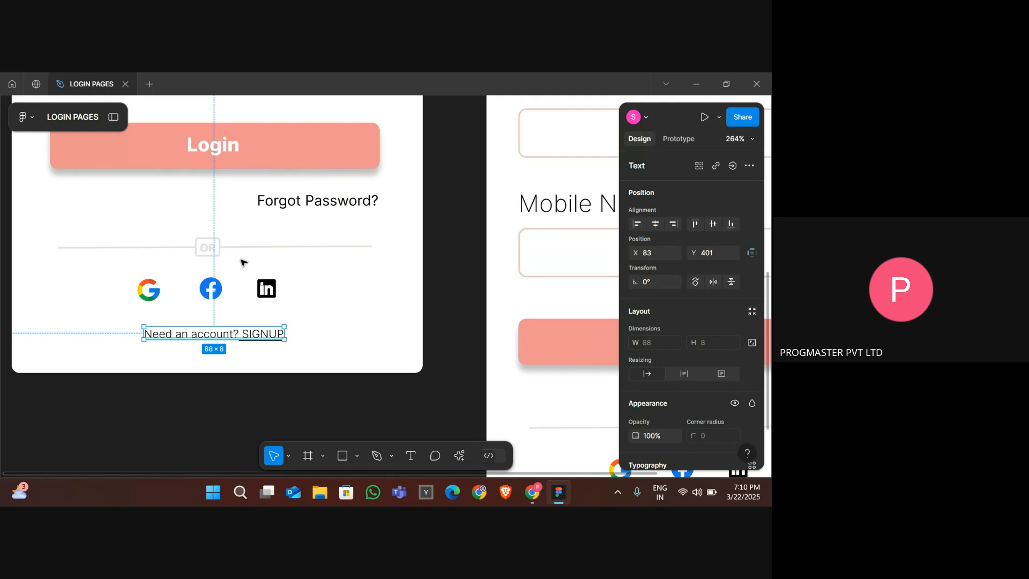
scroll(242, 262, down, 5)
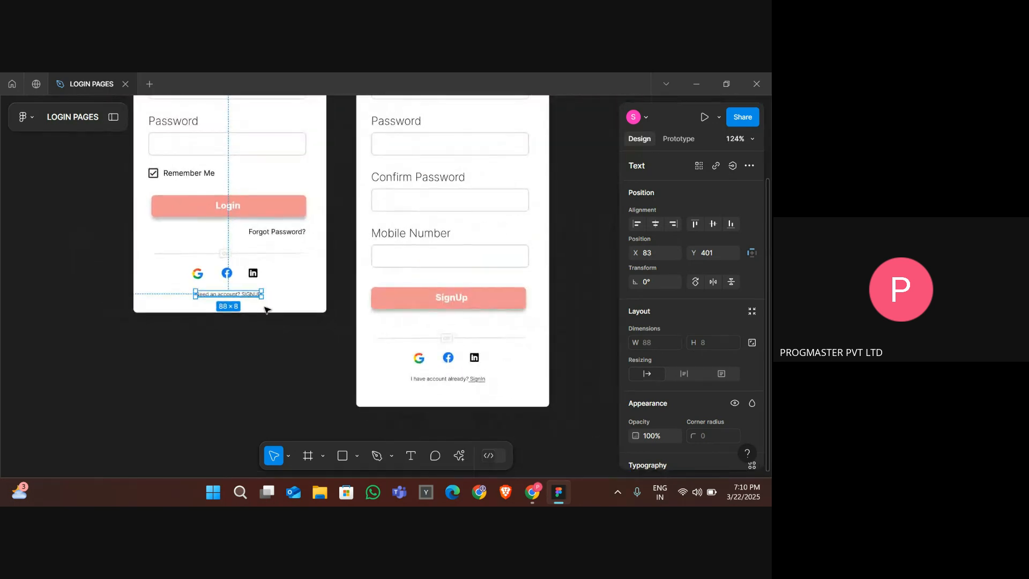
scroll(424, 270, up, 4)
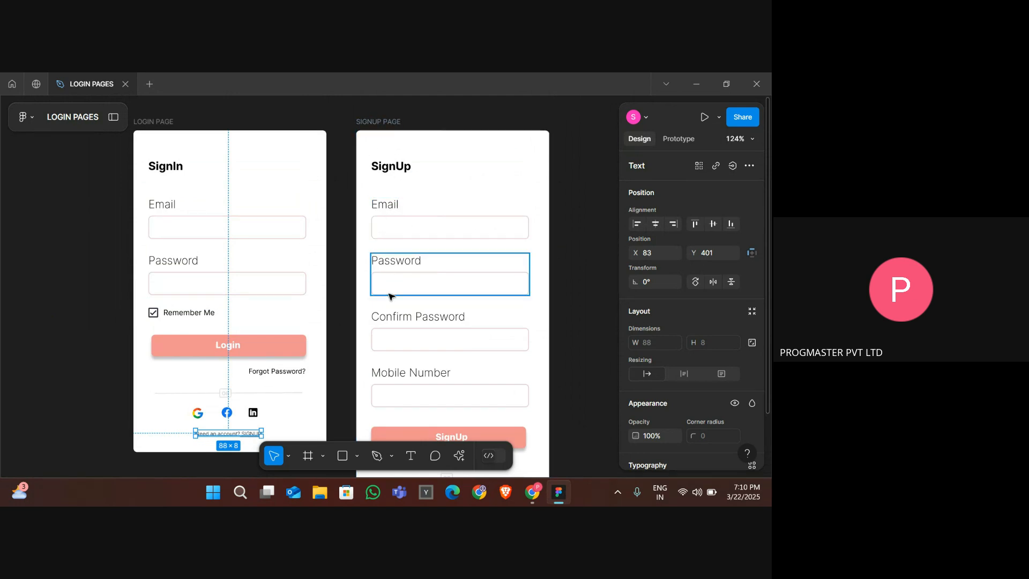
click(664, 140)
scroll(275, 390, down, 5)
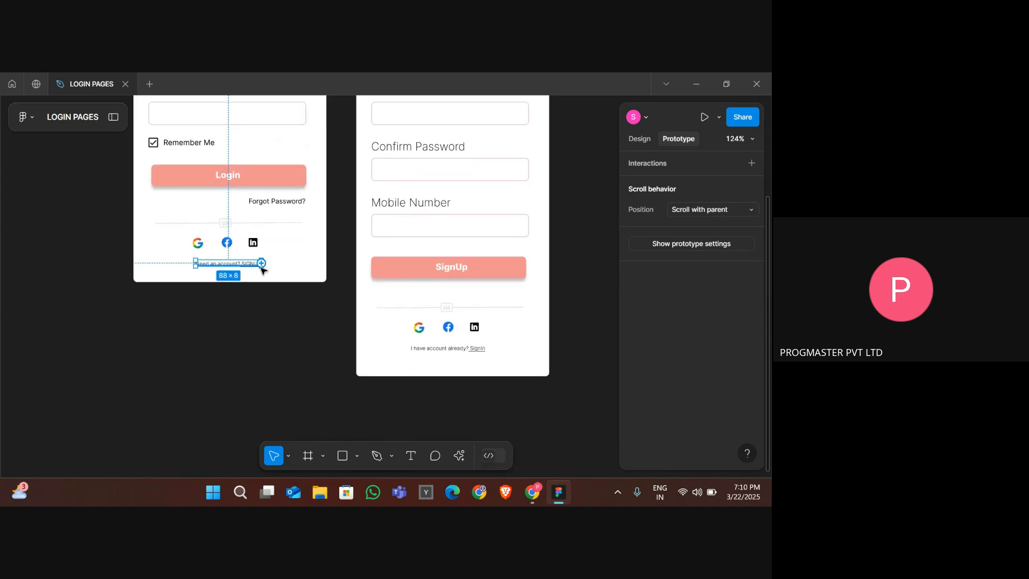
scroll(261, 268, up, 5)
mouse_move(266, 256)
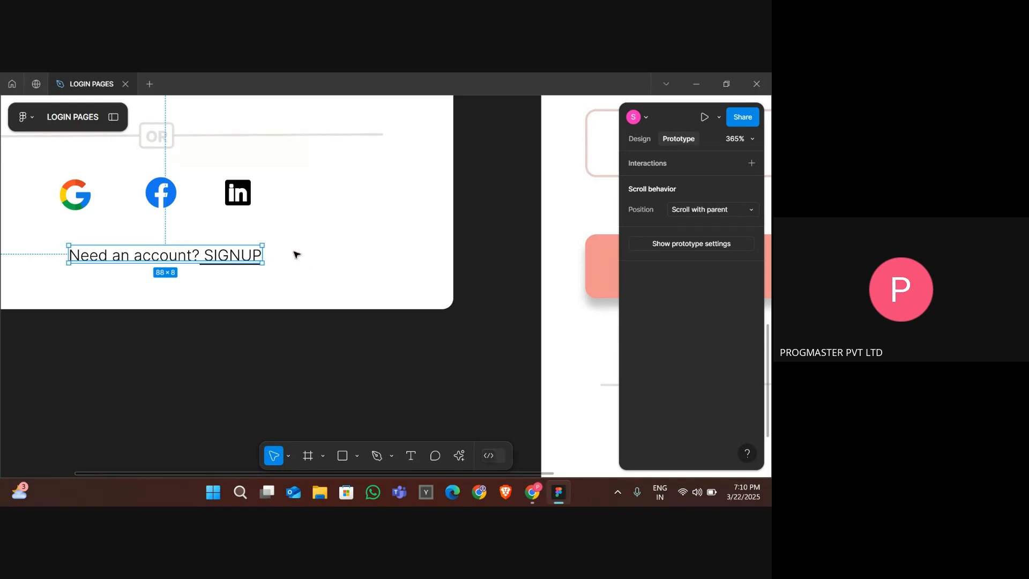
scroll(296, 254, down, 5)
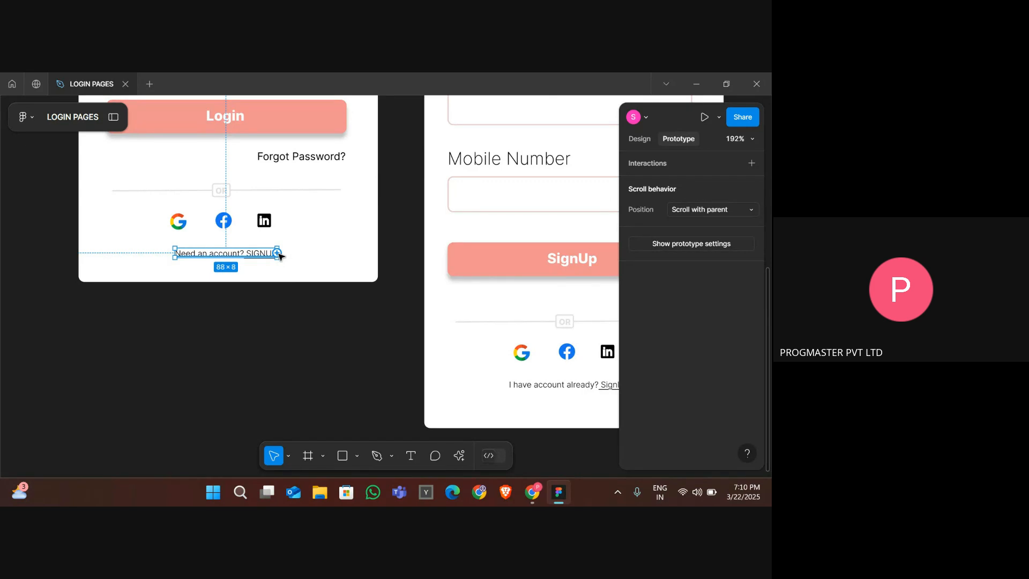
drag(277, 253, 439, 331)
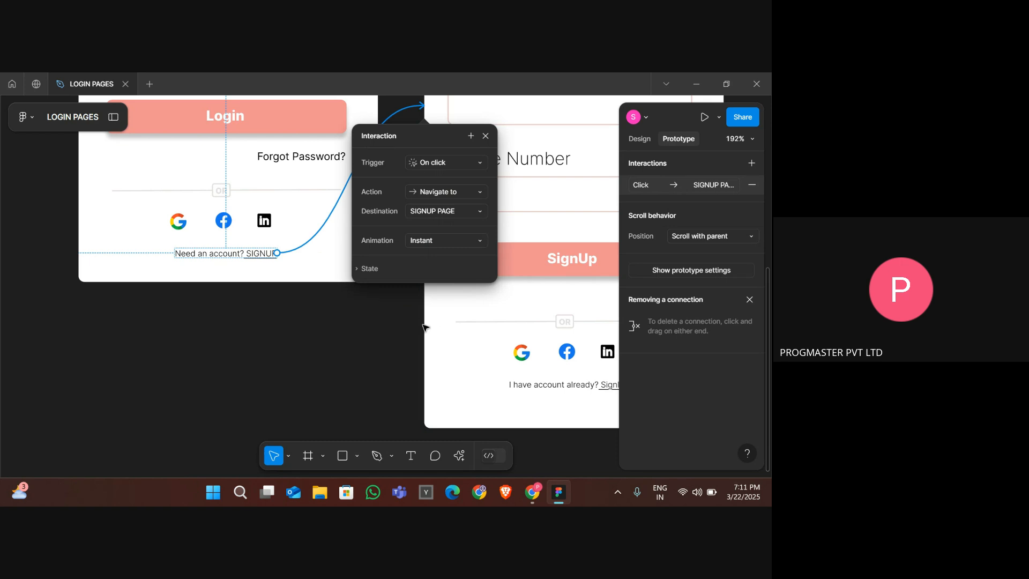
key(Escape)
- Link the signup frame's "I have account already? SignIn" text back to the login frame
scroll(423, 326, down, 10)
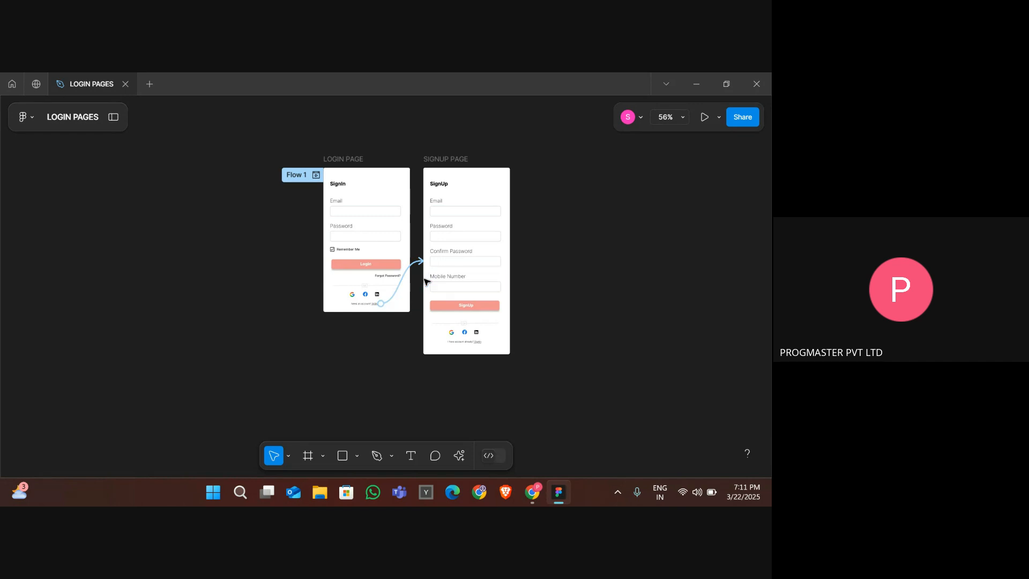
scroll(426, 282, up, 10)
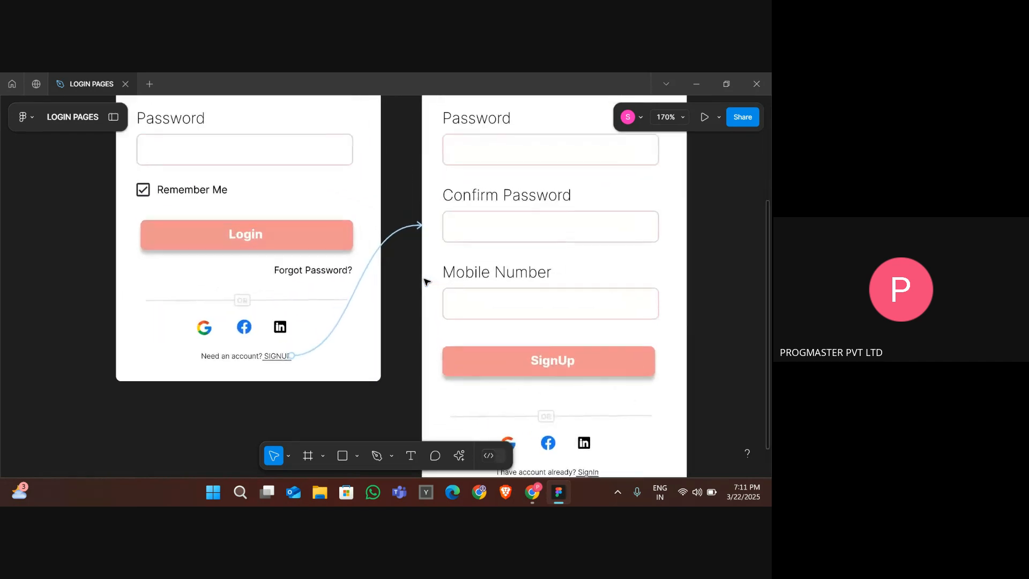
scroll(426, 282, up, 5)
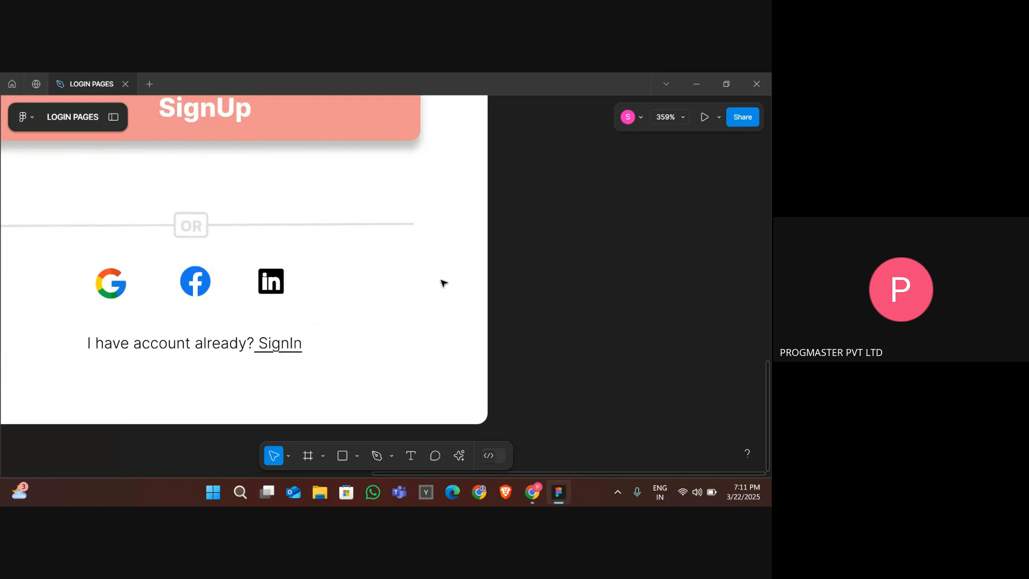
scroll(443, 282, left, 5)
scroll(443, 282, down, 1)
click(476, 309)
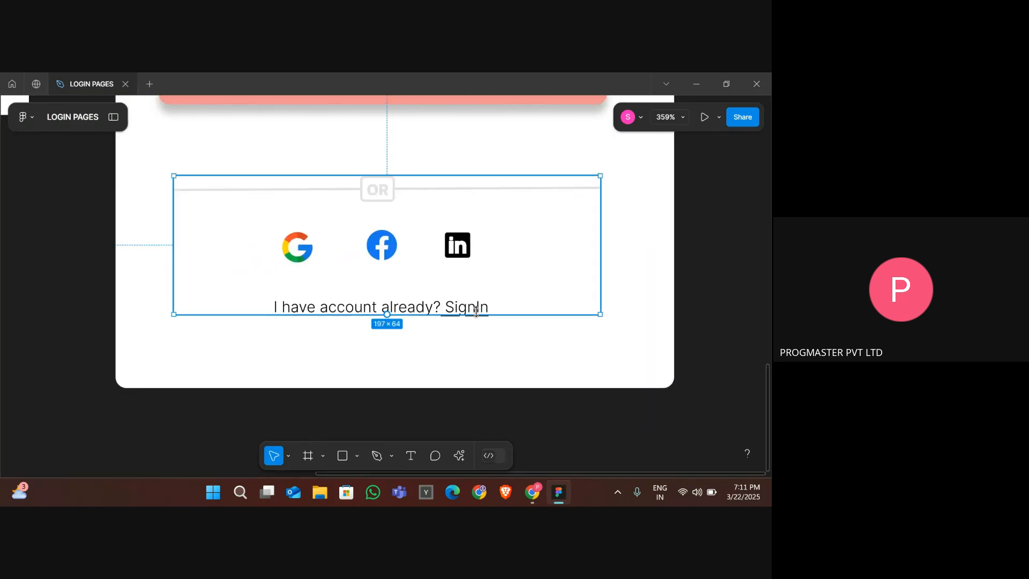
double_click(476, 310)
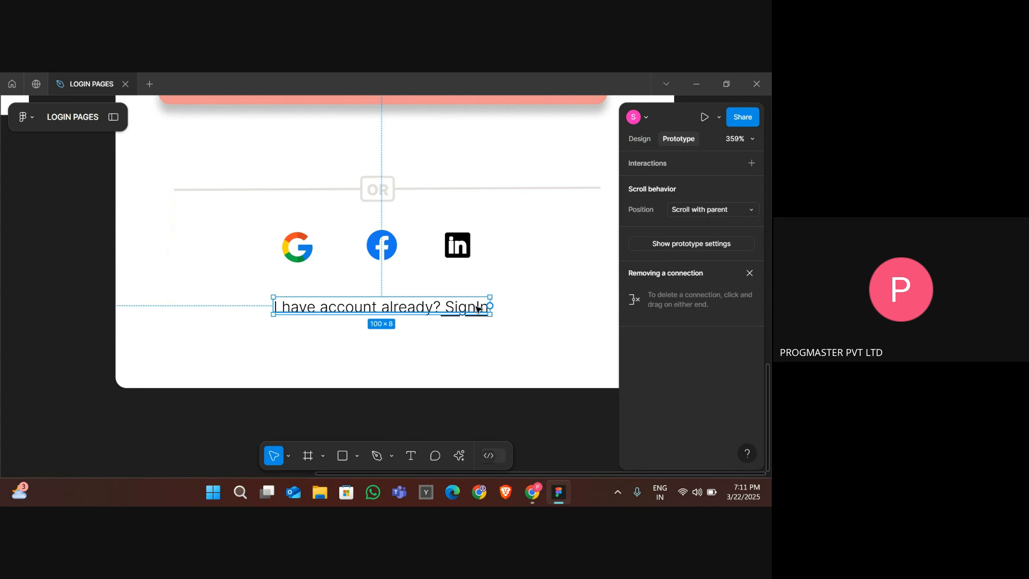
scroll(477, 309, down, 10)
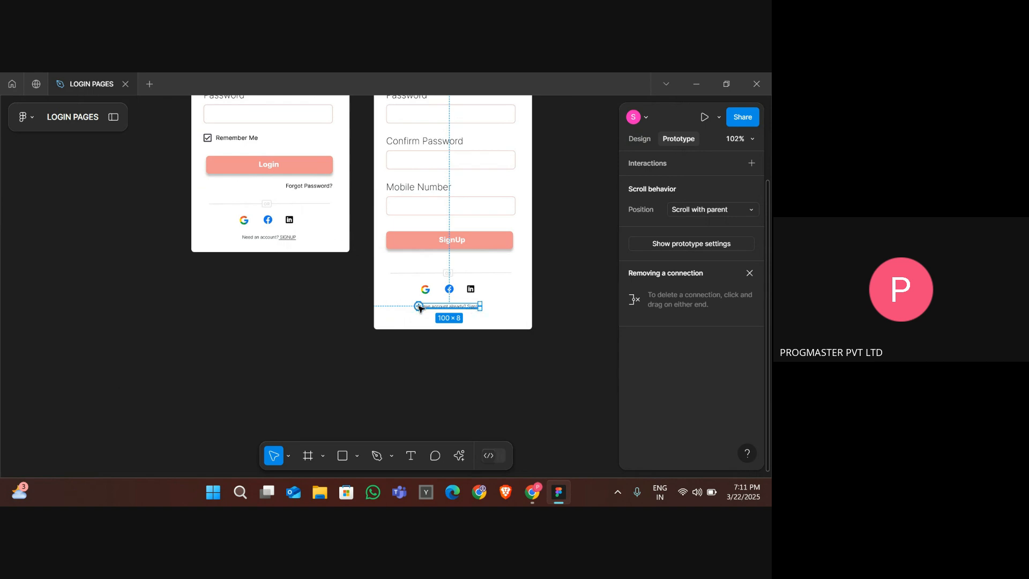
scroll(418, 307, up, 8)
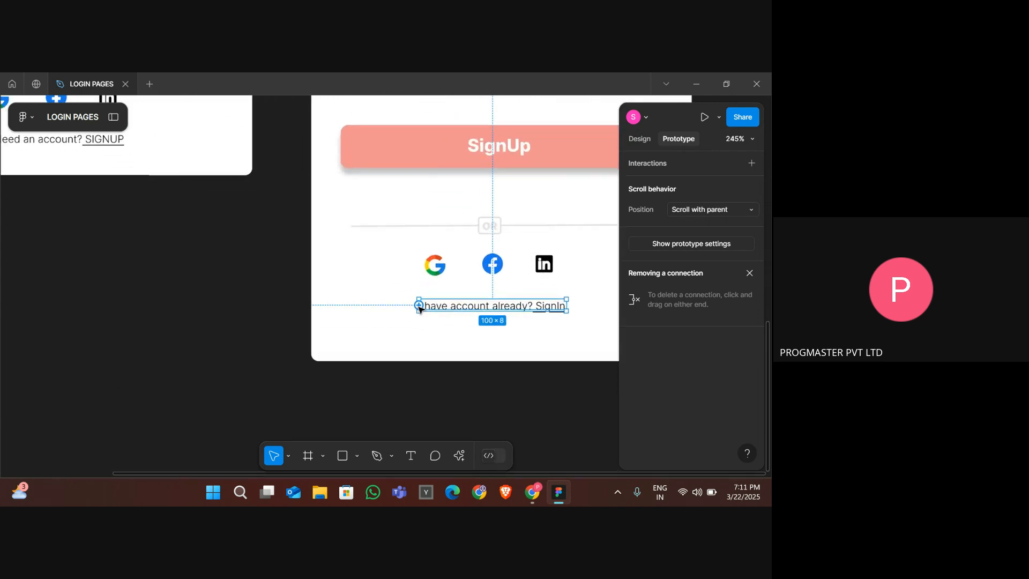
drag(419, 306, 225, 156)
click(266, 206)
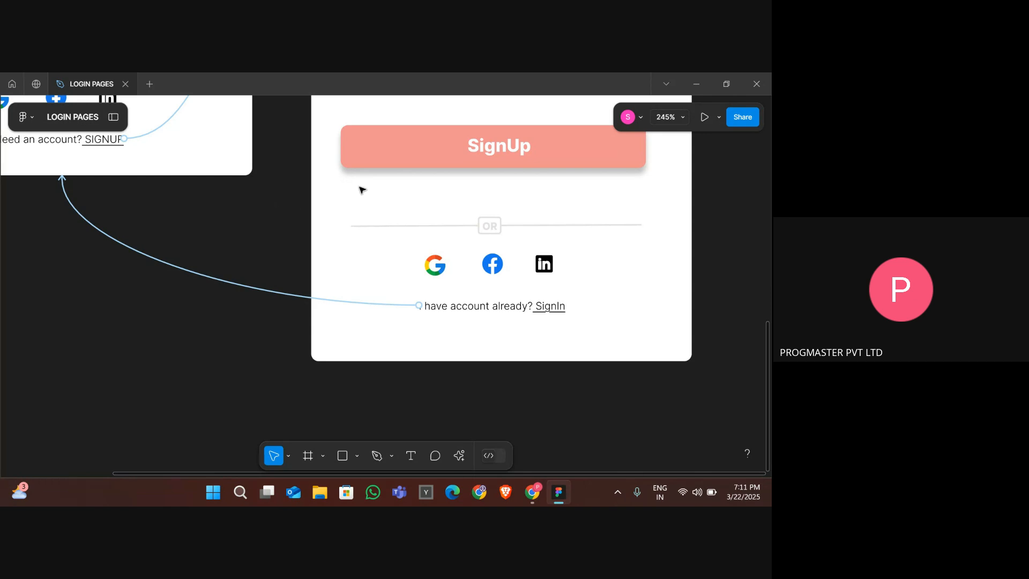
- Preview the prototype and test the SIGNUP and SignIn links that navigate between the login and signup pages
scroll(283, 238, down, 10)
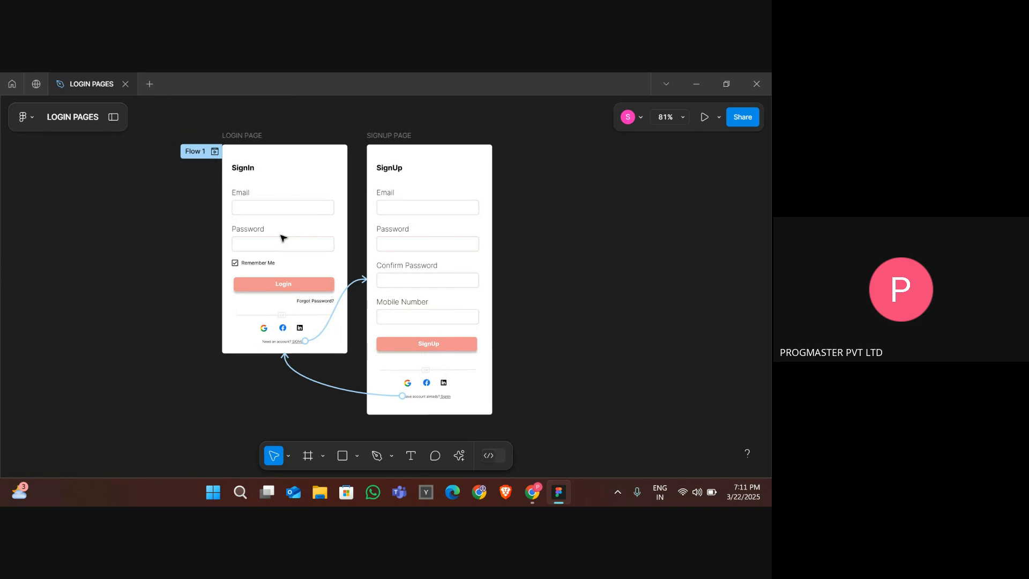
click(718, 118)
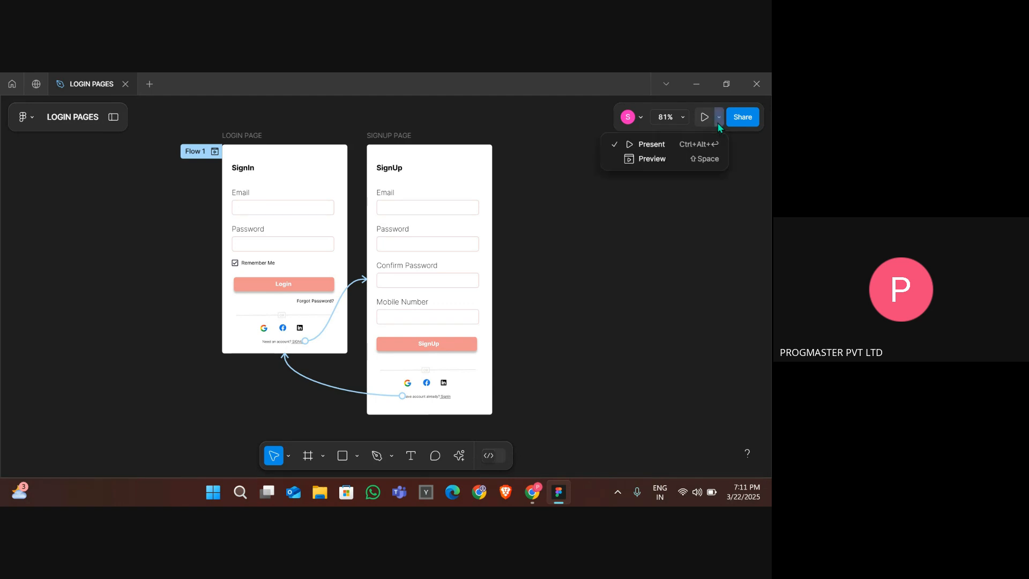
click(656, 160)
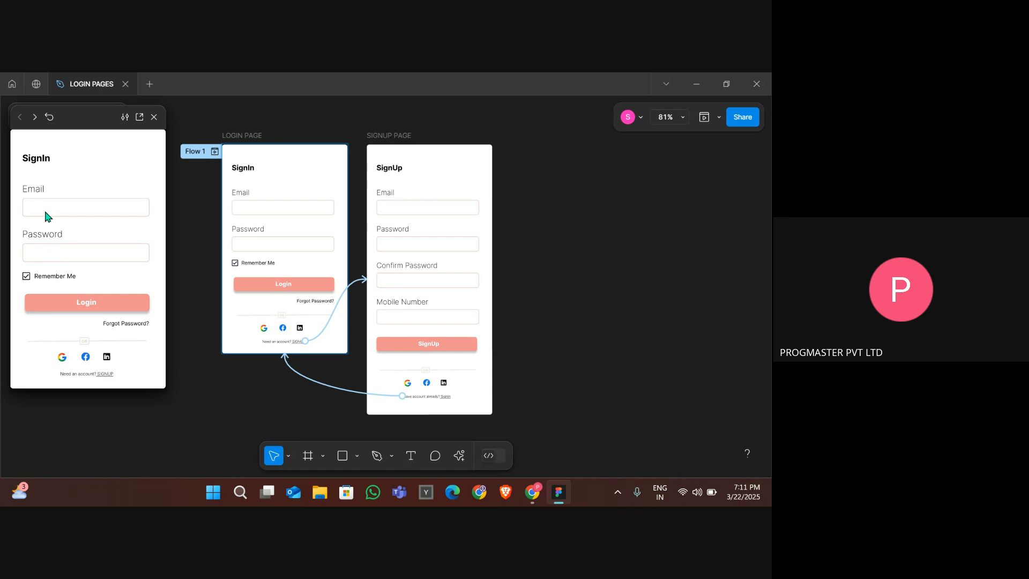
click(89, 310)
click(106, 374)
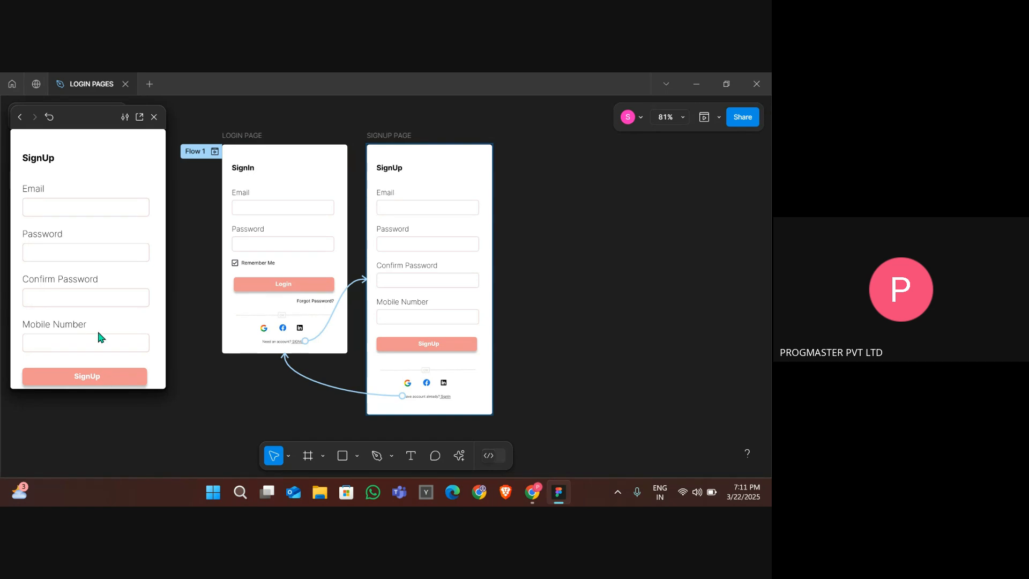
scroll(98, 336, down, 2)
scroll(98, 337, up, 2)
scroll(98, 337, down, 2)
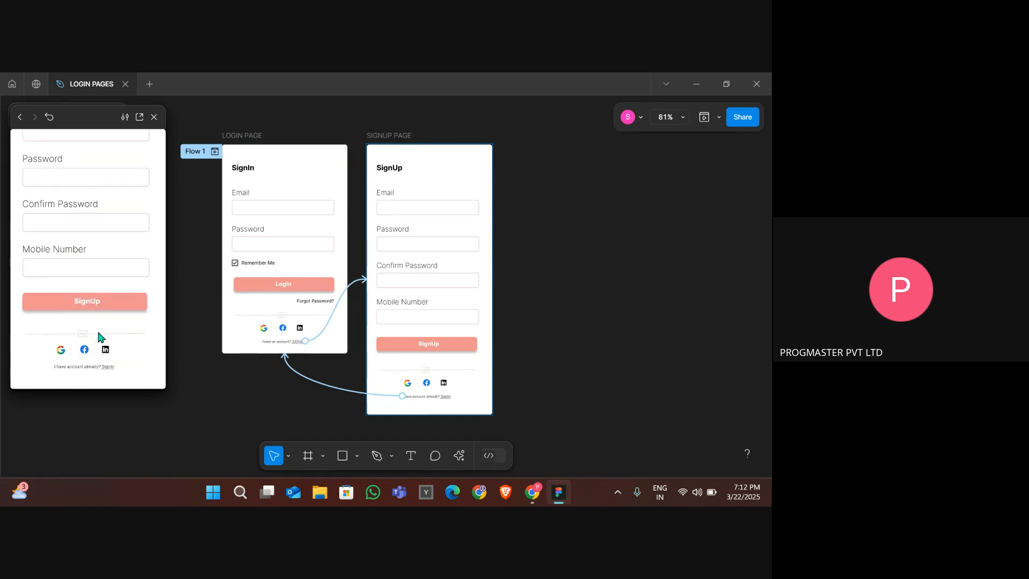
scroll(98, 337, up, 2)
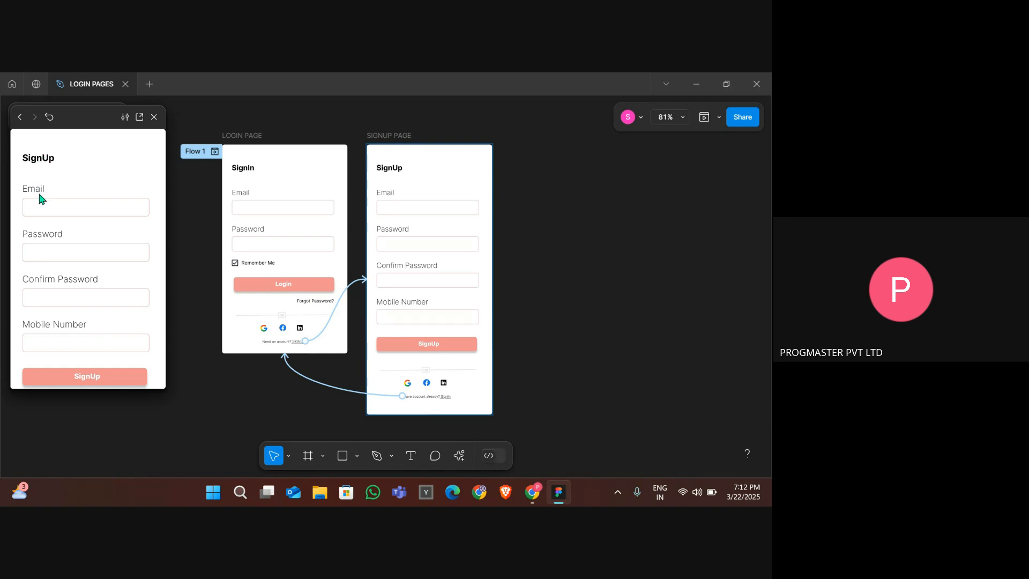
scroll(45, 209, down, 2)
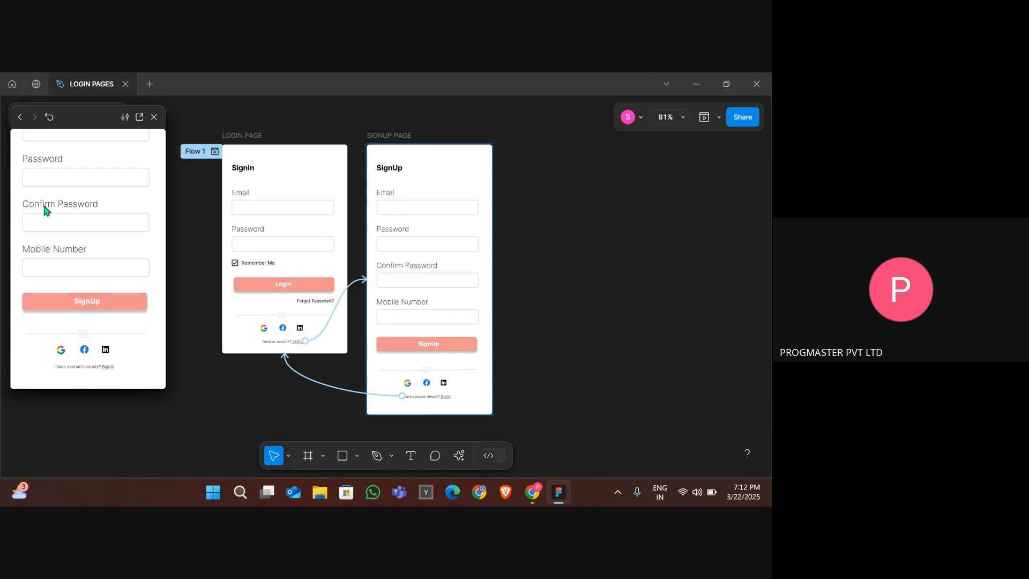
click(109, 370)
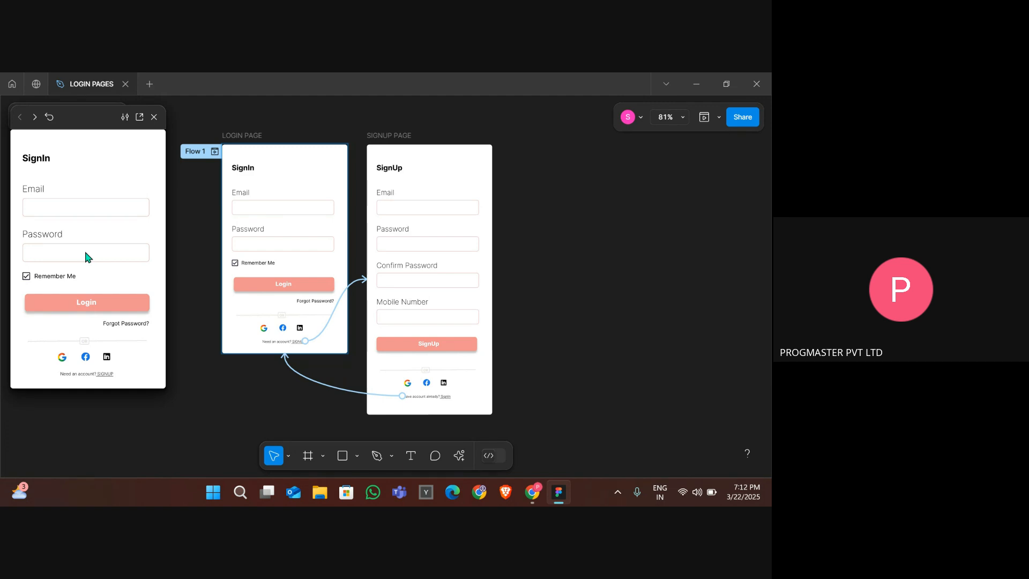
key(alt+Tab)
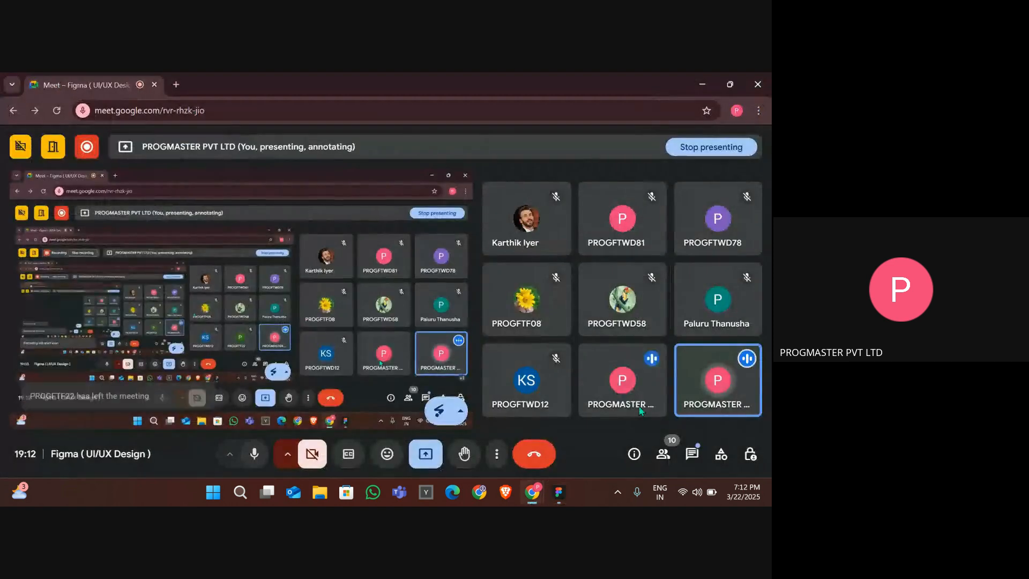
click(693, 454)
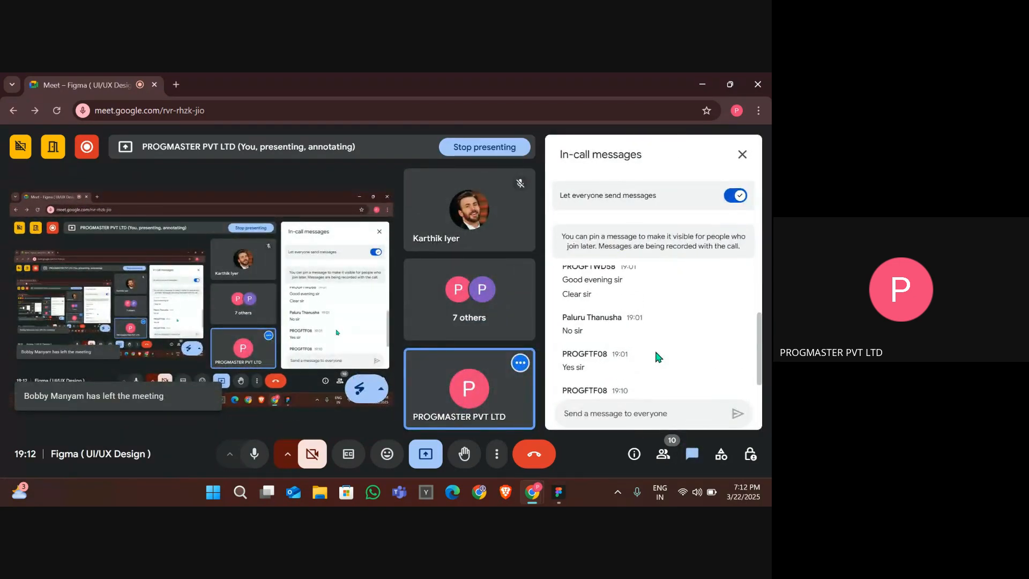
scroll(656, 353, down, 2)
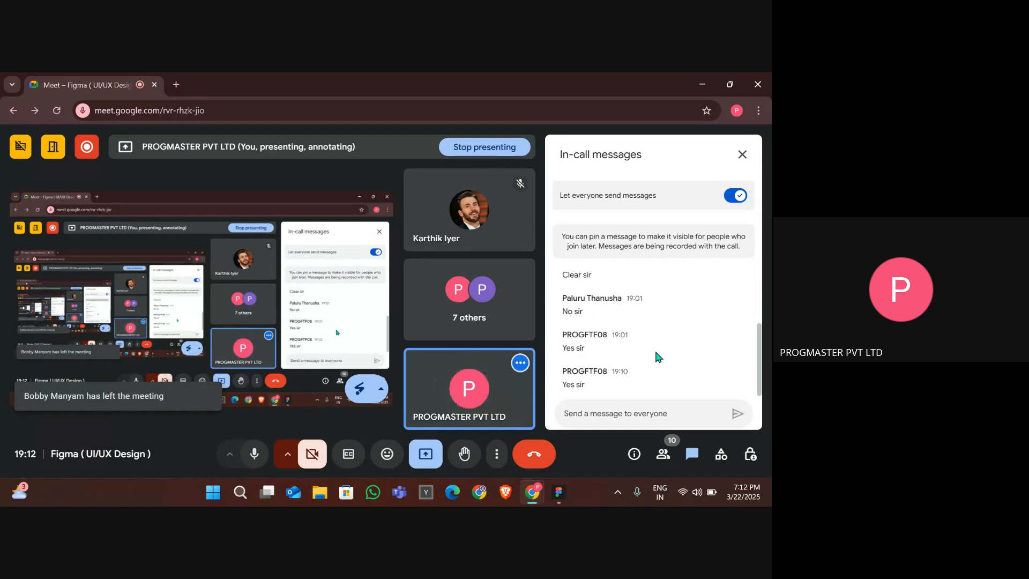
key(Escape)
key(alt+Tab)
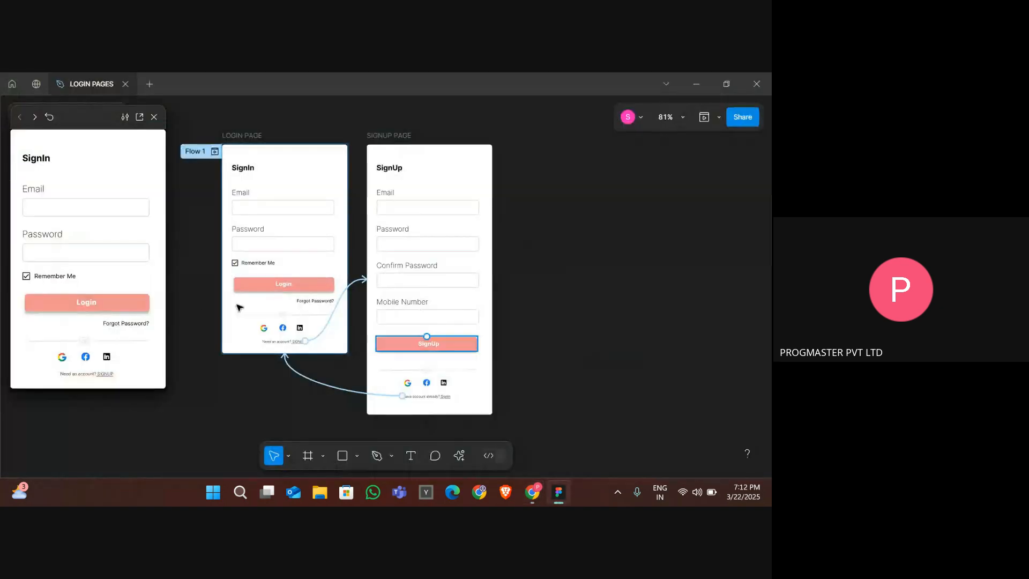
- Draw a new frame about 296 × 201 in empty canvas space beside the two pages
scroll(179, 292, up, 1)
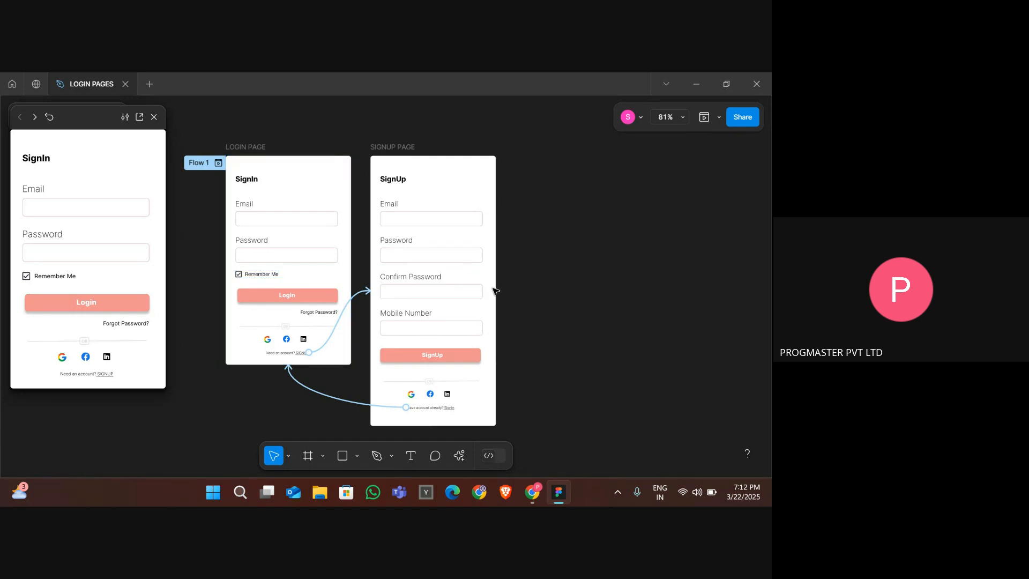
scroll(493, 290, up, 3)
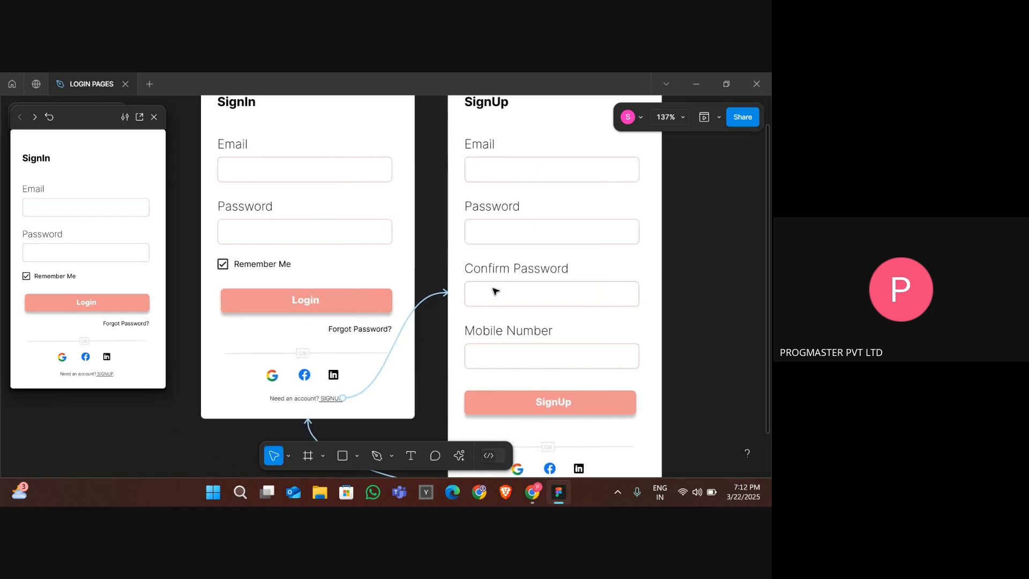
scroll(494, 290, down, 1)
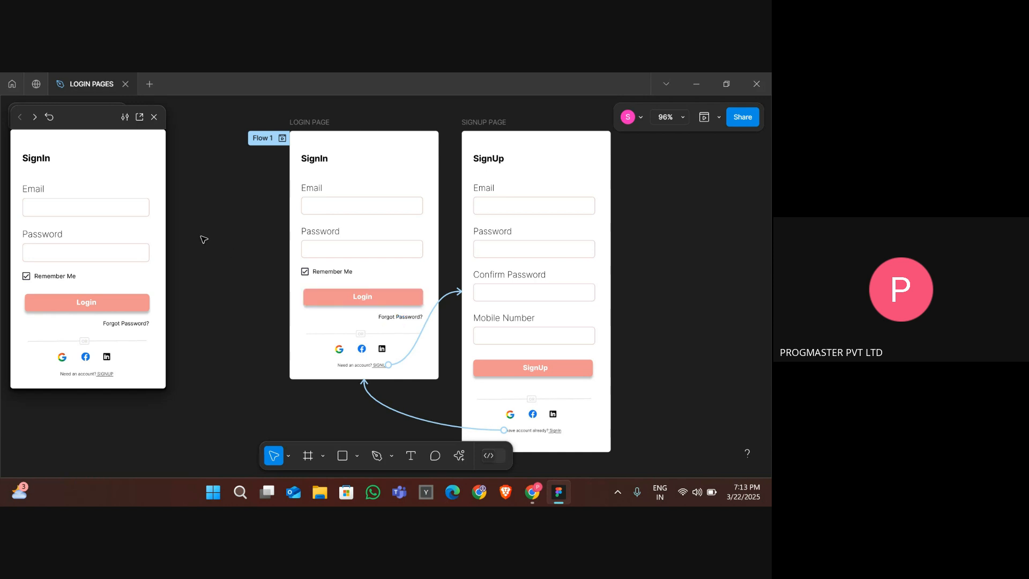
scroll(204, 239, down, 3)
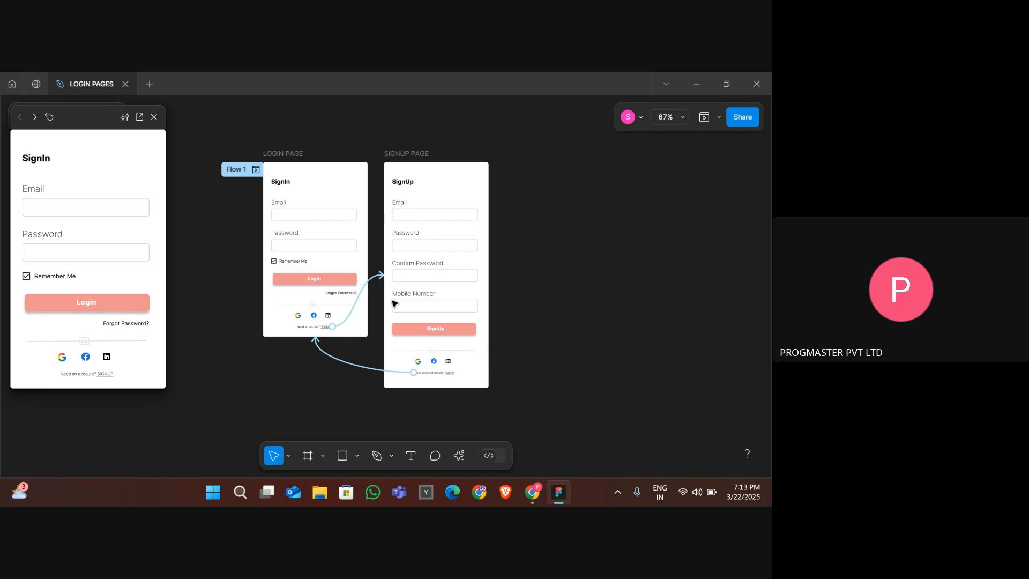
scroll(511, 301, right, 10)
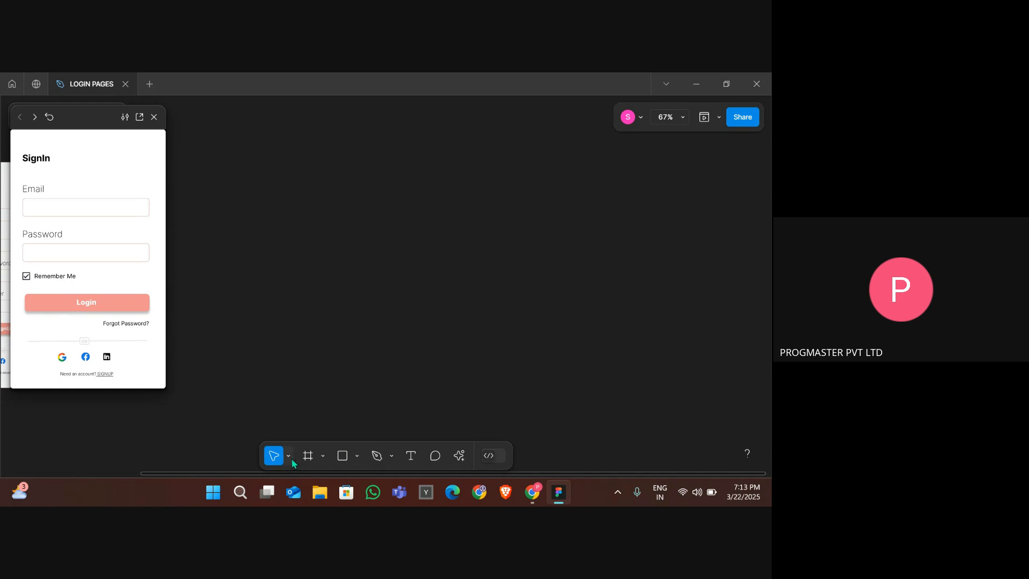
click(308, 456)
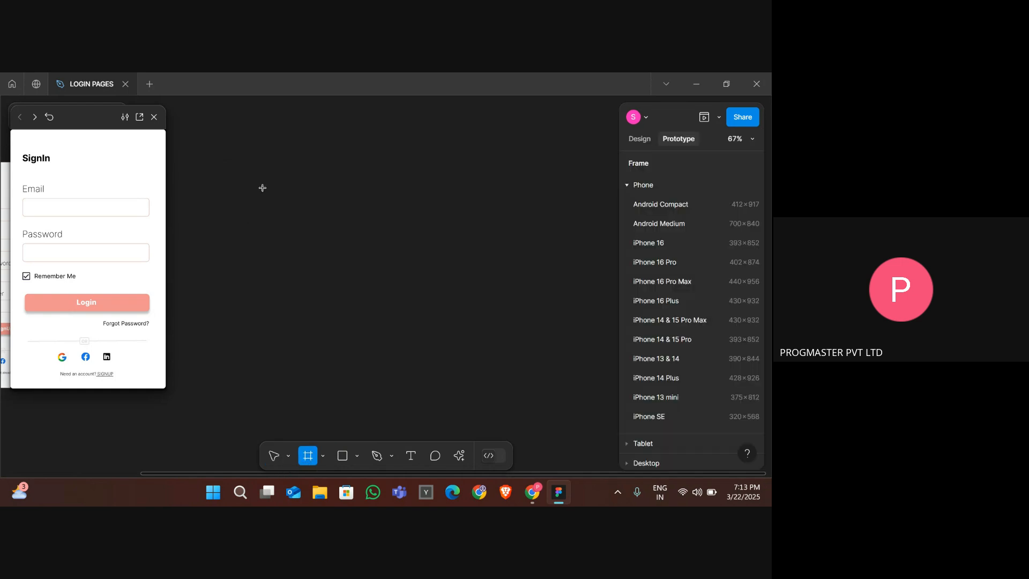
mouse_move(264, 188)
mouse_down()
mouse_move(340, 248)
mouse_move(374, 250)
mouse_move(374, 270)
mouse_move(383, 269)
mouse_up()
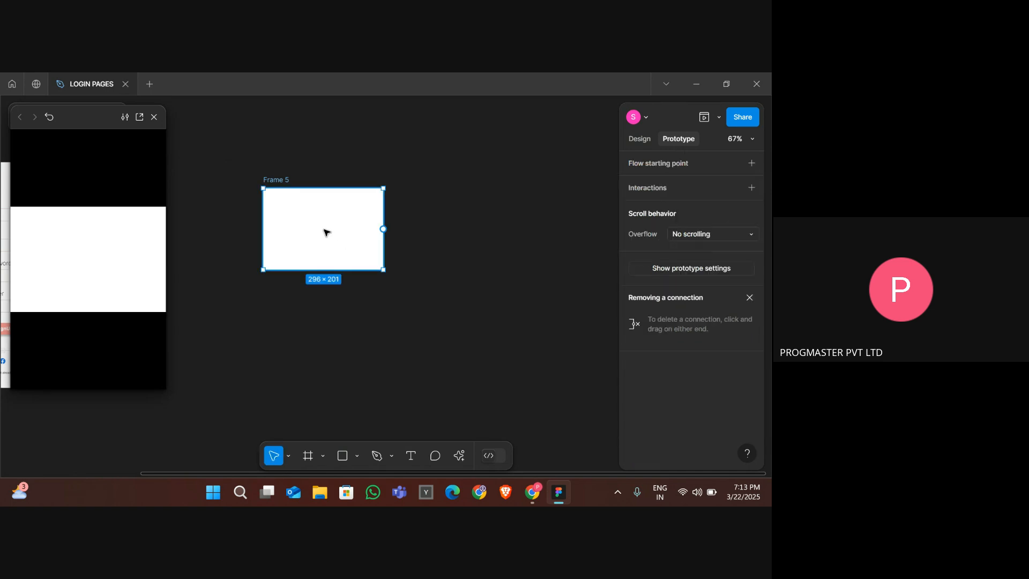
- Rename the new frame to FORGOT PASSWORD POPUP and close the prototype preview window
double_click(273, 180)
text(FORGOR)
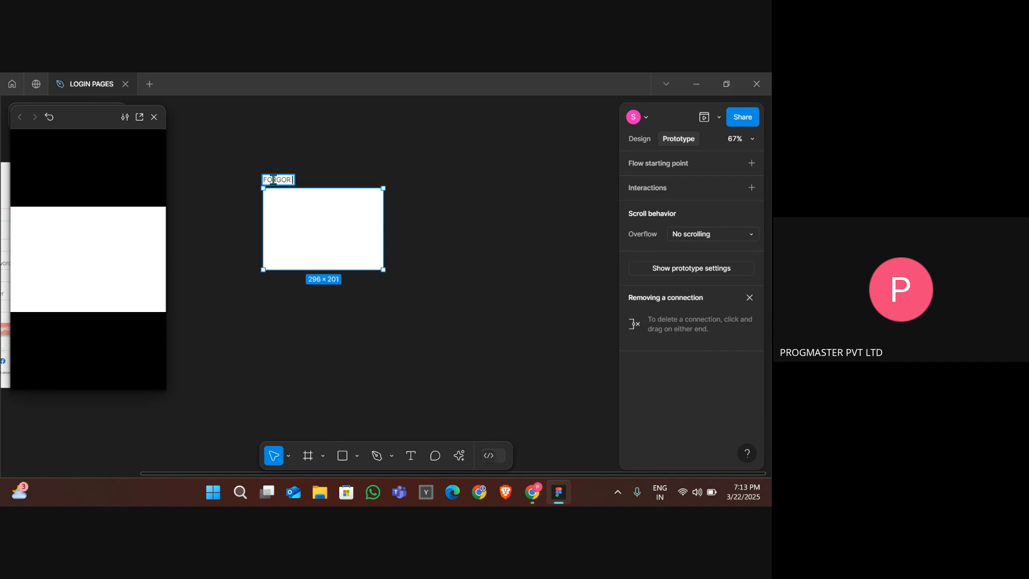
key(BackSpace)
key(BackSpace)
text(OT PASSWORD P)
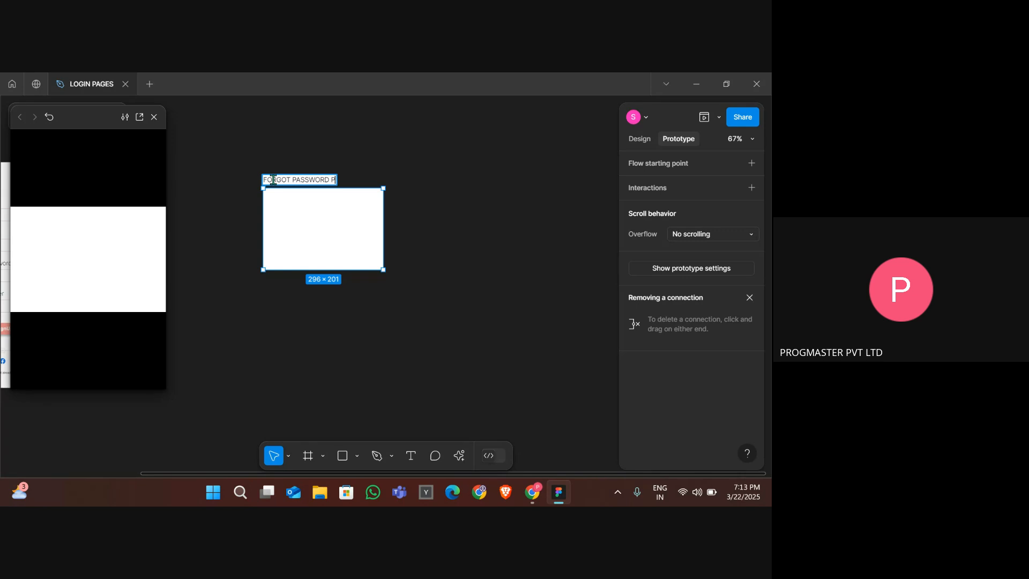
text(OPUP)
key(Return)
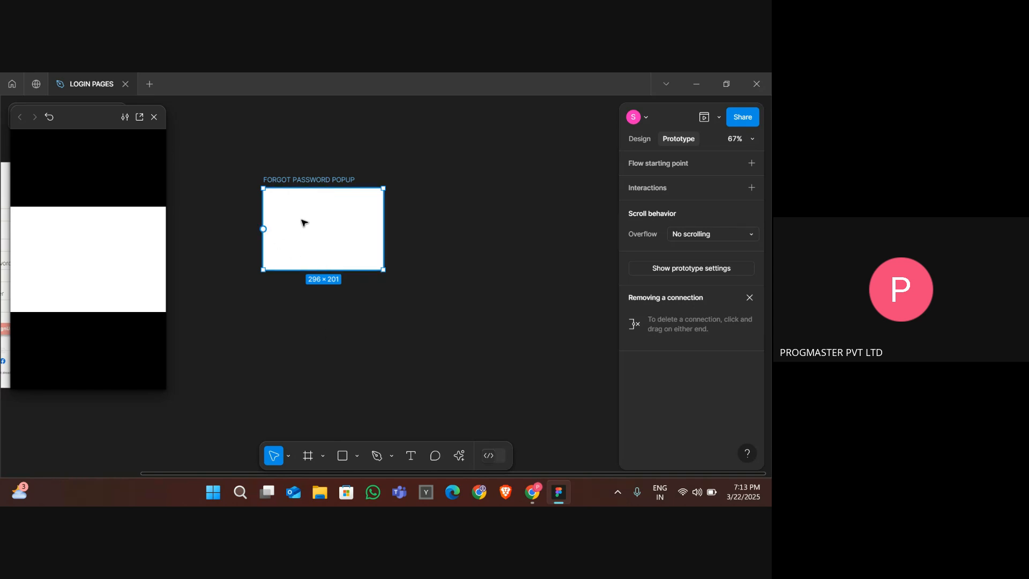
click(154, 116)
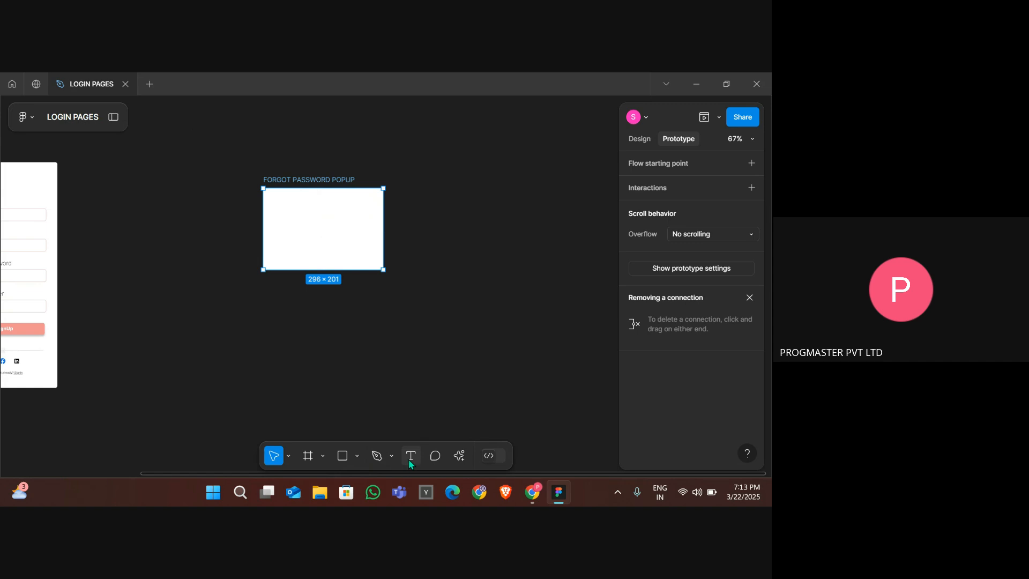
- Draw an inner frame about 249 × 49 near the top of the popup and try placing text inside it
click(307, 456)
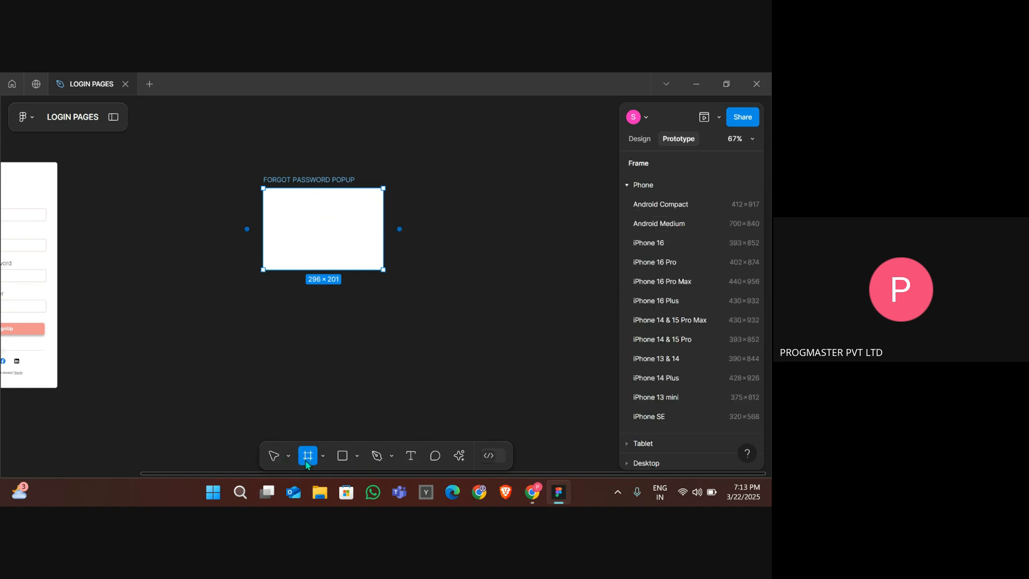
drag(273, 203, 375, 220)
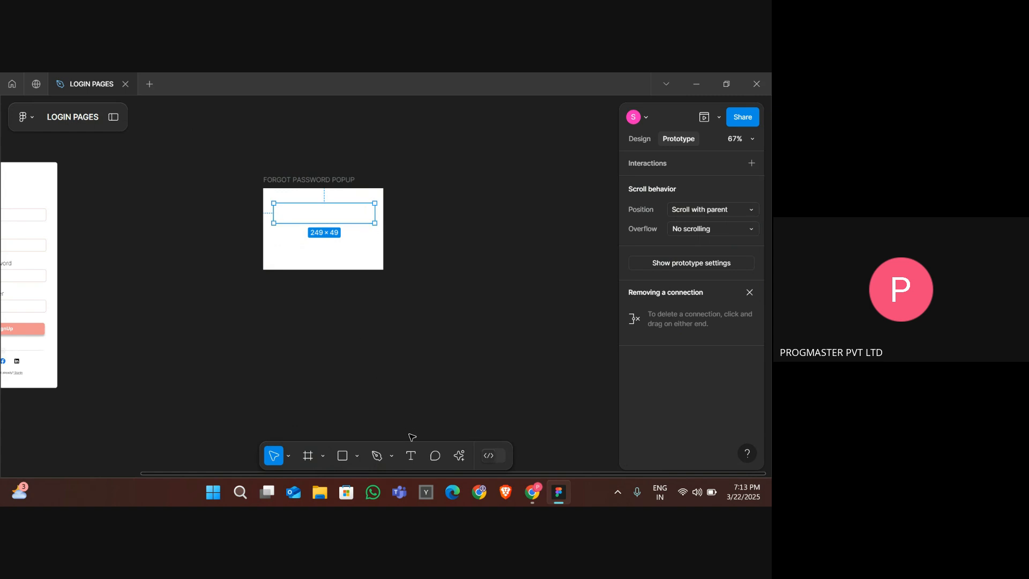
click(411, 455)
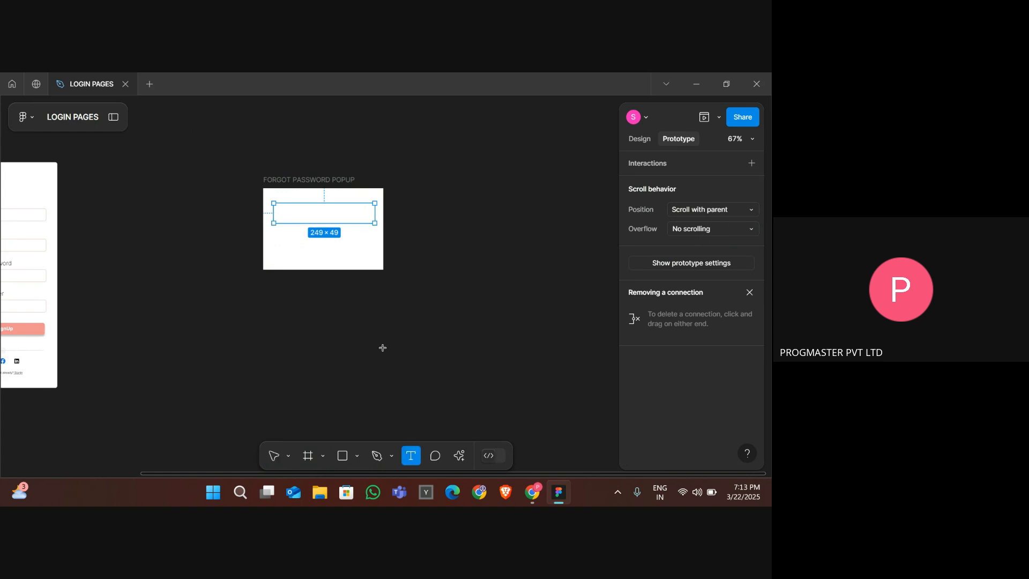
click(284, 209)
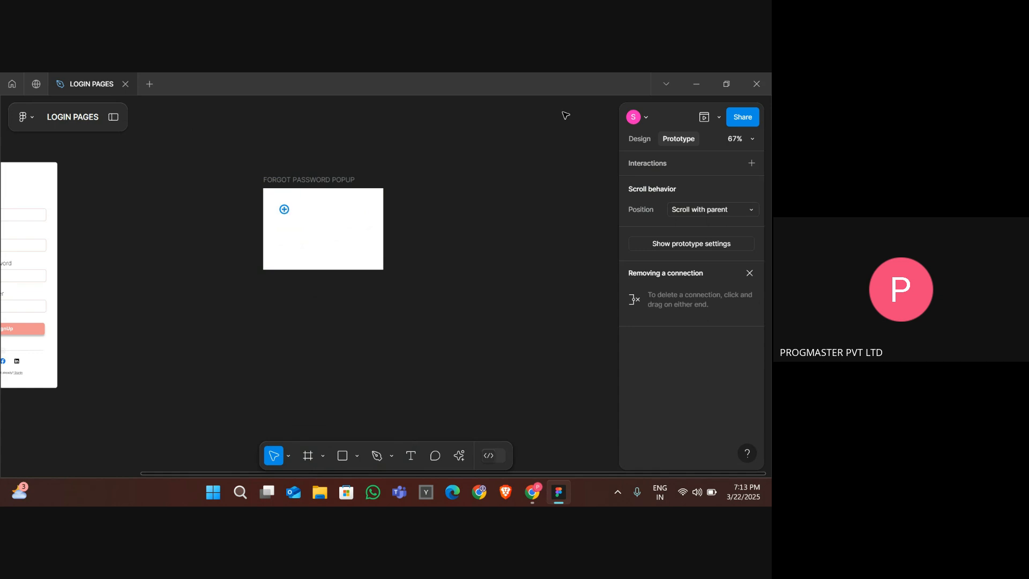
click(639, 139)
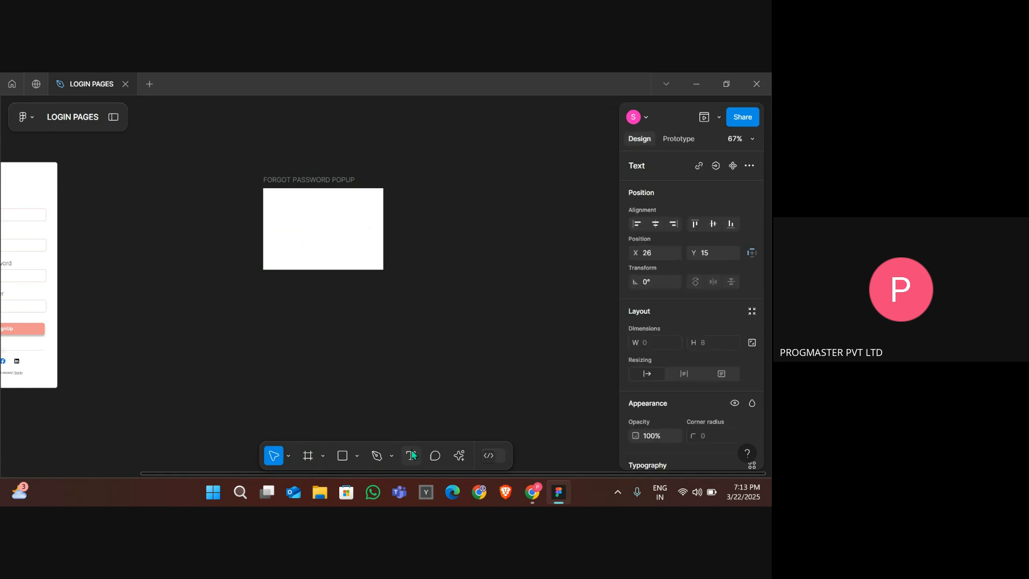
- Draw a frame about 257 × 43 in the popup and add the text "Please enter your registred email id" above it
click(309, 456)
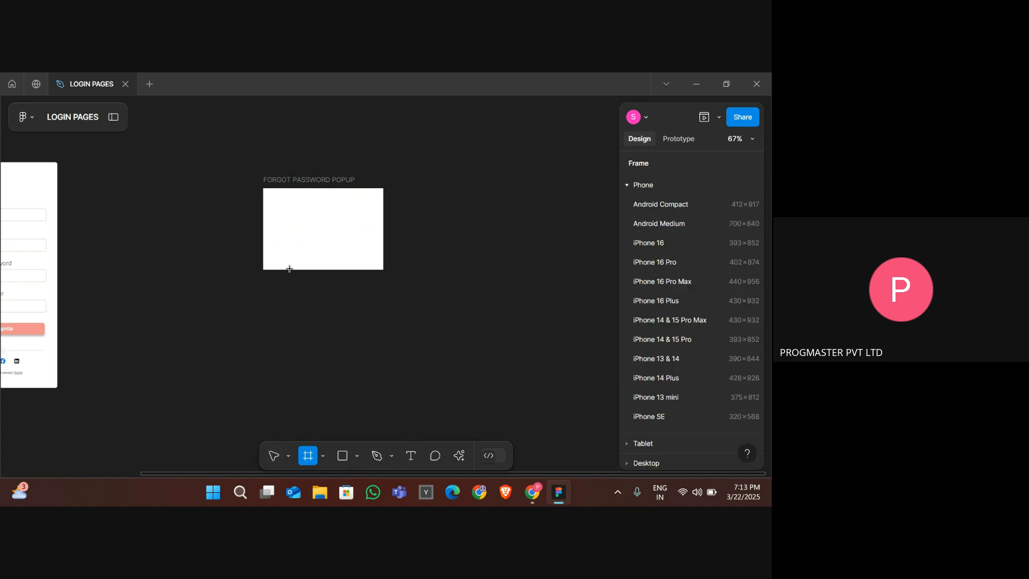
drag(270, 205, 374, 222)
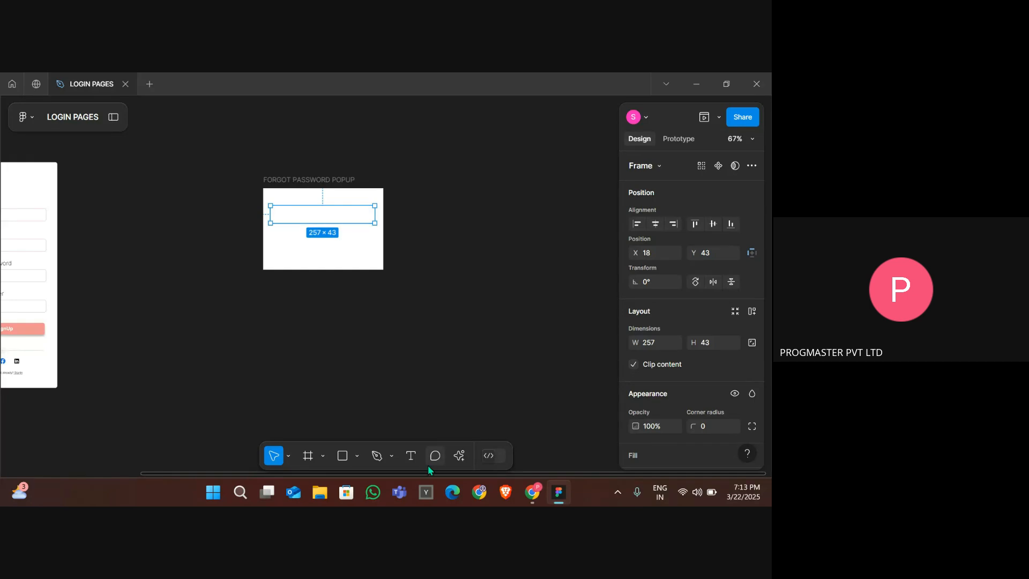
click(412, 458)
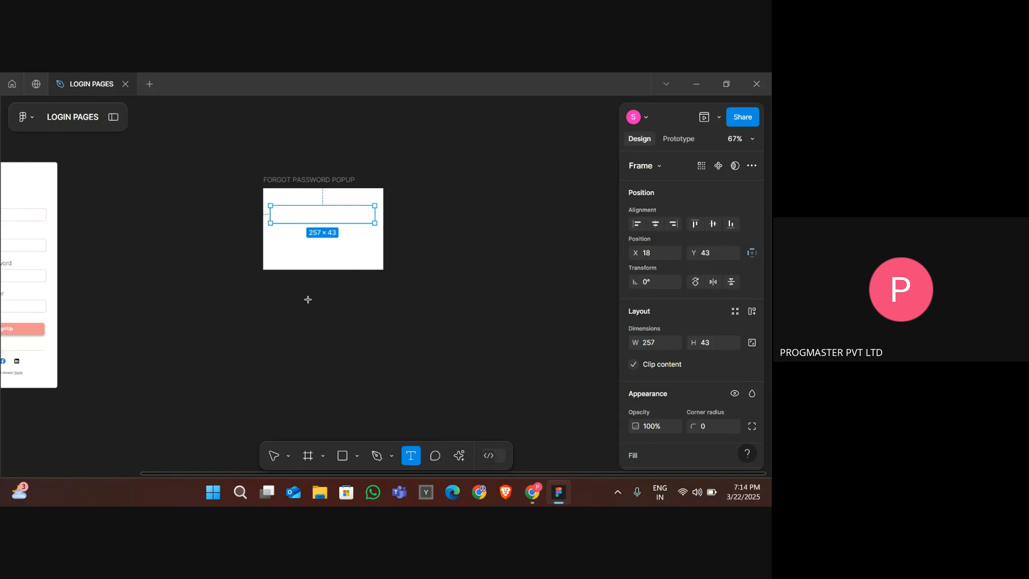
click(280, 215)
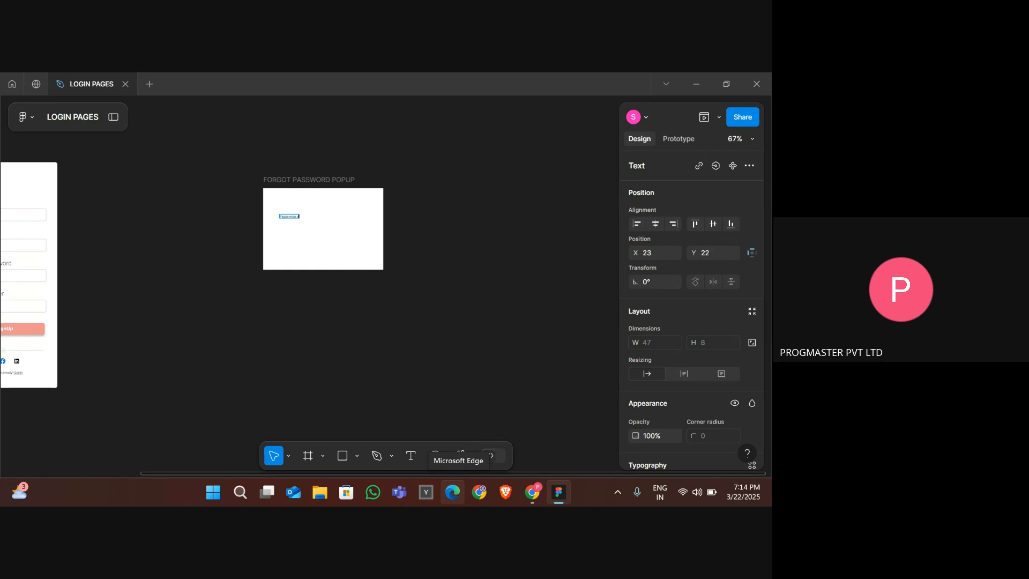
text(ur em)
text(ered email id)
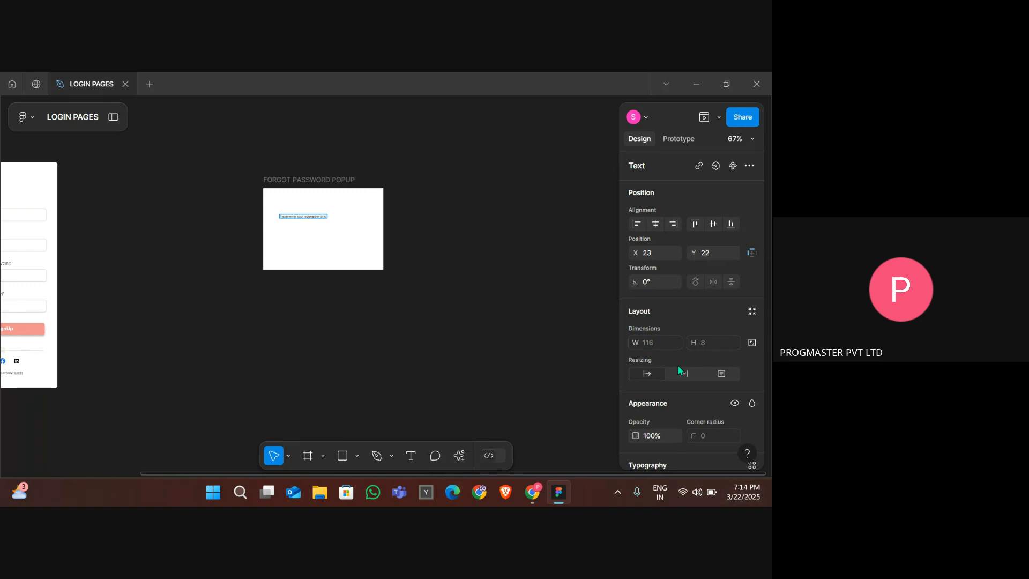
scroll(242, 350, up, 5)
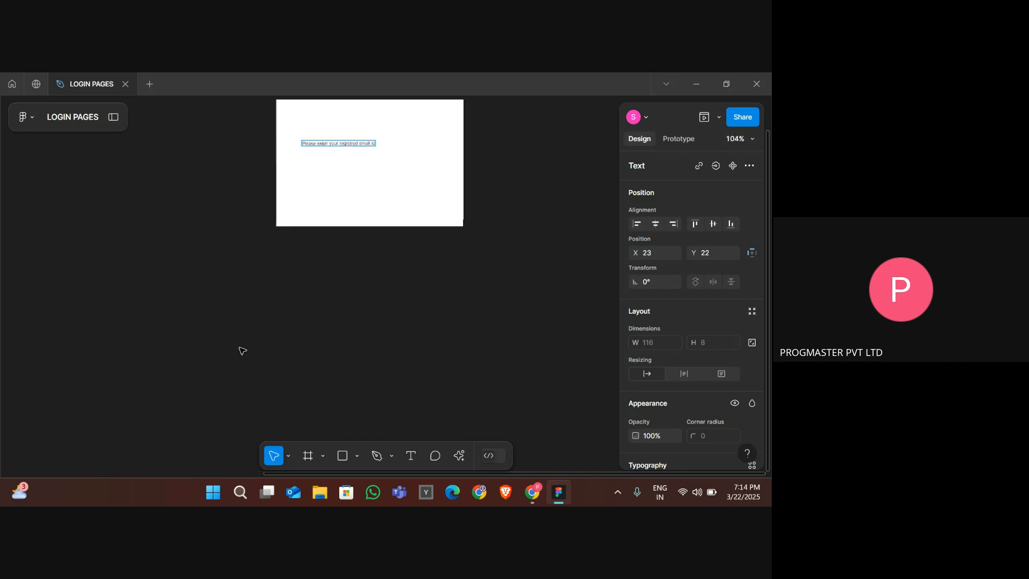
scroll(242, 351, up, 3)
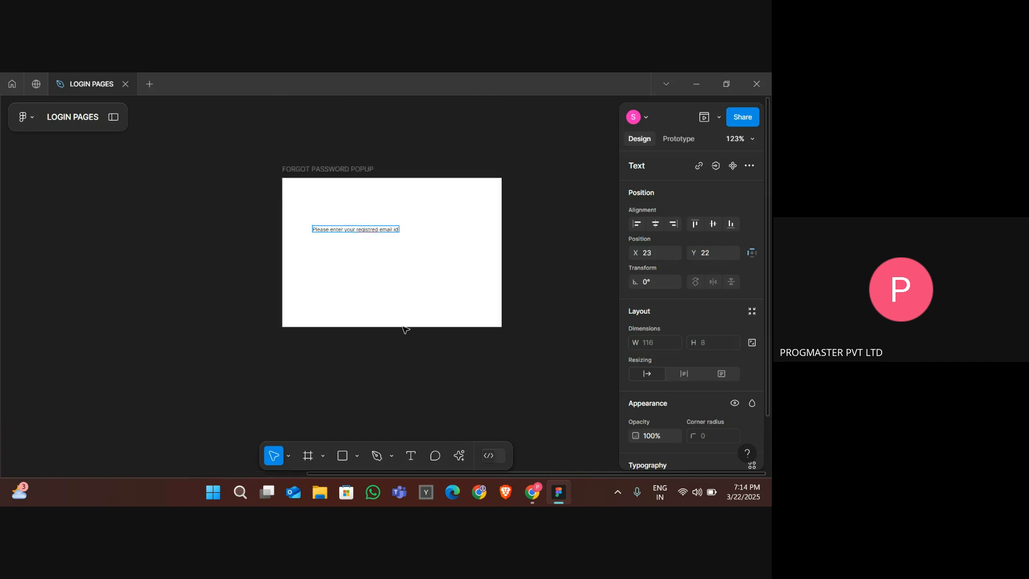
- Set the font size of the email prompt text in the popup to 16
scroll(403, 328, down, 5)
scroll(404, 329, right, 3)
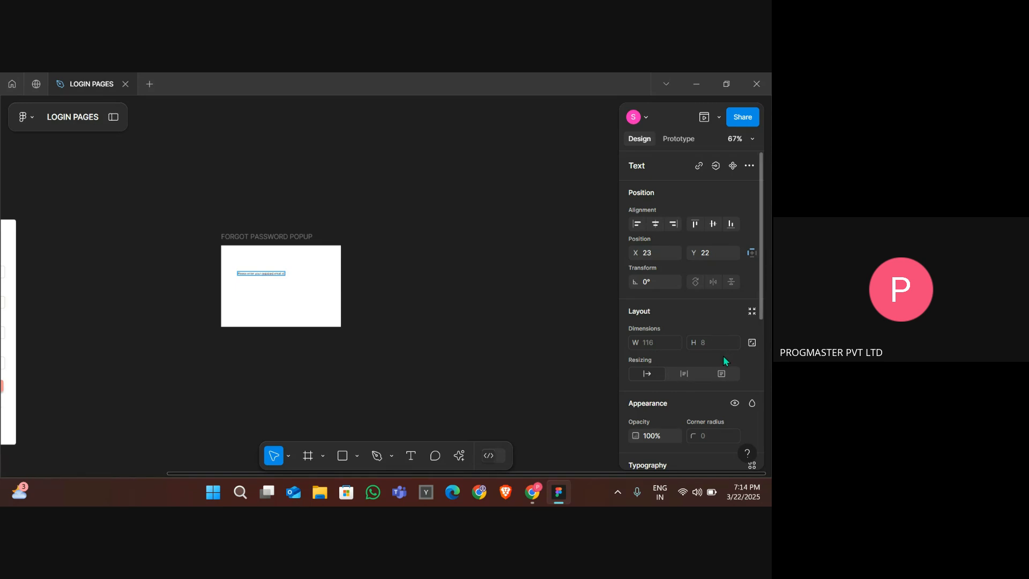
scroll(722, 356, down, 3)
scroll(724, 361, down, 1)
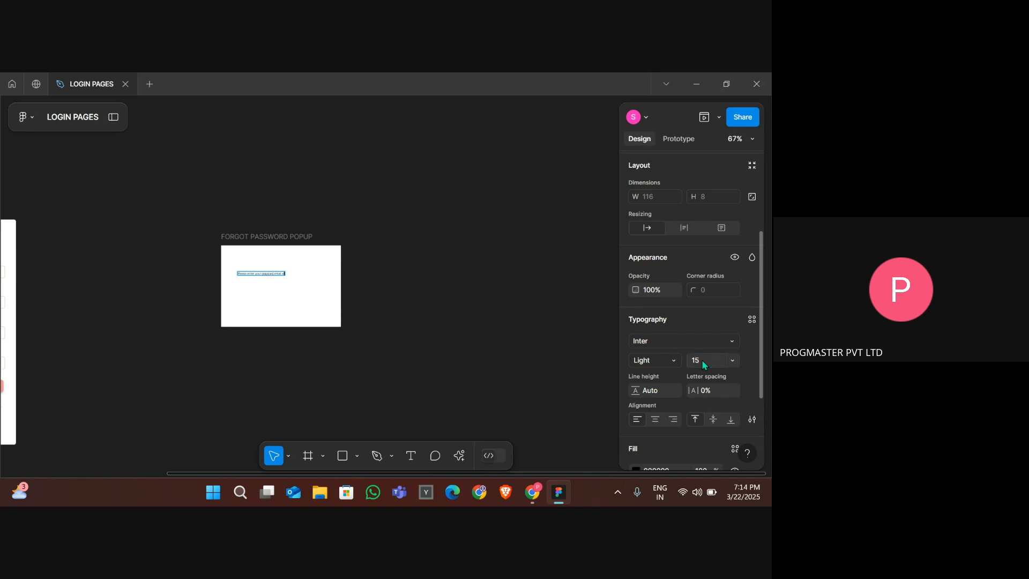
click(267, 296)
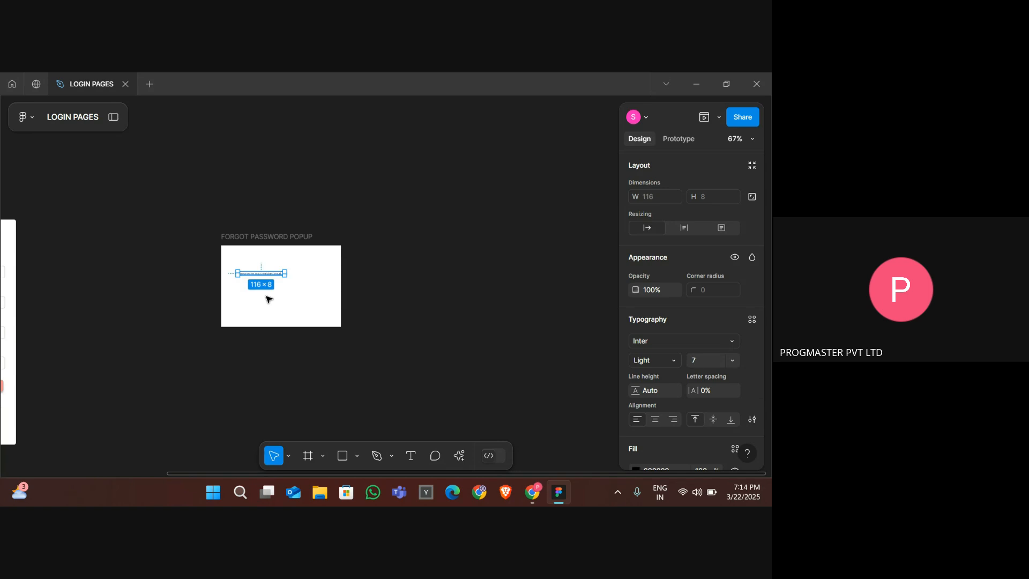
click(703, 365)
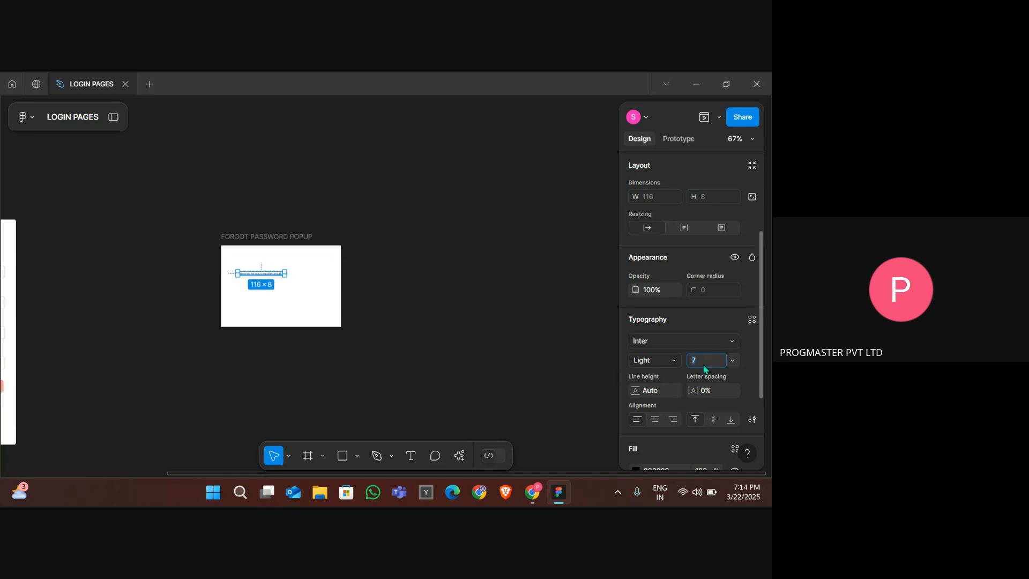
key(Return)
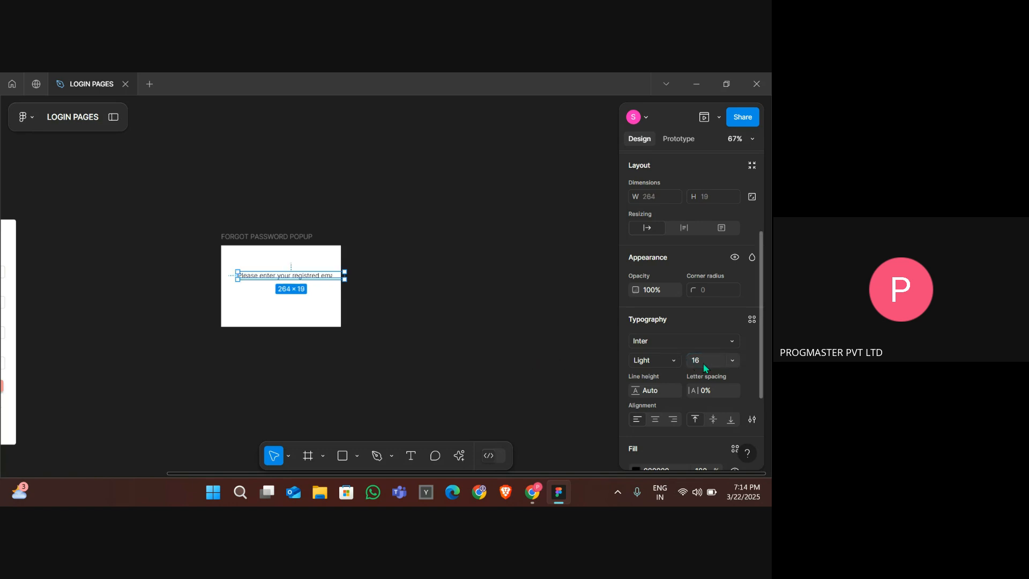
click(338, 310)
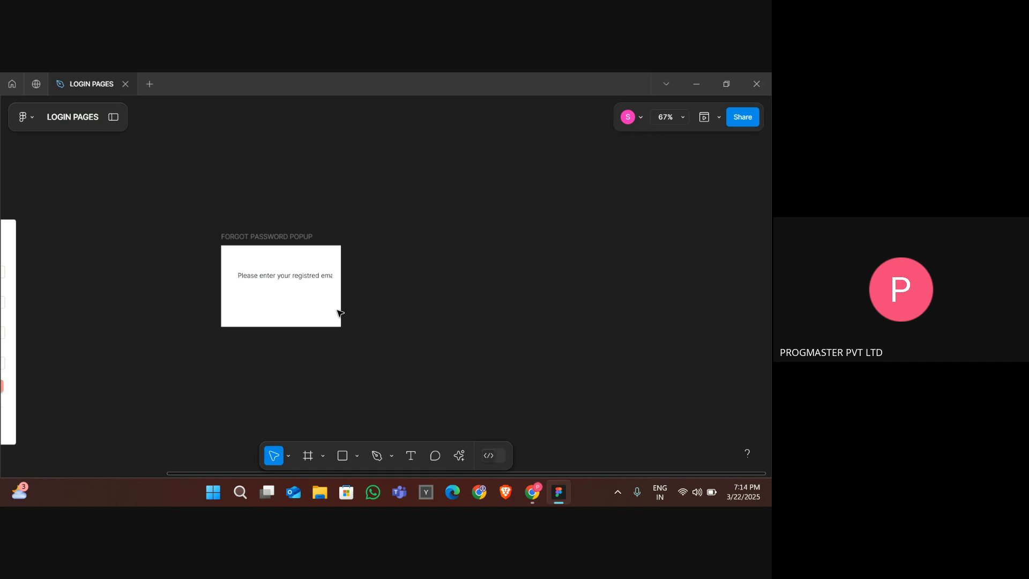
- Delete the FORGOT PASSWORD POPUP frame along with its contents
click(296, 277)
drag(294, 275, 288, 274)
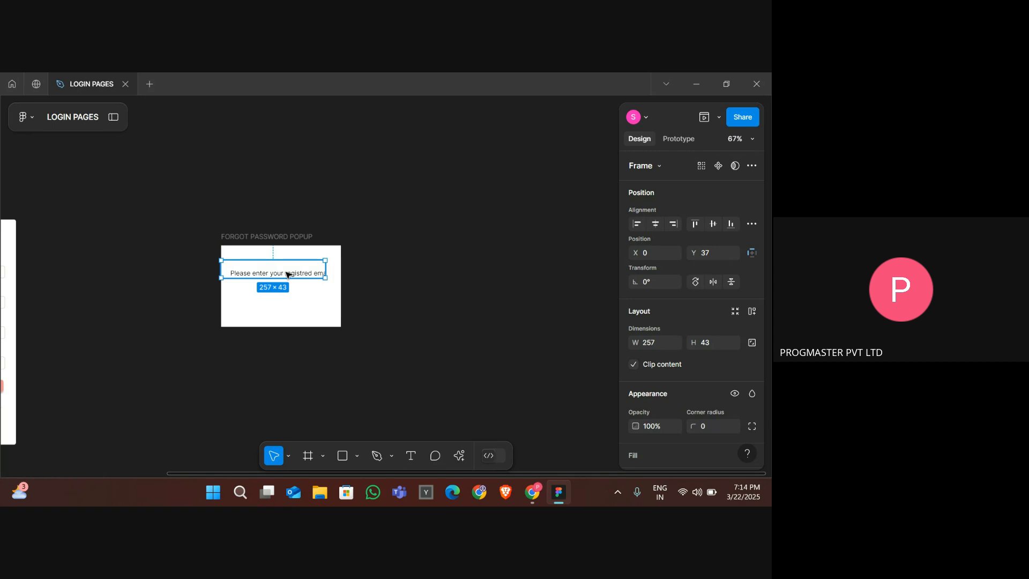
double_click(287, 275)
double_click(287, 275)
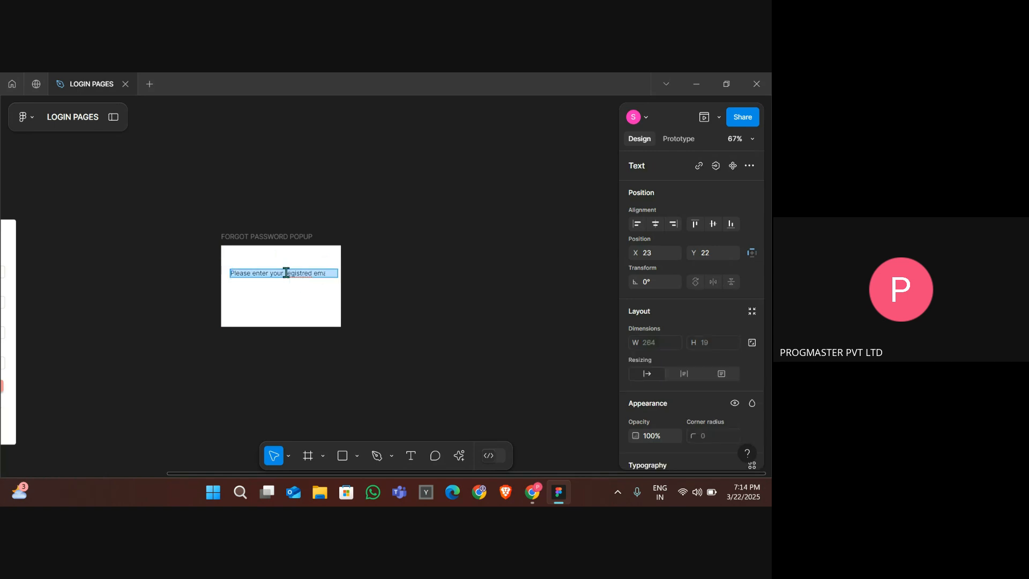
click(286, 273)
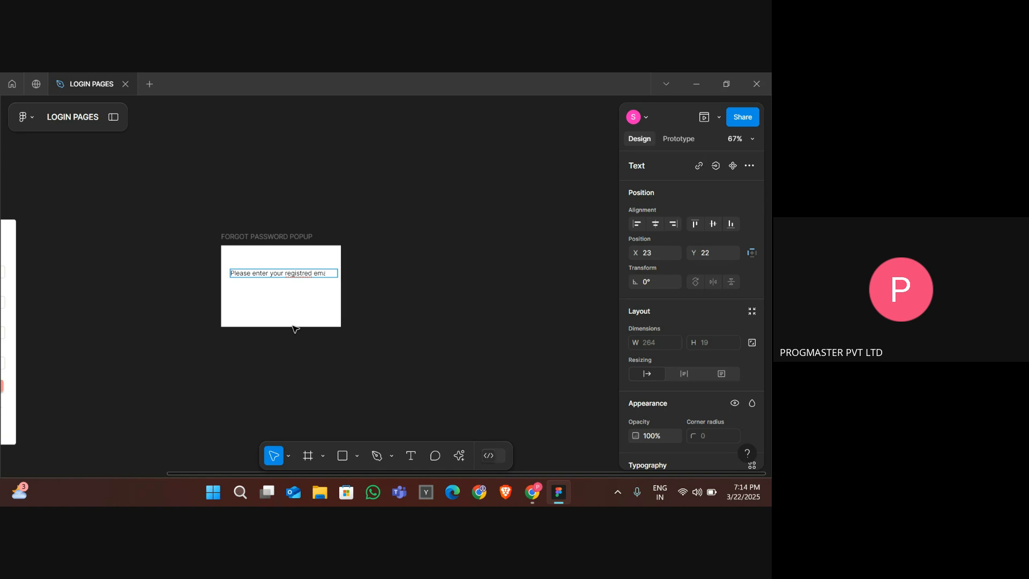
scroll(293, 328, left, 5)
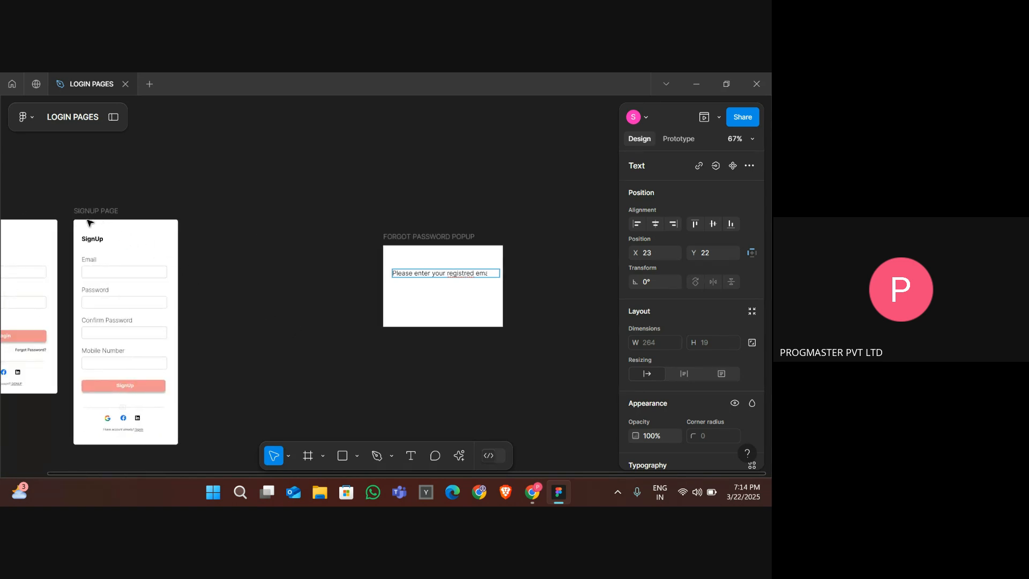
key(Escape)
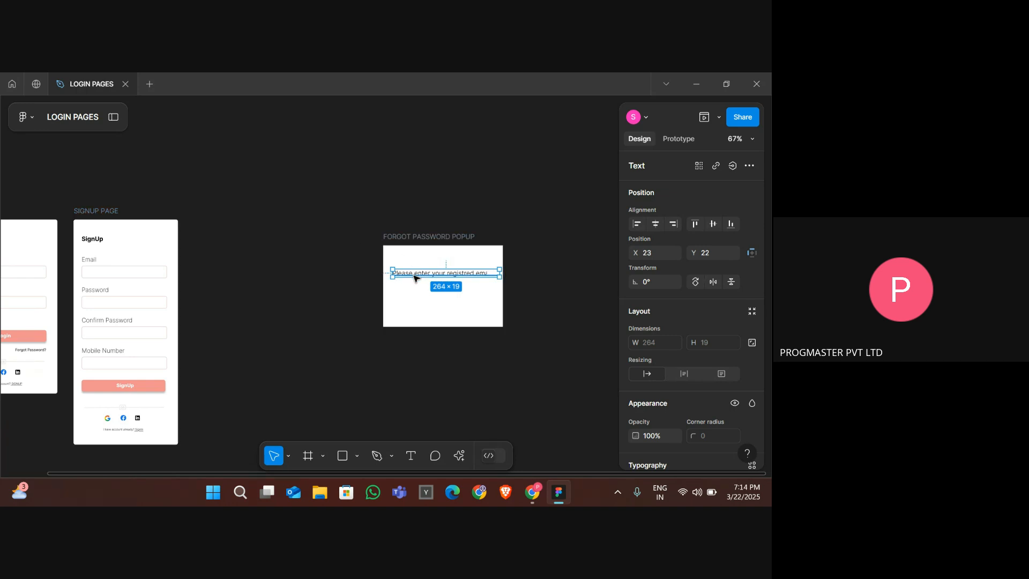
click(403, 239)
key(Delete)
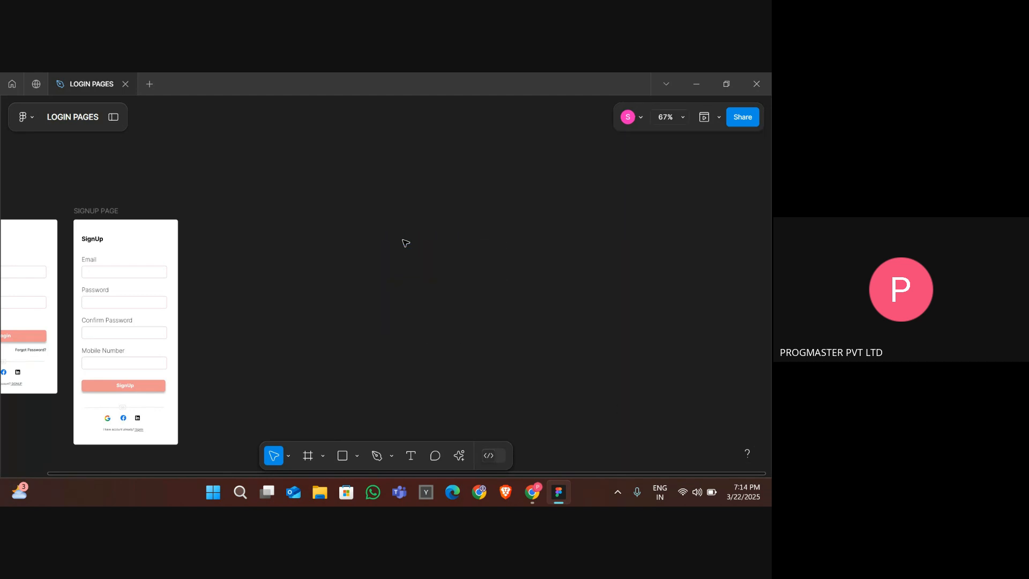
- Duplicate the SIGNUP PAGE frame beside the original
click(98, 212)
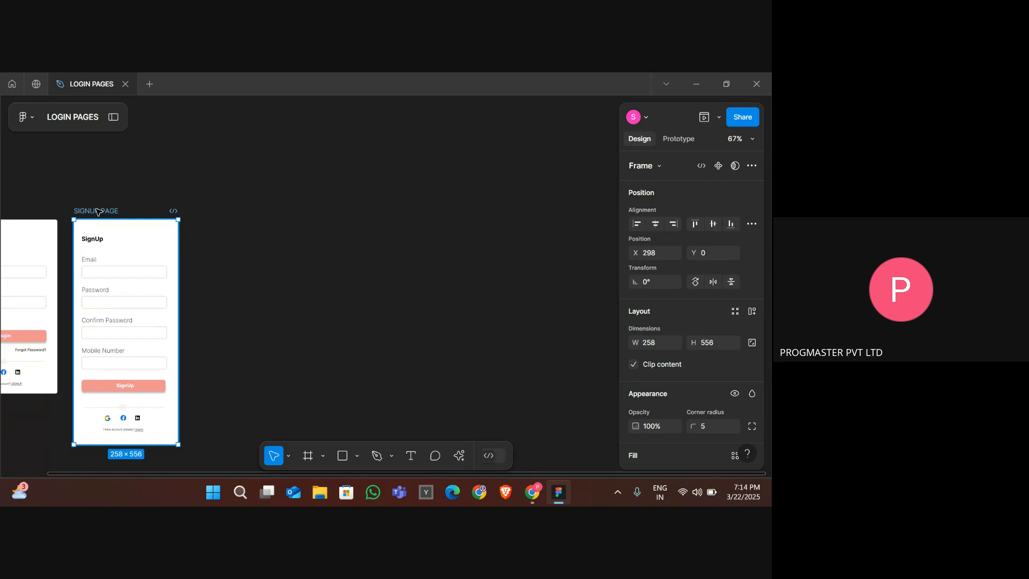
key(ctrl+d)
scroll(280, 314, down, 3)
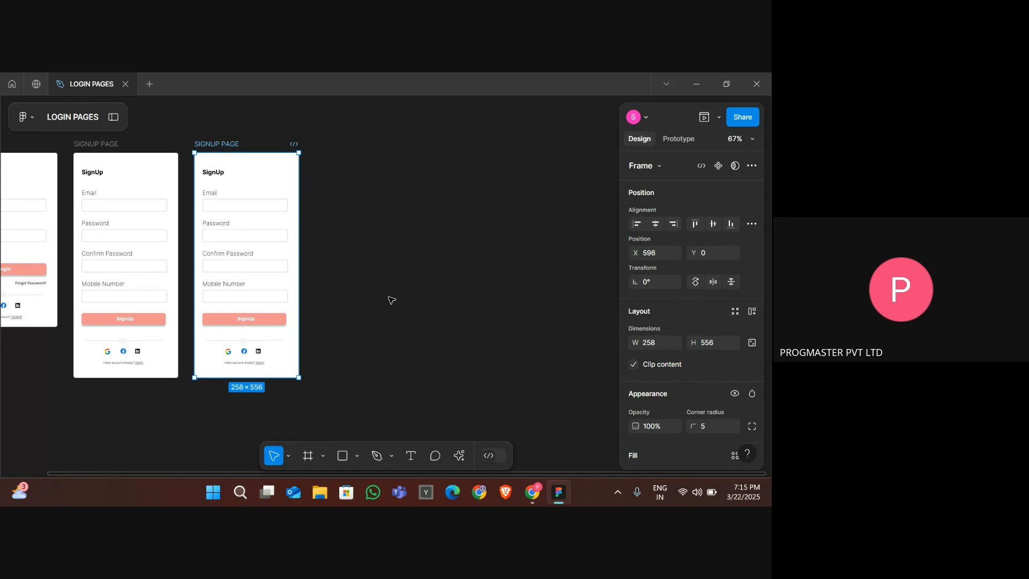
scroll(391, 300, up, 3)
scroll(391, 300, left, 3)
scroll(374, 406, up, 2)
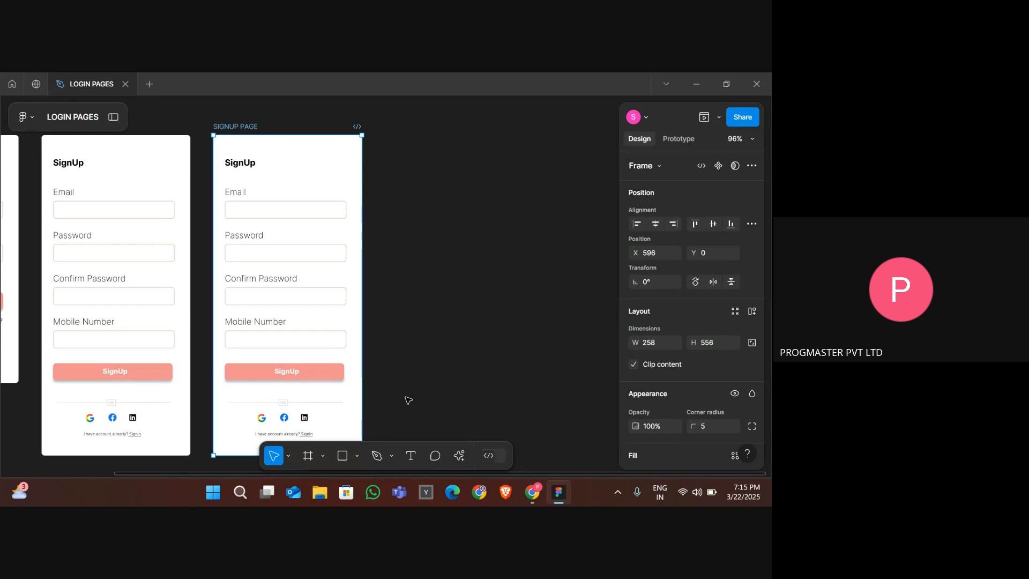
scroll(408, 400, down, 3)
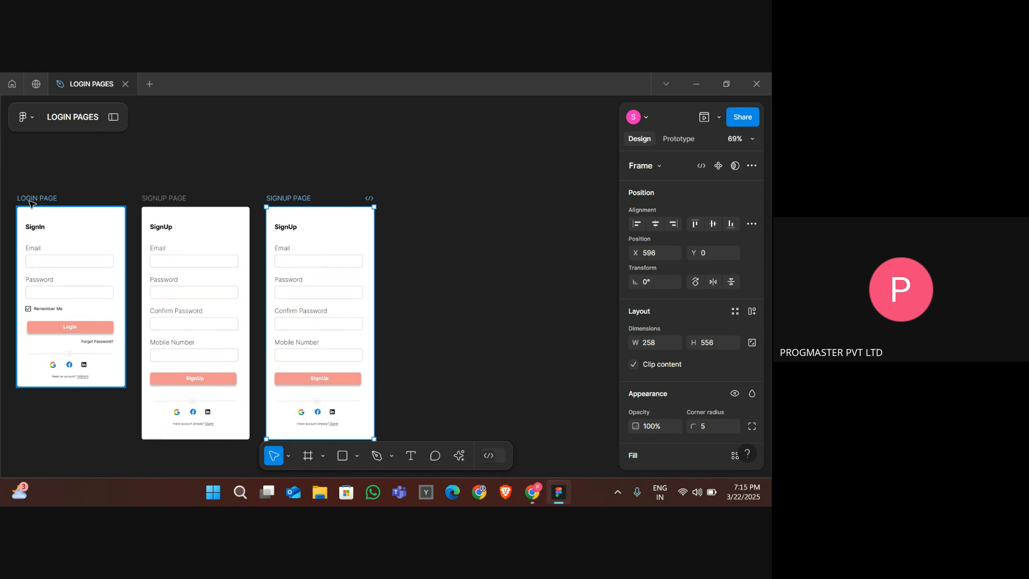
- In the duplicated signup frame, delete every element below the Email field
click(30, 200)
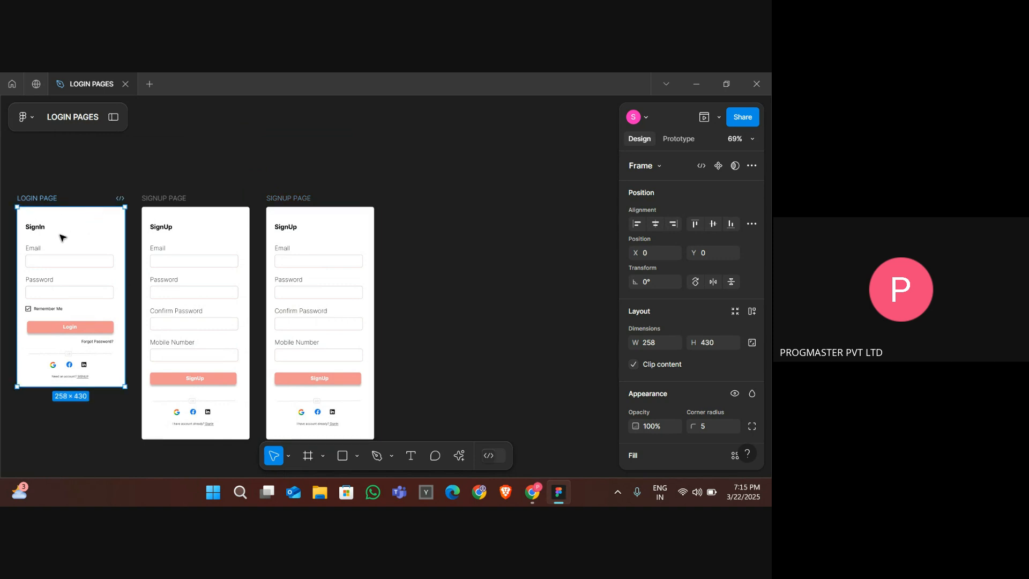
click(187, 207)
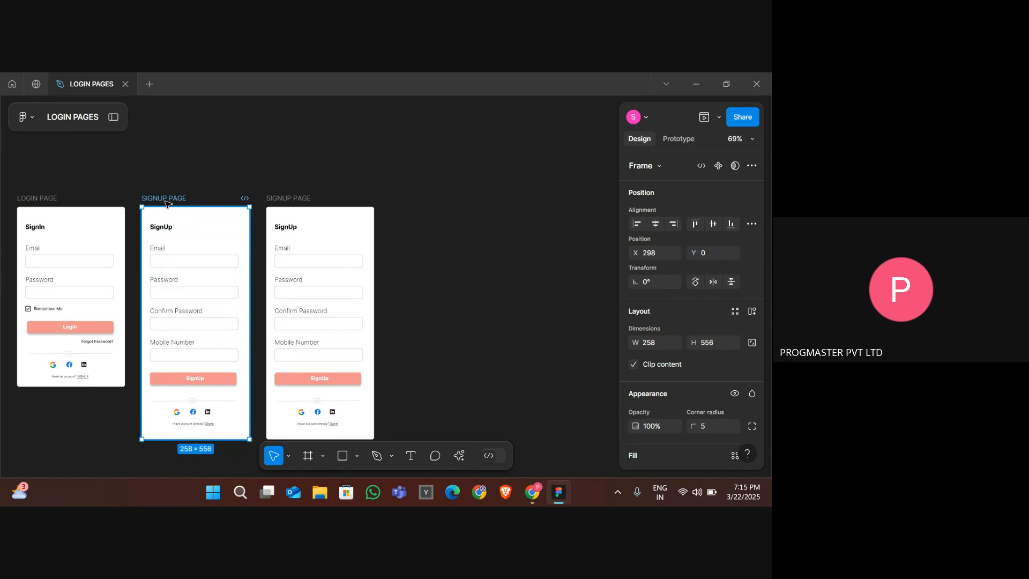
key(Escape)
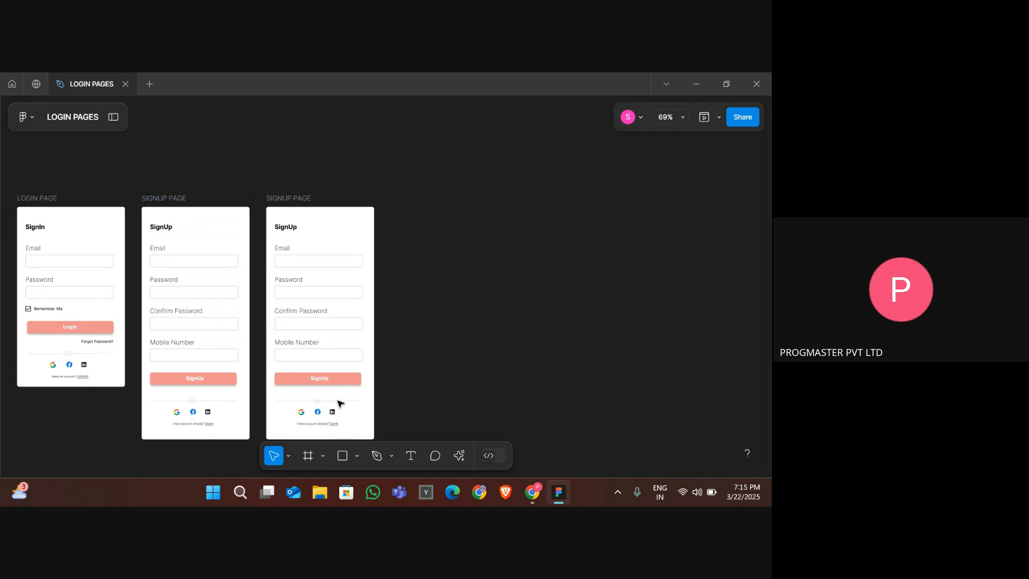
drag(339, 403, 282, 259)
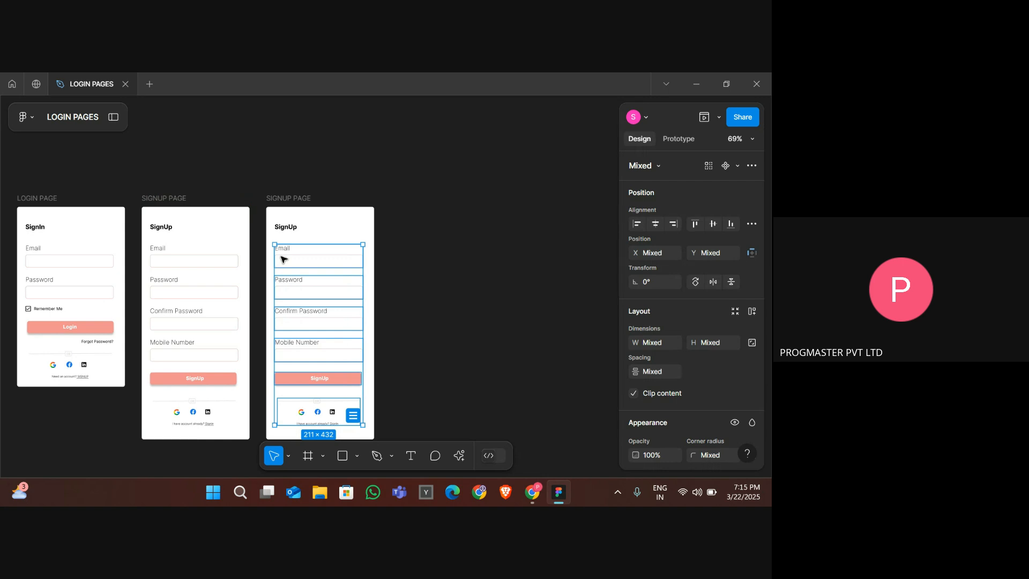
click(283, 259)
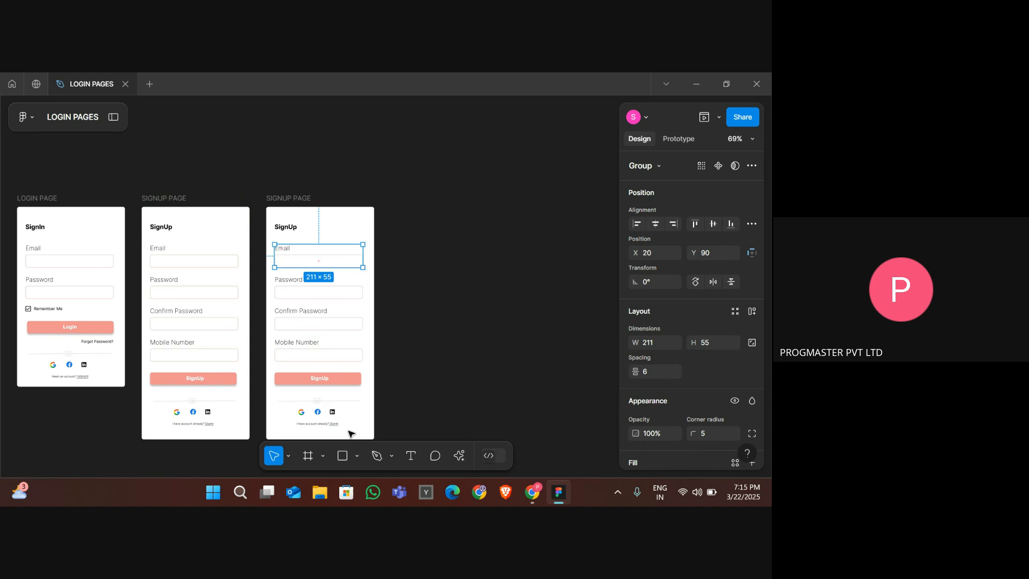
drag(351, 429, 286, 289)
key(Delete)
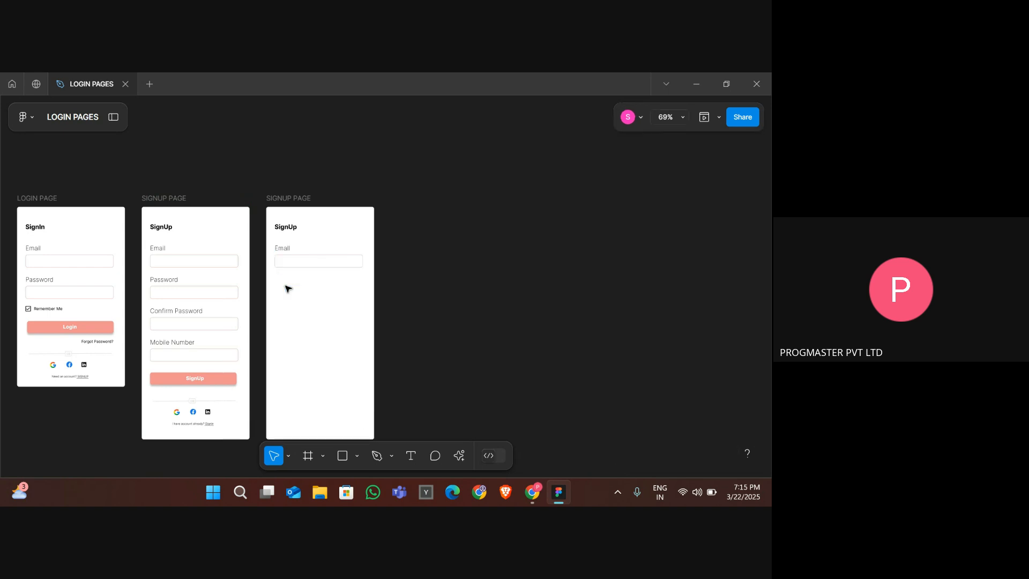
- Rename the duplicated frame to FORGOT PASSWORD POP UP
click(288, 199)
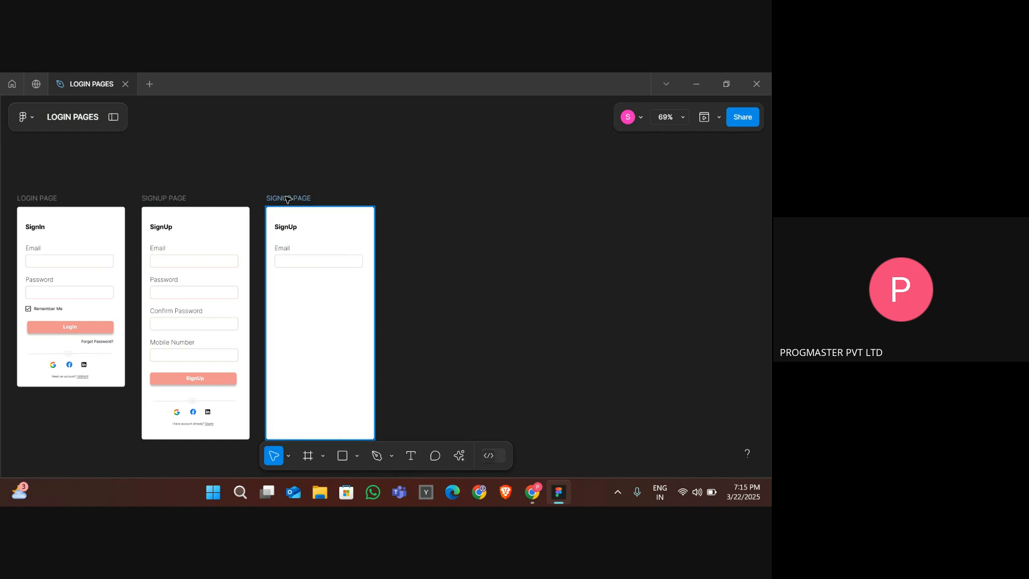
double_click(287, 198)
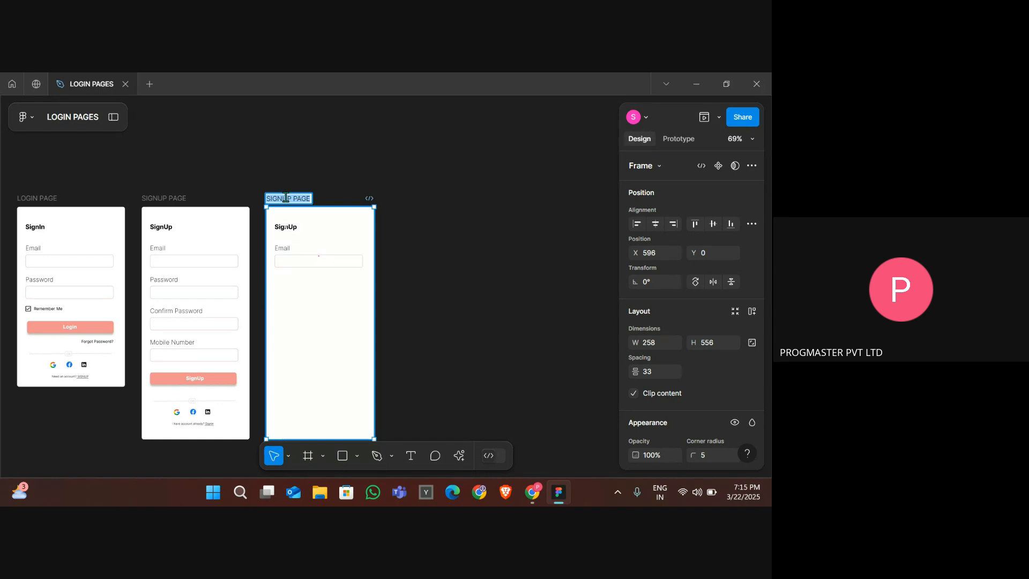
text(FORGO)
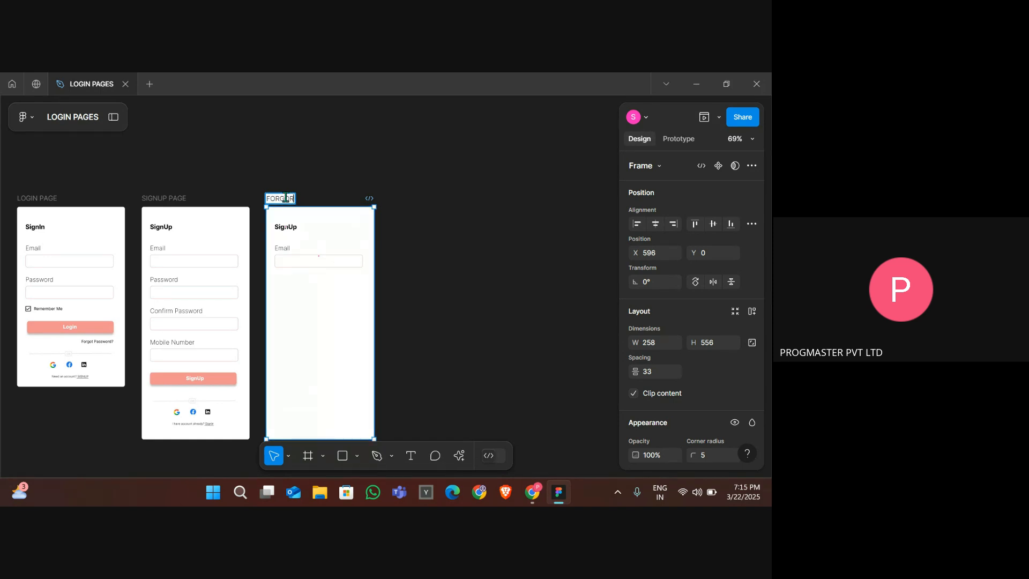
text(T PASSWORD POP UP)
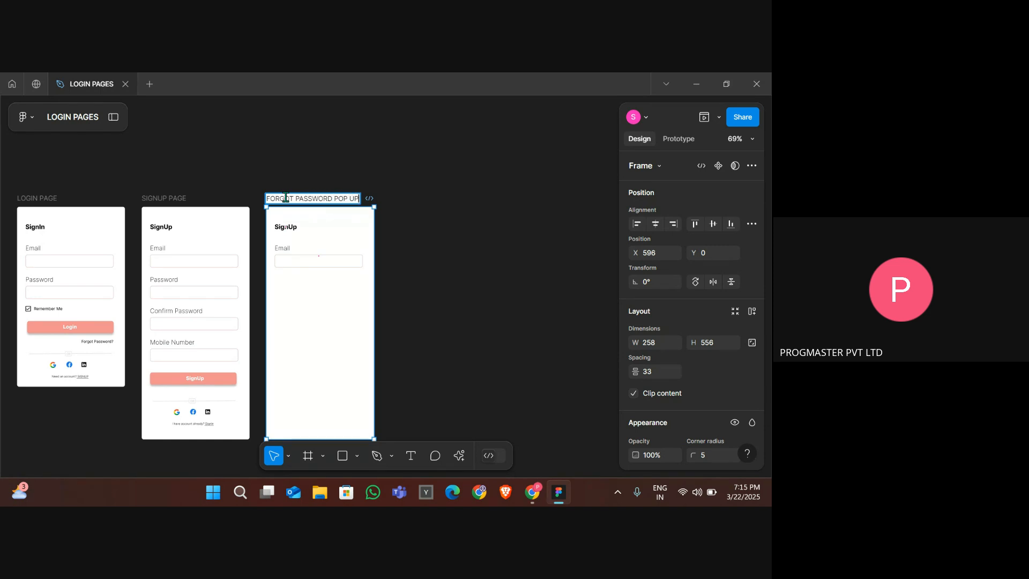
key(Return)
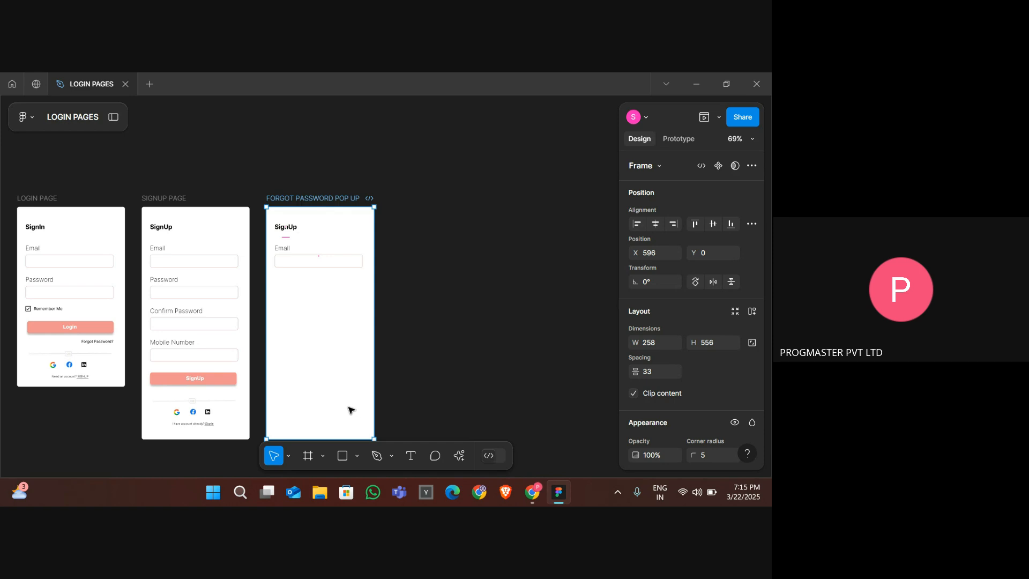
- Shorten the popup frame to about 258 × 224
scroll(351, 410, down, 1)
drag(325, 427, 307, 288)
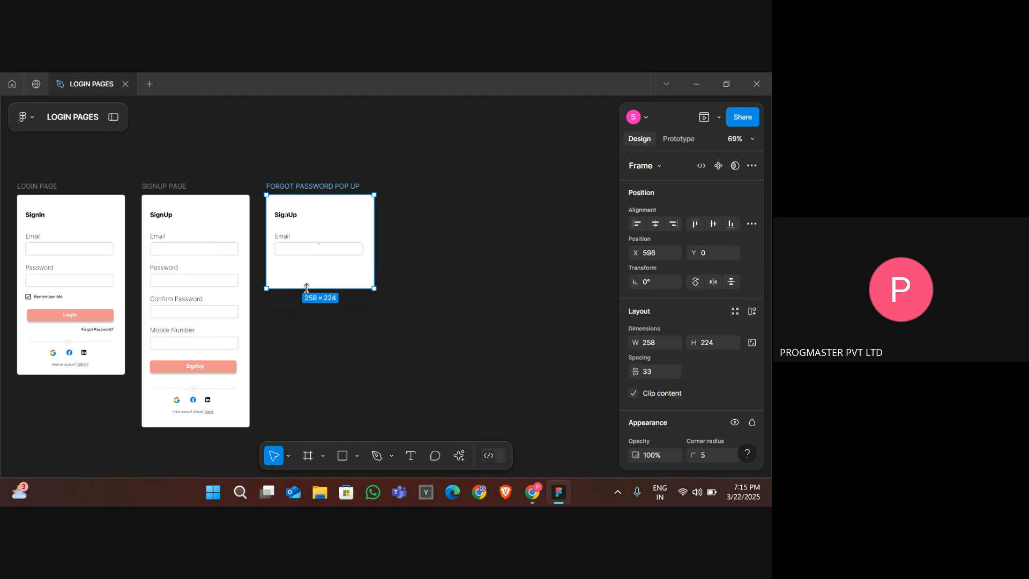
click(292, 219)
key(Delete)
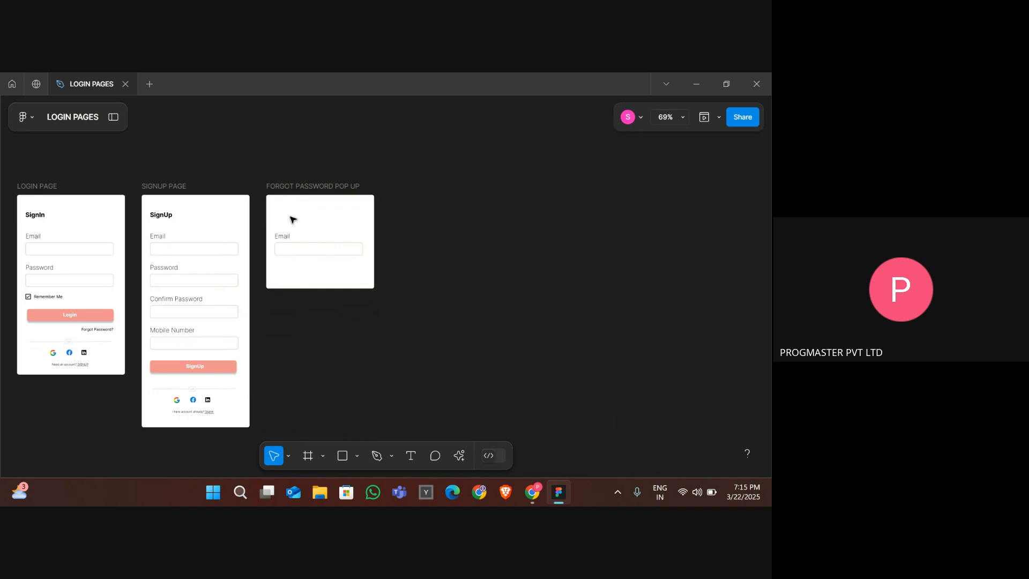
key(ctrl+z)
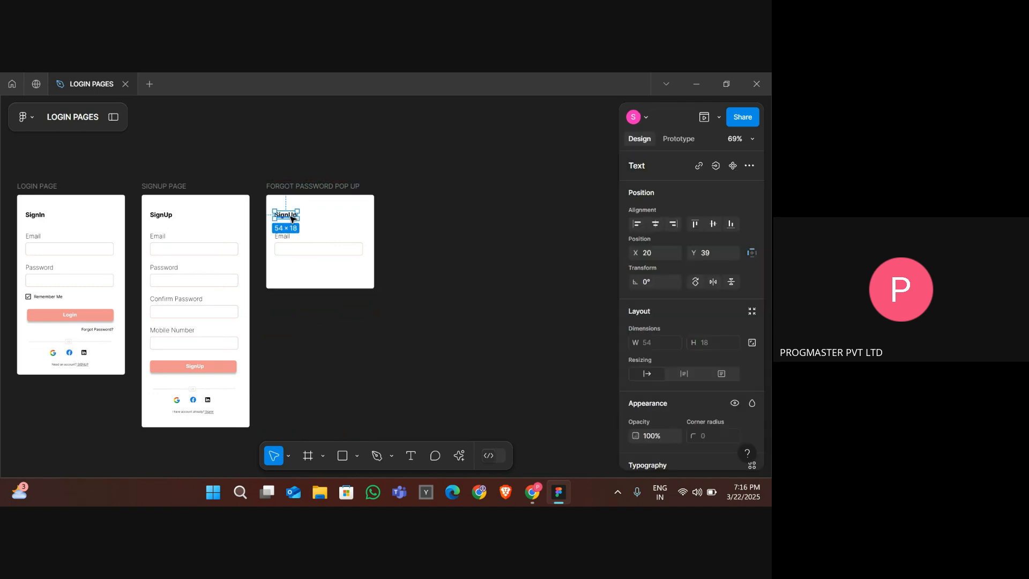
- Change the popup's SignUp heading text to Forgot Password
double_click(290, 217)
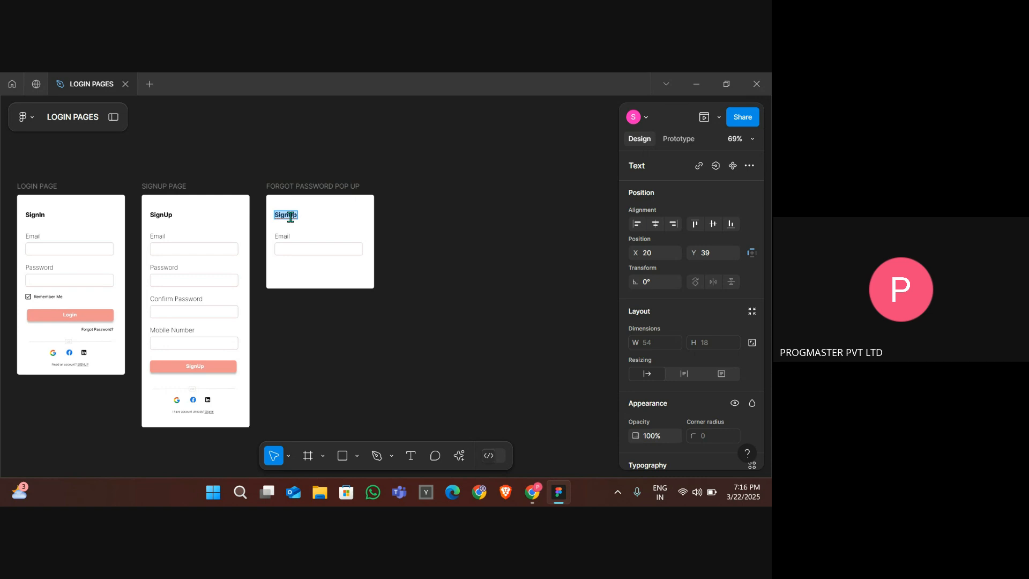
text(Forgot Password)
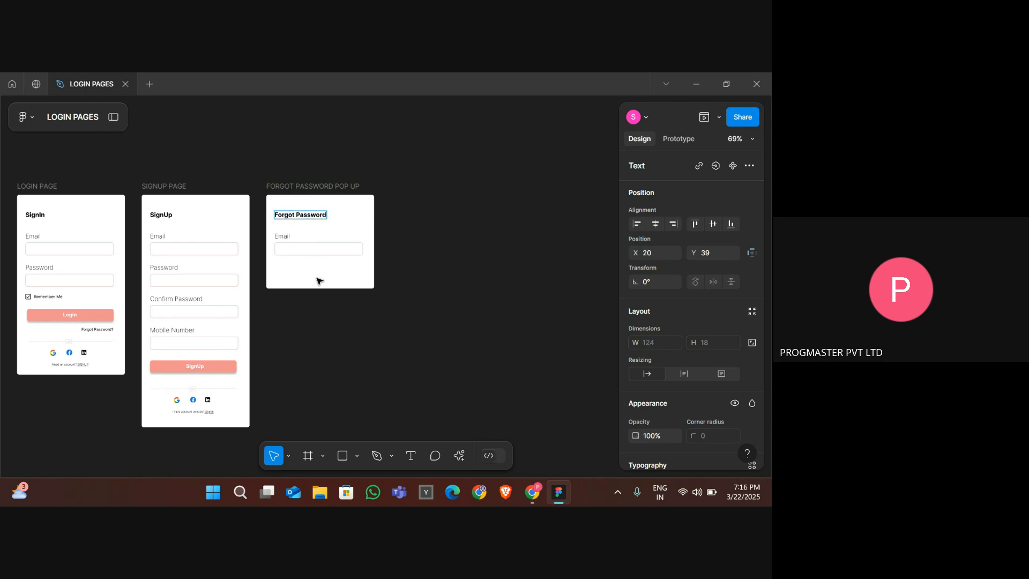
key(Escape)
- Nudge the popup's email field group up slightly and change its label to Enter Email Id
click(305, 253)
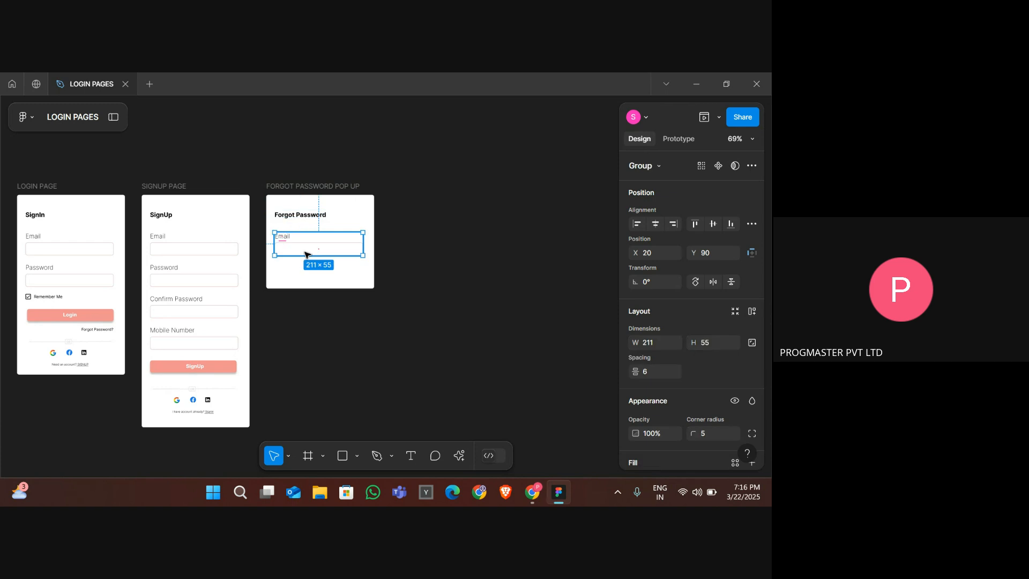
drag(306, 254, 305, 250)
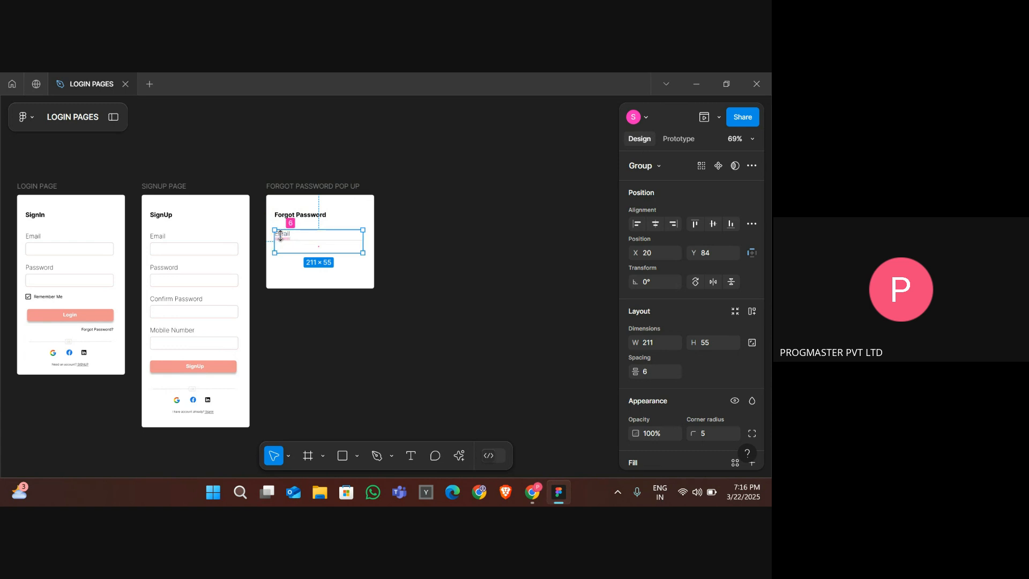
double_click(283, 236)
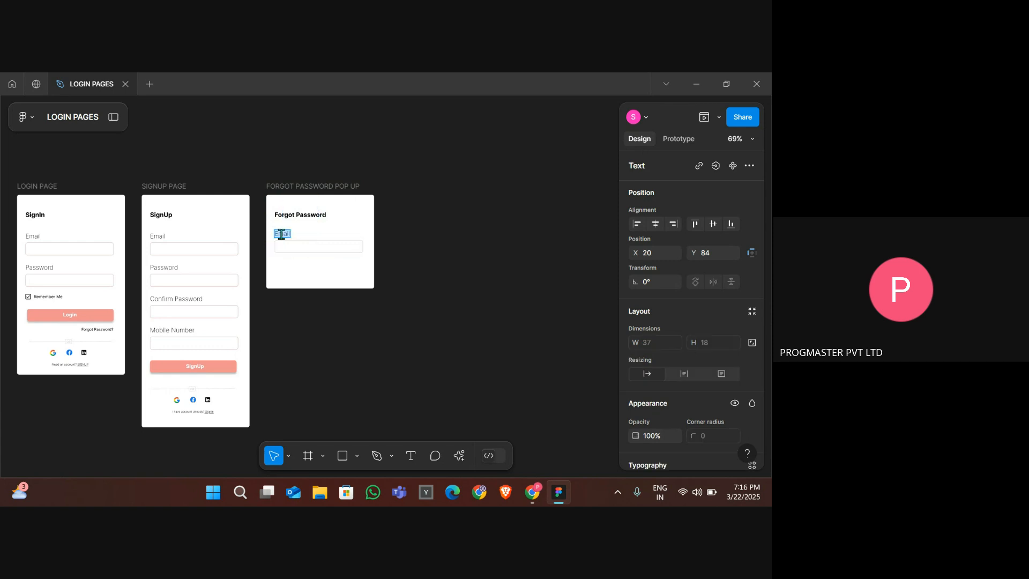
click(281, 234)
text(Enter)
key(Escape)
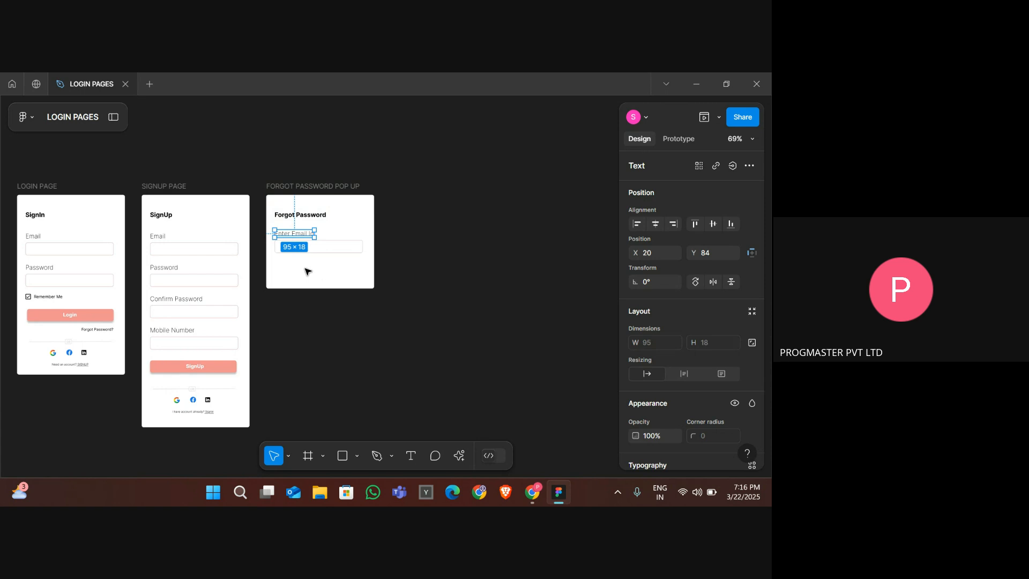
key(Escape)
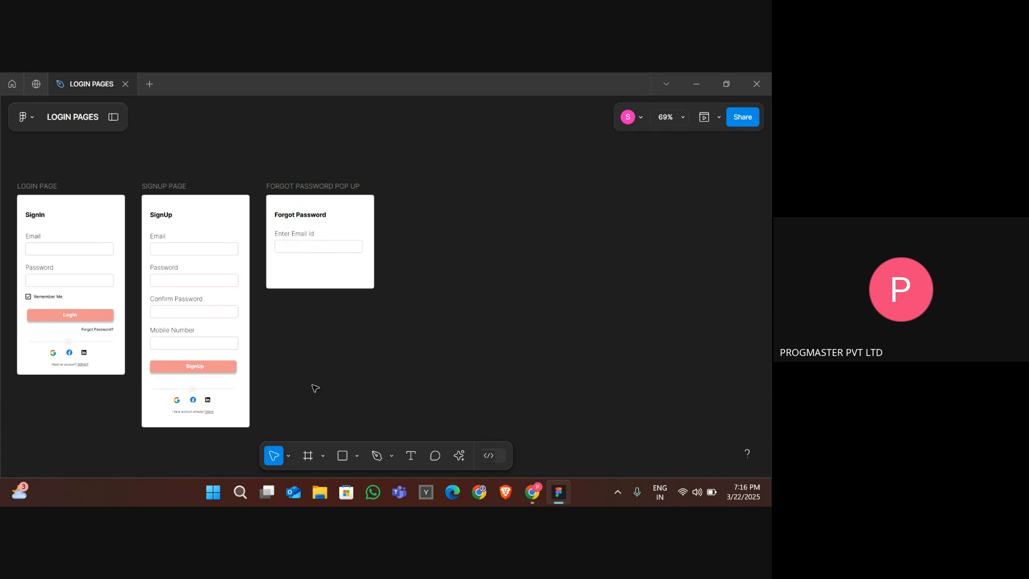
- Draw a frame about 188 × 25 below the email field in the popup as a button
click(315, 455)
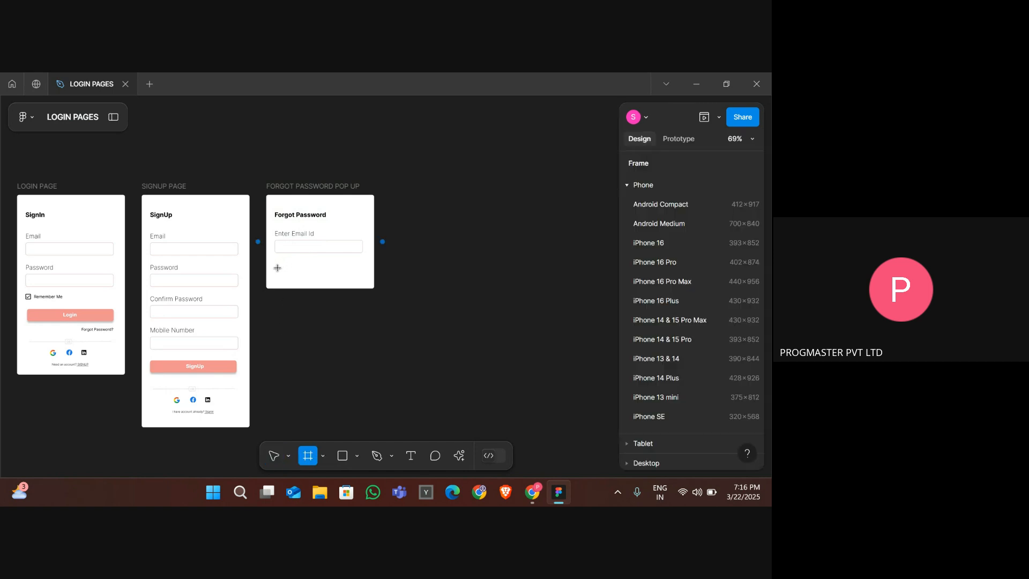
drag(277, 267, 356, 279)
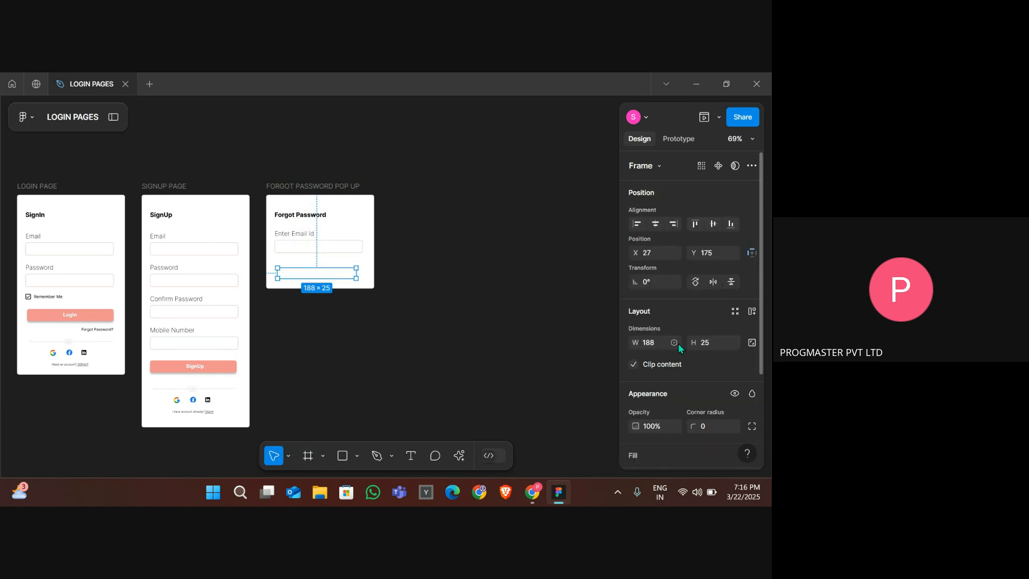
- Set the new button frame's fill to F09090, matching the SignUp button's colour
scroll(677, 343, down, 3)
click(667, 334)
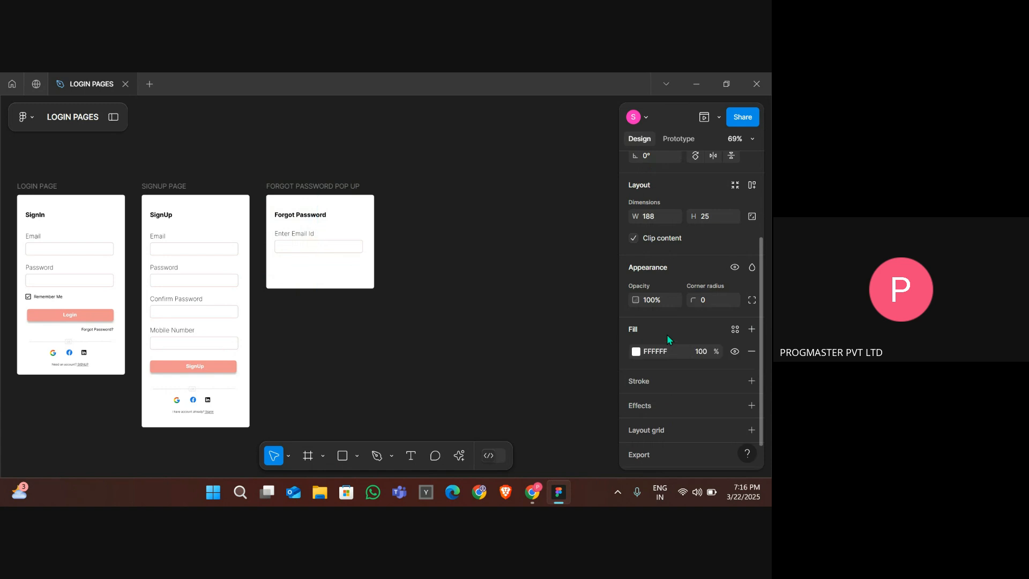
click(636, 351)
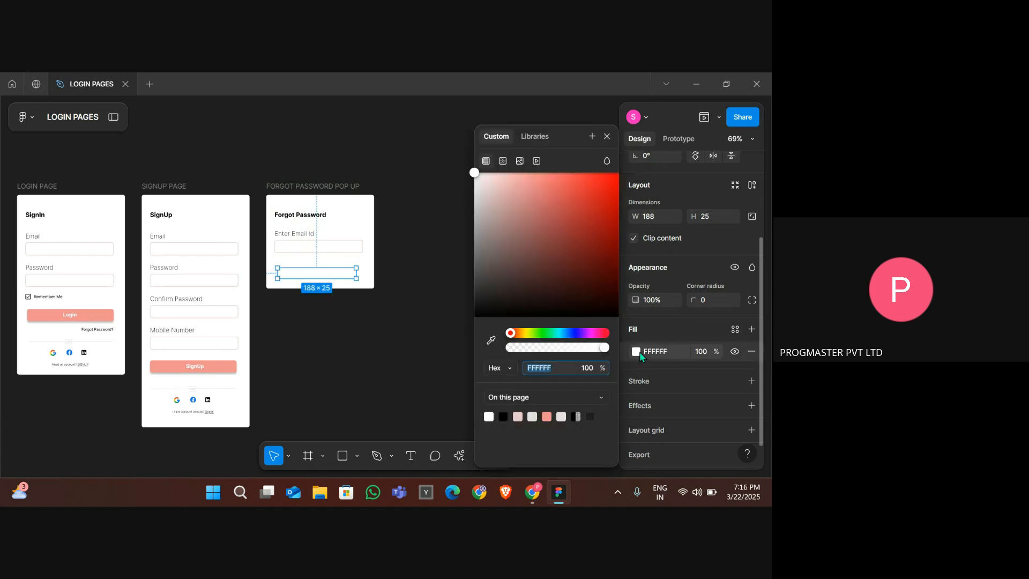
click(580, 293)
drag(550, 273, 535, 227)
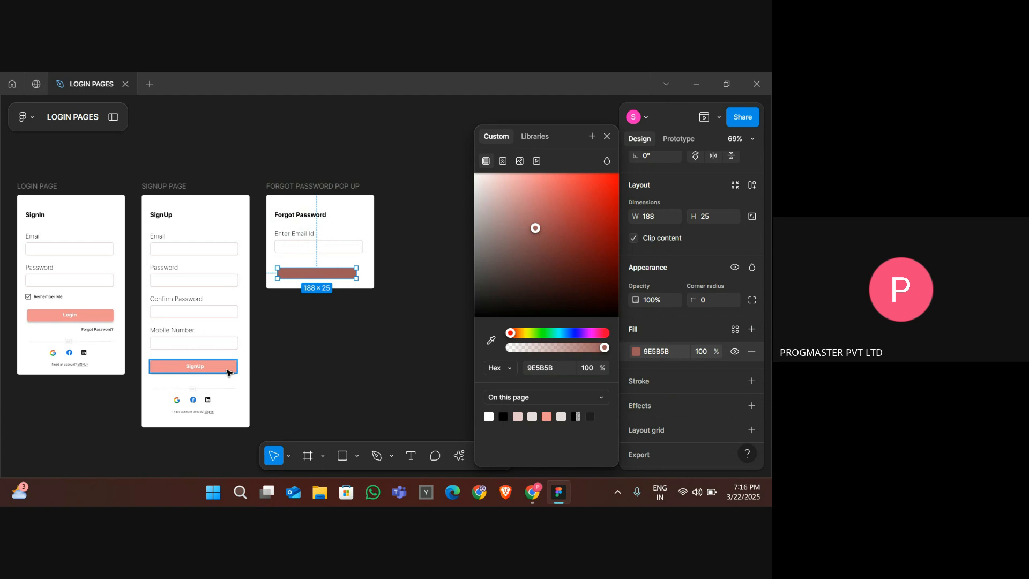
click(227, 373)
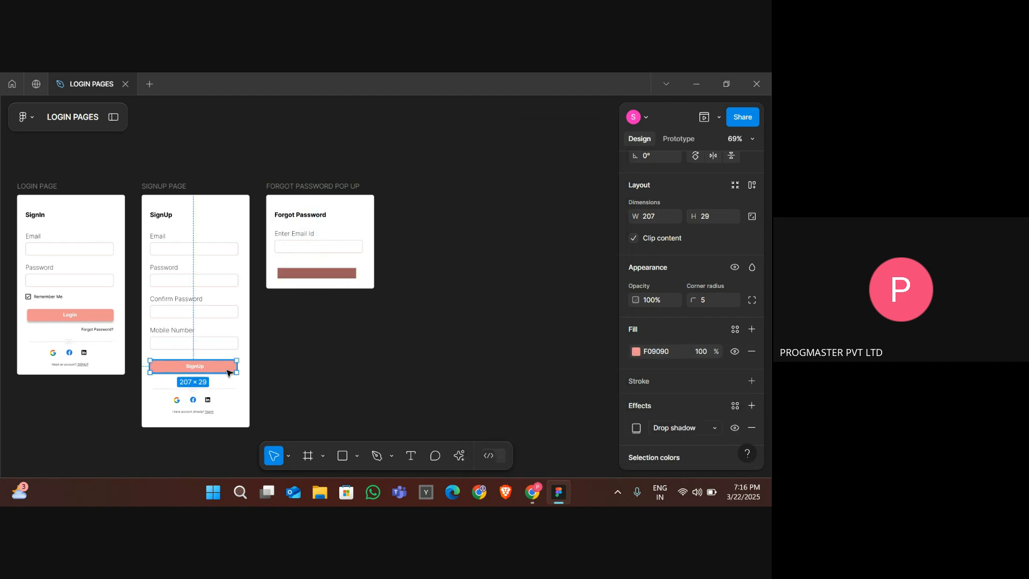
click(657, 352)
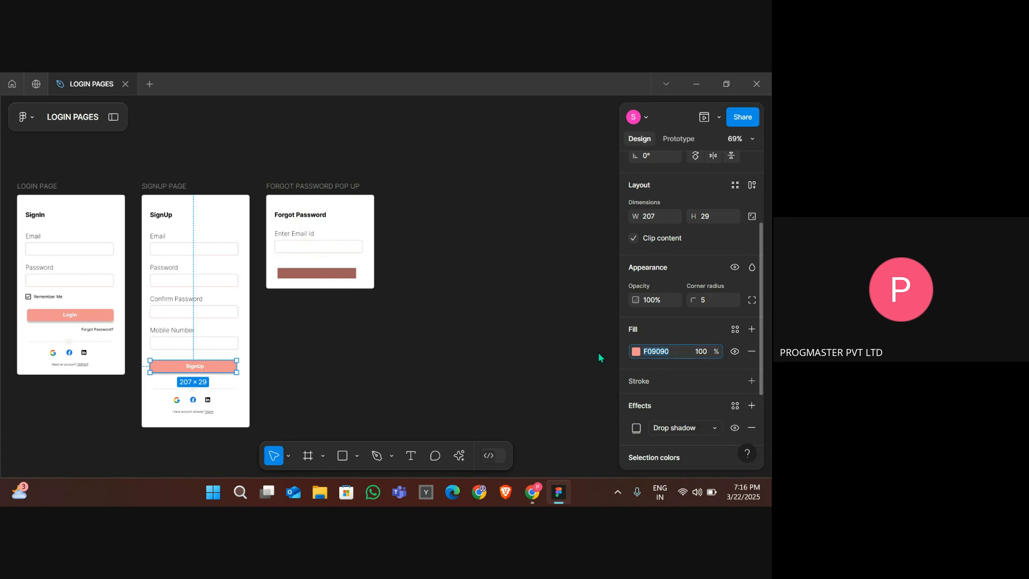
click(341, 277)
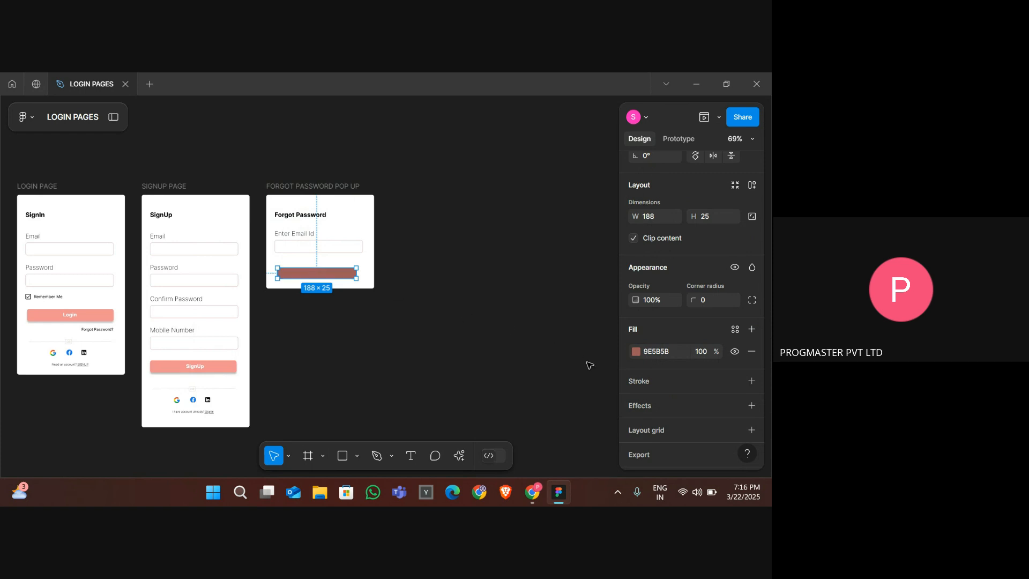
double_click(657, 352)
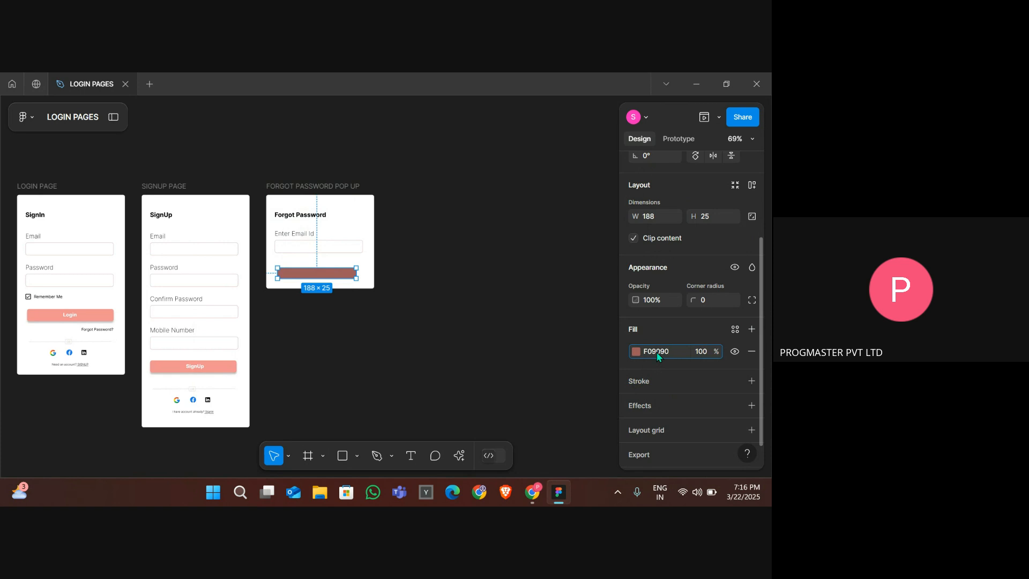
key(Return)
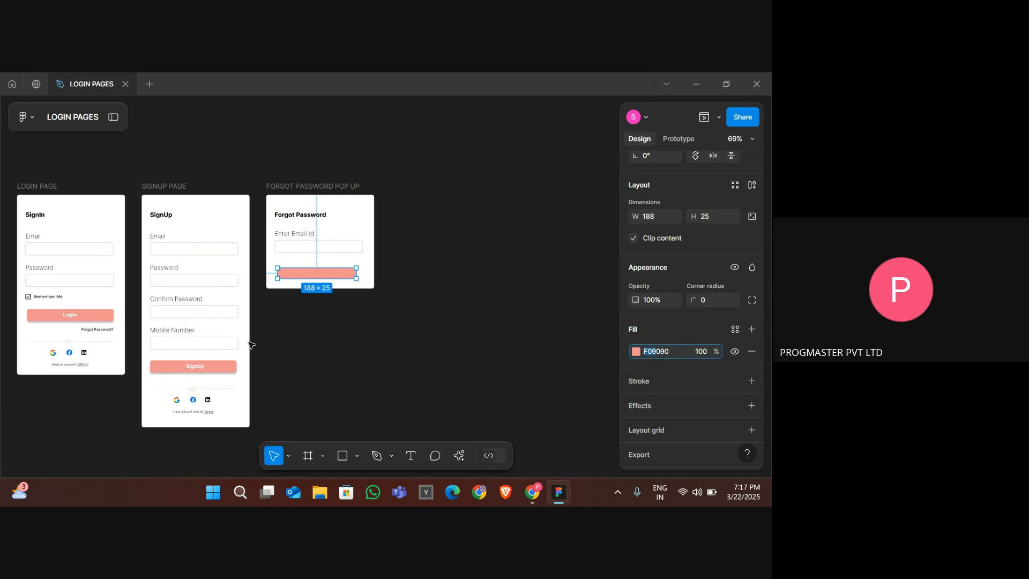
- Add a drop shadow effect to the new button frame, like the SignUp button
click(228, 371)
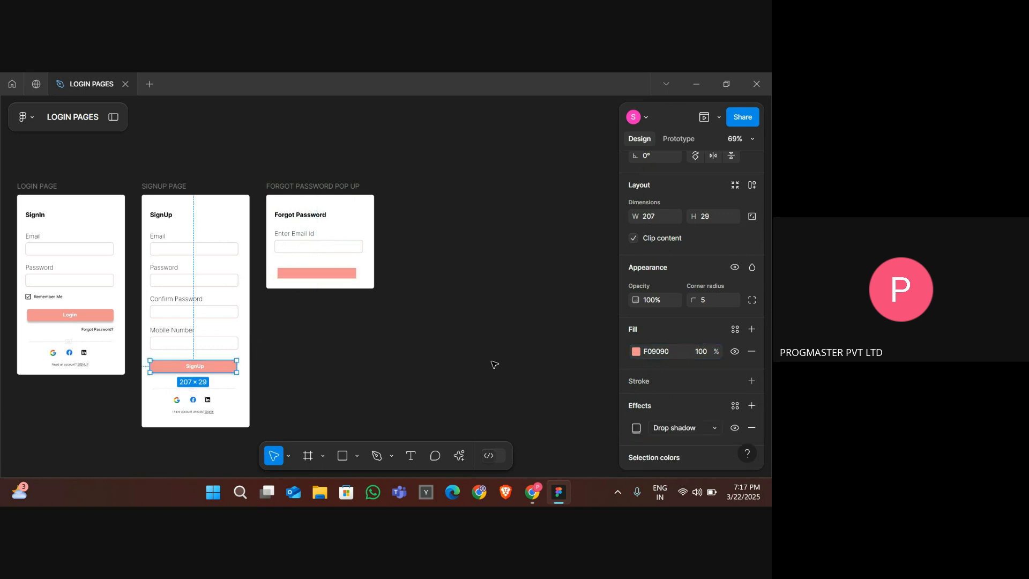
scroll(674, 398, down, 2)
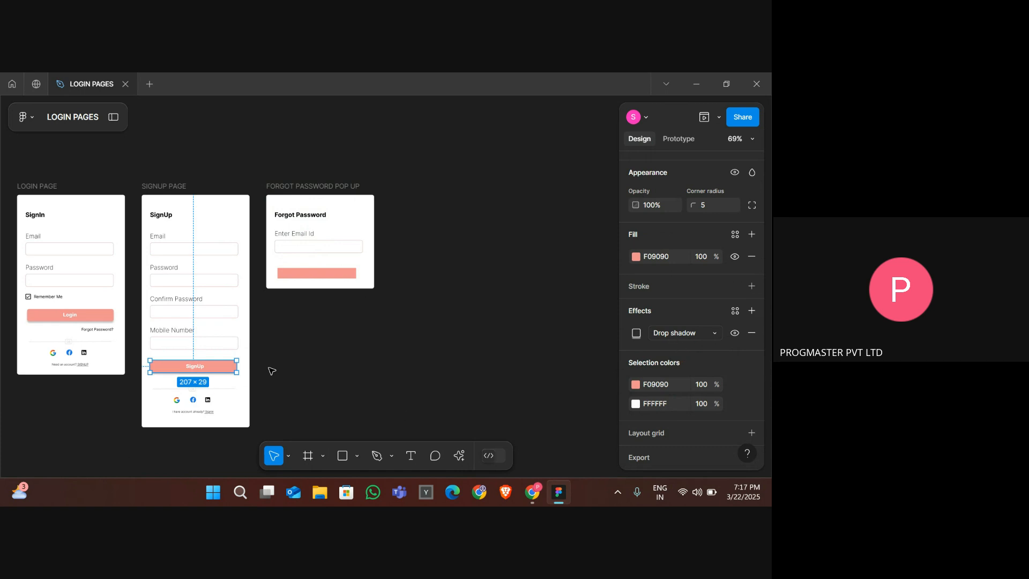
click(318, 276)
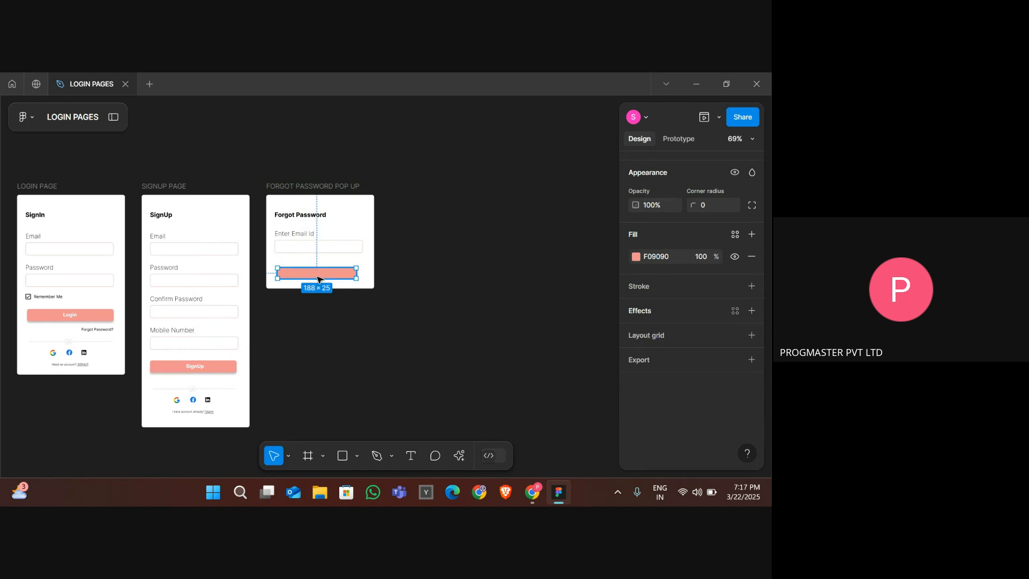
scroll(637, 374, up, 2)
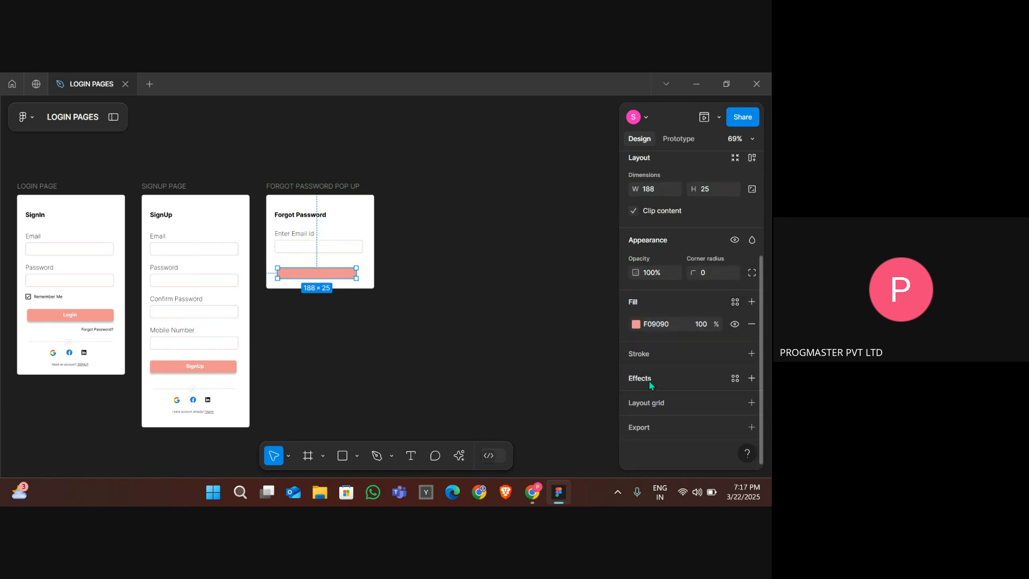
click(650, 380)
scroll(649, 381, down, 1)
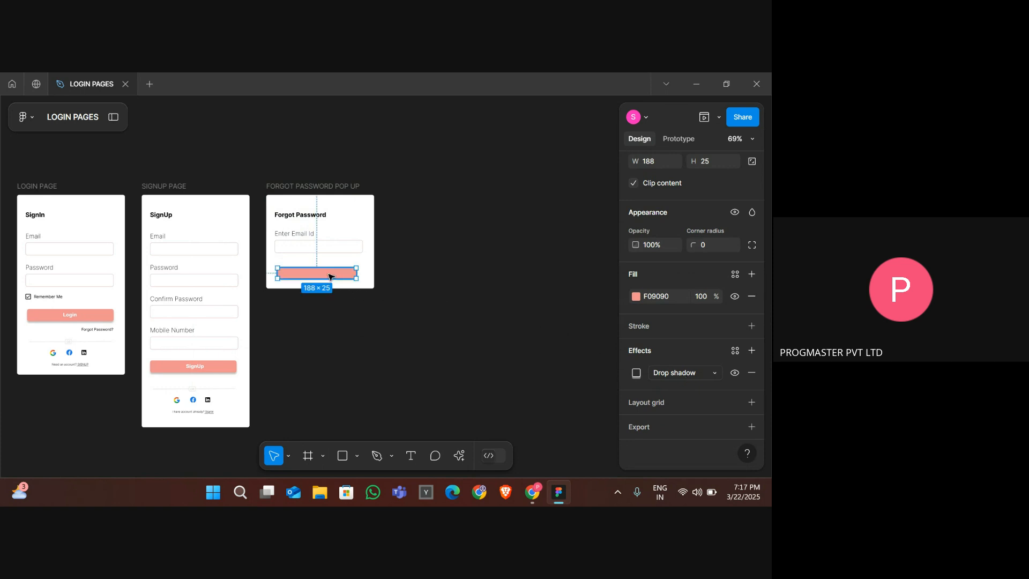
click(379, 311)
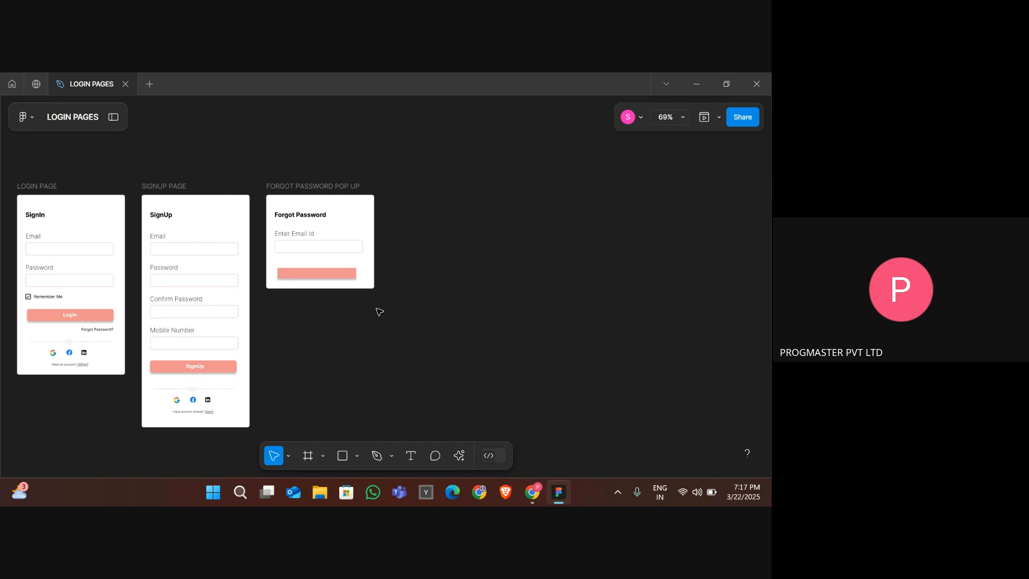
- Give the popup's button a corner radius of 5, matching the SignUp button
scroll(250, 360, up, 5)
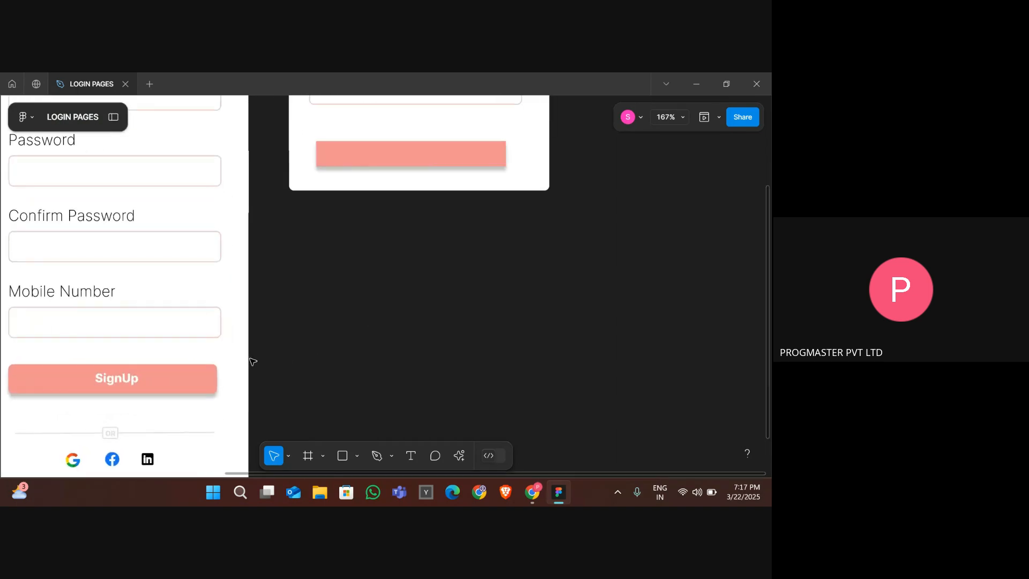
scroll(248, 361, left, 3)
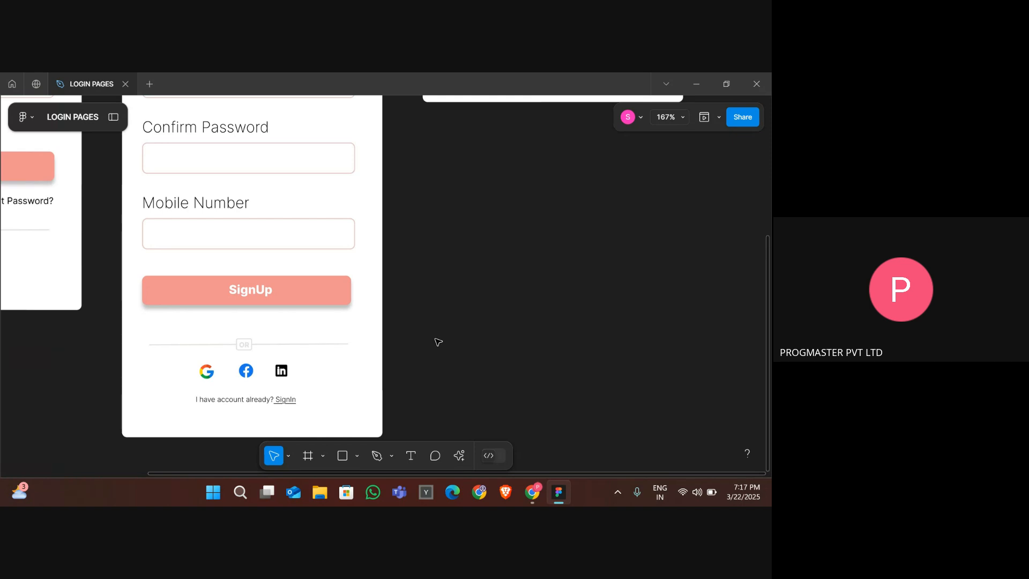
click(281, 289)
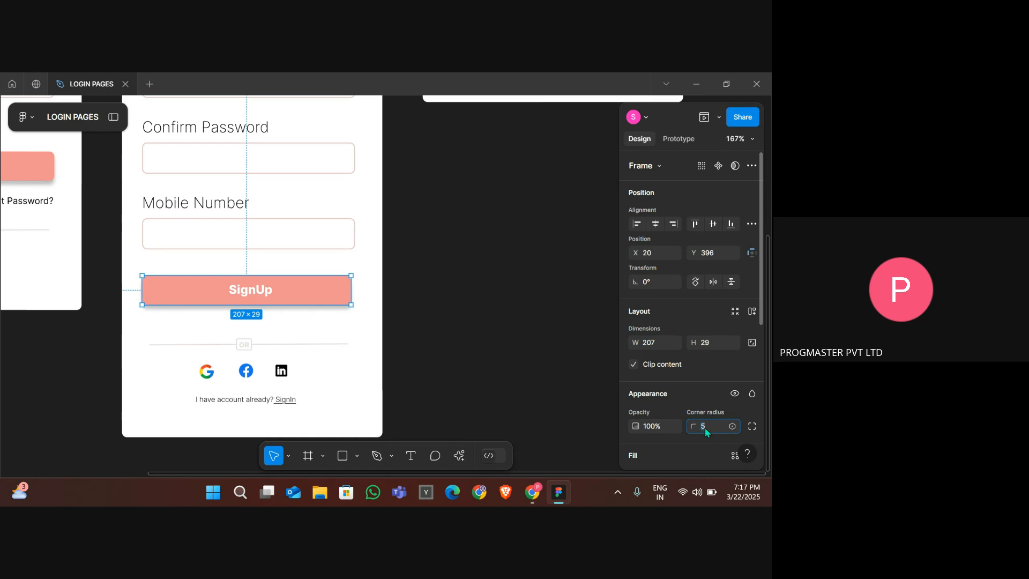
scroll(476, 331, right, 4)
scroll(476, 331, up, 3)
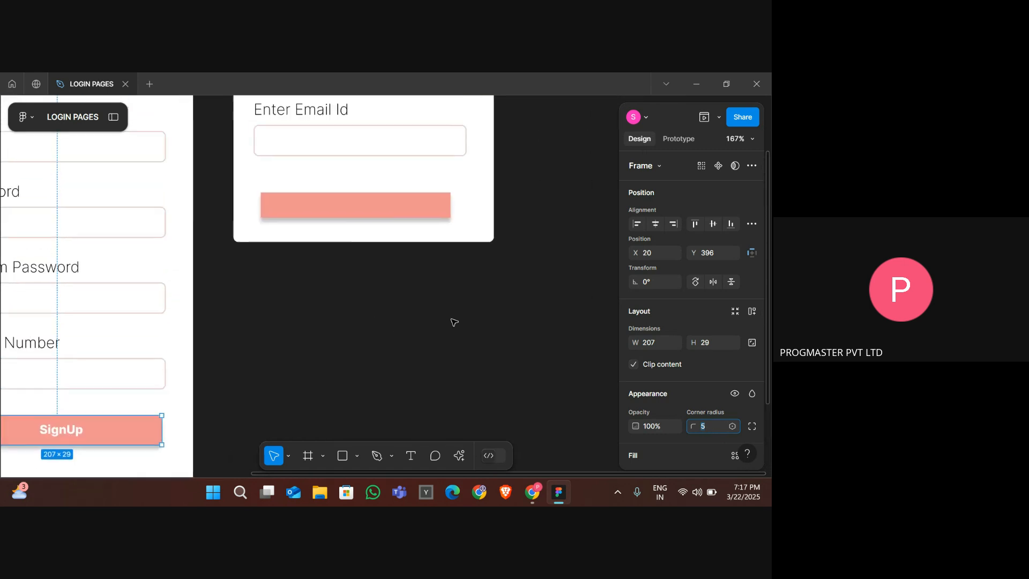
click(386, 214)
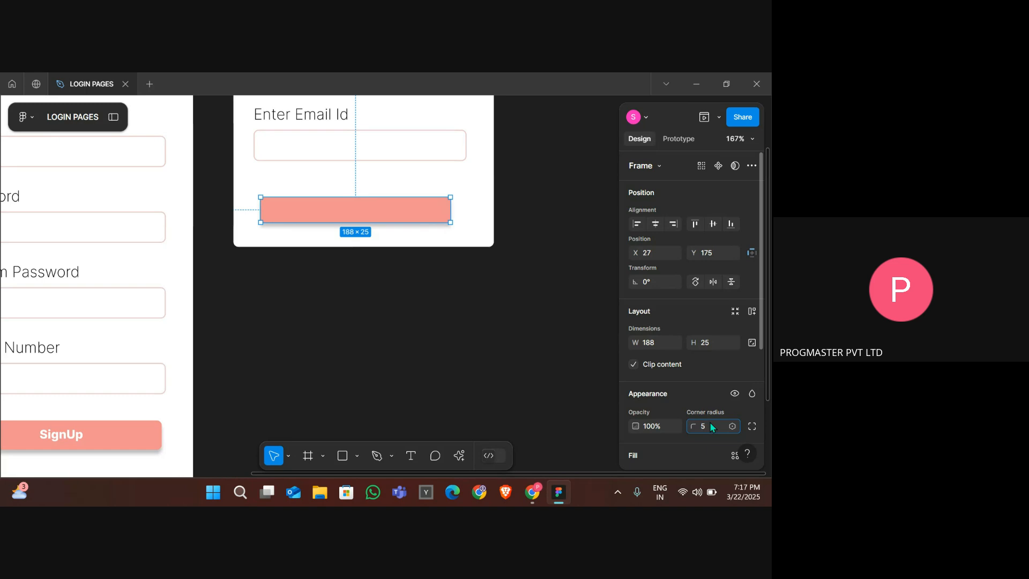
click(420, 333)
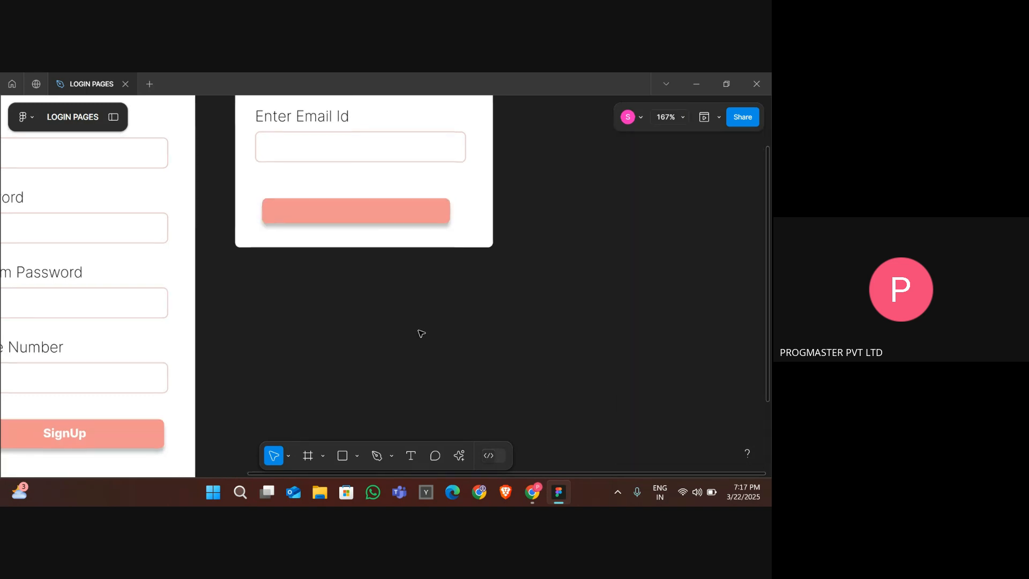
- Resize the popup's button to about 121 × 25 and nudge it to the centre of the popup
scroll(420, 333, down, 5)
click(427, 254)
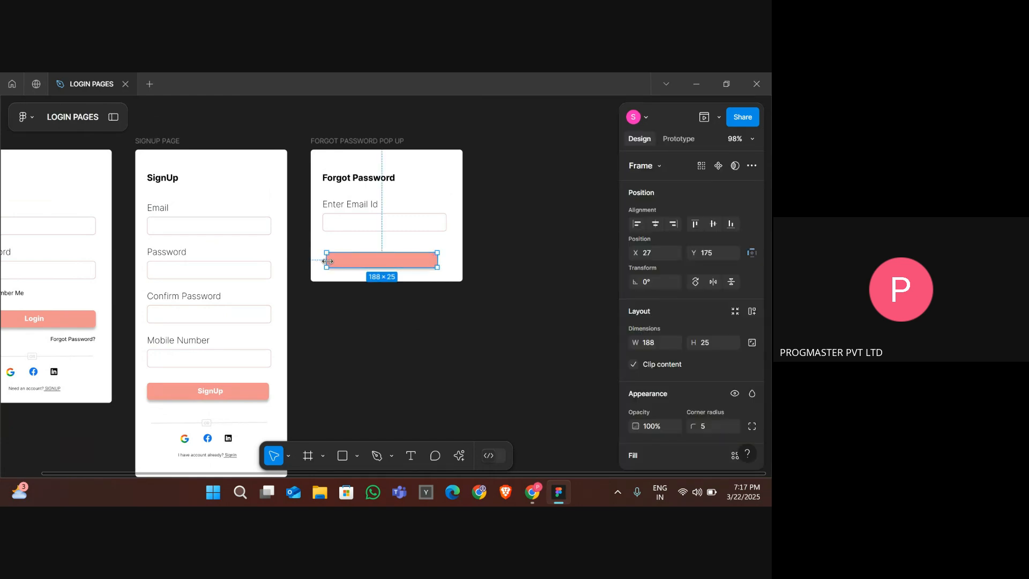
drag(327, 261, 350, 261)
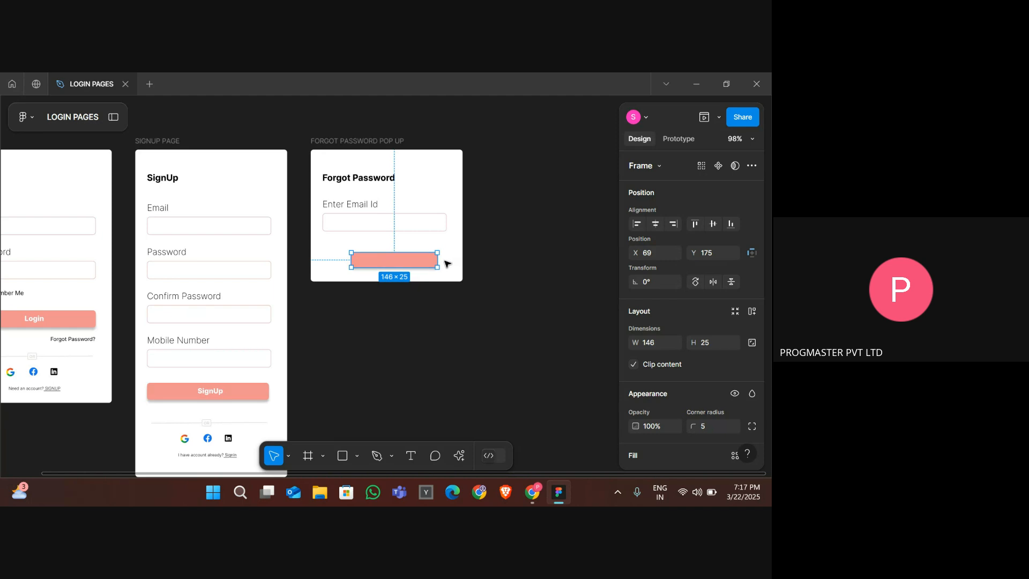
drag(440, 260, 422, 260)
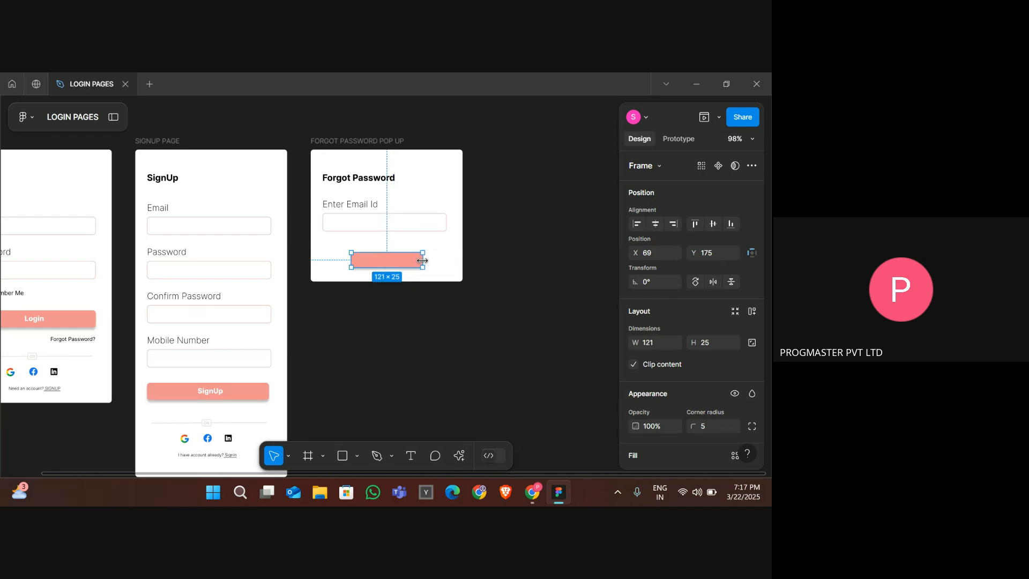
key(Left)
key(Left)
key(Left)
key(Right)
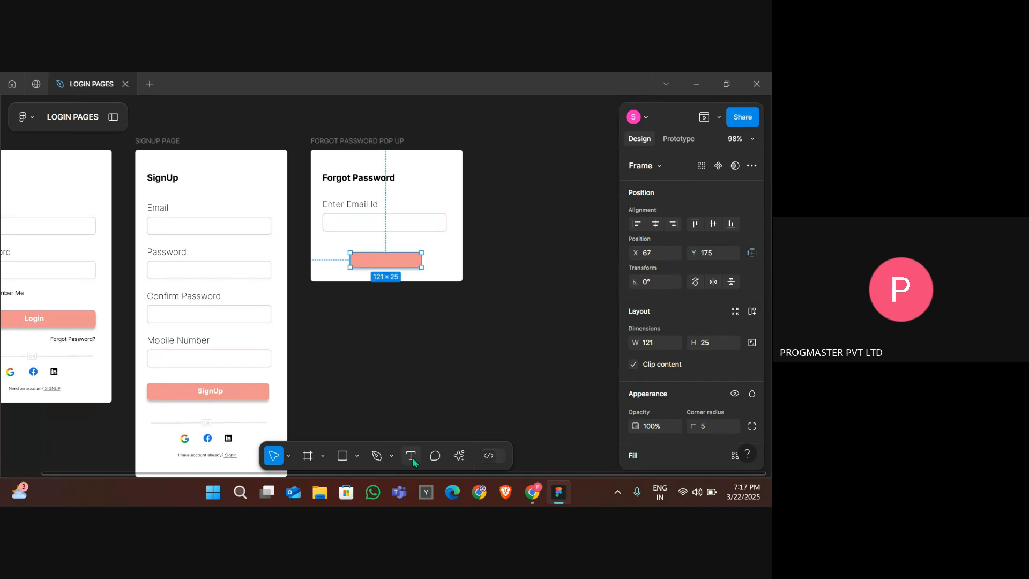
- Add the text Send OTP on the popup's button
click(411, 456)
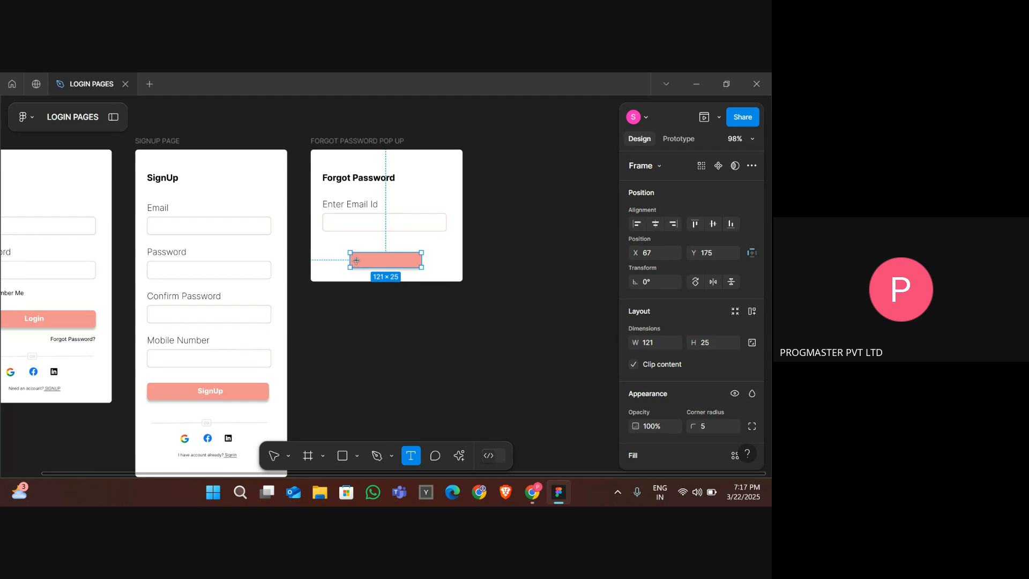
click(356, 260)
text(Send)
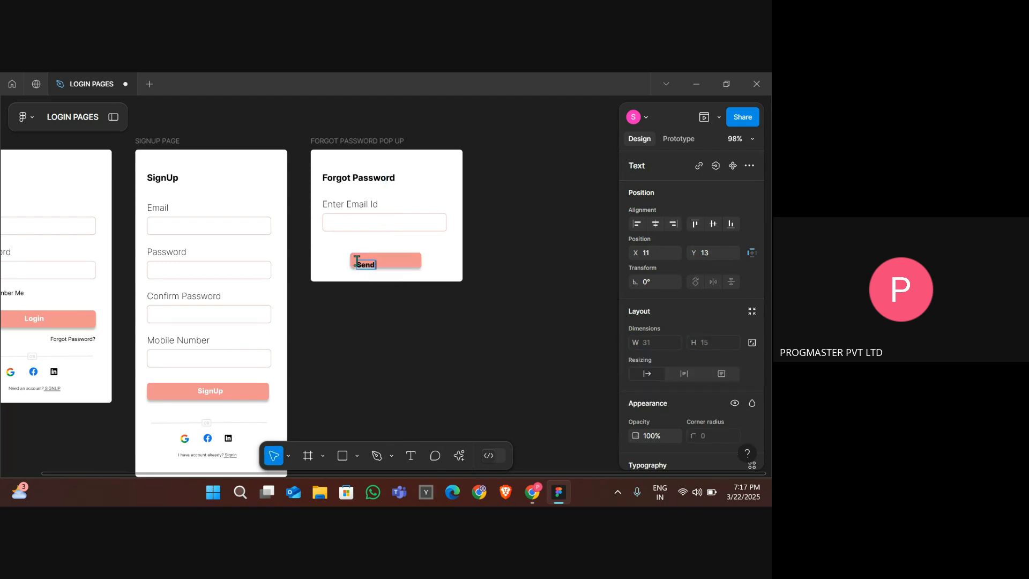
text( OTP)
key(Escape)
- Nudge the Send OTP text to centre it within the button
key(Up)
key(Up)
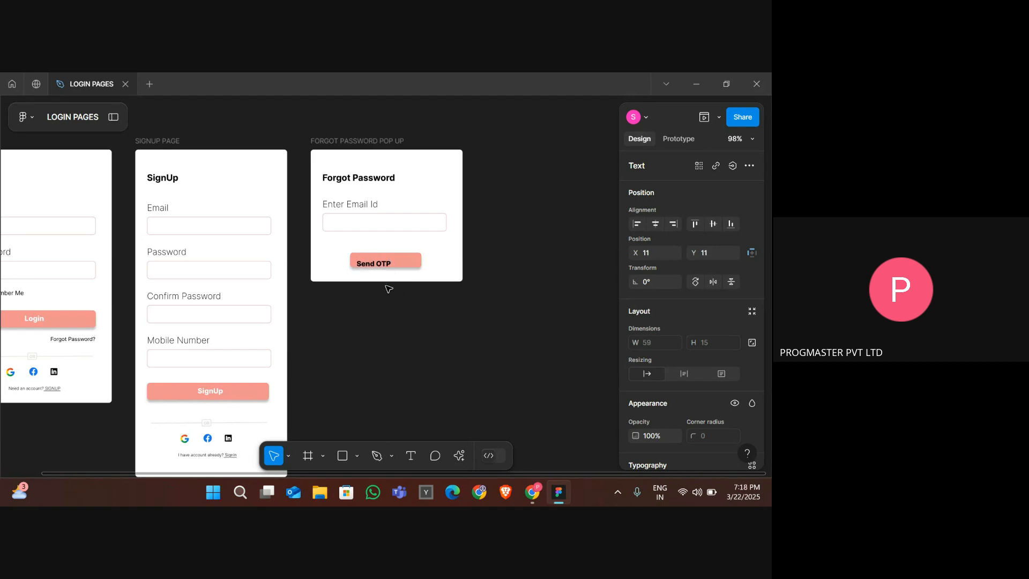
key(Up)
key(Up)
key(Up)
key(Up)
key(Up)
key(Right)
key(Right)
key(Right)
key(Right)
key(Right)
key(Right)
key(Right)
key(Right)
key(Right)
key(Right)
key(Right)
key(Right)
key(Right)
key(Right)
key(Right)
key(Right)
key(Right)
key(Right)
key(Right)
key(Left)
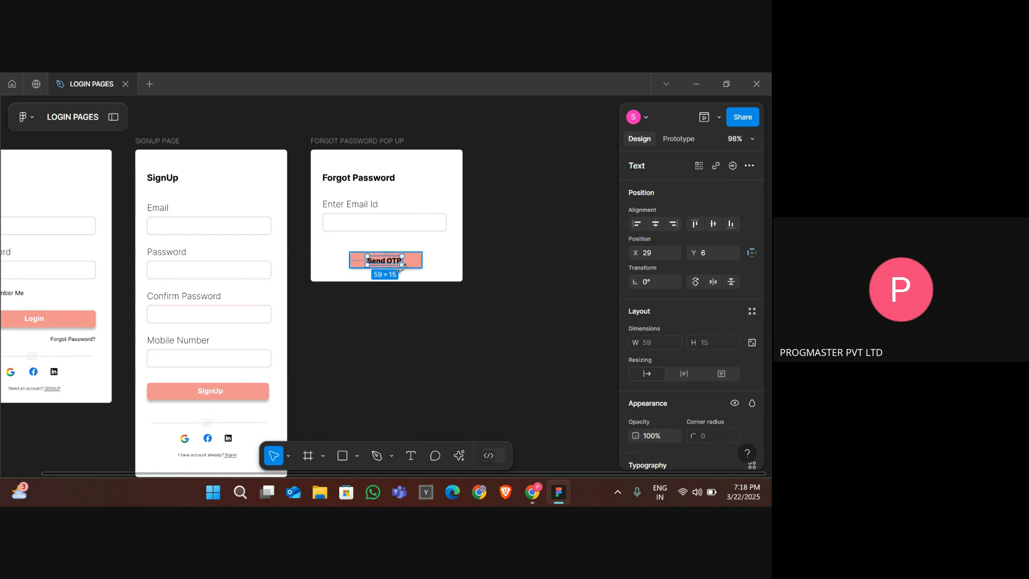
- Set the Send OTP text colour to white (FFFFFF)
click(383, 356)
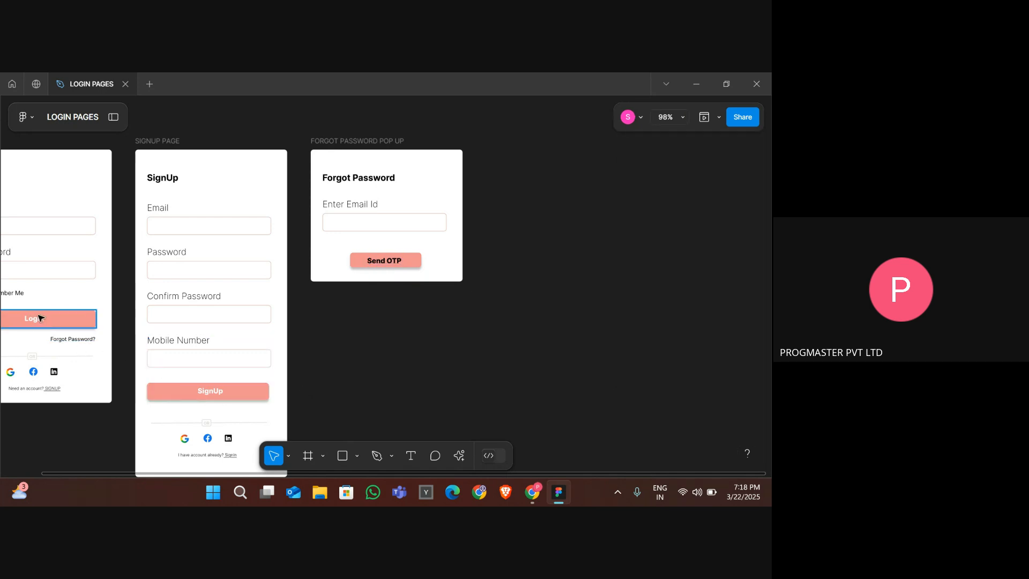
scroll(42, 322, left, 3)
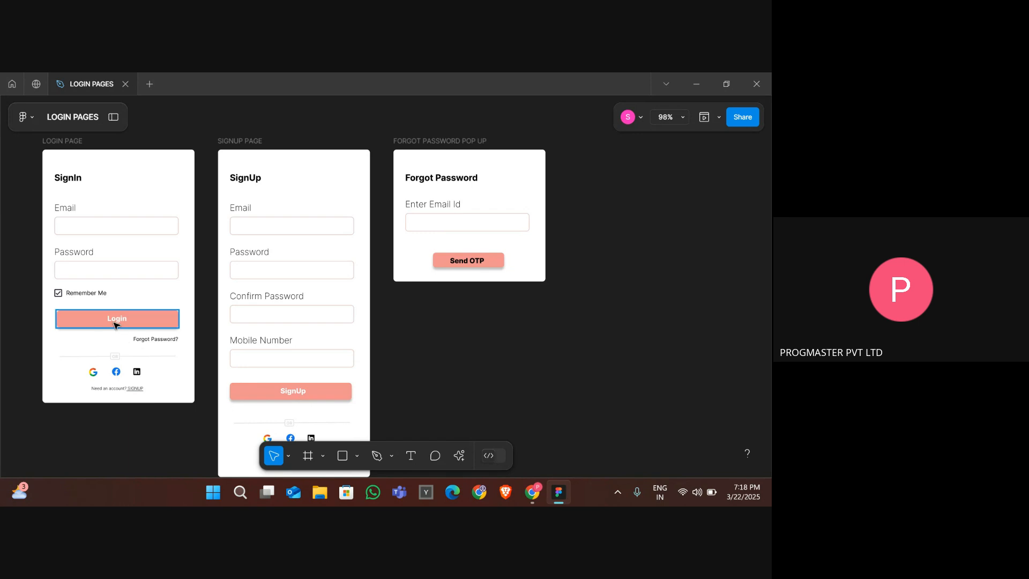
double_click(468, 260)
double_click(468, 260)
scroll(667, 395, down, 4)
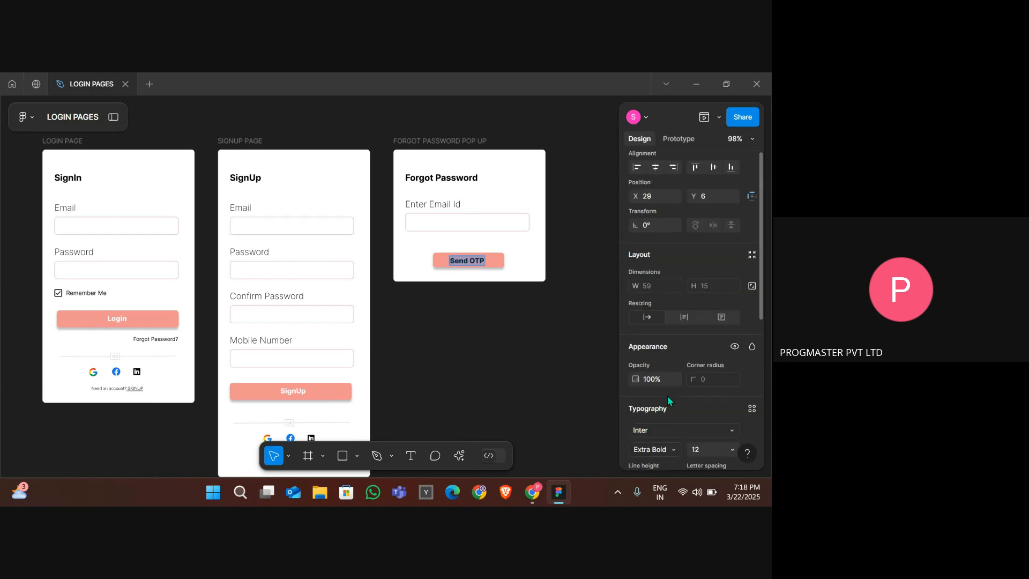
scroll(703, 416, down, 2)
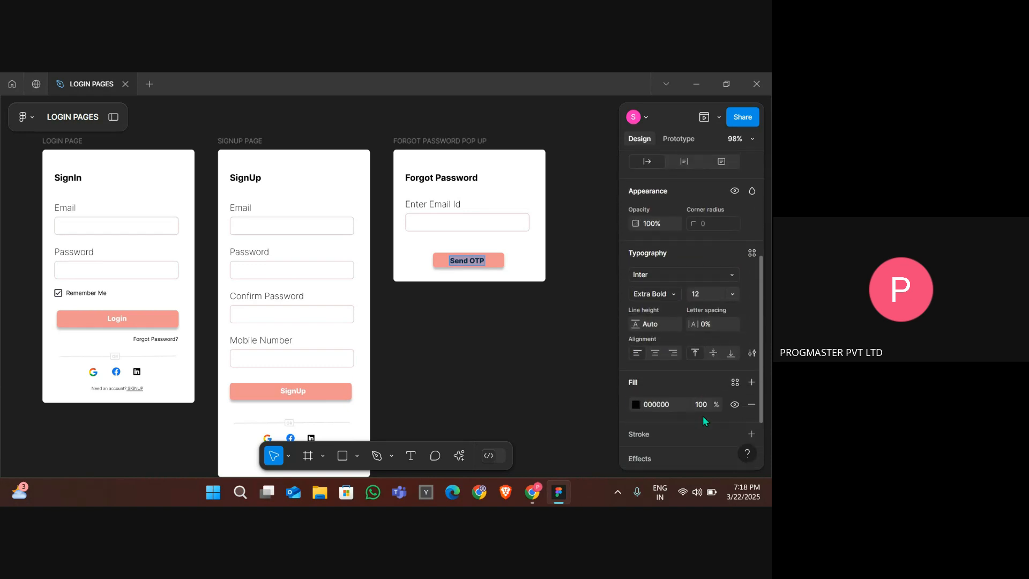
click(636, 353)
drag(542, 247, 442, 128)
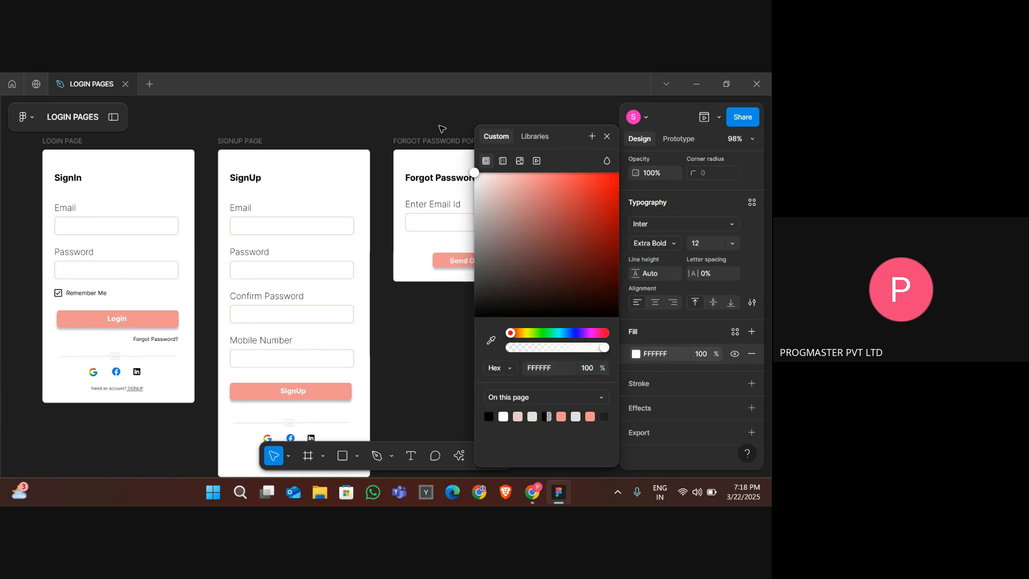
click(447, 324)
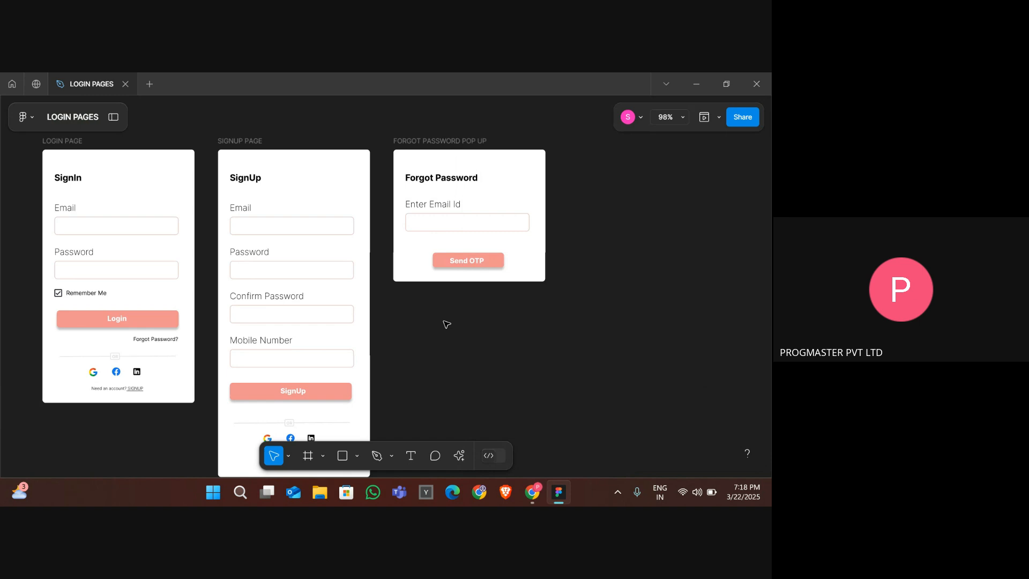
- Link the login page's Forgot Password? text to the forgot password popup with an Open overlay action
scroll(479, 300, down, 3)
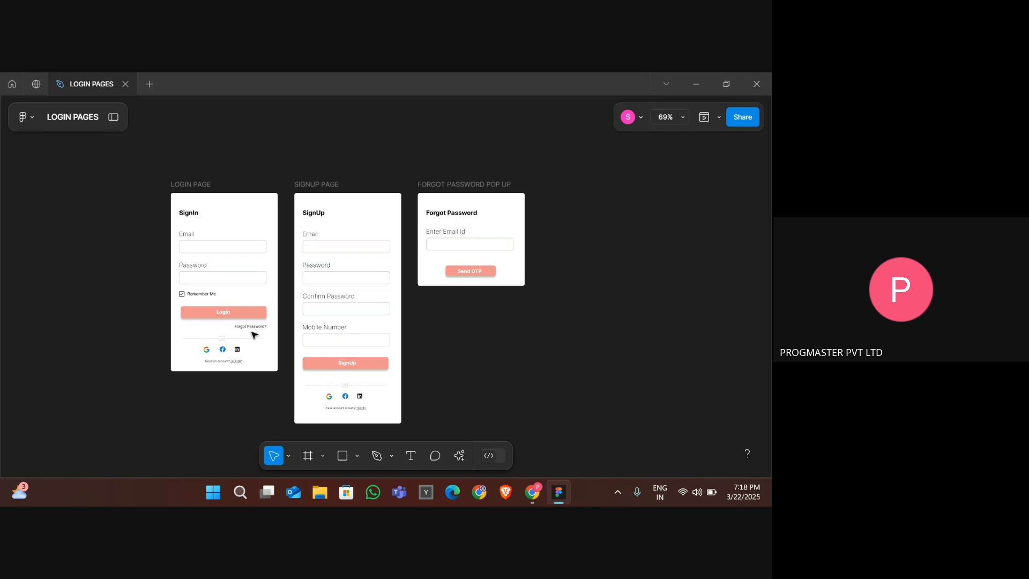
scroll(252, 330, up, 3)
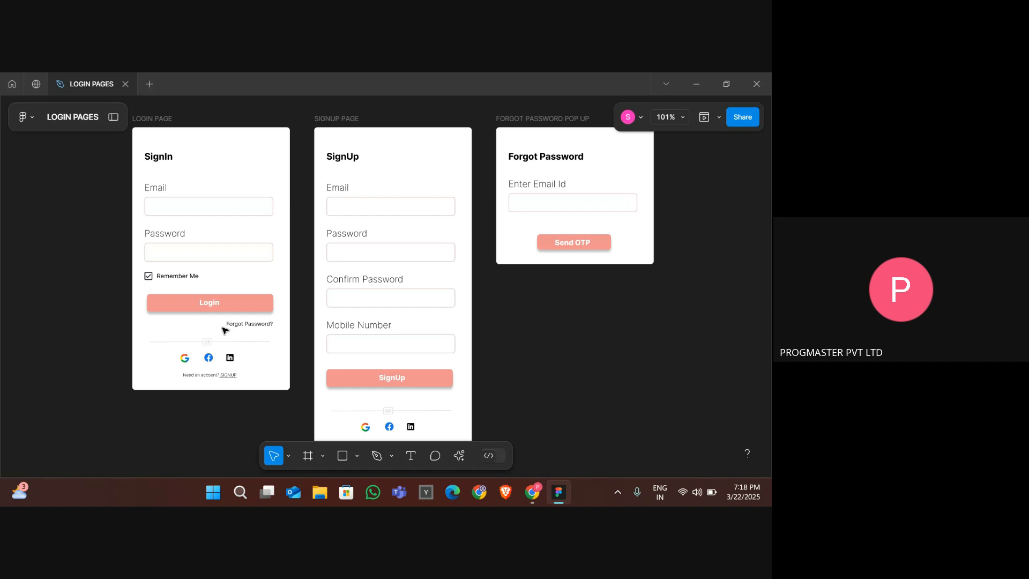
click(242, 324)
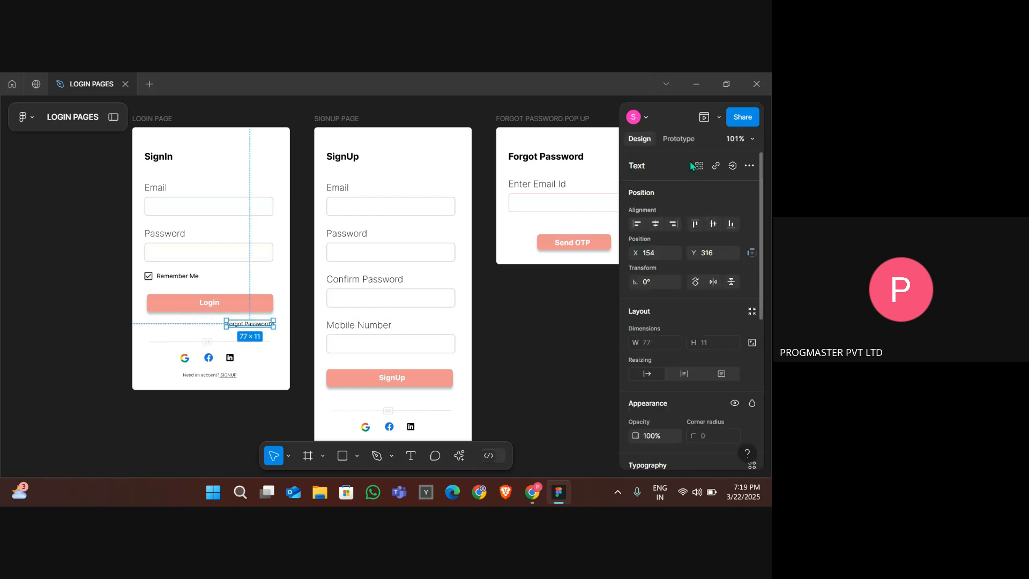
click(684, 142)
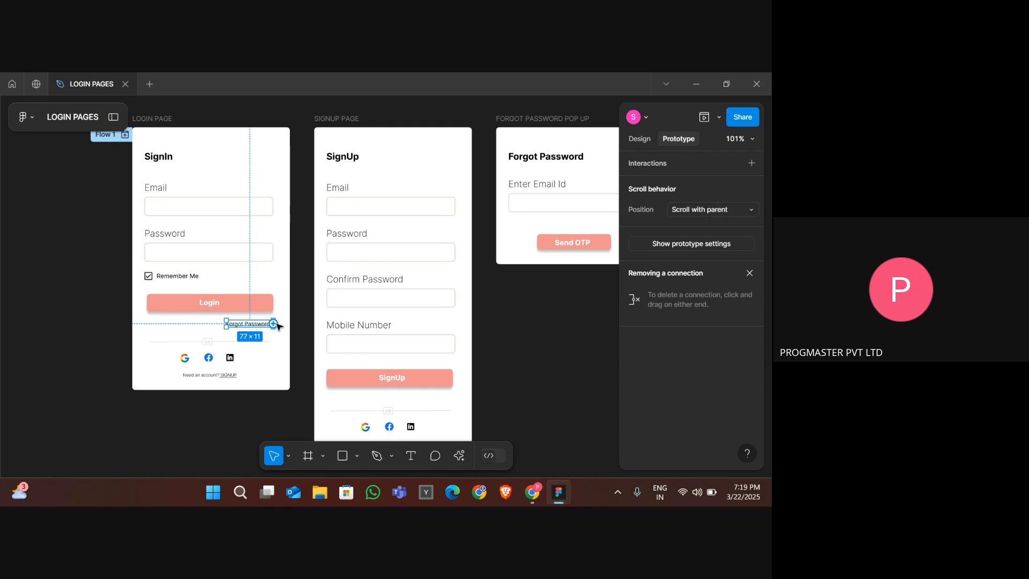
drag(273, 324, 535, 202)
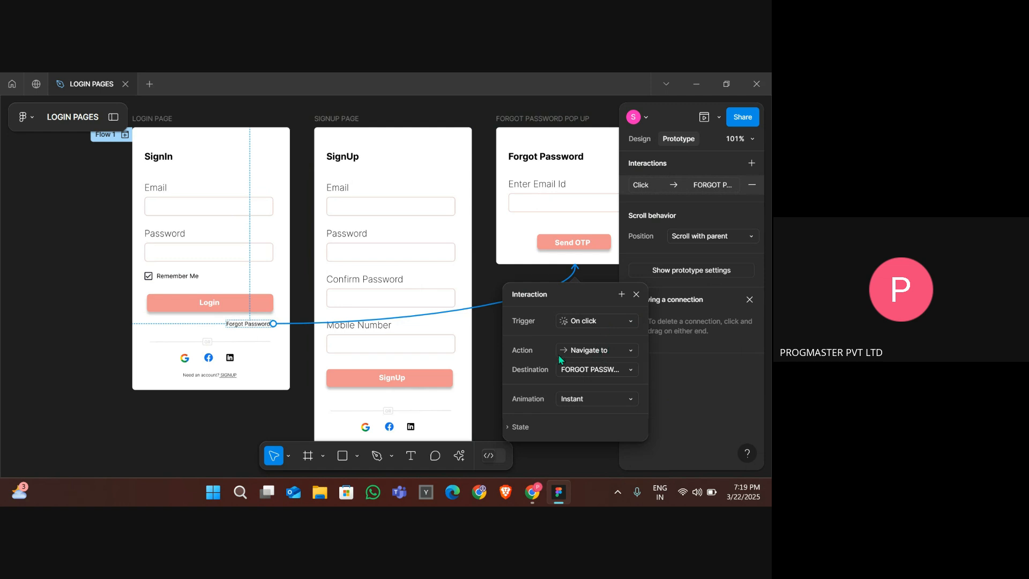
click(593, 351)
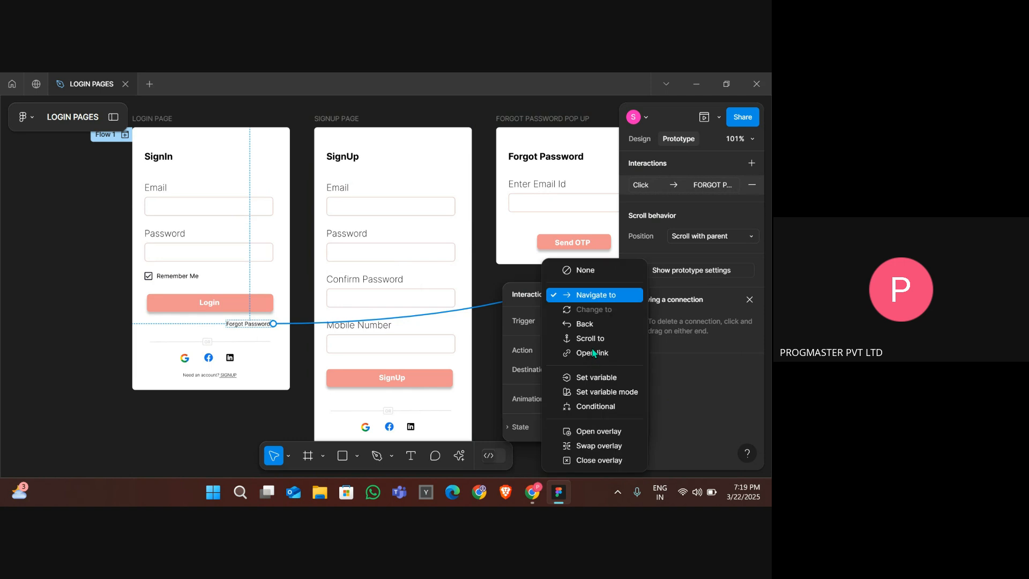
click(583, 433)
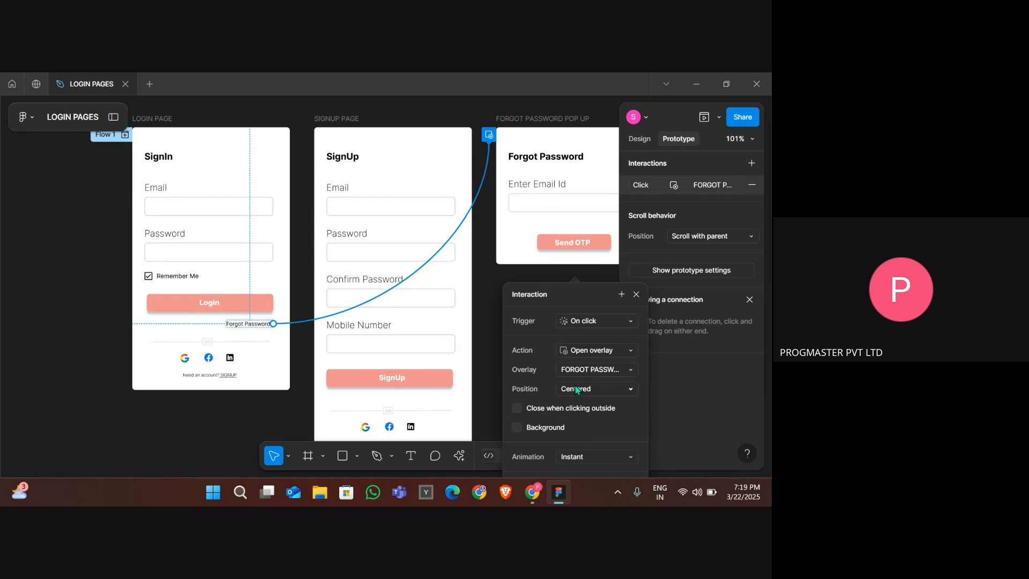
- Enable Close when clicking outside and a Background for the overlay interaction
click(516, 409)
click(517, 427)
scroll(583, 406, down, 3)
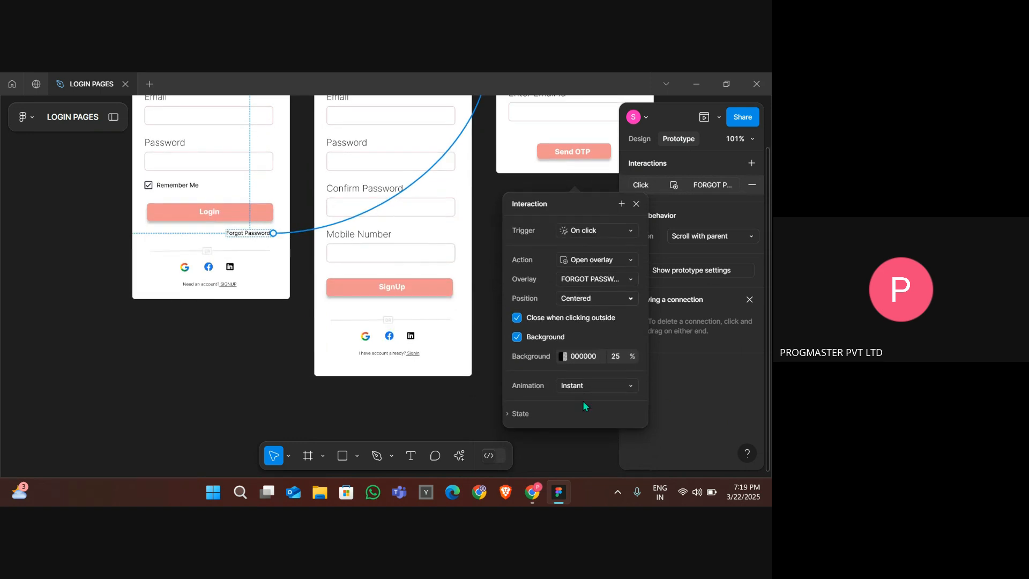
- Set the overlay interaction's animation to Dissolve
click(606, 386)
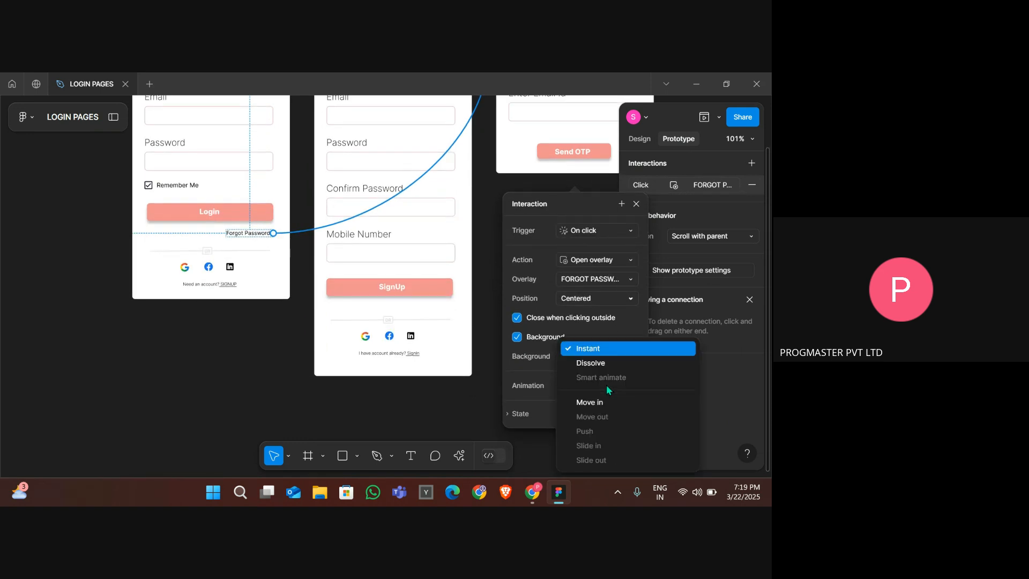
click(545, 388)
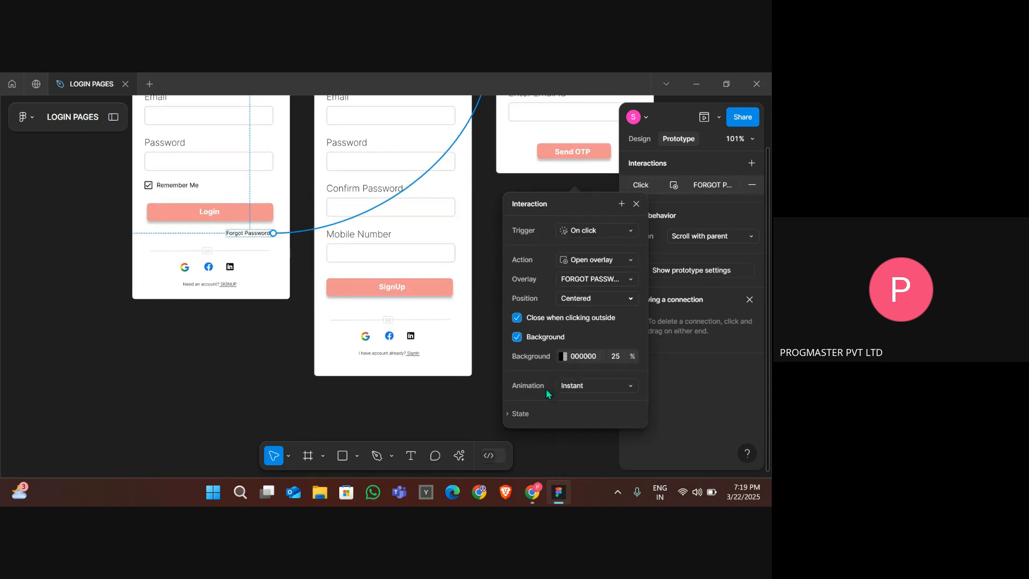
click(586, 385)
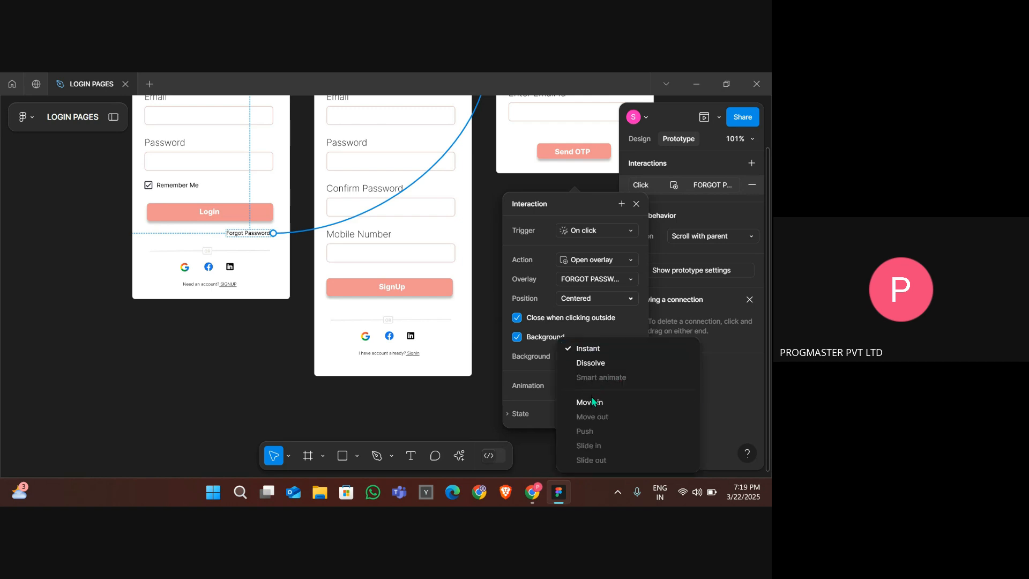
click(584, 363)
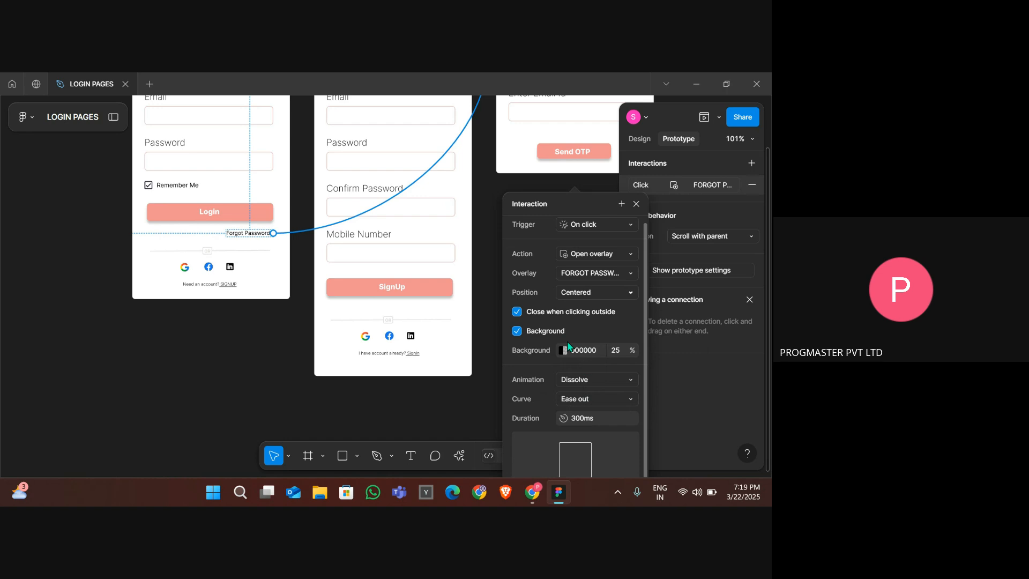
click(281, 367)
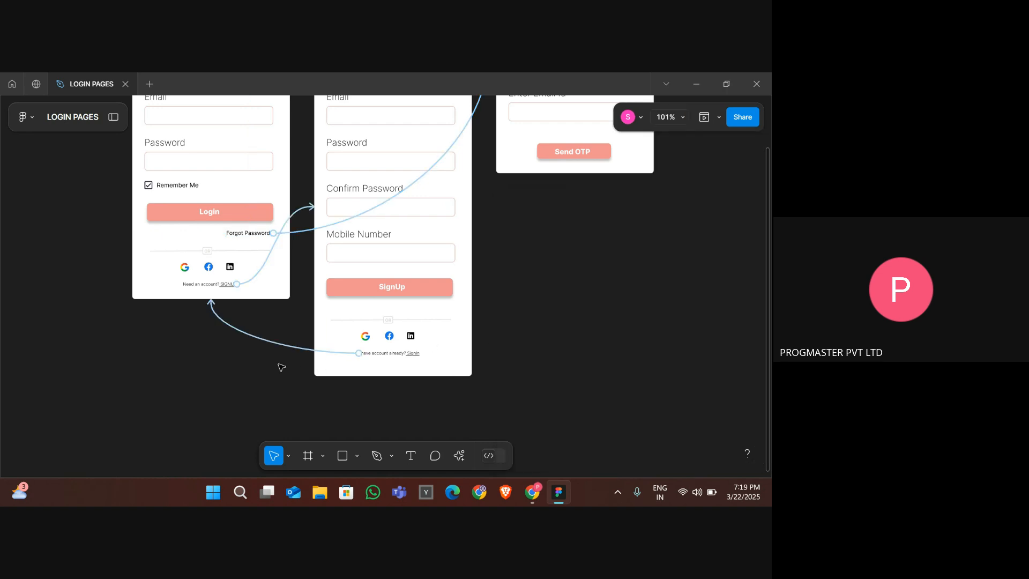
- Preview the prototype and test opening and closing the forgot password overlay from the login page
scroll(282, 367, down, 5)
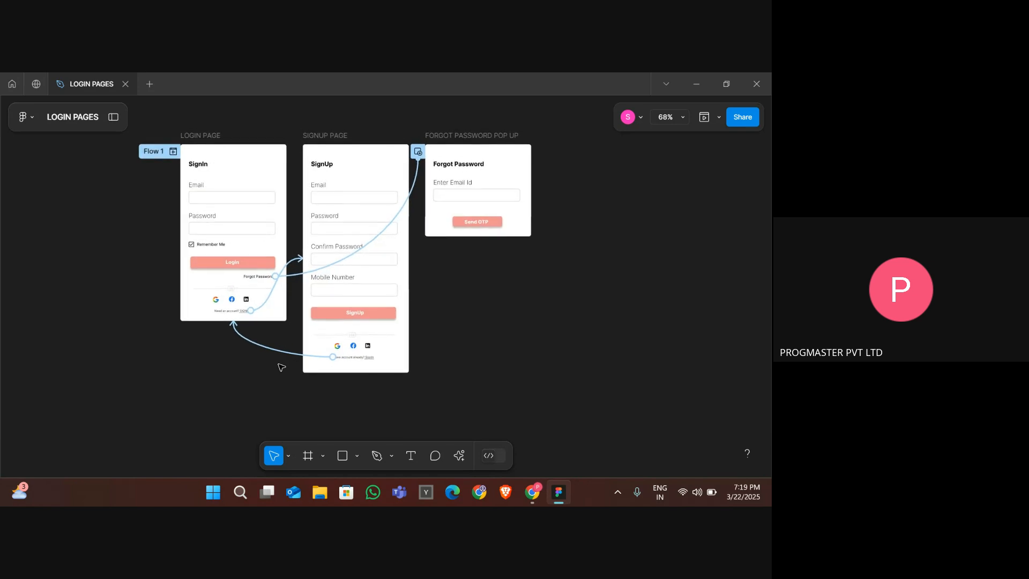
click(705, 118)
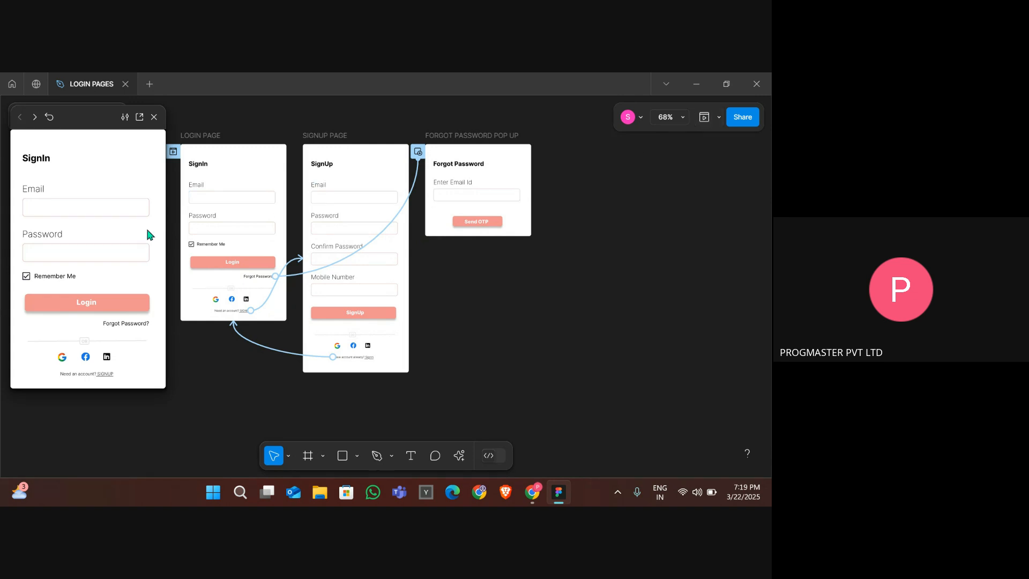
click(135, 326)
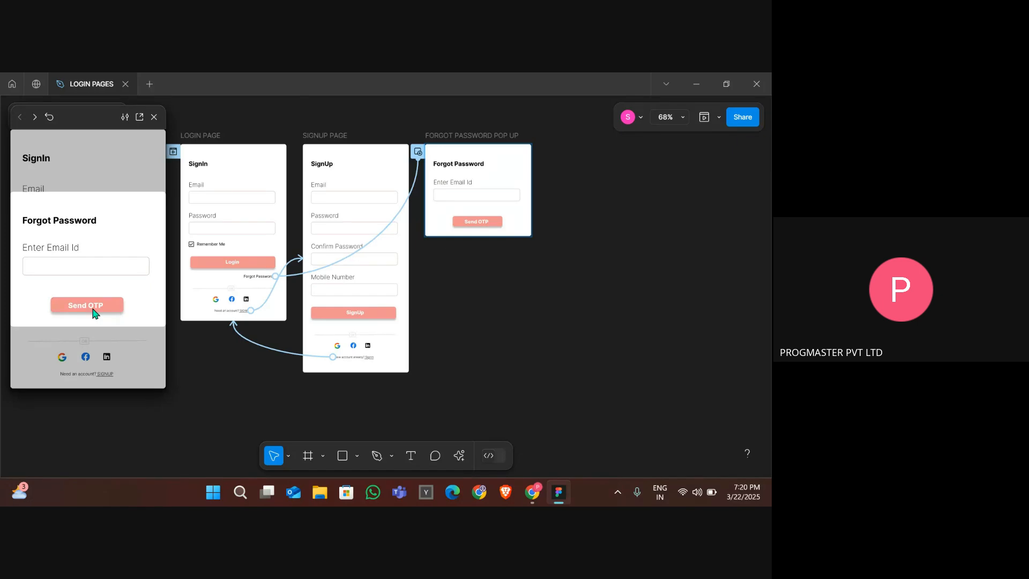
click(149, 381)
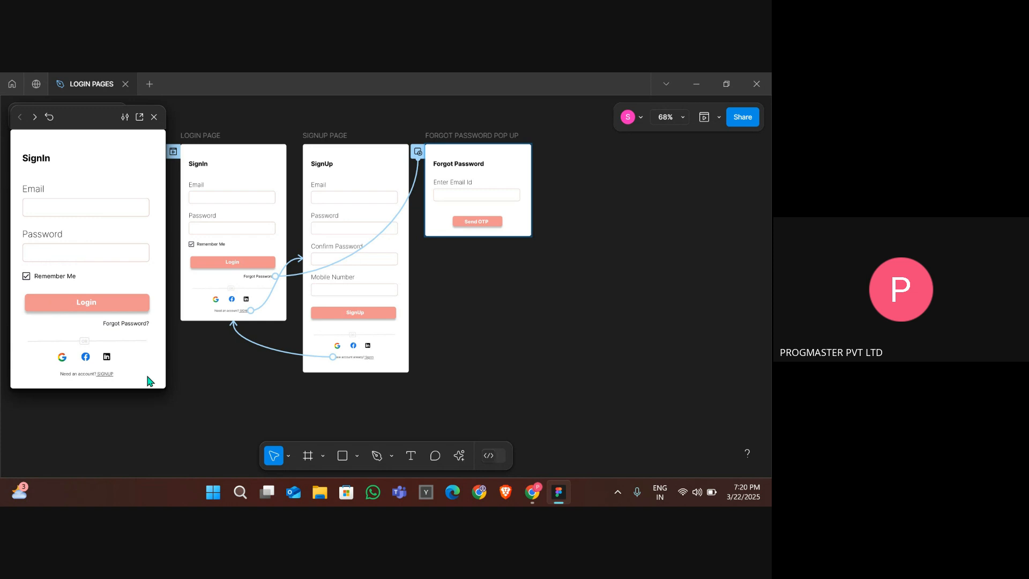
scroll(454, 363, left, 3)
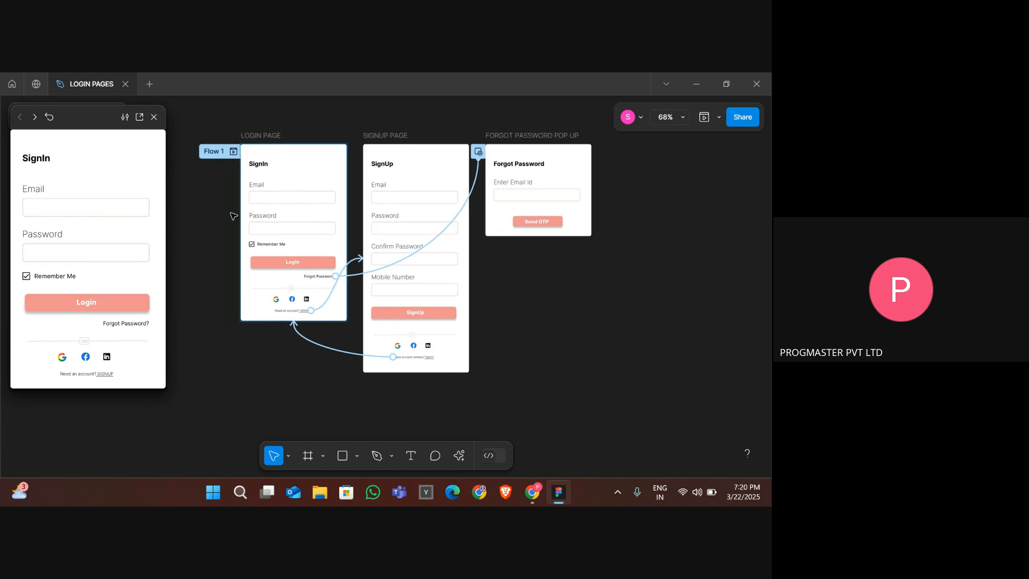
- Switch to Google Meet and unmute the microphone
key(alt+Tab)
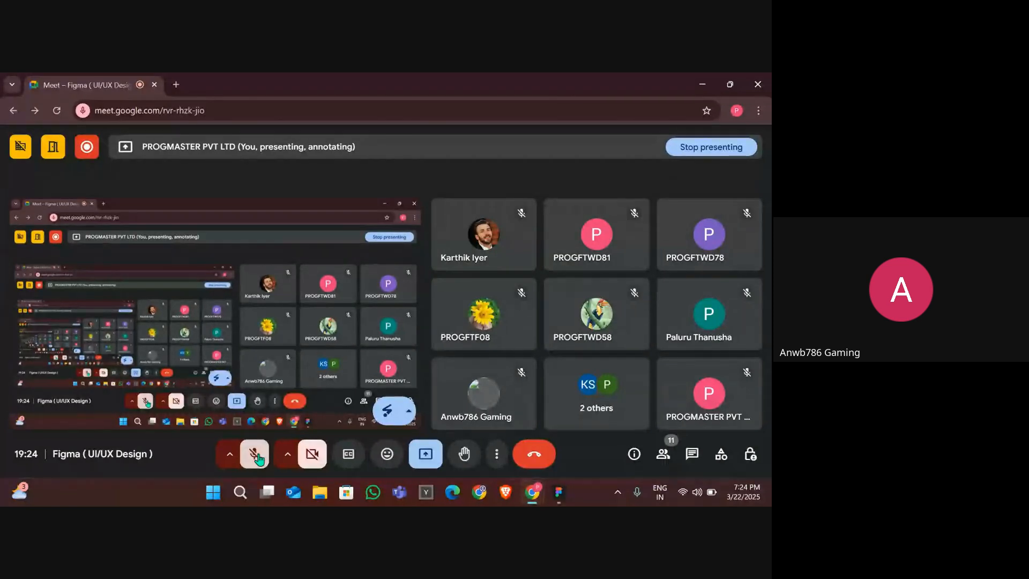
click(256, 456)
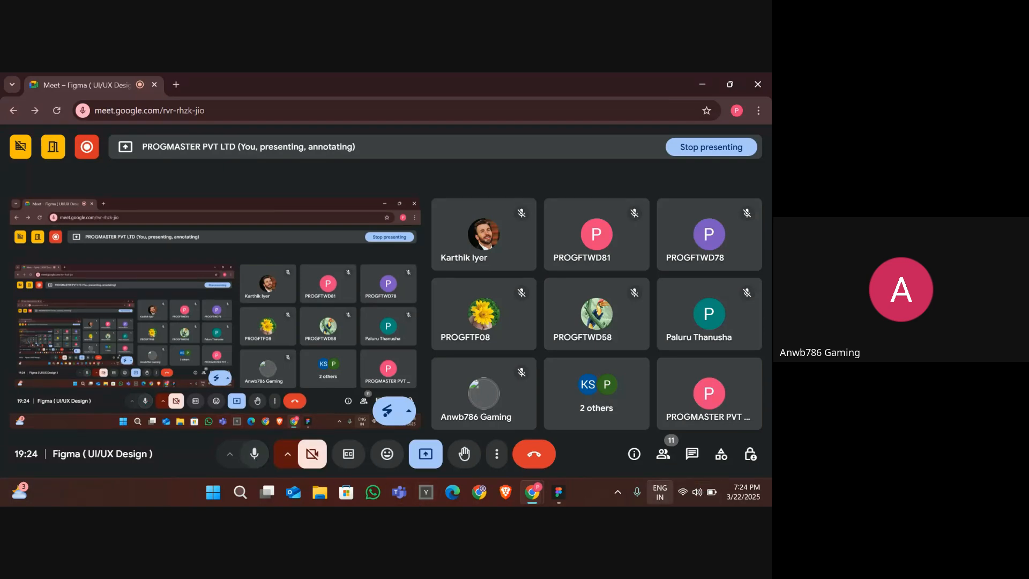
- Open the Wi-Fi network list from the taskbar quick settings and toggle the Wi-Fi switch
click(660, 491)
click(659, 492)
click(695, 495)
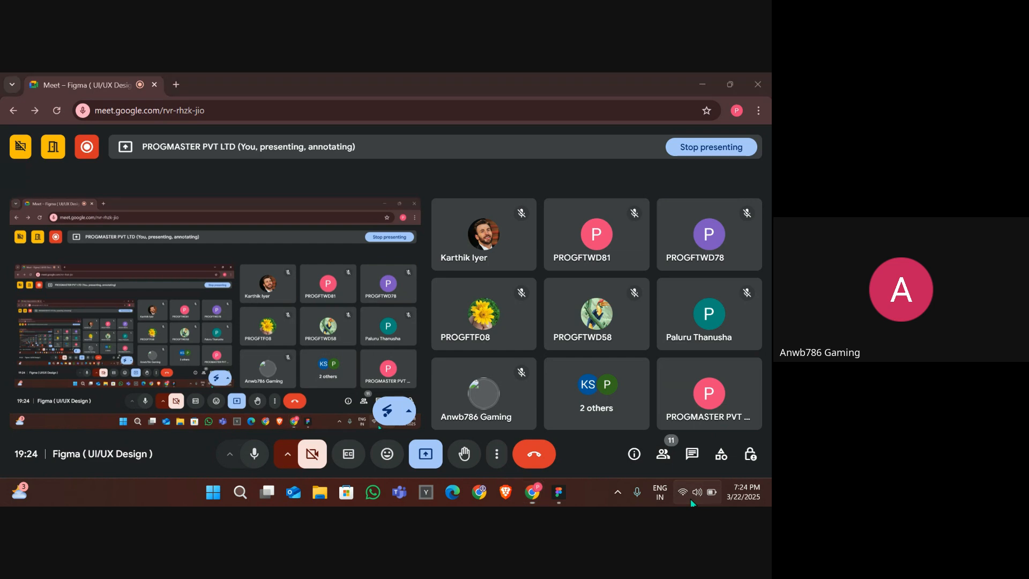
click(610, 276)
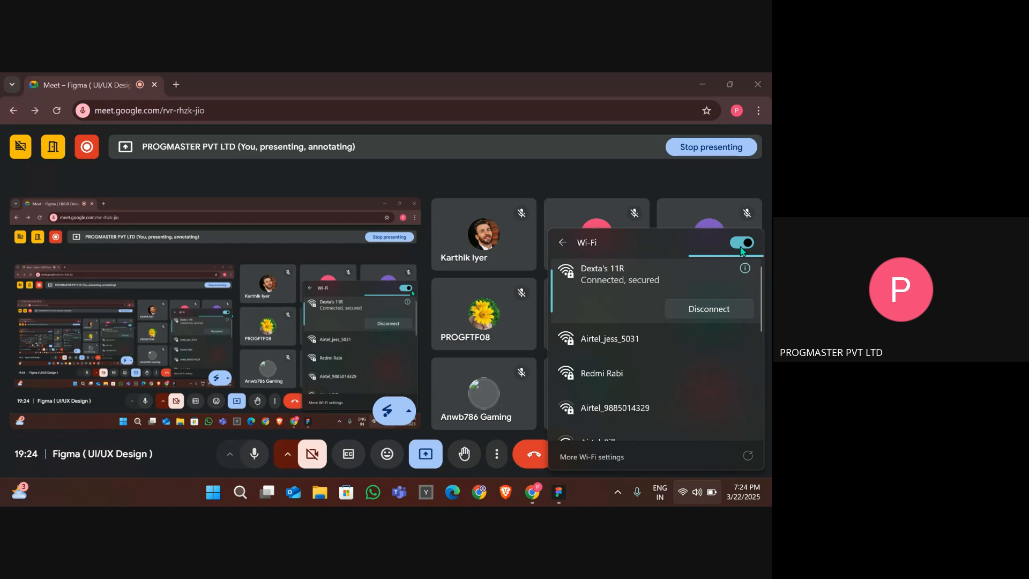
click(742, 245)
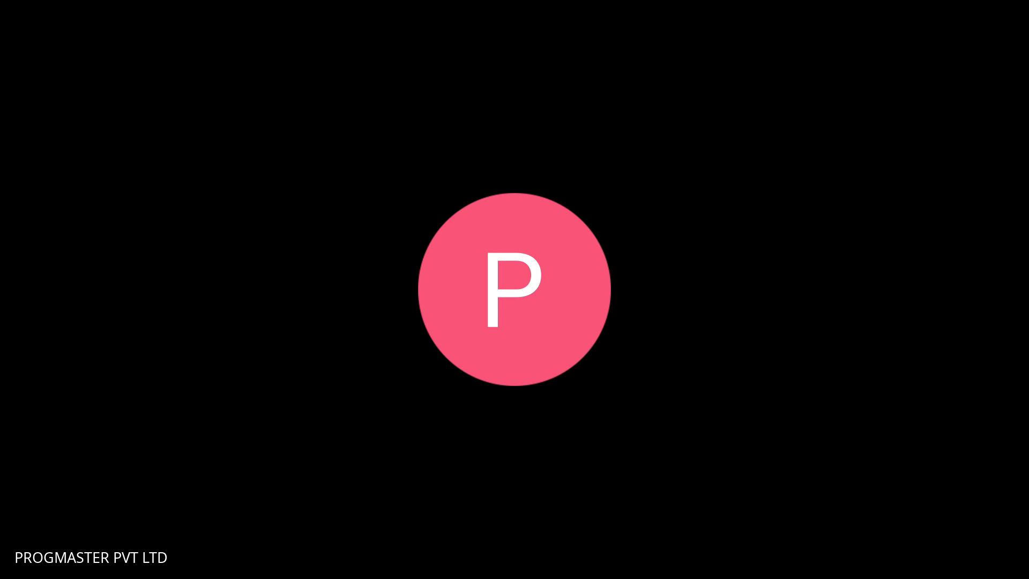
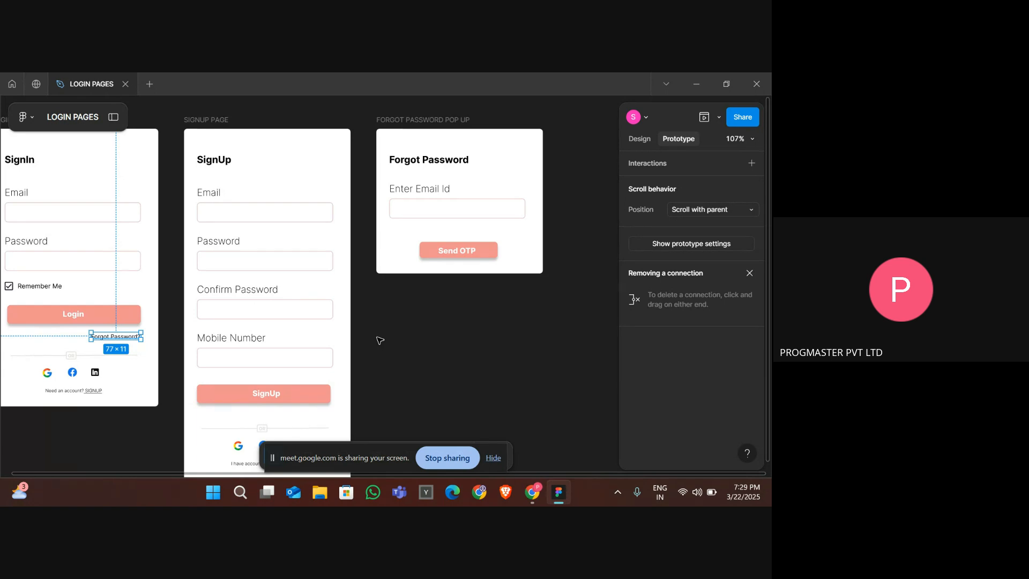
- Connect the Forgot Password text on the login page to the forgot password popup frame with a prototype link
scroll(379, 340, left, 2)
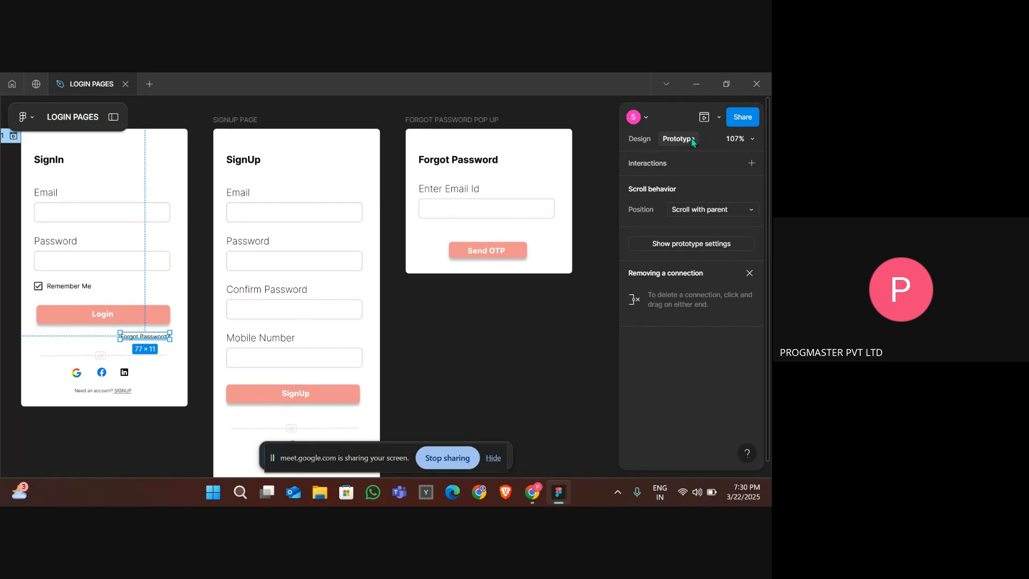
mouse_move(170, 338)
drag(170, 337, 440, 245)
scroll(439, 245, down, 4)
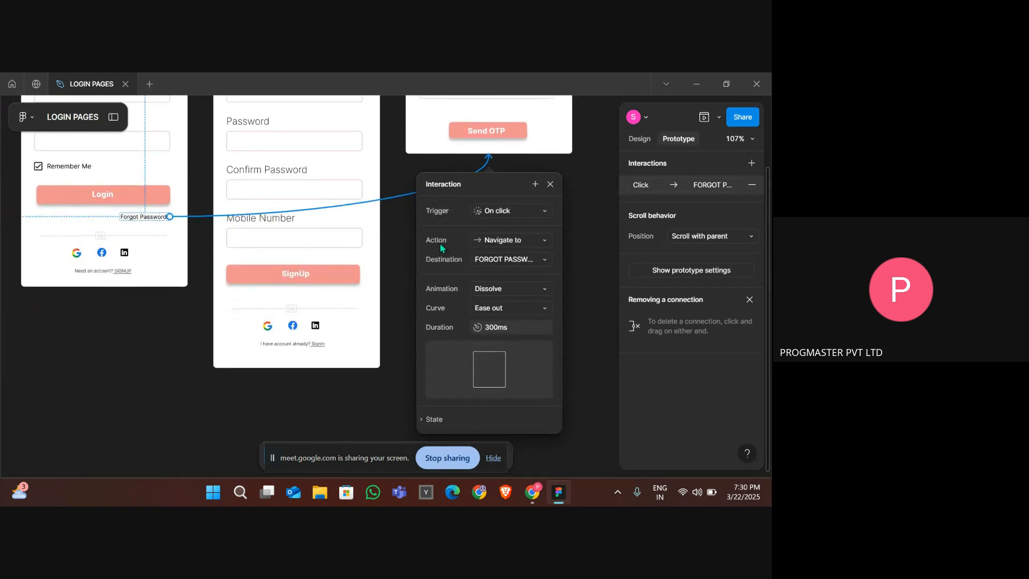
click(516, 212)
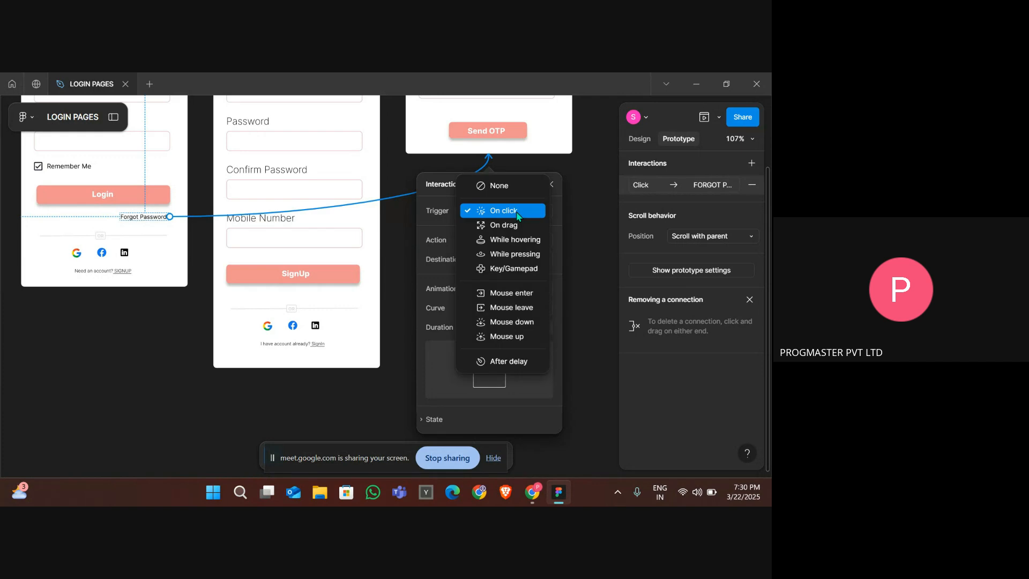
click(446, 217)
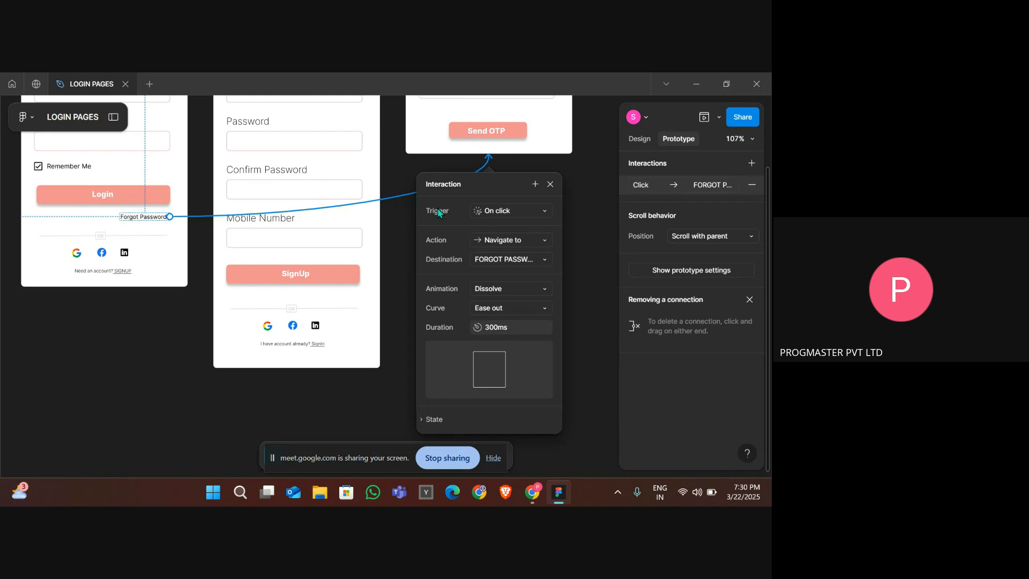
click(510, 215)
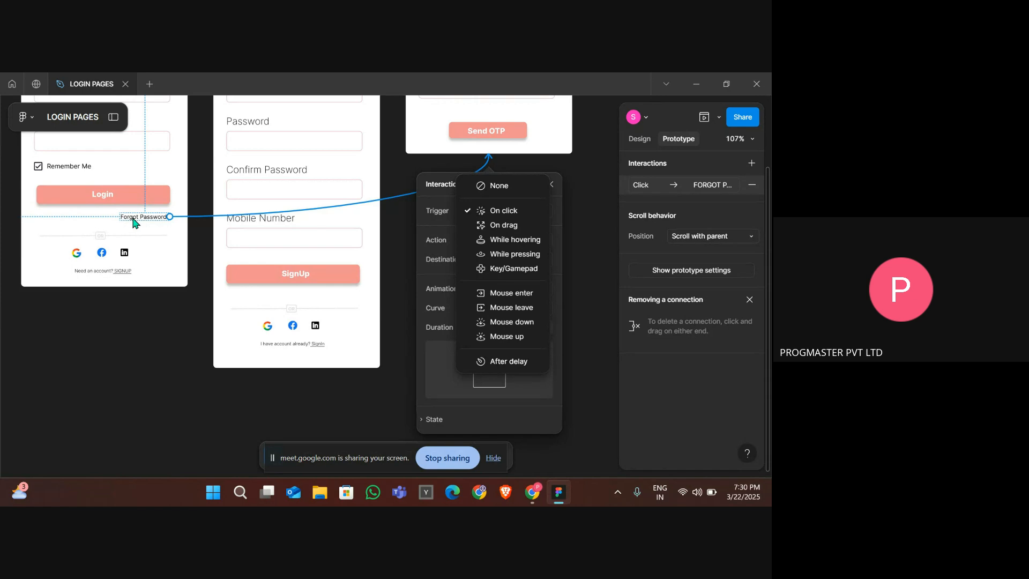
scroll(294, 198, up, 4)
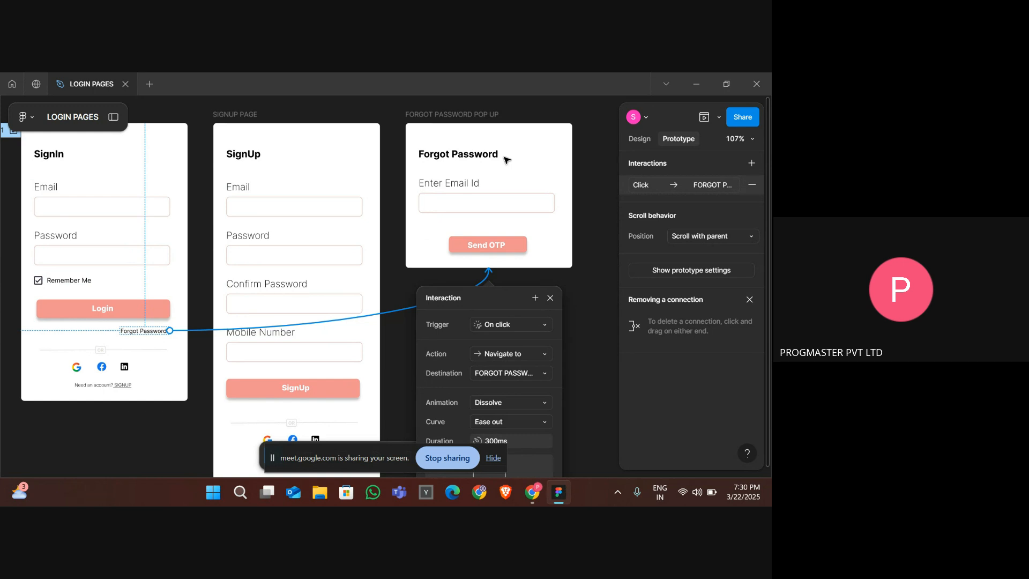
click(541, 327)
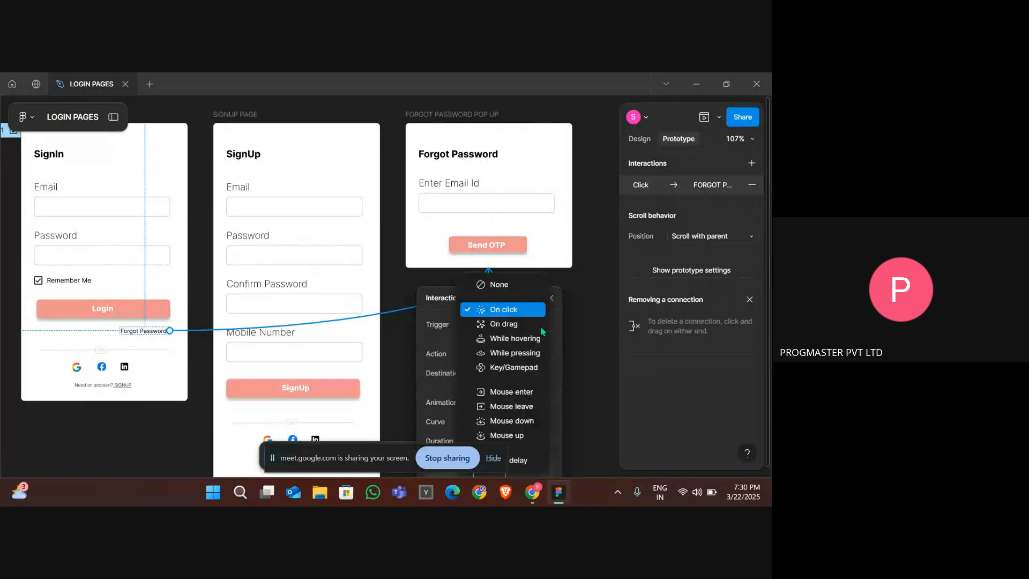
click(517, 314)
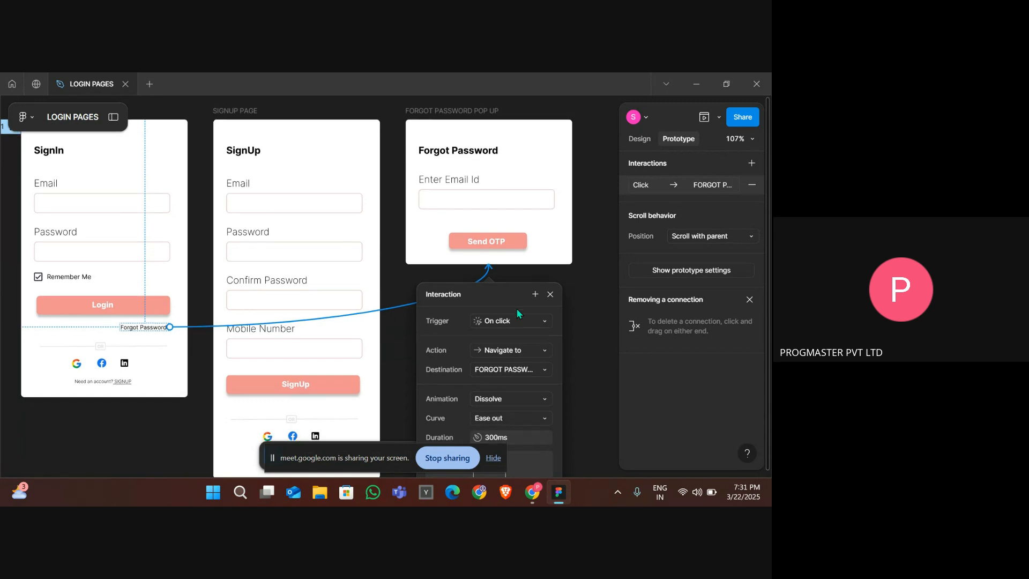
- Change the interaction's action to Open overlay, keeping the overlay position Centered
scroll(517, 309, down, 5)
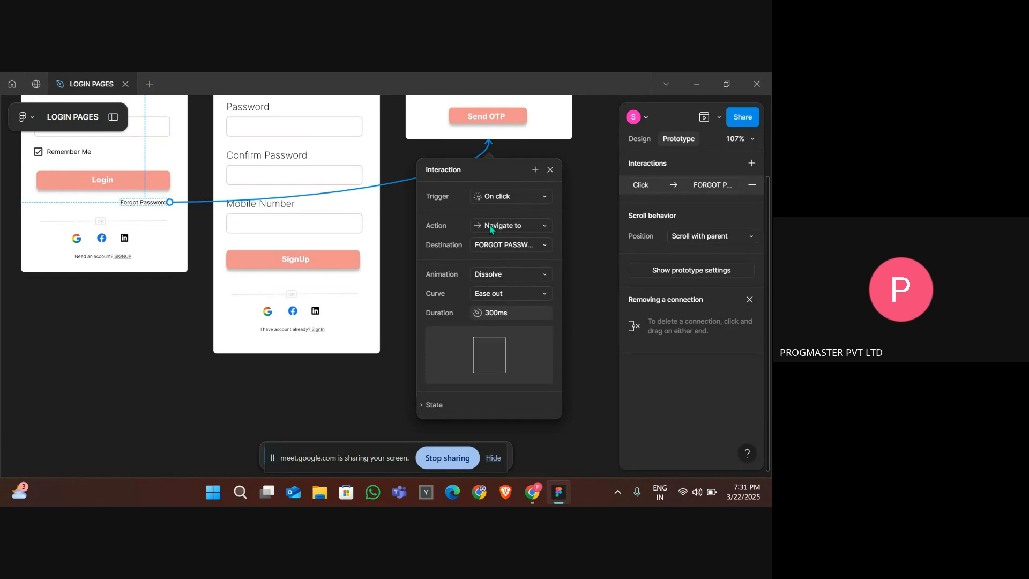
click(490, 229)
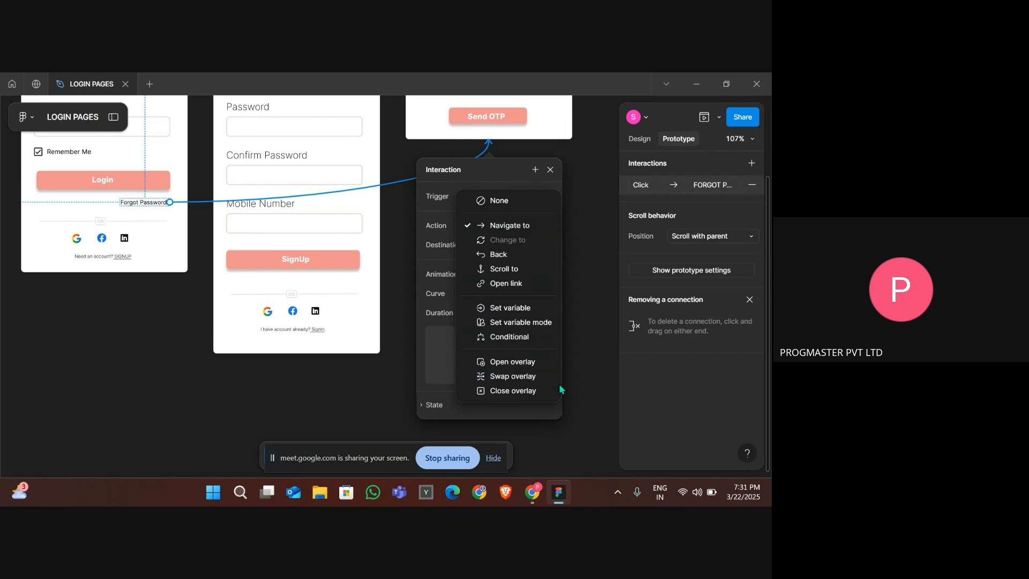
click(518, 363)
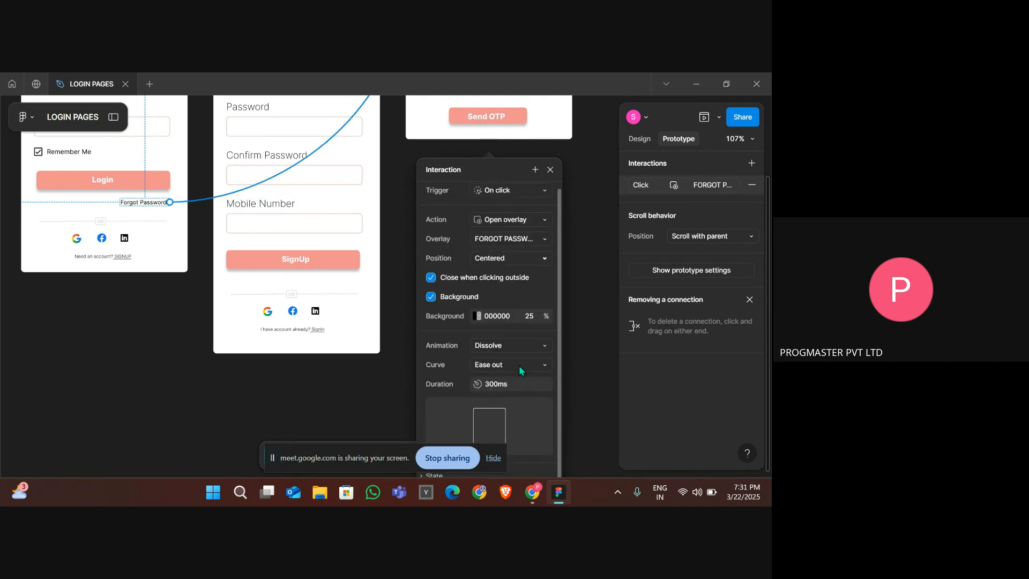
click(481, 259)
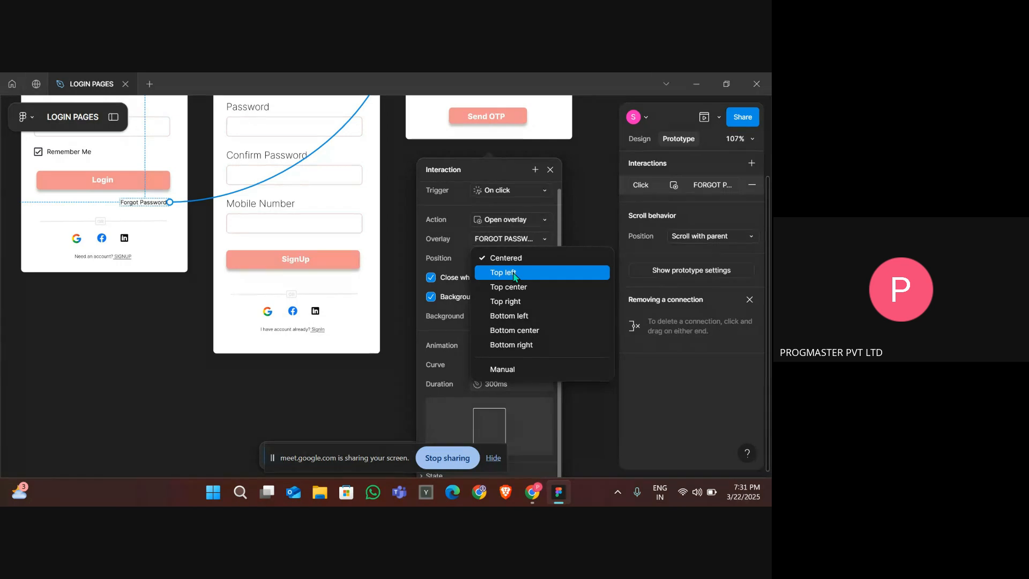
click(507, 259)
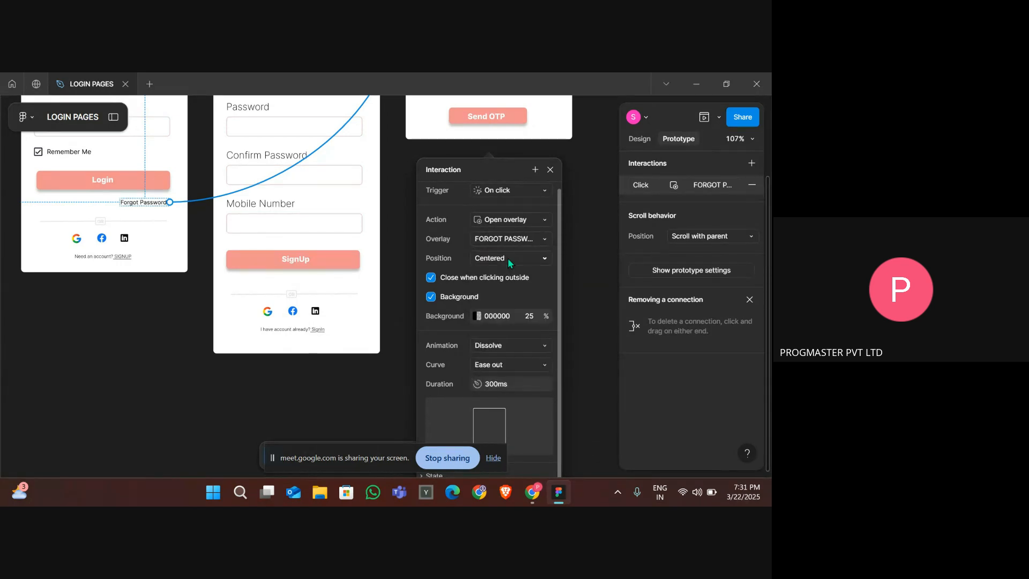
- Set the overlay animation to Move in with the direction Down
click(511, 345)
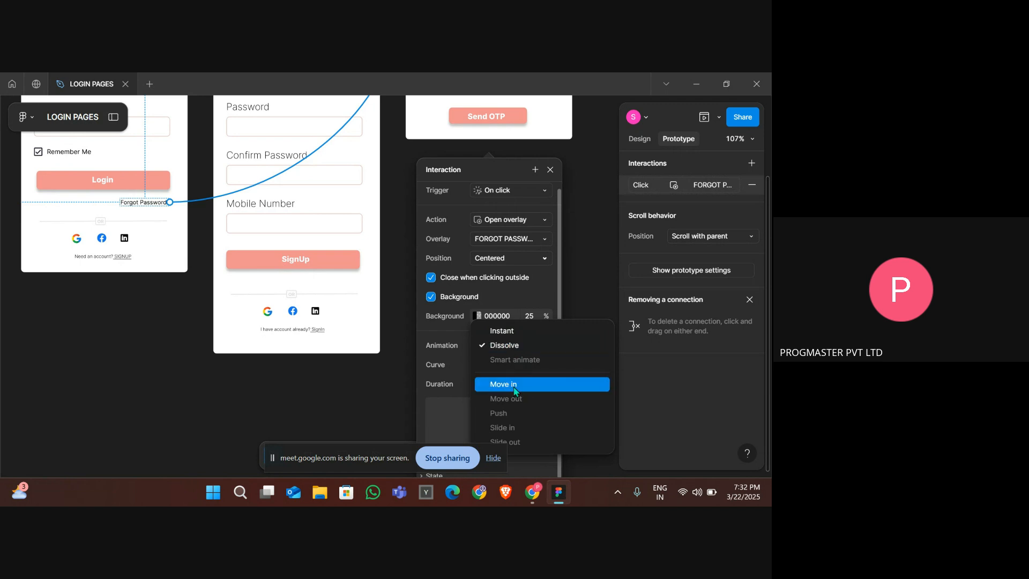
click(514, 386)
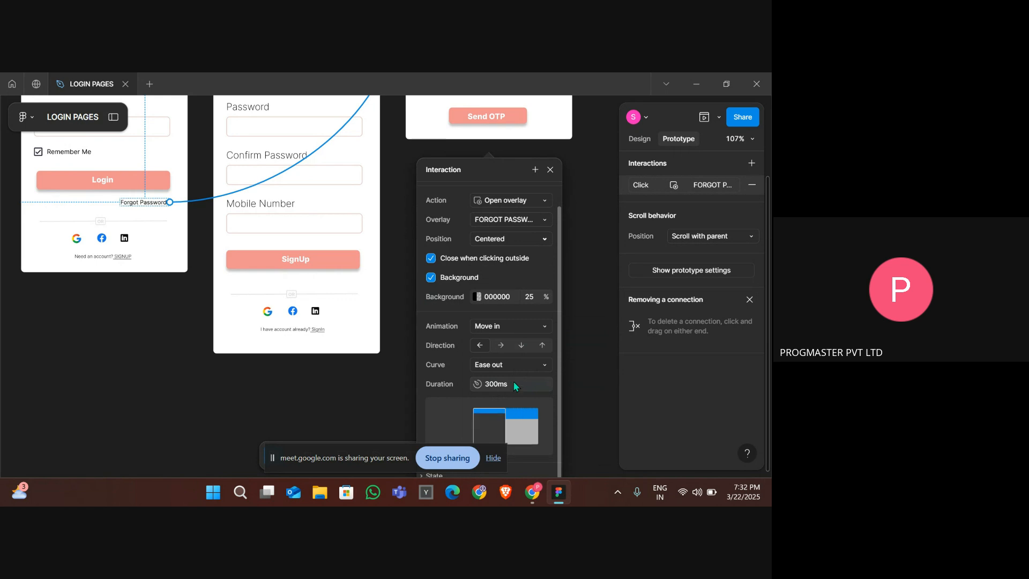
click(493, 458)
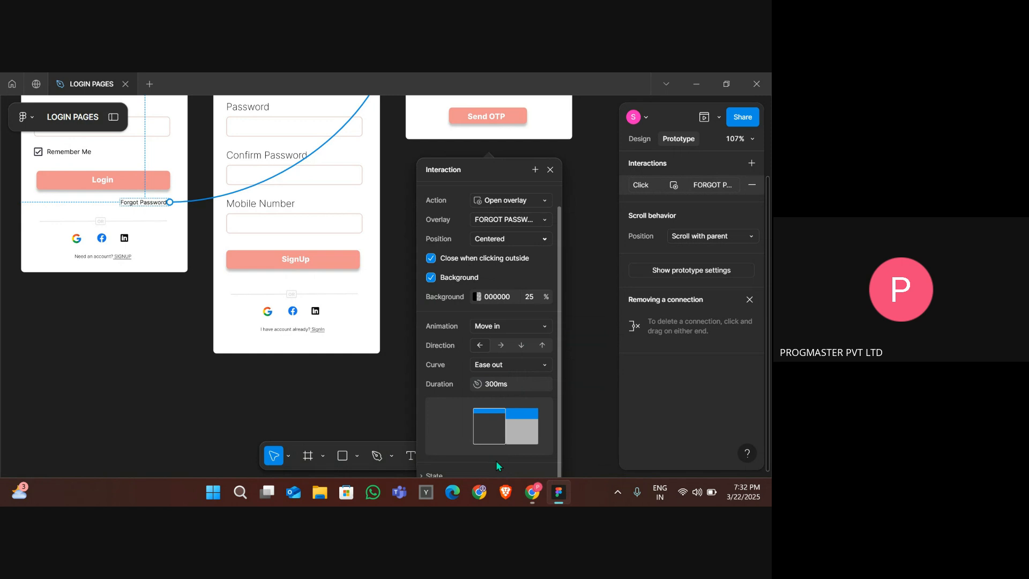
click(499, 351)
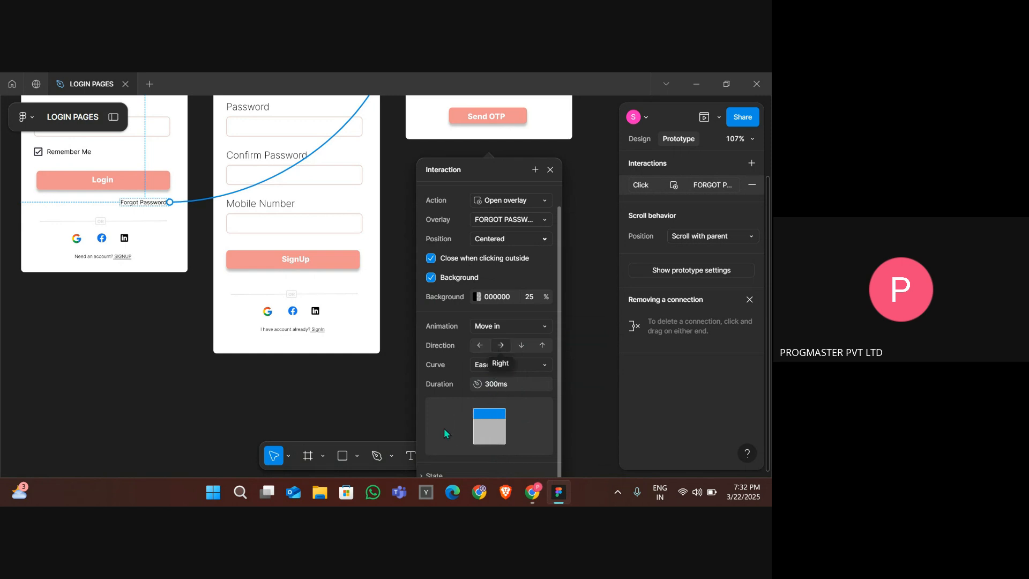
click(520, 348)
click(548, 346)
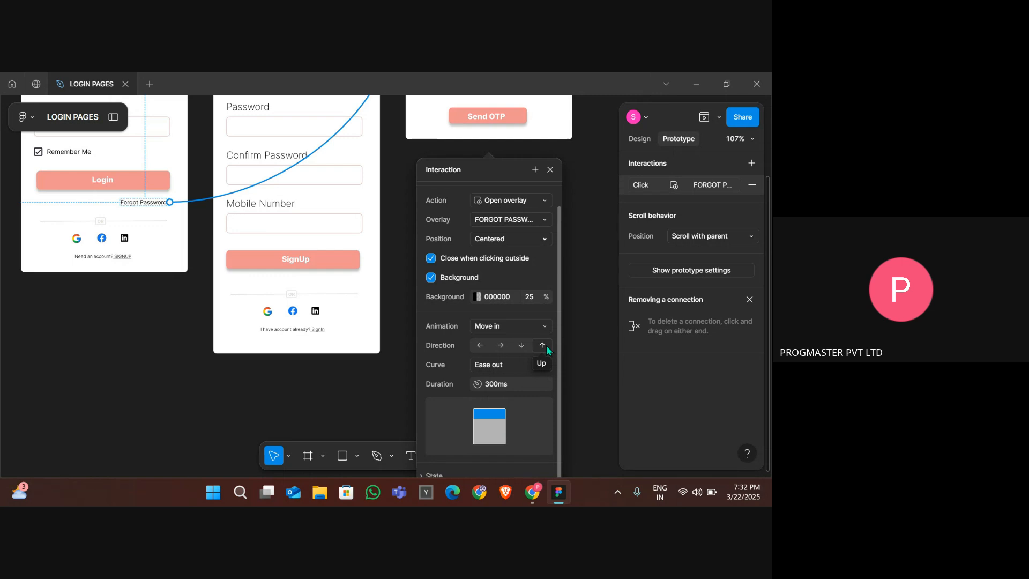
click(520, 347)
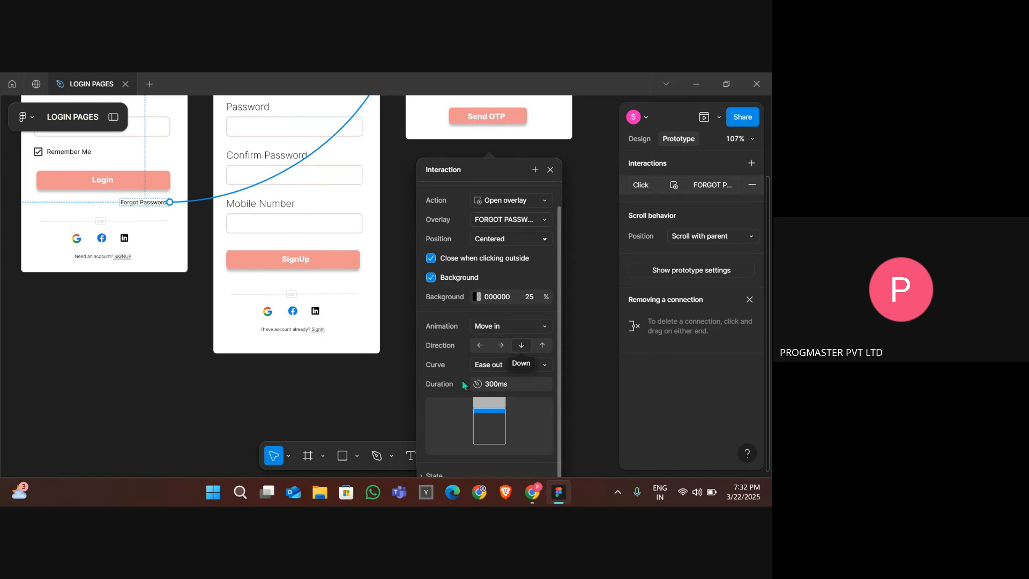
click(489, 368)
key(Escape)
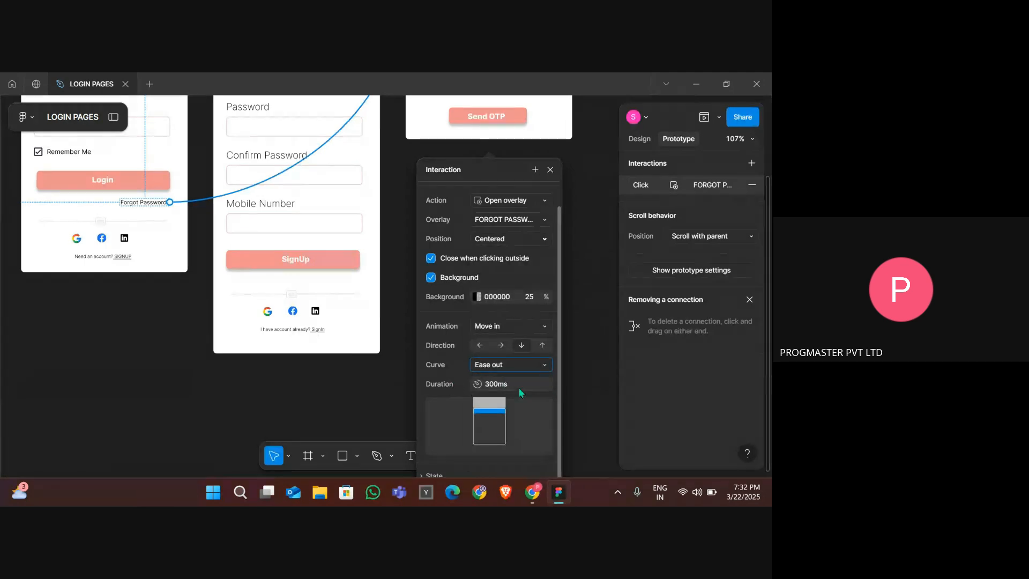
click(519, 391)
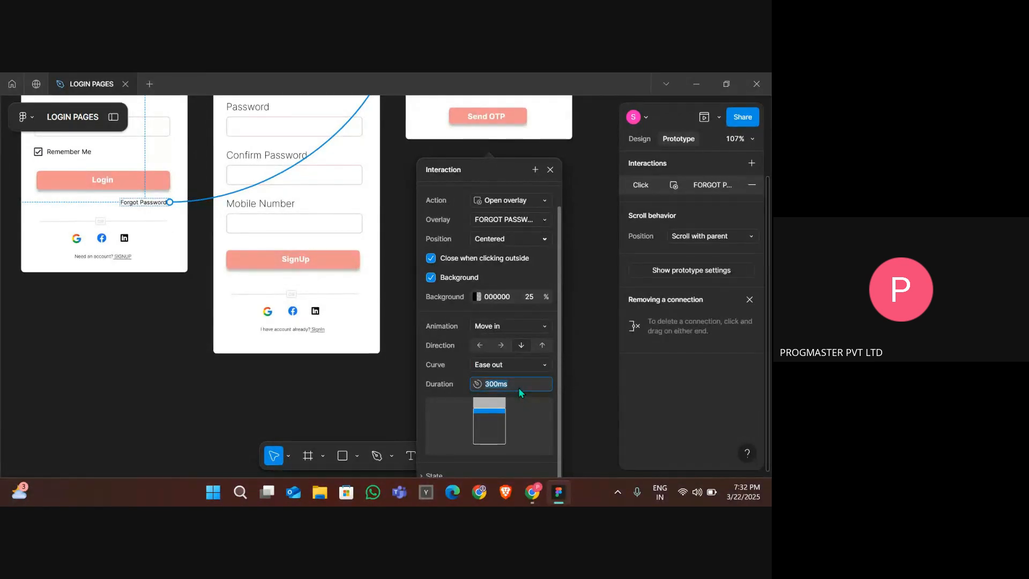
click(403, 280)
- Preview the prototype and test opening and closing the forgot password overlay from the login page
scroll(403, 280, up, 4)
ctrl+scroll(407, 278, down, 3)
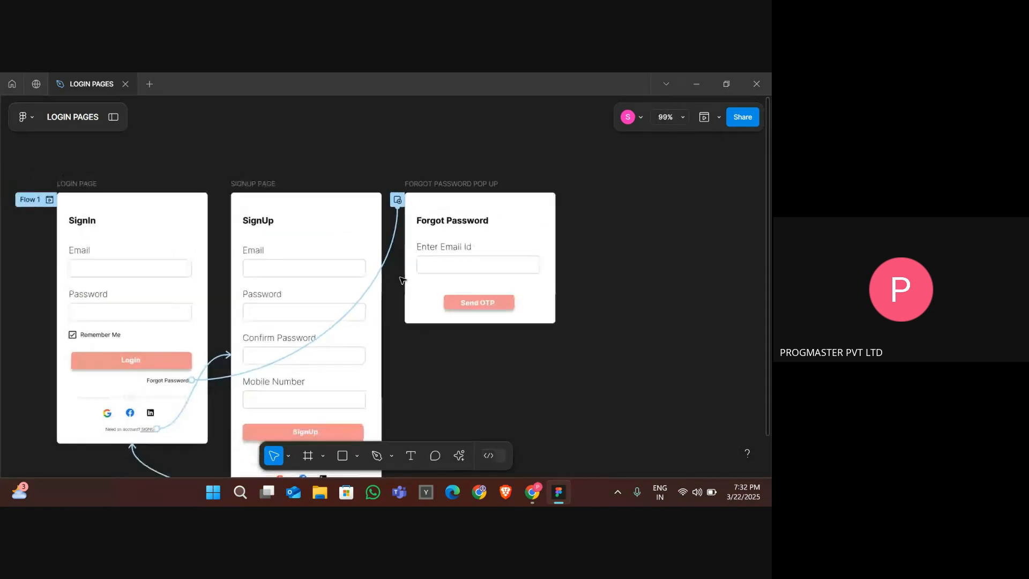
click(703, 116)
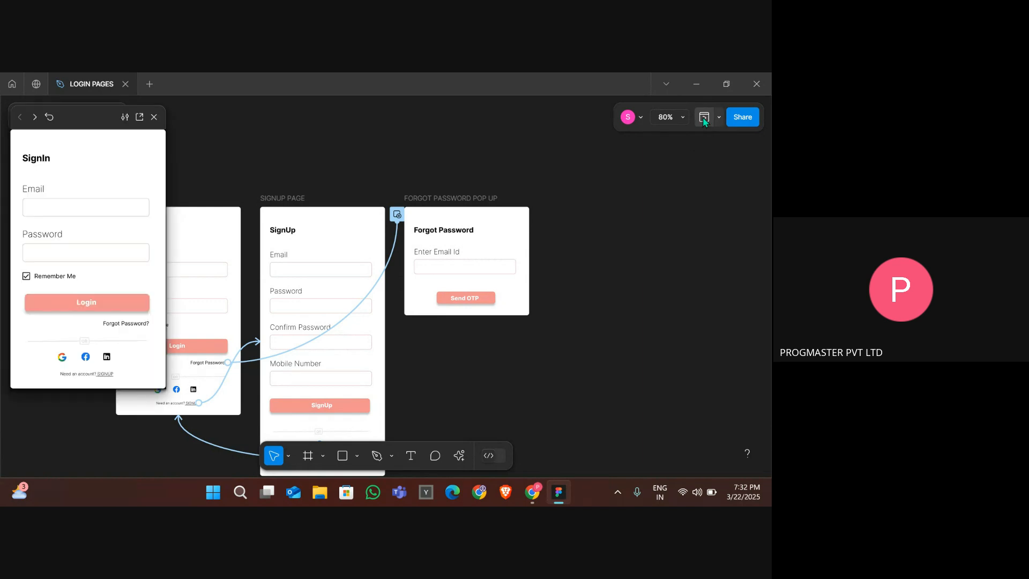
click(125, 324)
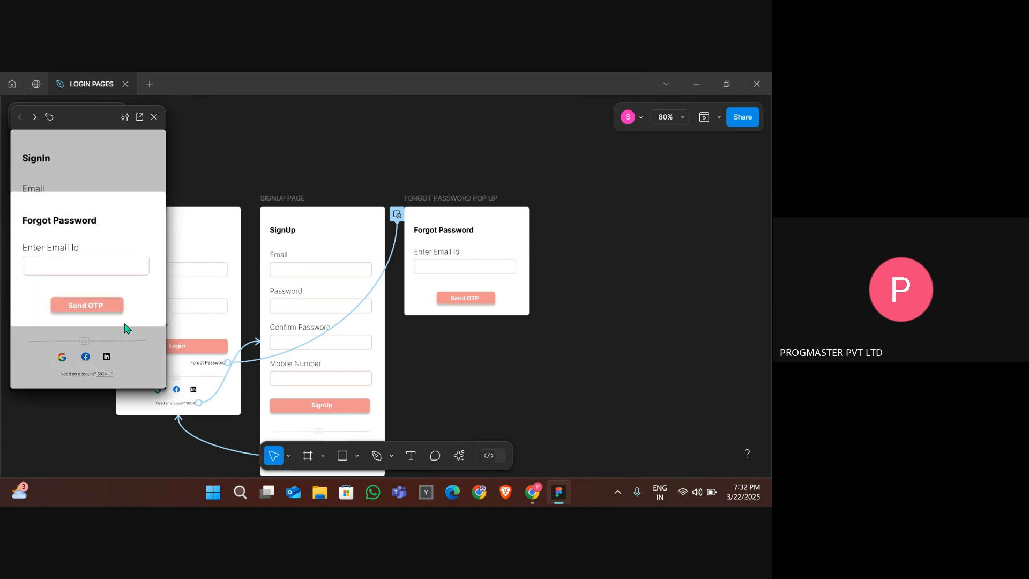
click(124, 330)
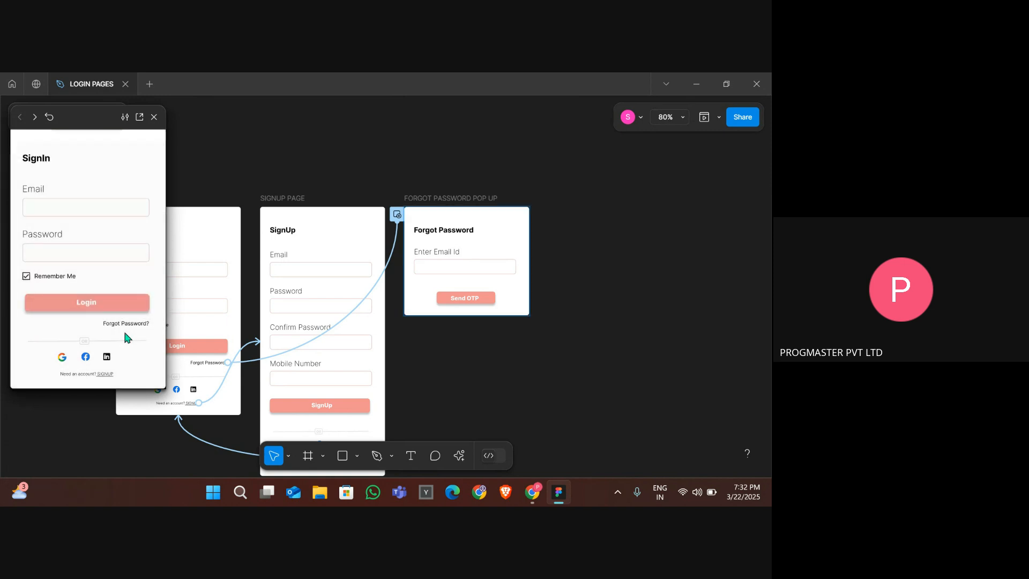
click(129, 324)
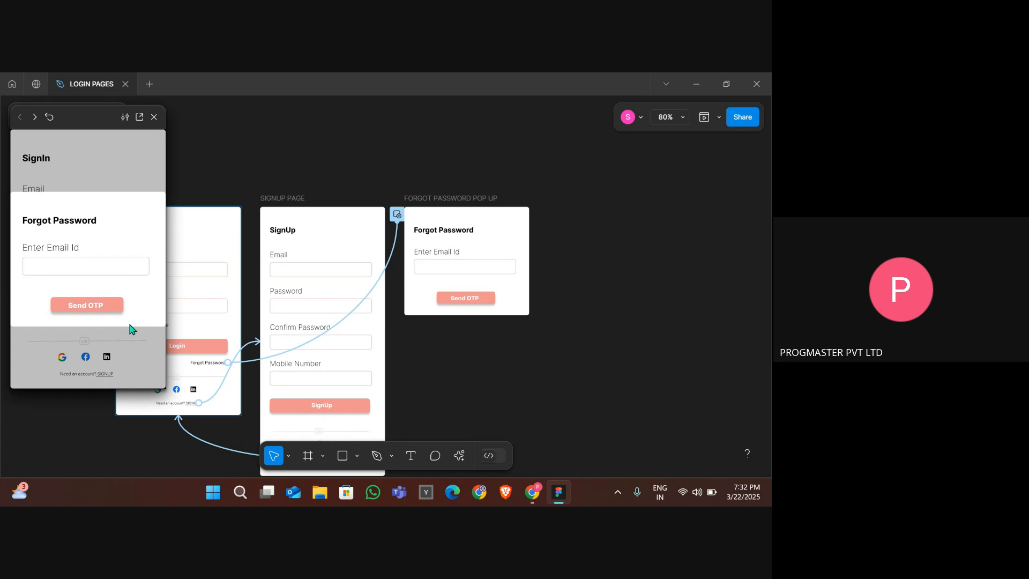
click(130, 325)
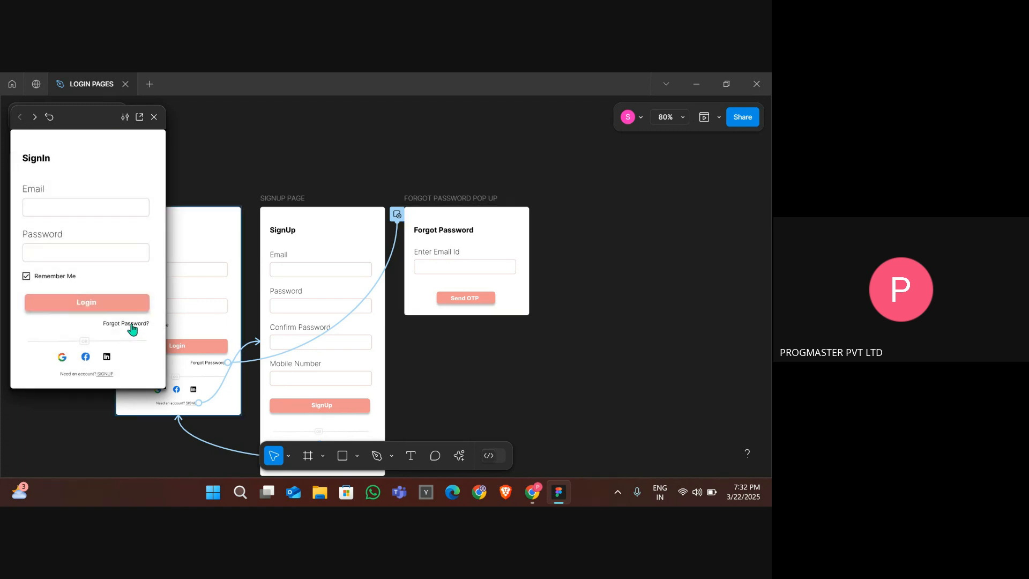
click(131, 324)
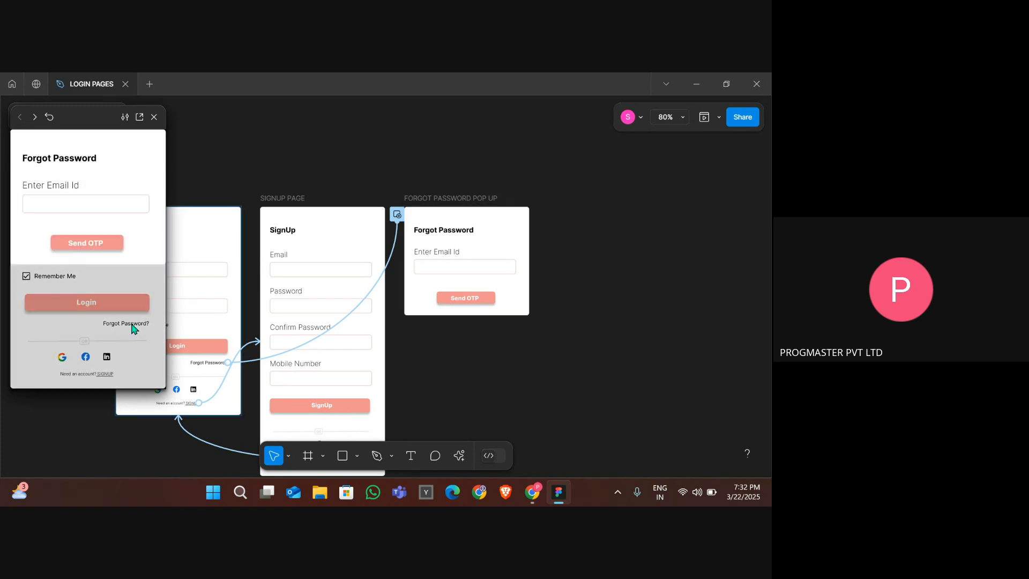
- Change the overlay's Move in direction to Up
click(397, 215)
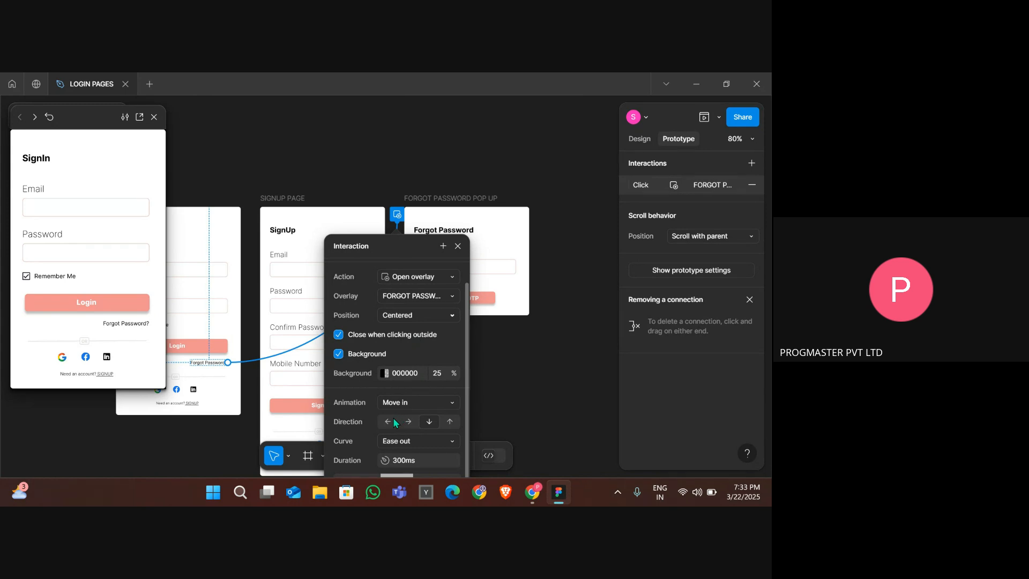
click(448, 421)
click(534, 385)
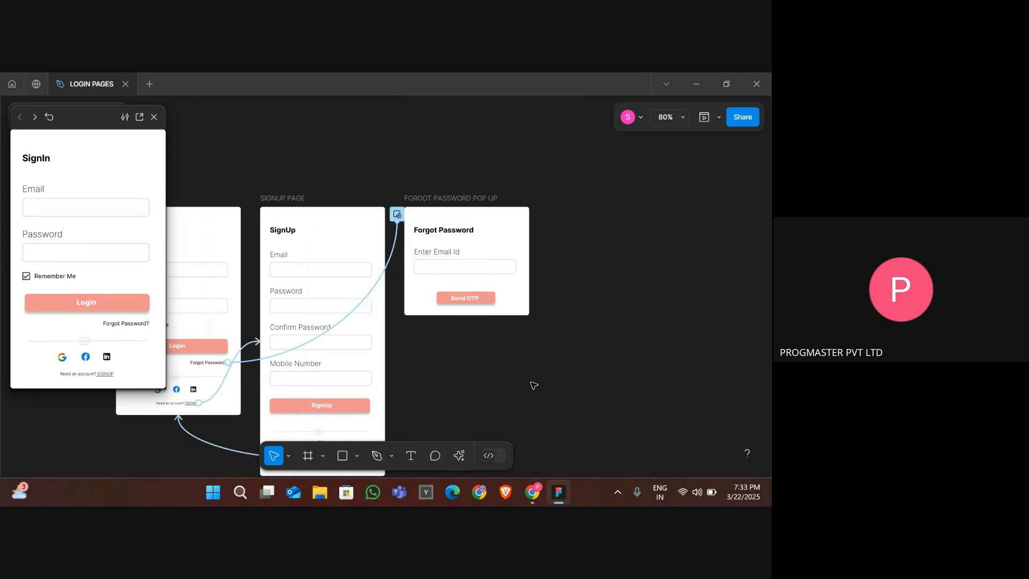
- Test the forgot password overlay again in the preview, then follow the signup link to the signup page
click(114, 324)
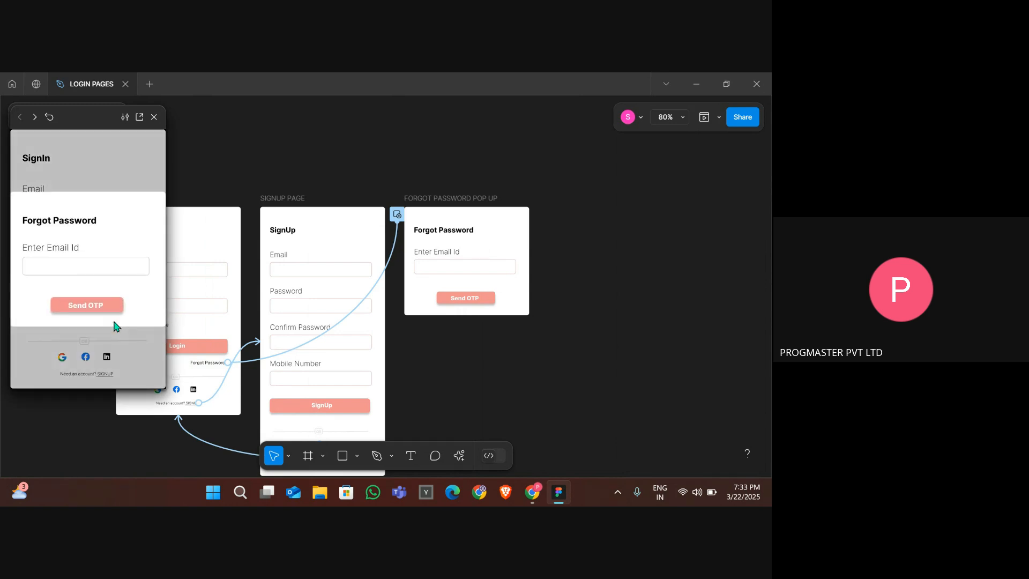
click(129, 338)
click(127, 327)
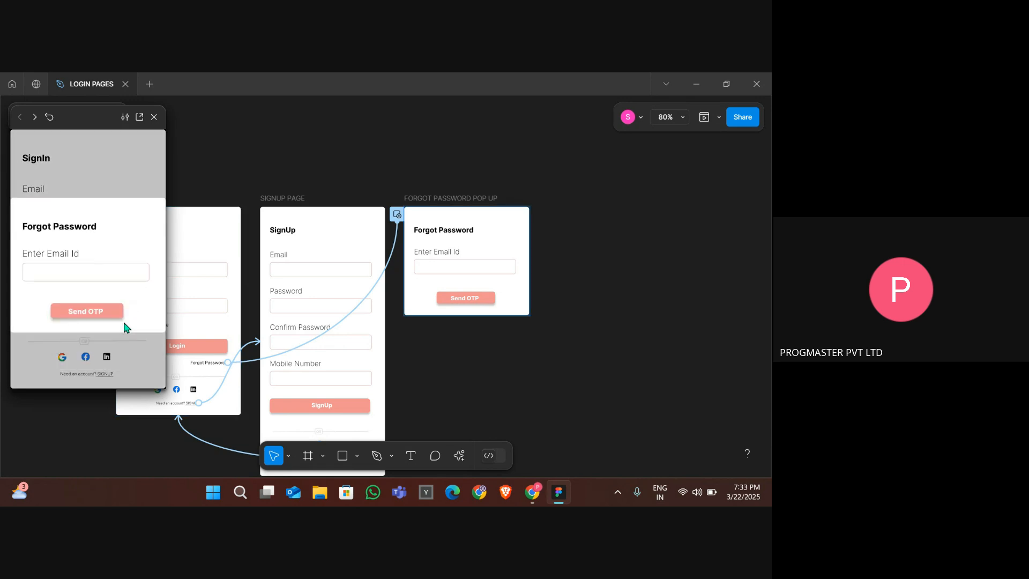
click(131, 337)
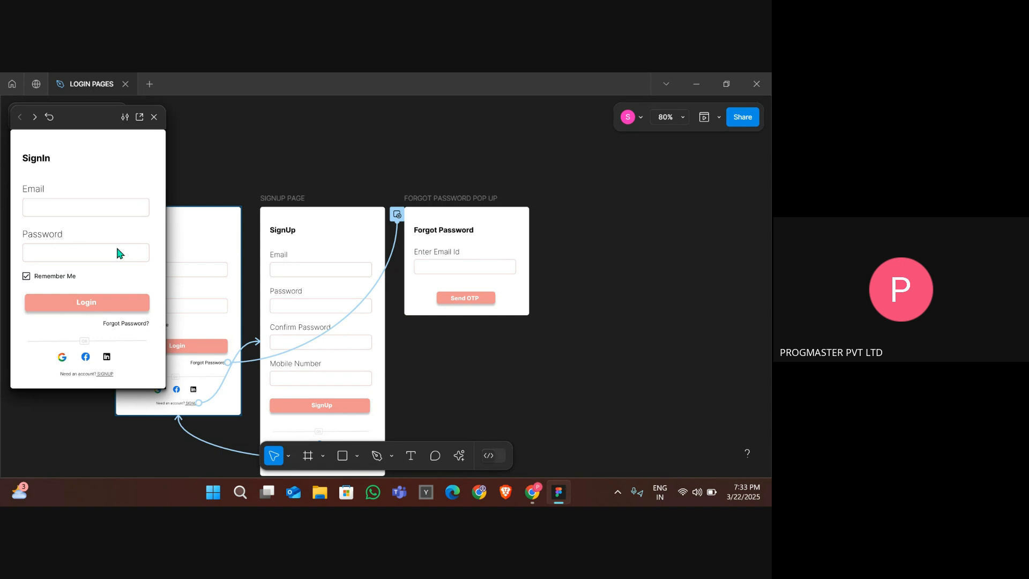
click(106, 373)
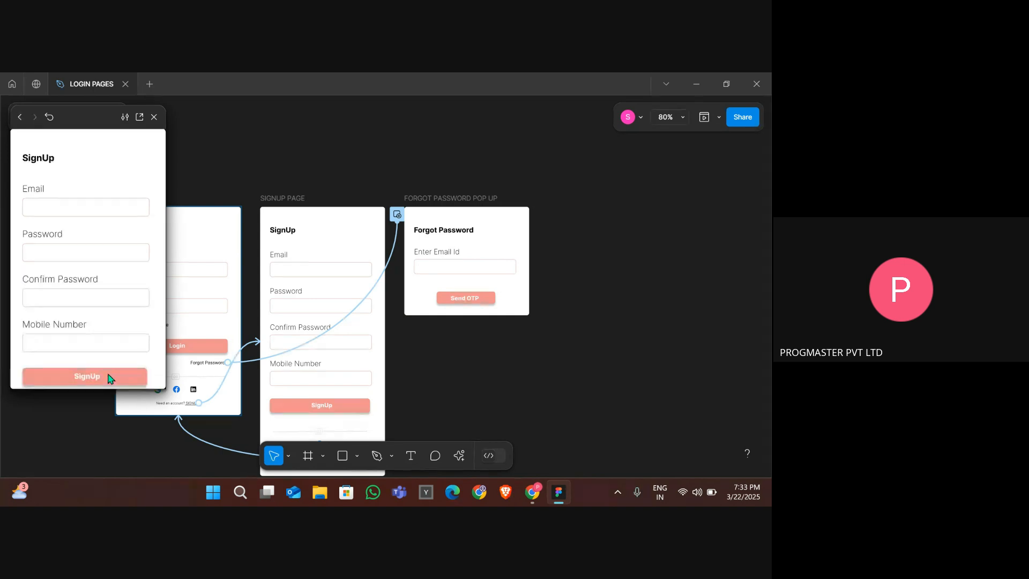
scroll(64, 232, down, 2)
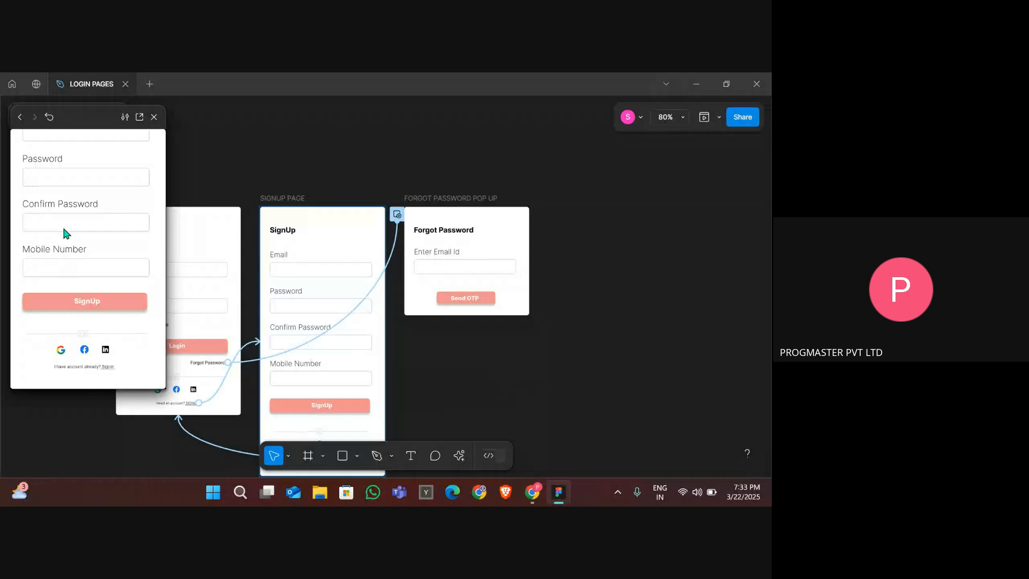
- Return to the login page in the preview, open the forgot password overlay again, and close the preview
click(108, 368)
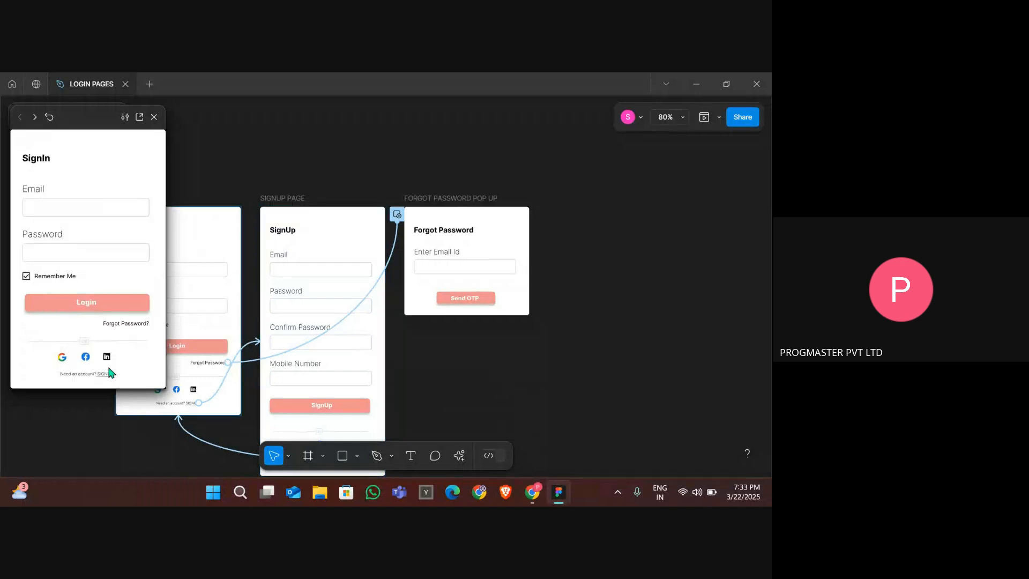
click(126, 331)
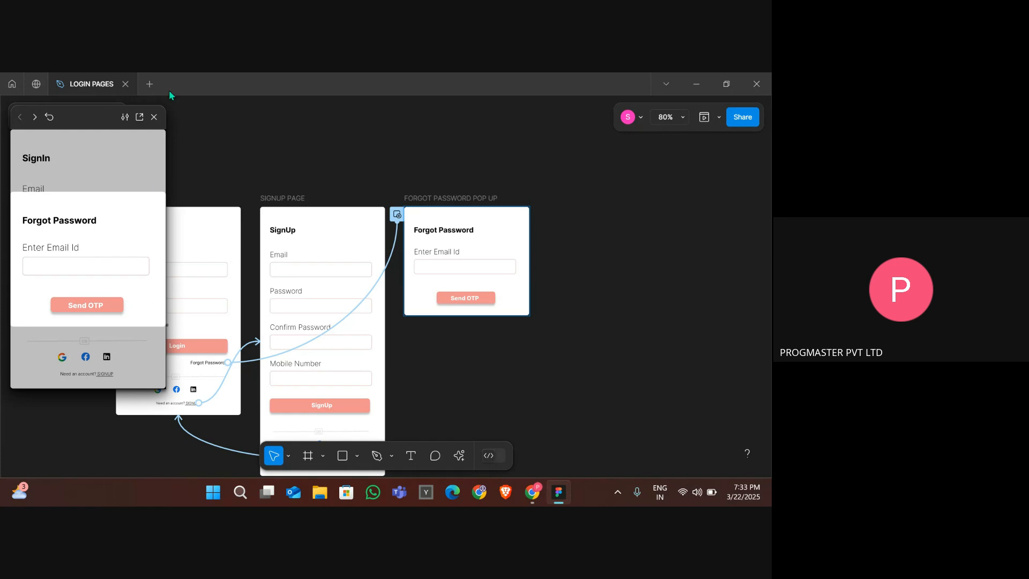
click(154, 114)
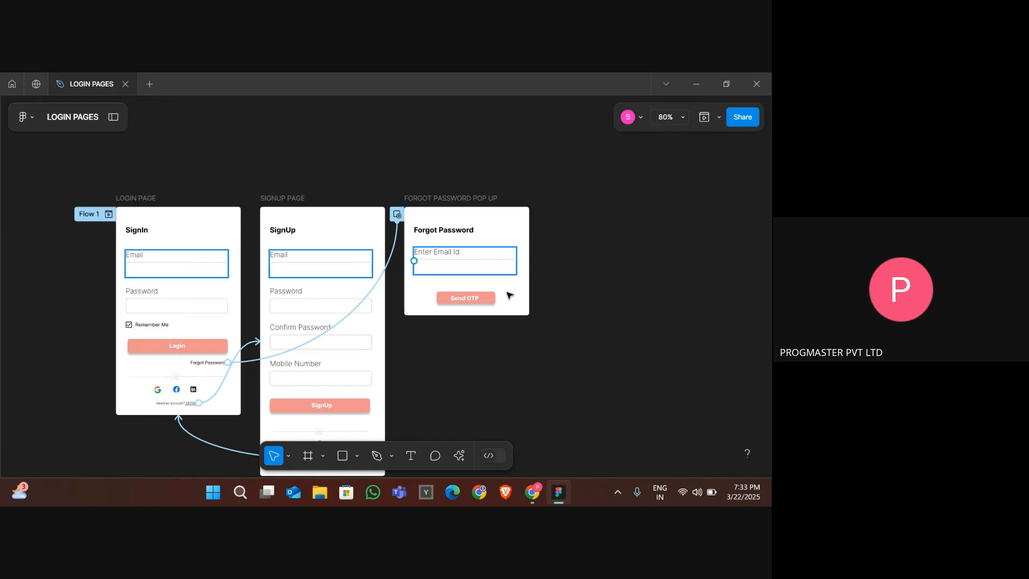
- Duplicate the forgot password popup frame and rename the copy ENTER YOU OTP POP UP
click(466, 200)
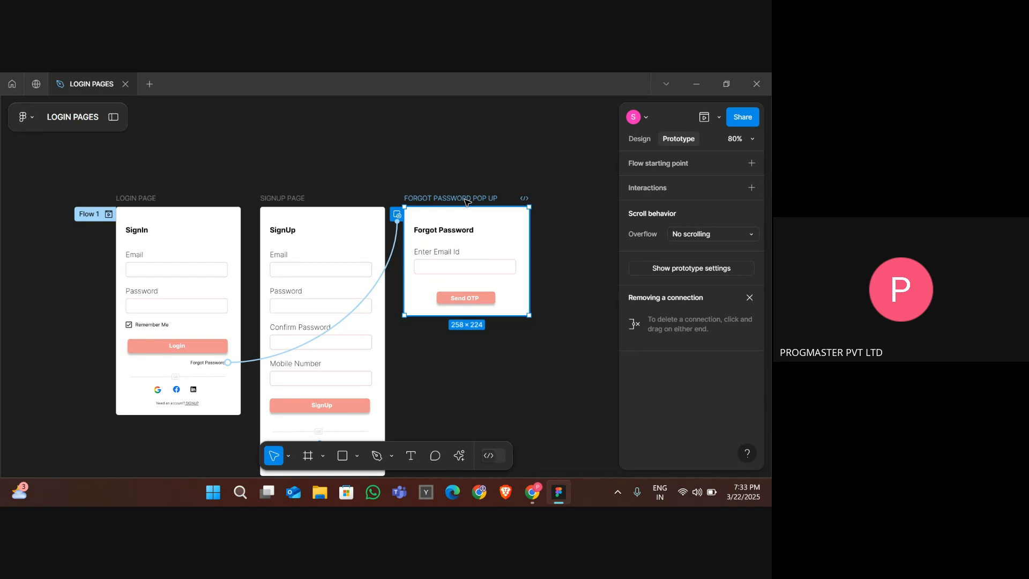
key(ctrl+d)
scroll(592, 300, right, 5)
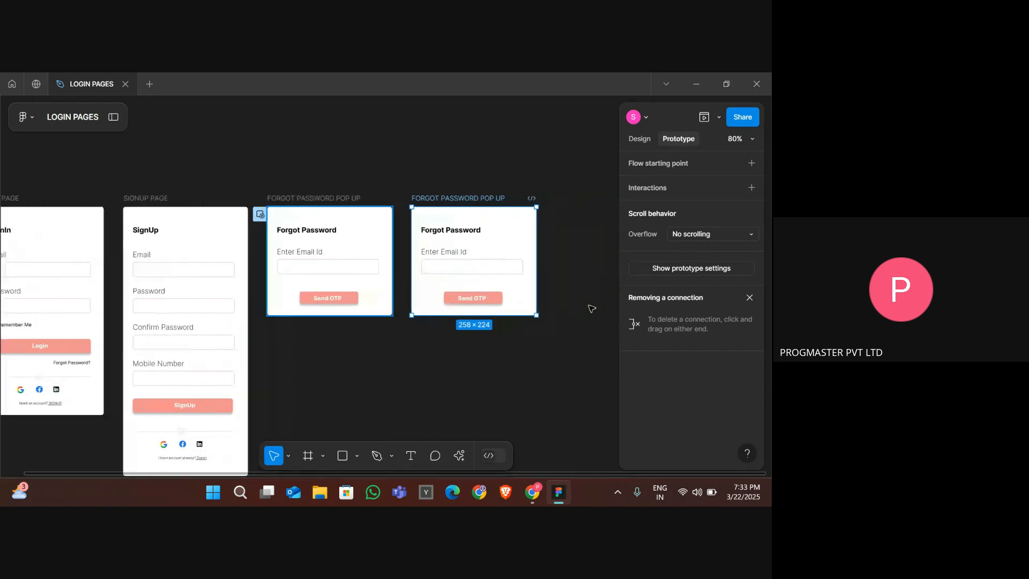
double_click(442, 199)
text(ENT)
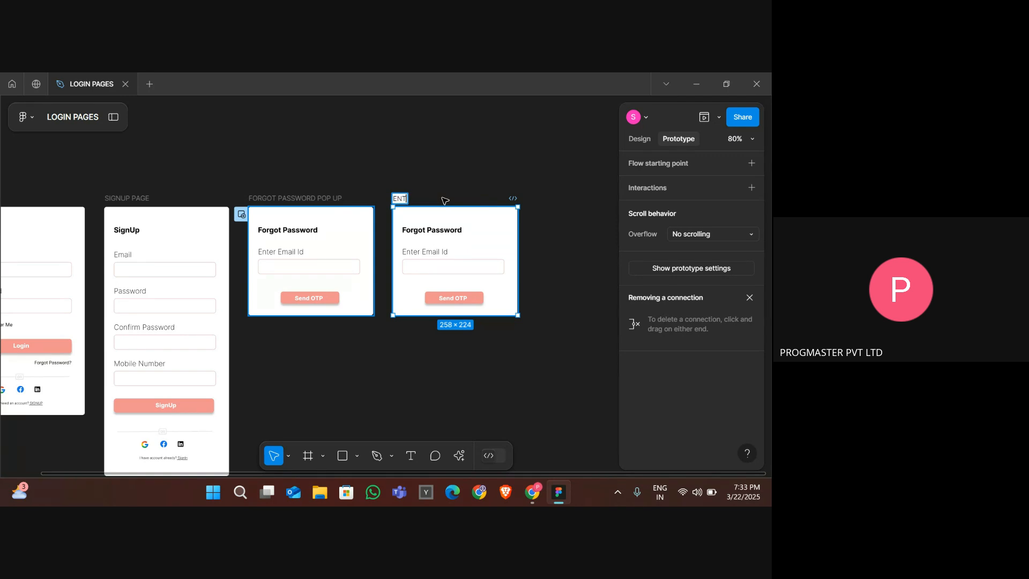
text(ER YOU OTP)
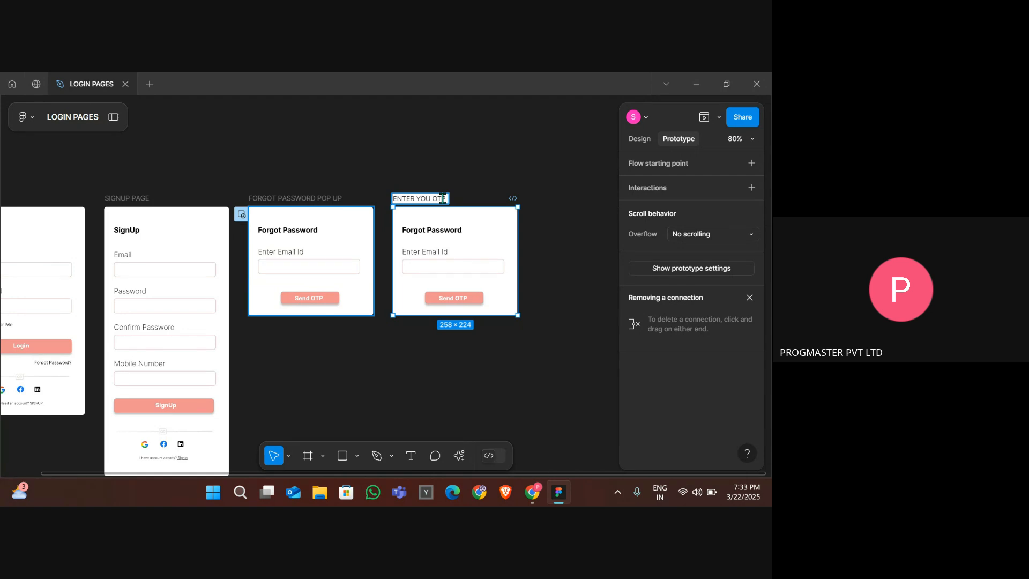
text( POP UP)
key(Return)
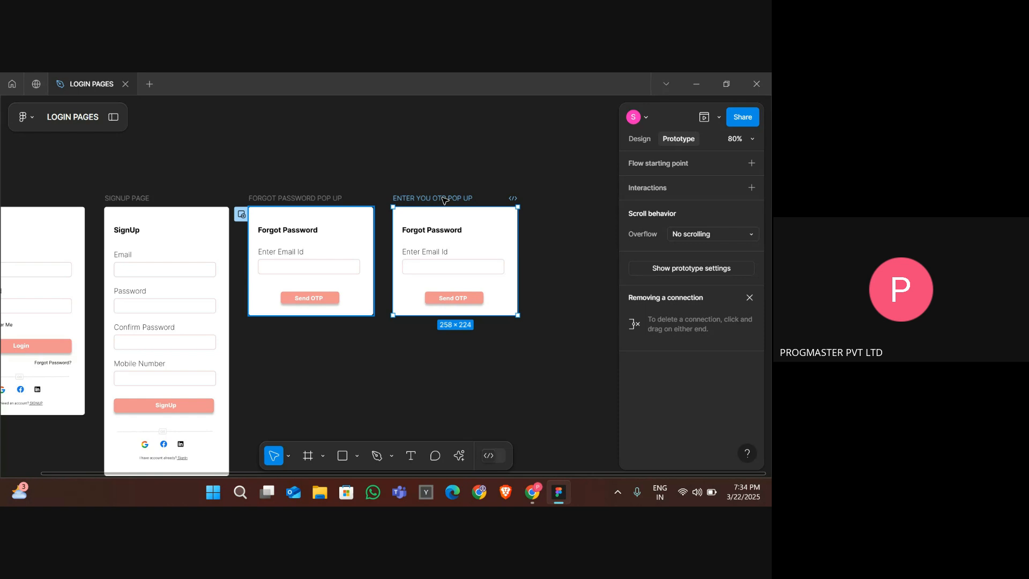
- Change the copied popup's heading to "Enter Your OTP" and its field label to "OTP"
double_click(443, 231)
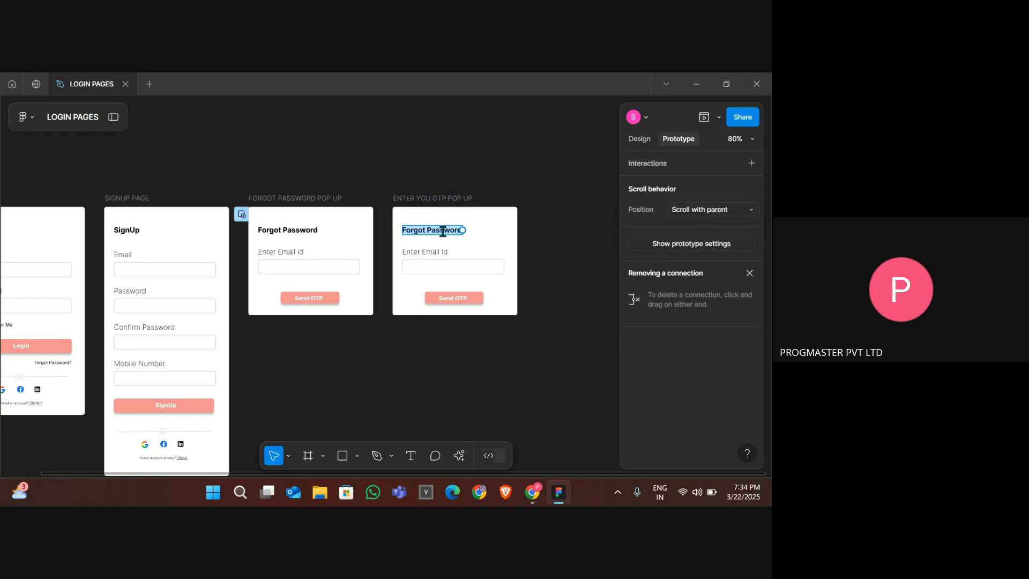
text(E)
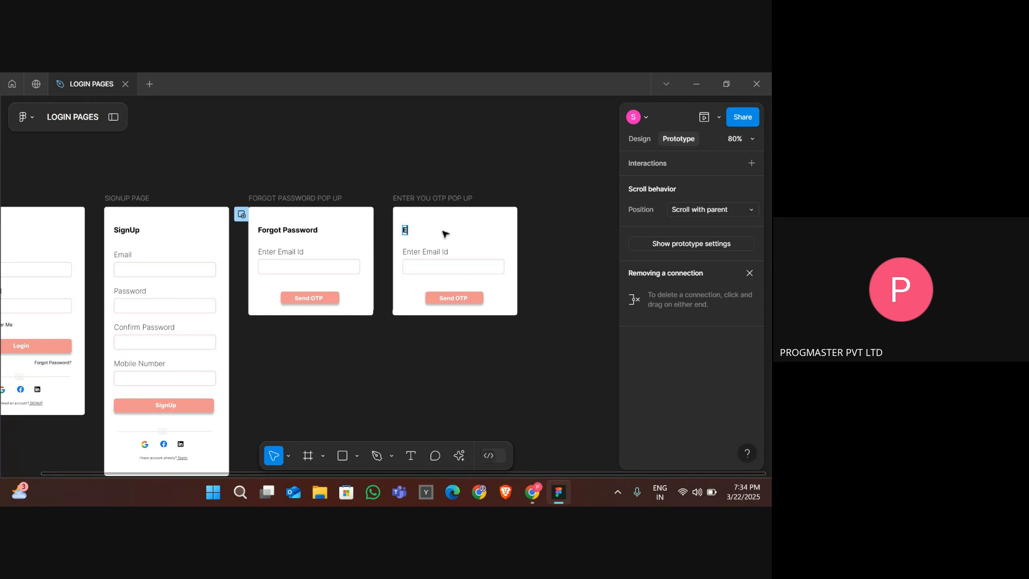
text(nter Your OTP)
key(Return)
key(BackSpace)
click(442, 251)
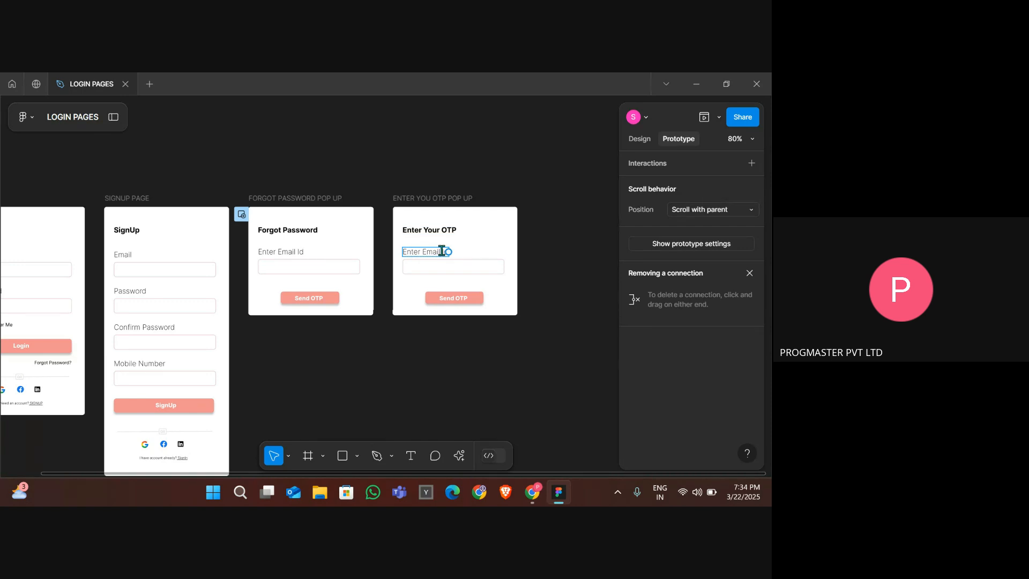
double_click(441, 251)
text(OTP)
key(Escape)
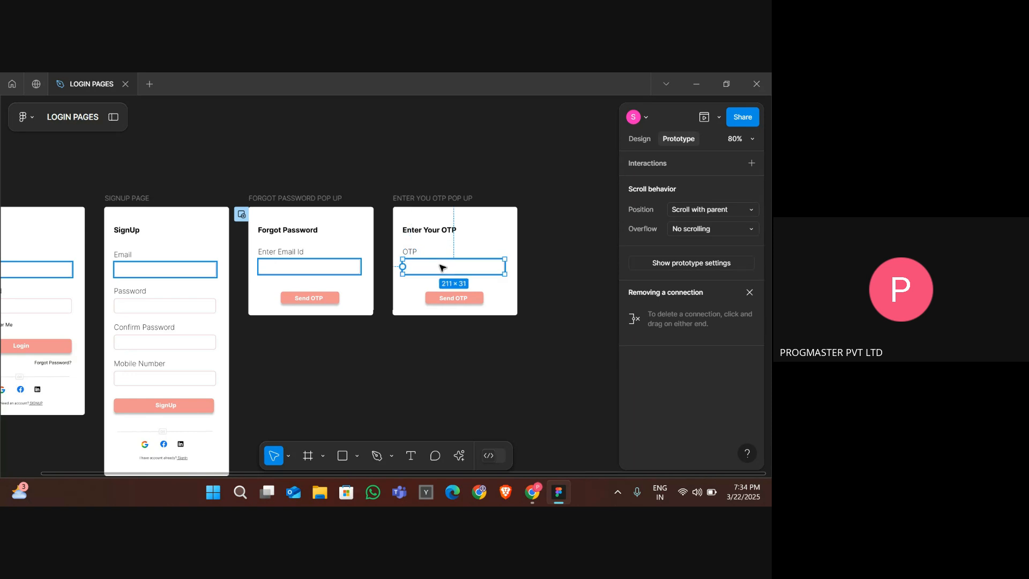
- Shrink the OTP input field to a small box about 29 × 31 px
click(541, 276)
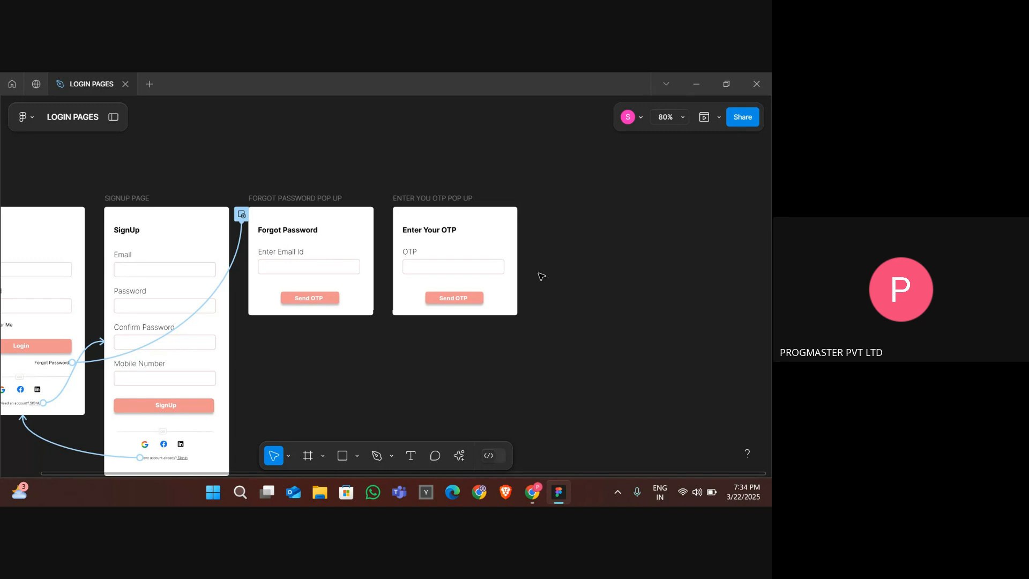
click(489, 267)
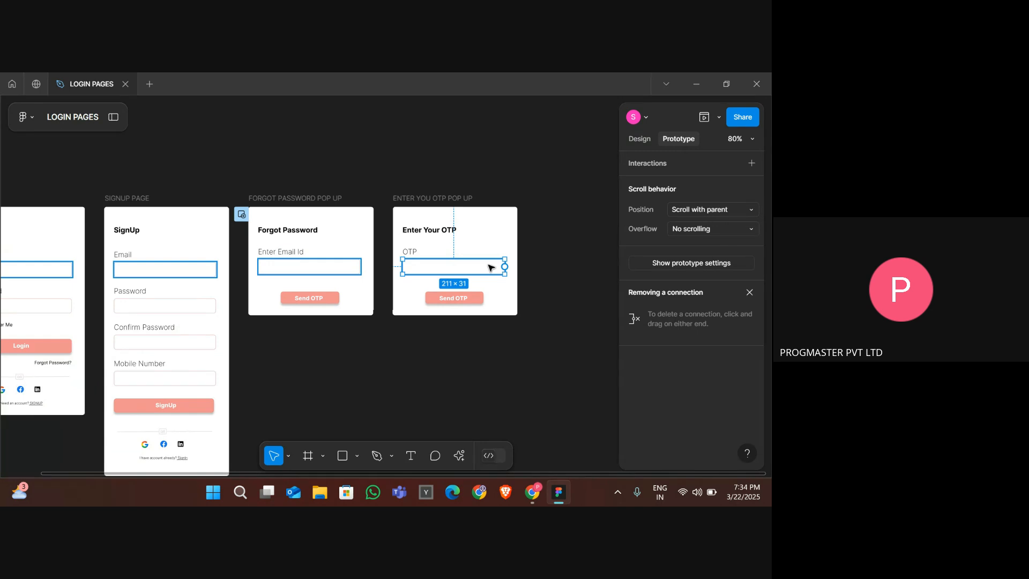
click(534, 277)
click(492, 270)
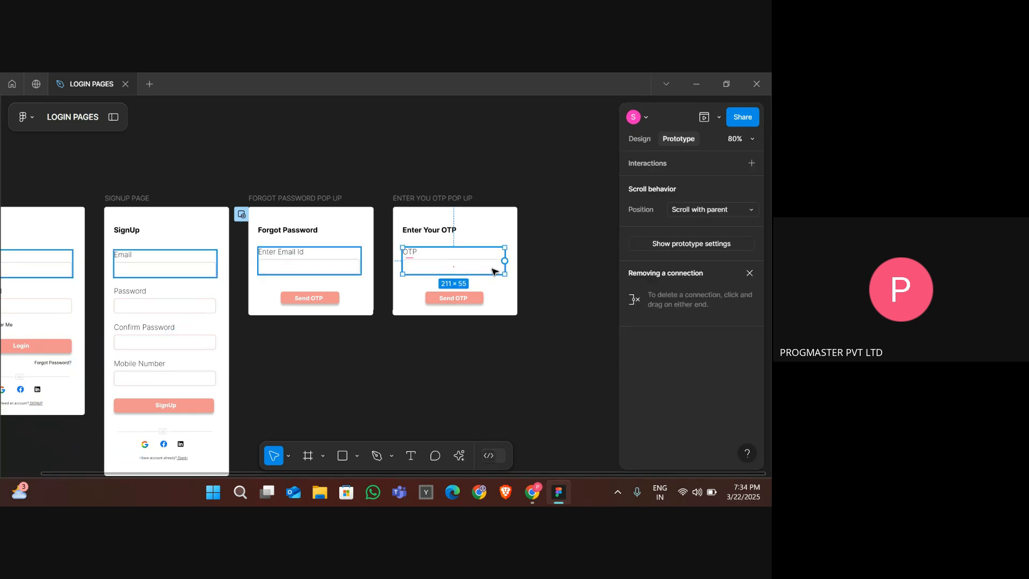
click(633, 140)
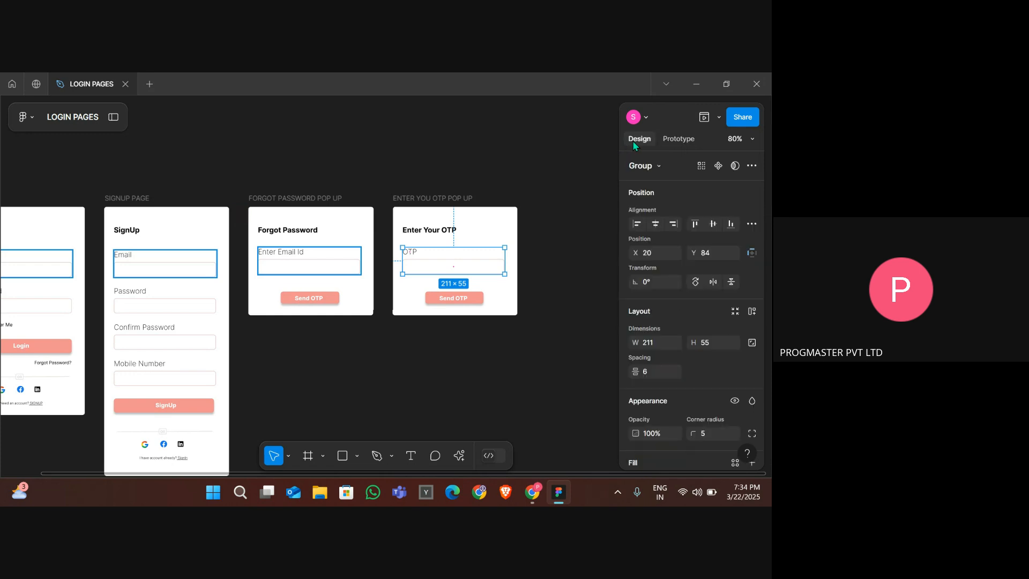
double_click(478, 269)
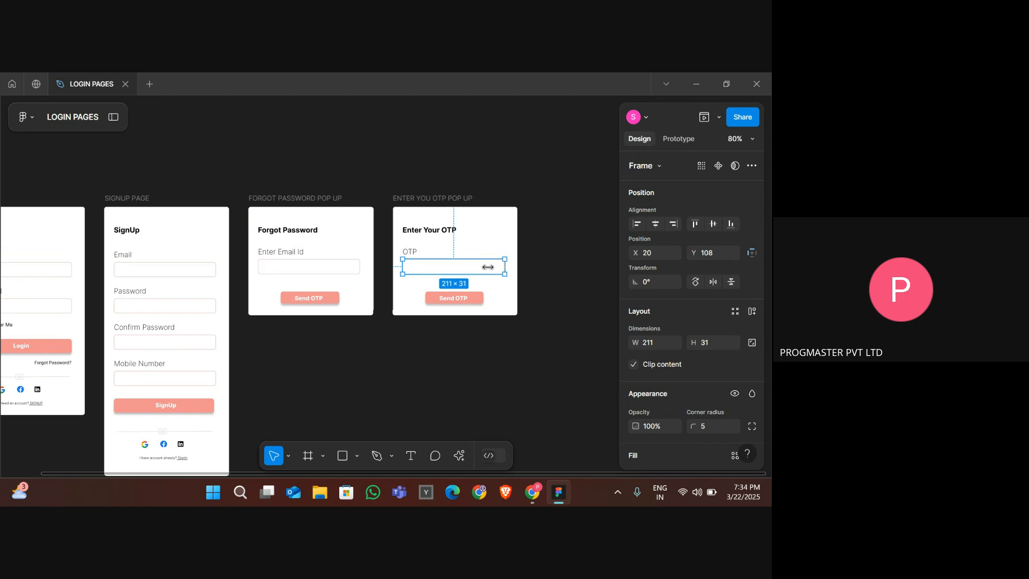
drag(504, 267, 414, 273)
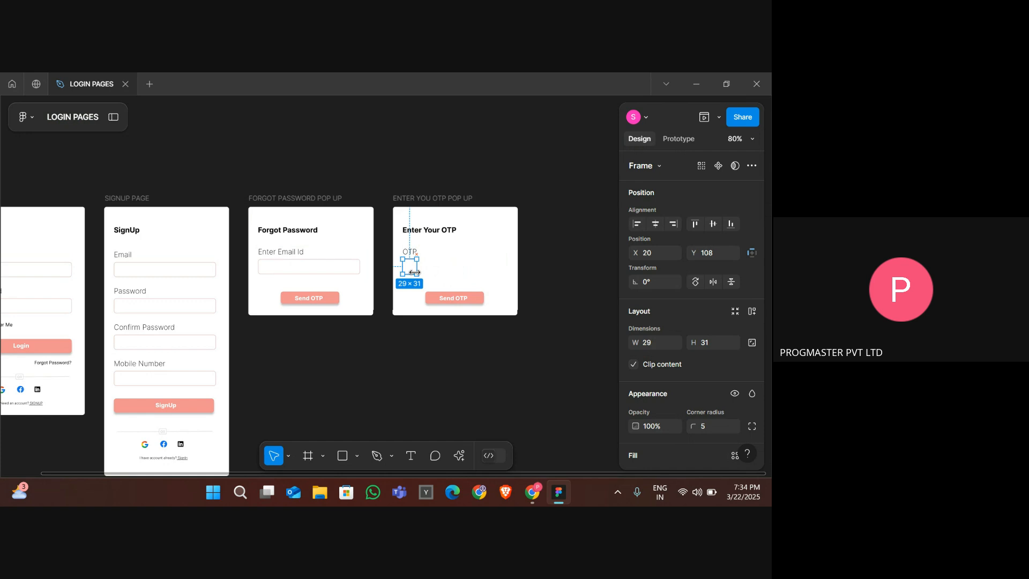
click(426, 272)
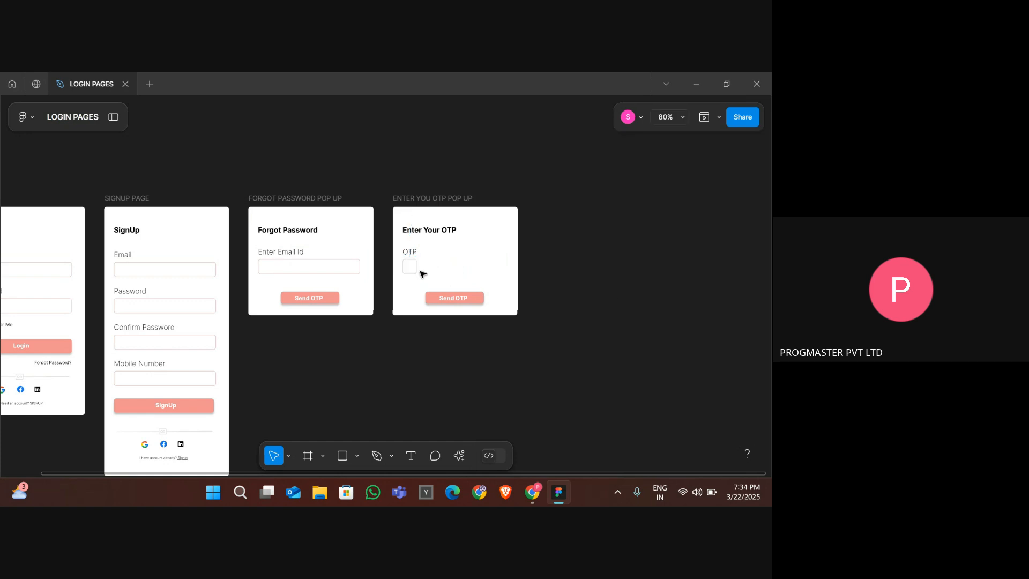
- Duplicate the OTP box along the row to make five evenly spaced OTP boxes
click(413, 271)
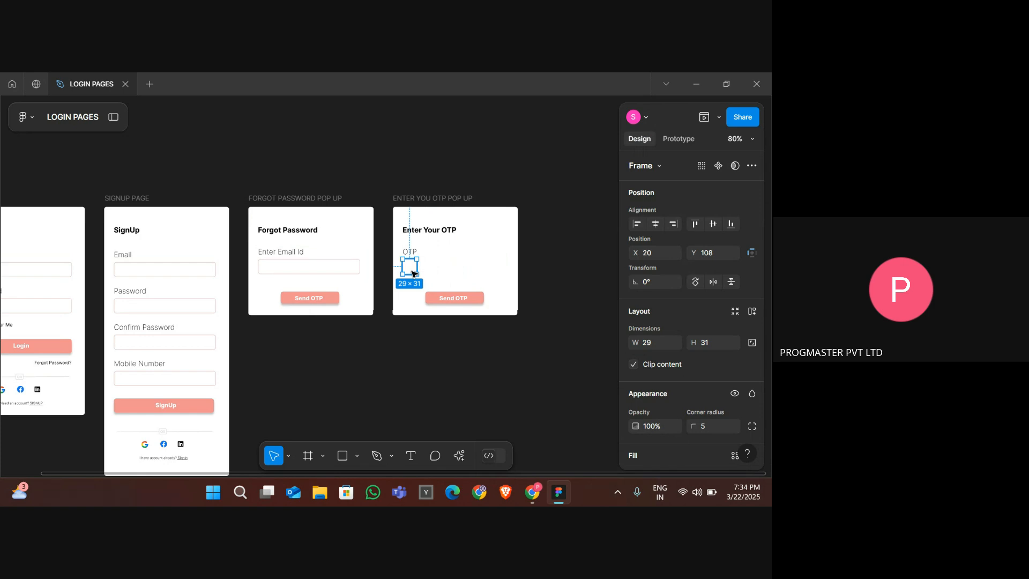
drag(412, 273, 430, 272)
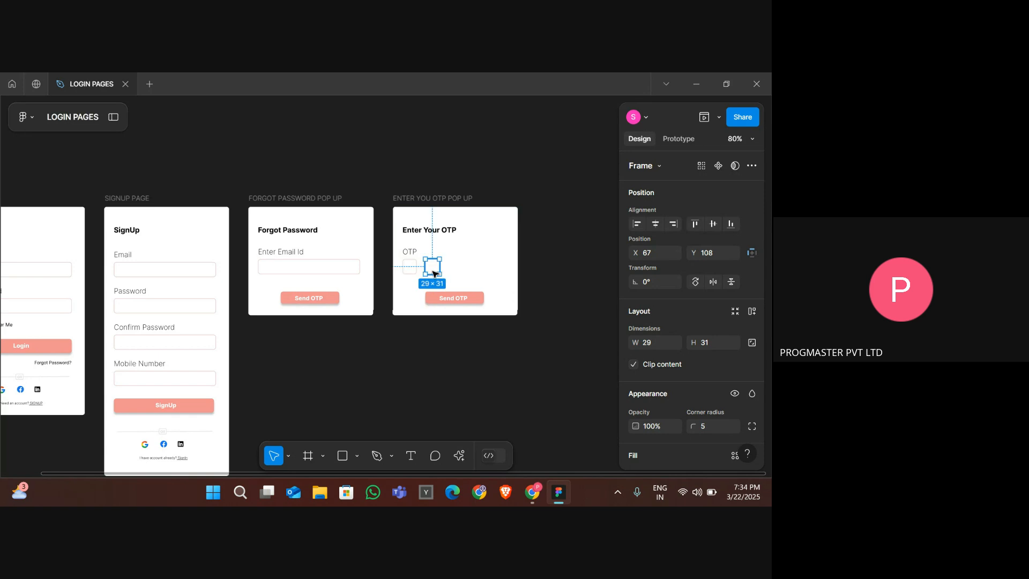
key(ctrl+v)
drag(411, 271, 486, 267)
key(ctrl+z)
key(Up)
click(533, 273)
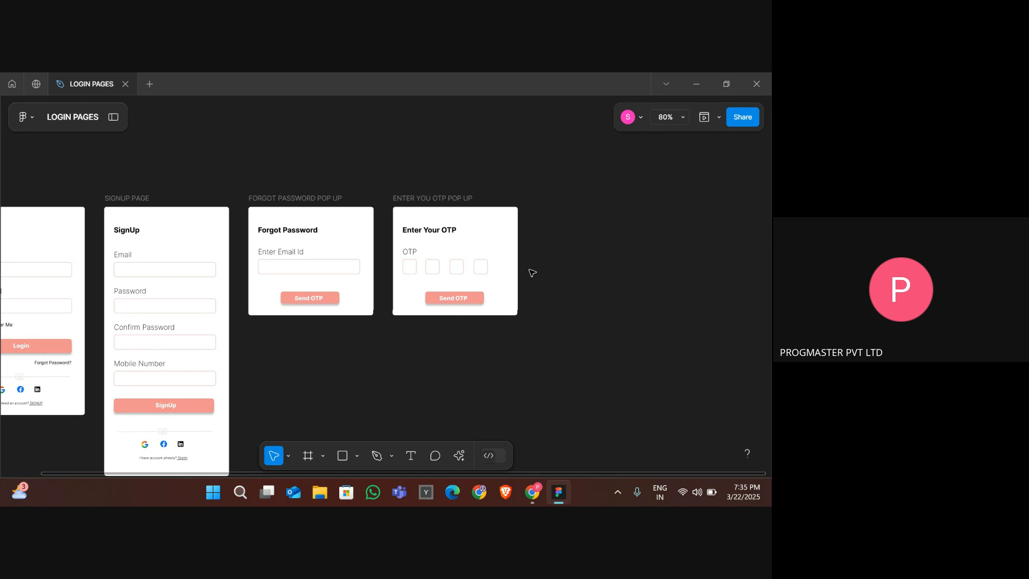
click(480, 271)
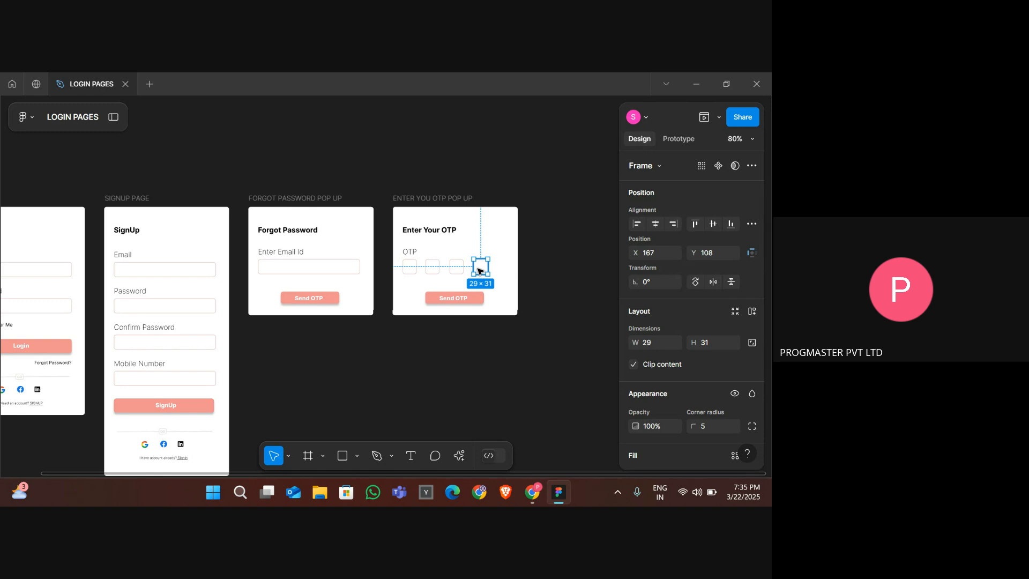
drag(480, 270, 506, 270)
click(570, 299)
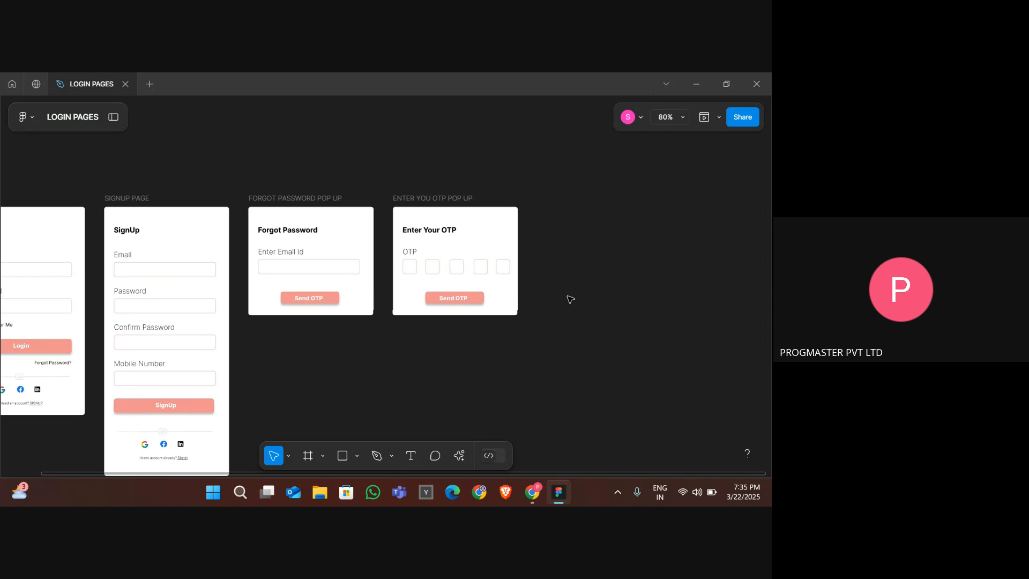
- Change the OTP popup's button text to "Submit OTP"
double_click(450, 302)
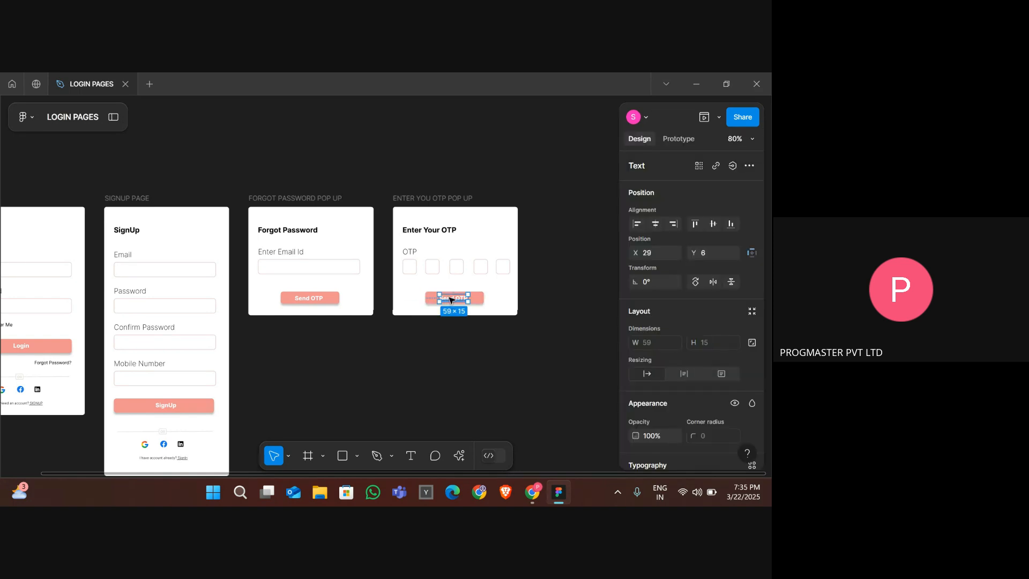
double_click(450, 298)
text(Submit)
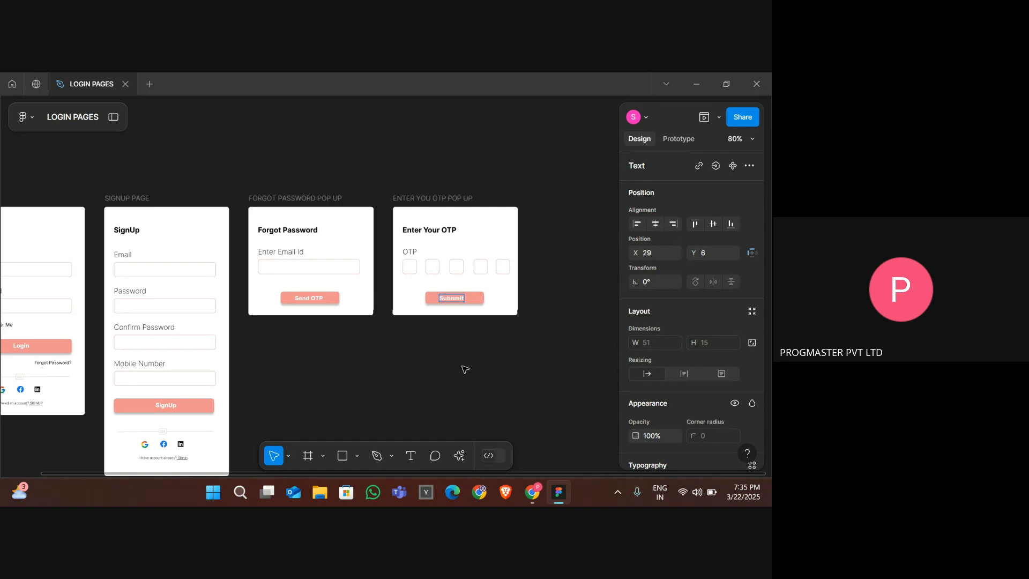
key(BackSpace)
key(BackSpace)
key(BackSpace)
text(mit OTP)
key(Escape)
click(461, 384)
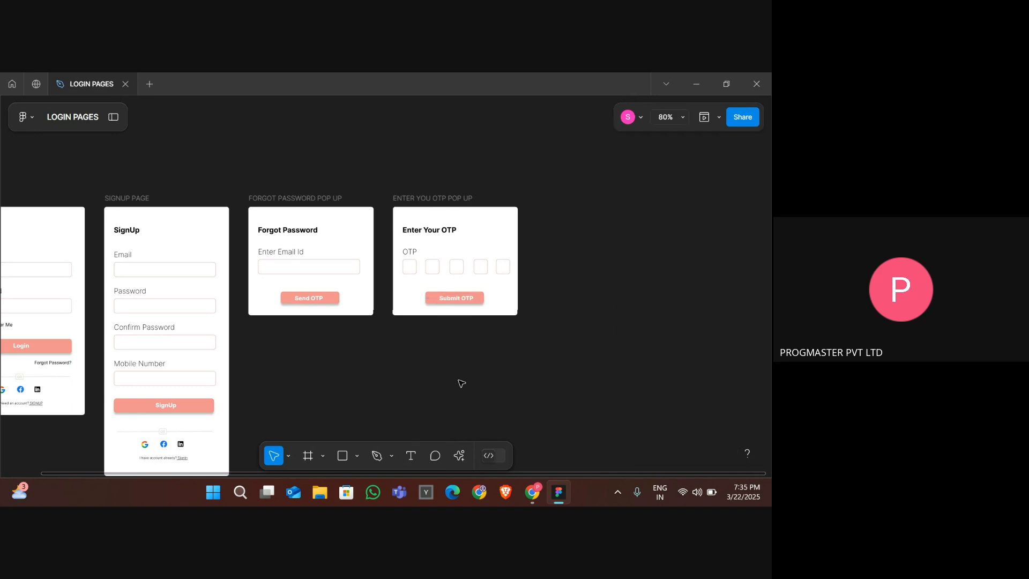
- Narrow the email field in the forgot password popup to about 24 px wide and duplicate it beside the original
scroll(461, 383, down, 3)
scroll(461, 383, down, 3)
scroll(461, 383, down, 1)
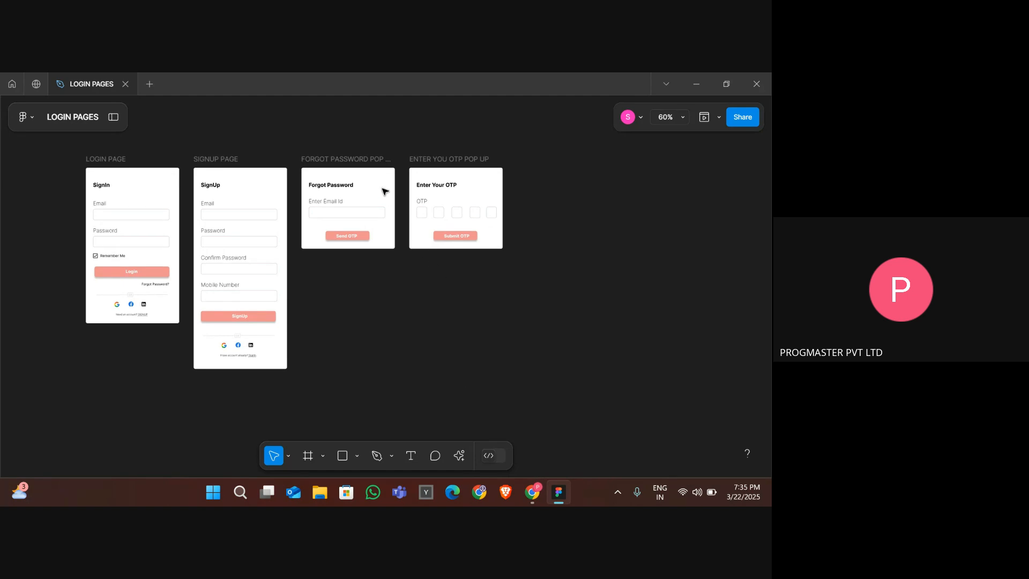
click(362, 159)
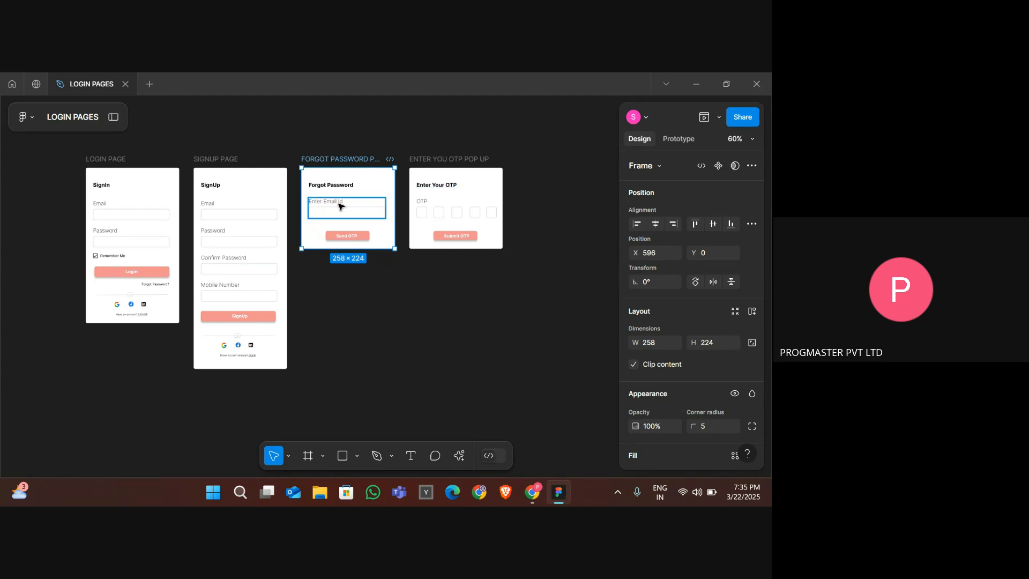
scroll(338, 206, up, 3)
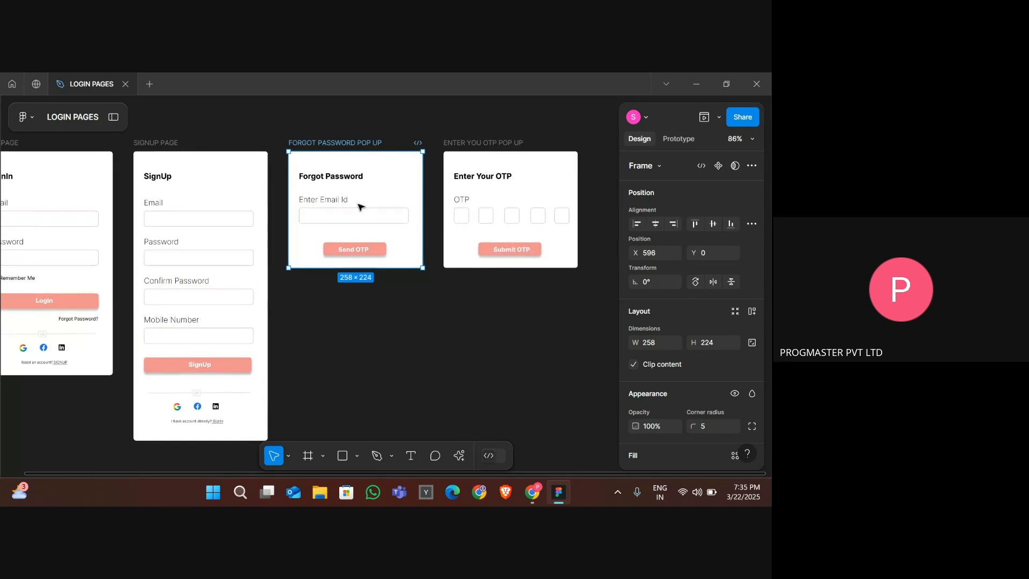
click(484, 218)
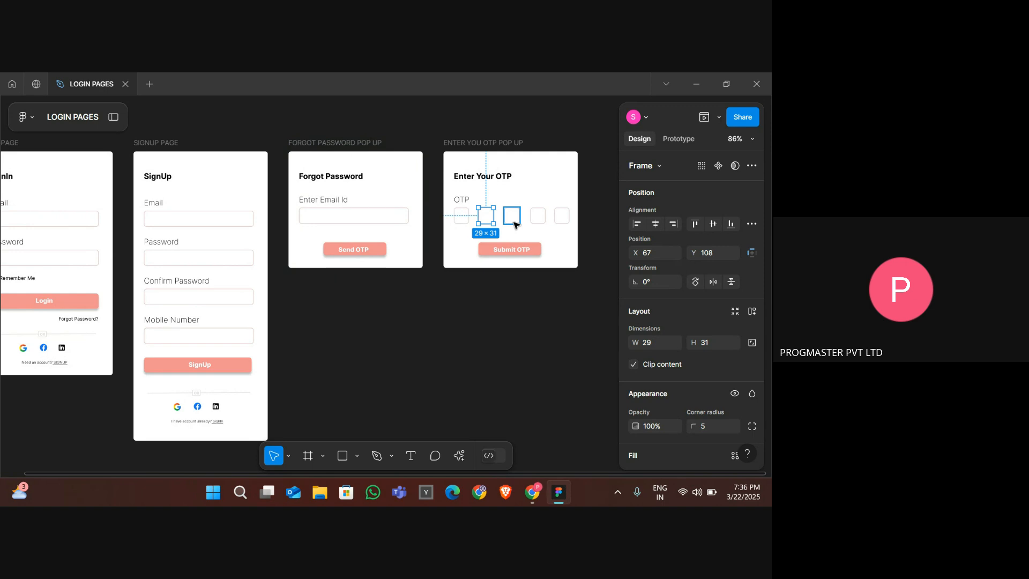
click(409, 222)
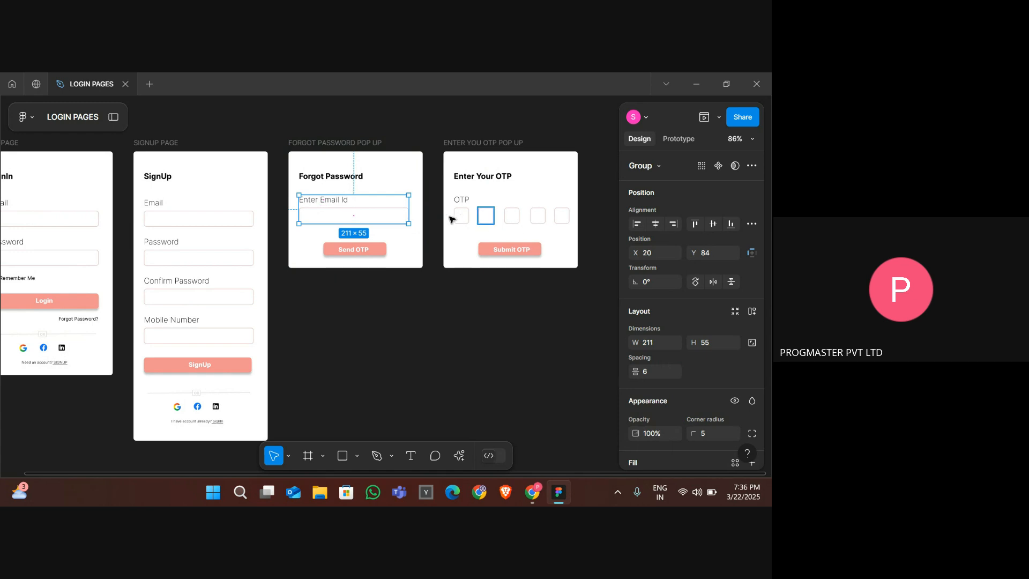
double_click(387, 219)
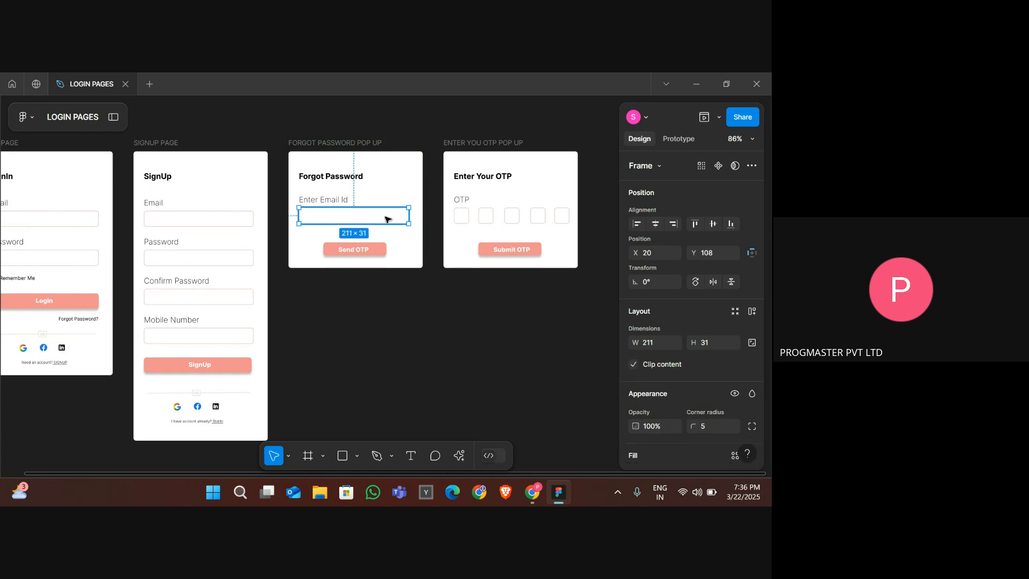
drag(408, 216, 312, 215)
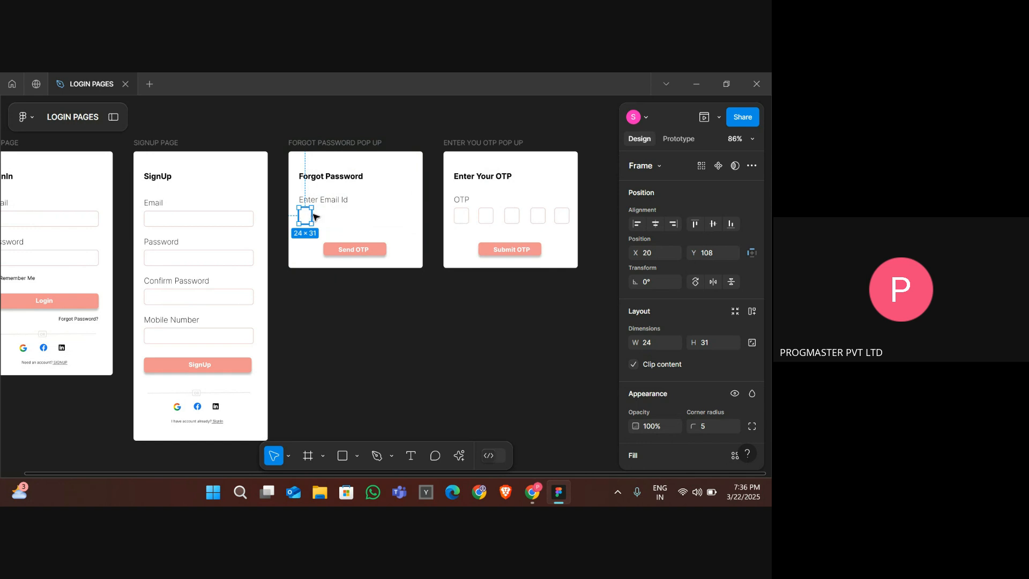
drag(312, 217, 324, 219)
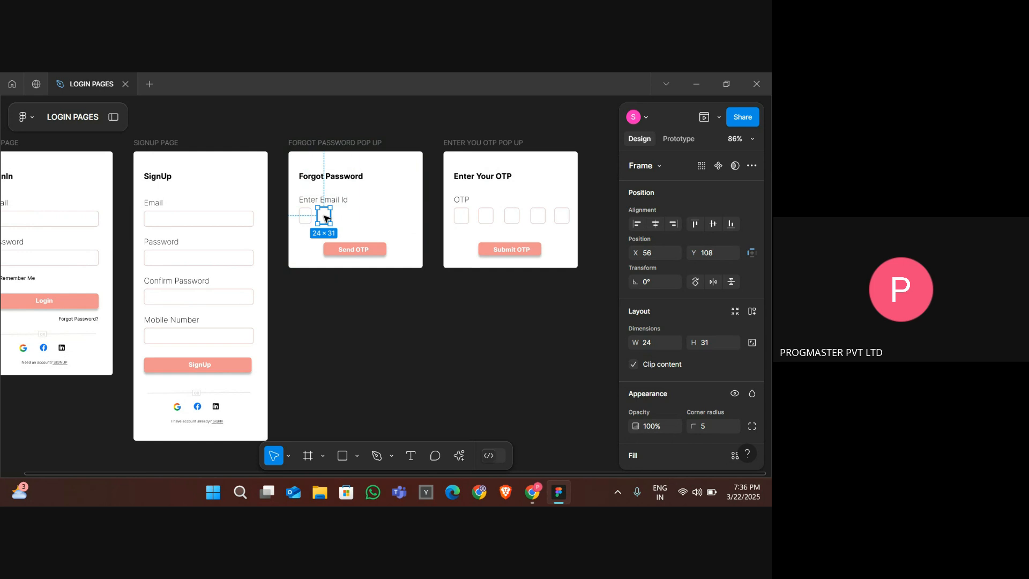
click(354, 218)
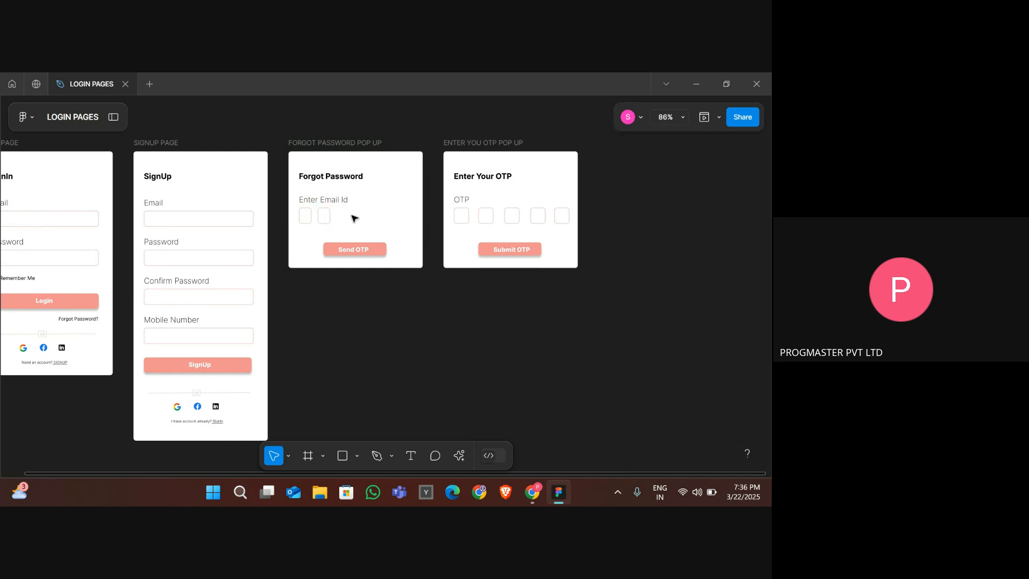
- Undo the narrowing and duplication of the email field in the forgot password popup
key(ctrl+z)
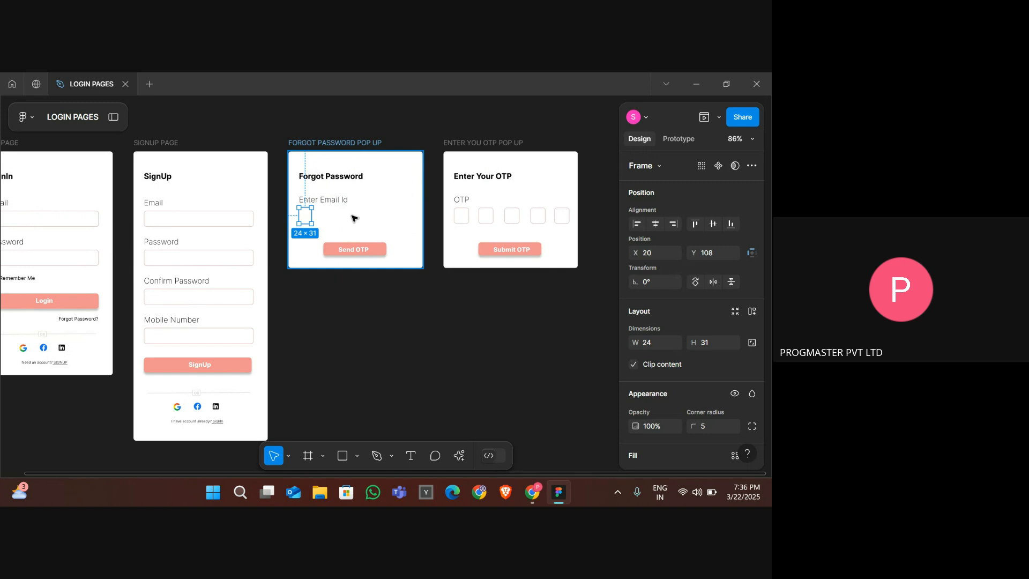
key(ctrl+z)
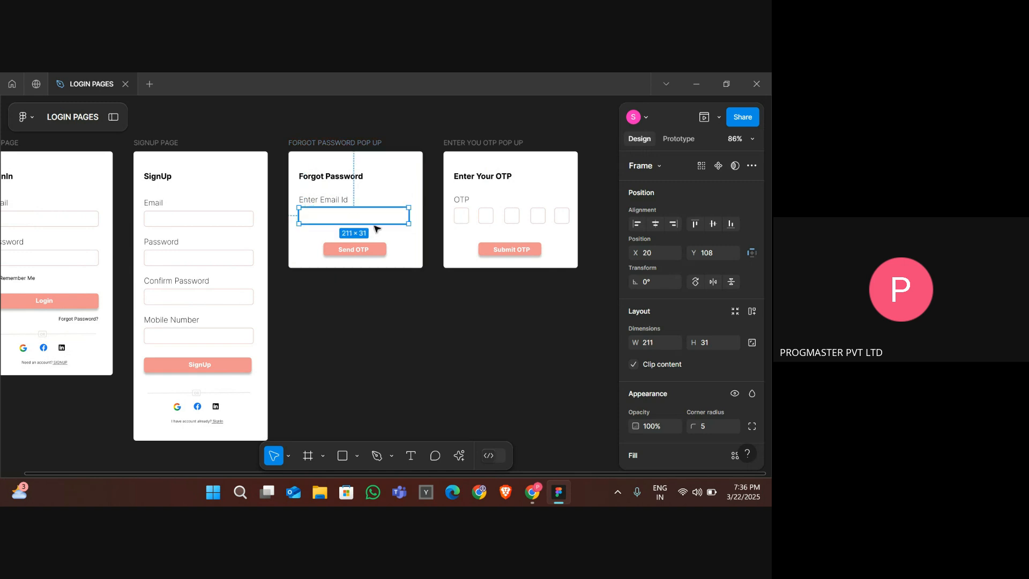
click(453, 306)
scroll(453, 306, down, 3)
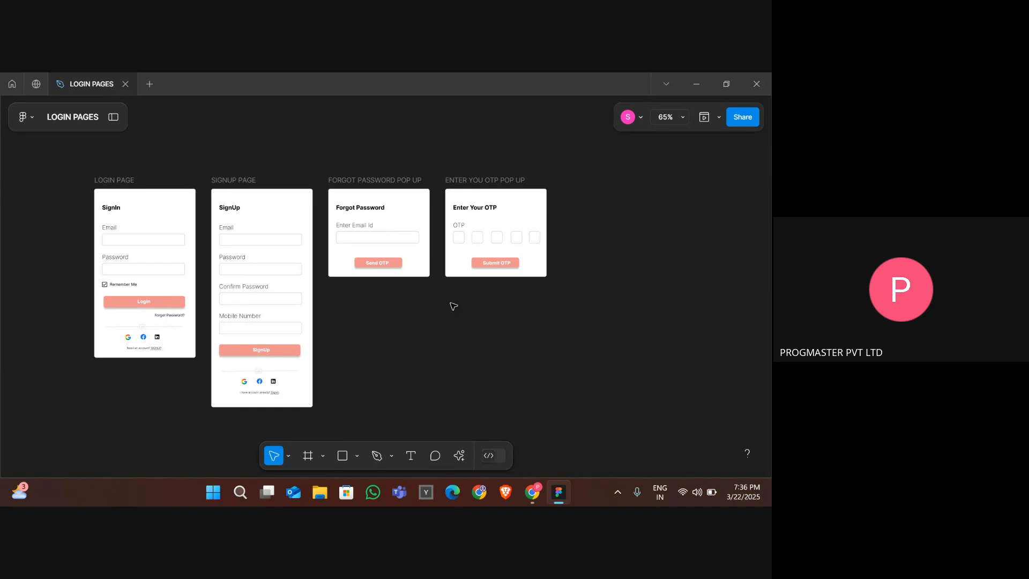
click(487, 265)
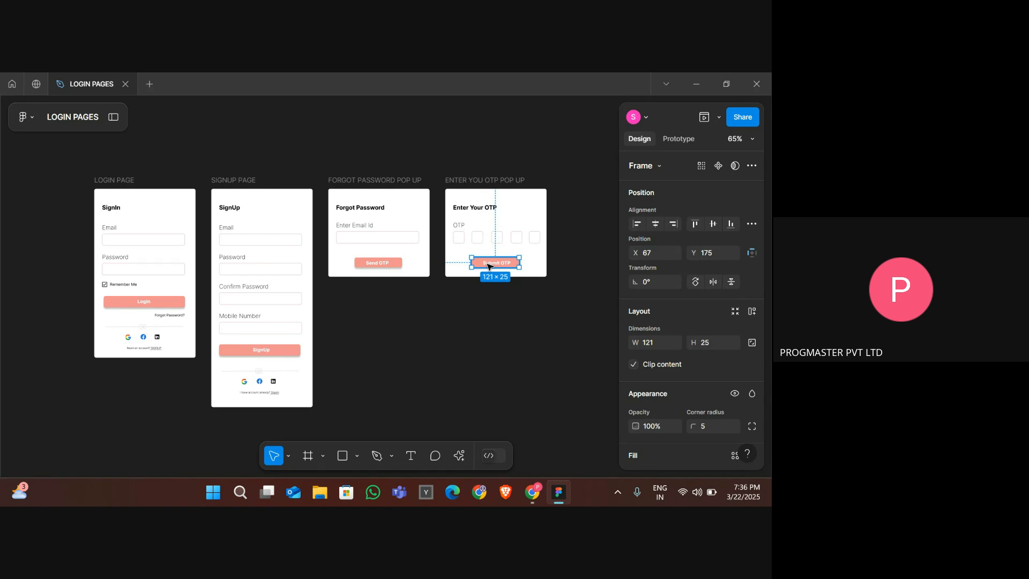
scroll(488, 265, up, 5)
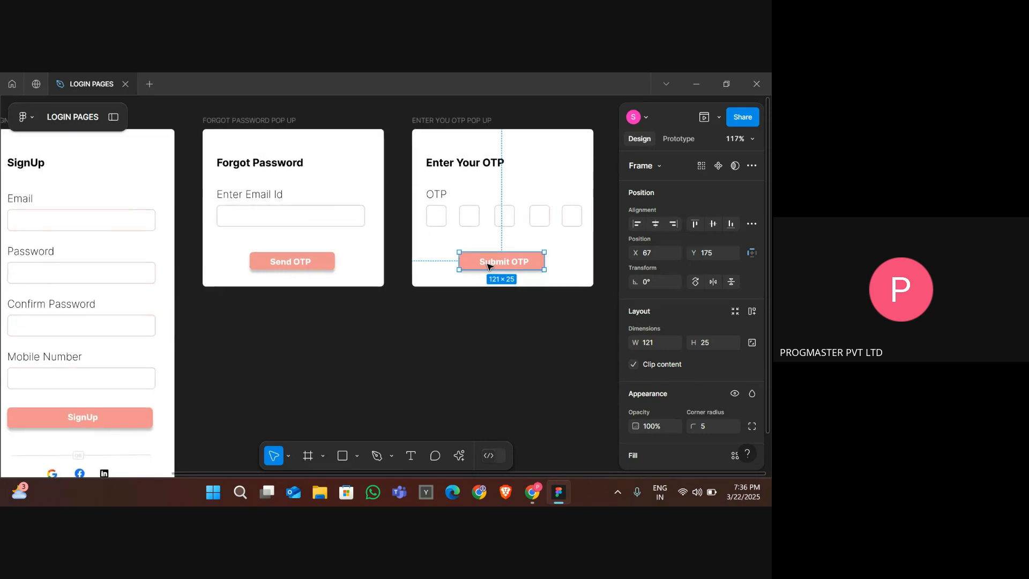
click(303, 271)
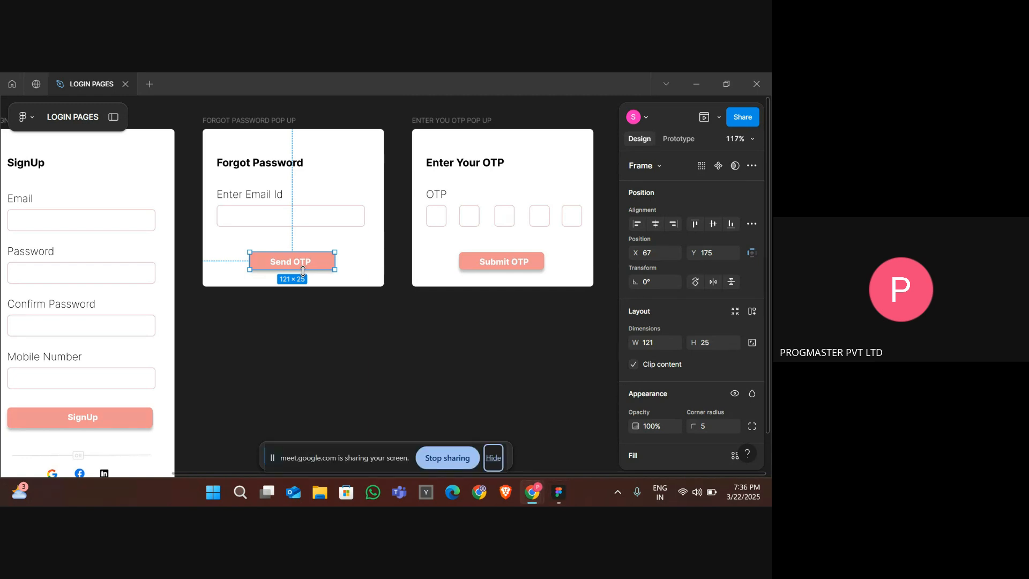
key(alt+Tab)
key(alt+Tab)
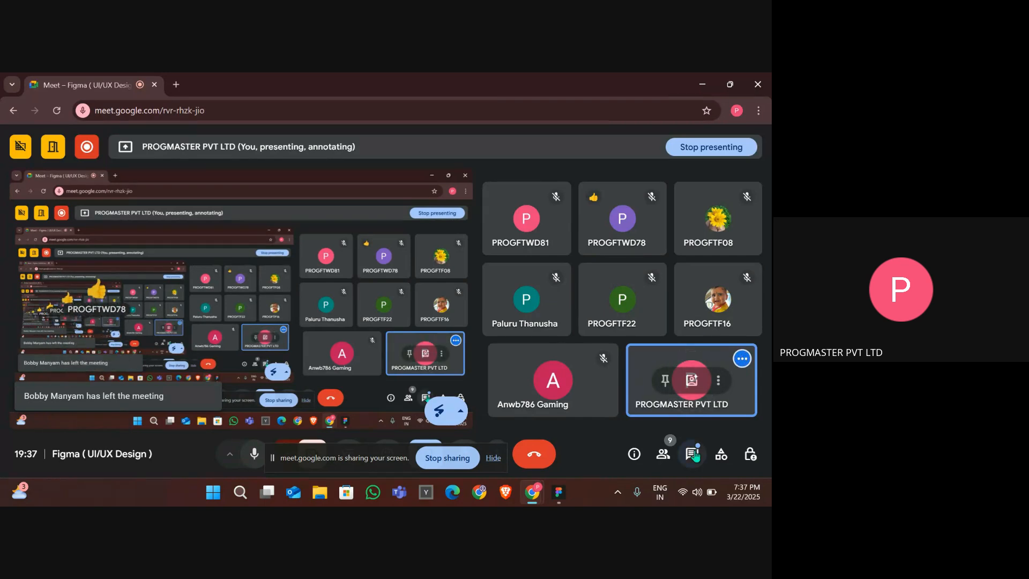
click(693, 455)
key(Escape)
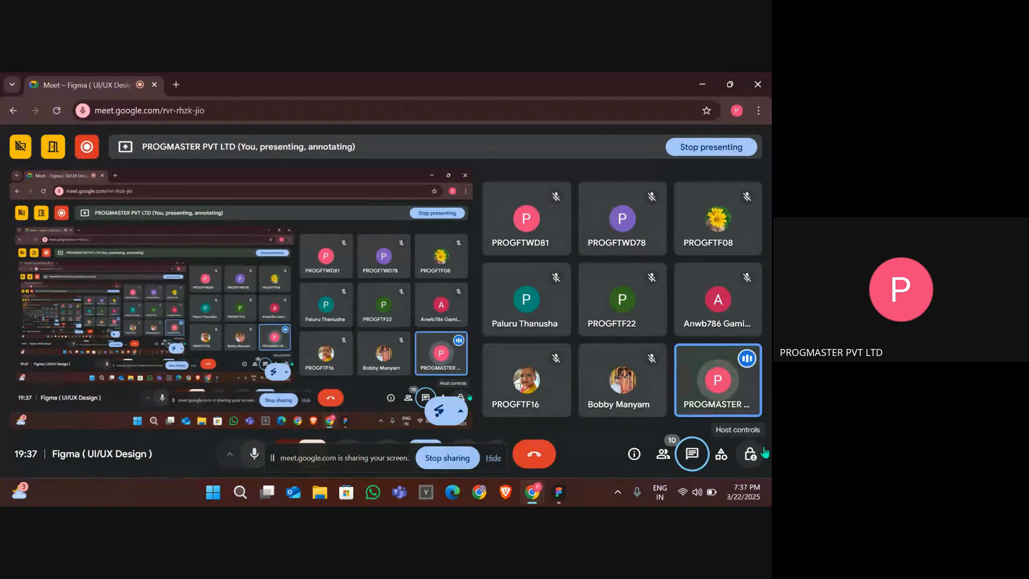
key(alt+Tab)
key(alt+Tab)
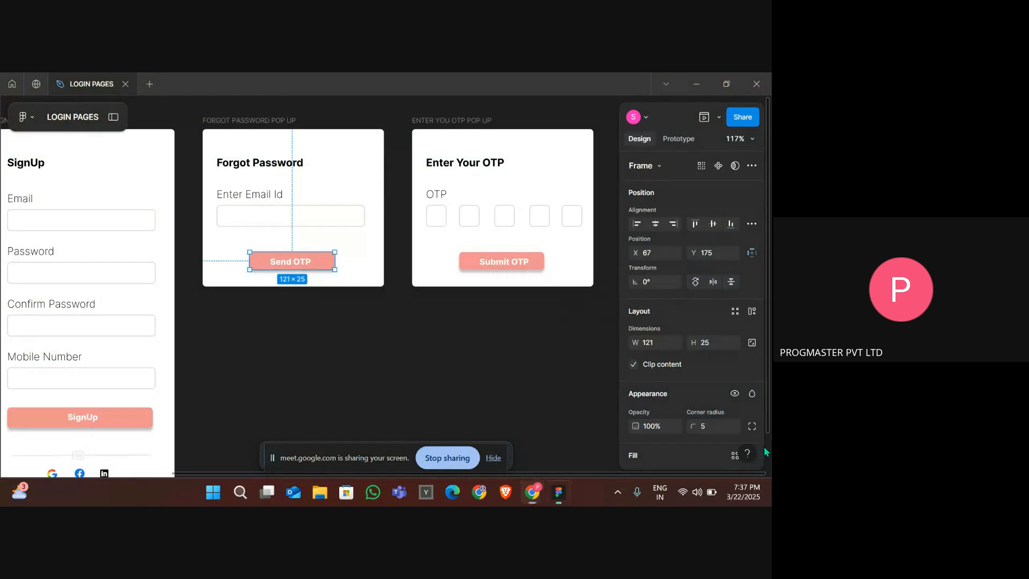
- Duplicate the Enter Your OTP popup frame beside the original
click(358, 350)
scroll(358, 350, down, 5)
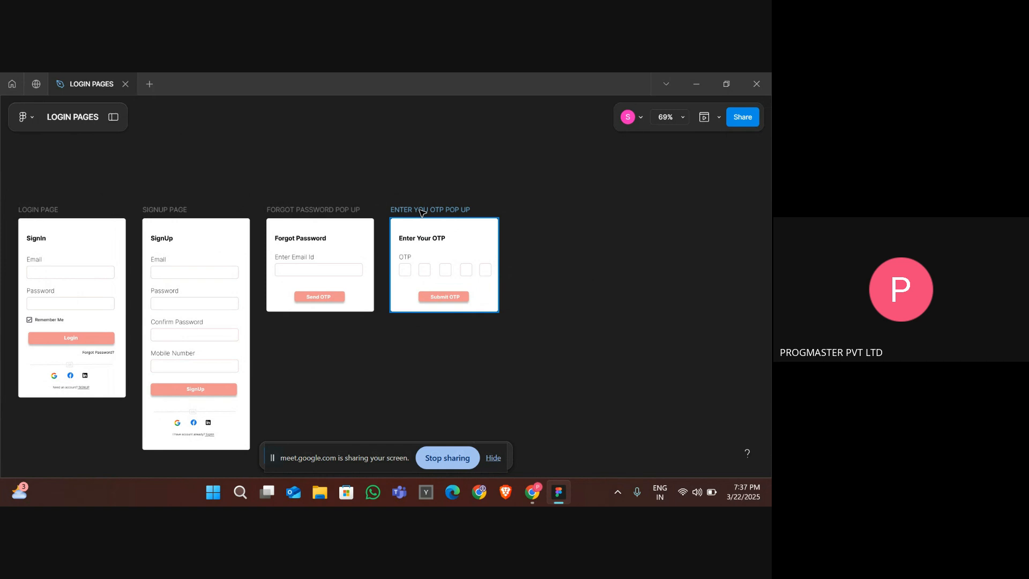
click(421, 212)
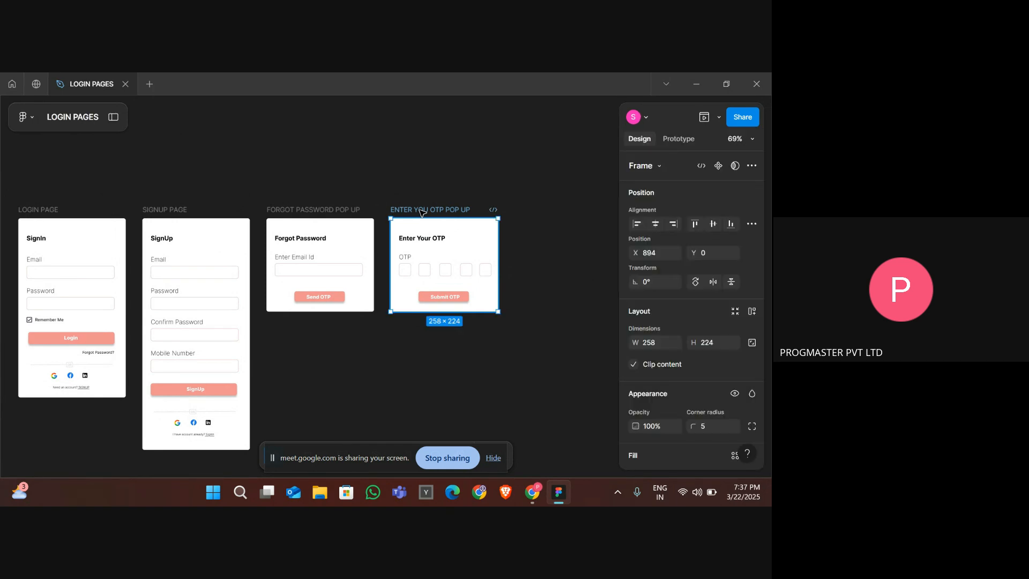
key(ctrl+d)
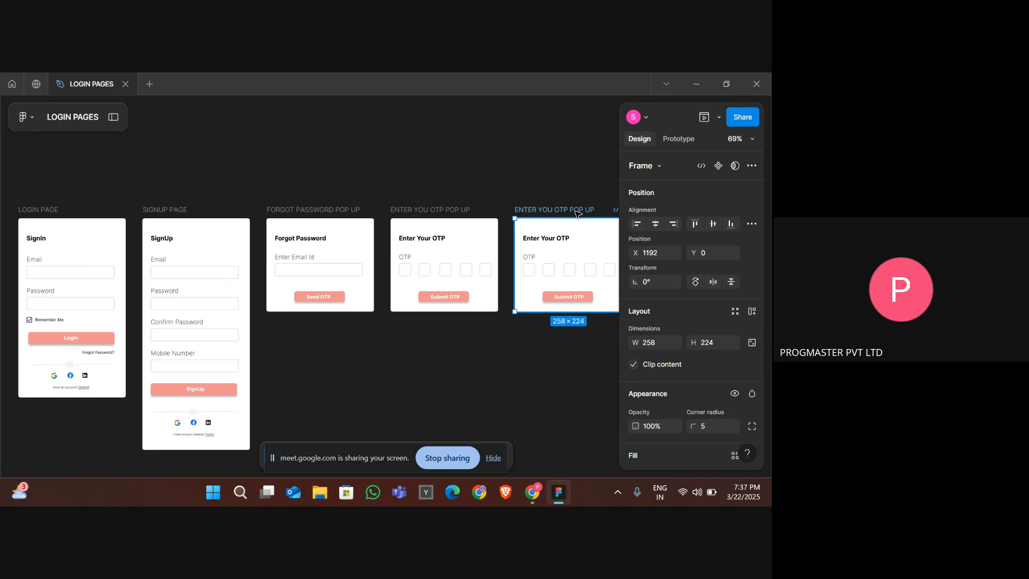
- Delete all the contents of the duplicated OTP popup frame, leaving it empty
scroll(575, 213, right, 4)
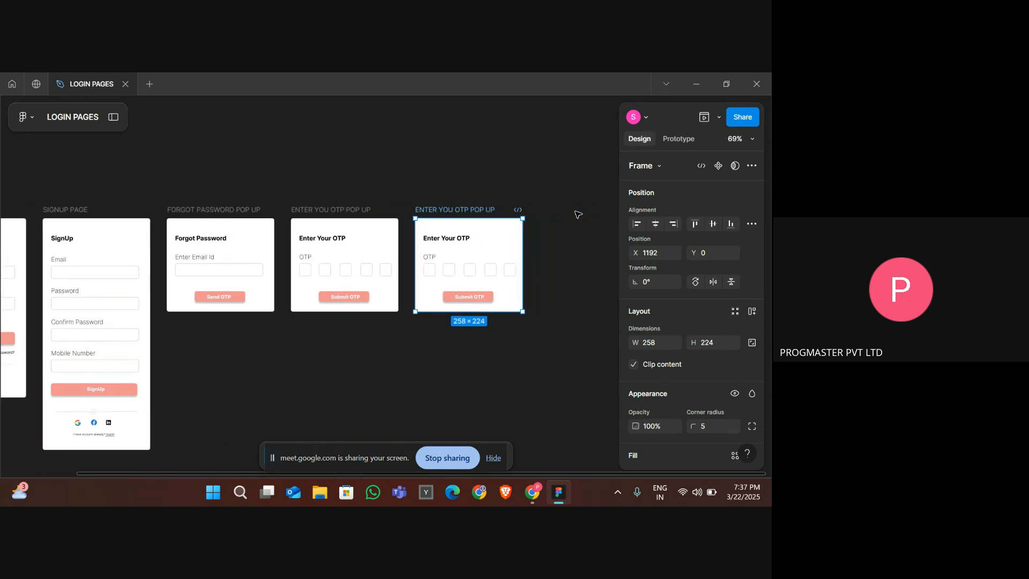
click(459, 241)
click(502, 296)
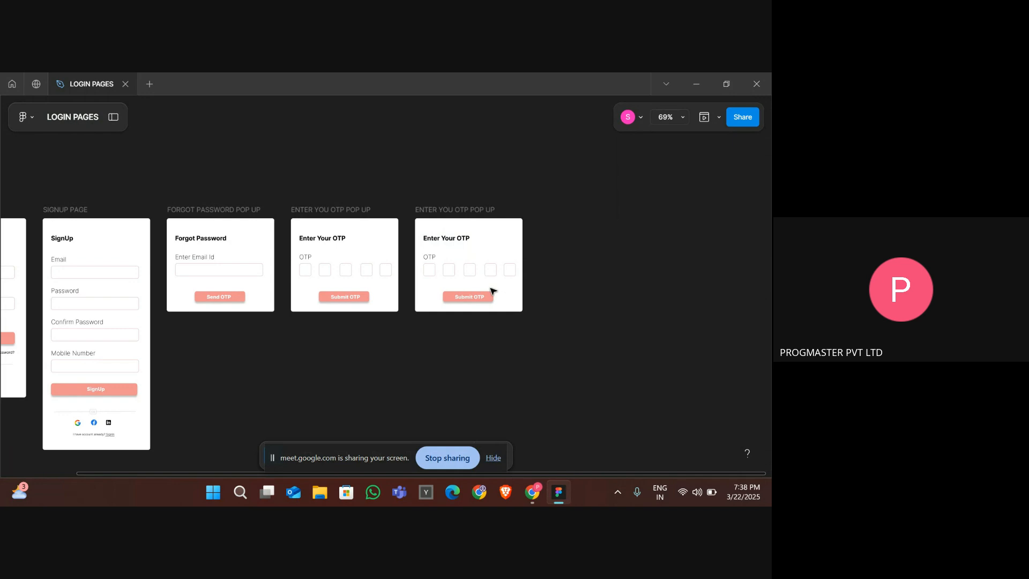
drag(503, 298, 417, 236)
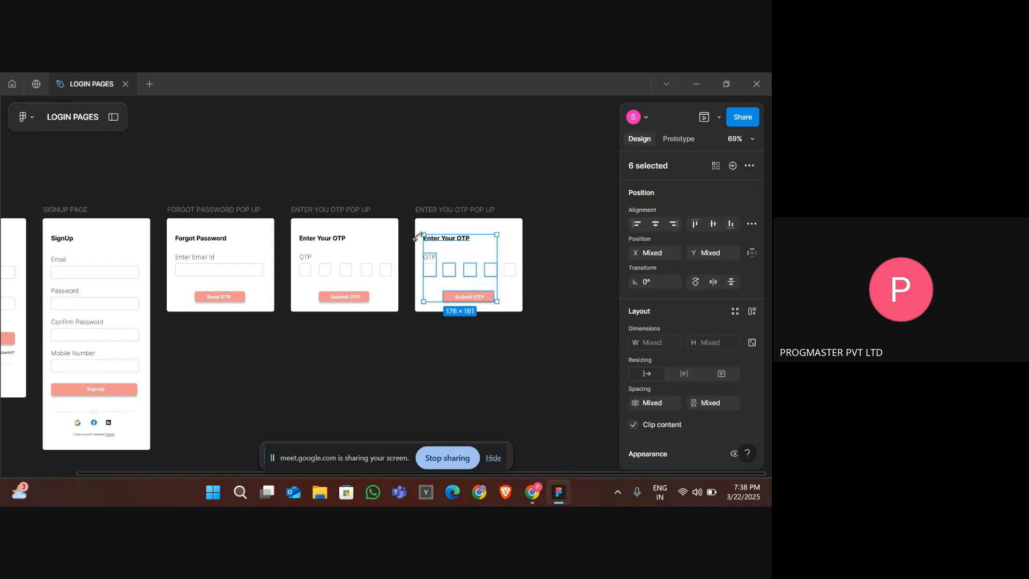
key(Delete)
drag(475, 258, 513, 278)
key(Delete)
click(513, 277)
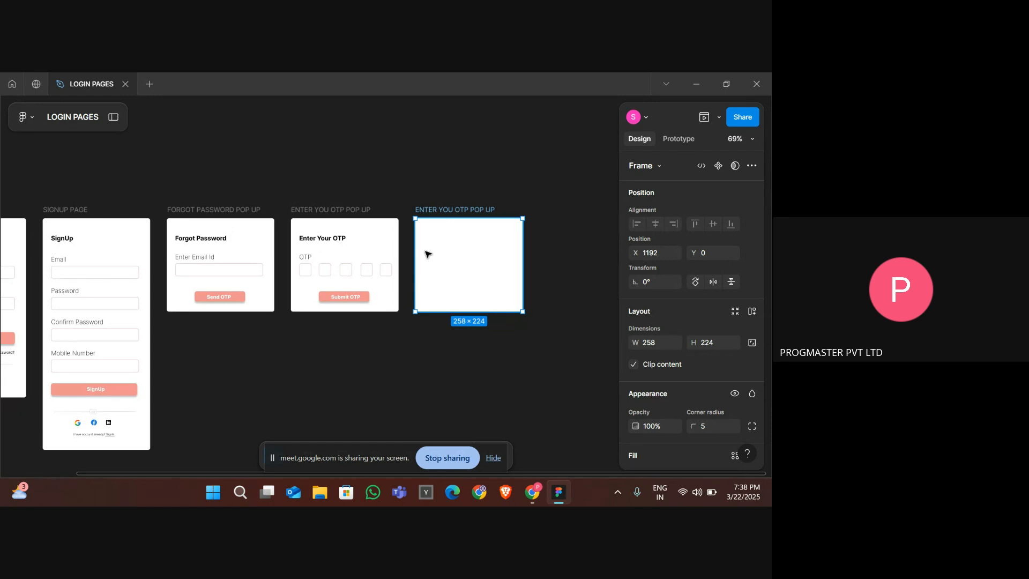
click(493, 458)
- Add a text label reading "OTP SENT SUCCUESSFULLY" inside the empty duplicated frame
click(418, 457)
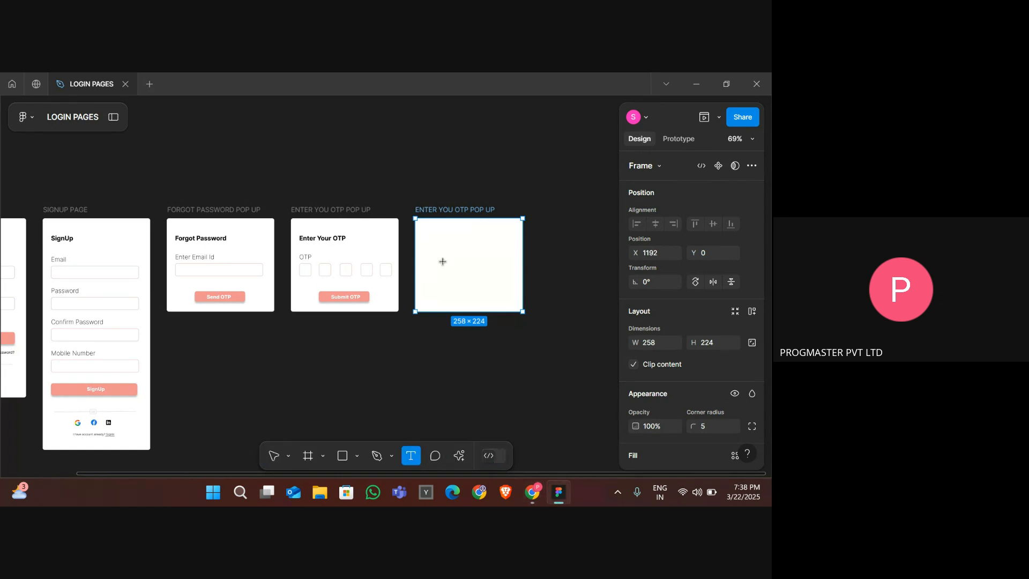
click(443, 259)
text(OTP)
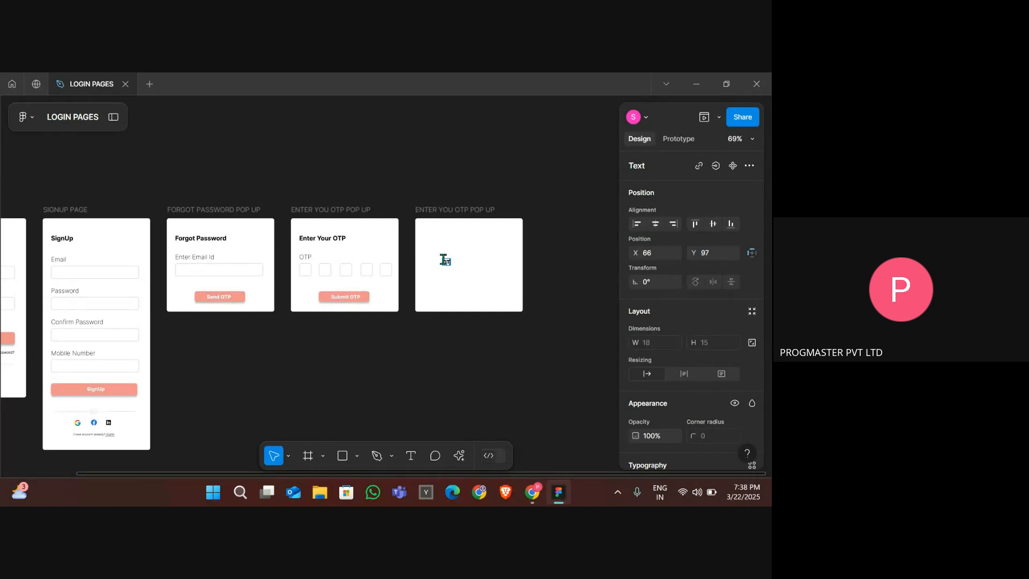
text( SENT SUCCUESSFULLY)
key(Escape)
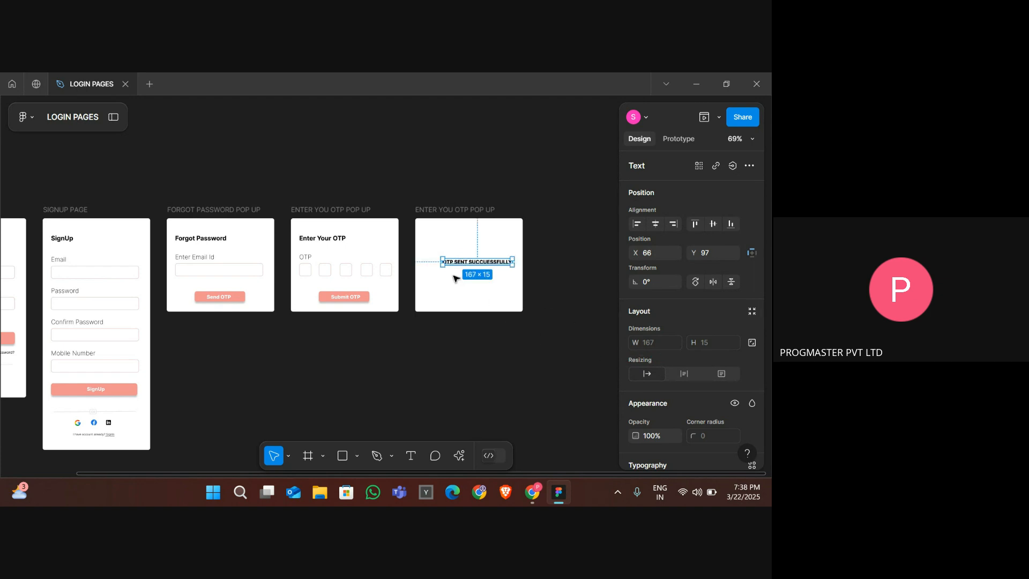
- Set the label's font to Inria Serif Bold at size 20
scroll(670, 330, down, 3)
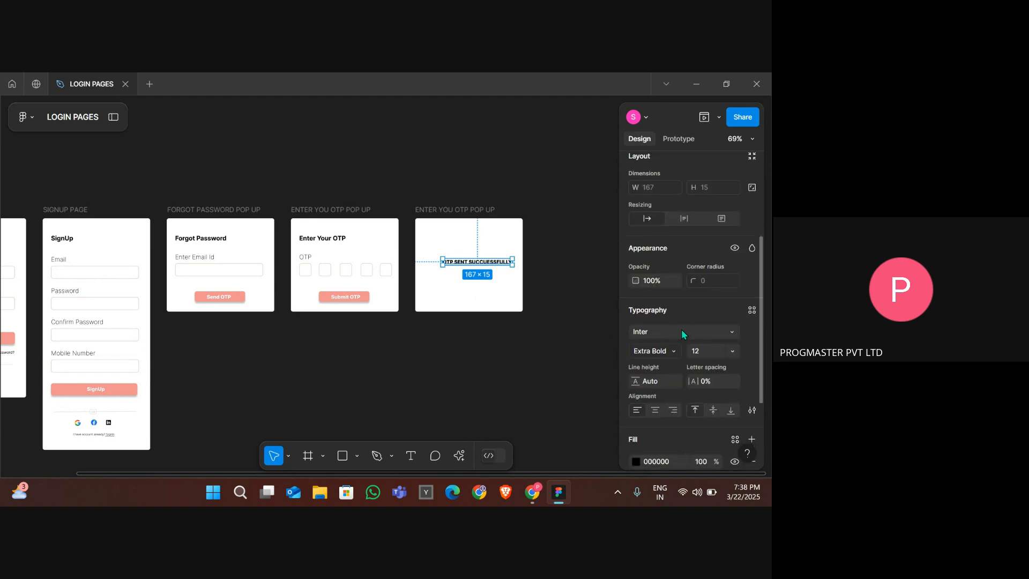
click(667, 329)
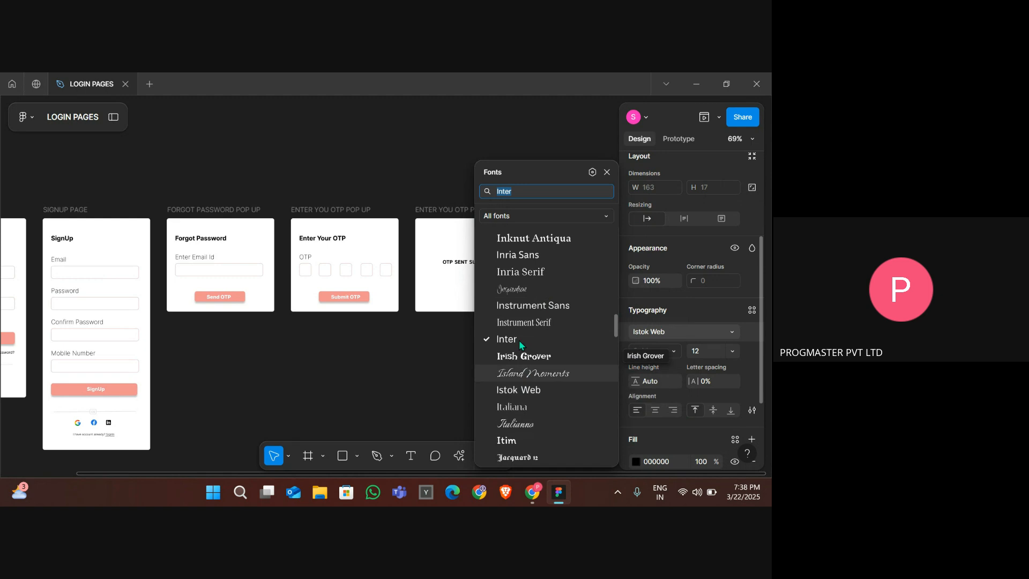
click(513, 272)
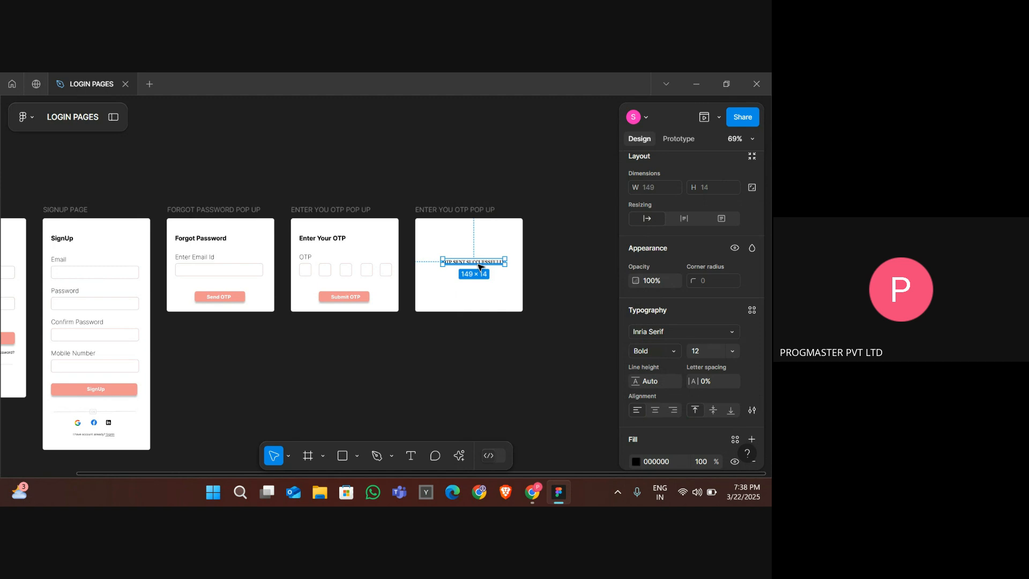
click(698, 352)
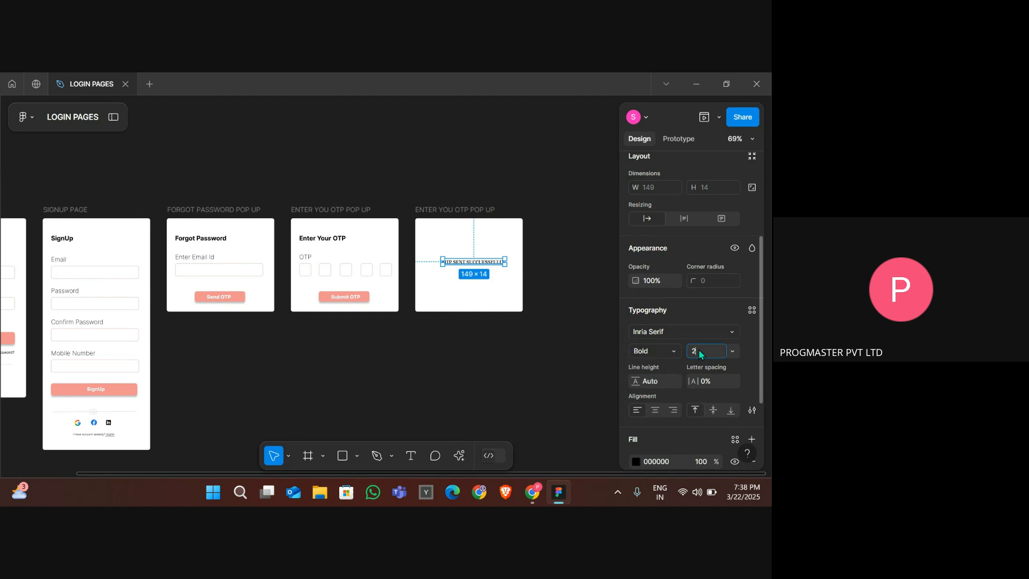
key(Return)
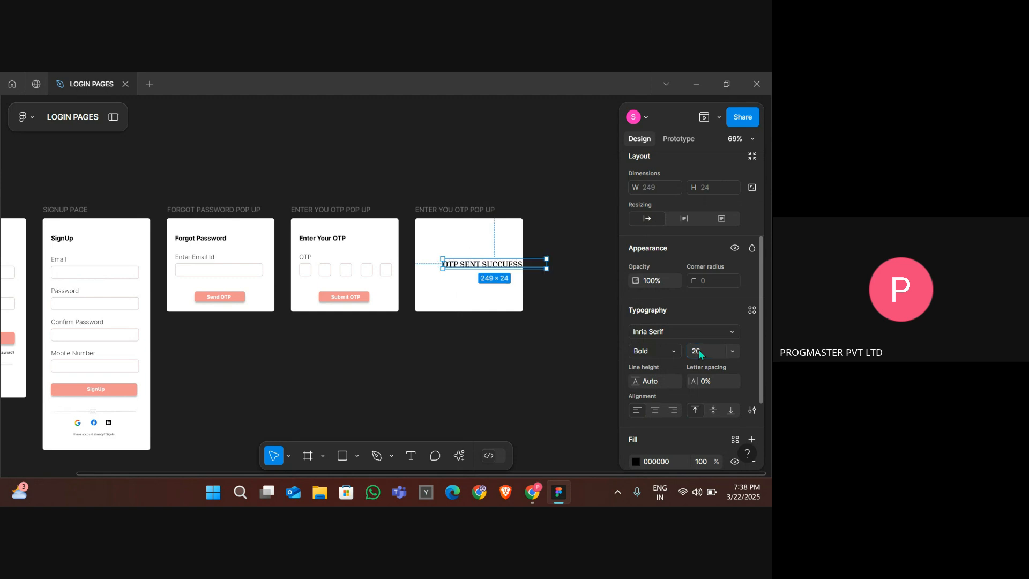
- Break the label into two lines after "OTP SENT"
double_click(480, 265)
click(481, 264)
key(Return)
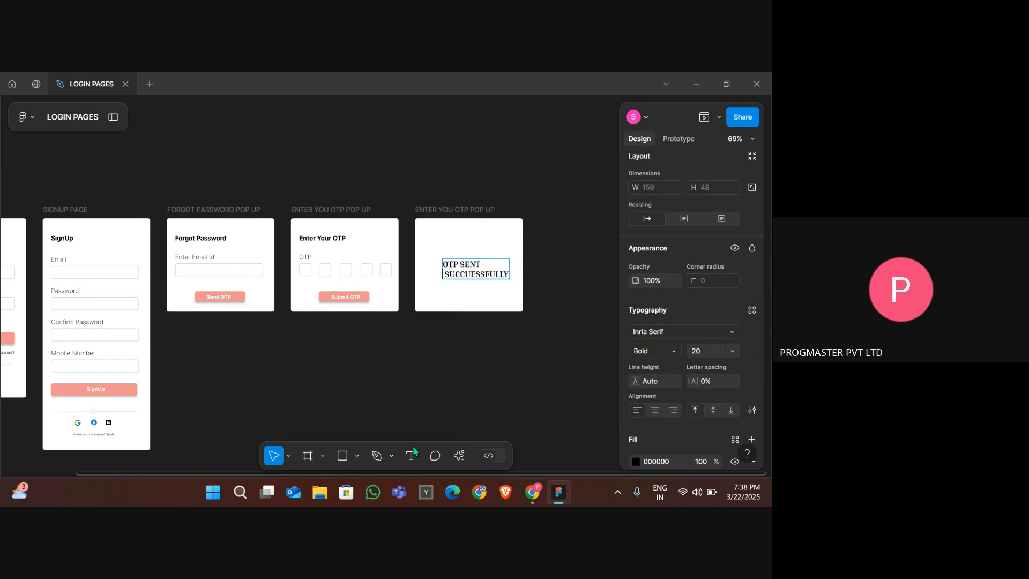
key(Escape)
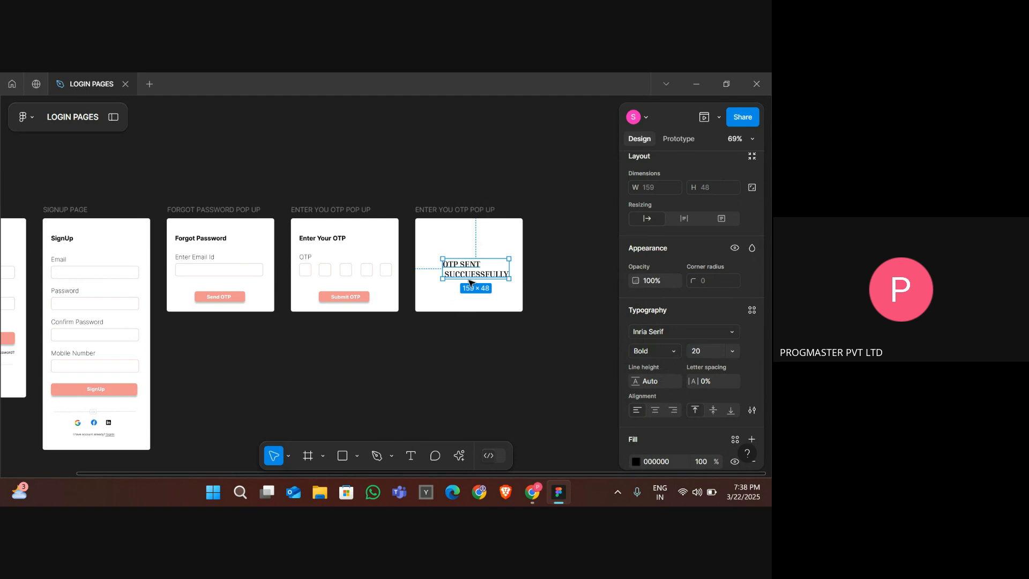
- Centre the label's lines and position the text block near the middle of the frame
drag(488, 271, 480, 265)
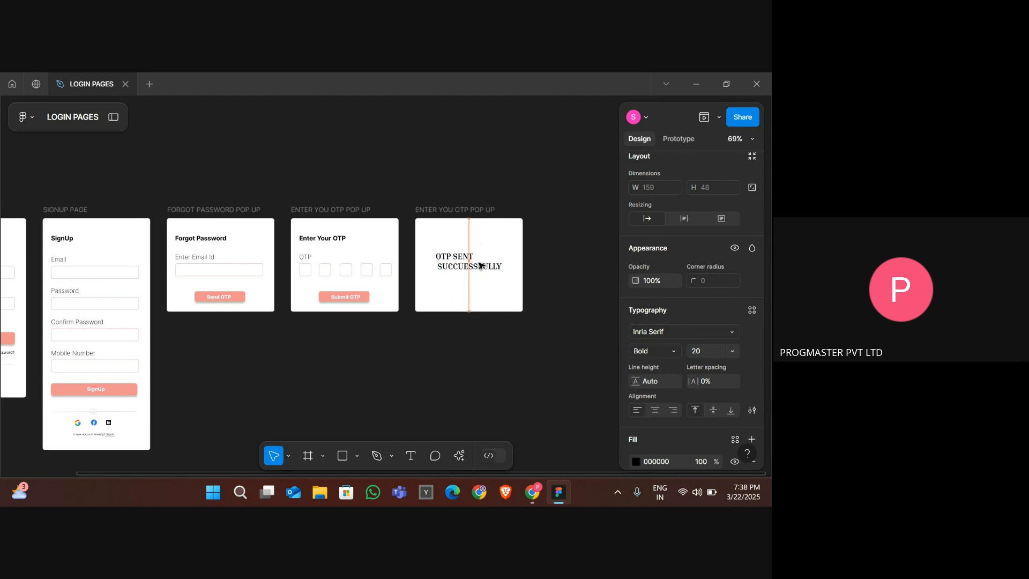
double_click(481, 264)
click(446, 260)
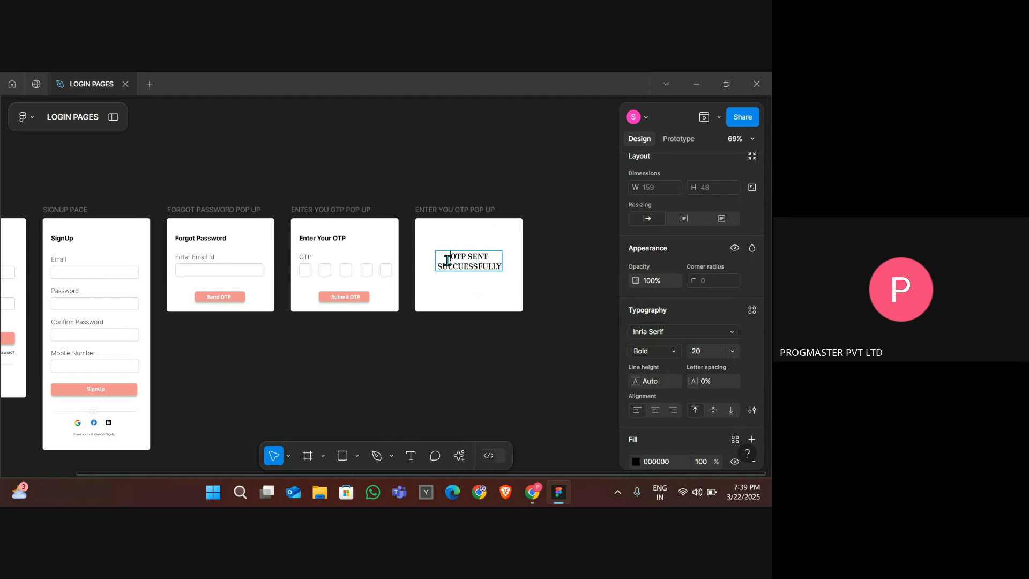
key(Escape)
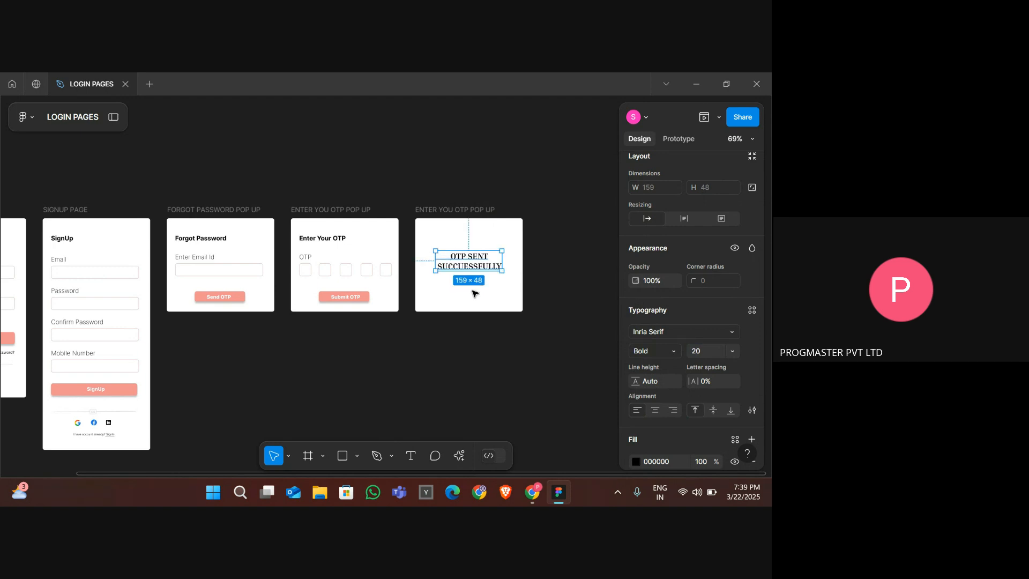
drag(470, 262, 470, 276)
click(454, 250)
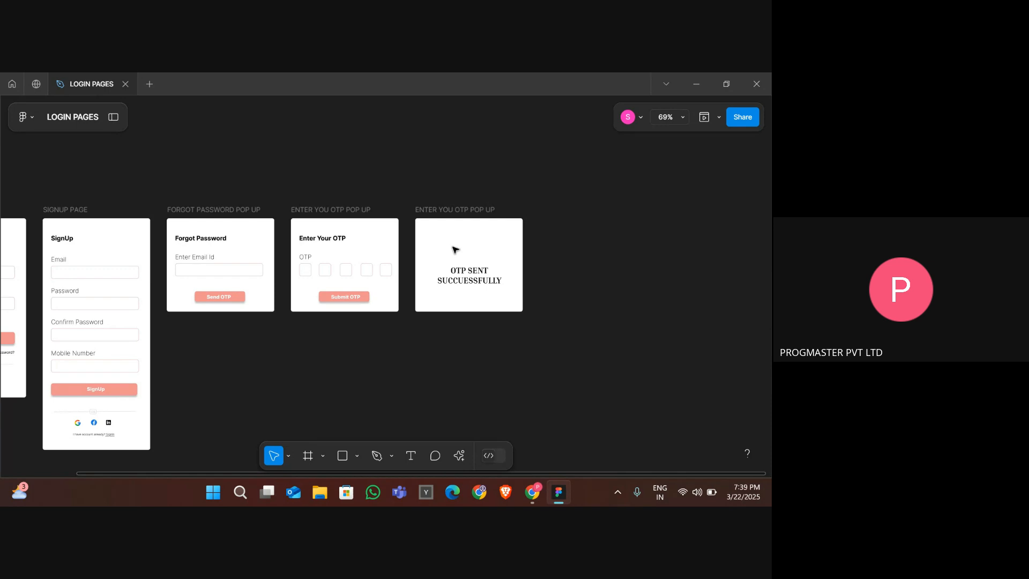
scroll(454, 250, up, 5)
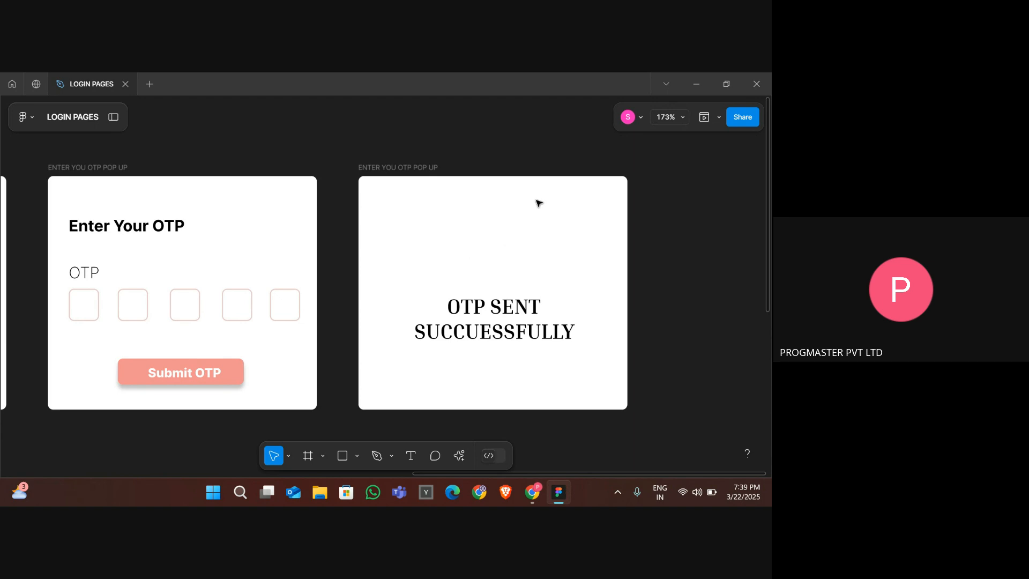
scroll(492, 271, down, 10)
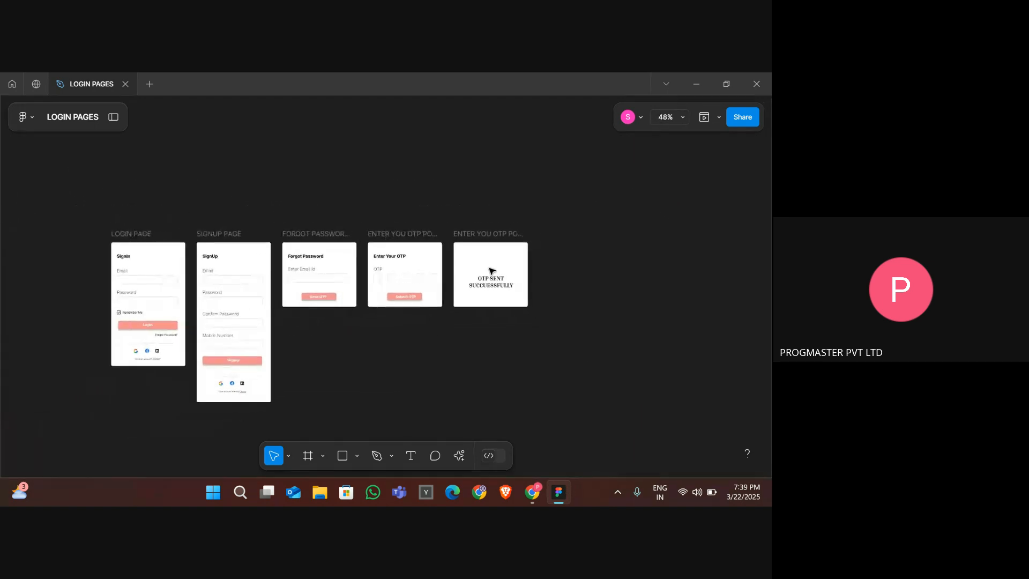
scroll(492, 270, up, 3)
key(alt+Tab)
key(Tab)
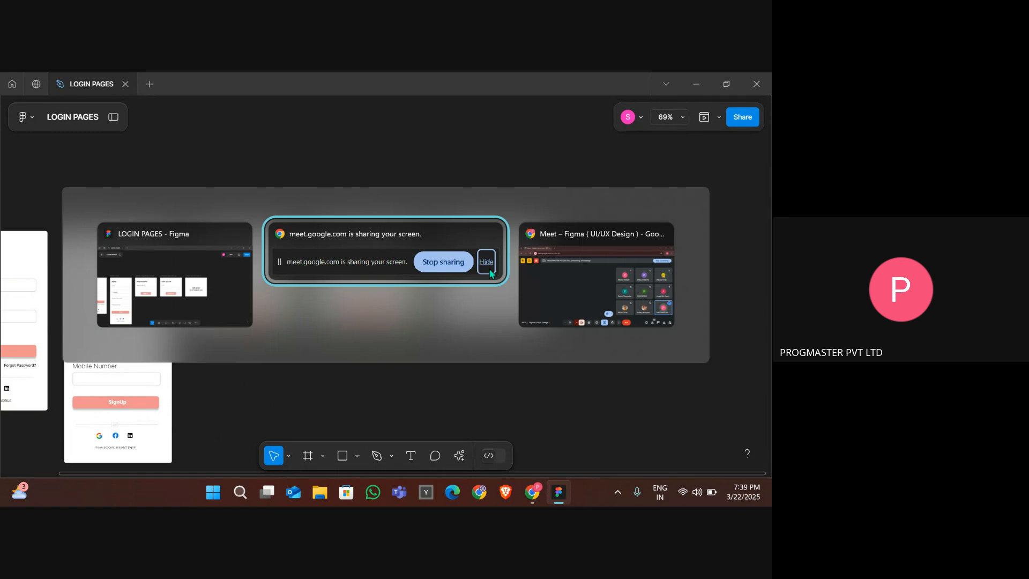
click(177, 84)
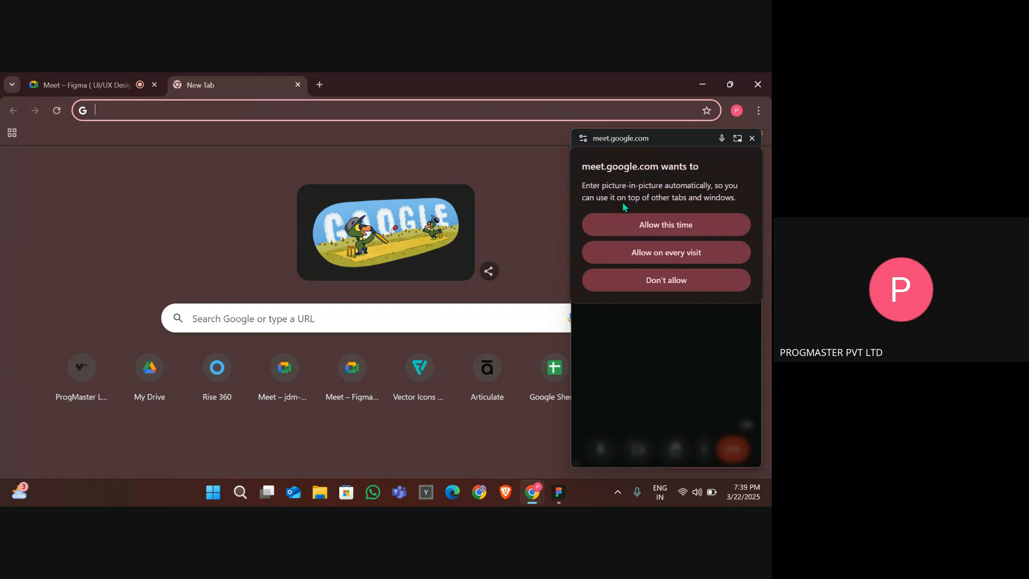
click(622, 225)
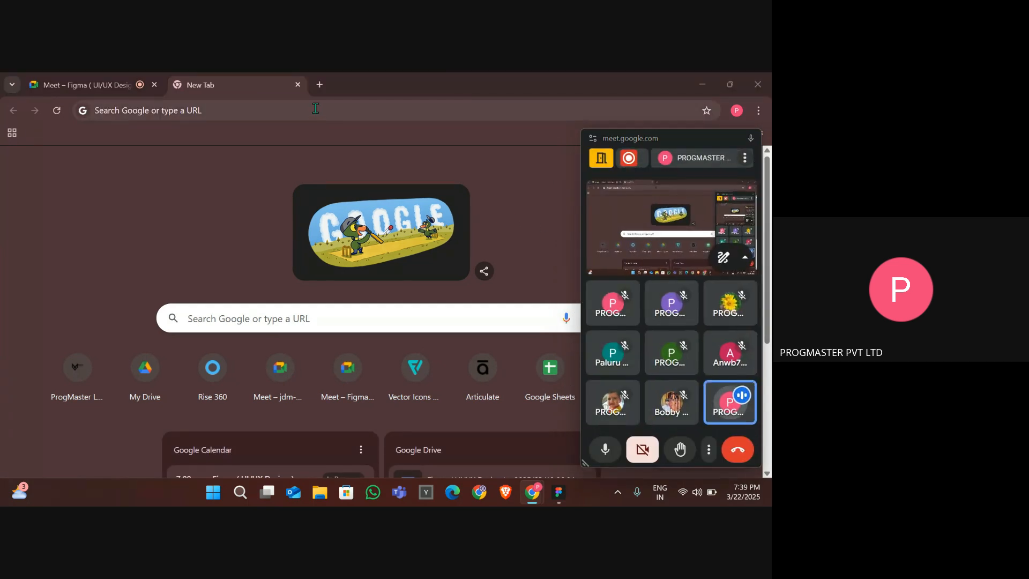
- Search the web for tick png images and browse the image results
click(315, 109)
text(tick png)
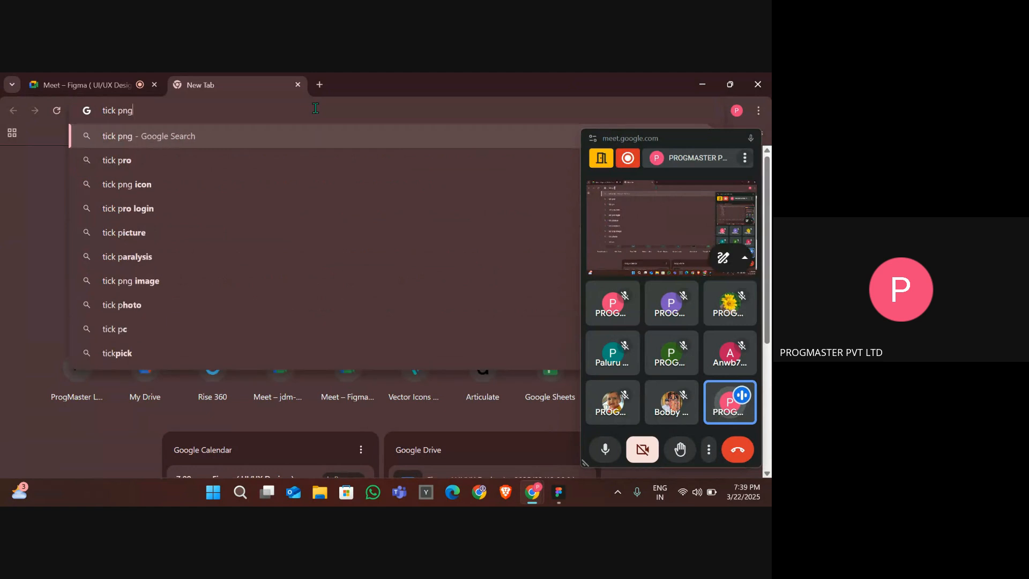
key(Return)
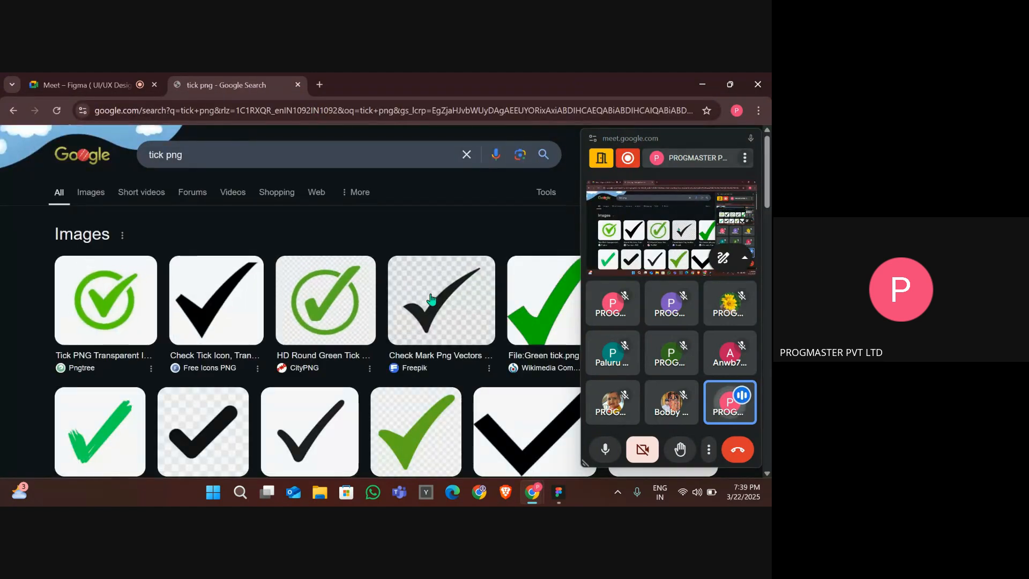
scroll(483, 322, down, 2)
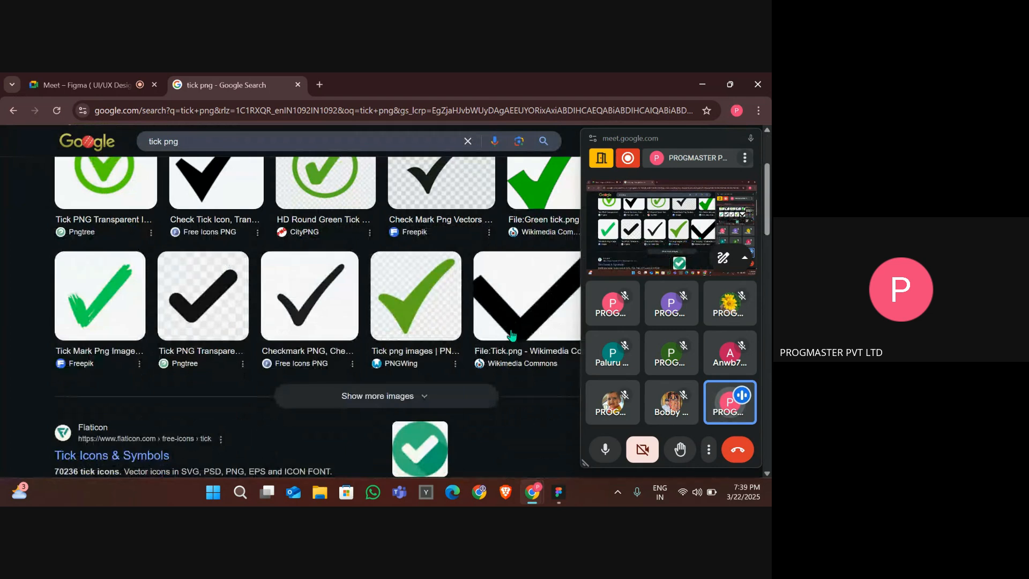
scroll(512, 335, up, 2)
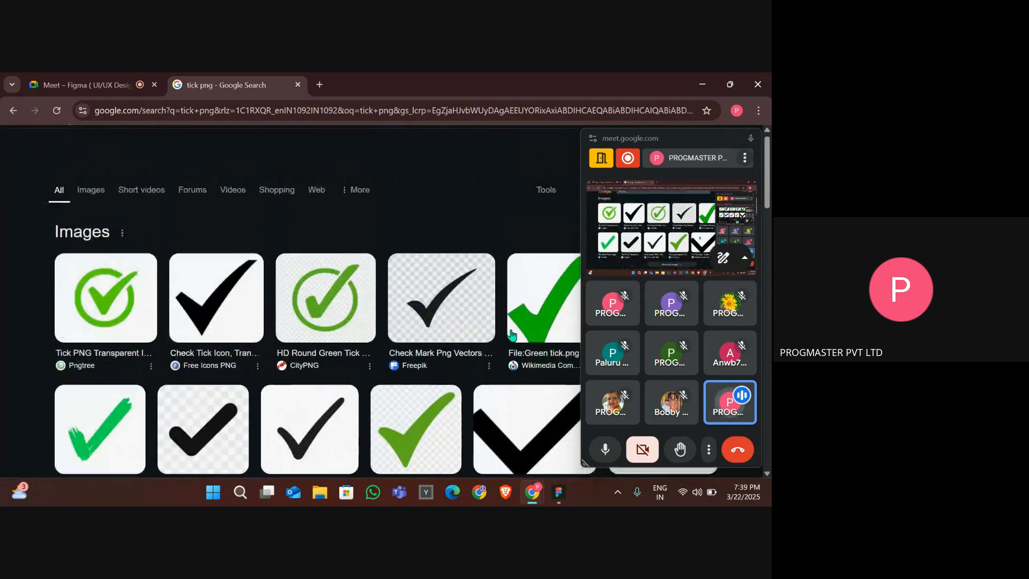
click(334, 300)
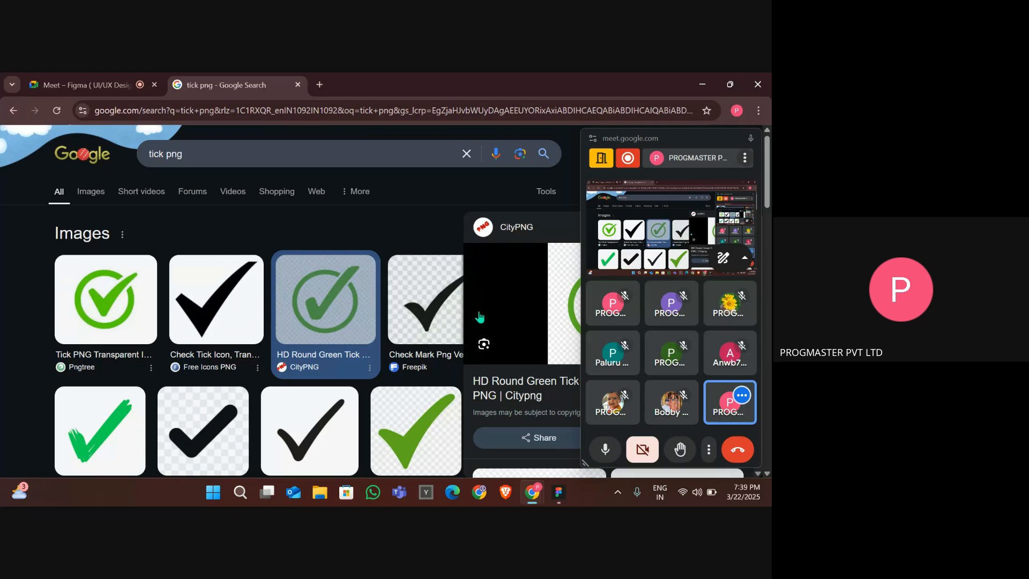
drag(656, 140, 290, 193)
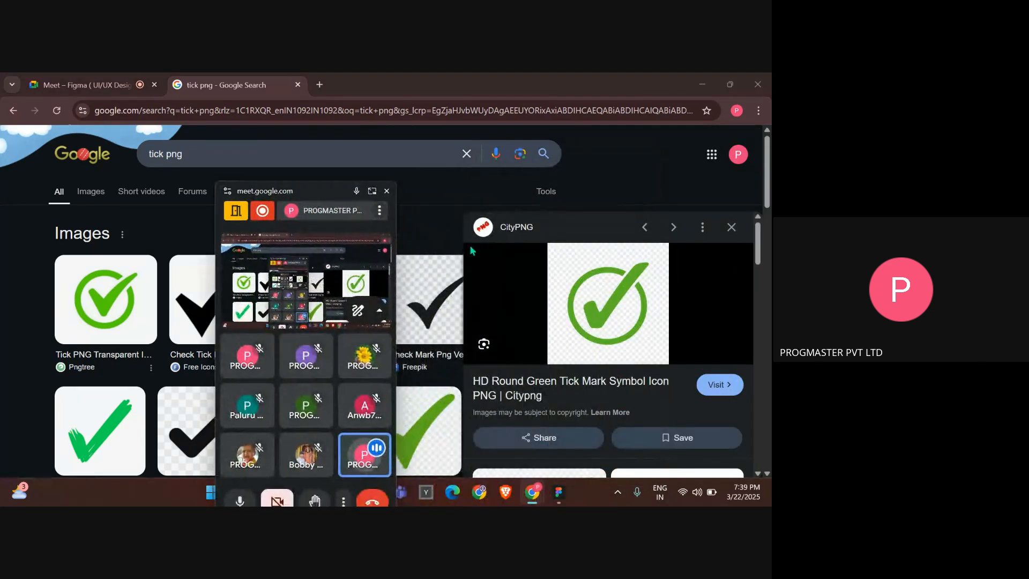
right_click(596, 313)
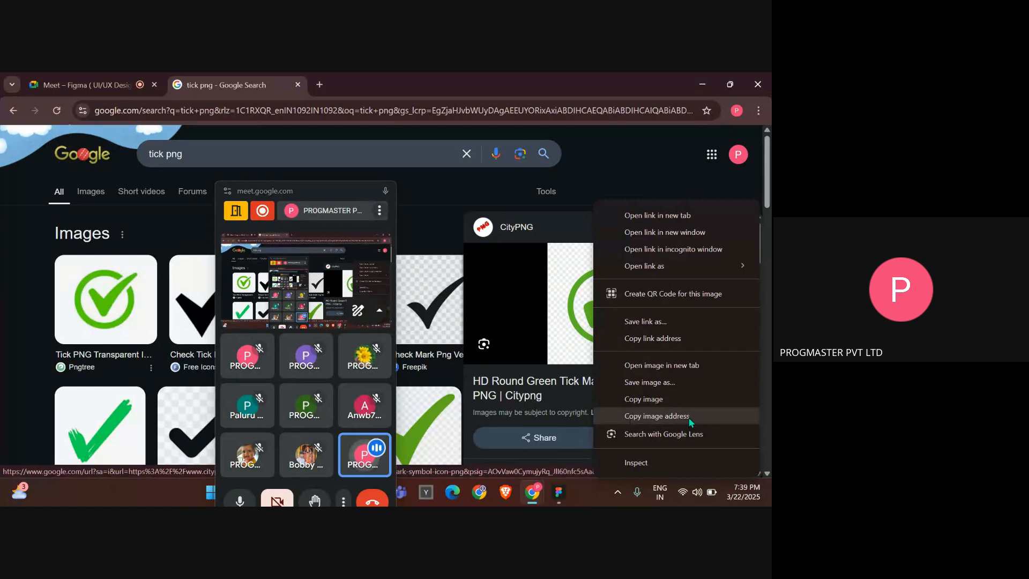
click(659, 406)
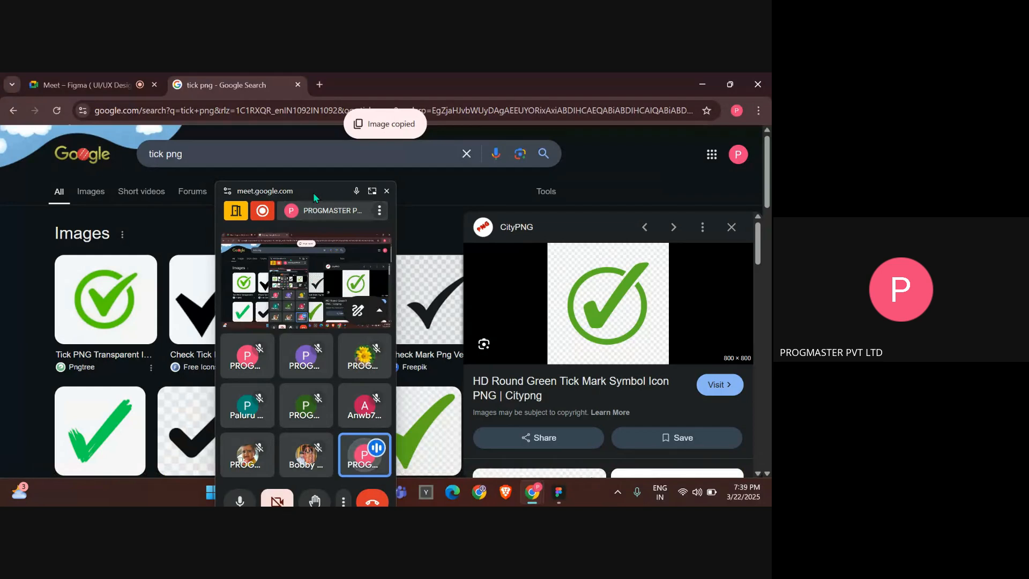
drag(315, 208, 714, 144)
key(alt+Tab)
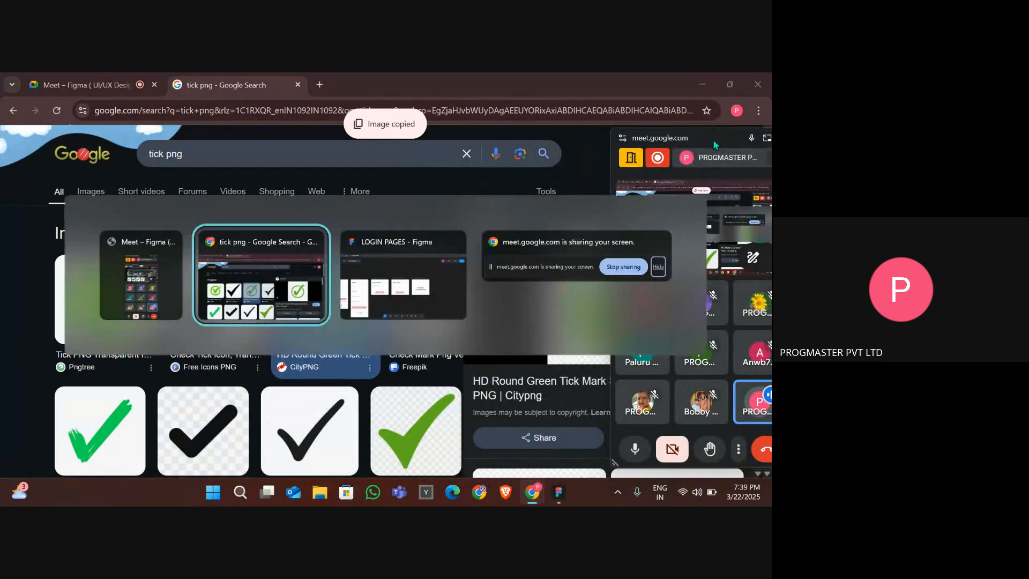
click(453, 337)
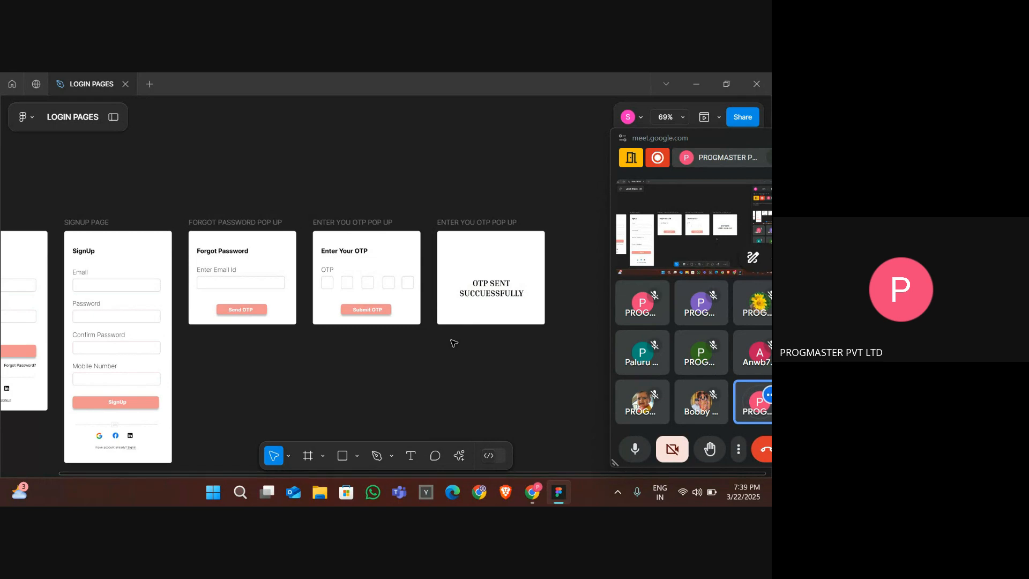
scroll(454, 343, up, 3)
key(ctrl+v)
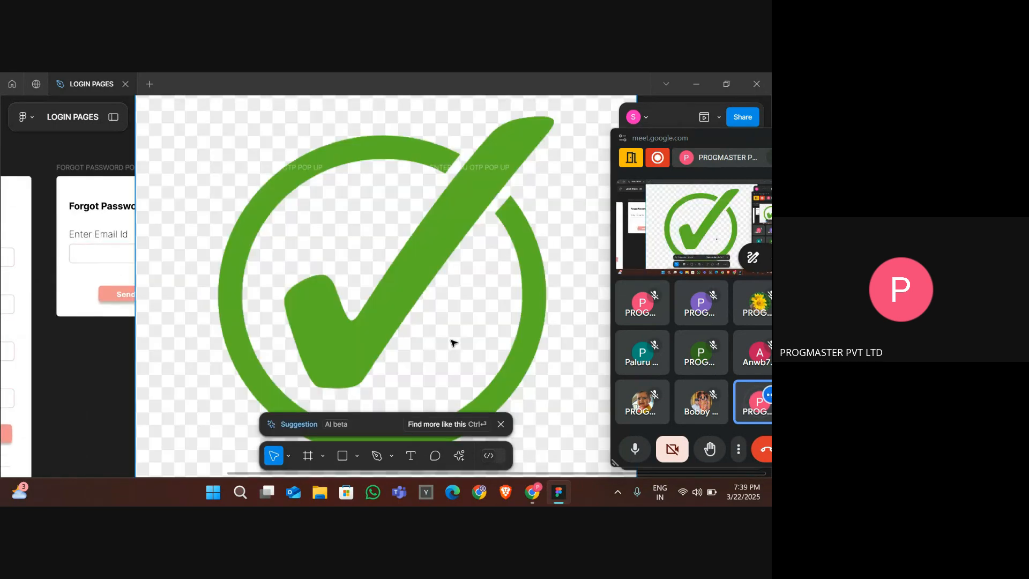
scroll(242, 193, down, 4)
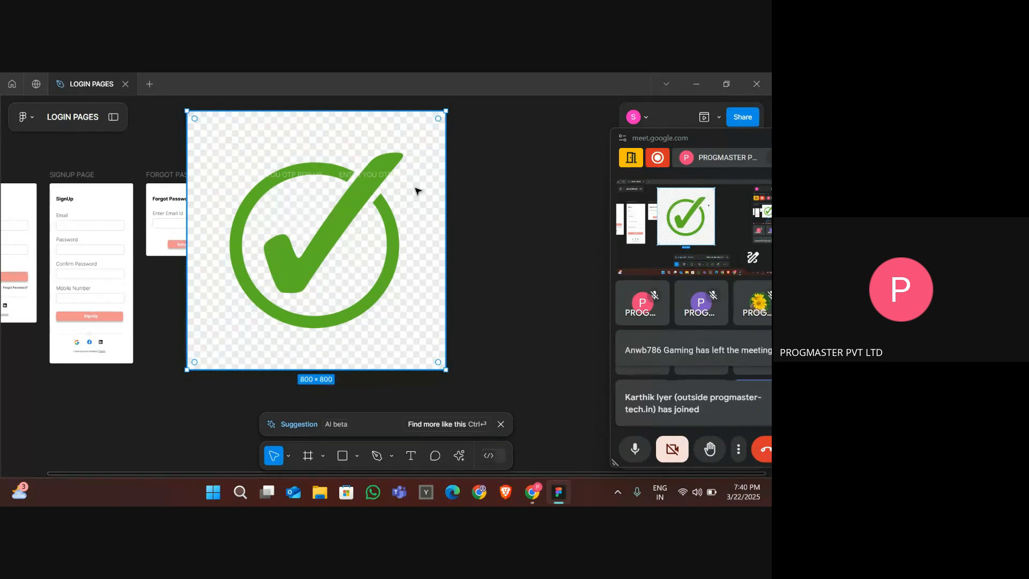
key(Delete)
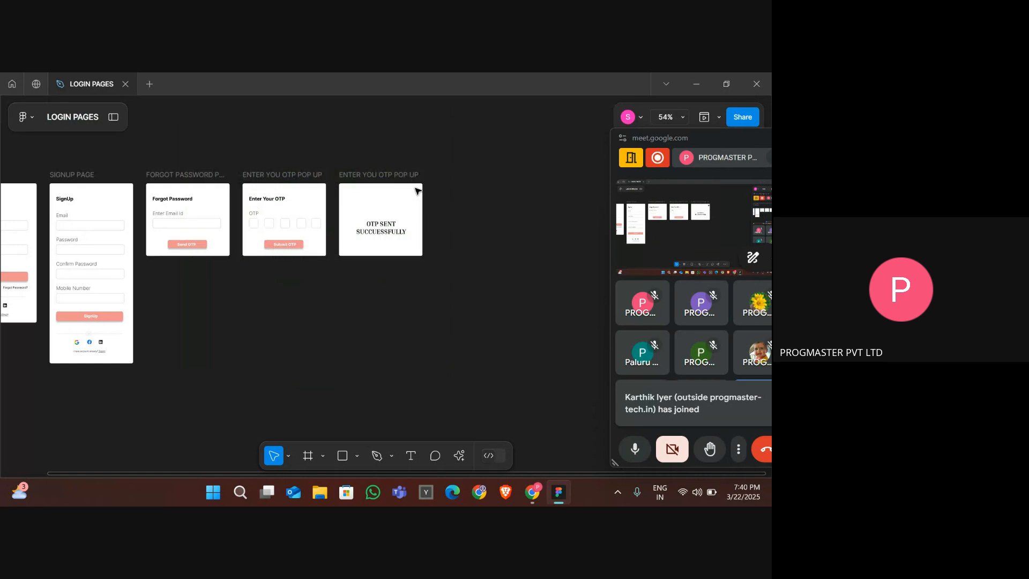
- Copy the Pngtree round green tick image and paste it into the Figma file
key(alt+Tab)
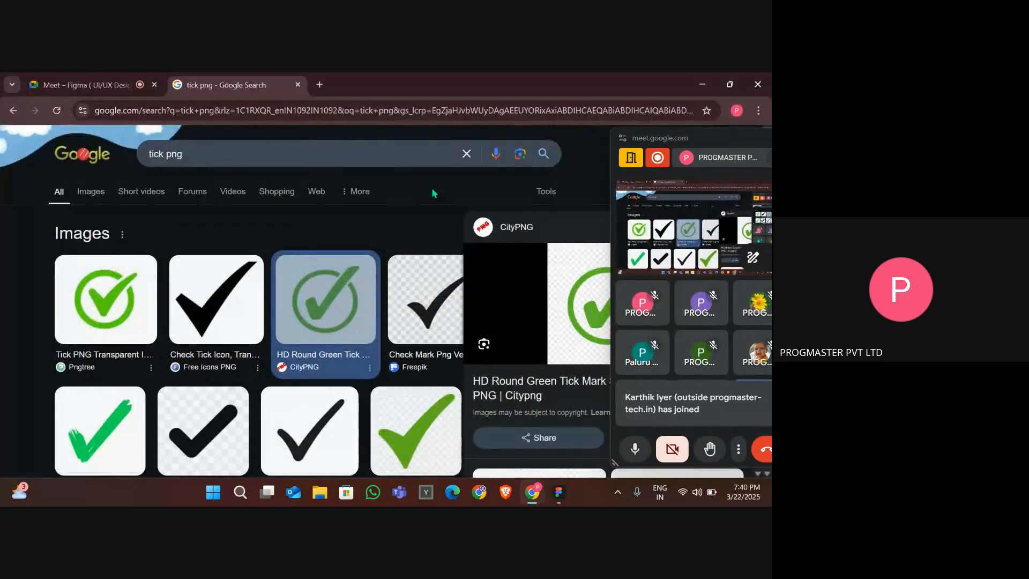
click(109, 316)
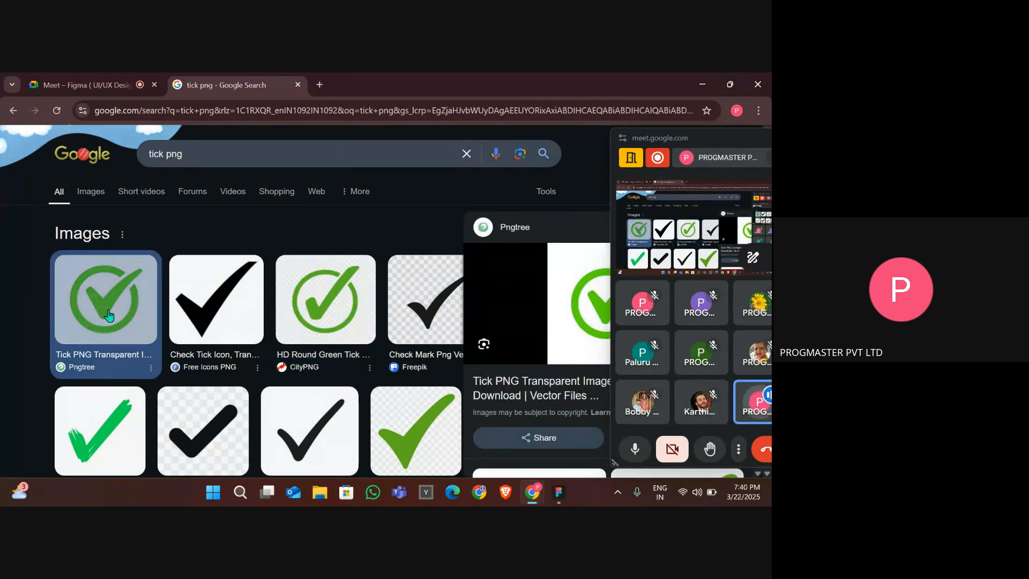
right_click(579, 308)
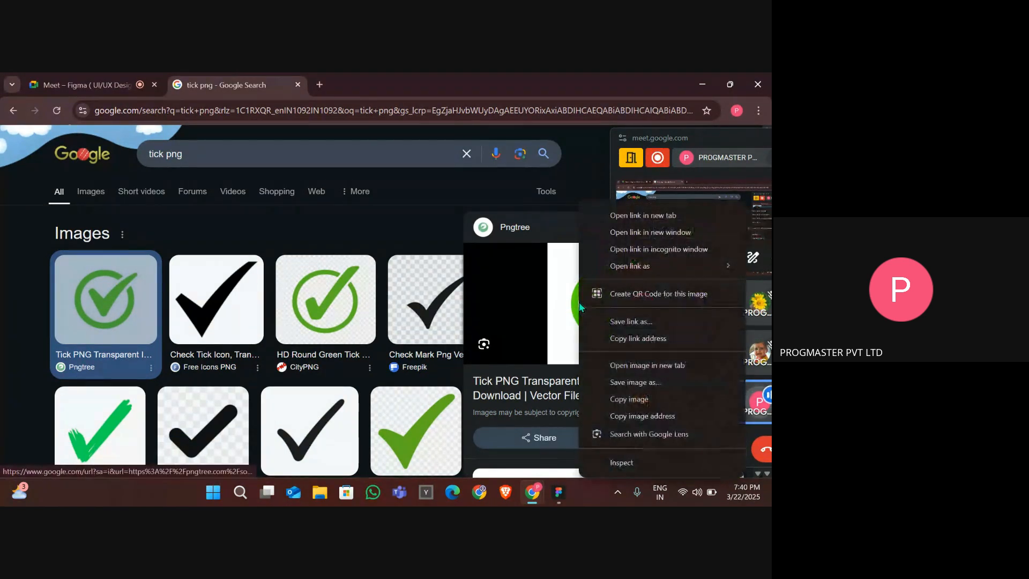
click(636, 399)
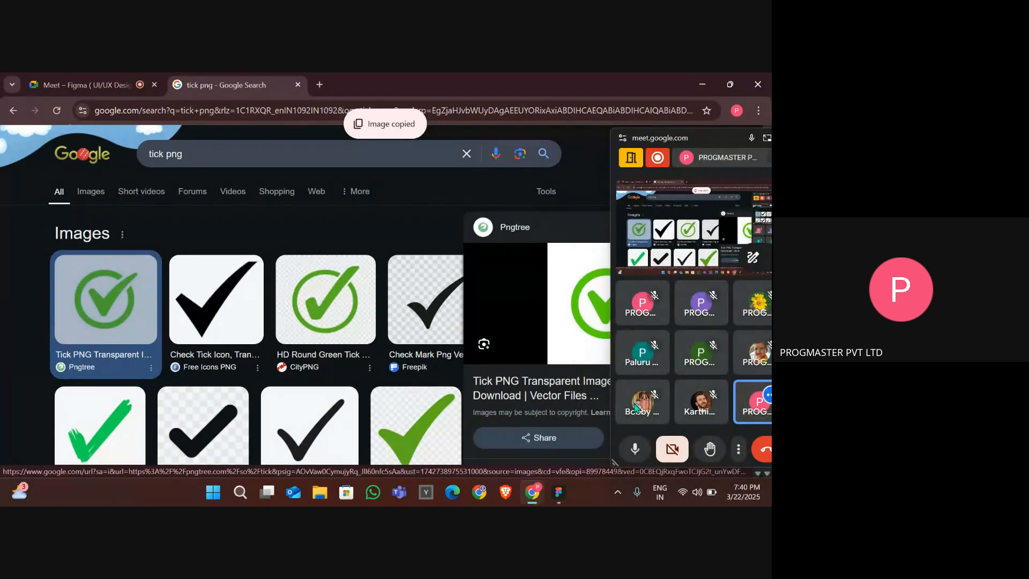
key(alt+Tab)
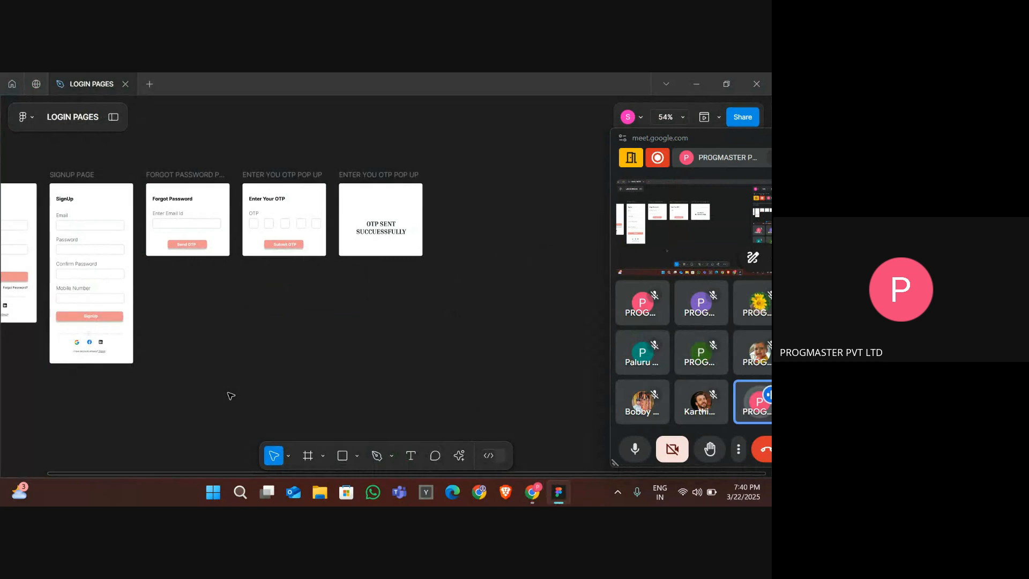
key(ctrl+v)
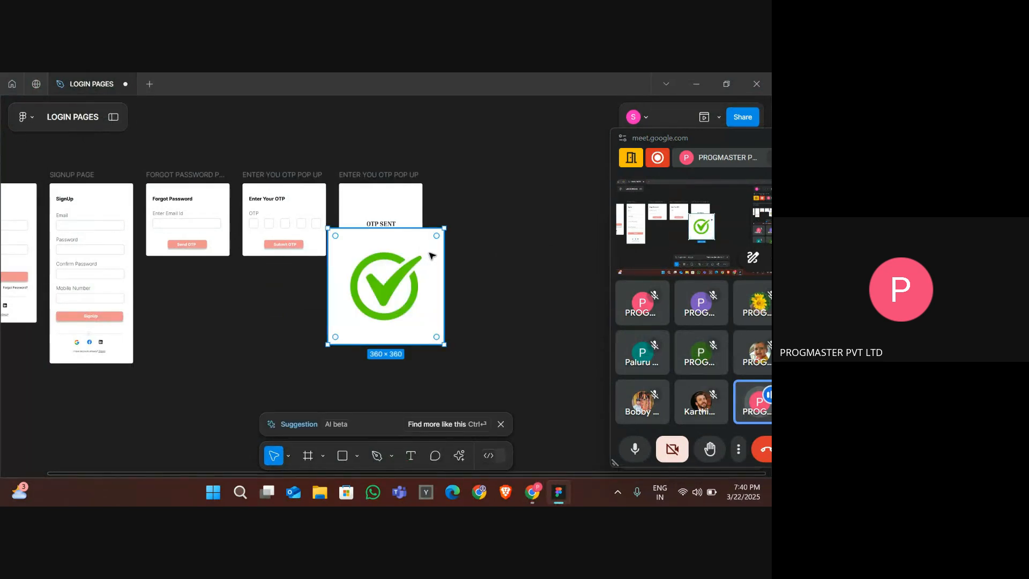
- Place the tick image inside the OTP sent popup frame above the label, enlarge it slightly and centre it
scroll(427, 256, up, 5)
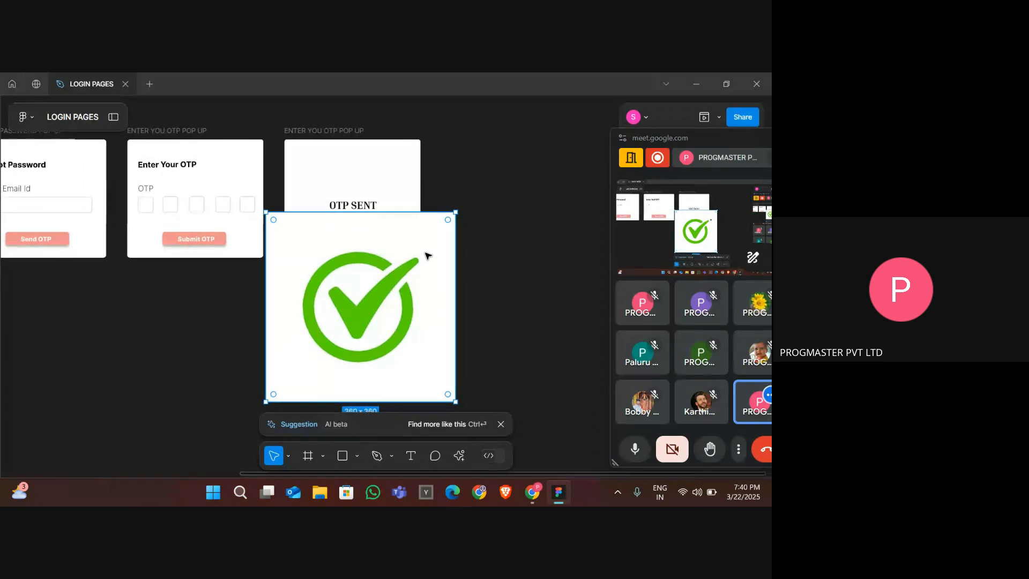
drag(458, 215, 353, 180)
scroll(354, 181, up, 5)
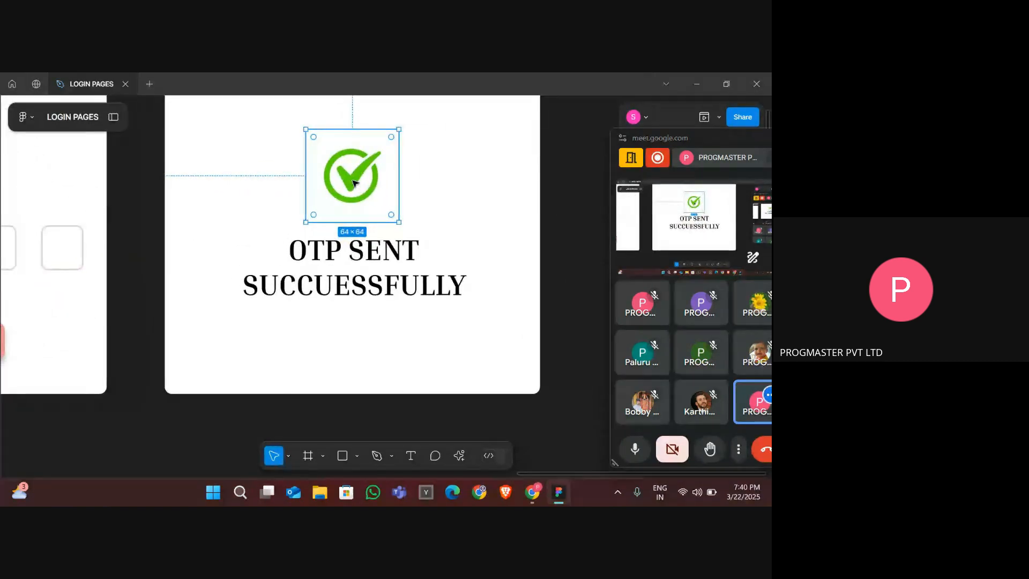
scroll(353, 182, up, 2)
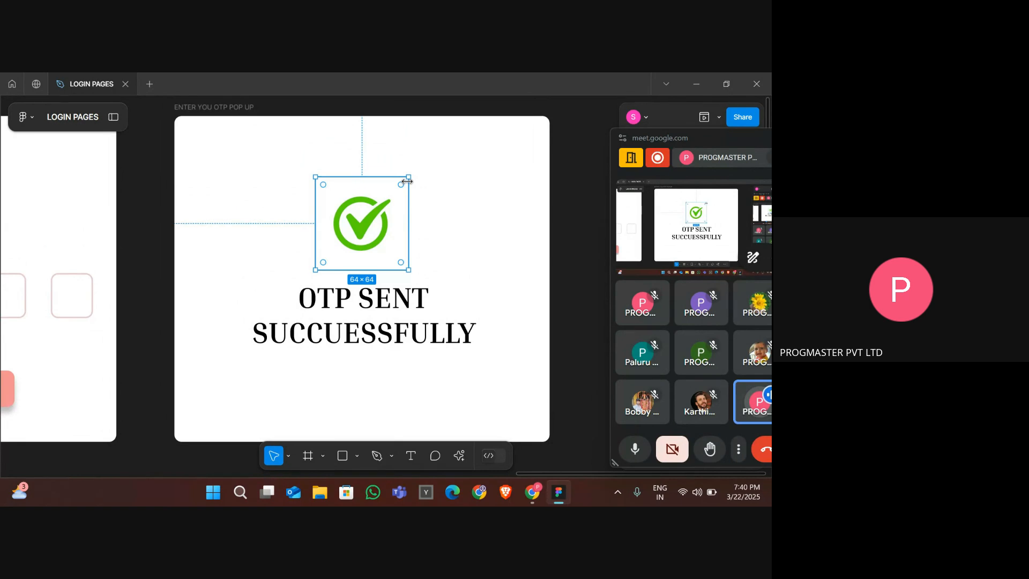
drag(408, 176, 455, 143)
drag(406, 199, 388, 214)
click(484, 276)
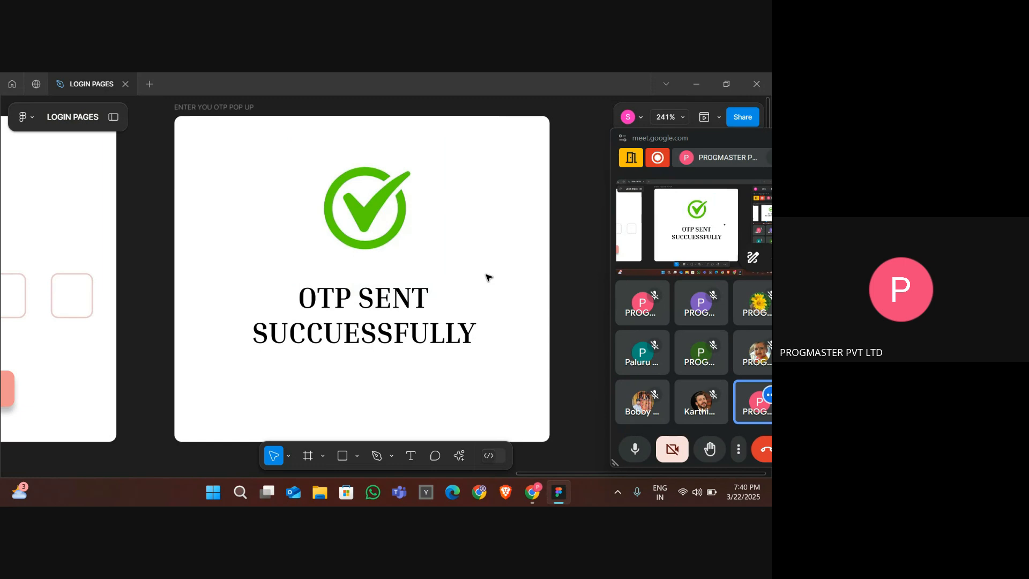
- Nudge the OTP sent label down below the tick and shift the tick slightly left
scroll(486, 277, down, 3)
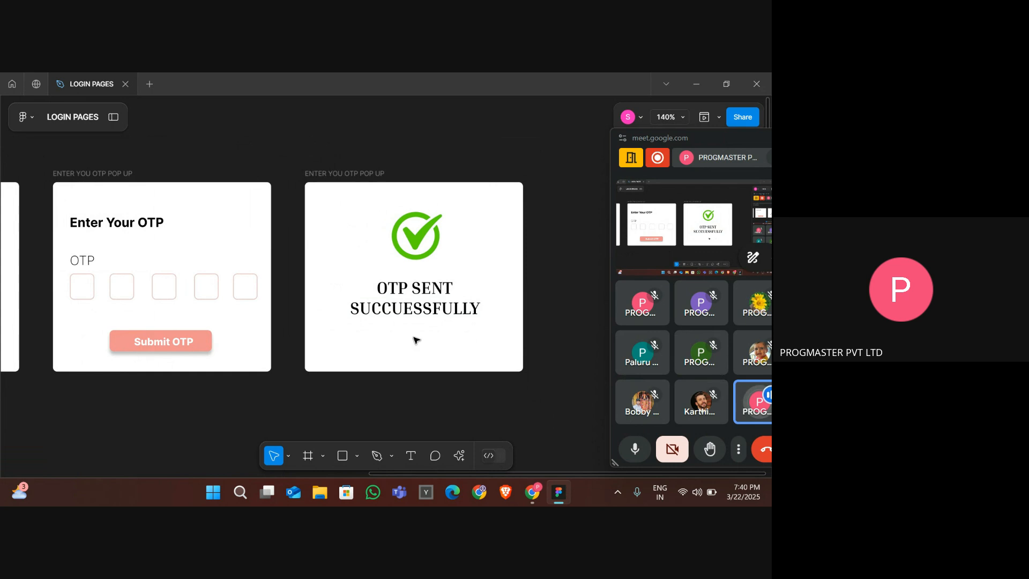
click(421, 310)
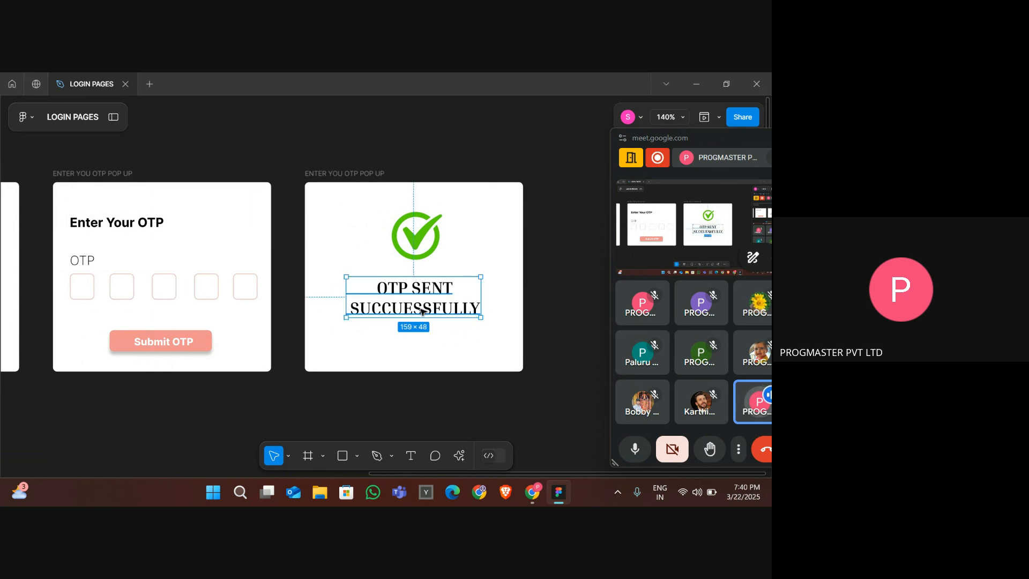
key(Down)
key(Down)
key(Down)
key(Down)
key(Down)
key(Down)
key(Down)
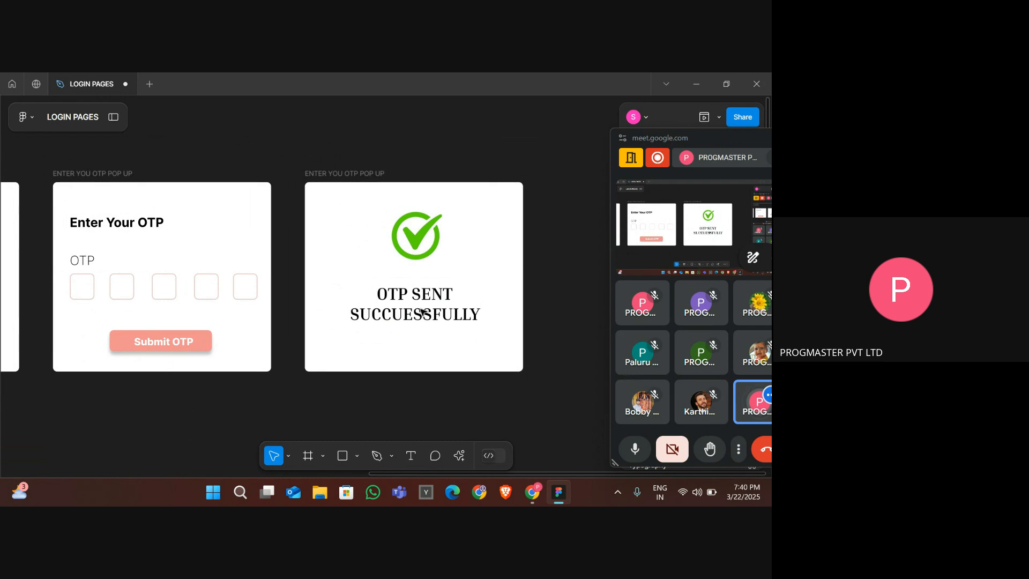
key(Down)
key(Down)
key(Down)
key(Down)
key(Down)
key(Down)
key(Down)
key(Down)
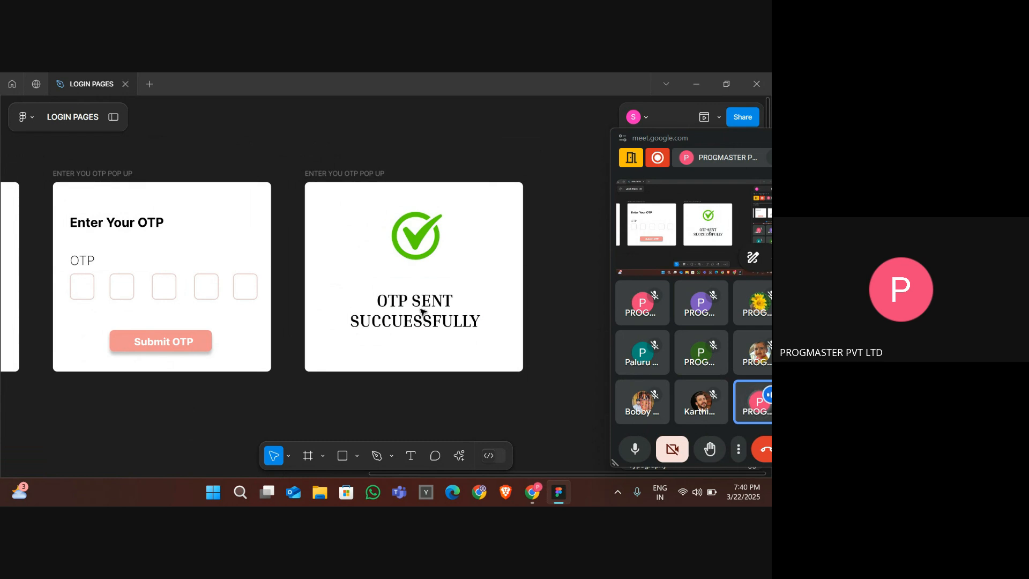
key(Down)
key(Down)
key(Left)
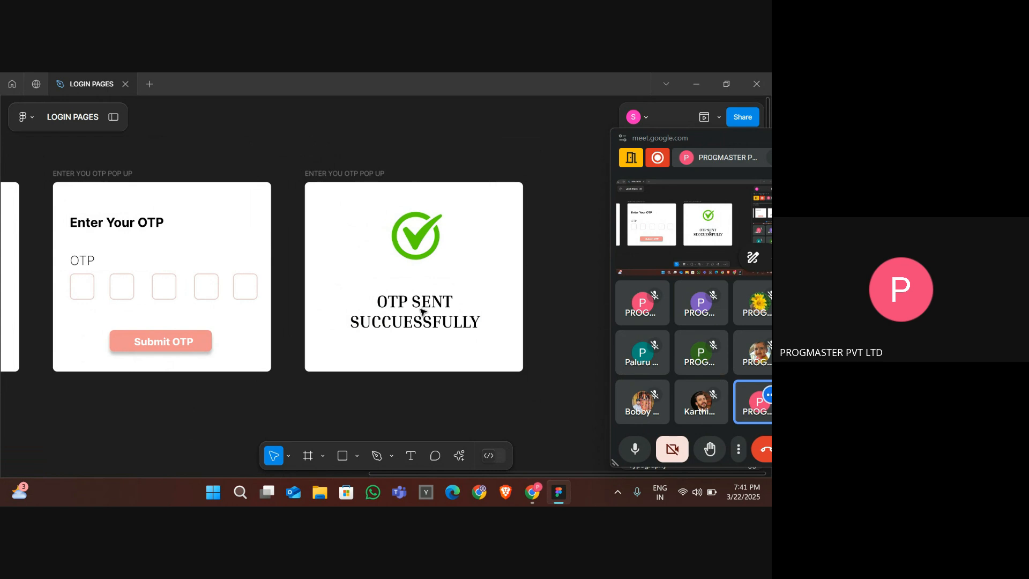
click(408, 231)
key(Left)
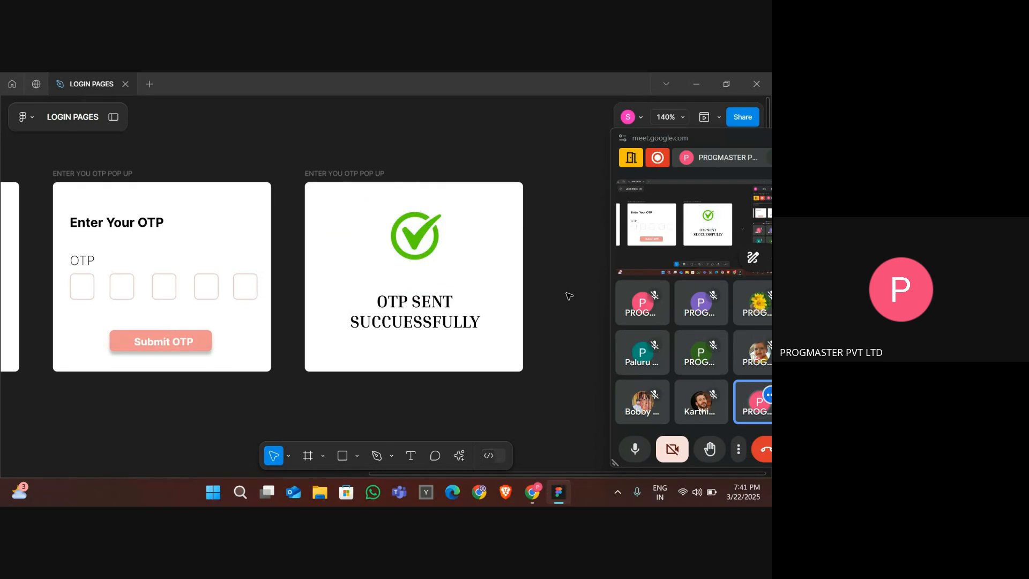
- Rename the popup frame as "OTP SENT SUCCESSFULY"
ctrl+scroll(569, 296, down, 5)
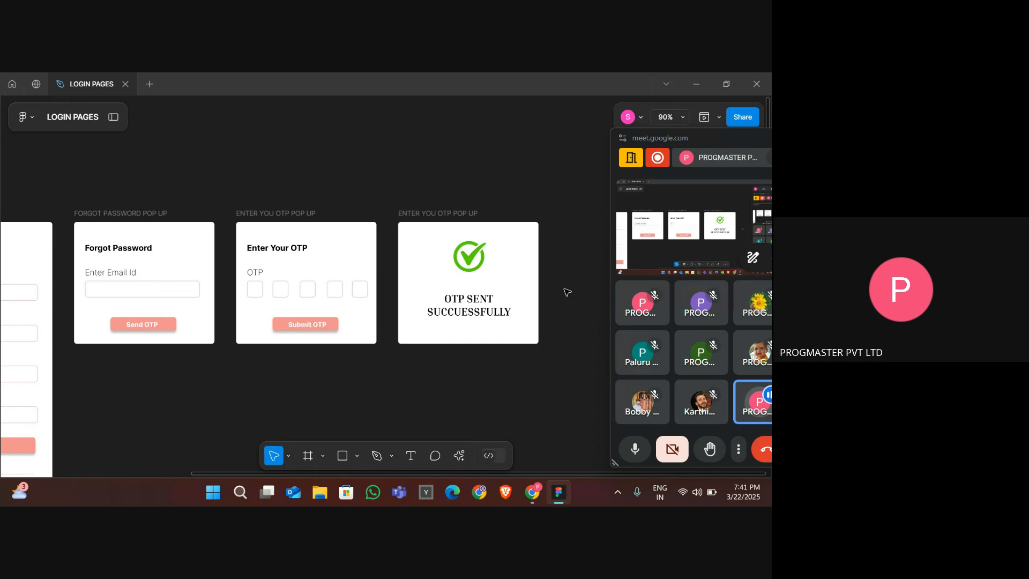
double_click(456, 213)
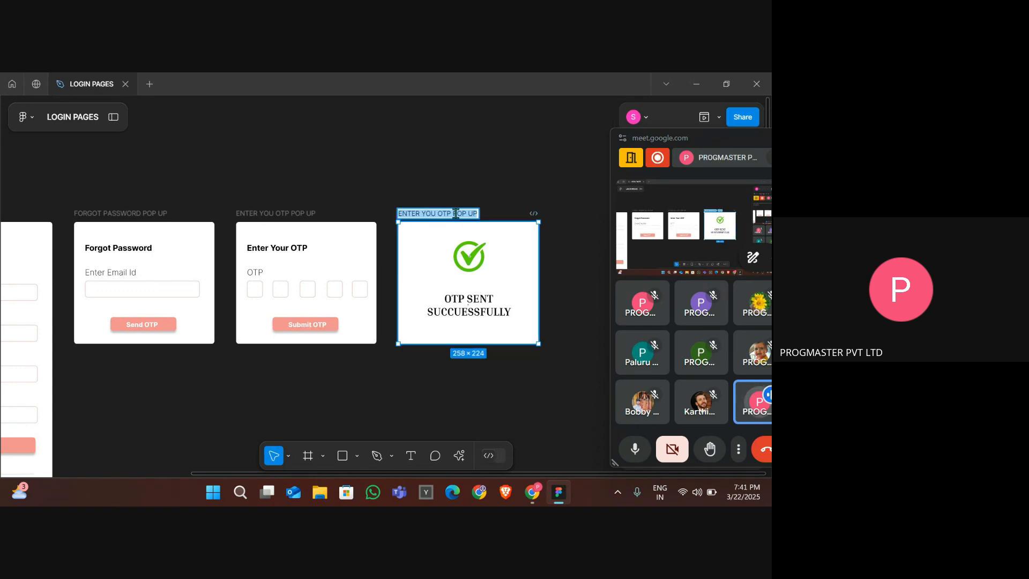
text(OTP)
key(BackSpace)
key(BackSpace)
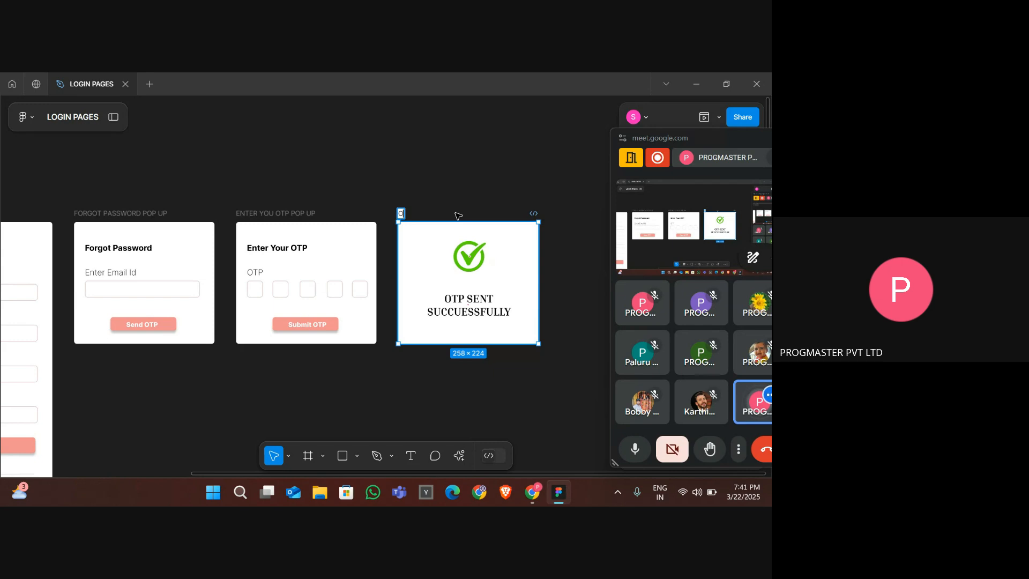
text(TP SENT)
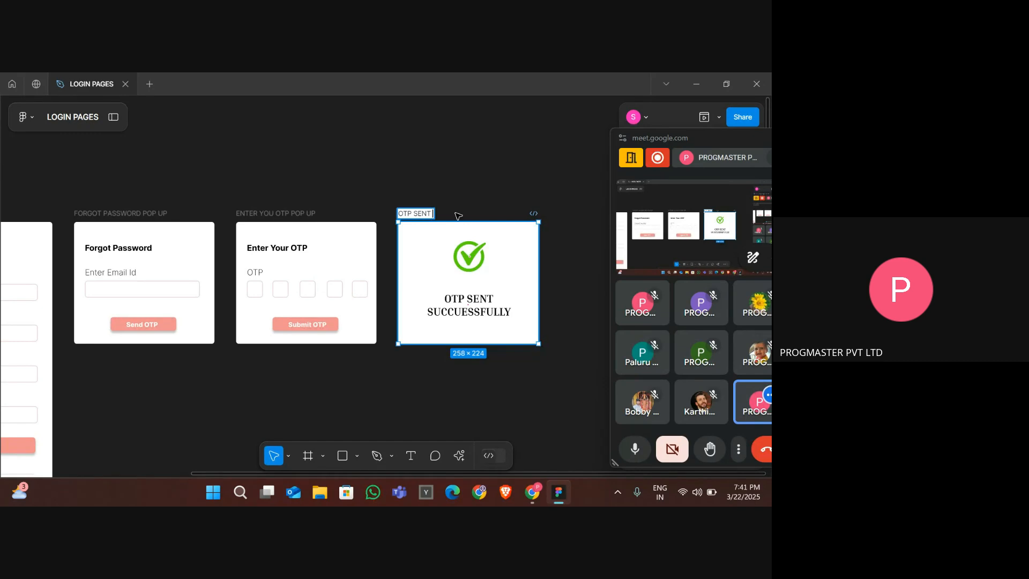
text( SUCCES)
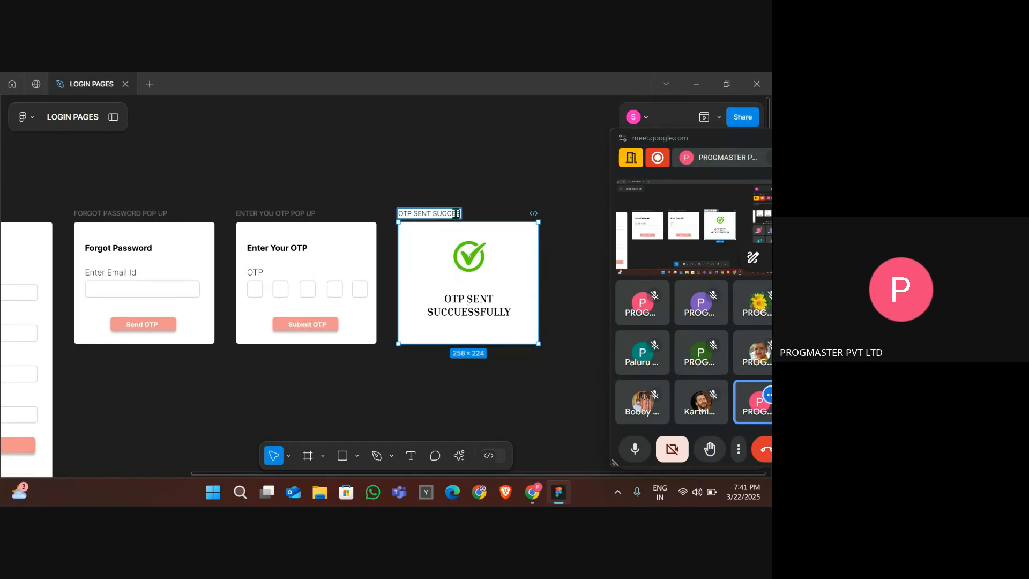
text(SFULY )
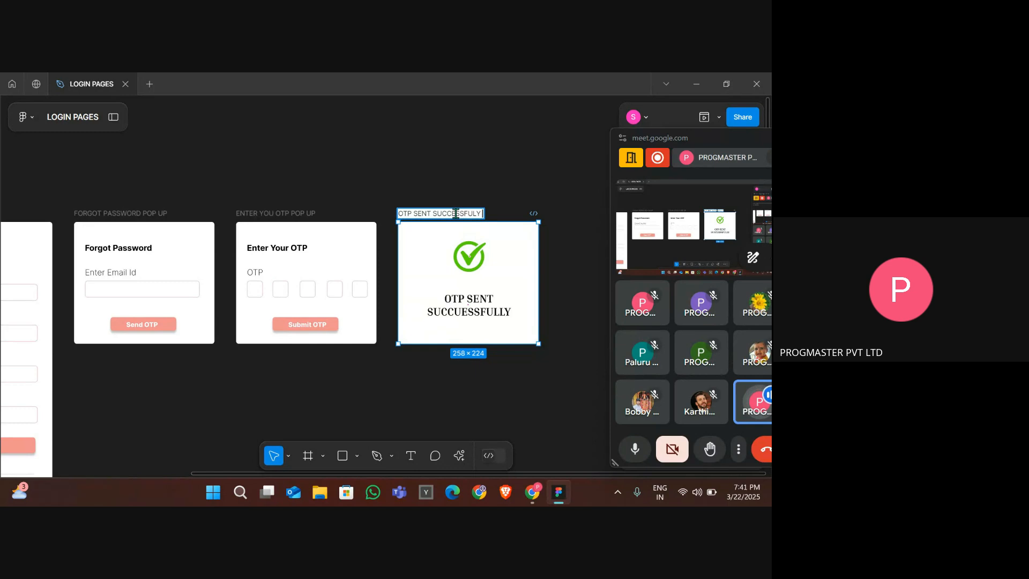
text(POP UP)
- Finish renaming the popup frame as "OTP SENT SUCCESSFULY POP UP"
key(Return)
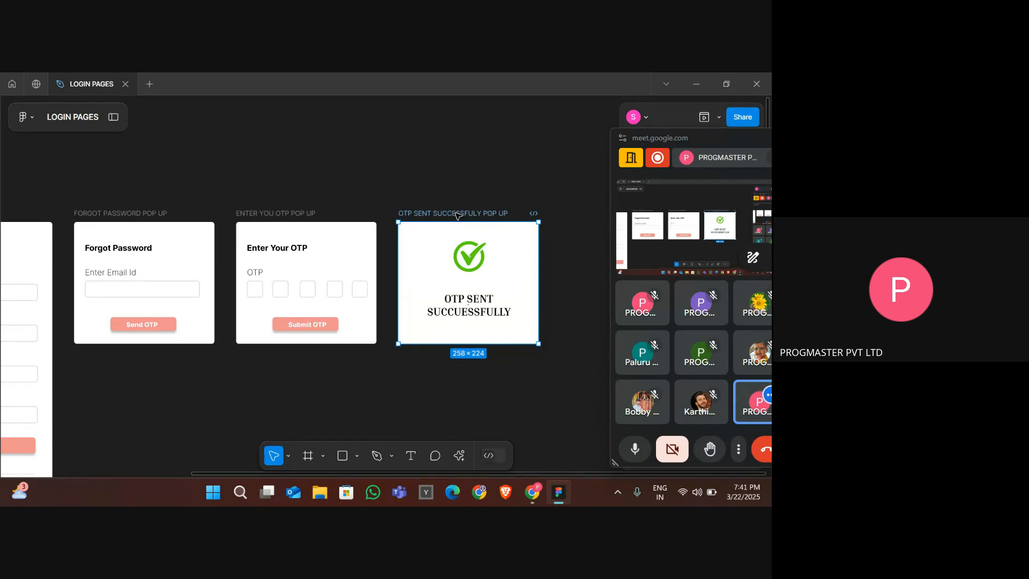
click(402, 398)
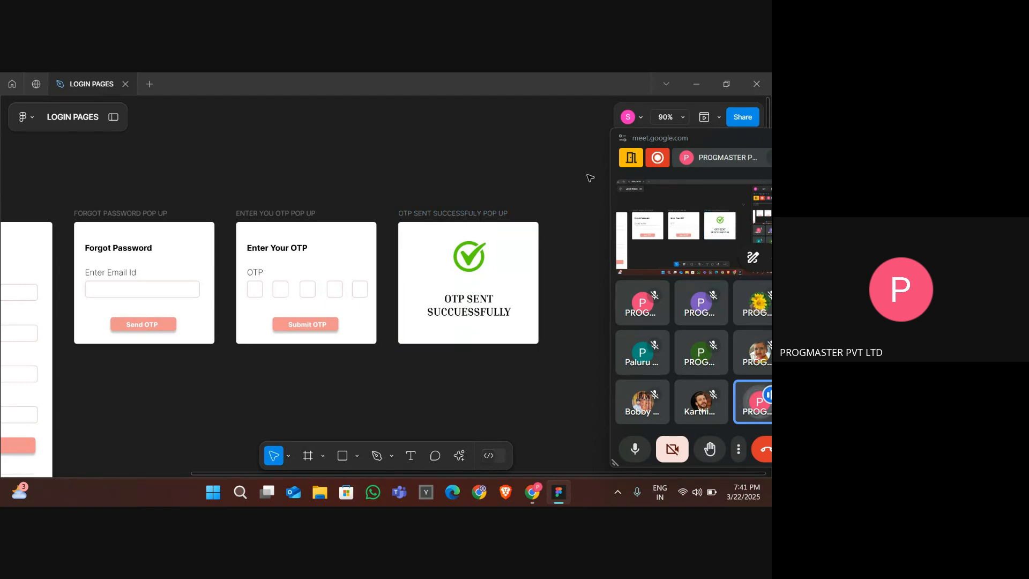
- In prototype mode, connect the forgot-password Send OTP button to the OTP sent popup frame
scroll(352, 195, down, 3)
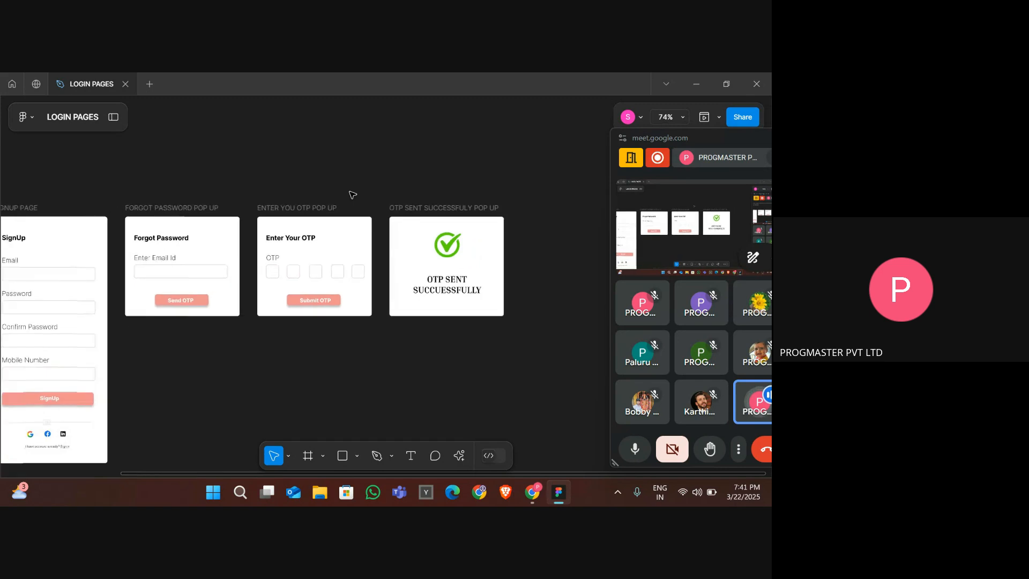
scroll(354, 195, left, 2)
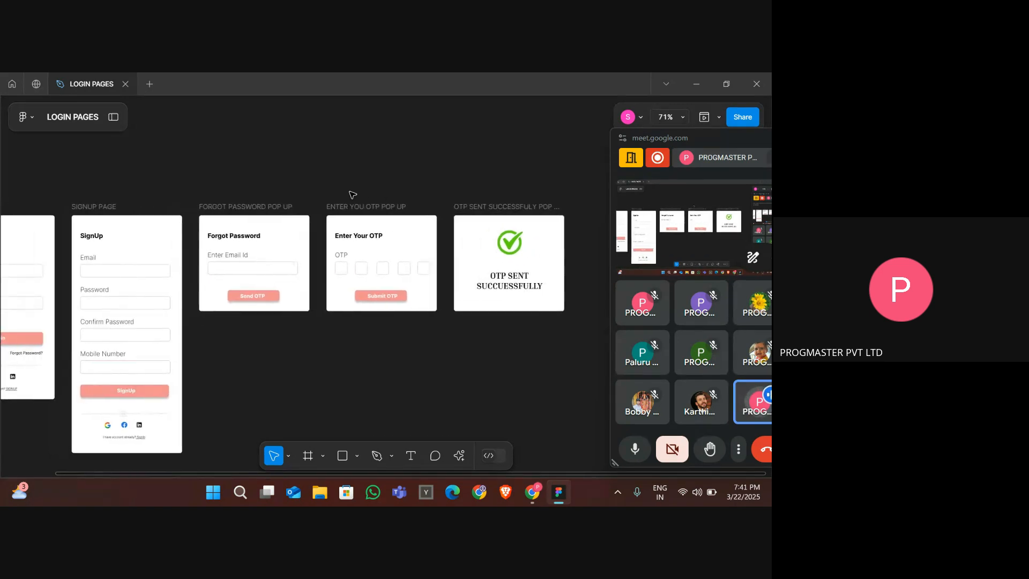
click(254, 301)
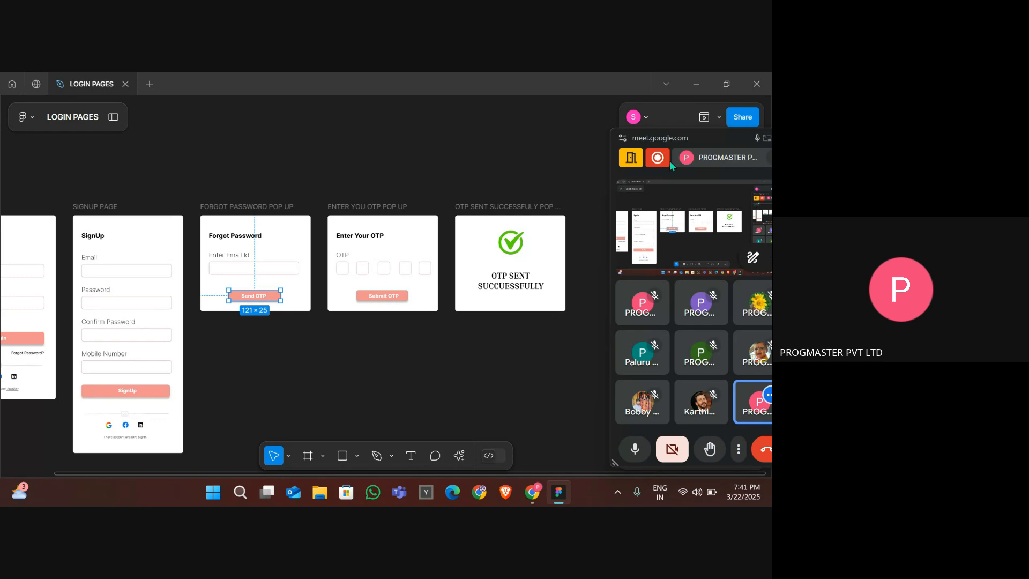
drag(695, 140, 2, 317)
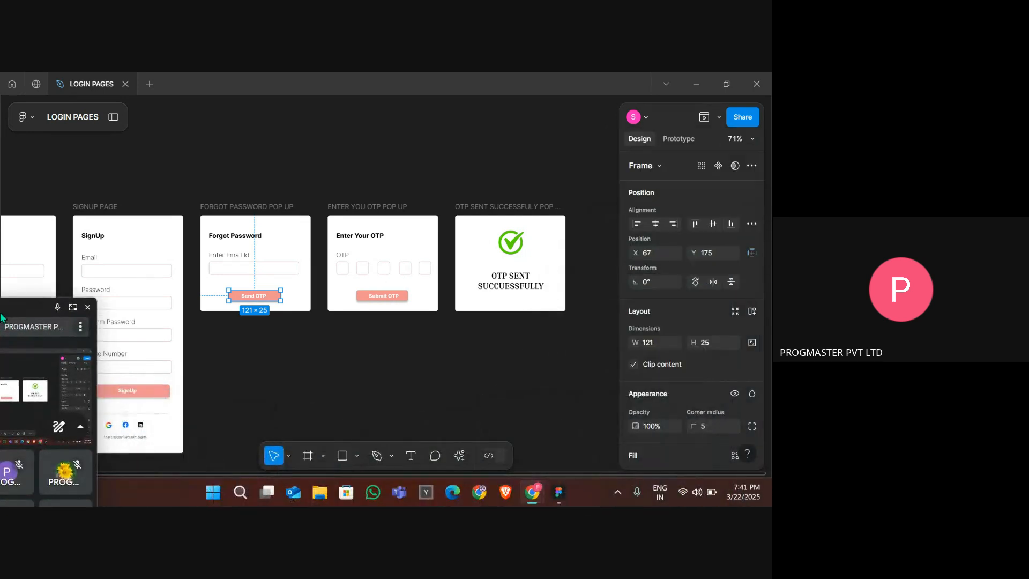
click(258, 295)
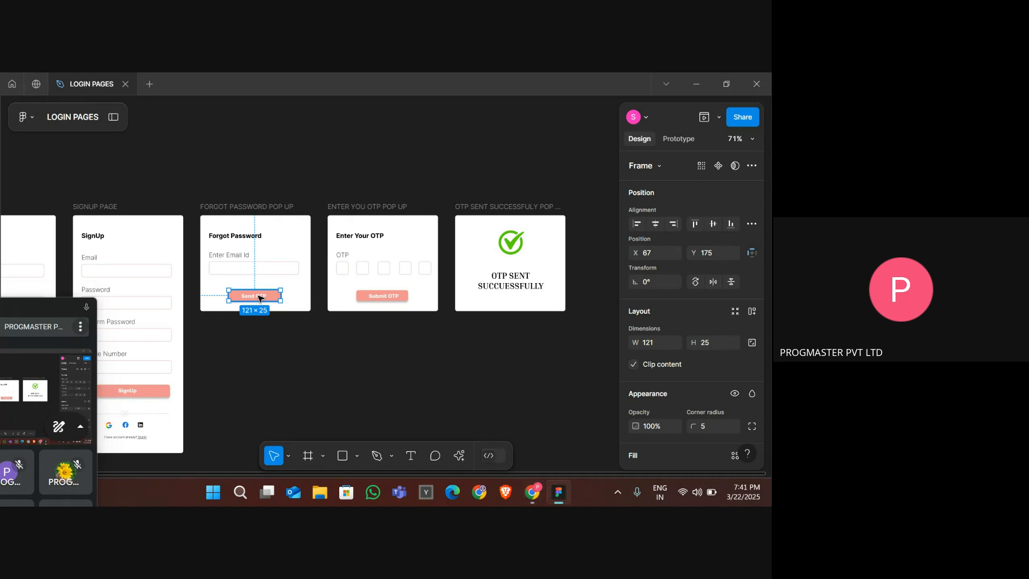
click(681, 139)
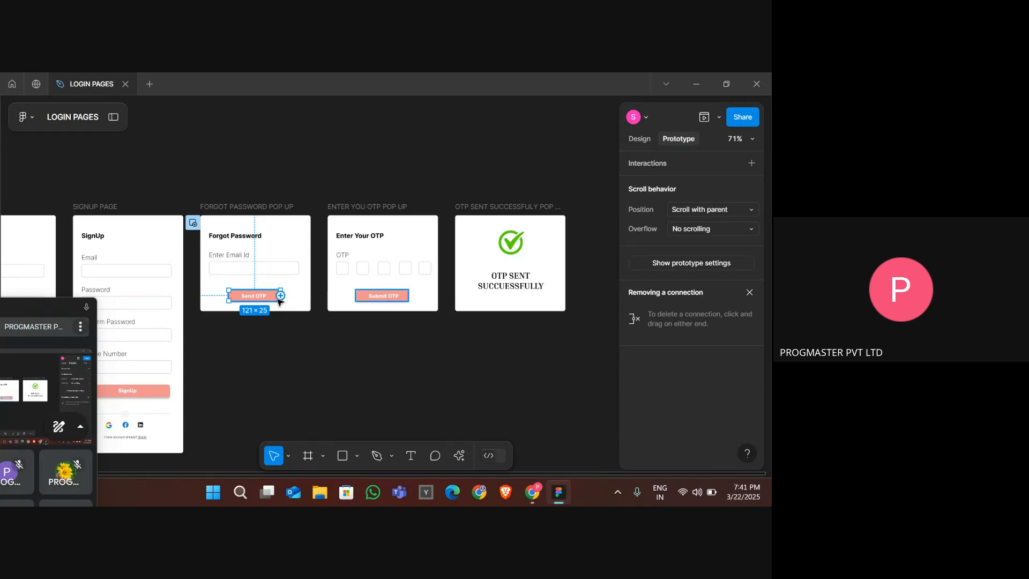
scroll(279, 300, up, 5)
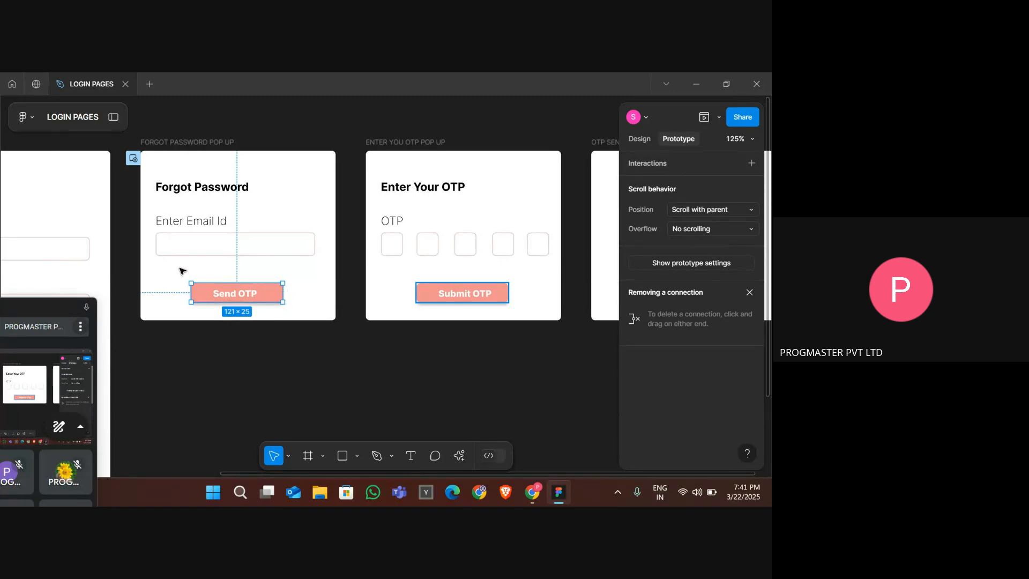
scroll(285, 363, down, 4)
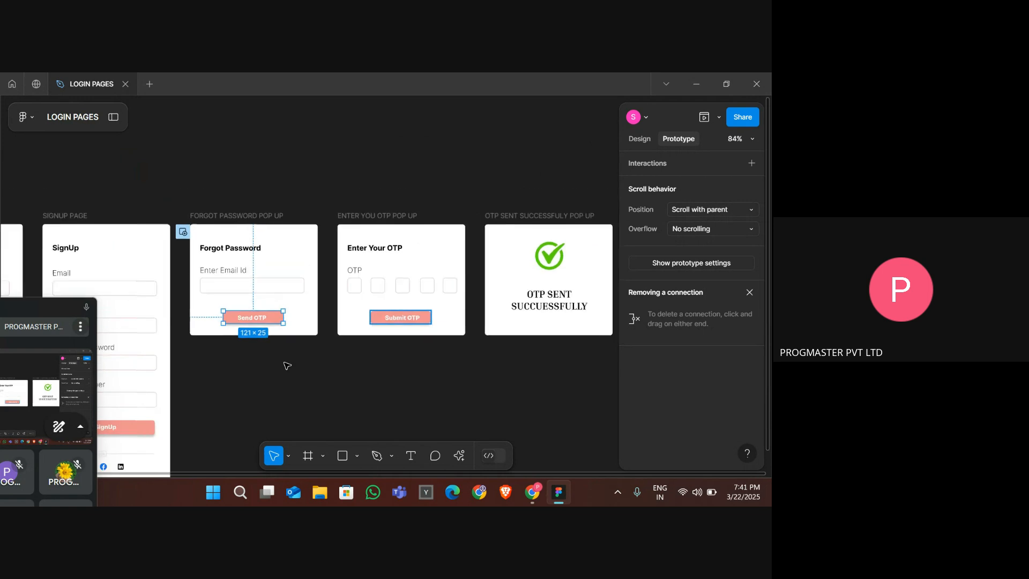
mouse_move(284, 321)
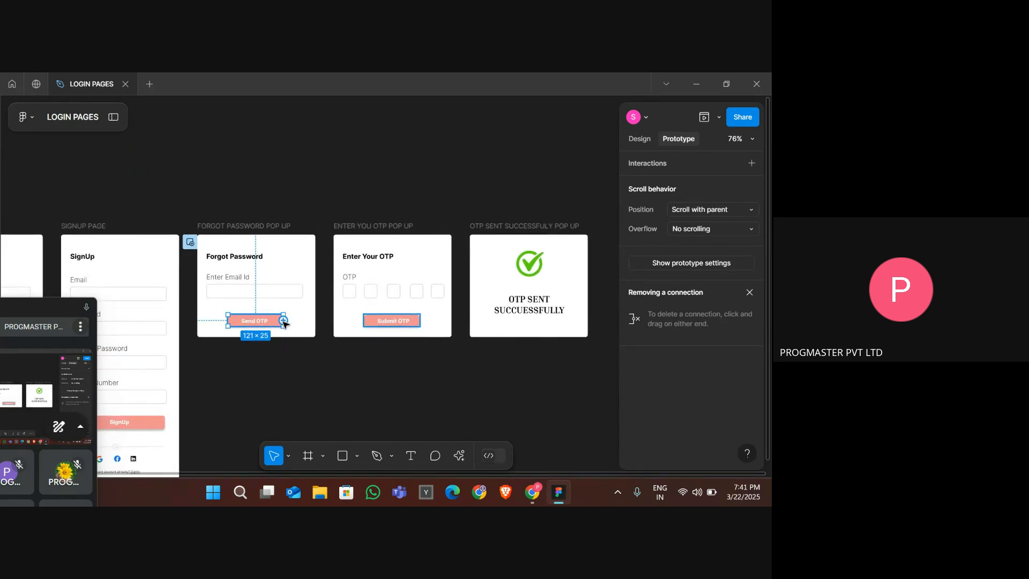
drag(283, 320, 529, 313)
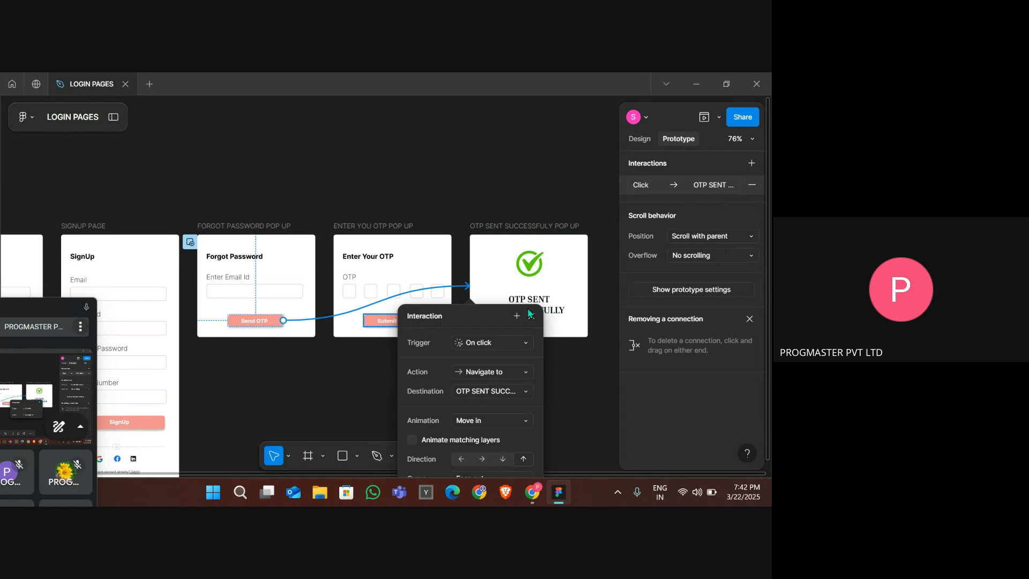
- Set the Send OTP interaction to Open overlay with a Bouncy curve and a downward move-in direction
scroll(530, 313, down, 3)
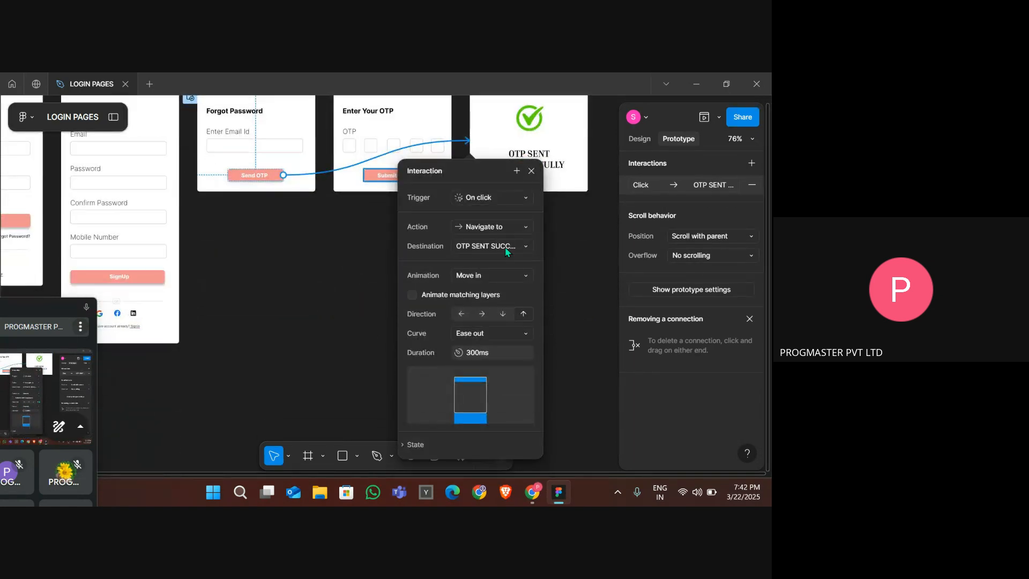
click(474, 228)
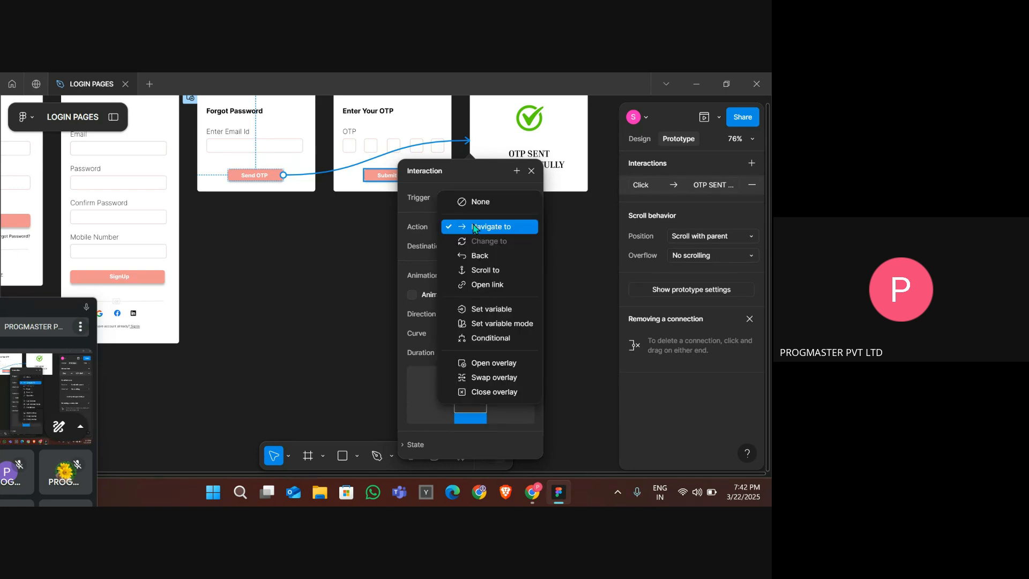
click(503, 364)
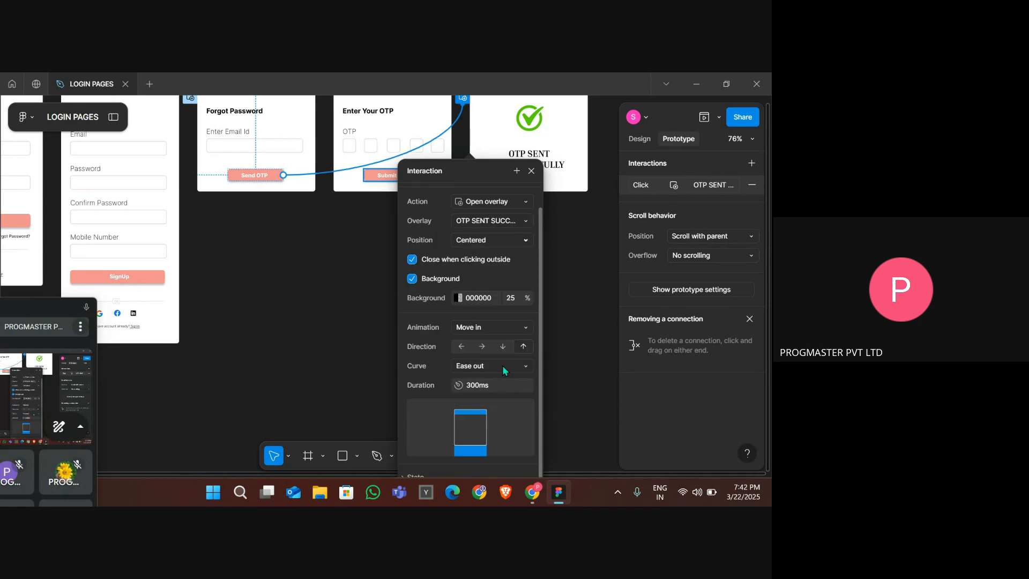
click(503, 367)
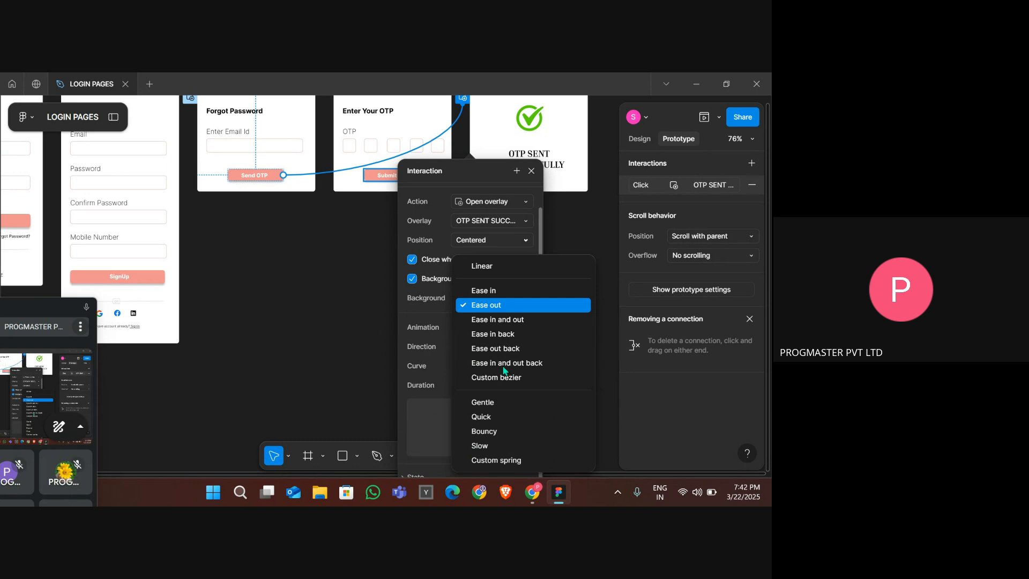
click(512, 431)
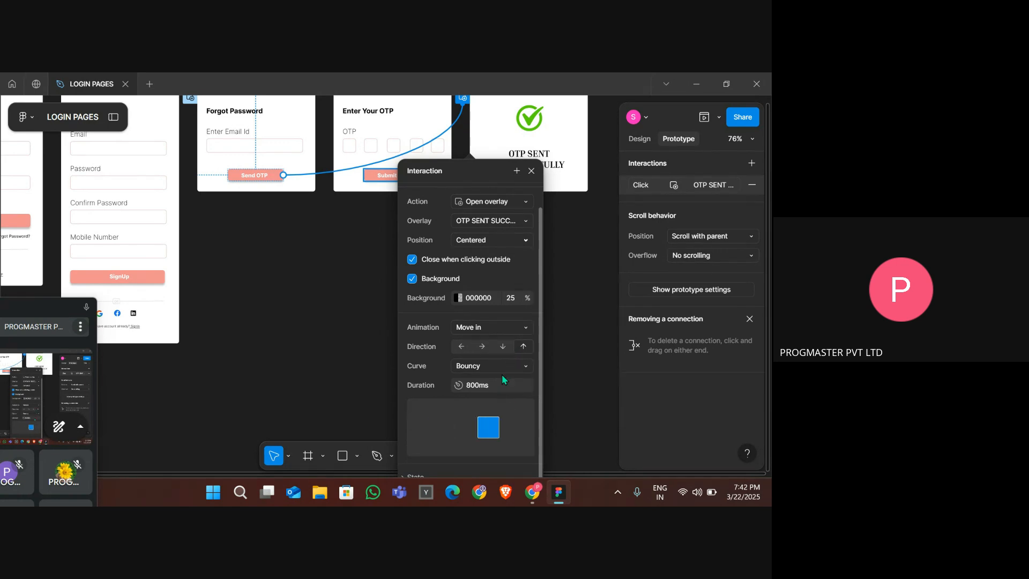
click(503, 346)
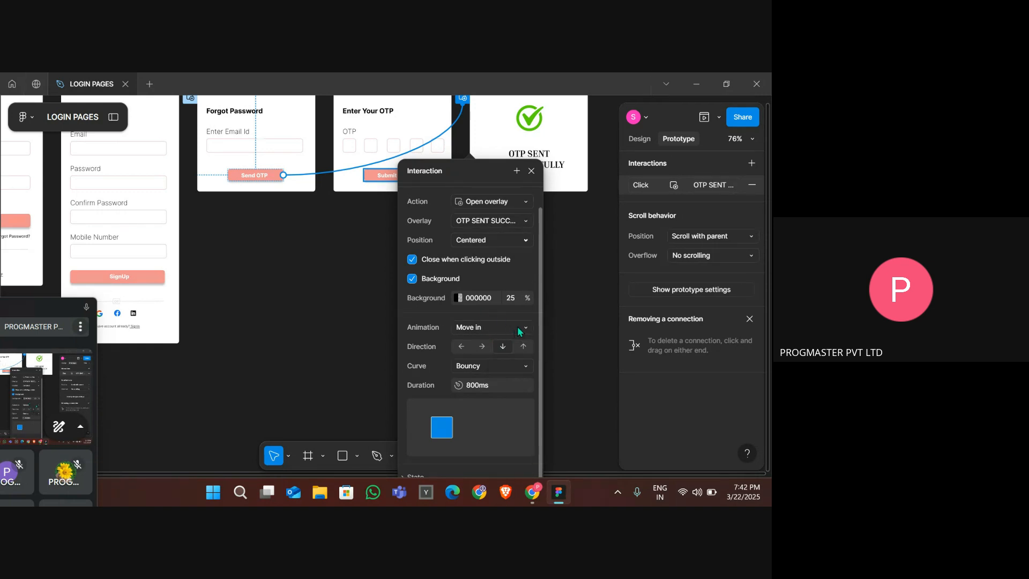
click(566, 326)
- Preview the prototype, going from sign-in to Forgot Password and Send OTP to test the OTP sent overlay
scroll(344, 319, down, 3)
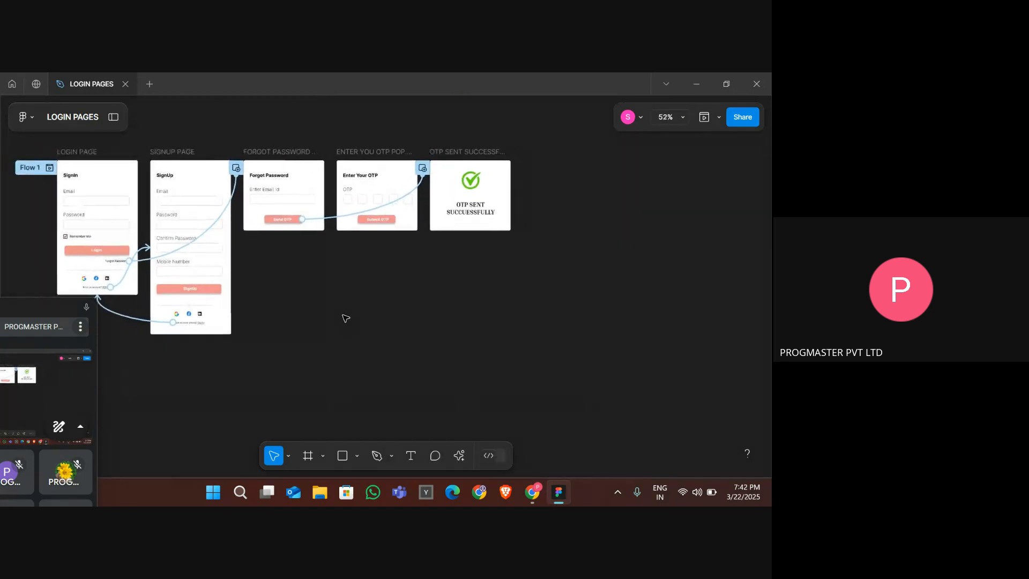
scroll(345, 318, down, 1)
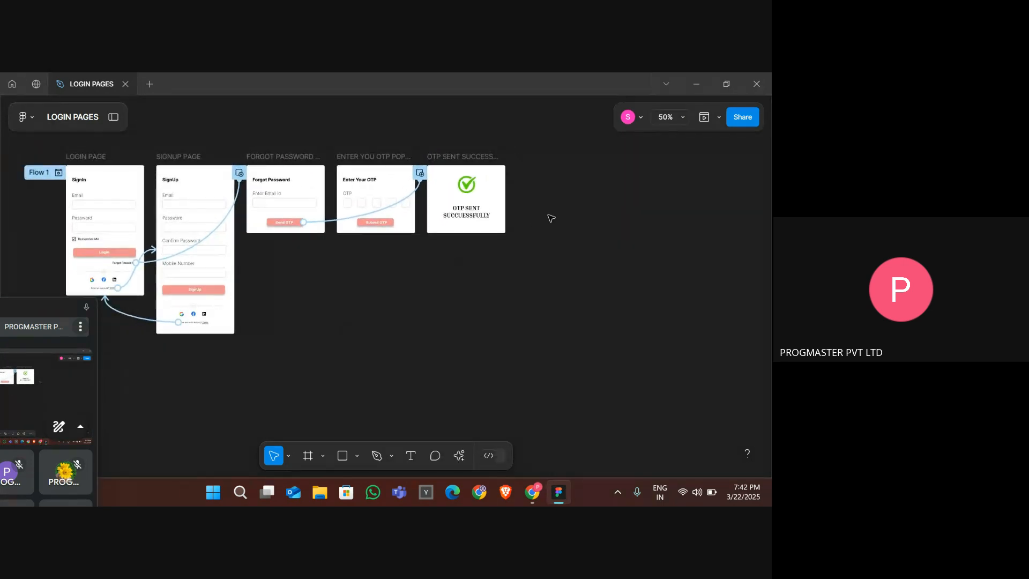
click(712, 113)
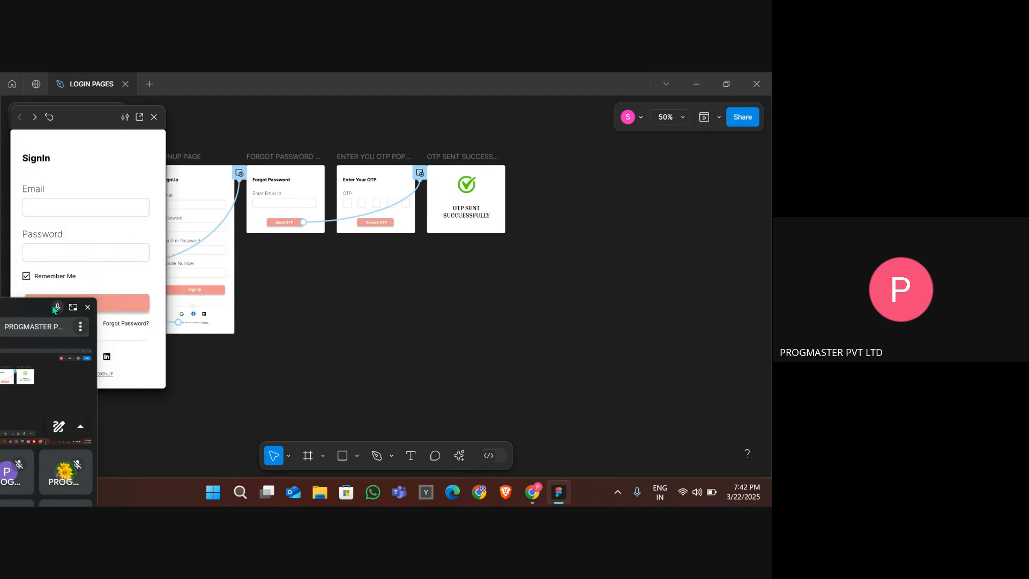
click(73, 306)
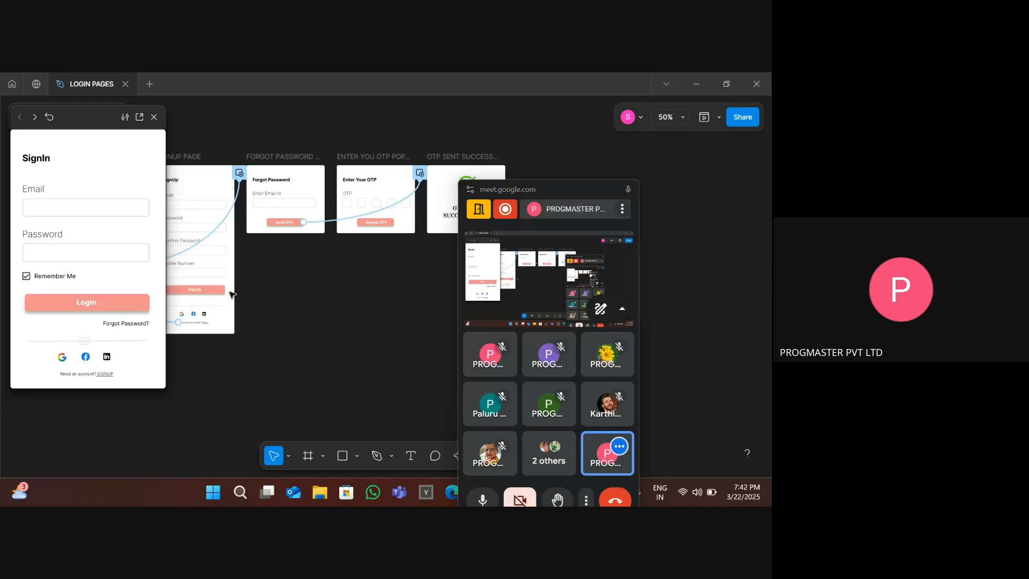
click(133, 324)
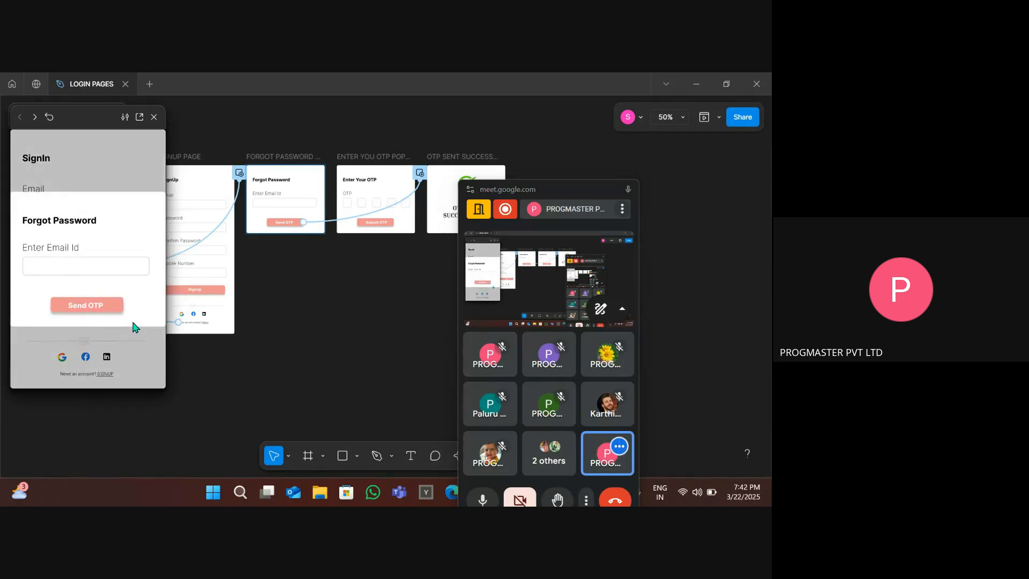
click(79, 308)
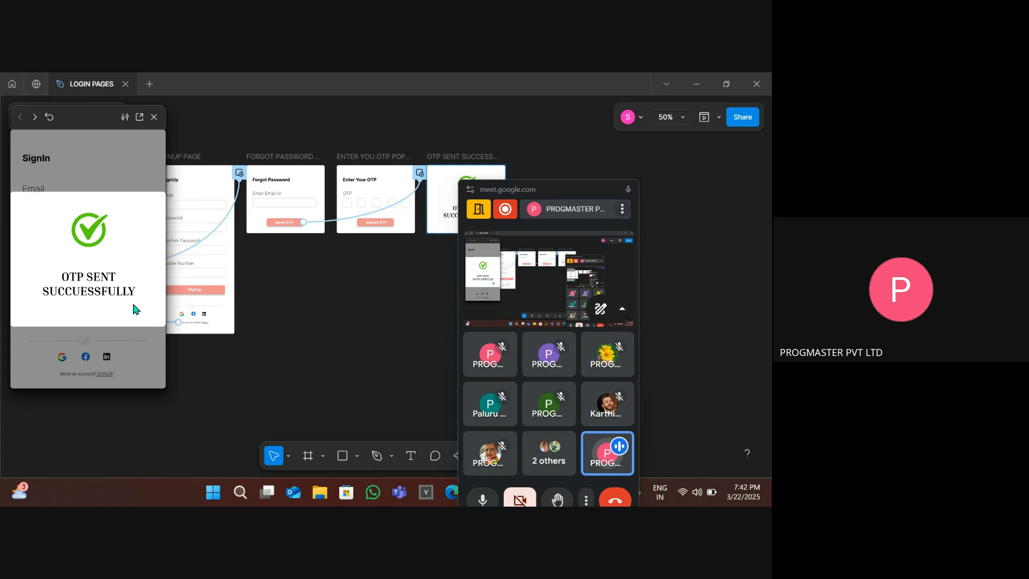
click(140, 344)
click(129, 354)
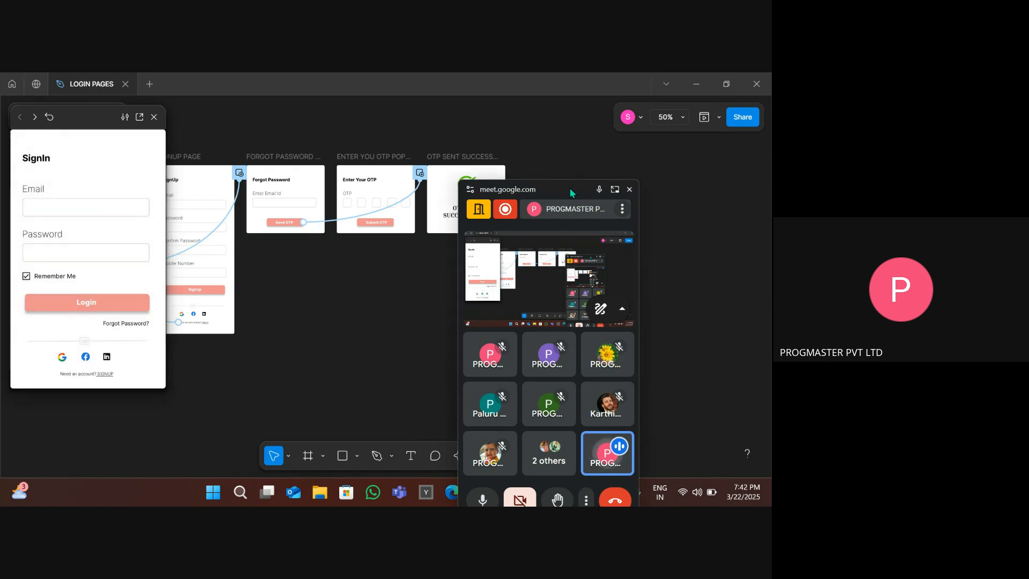
- Change the Send OTP interaction's action to Swap overlay
drag(573, 192, 667, 147)
scroll(464, 236, up, 5)
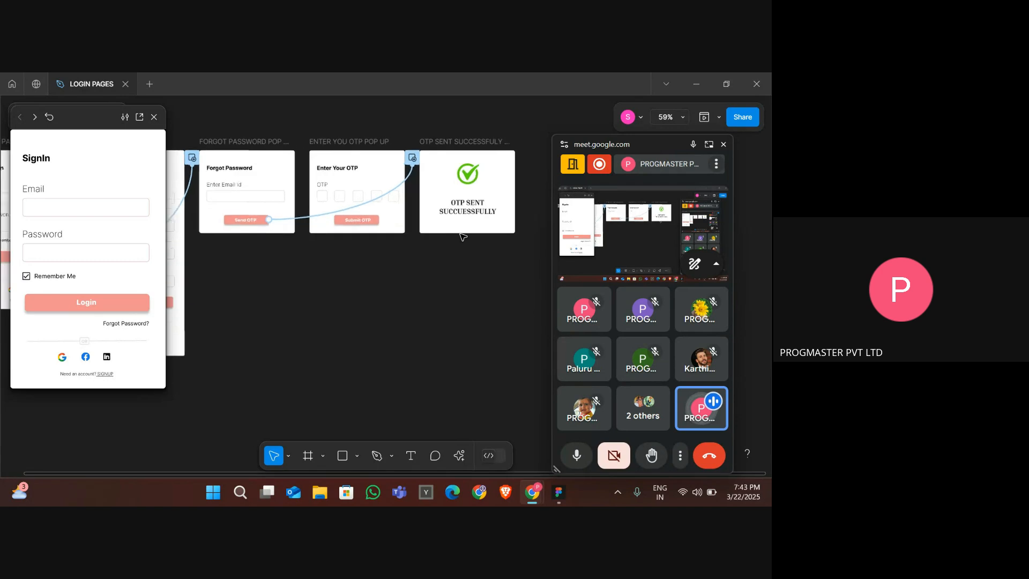
scroll(462, 236, up, 2)
click(442, 189)
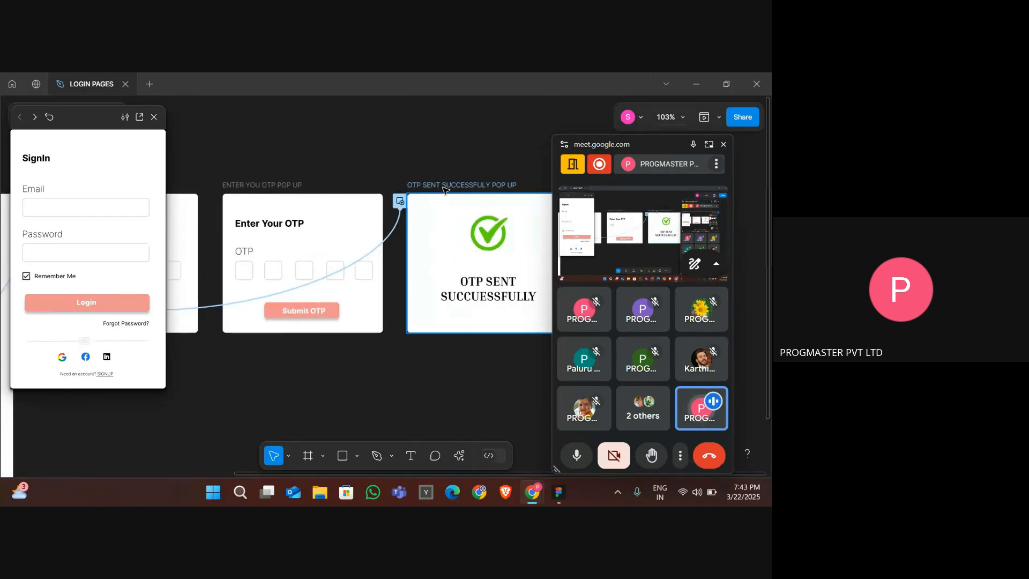
click(398, 212)
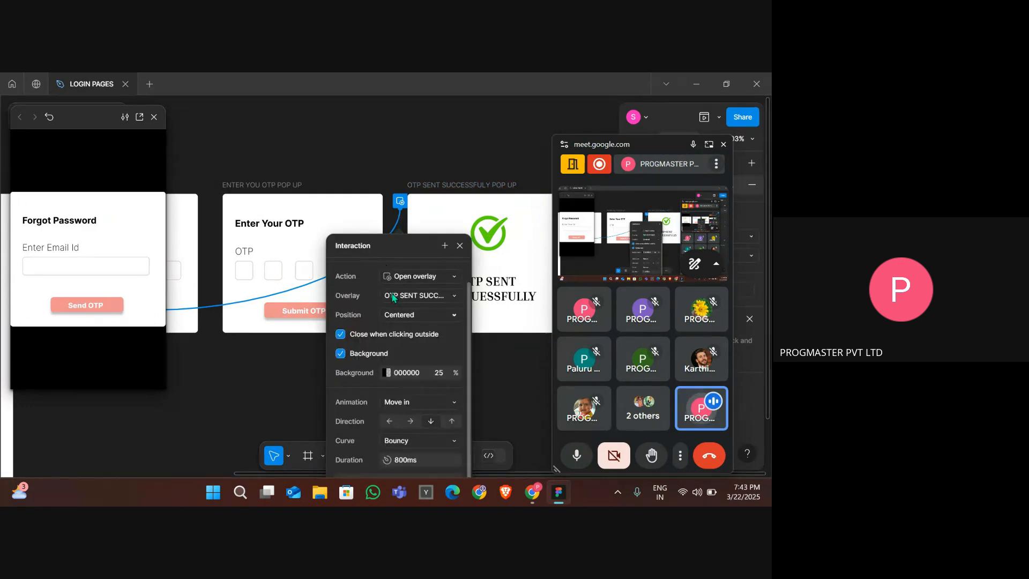
click(434, 278)
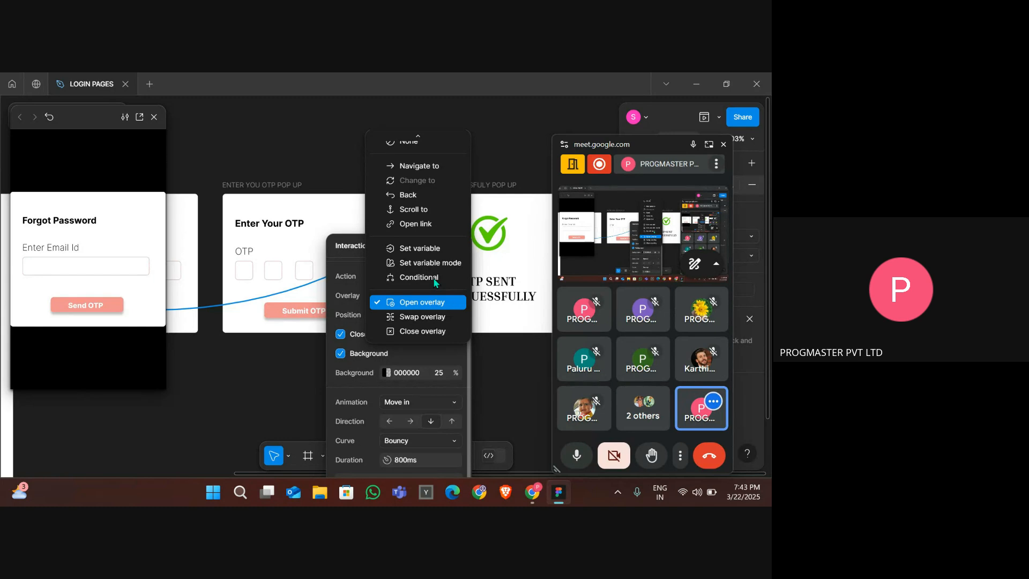
click(434, 318)
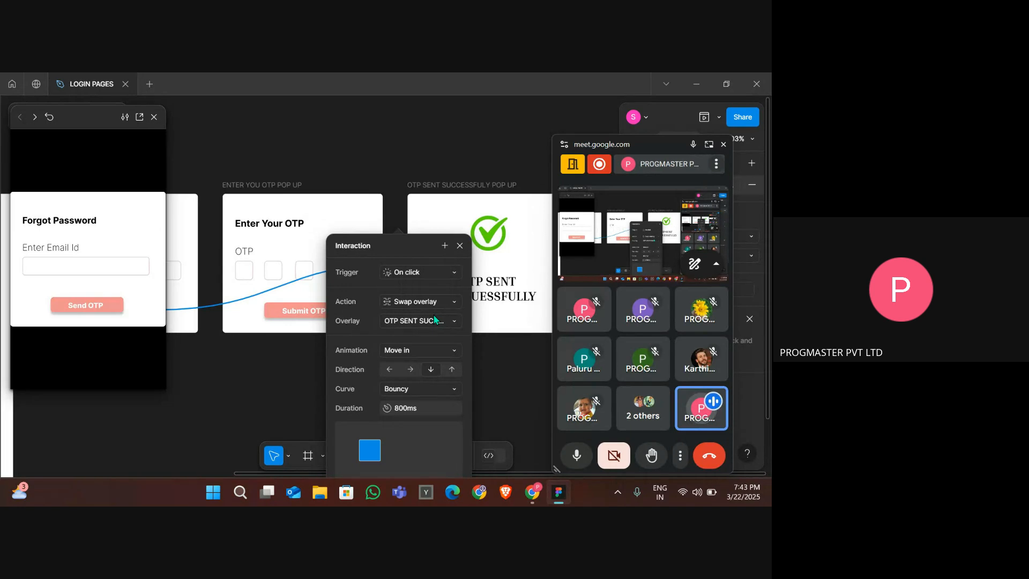
scroll(434, 317, down, 3)
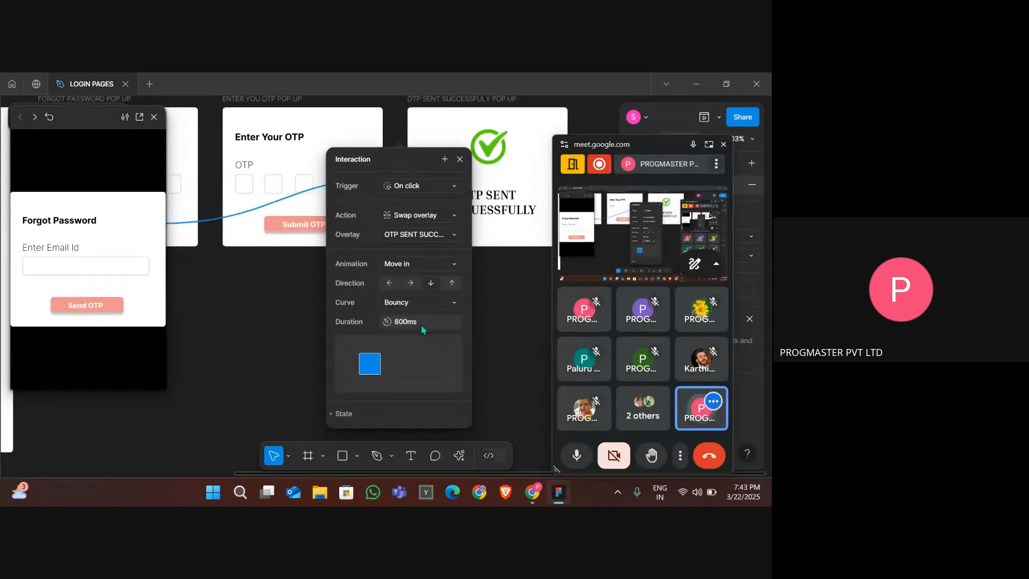
click(503, 352)
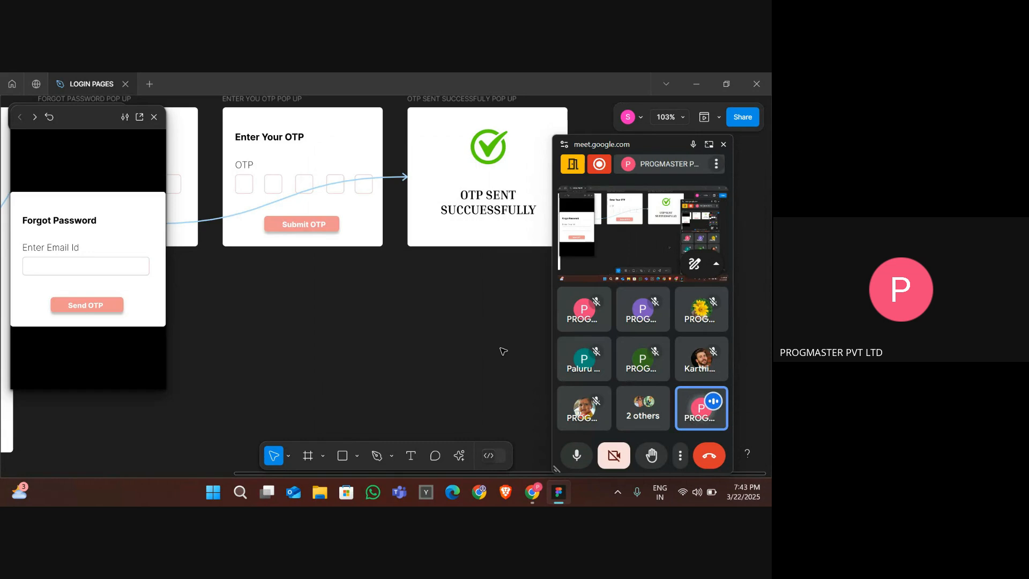
- Test the Send OTP button again in the prototype preview, then select the forgot password frame
scroll(503, 351, down, 2)
scroll(503, 351, down, 1)
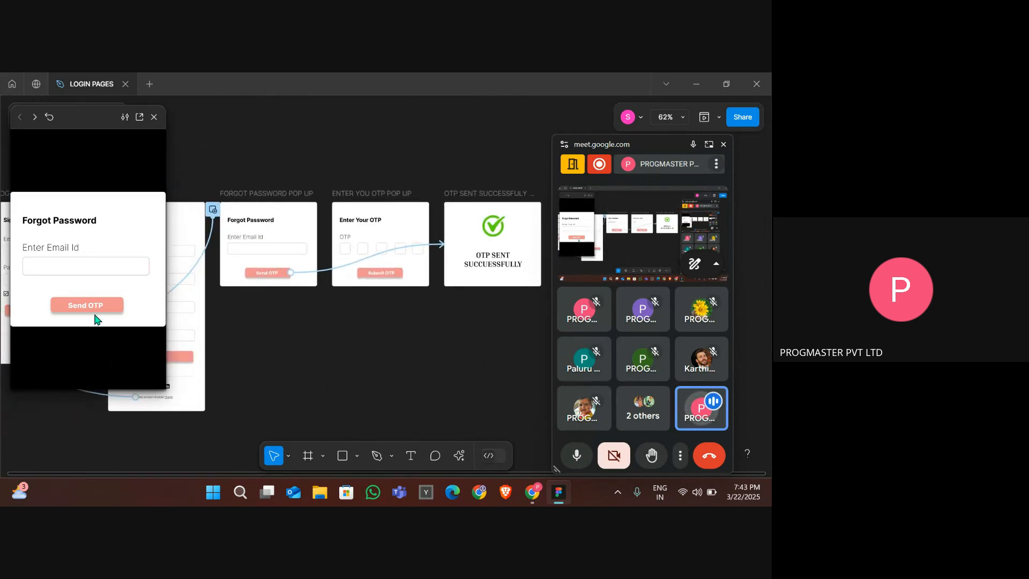
click(96, 311)
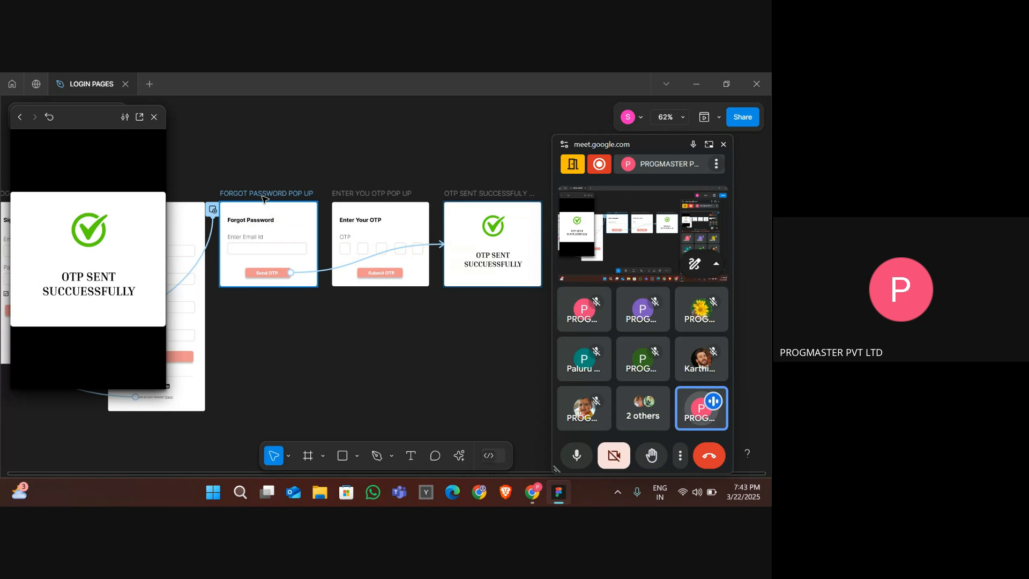
click(263, 195)
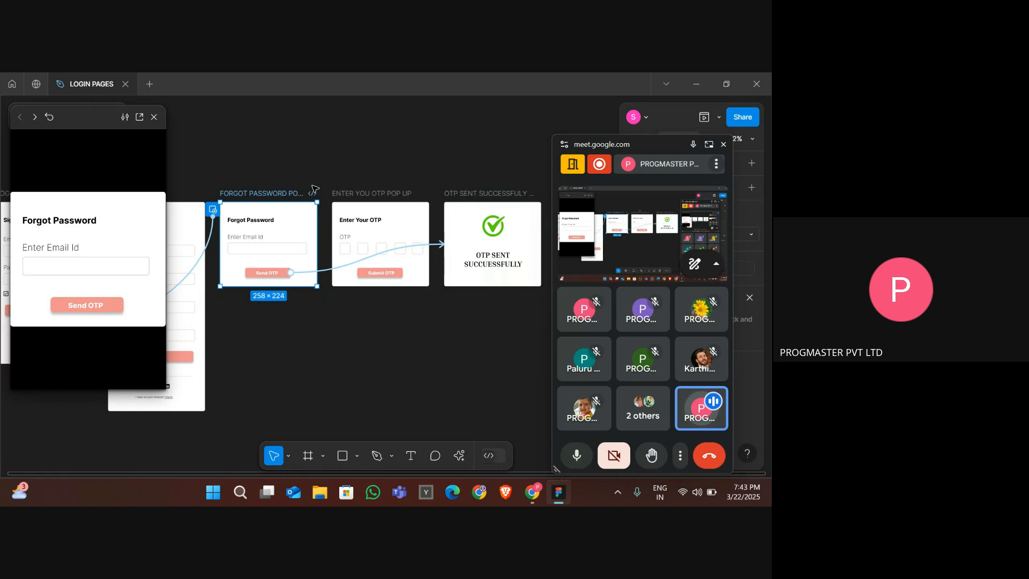
- Test the Send OTP button and the Forgot Password link in the prototype preview, starting from the login page
click(105, 307)
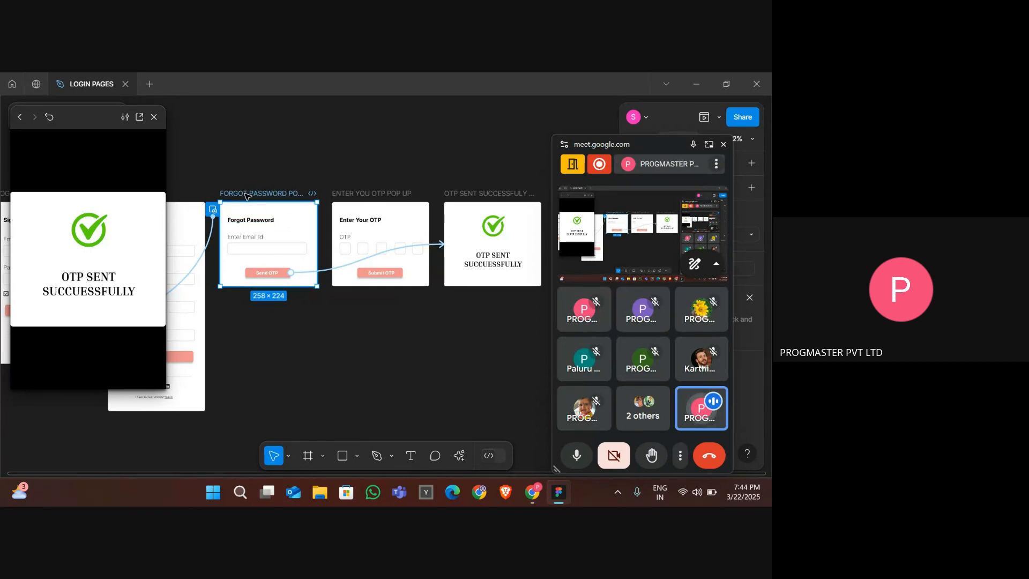
click(507, 195)
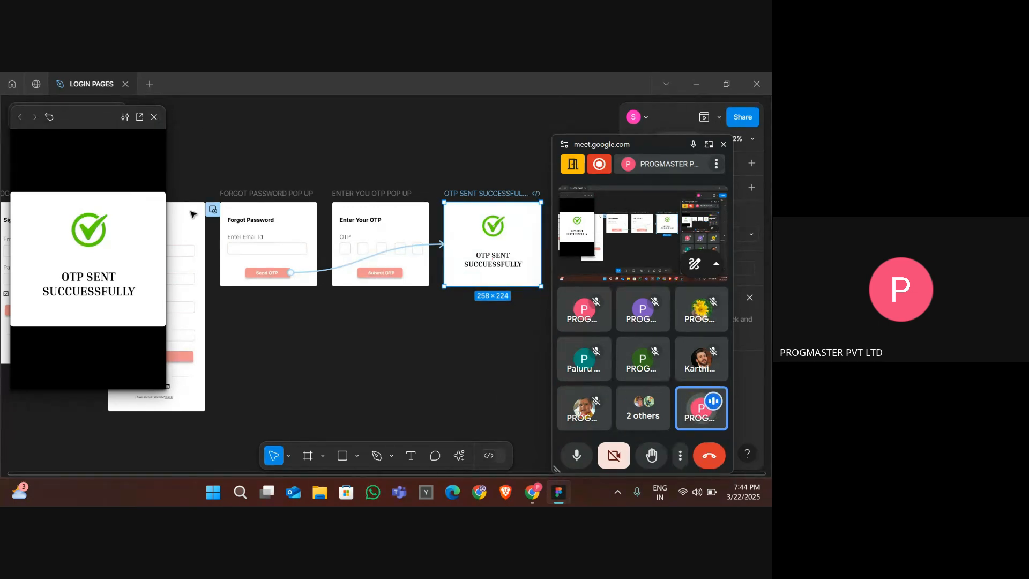
scroll(193, 214, left, 5)
click(247, 196)
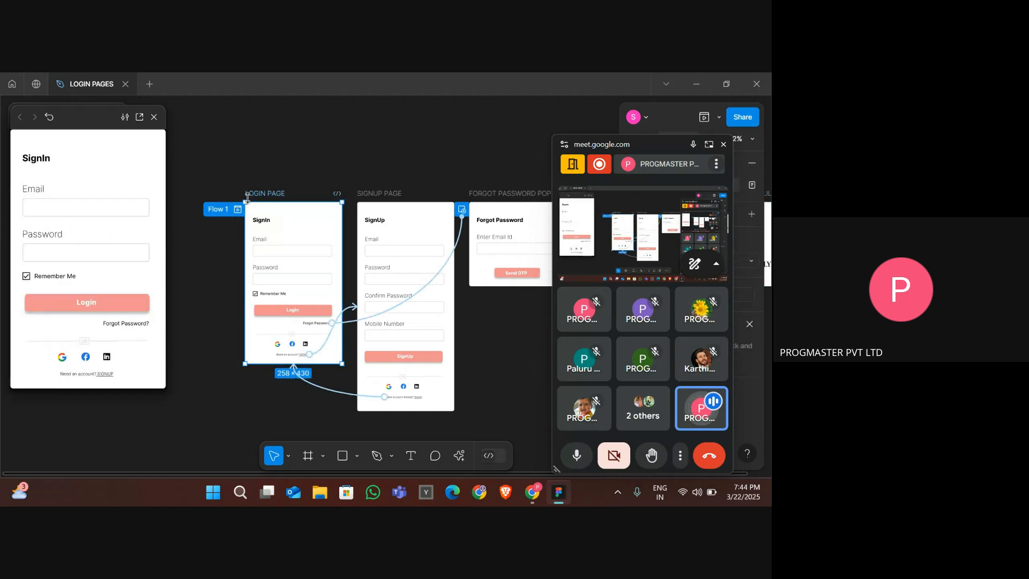
click(134, 323)
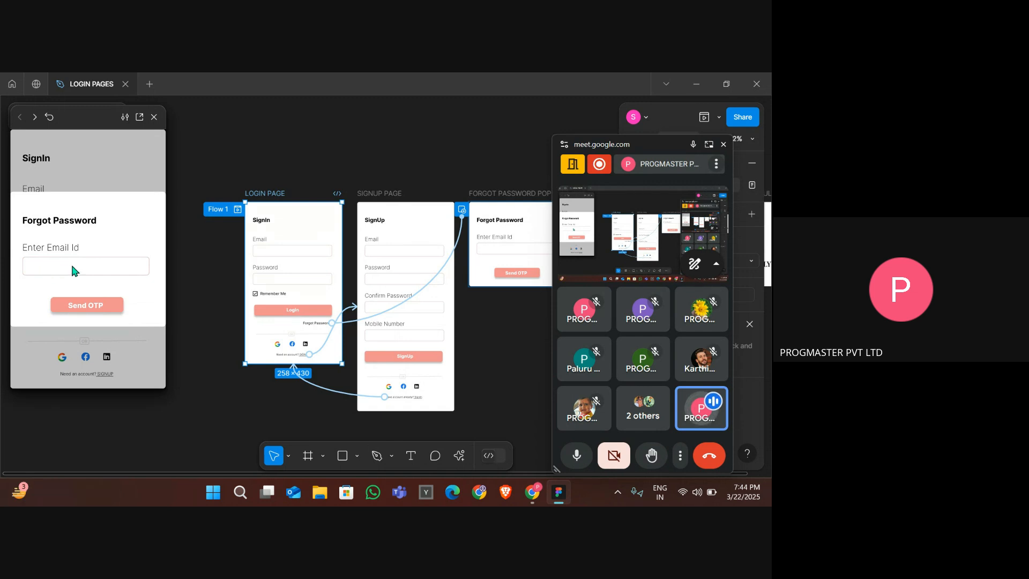
click(87, 306)
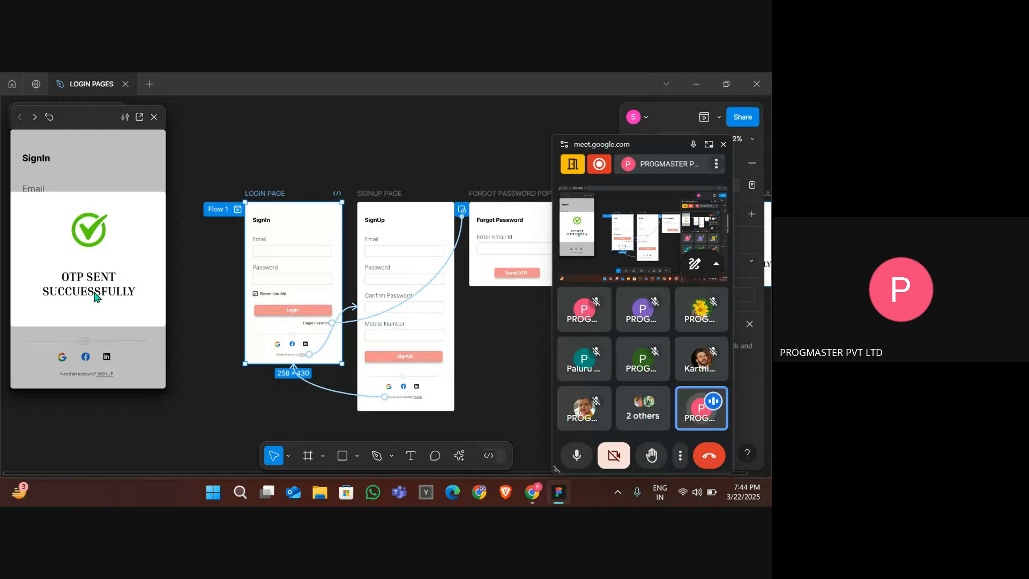
click(151, 357)
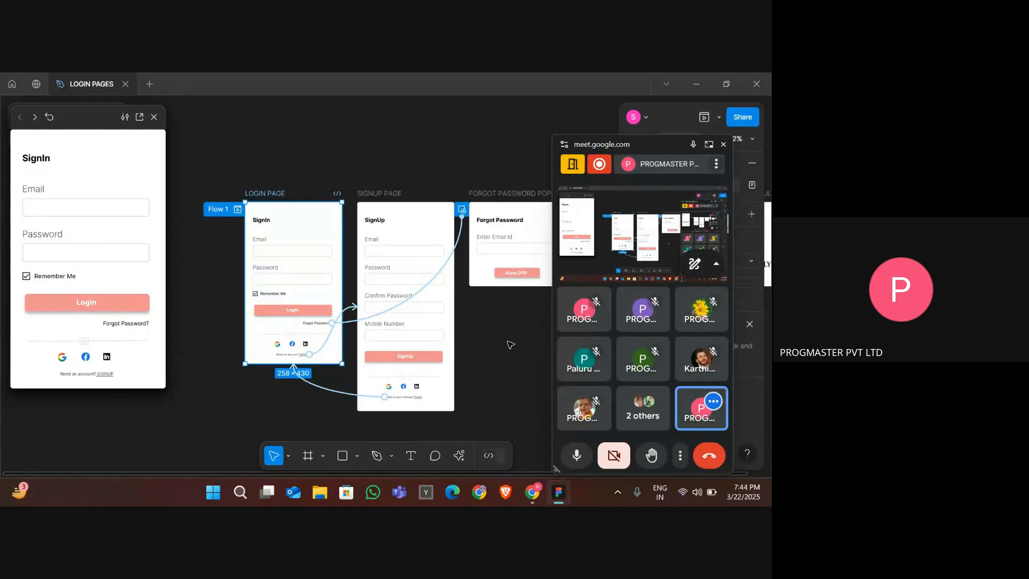
- Change the Send OTP interaction's action to Open overlay
scroll(510, 345, right, 3)
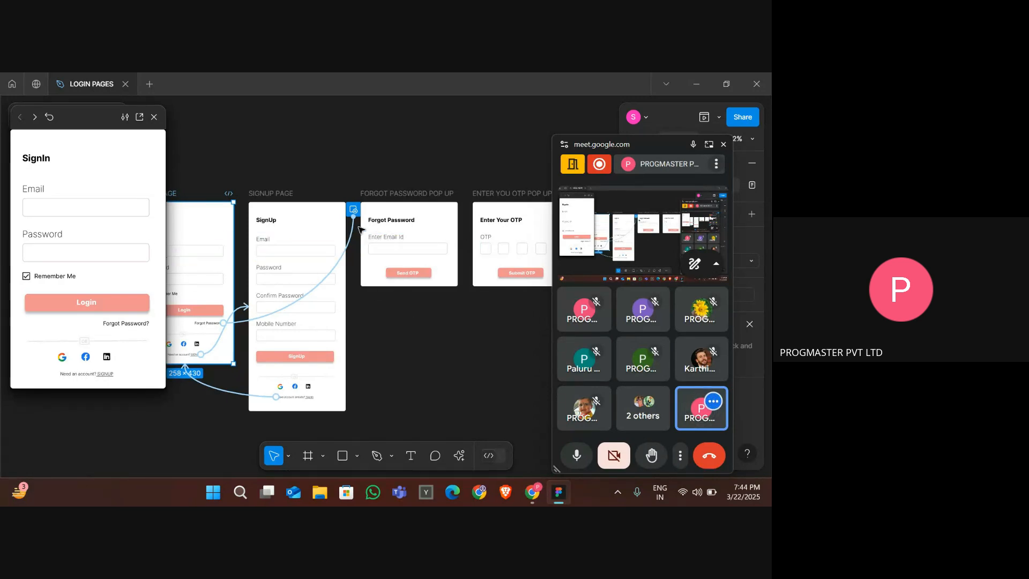
scroll(353, 231, right, 3)
scroll(353, 231, right, 1)
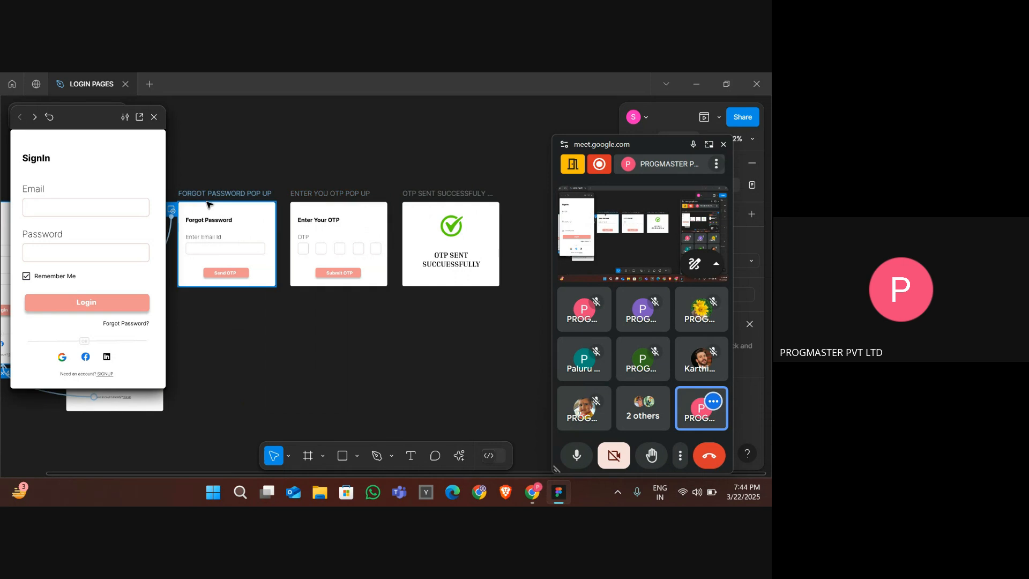
click(200, 195)
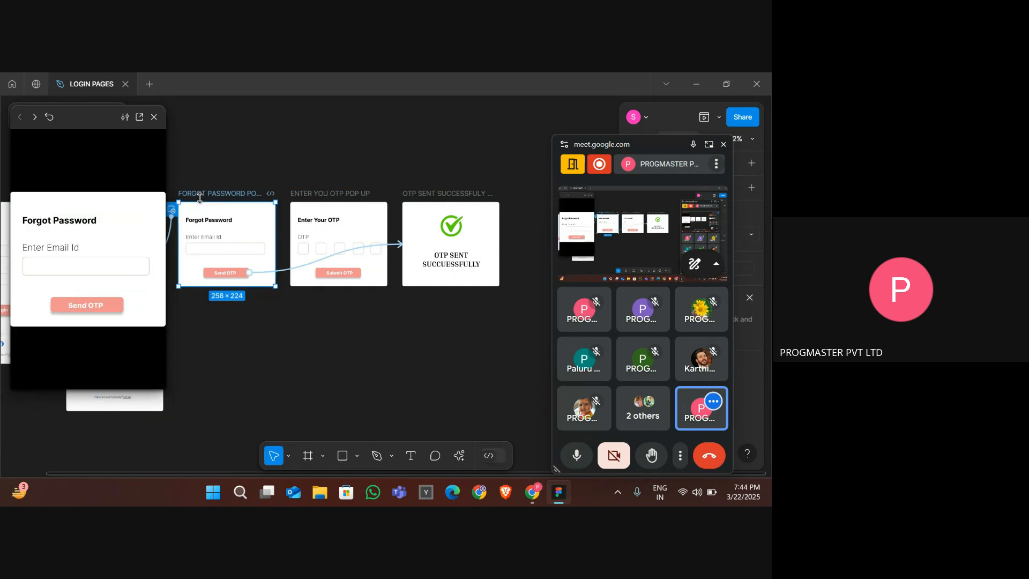
click(286, 272)
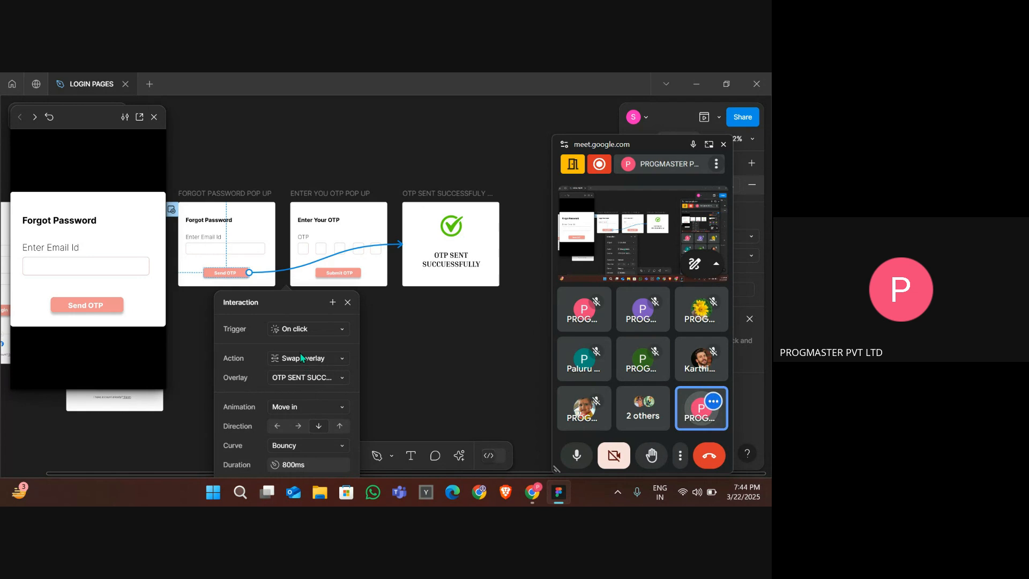
click(301, 356)
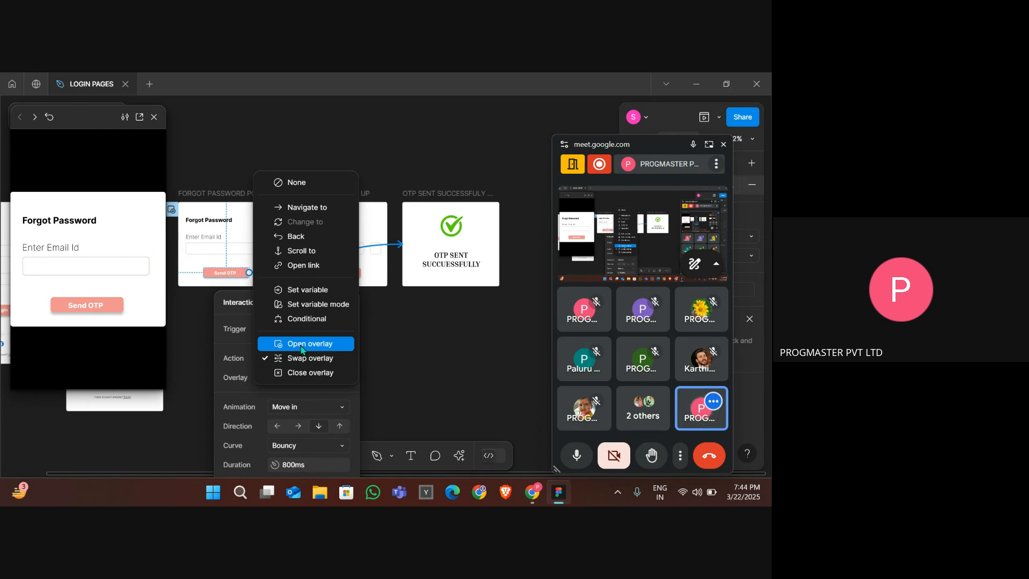
click(301, 348)
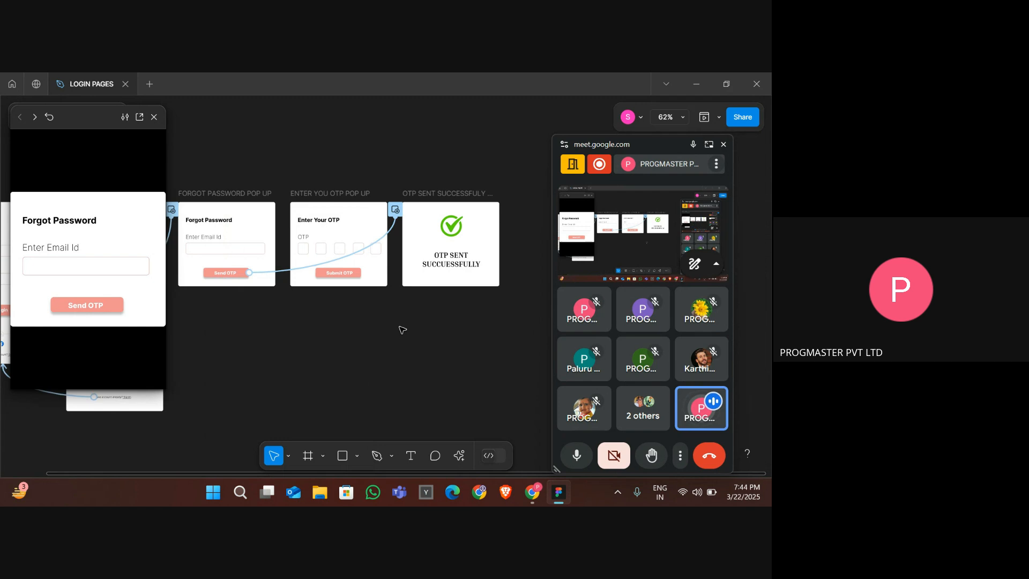
click(403, 329)
- Preview the flow from the login page through Forgot Password to Send OTP again
scroll(434, 335, left, 5)
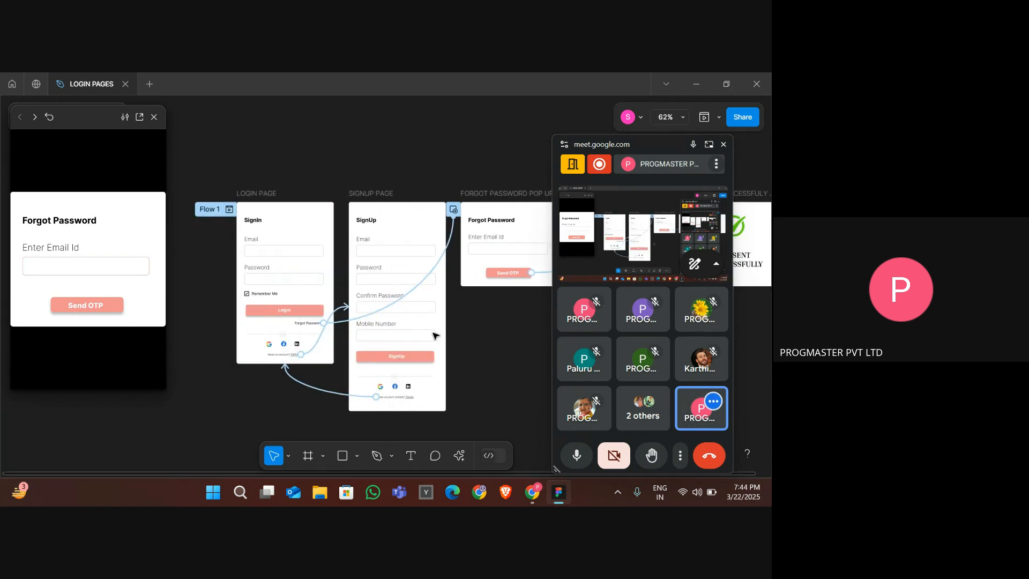
click(316, 204)
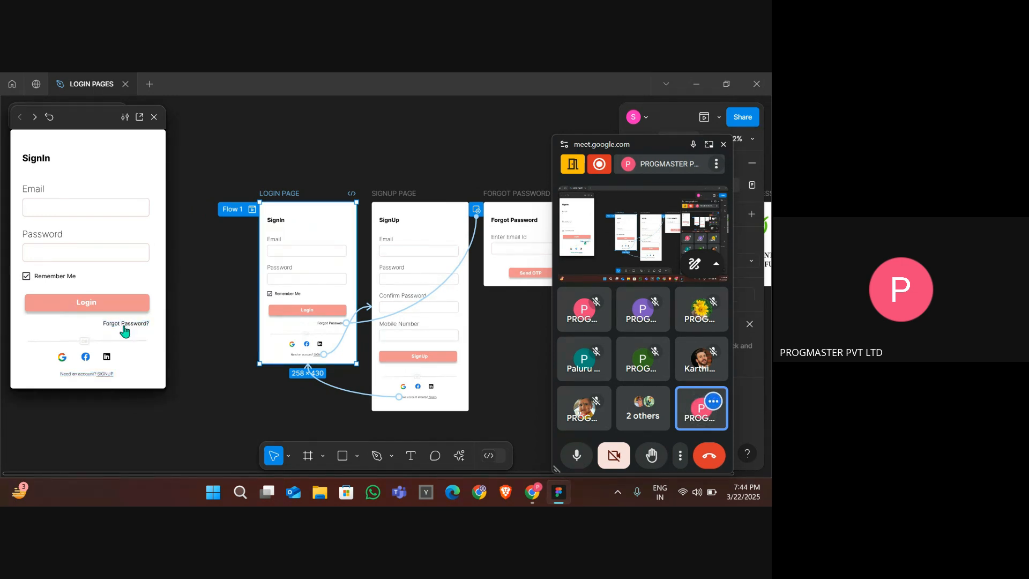
click(126, 326)
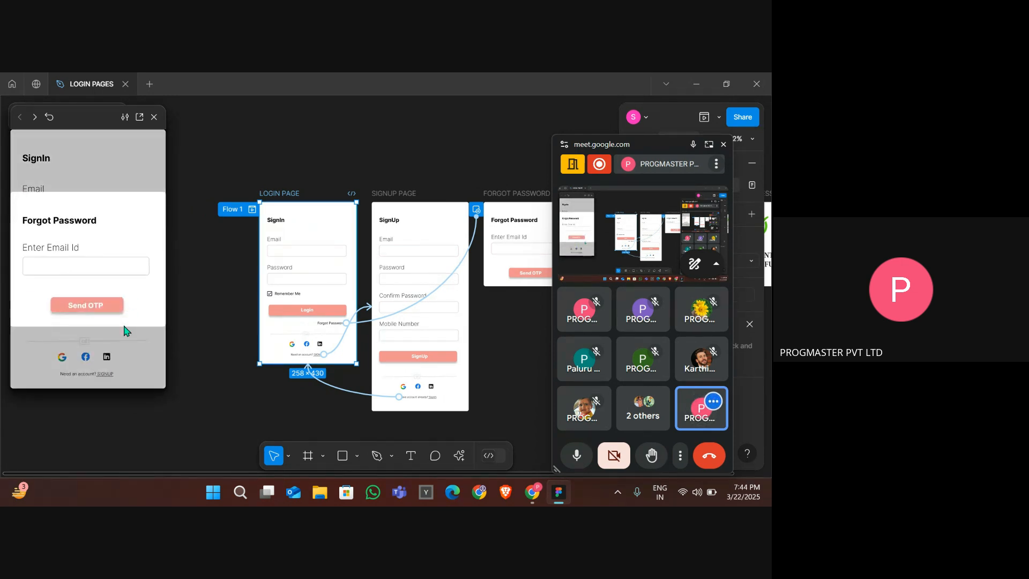
click(98, 311)
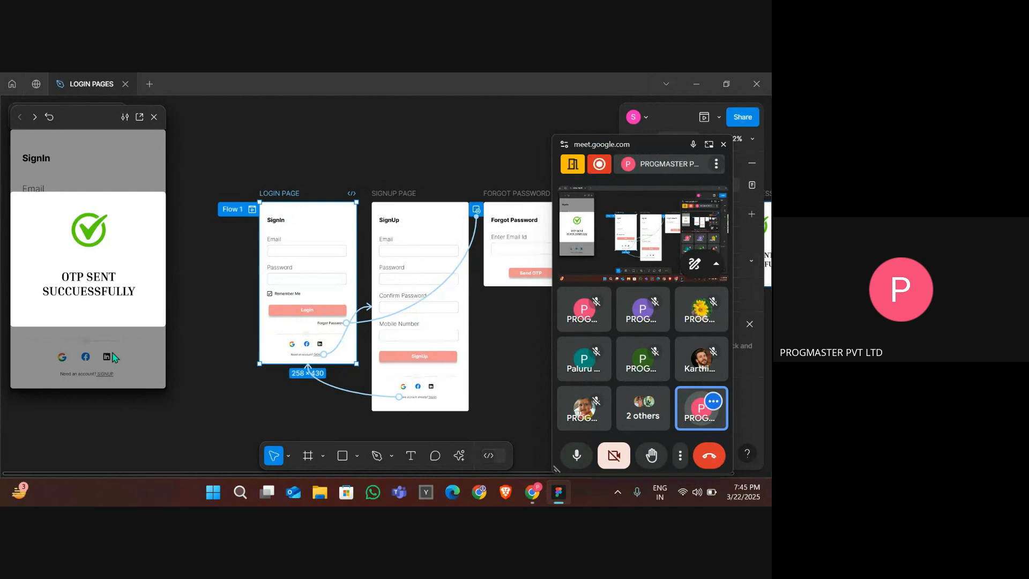
click(105, 372)
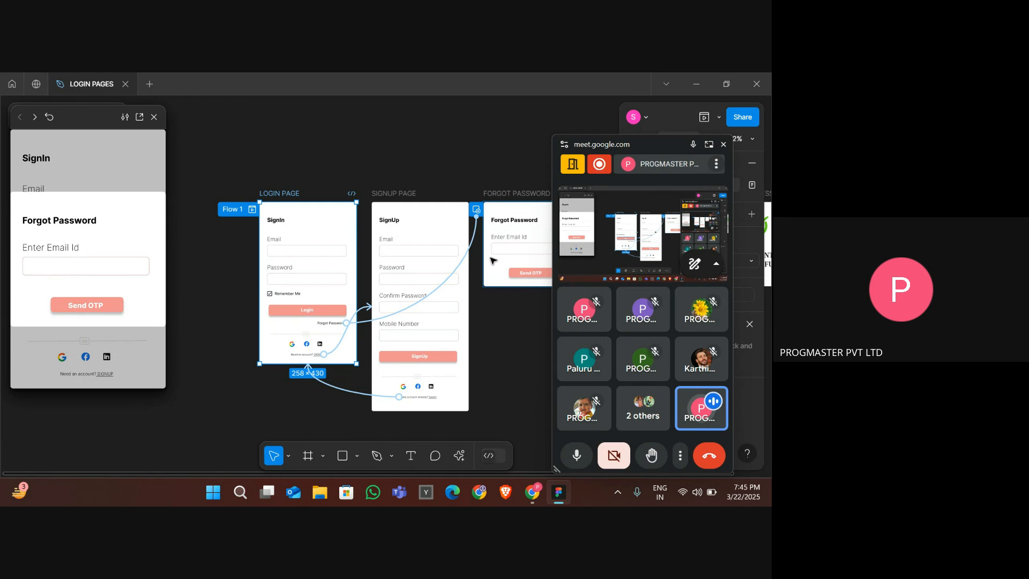
- Switch the Send OTP interaction's action back to Swap overlay
scroll(368, 202, right, 5)
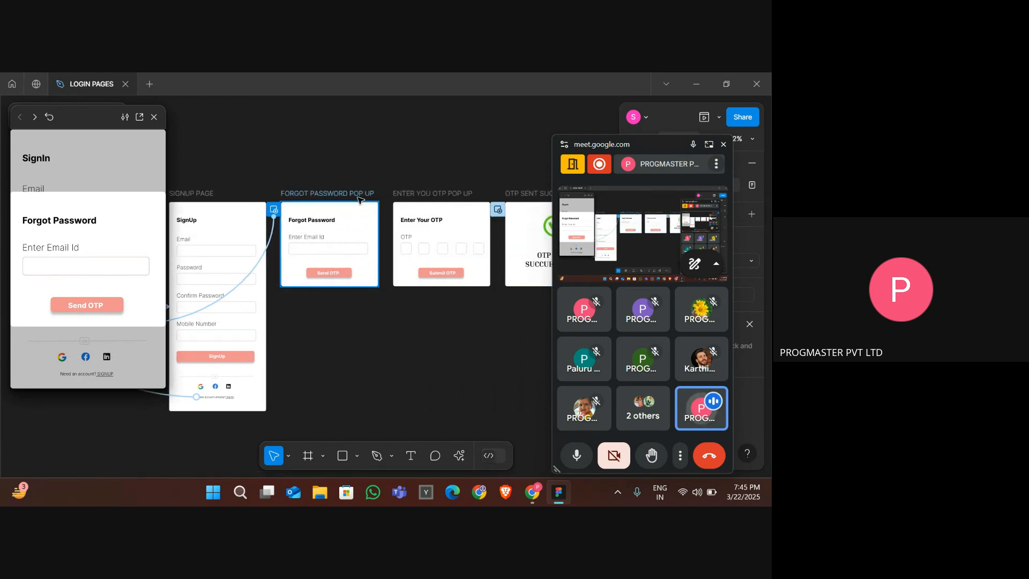
click(368, 204)
click(397, 269)
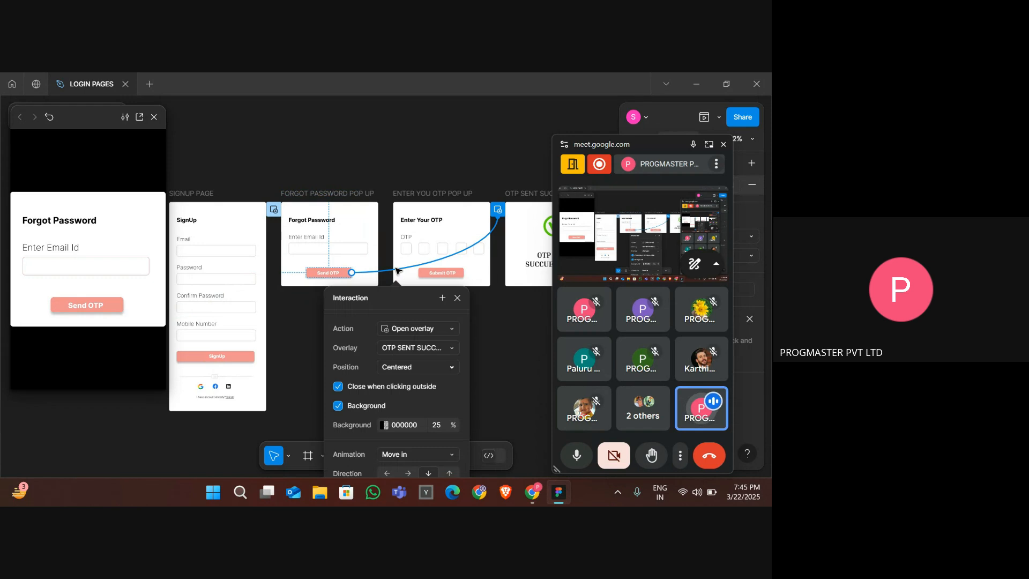
click(410, 333)
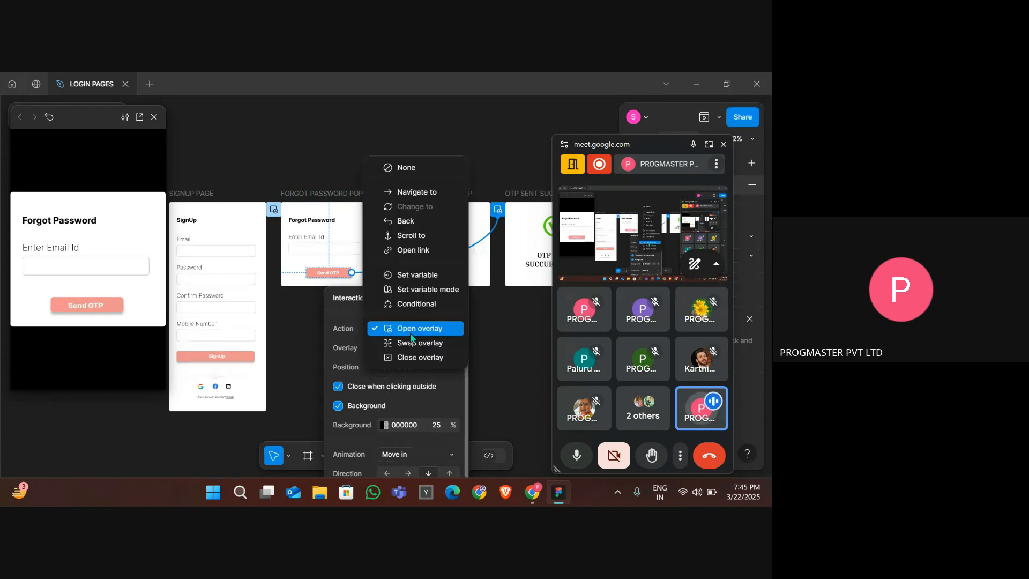
click(416, 343)
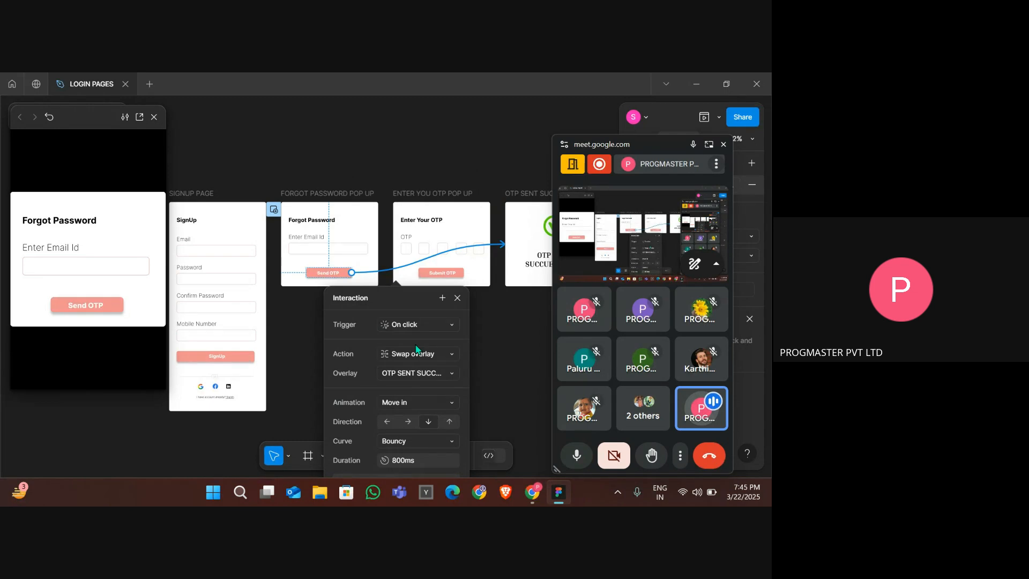
click(292, 321)
- Replay the prototype preview from the login page, following Forgot Password and Send OTP
click(185, 194)
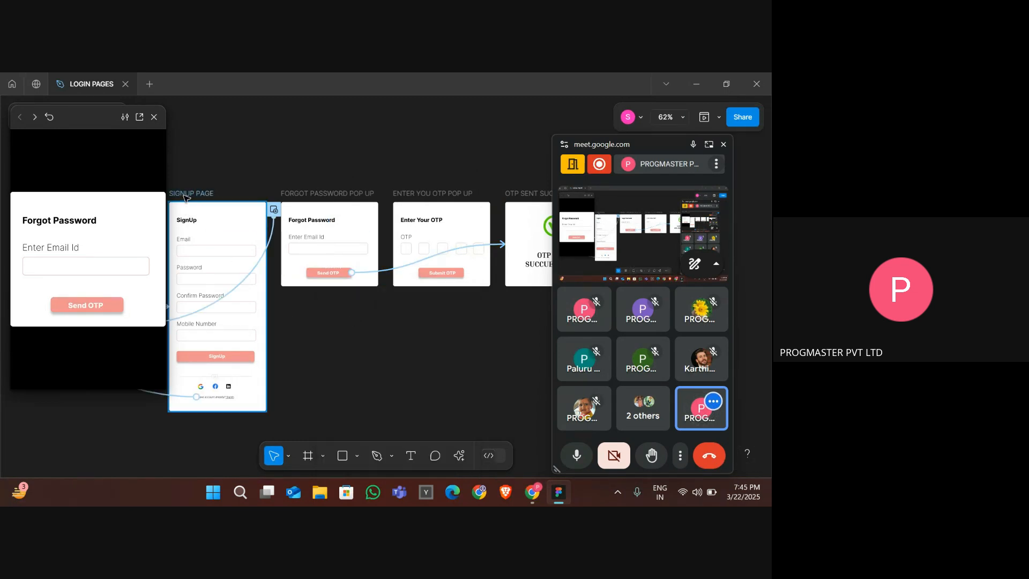
click(185, 194)
scroll(184, 194, left, 2)
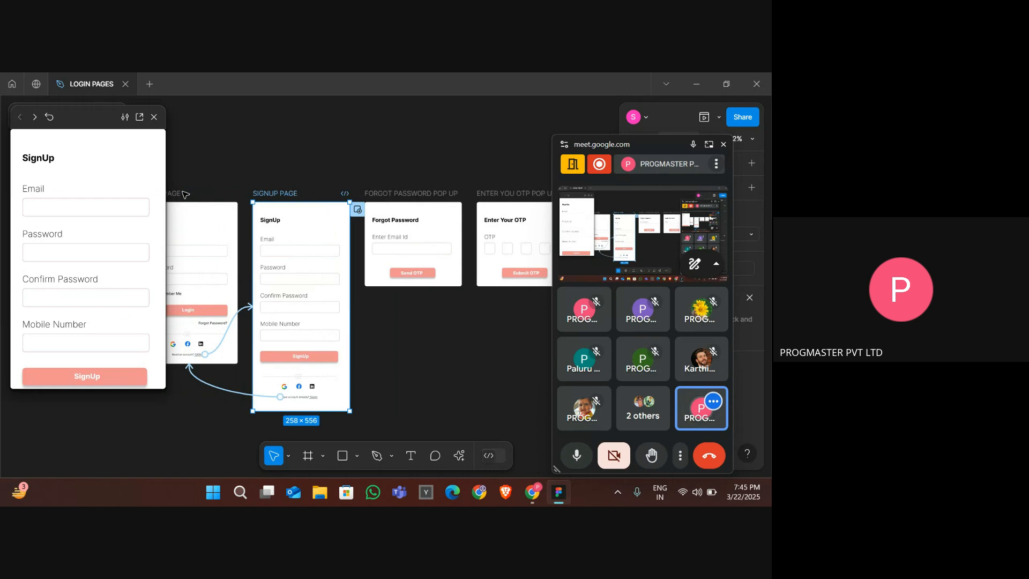
click(181, 192)
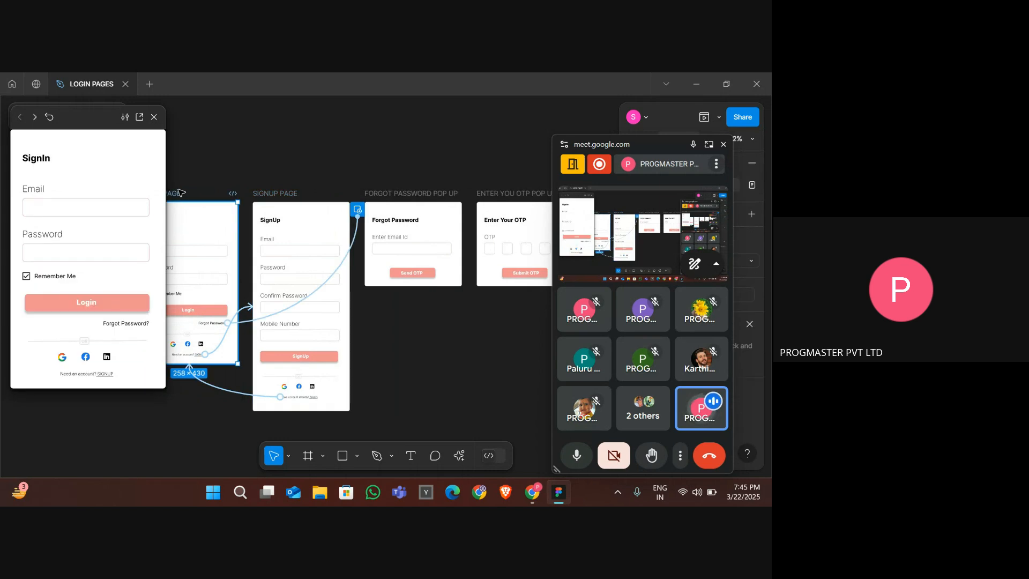
click(122, 323)
click(108, 305)
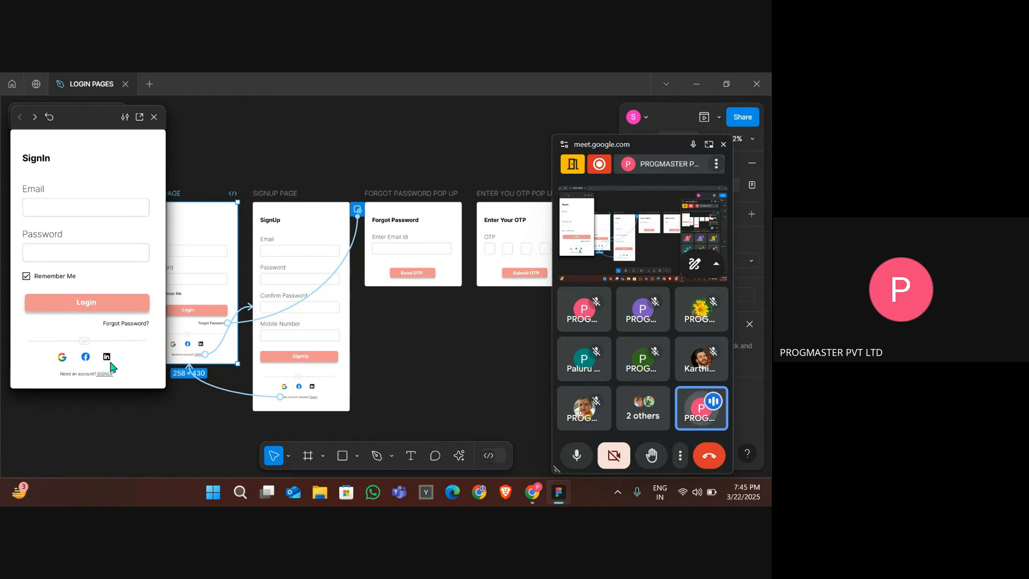
click(399, 350)
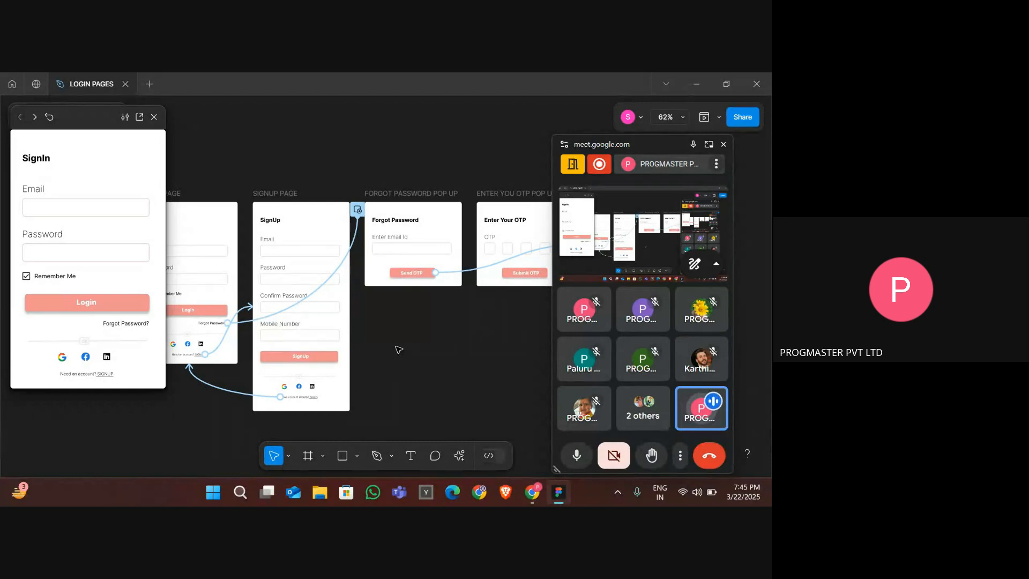
- Set the Send OTP interaction's action to Close overlay
scroll(287, 322, right, 5)
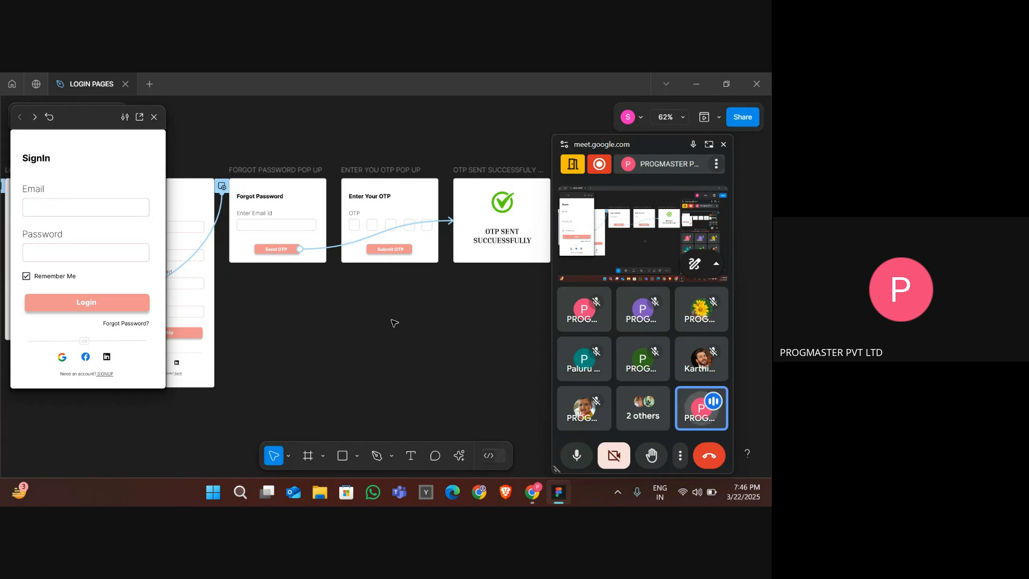
scroll(394, 323, right, 3)
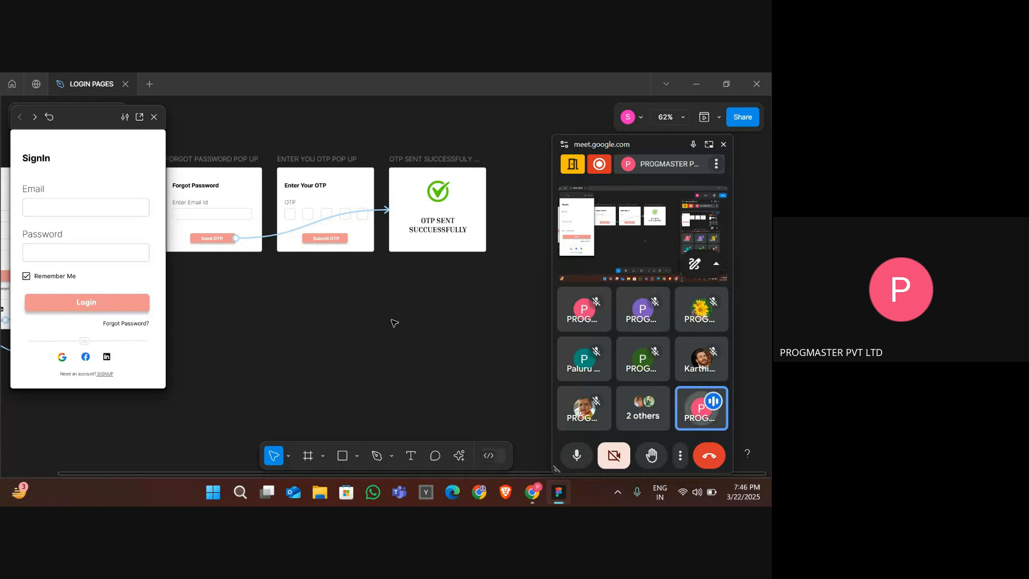
scroll(395, 323, up, 3)
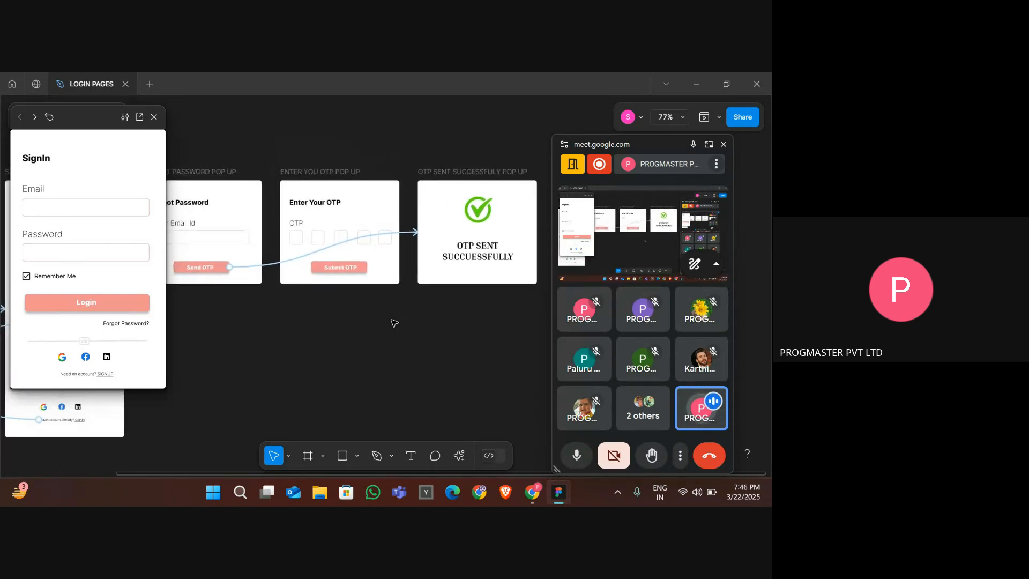
click(453, 180)
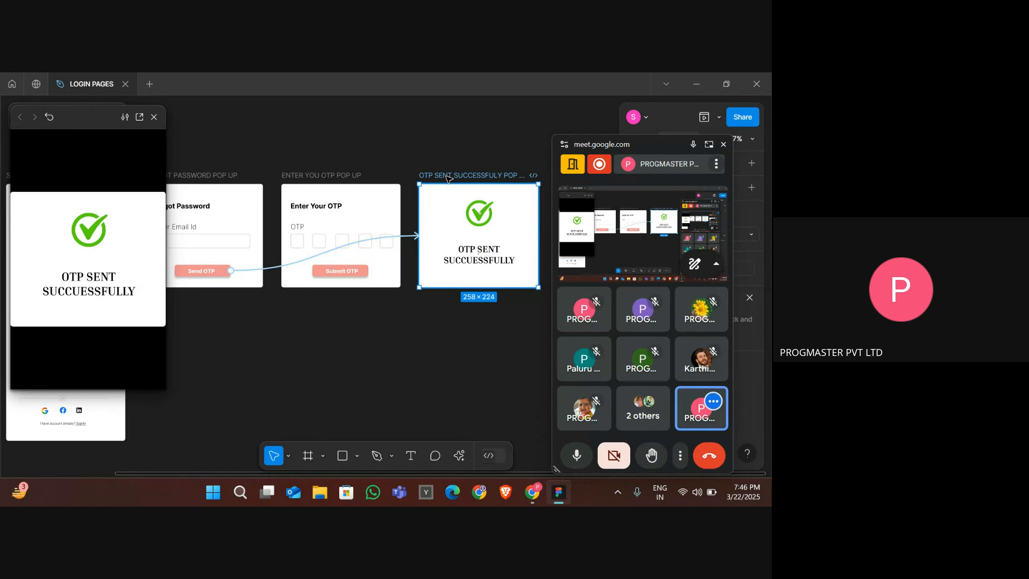
click(413, 236)
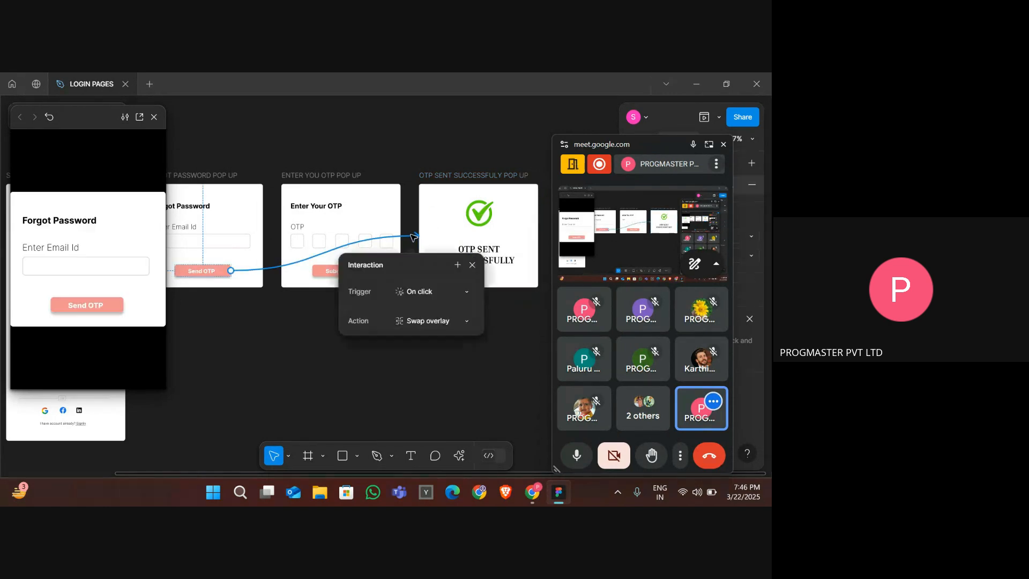
click(432, 409)
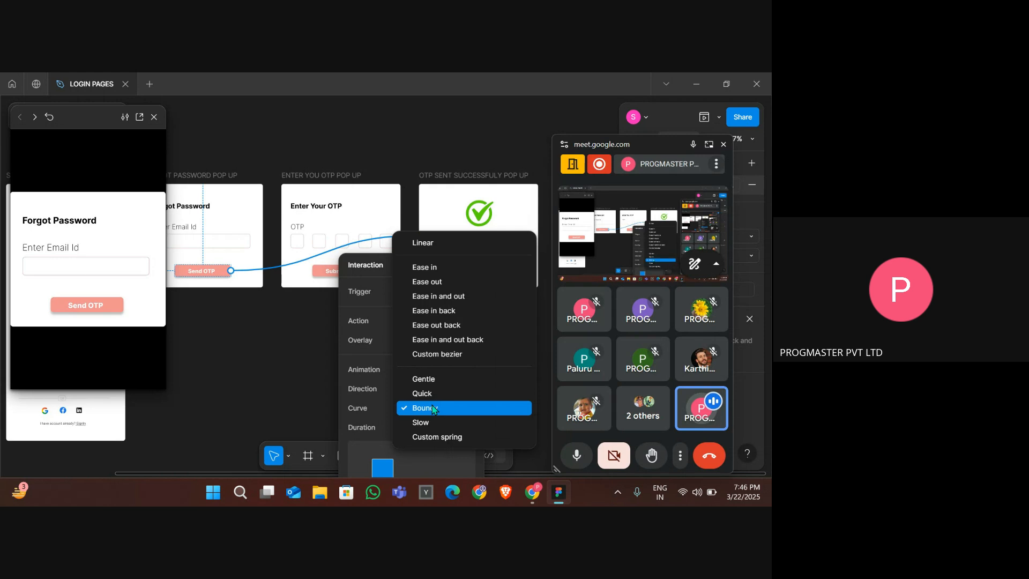
click(304, 398)
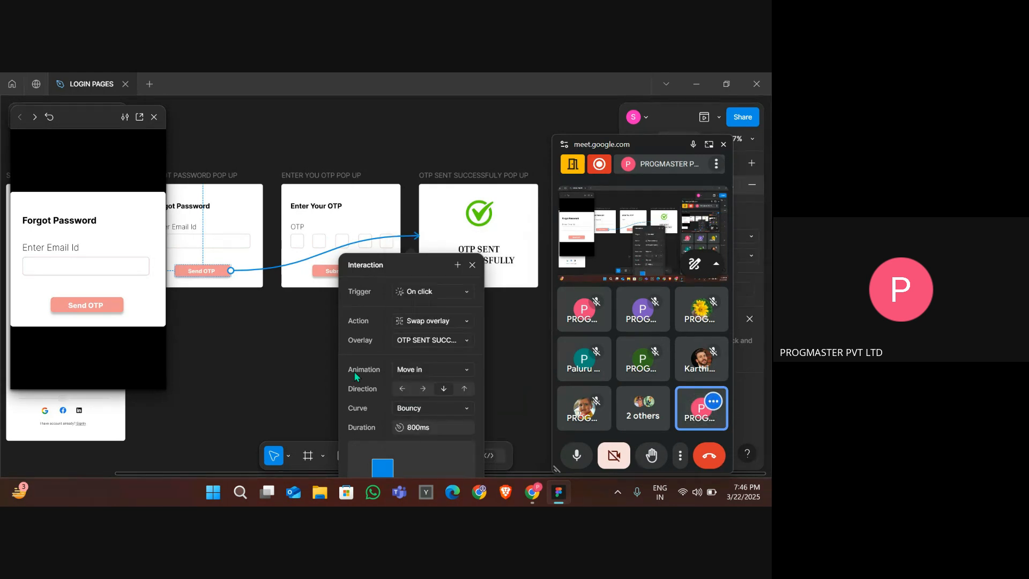
click(435, 320)
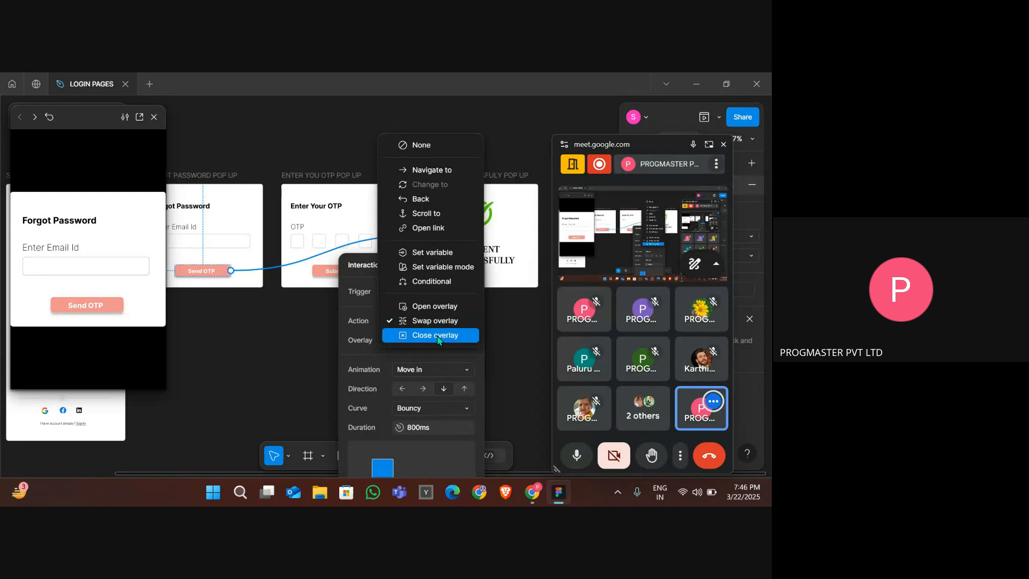
click(438, 335)
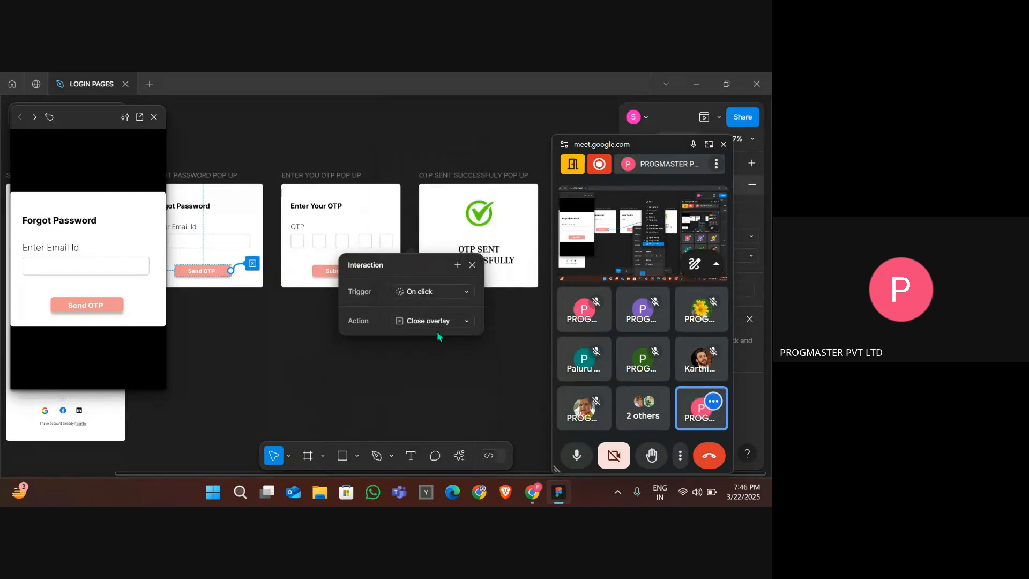
click(290, 362)
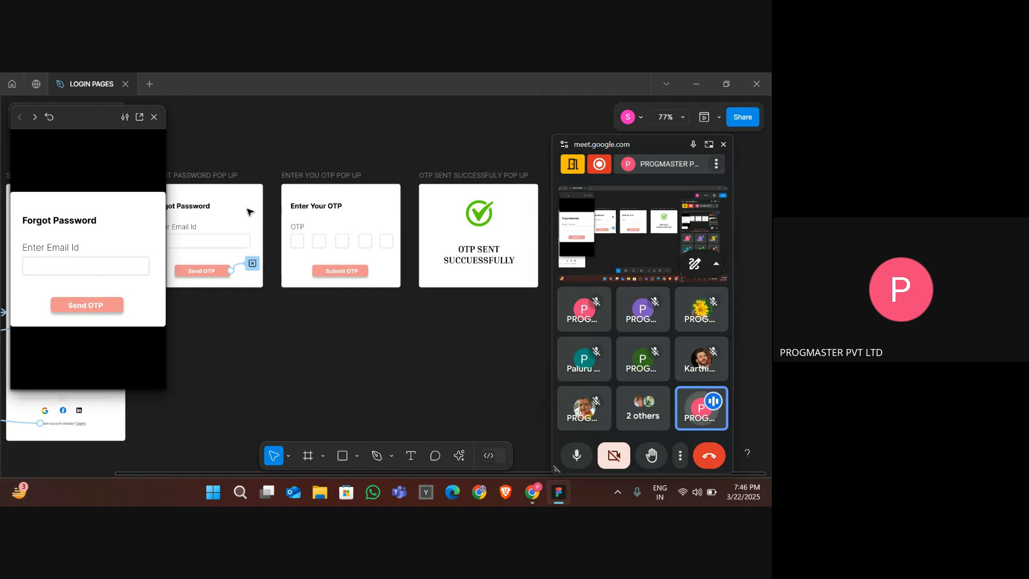
- Delete the existing interaction on the Forgot Password popup's Send OTP button
click(225, 177)
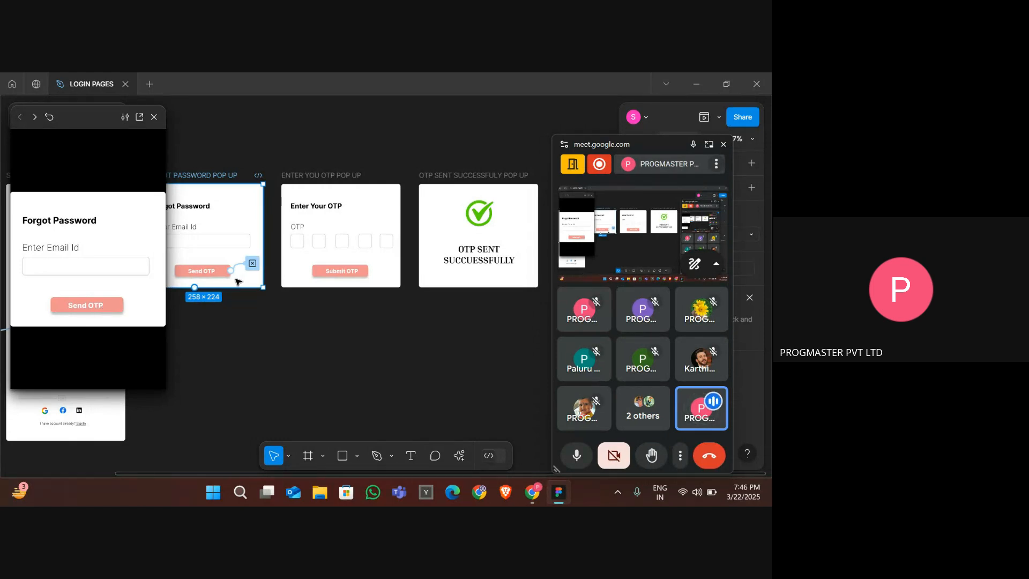
click(248, 195)
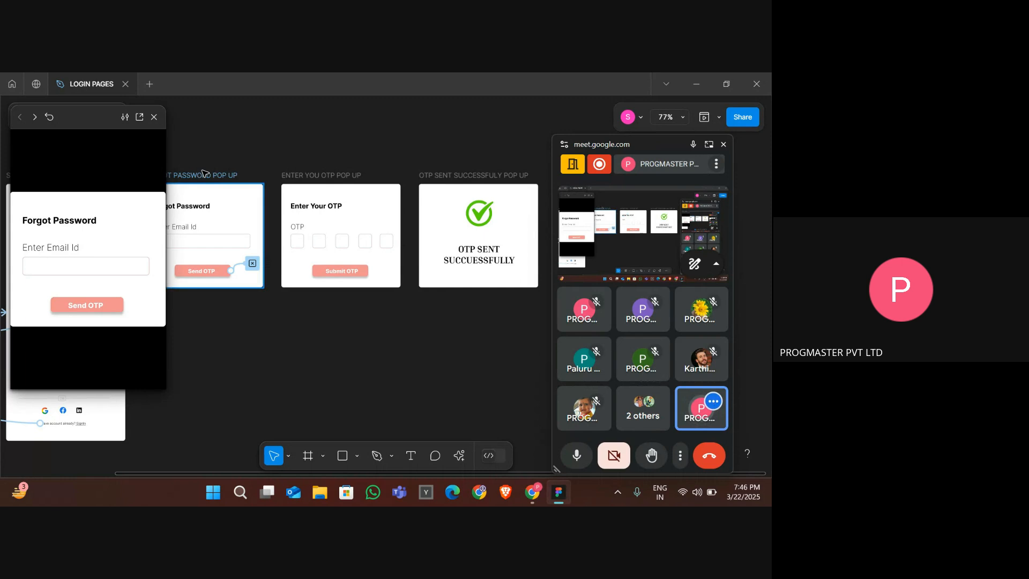
click(248, 195)
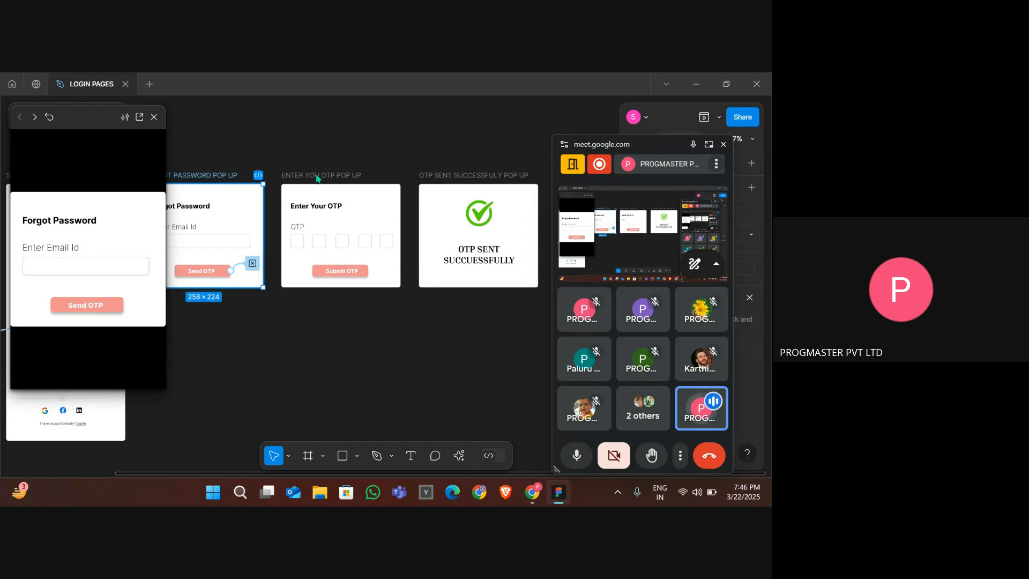
click(253, 268)
key(Delete)
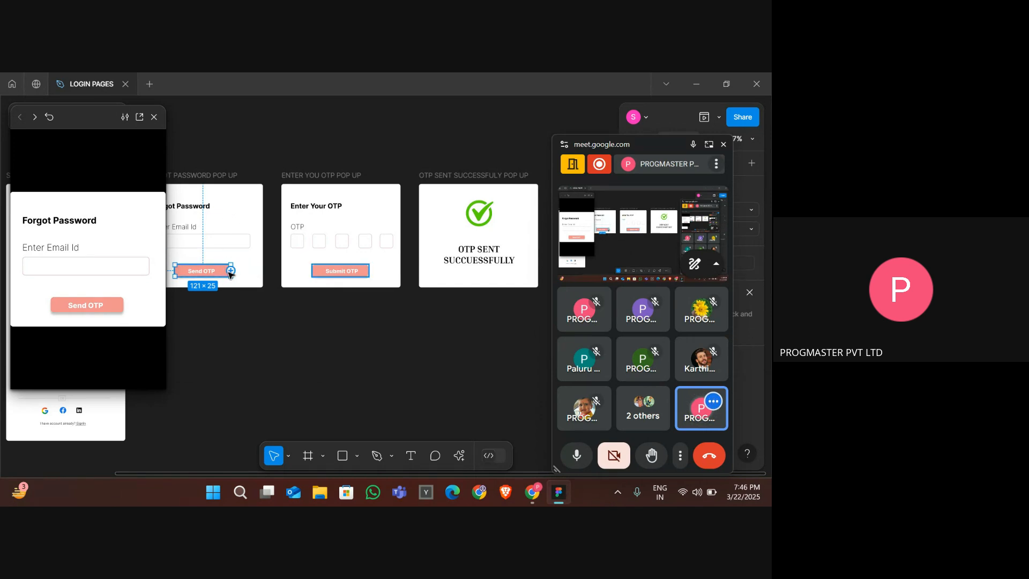
- Link the Send OTP button to the OTP SENT SUCCESSFULLY POP UP frame with a Swap overlay action
drag(230, 271, 437, 250)
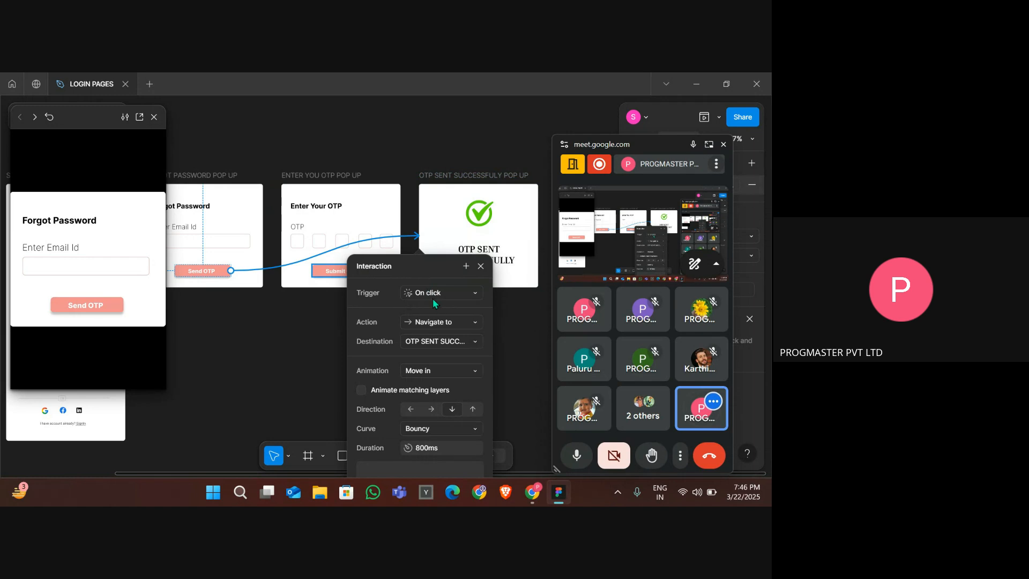
click(453, 320)
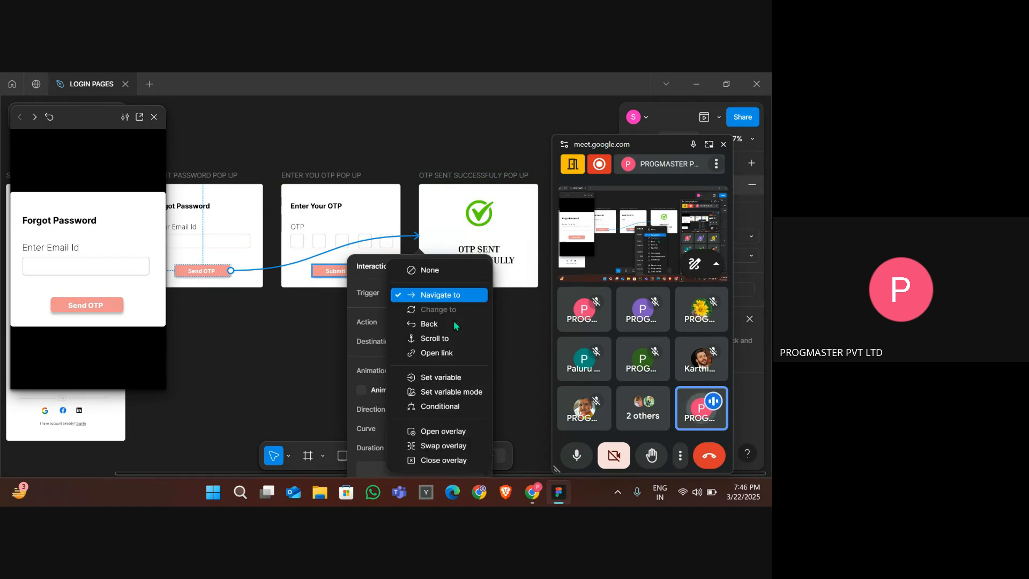
click(449, 450)
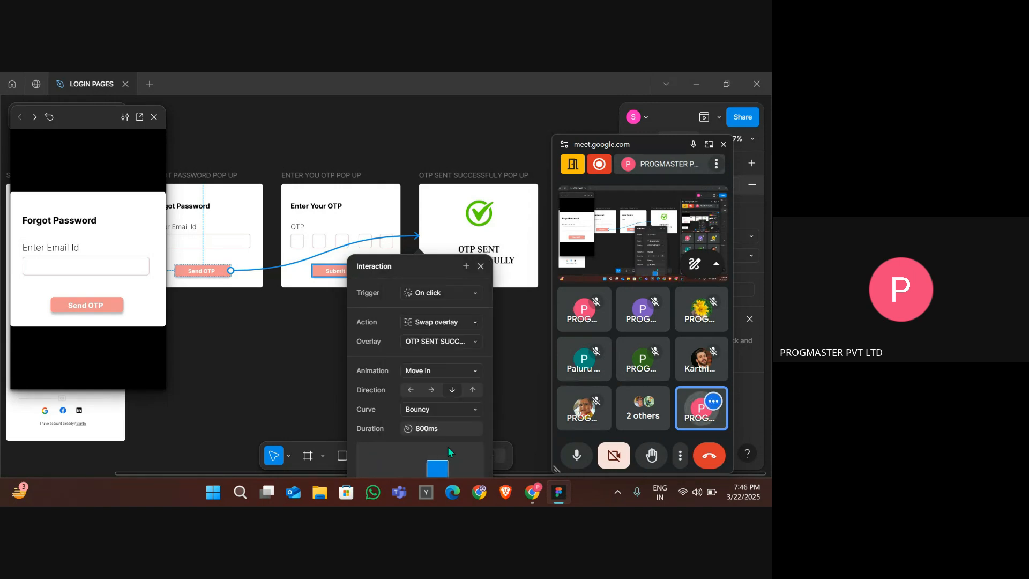
click(524, 378)
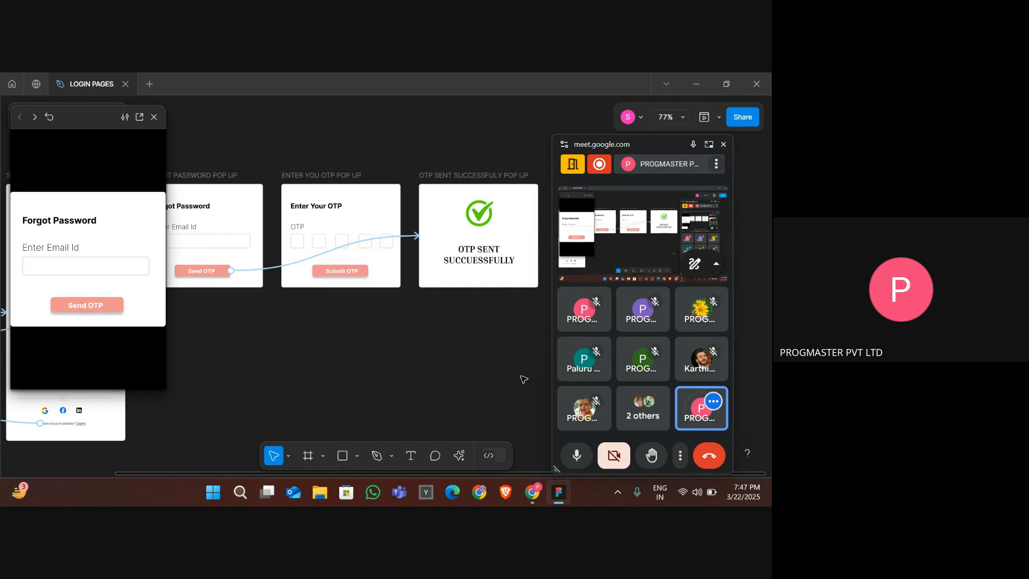
click(477, 185)
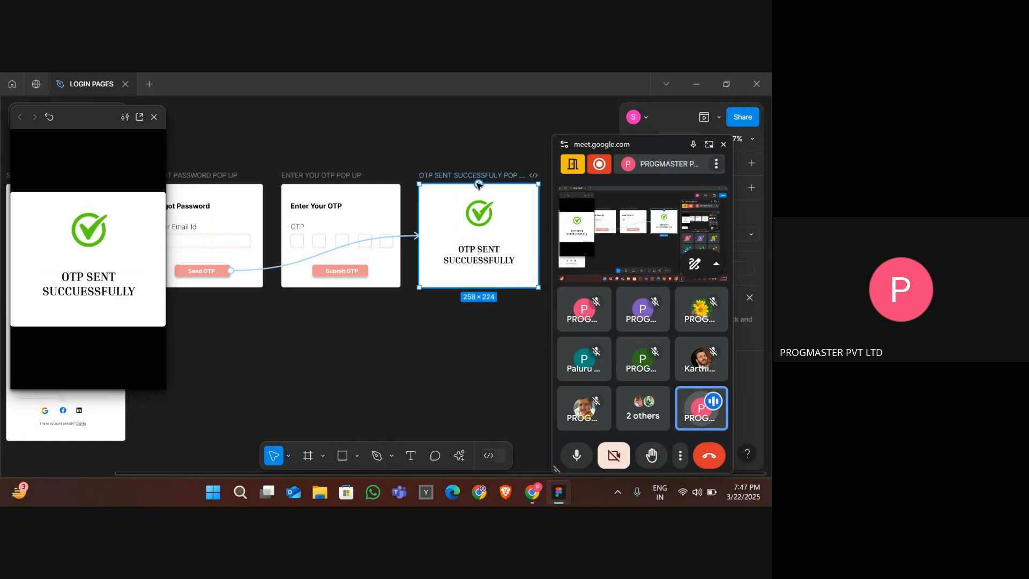
right_click(478, 184)
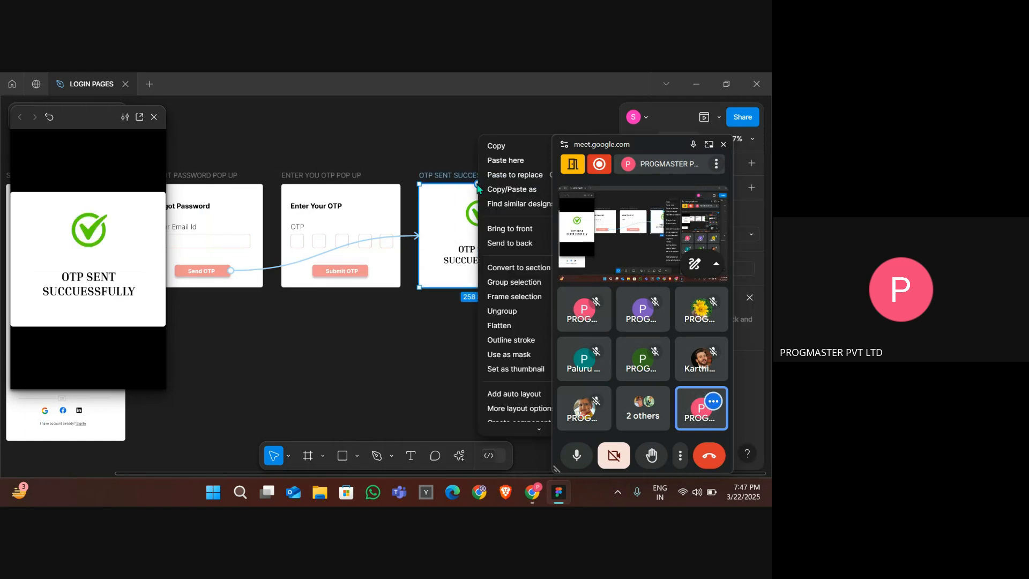
click(447, 331)
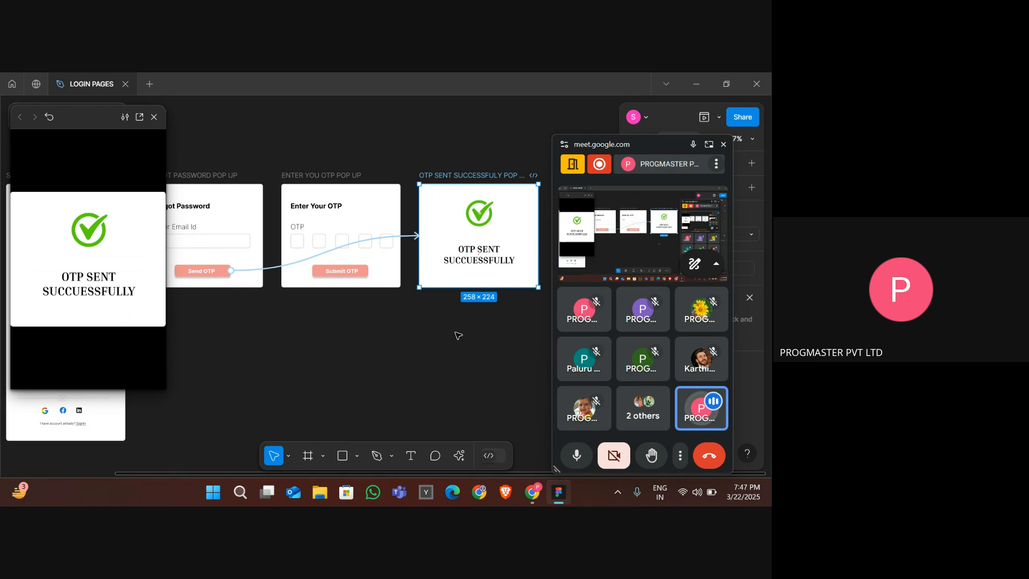
- Switch to the browser and search Google for "wrong png"
key(alt+Tab)
key(alt+Tab)
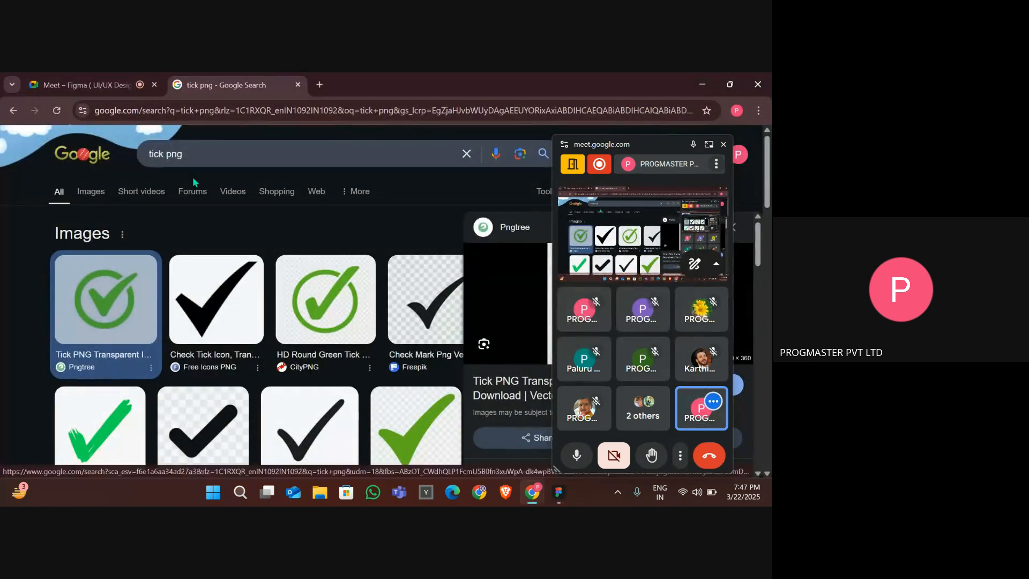
click(158, 156)
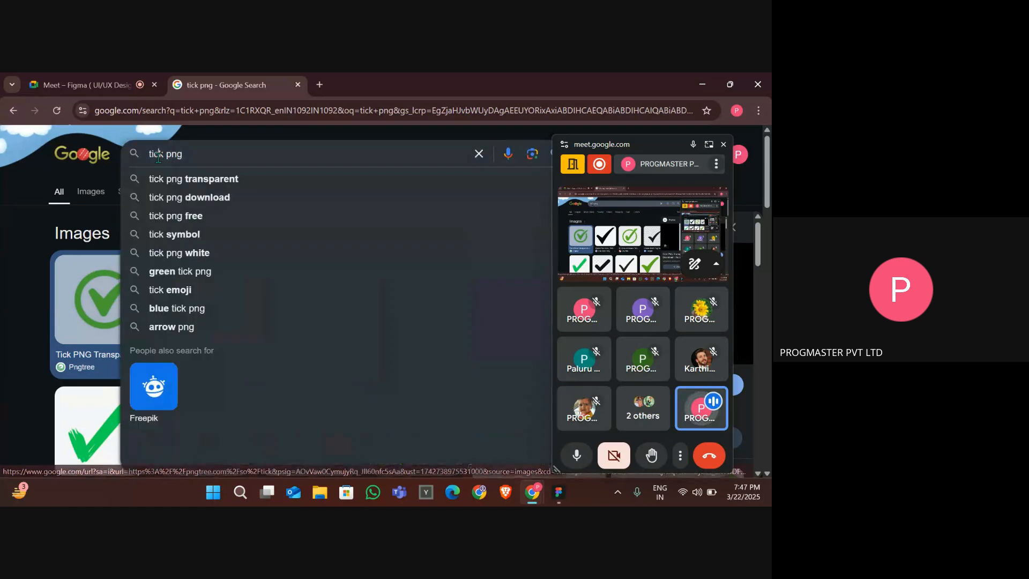
key(BackSpace)
key(BackSpace)
key(BackSpace)
key(BackSpace)
text(wrong)
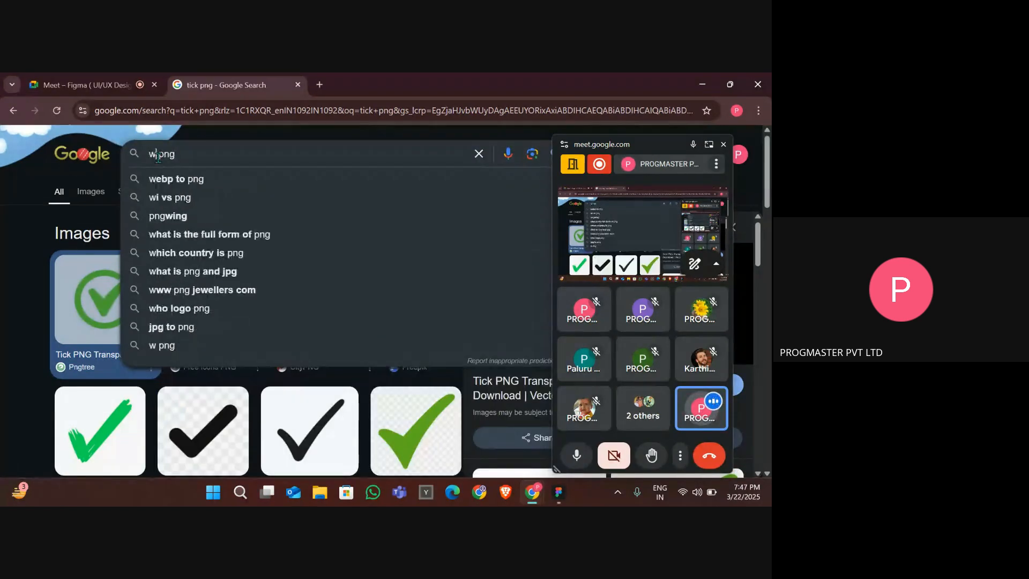
key(Return)
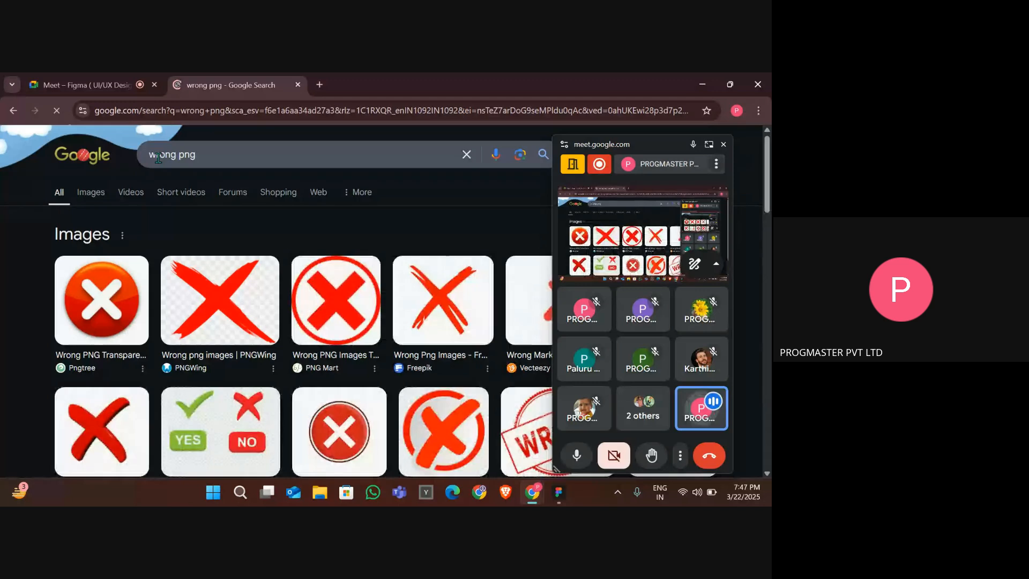
- Open the red circled cross image result and copy the image
click(346, 313)
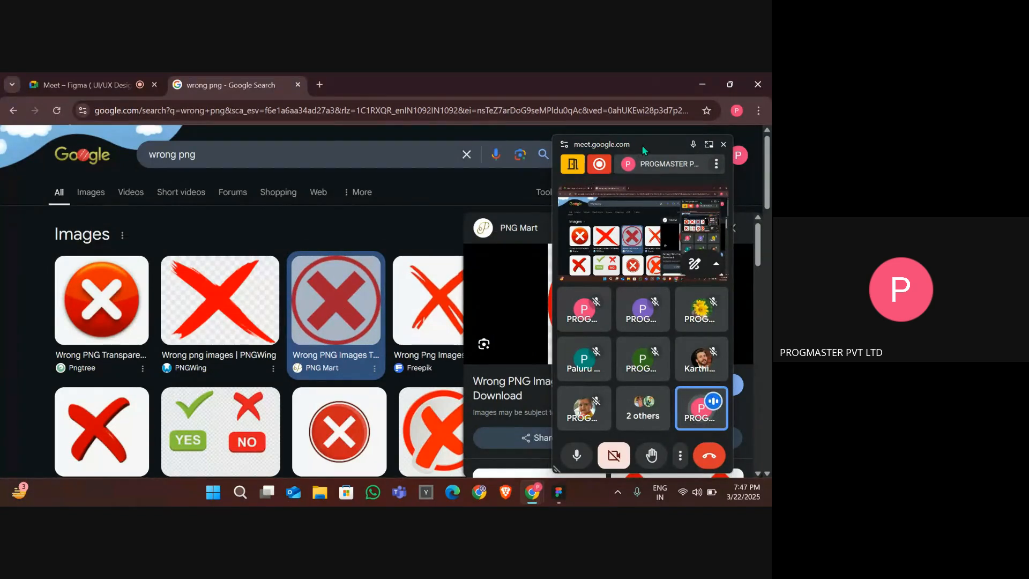
drag(635, 149, 316, 245)
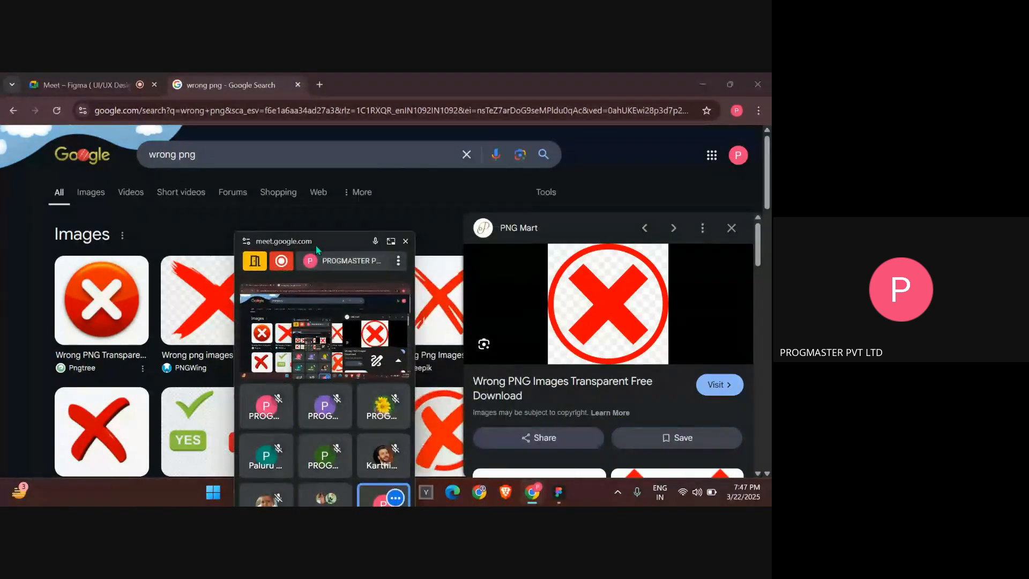
right_click(604, 306)
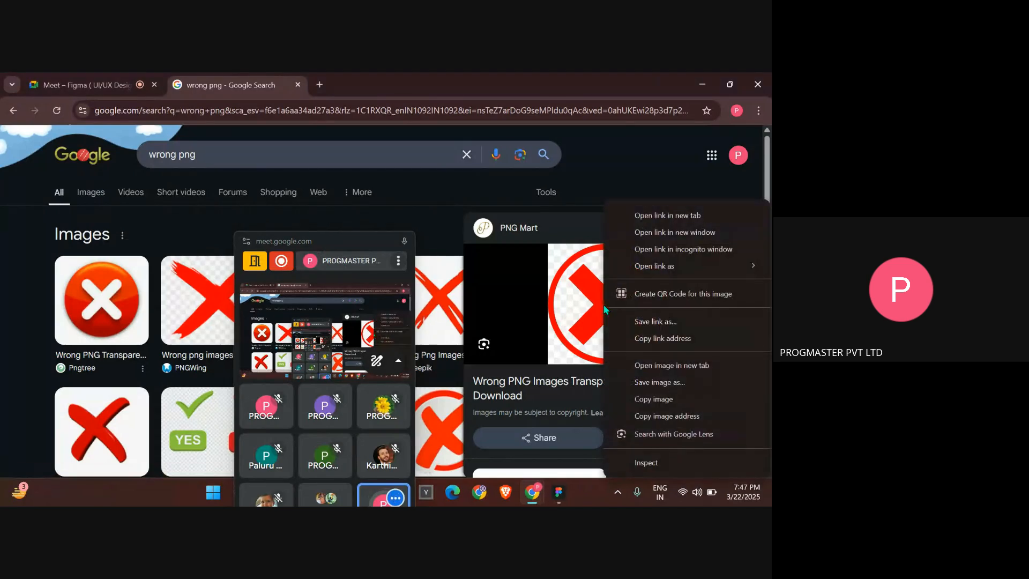
click(665, 400)
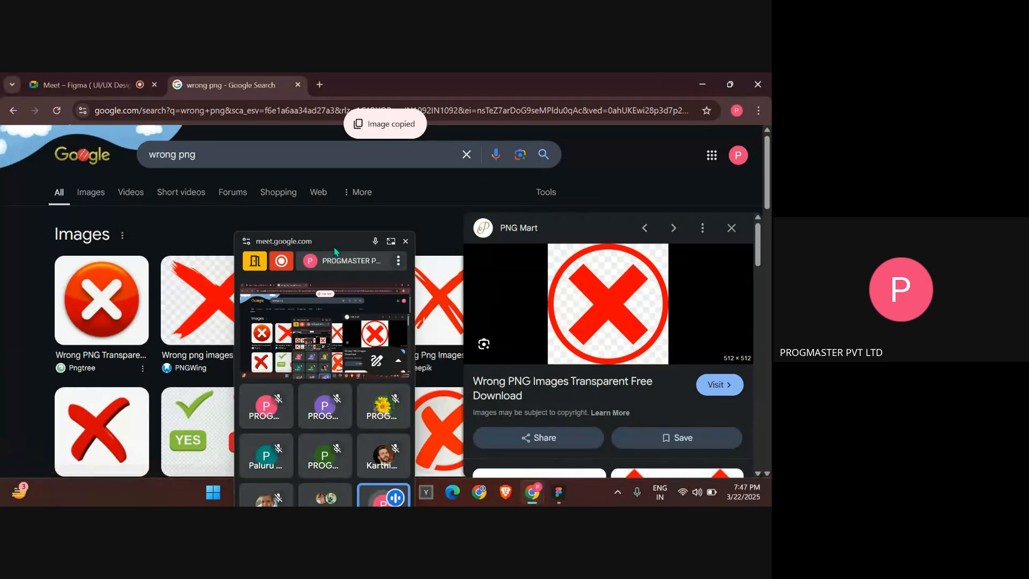
- Paste the cross image into the design and shrink it to about 33×33 at the OTP sent popup's top-right corner
drag(336, 243, 698, 170)
key(alt+Tab)
key(alt+Tab)
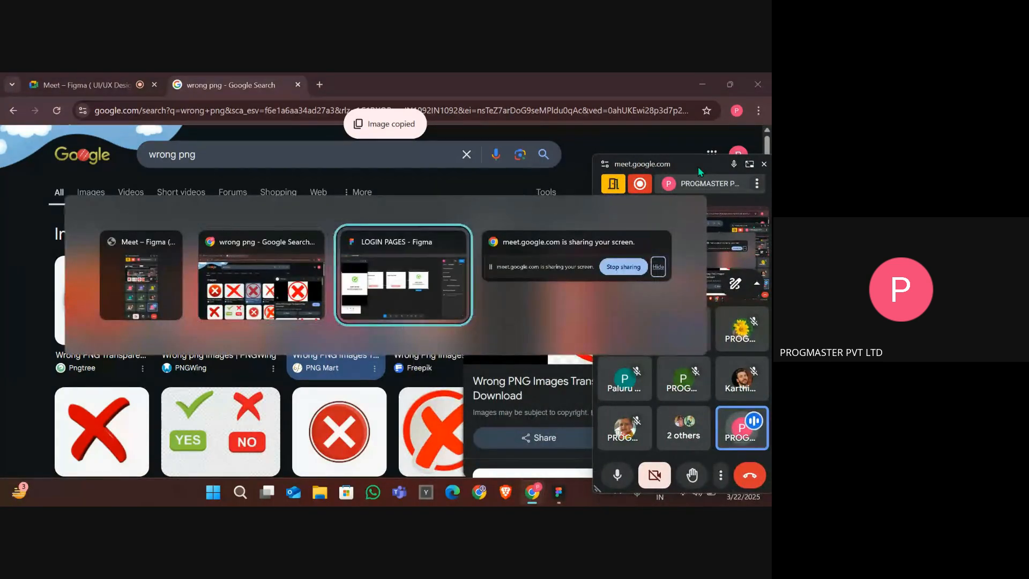
key(ctrl+v)
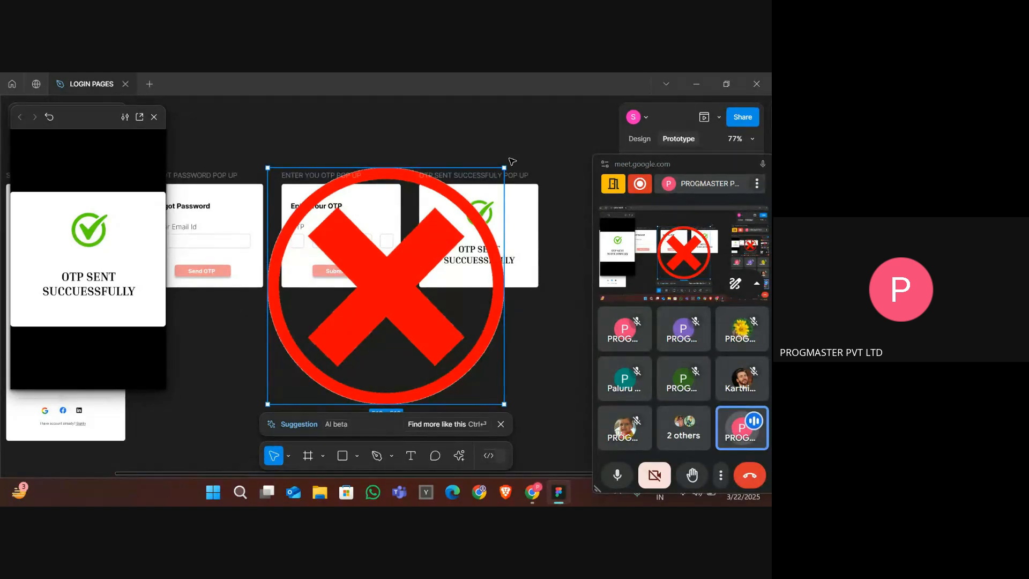
drag(505, 164, 525, 196)
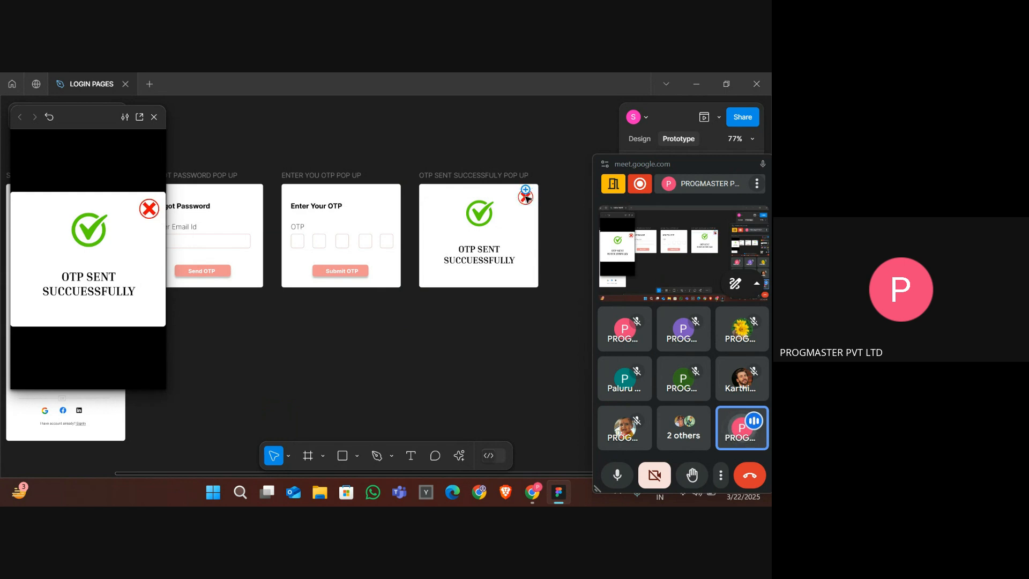
click(527, 198)
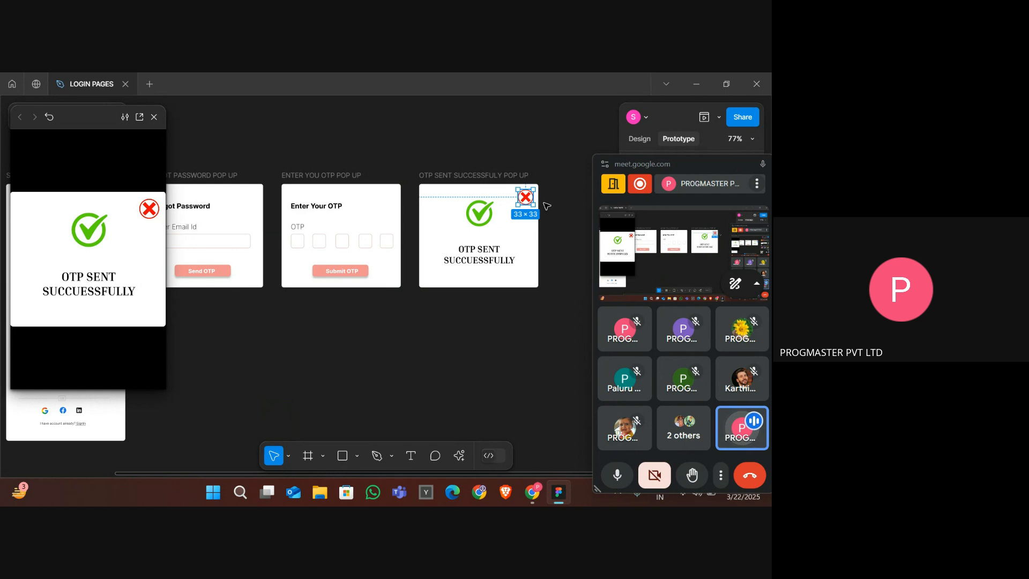
mouse_move(526, 198)
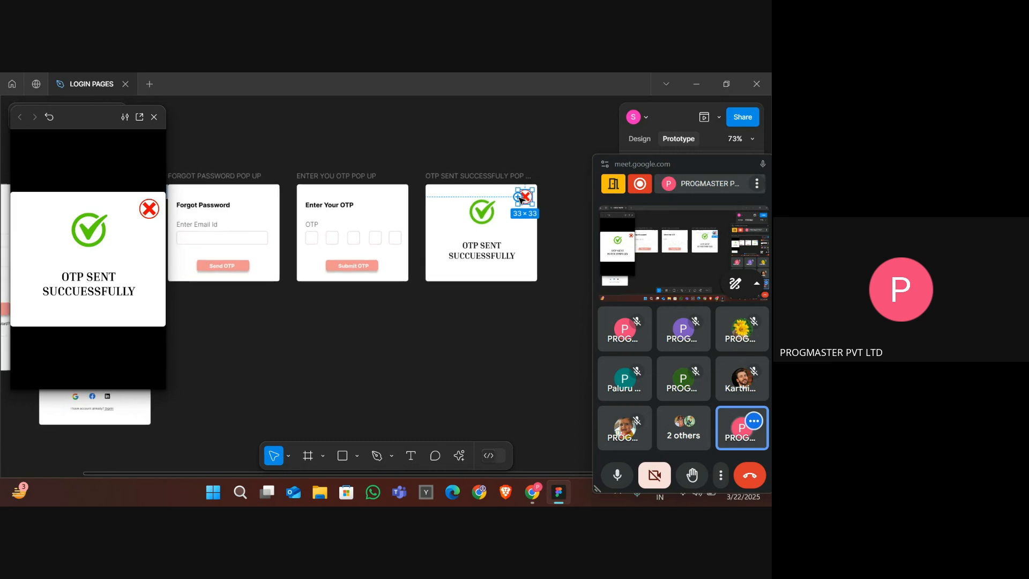
- Link the cross icon to the OTP entry frame and set its action to Close overlay
scroll(520, 198, down, 5)
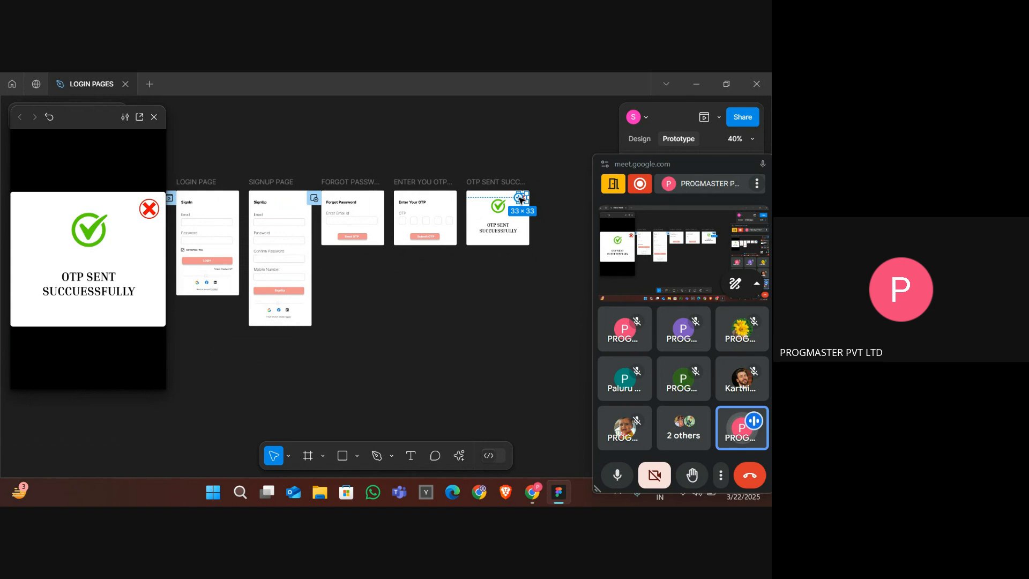
drag(516, 188, 425, 196)
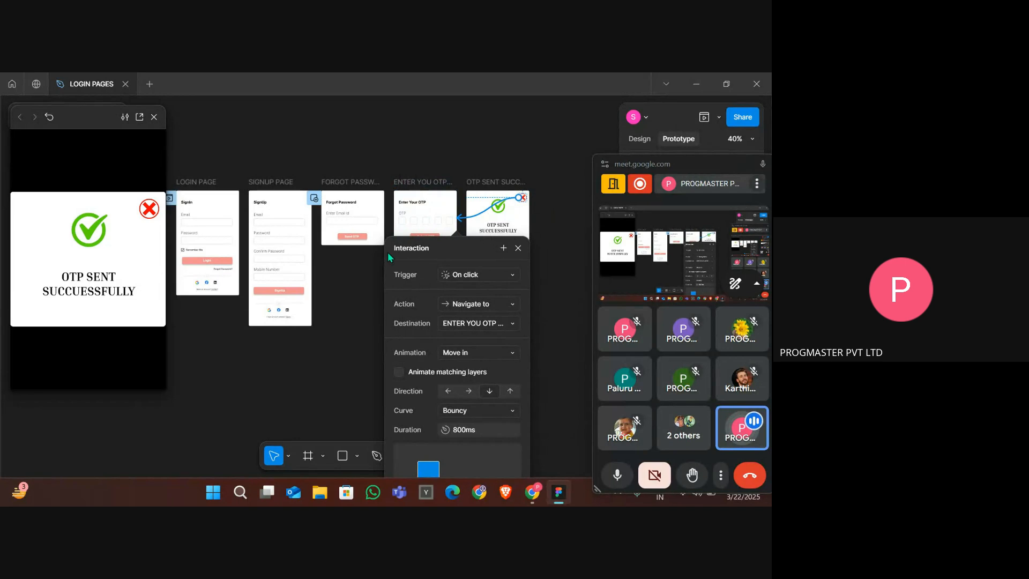
click(464, 309)
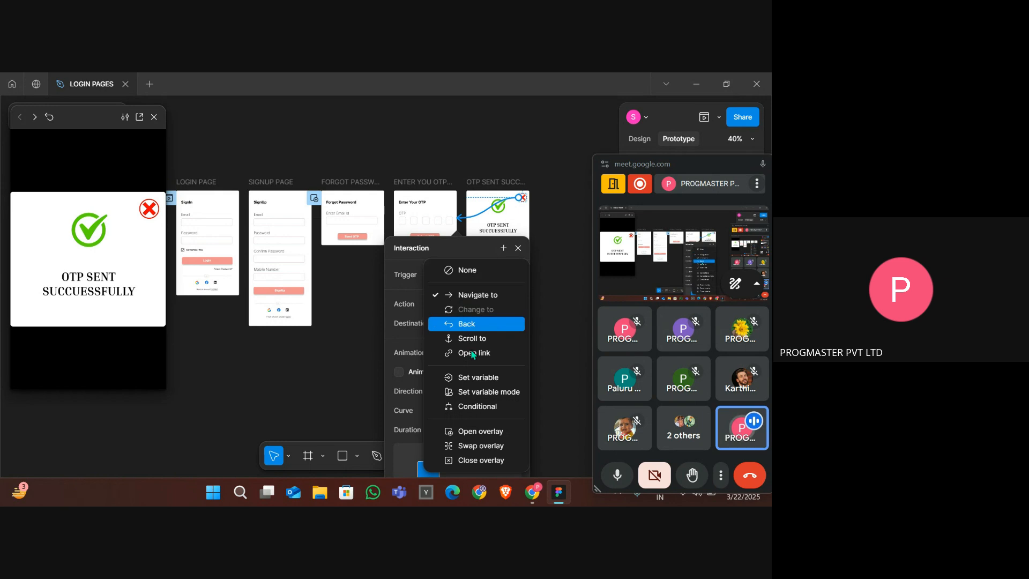
click(495, 460)
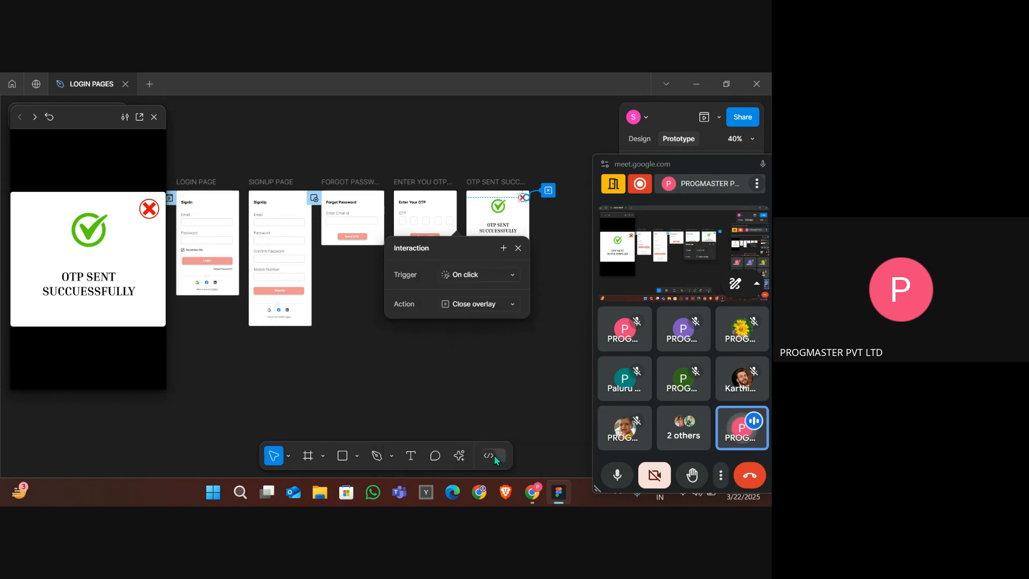
click(405, 361)
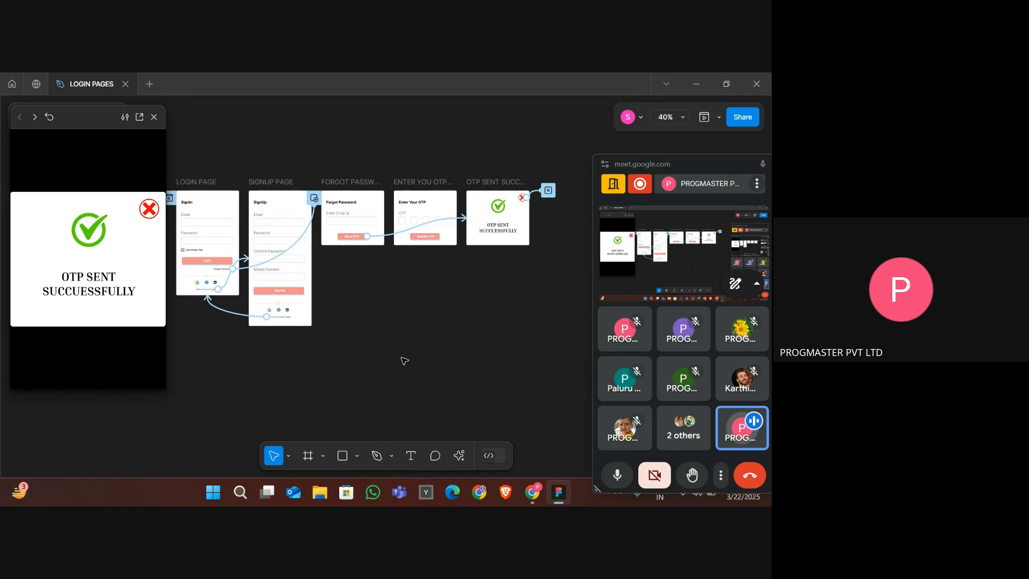
- Preview the flow from the login page through Forgot Password and Send OTP to the cross icon
click(194, 182)
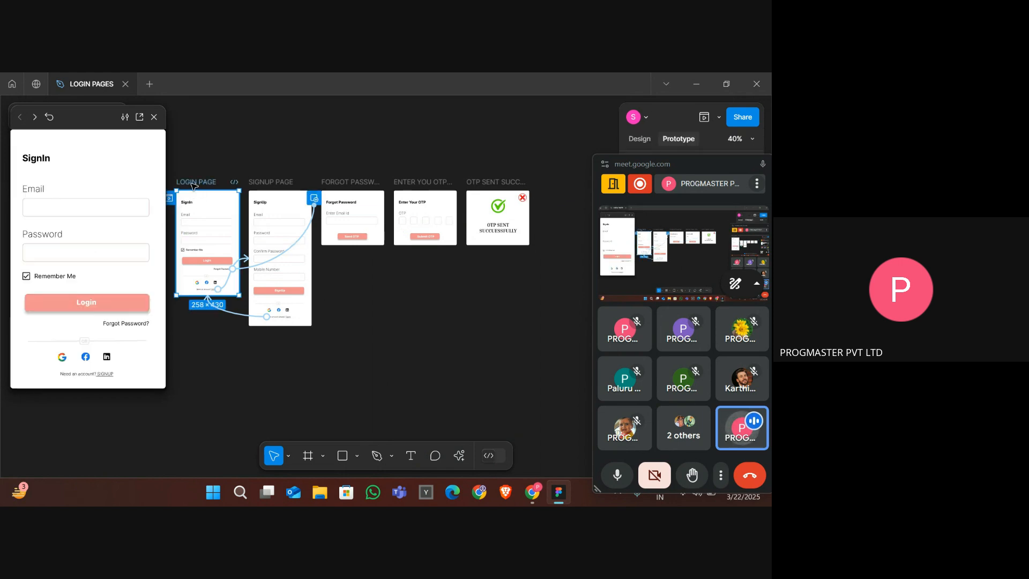
click(116, 324)
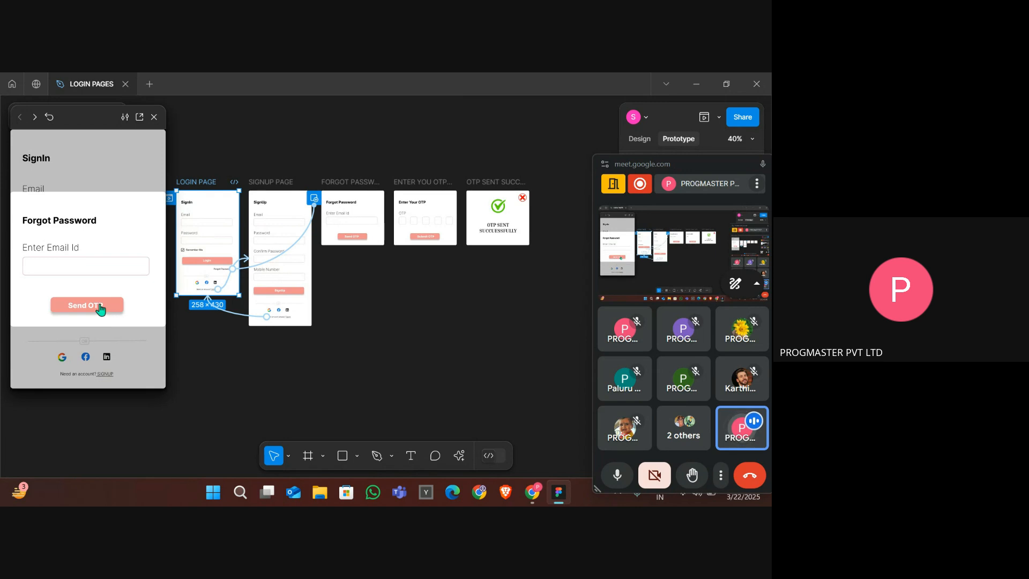
click(98, 308)
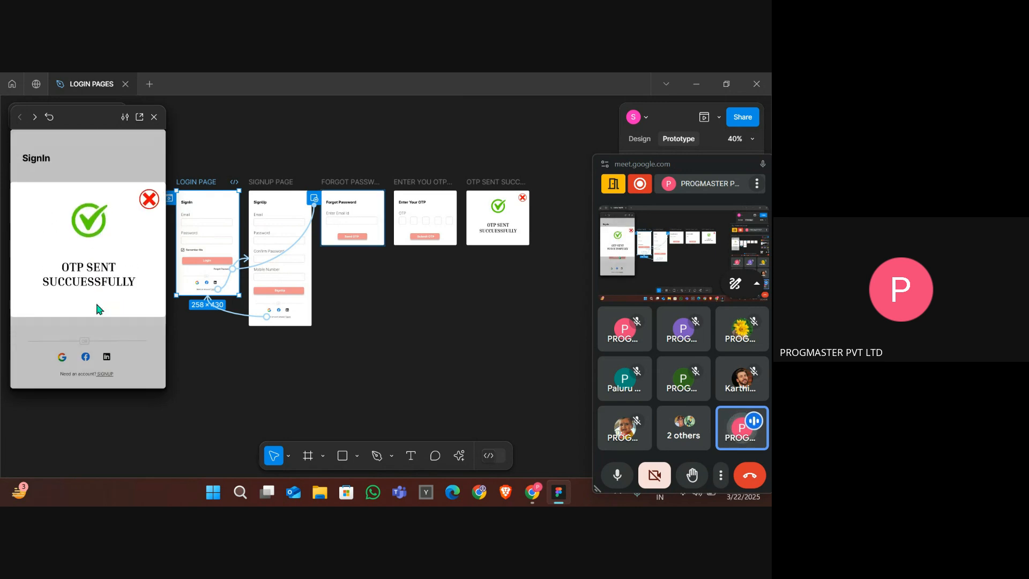
click(149, 210)
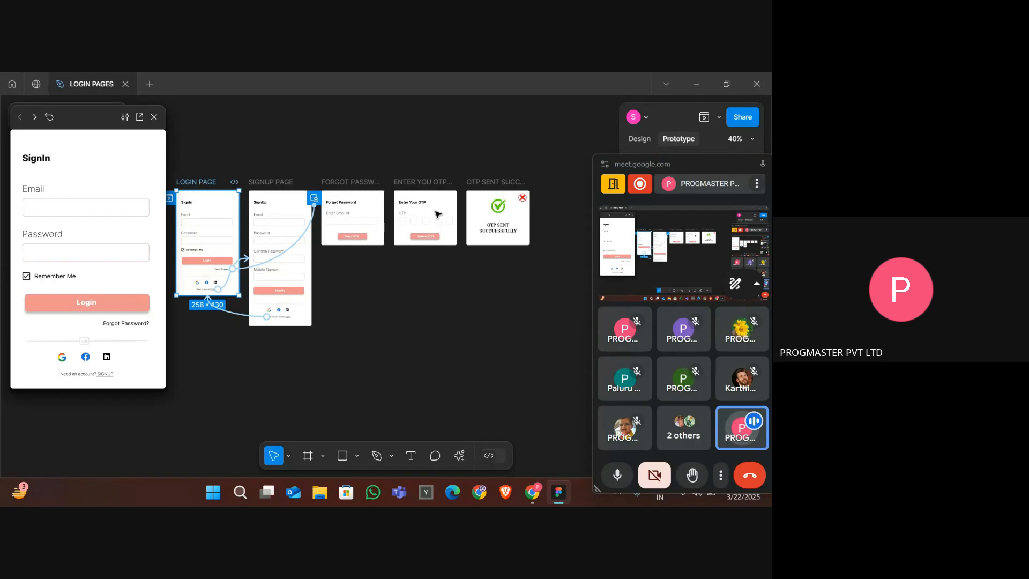
- Replace the cross icon's interaction with a link navigating to the ENTER YOU OTP POP UP frame
click(522, 198)
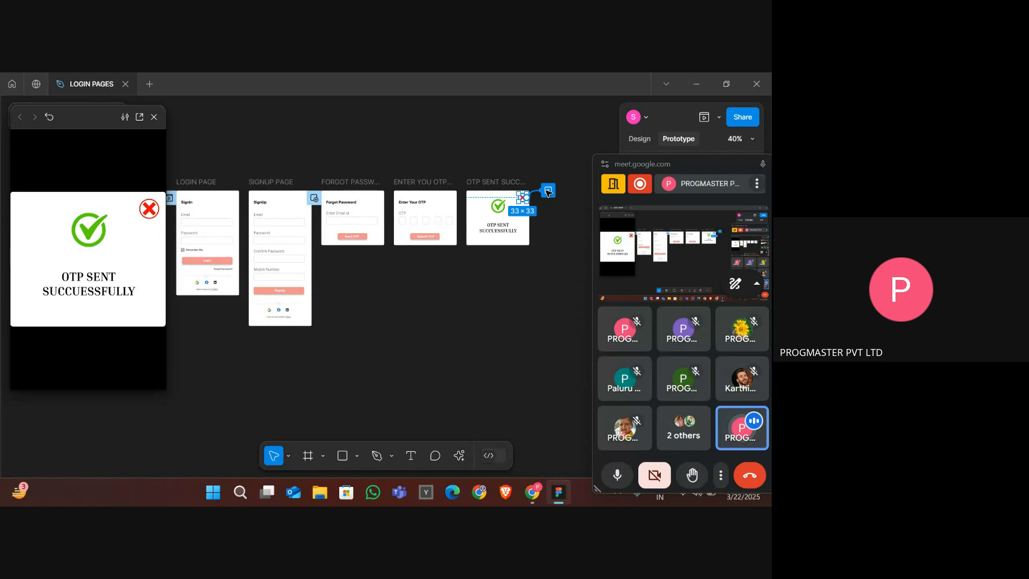
click(547, 191)
key(Delete)
drag(519, 198, 425, 202)
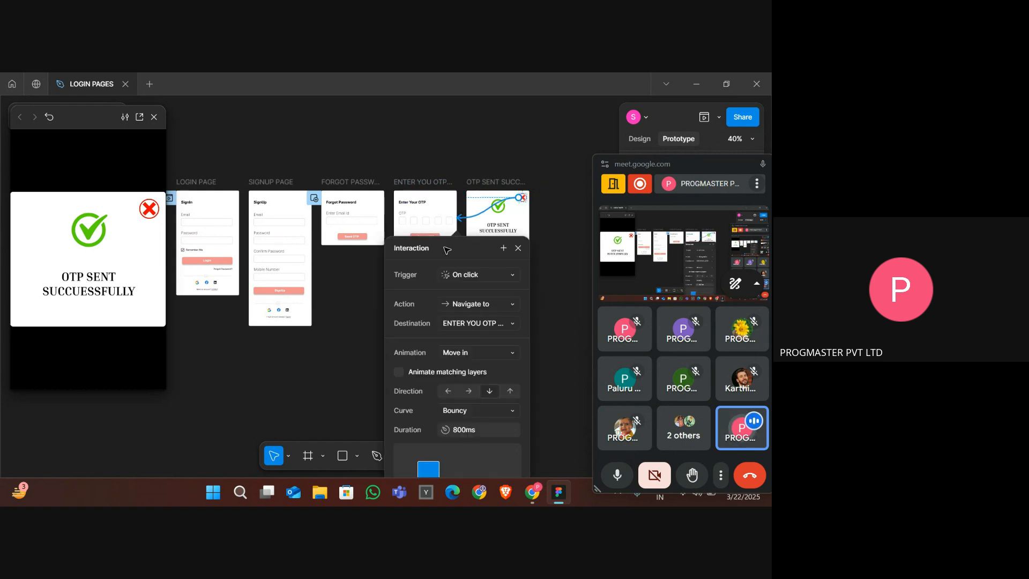
click(567, 325)
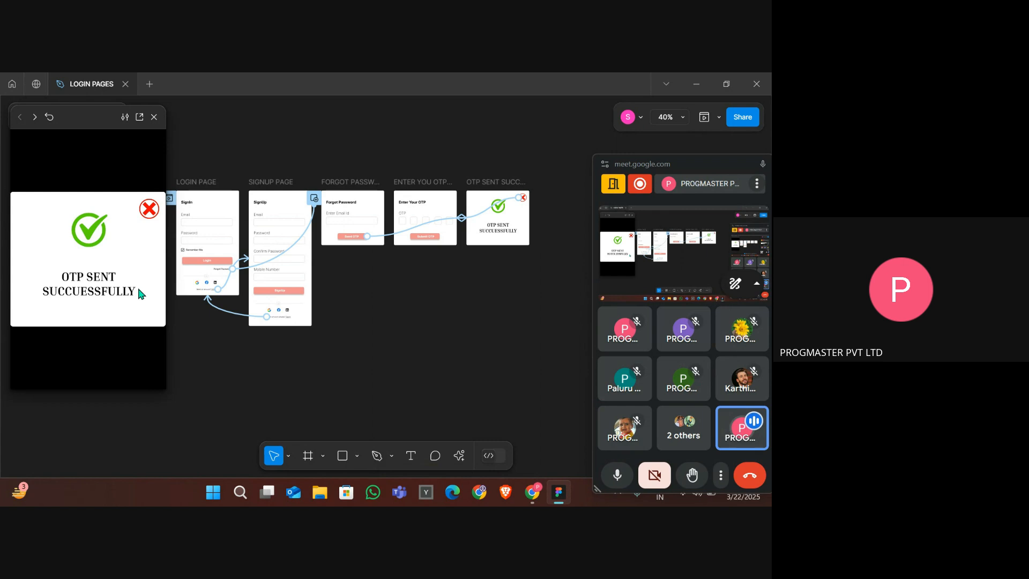
- Replay the preview from the login page through Forgot Password, Send OTP and the cross icon
click(201, 211)
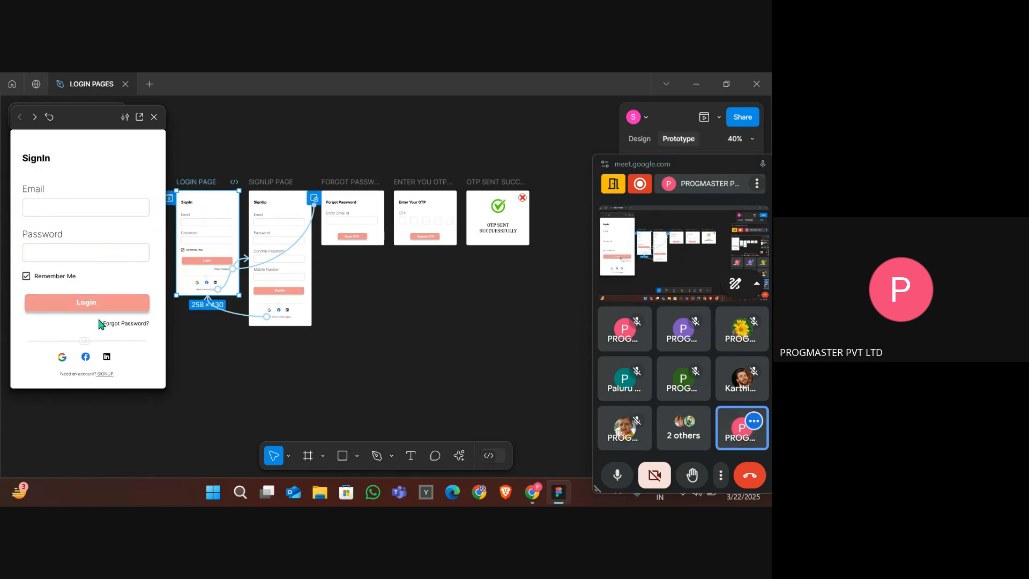
click(117, 324)
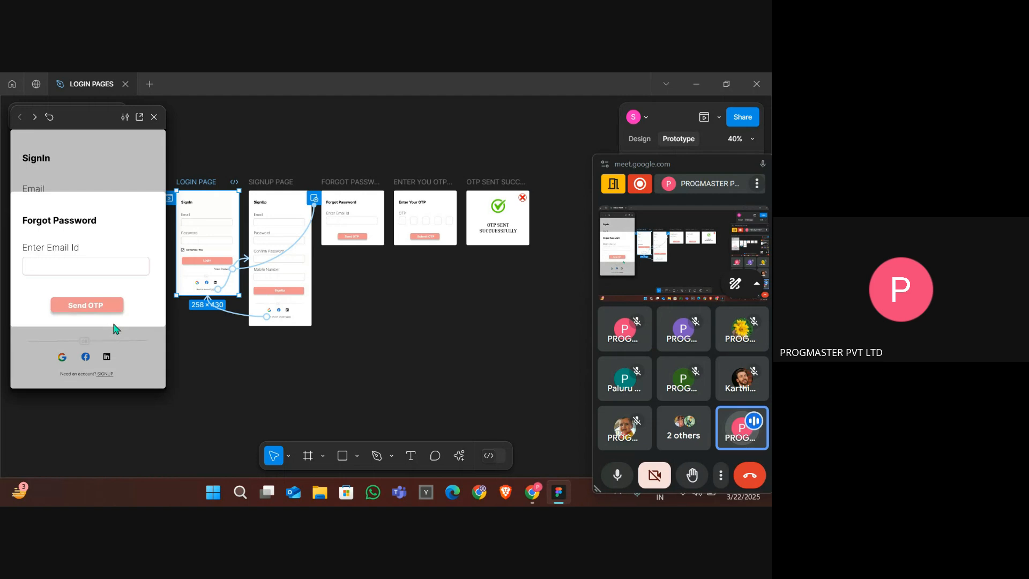
click(97, 310)
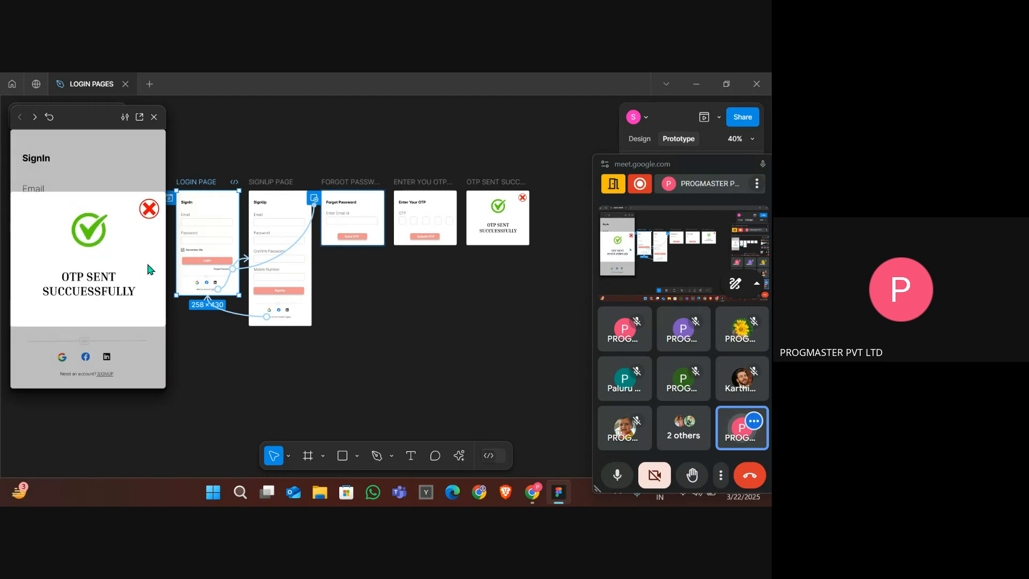
click(147, 210)
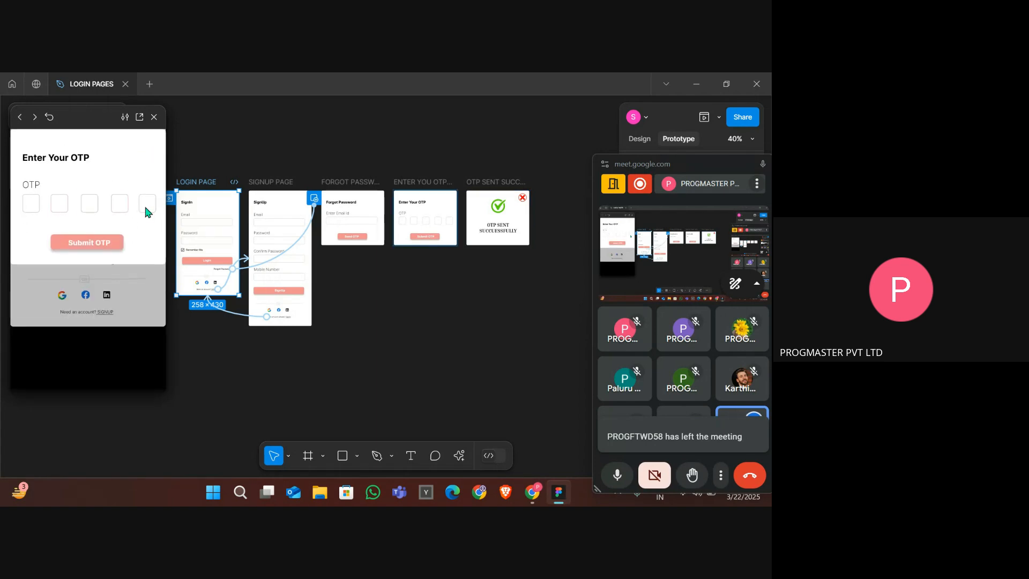
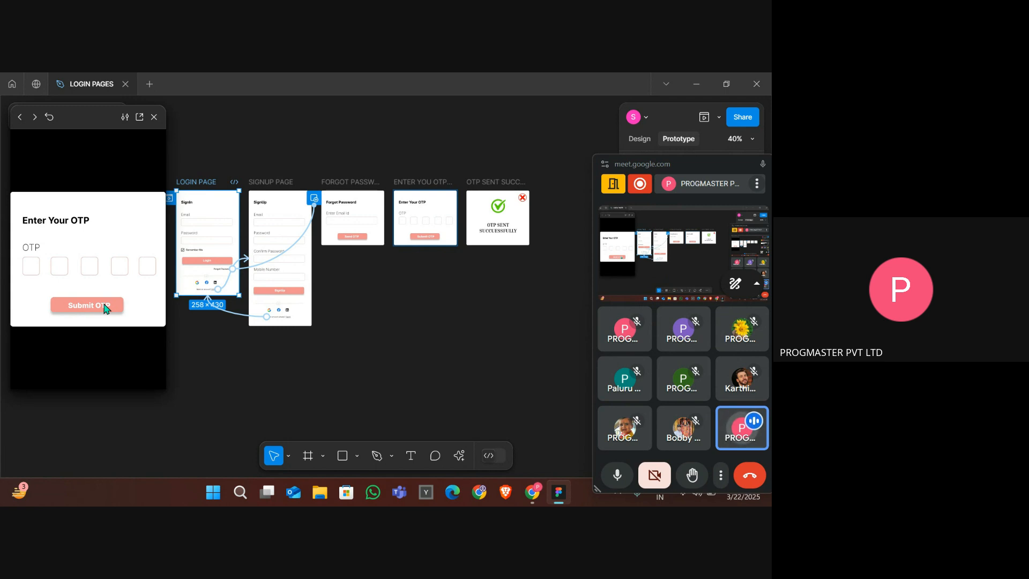
click(403, 312)
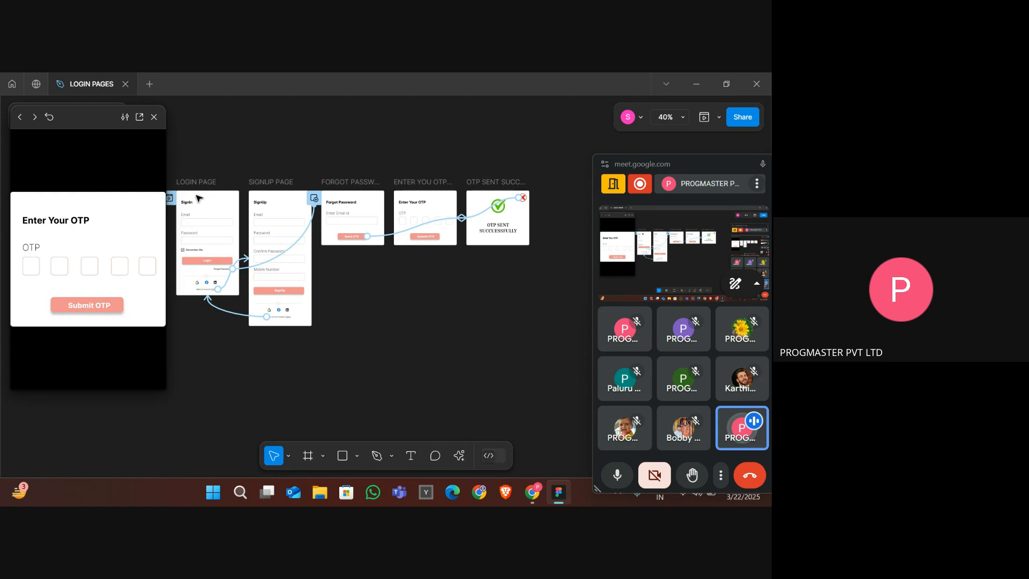
click(181, 182)
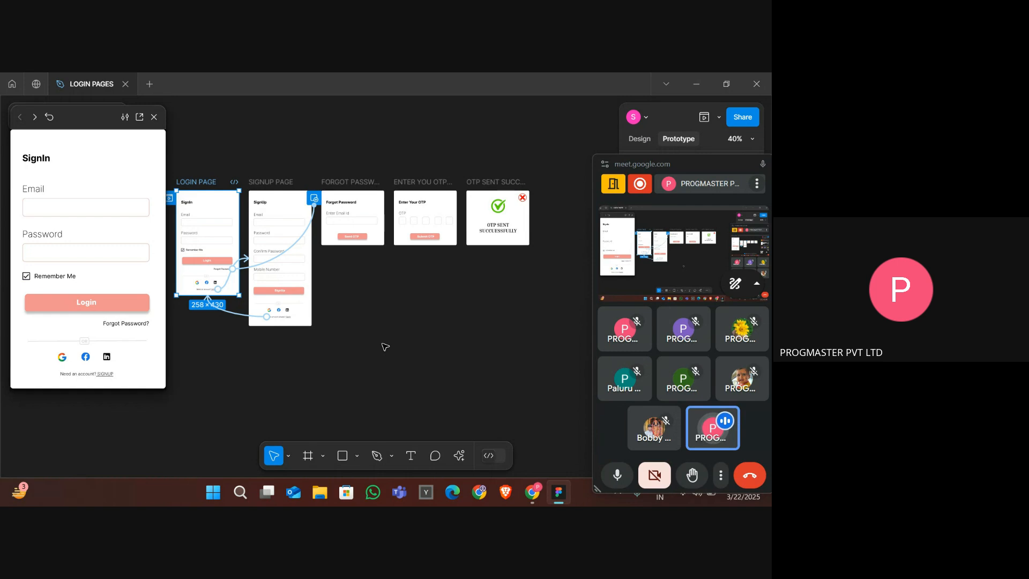
key(Escape)
key(alt+Tab)
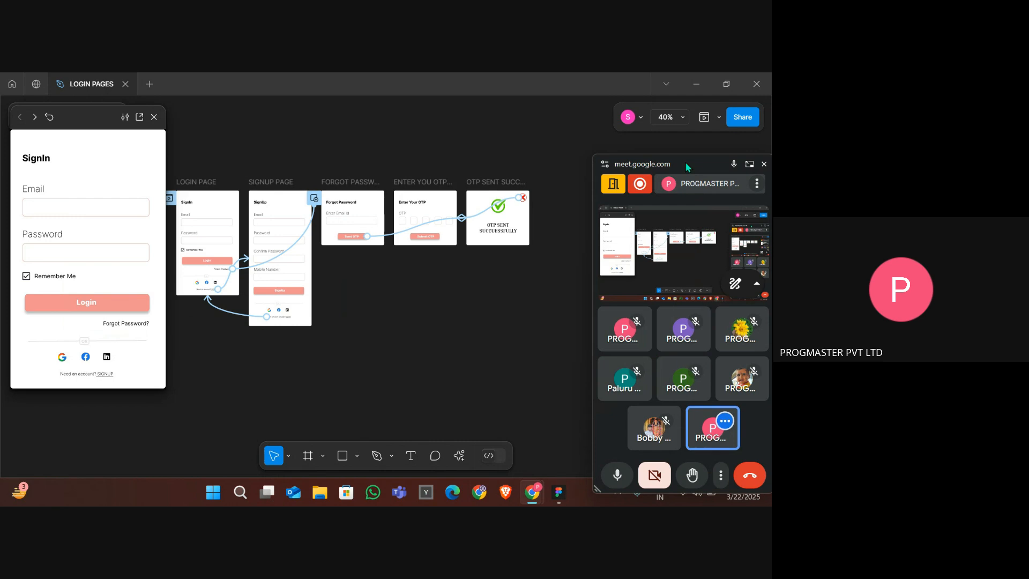
mouse_move(684, 168)
mouse_down()
mouse_move(618, 155)
mouse_move(675, 151)
mouse_up()
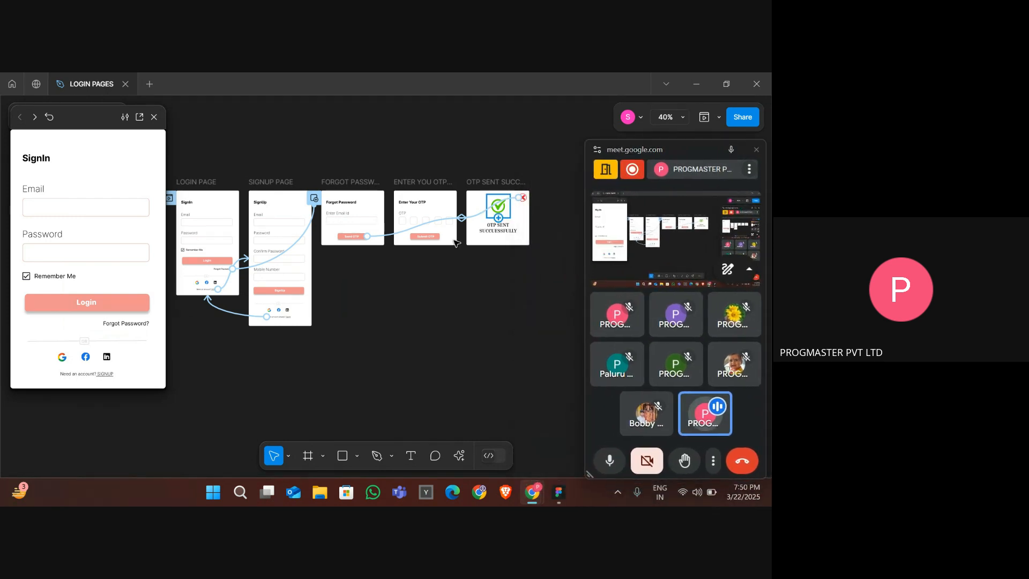
- Duplicate the OTP SENT SUCCESSFULLY POP UP frame
scroll(457, 245, up, 5)
scroll(456, 244, up, 3)
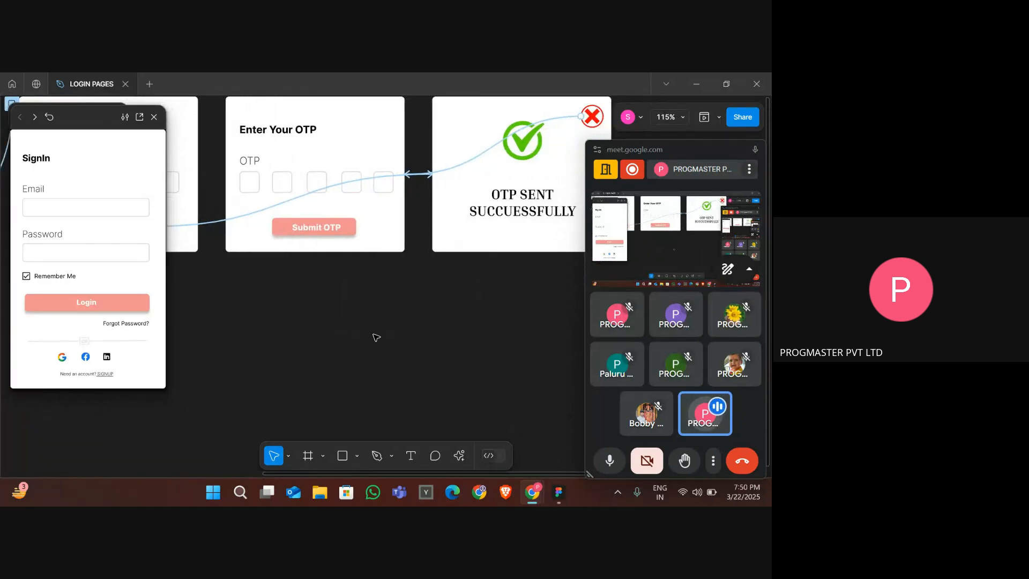
scroll(375, 335, down, 3)
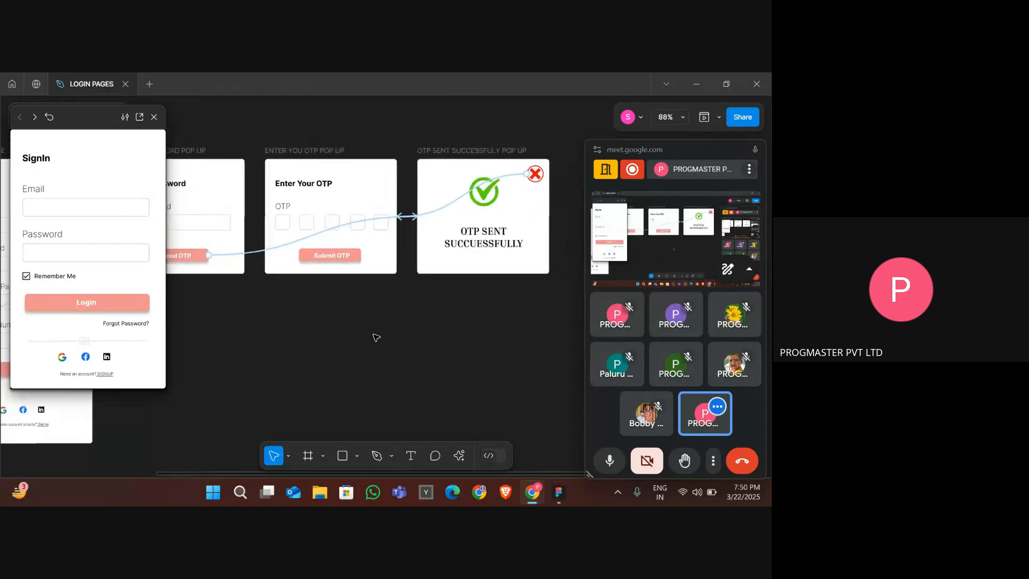
click(337, 261)
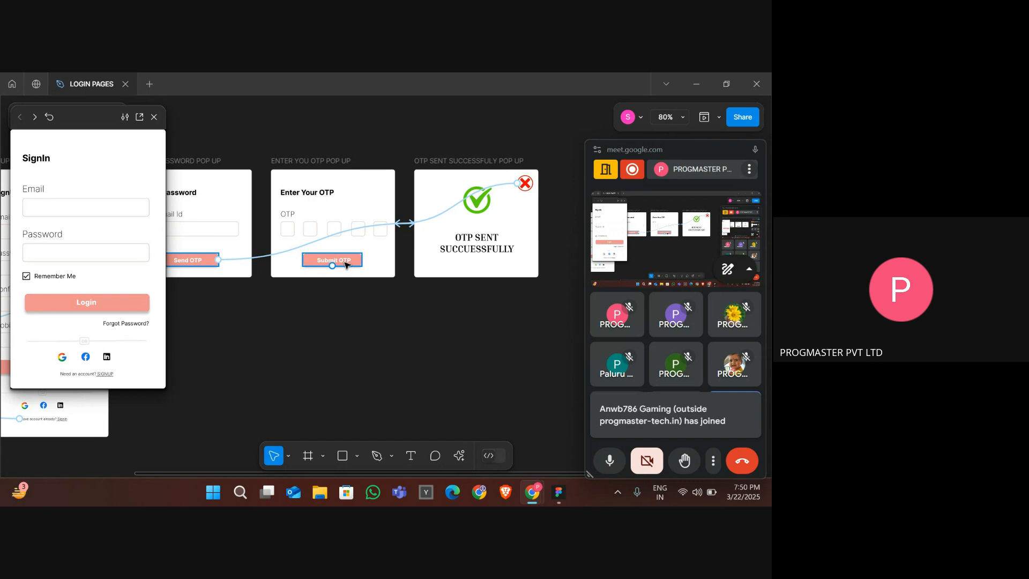
click(389, 316)
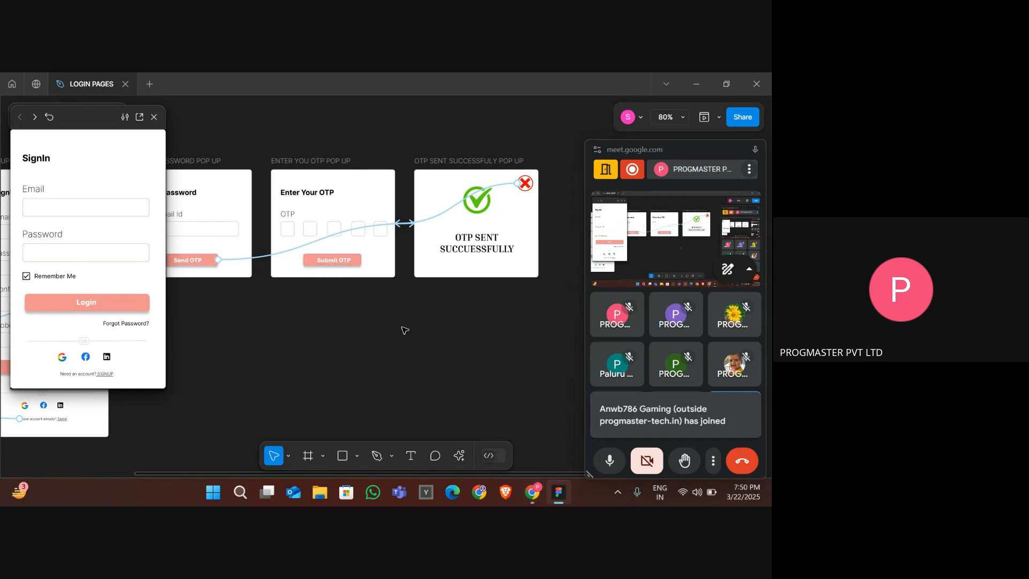
scroll(265, 301, down, 2)
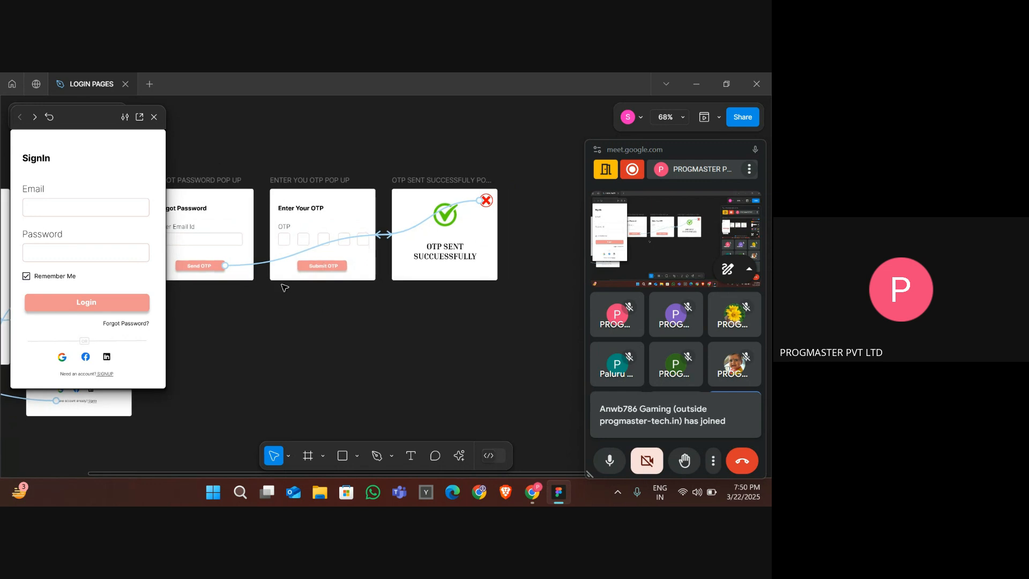
click(453, 182)
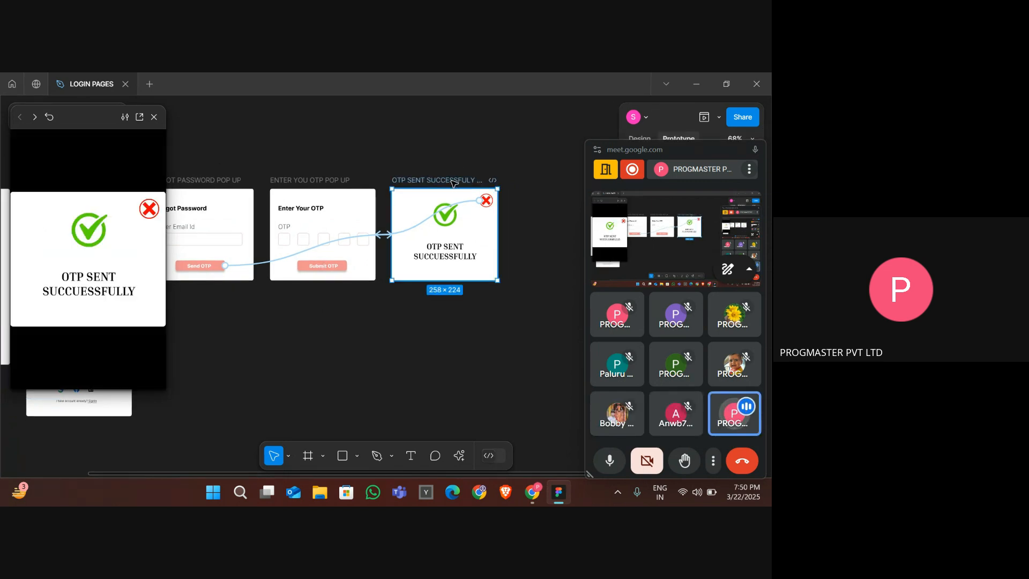
key(ctrl+d)
key(shift+2)
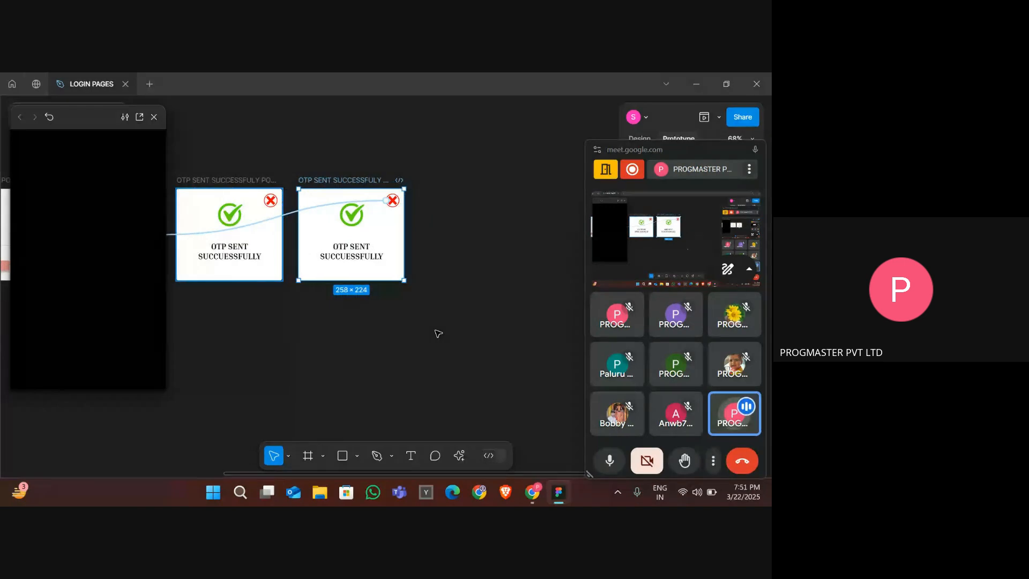
- Clear the duplicated frame by removing its cross icon's prototype link and deleting all its contents
scroll(439, 333, left, 3)
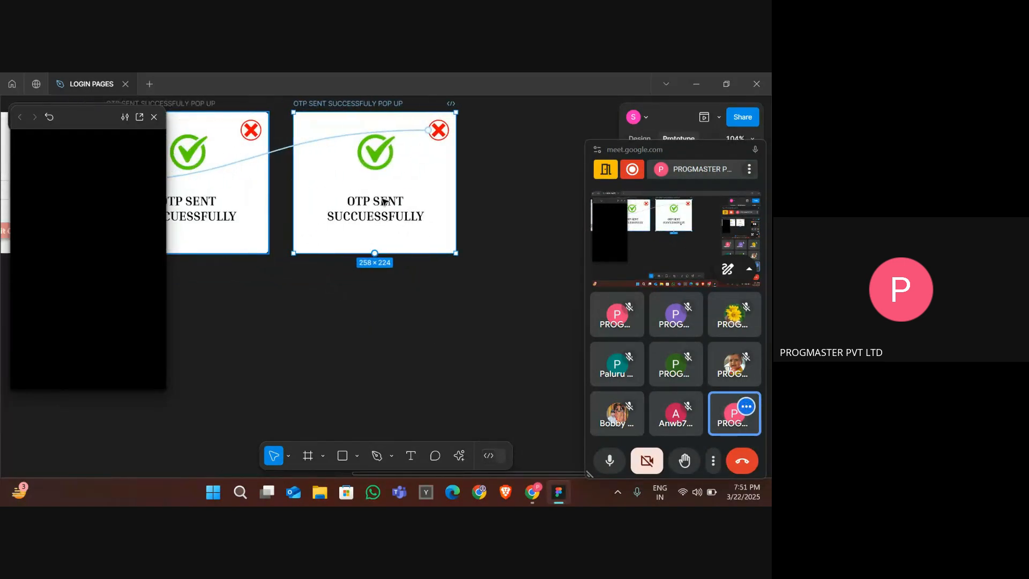
click(330, 137)
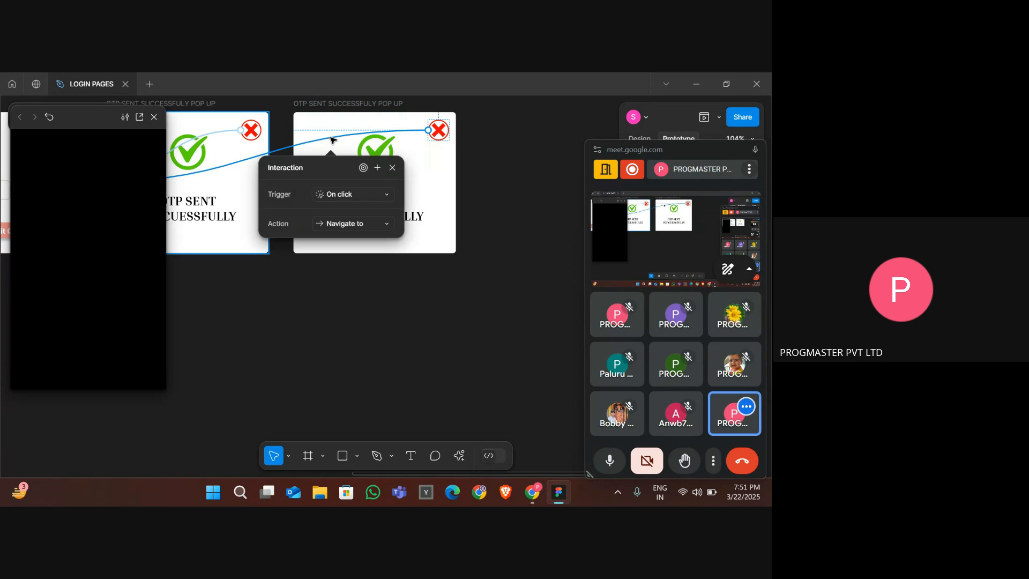
key(Delete)
drag(324, 119, 442, 223)
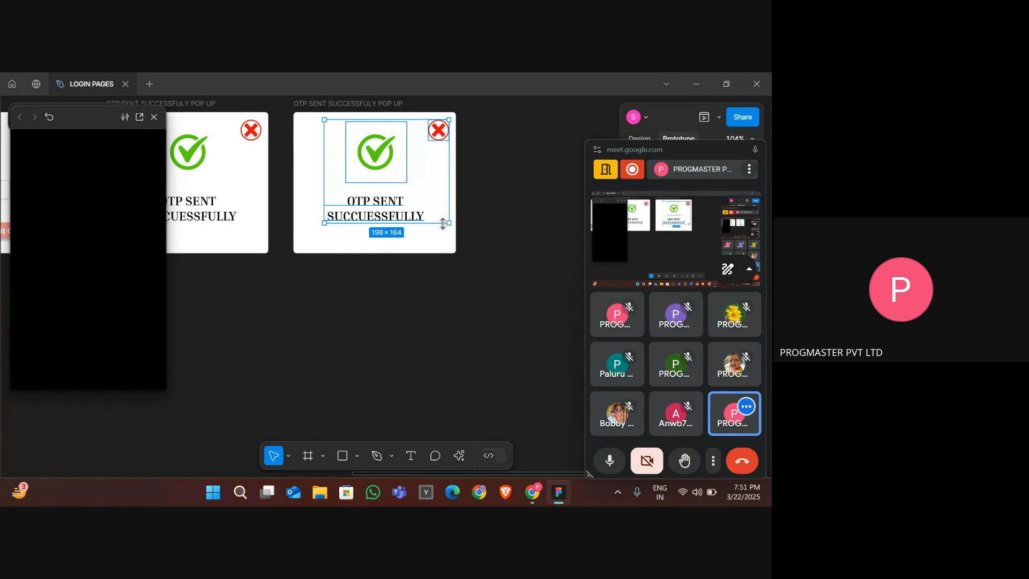
key(Delete)
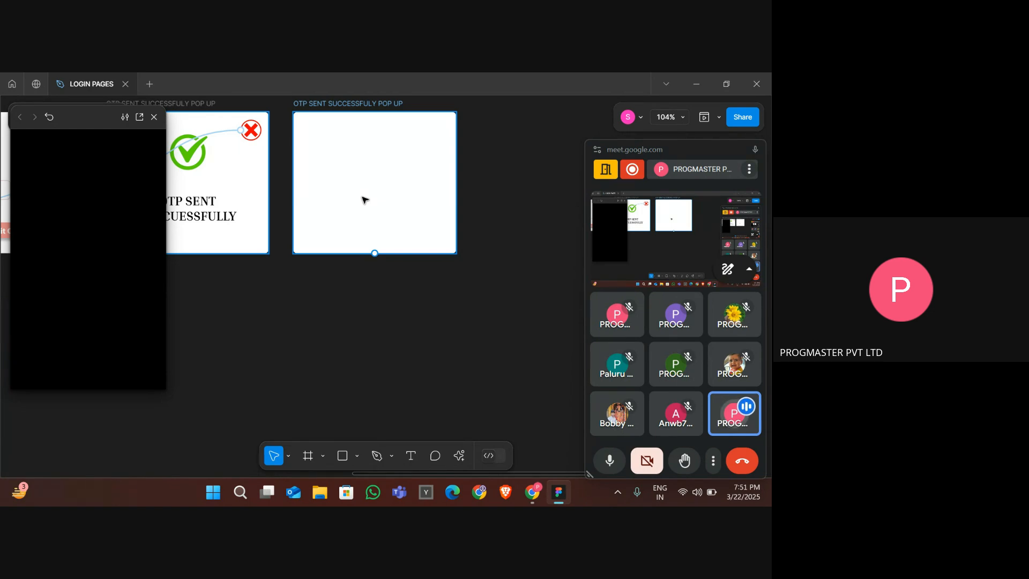
- Add the text "Enter new password" near the top of the duplicated frame
click(387, 349)
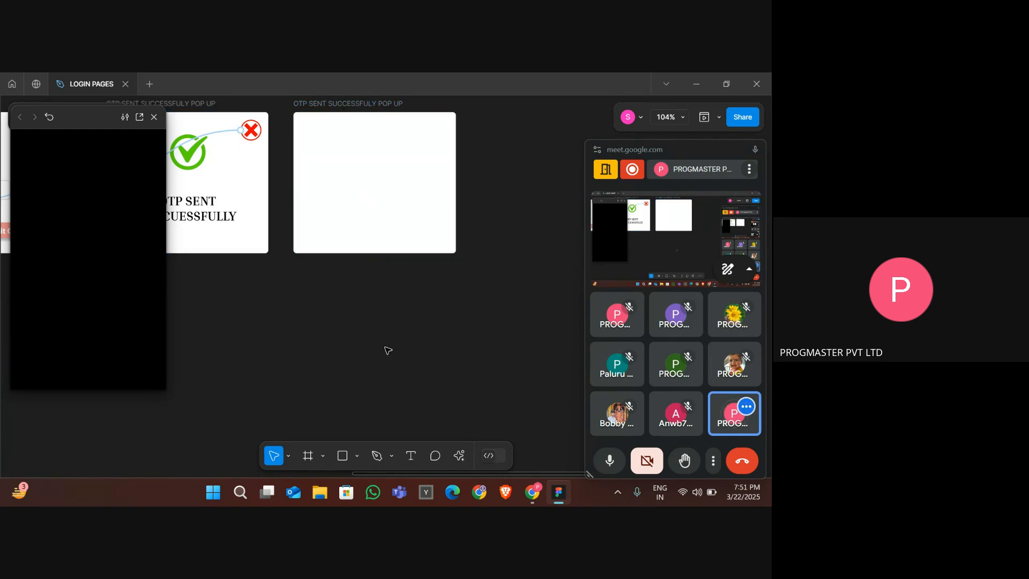
click(412, 457)
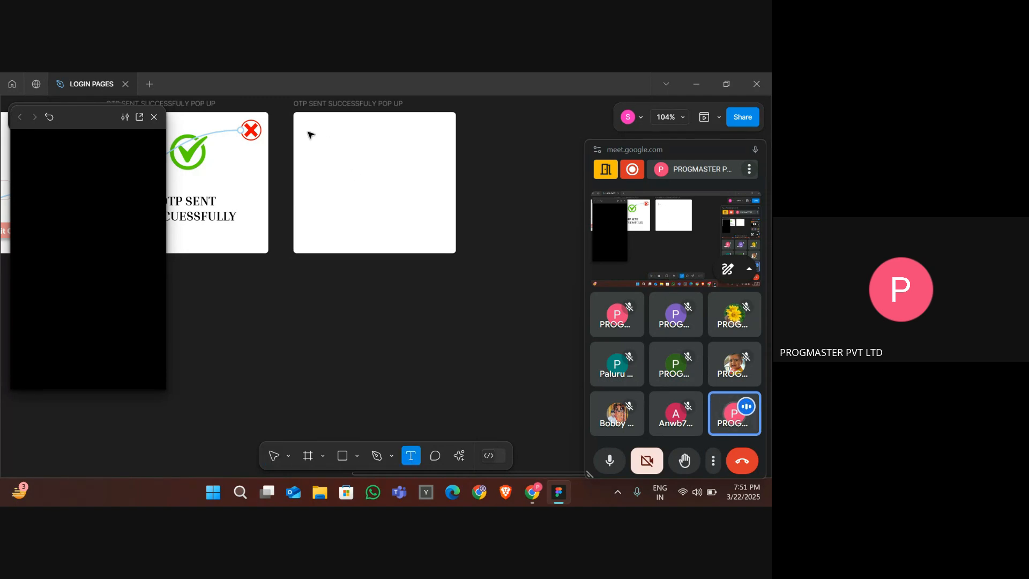
click(309, 134)
text(Enrwe)
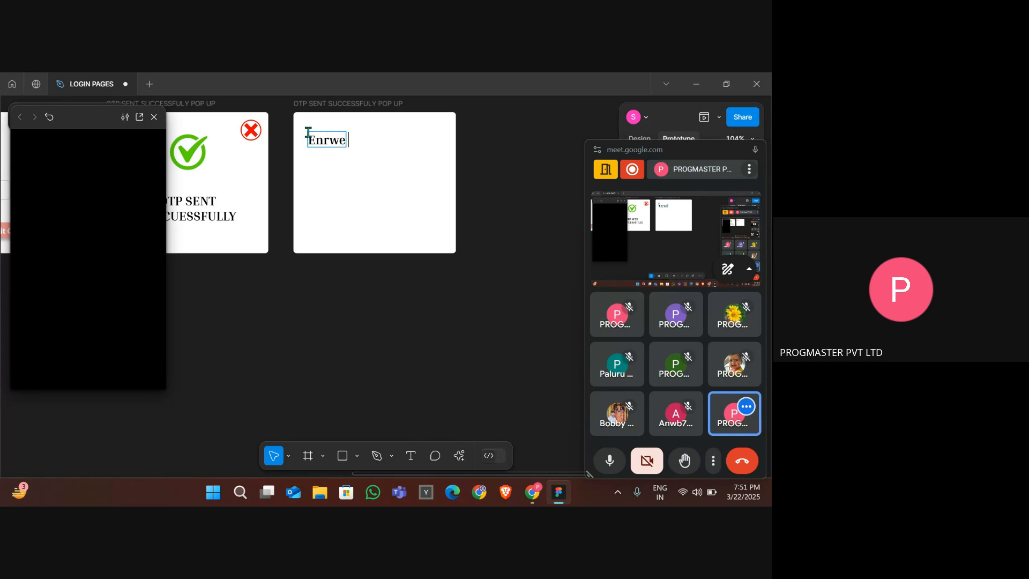
key(BackSpace)
key(BackSpace)
key(BackSpace)
key(BackSpace)
text(nter new pas)
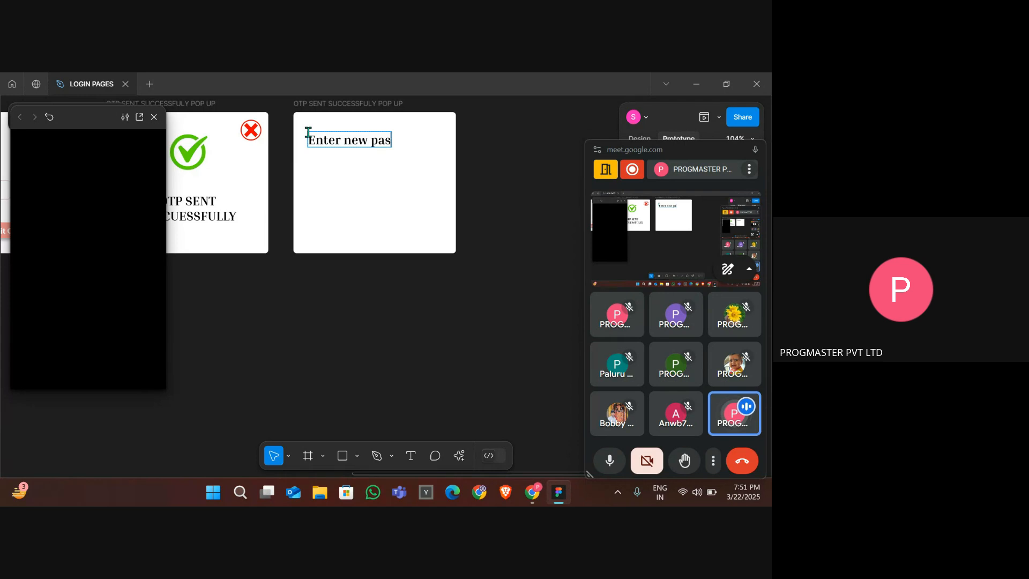
text(sword)
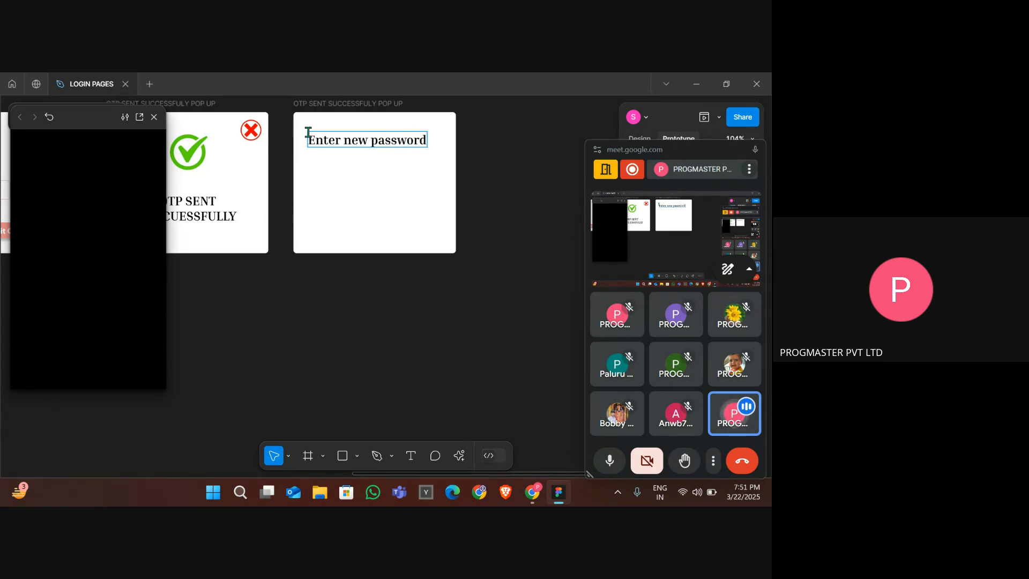
key(Escape)
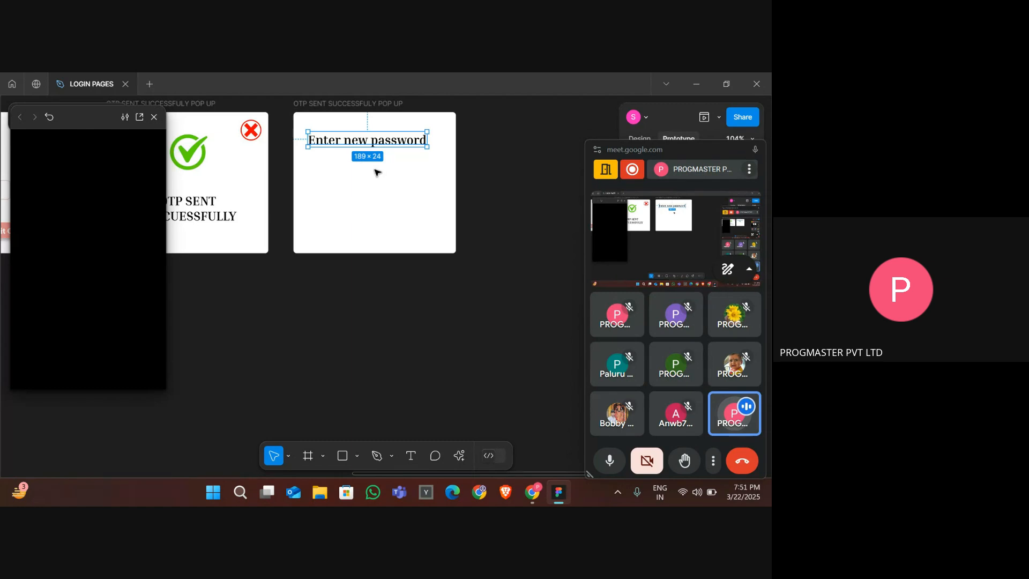
- Draw a frame about 189 × 34 below the heading text to serve as a password input box
scroll(377, 172, down, 4)
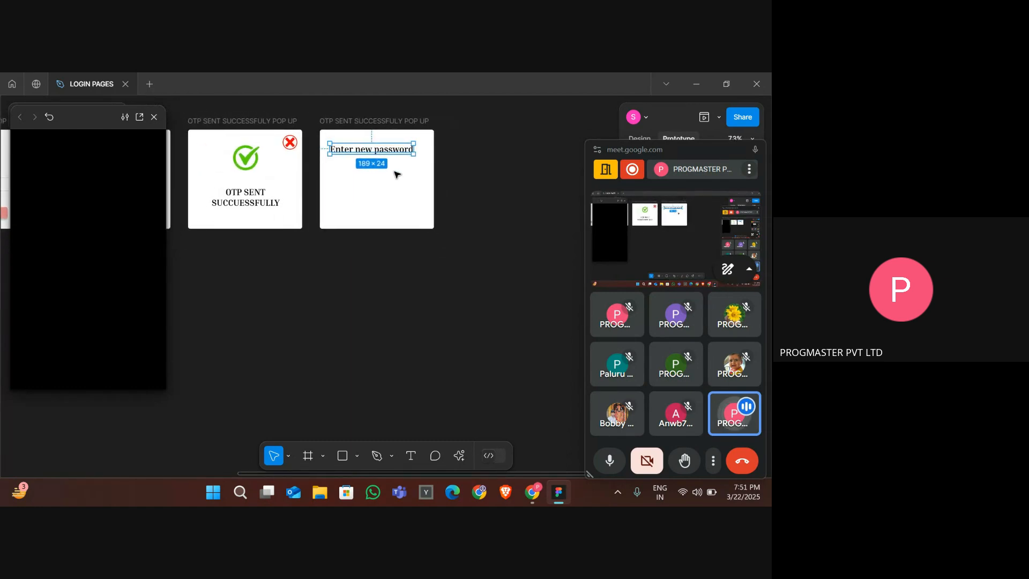
click(396, 175)
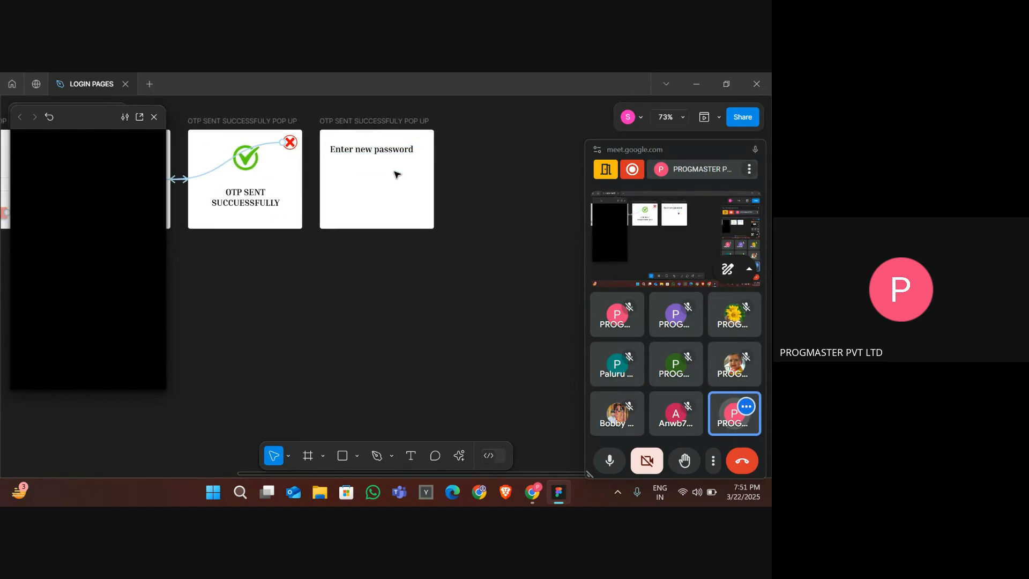
click(308, 457)
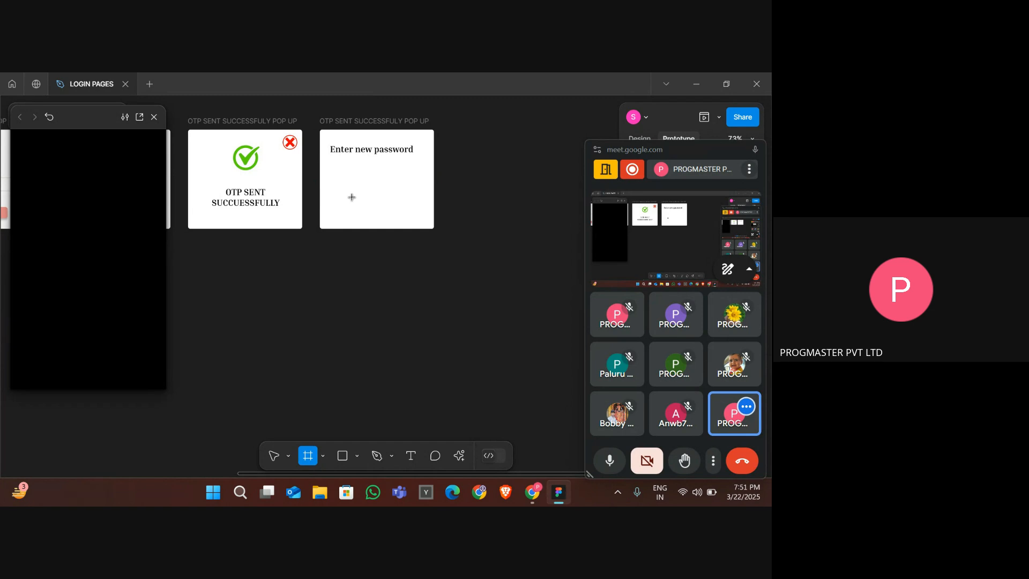
drag(330, 185, 413, 199)
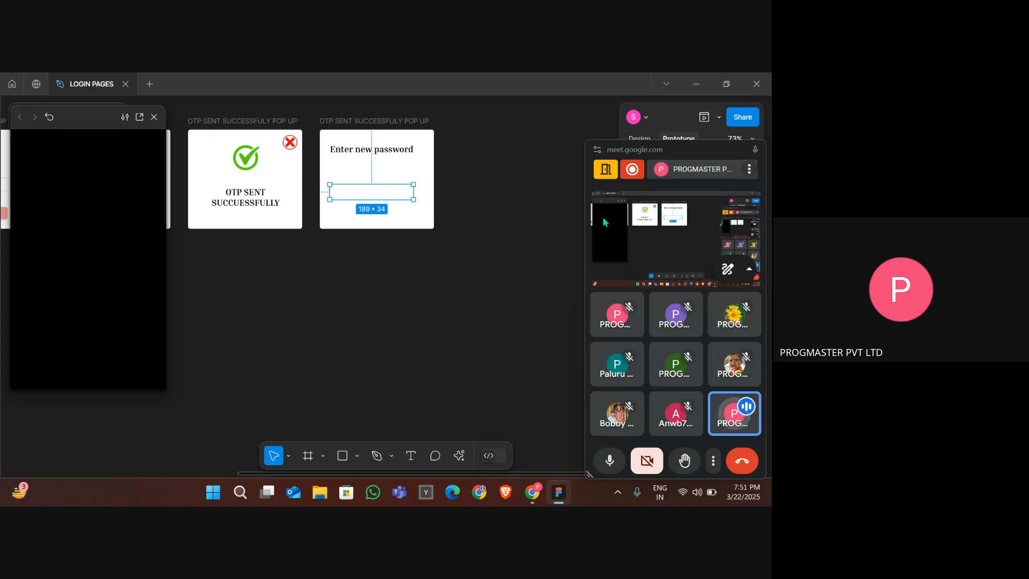
click(647, 142)
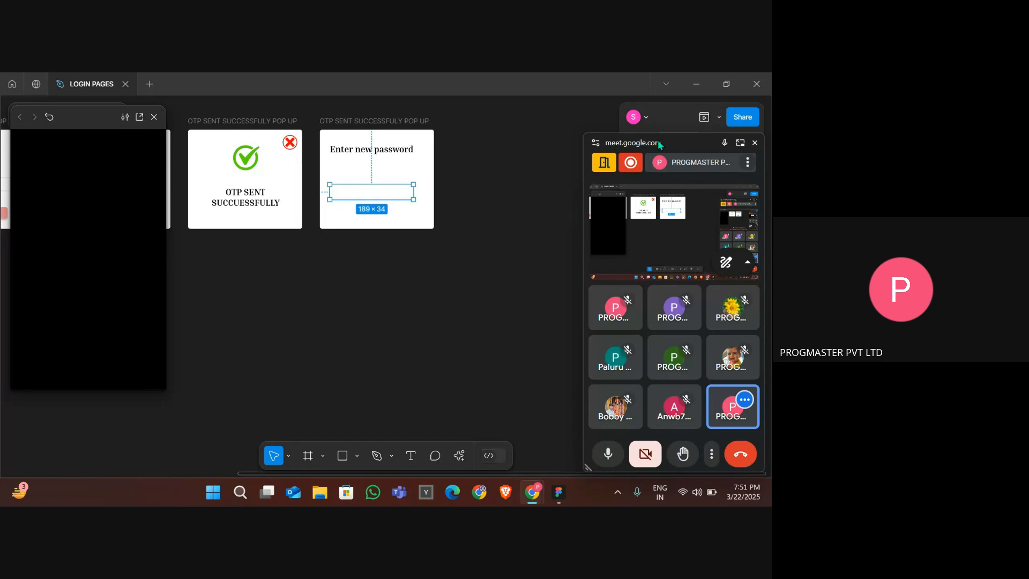
drag(659, 141, 673, 501)
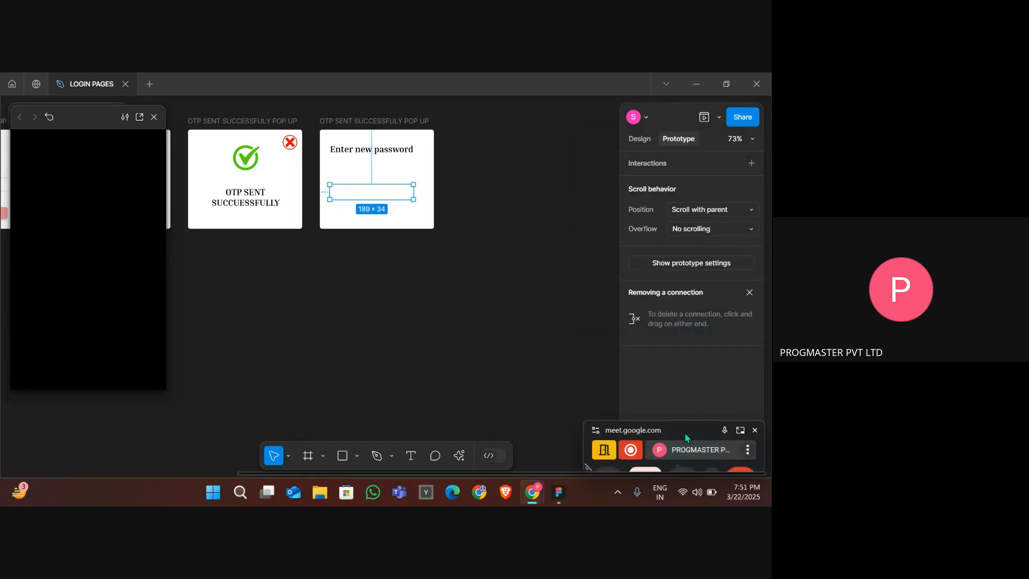
- Add a fill to the input box and set its colour to F2DDDD
click(640, 139)
scroll(652, 305, down, 3)
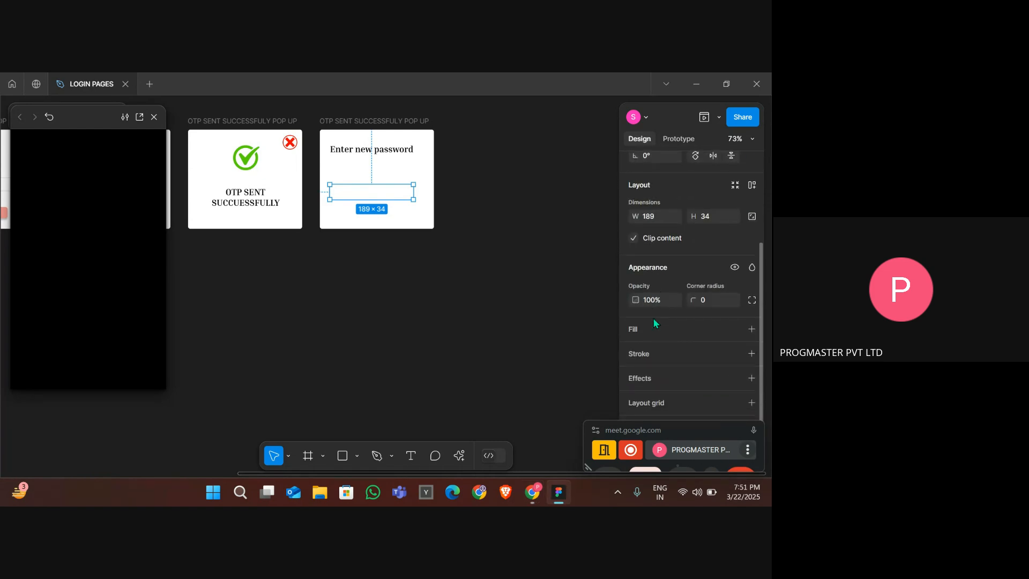
click(654, 326)
click(649, 351)
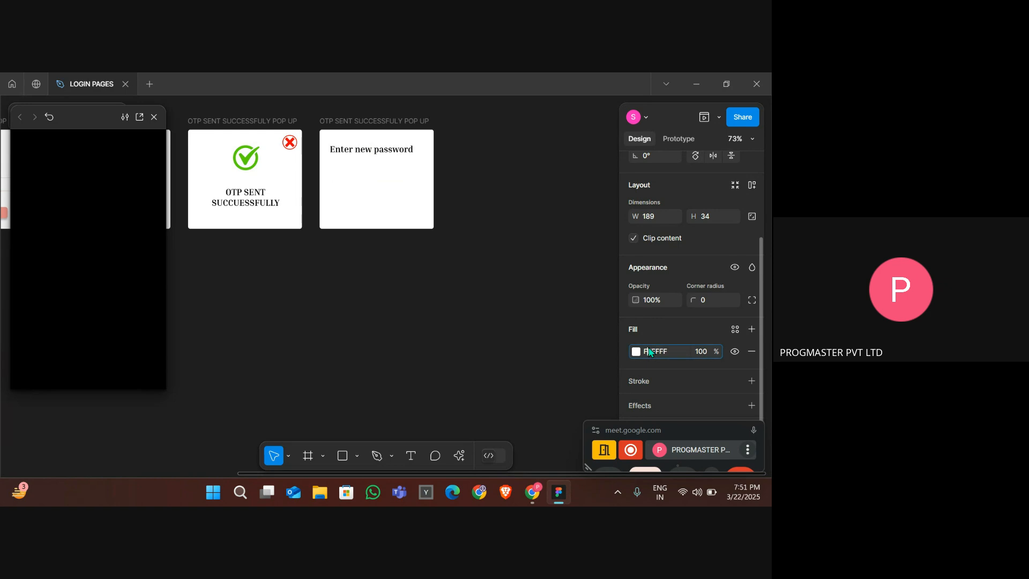
click(636, 351)
click(571, 273)
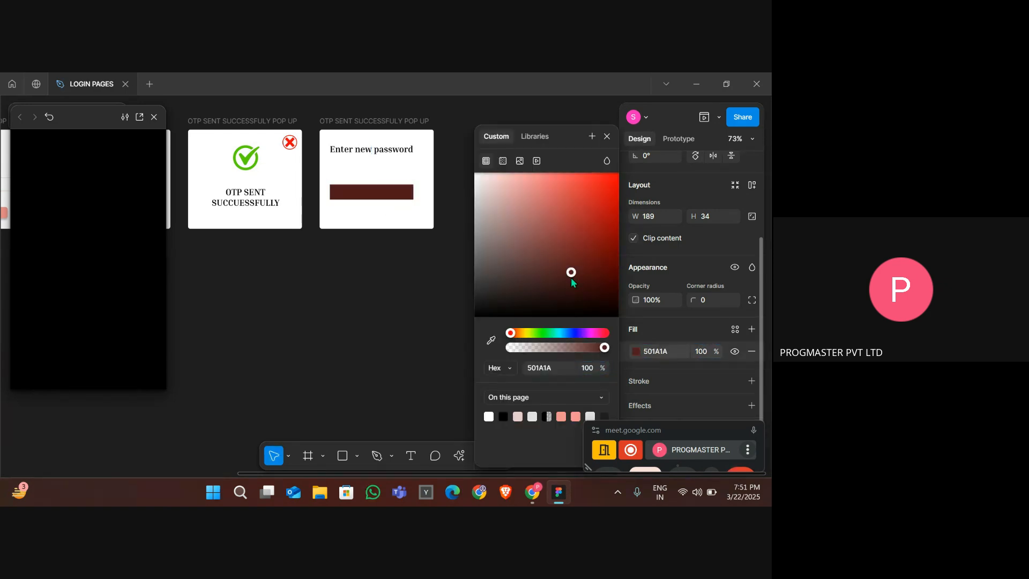
drag(571, 278, 487, 187)
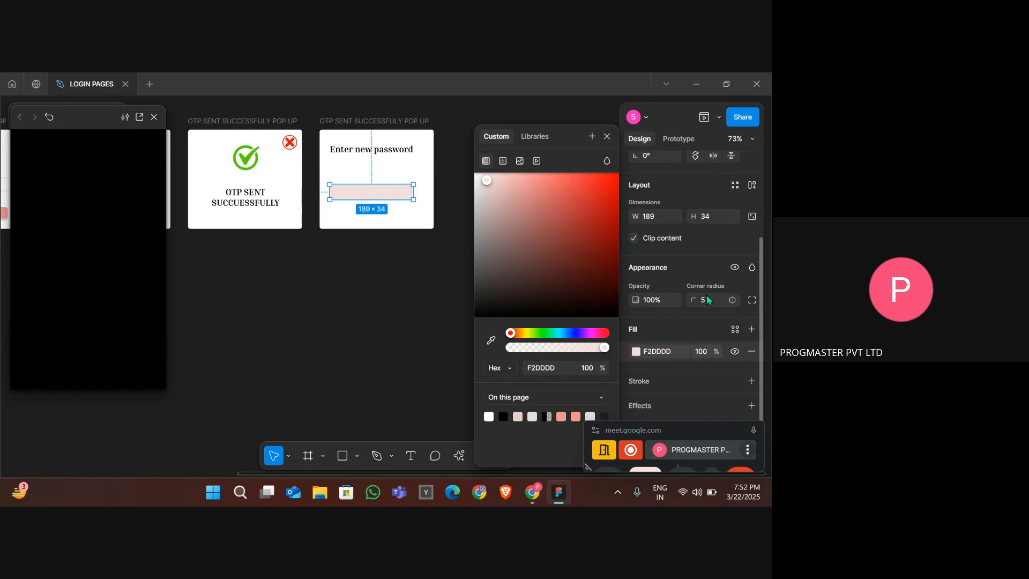
click(432, 249)
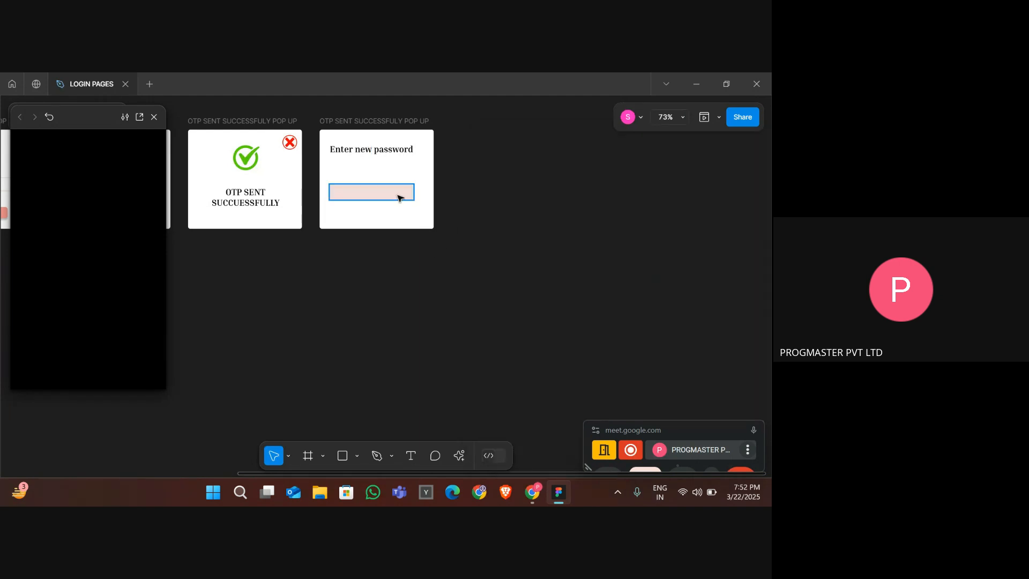
- Reposition the "Enter new password" heading and its input box slightly higher in the frame
drag(399, 196, 398, 193)
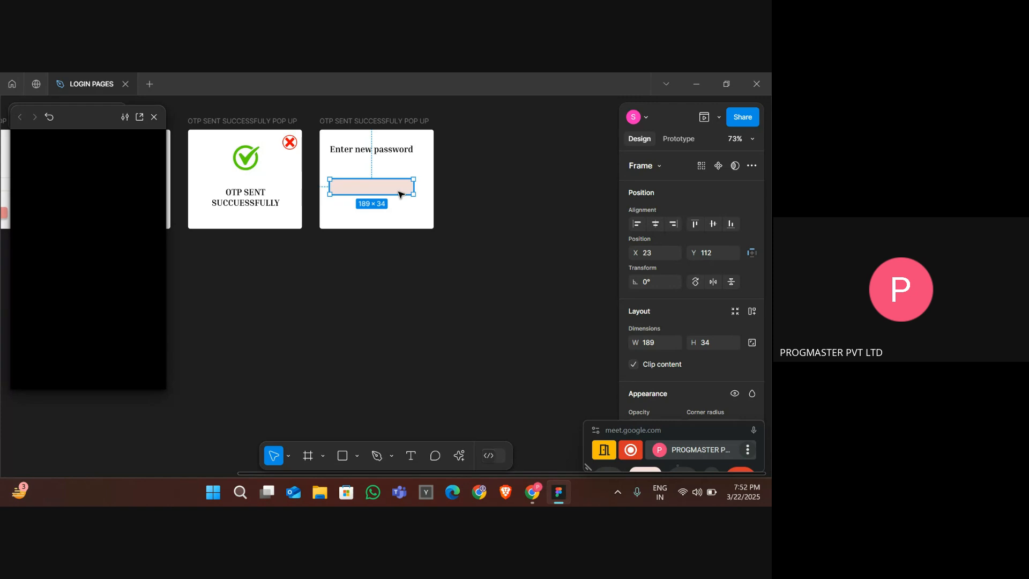
click(369, 154)
mouse_move(369, 154)
mouse_down()
mouse_move(371, 171)
mouse_move(368, 148)
mouse_up()
mouse_move(378, 187)
mouse_down()
mouse_move(372, 166)
mouse_move(381, 173)
mouse_up()
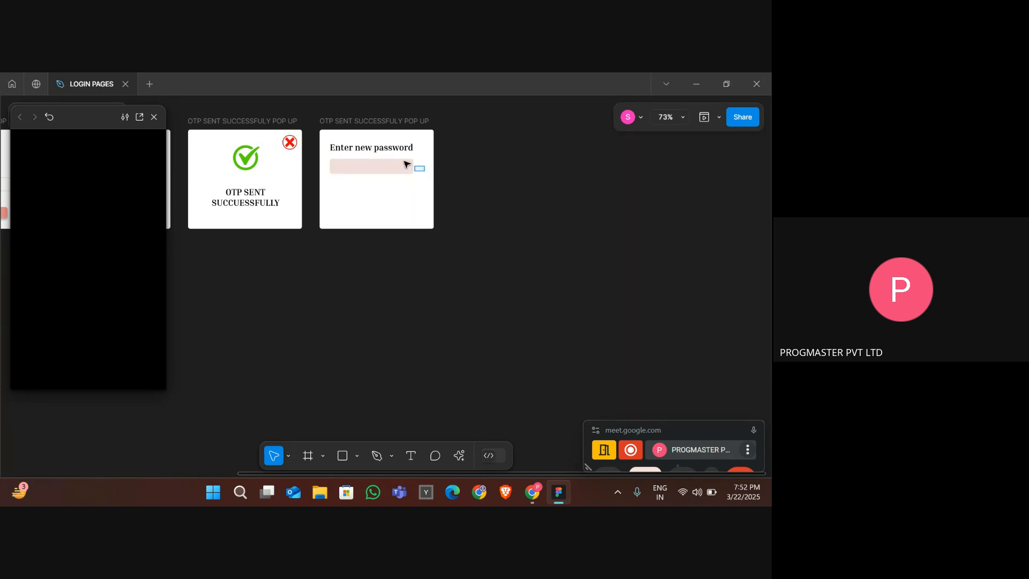
- Select the heading and input box together and group them
drag(423, 176, 343, 149)
right_click(343, 149)
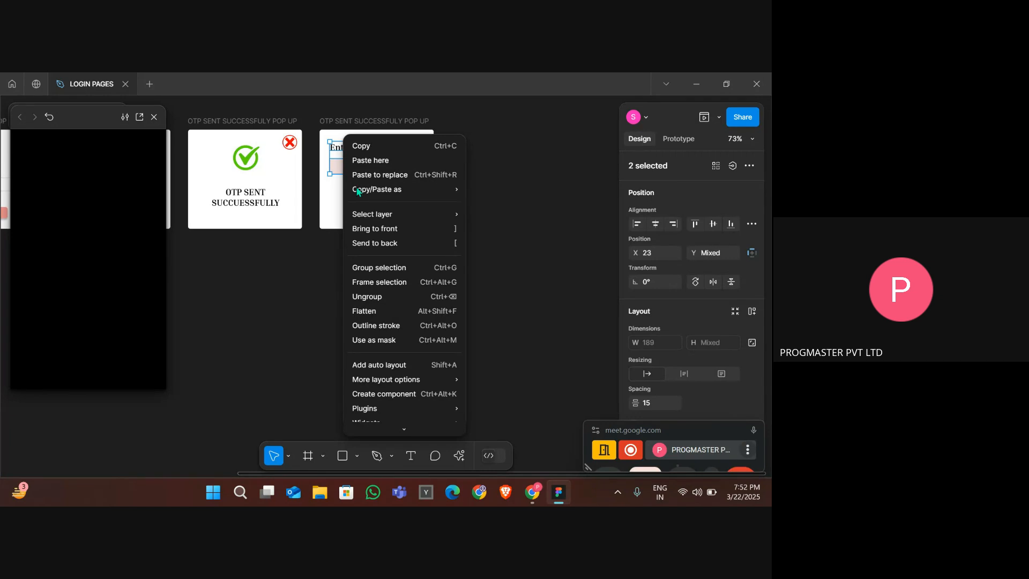
click(374, 268)
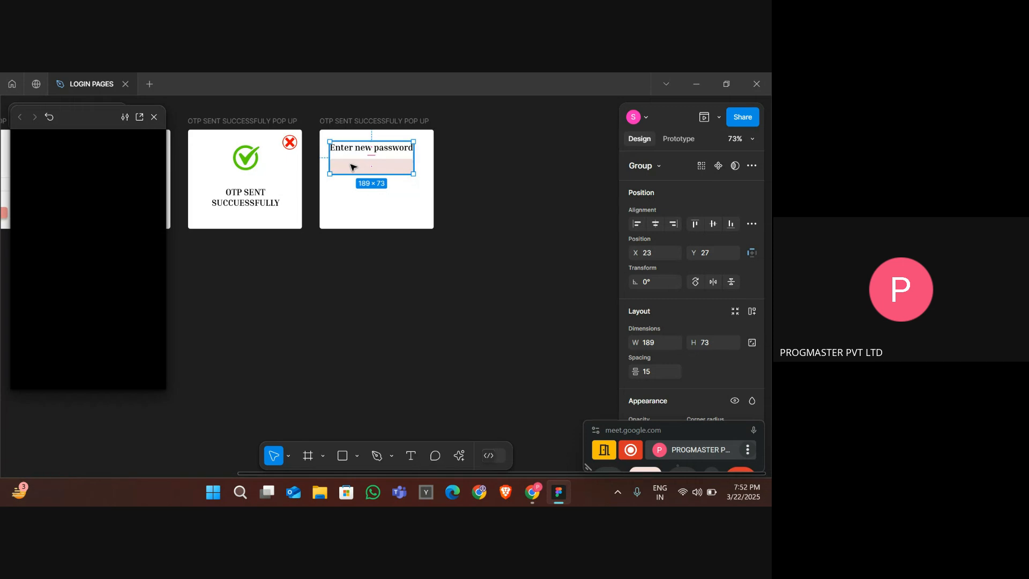
- Duplicate the heading-and-box group below the original and change the copy's heading to "Confirm Password"
drag(351, 167, 349, 202)
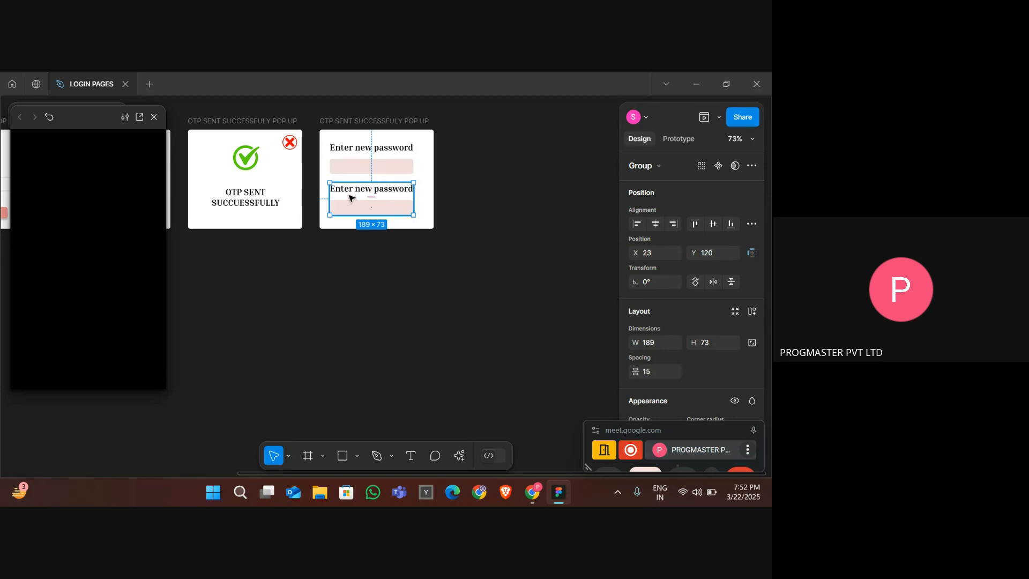
double_click(349, 193)
double_click(348, 191)
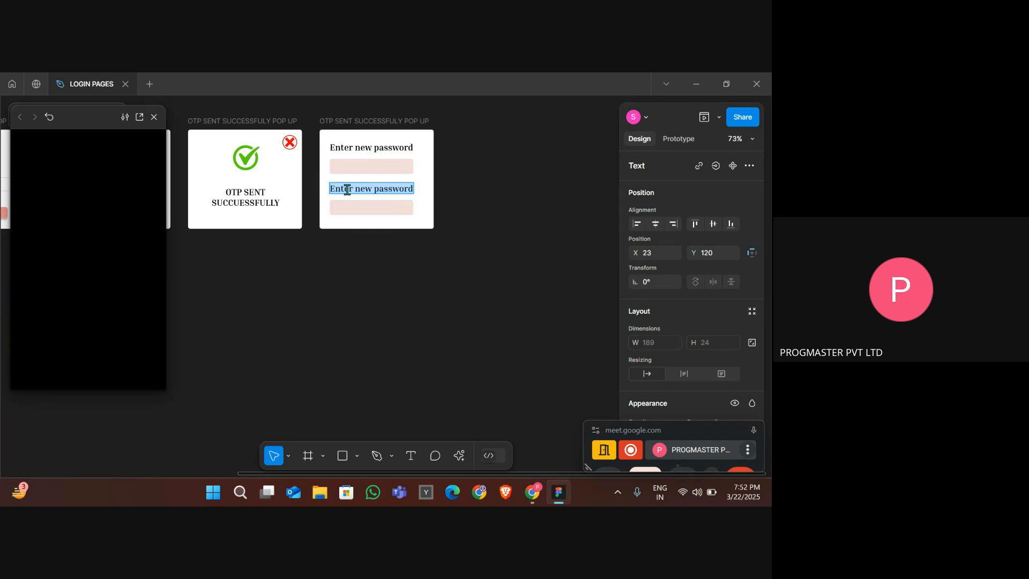
text(Conmf)
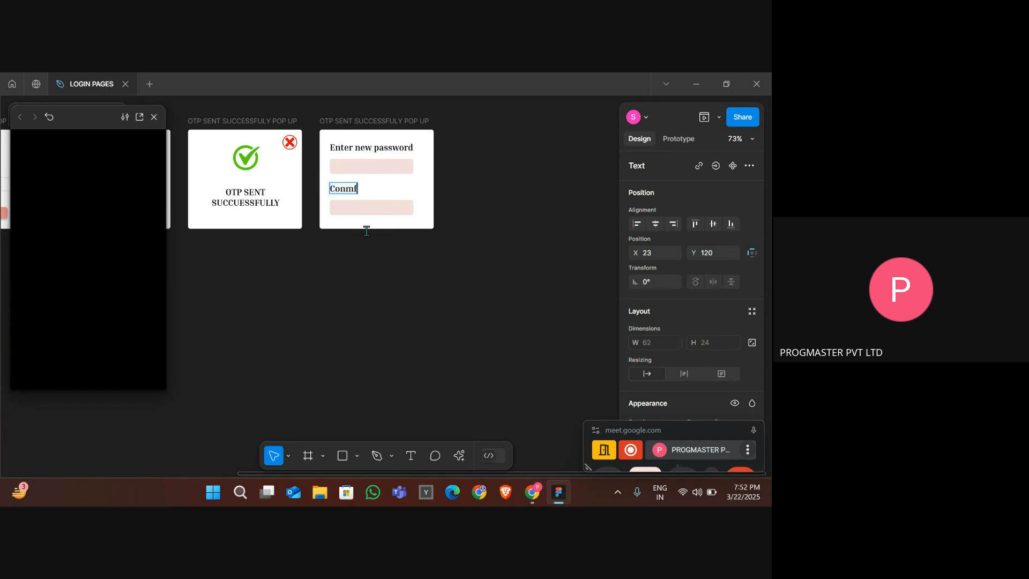
key(BackSpace)
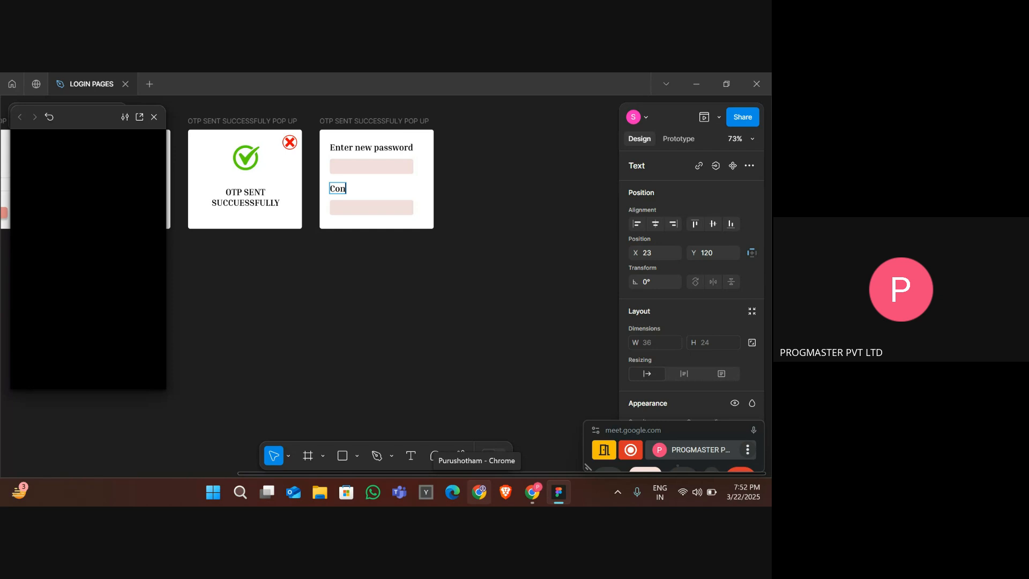
text(firm Password)
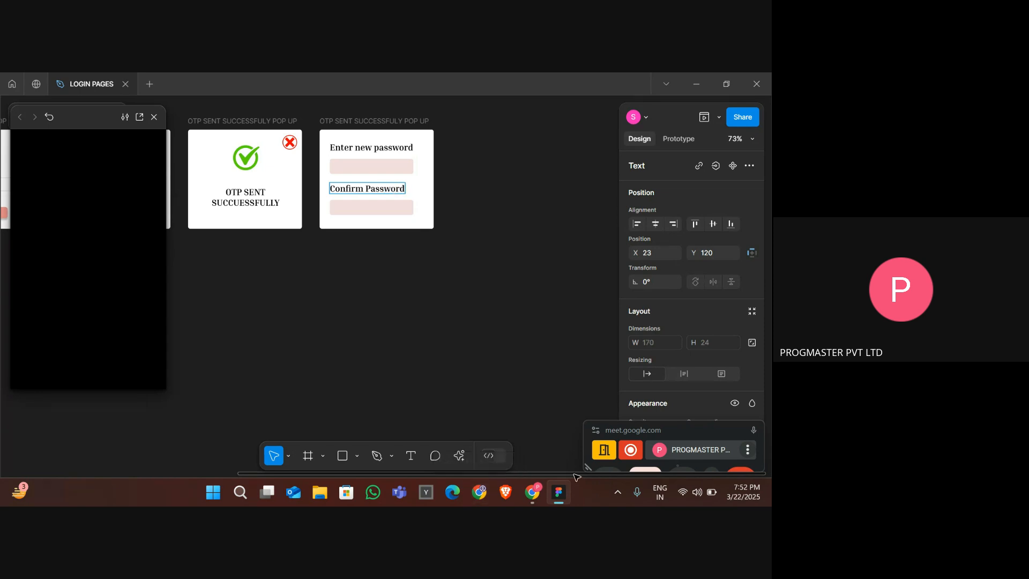
key(Escape)
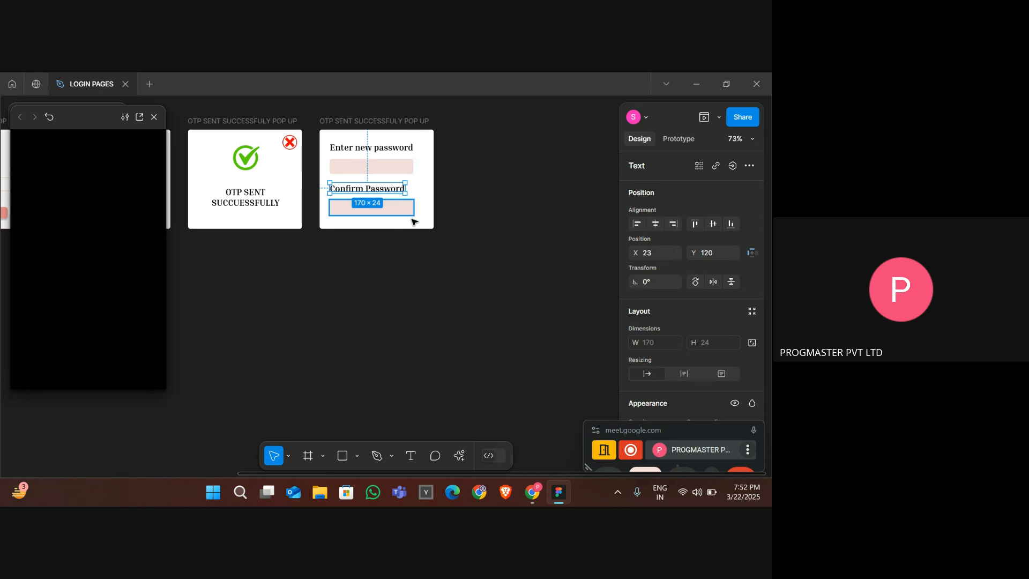
- Extend the new-password frame's height to 290 to make room below the fields
click(416, 224)
click(348, 121)
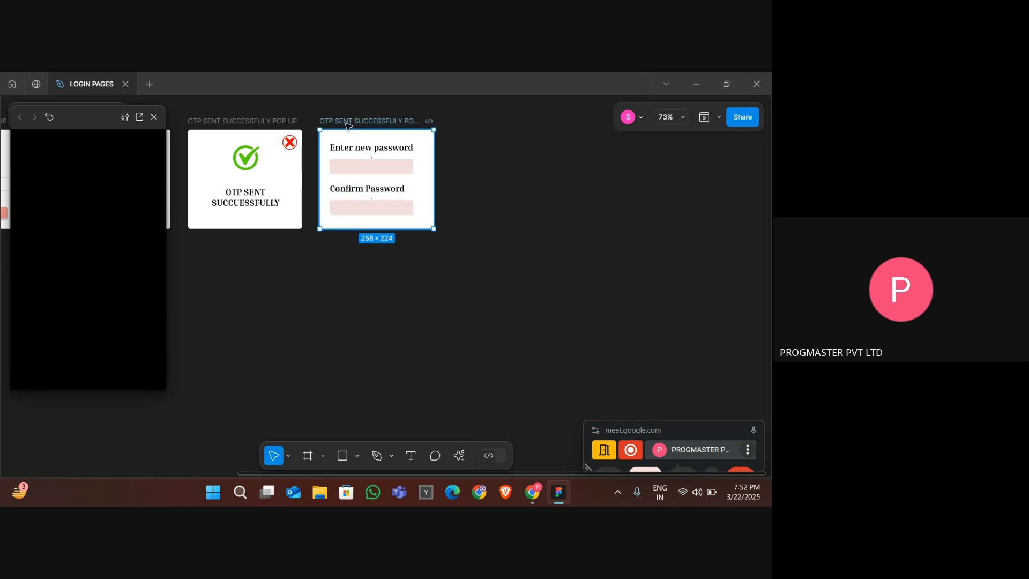
click(485, 230)
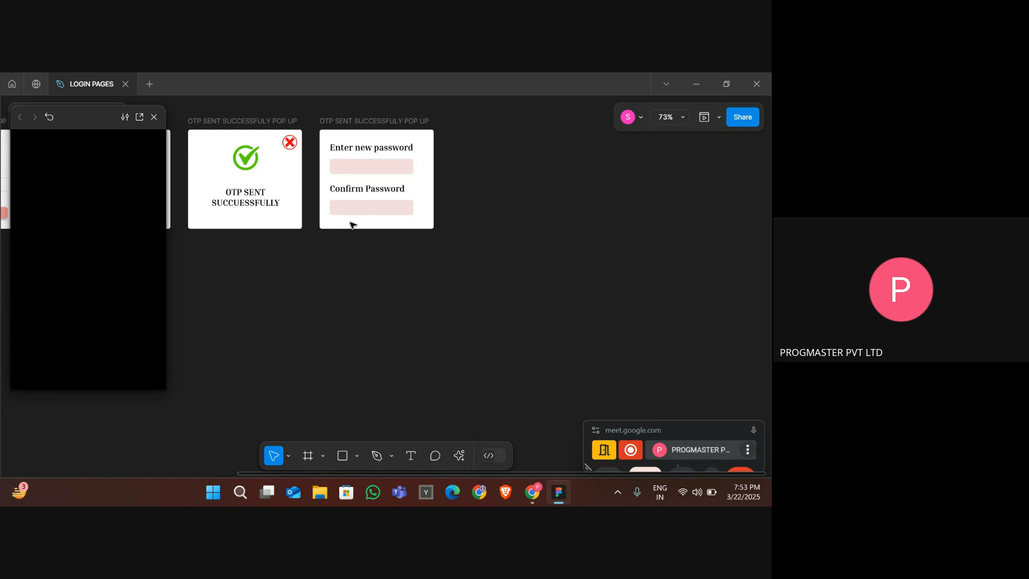
click(348, 127)
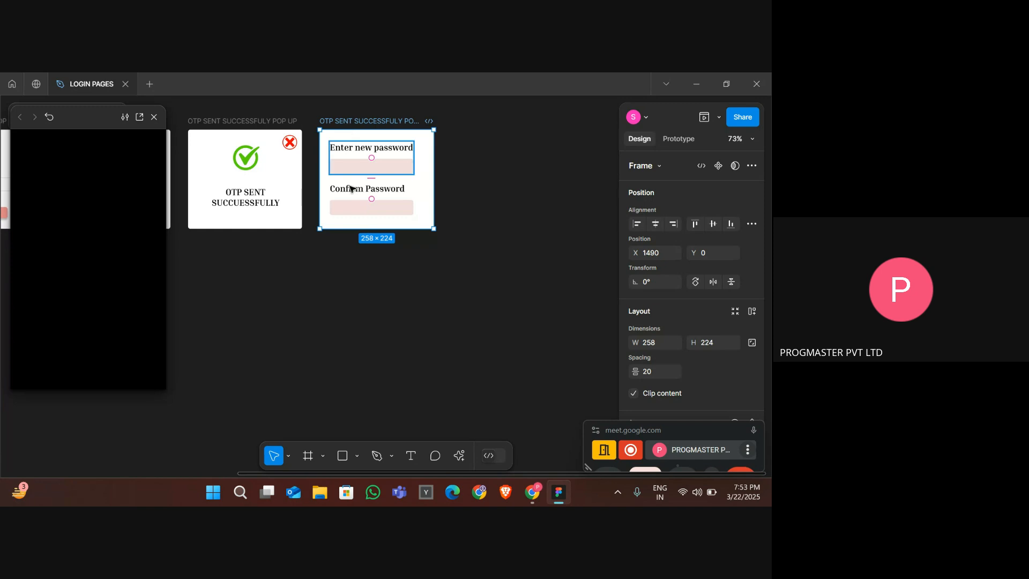
drag(377, 231, 378, 258)
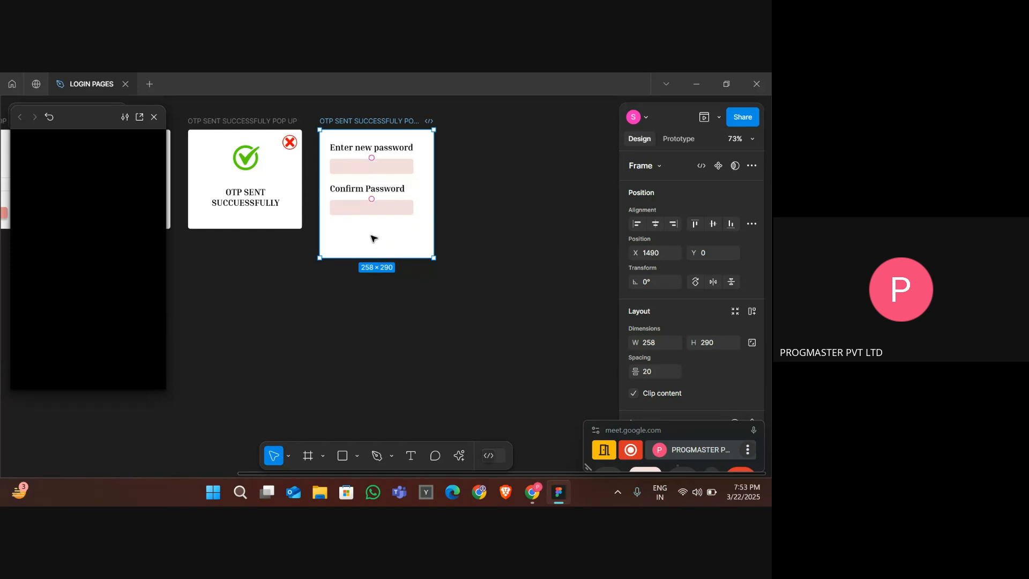
key(Escape)
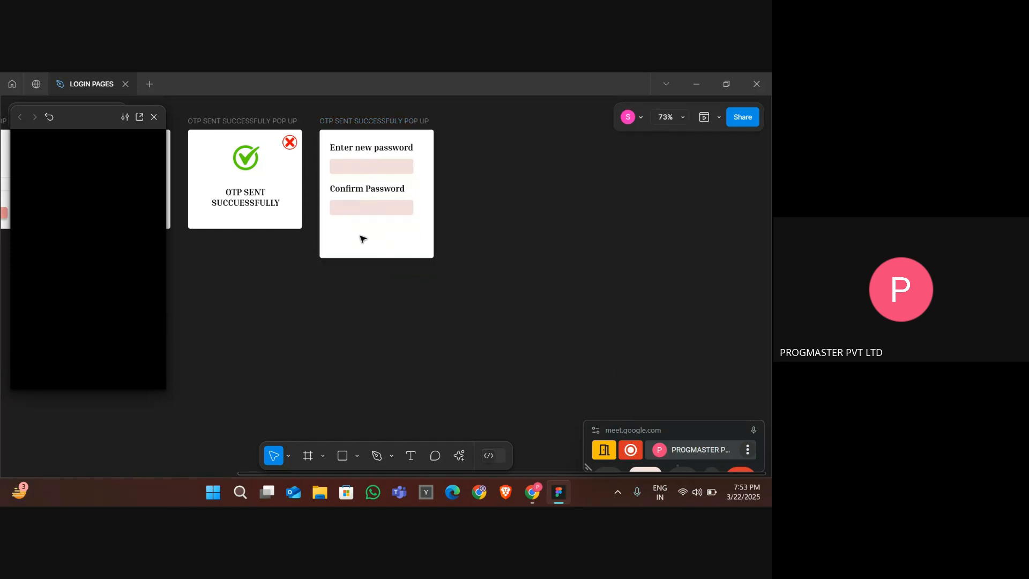
- Draw a frame about 194 × 31 below the confirm box and give it the Submit OTP button's fill colour F09090
click(308, 456)
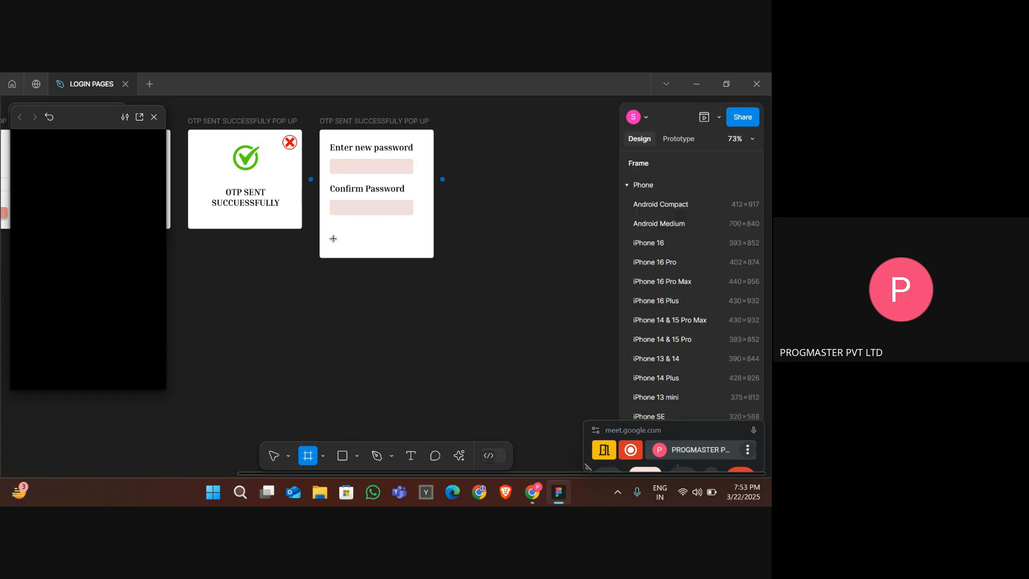
drag(333, 237, 393, 240)
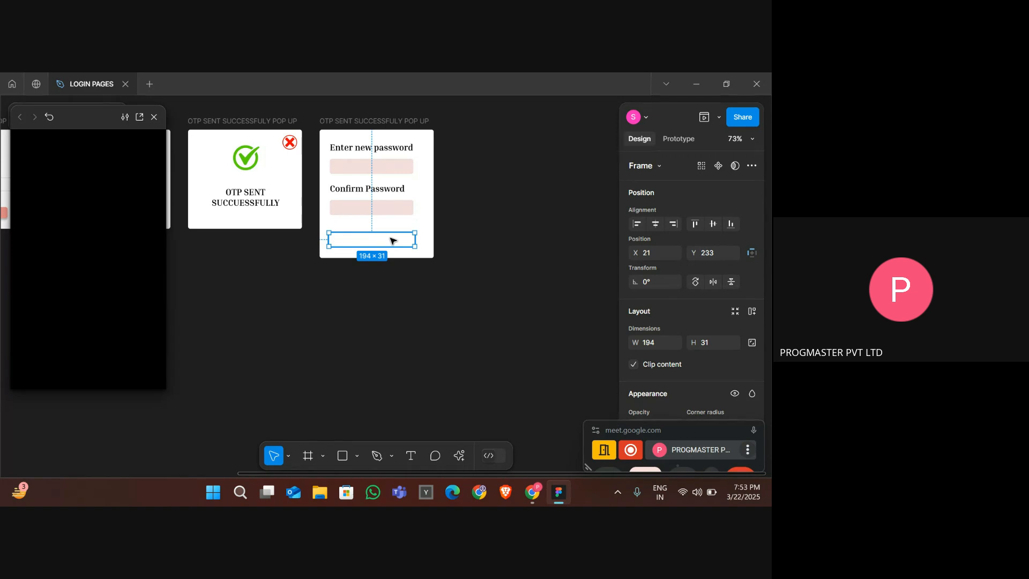
scroll(436, 273, left, 5)
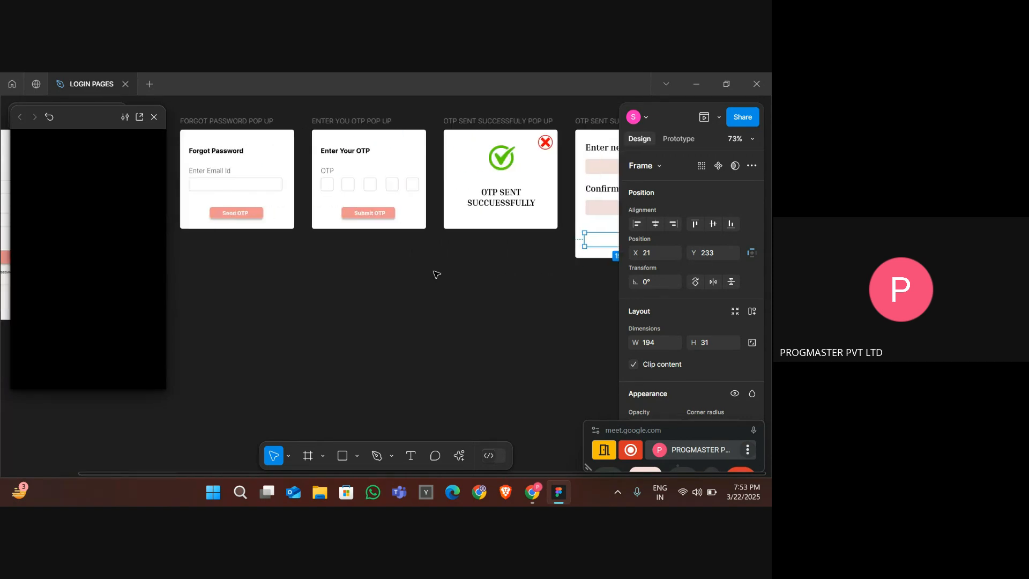
click(376, 214)
scroll(665, 354, down, 5)
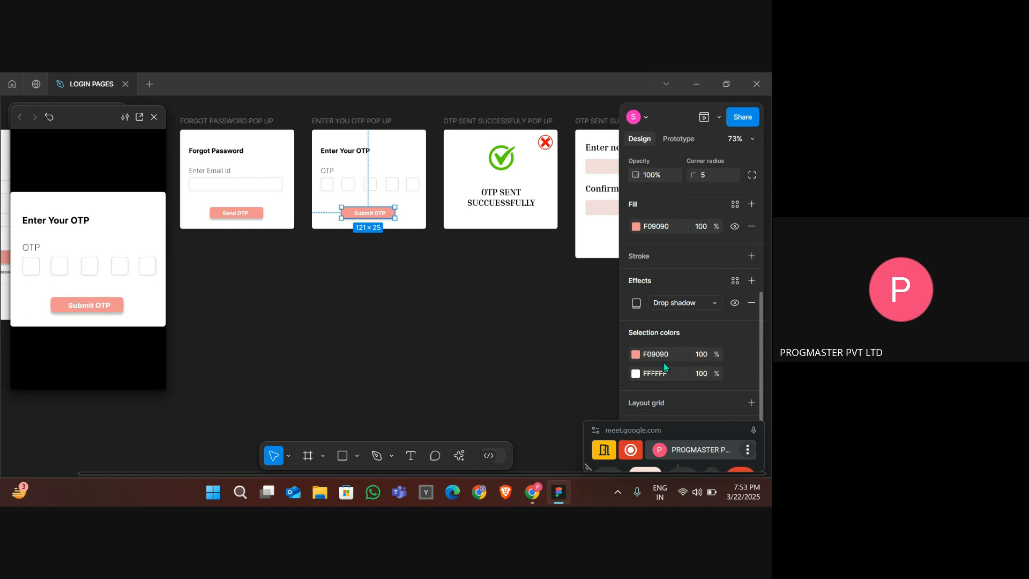
click(666, 352)
key(ctrl+c)
scroll(540, 291, right, 5)
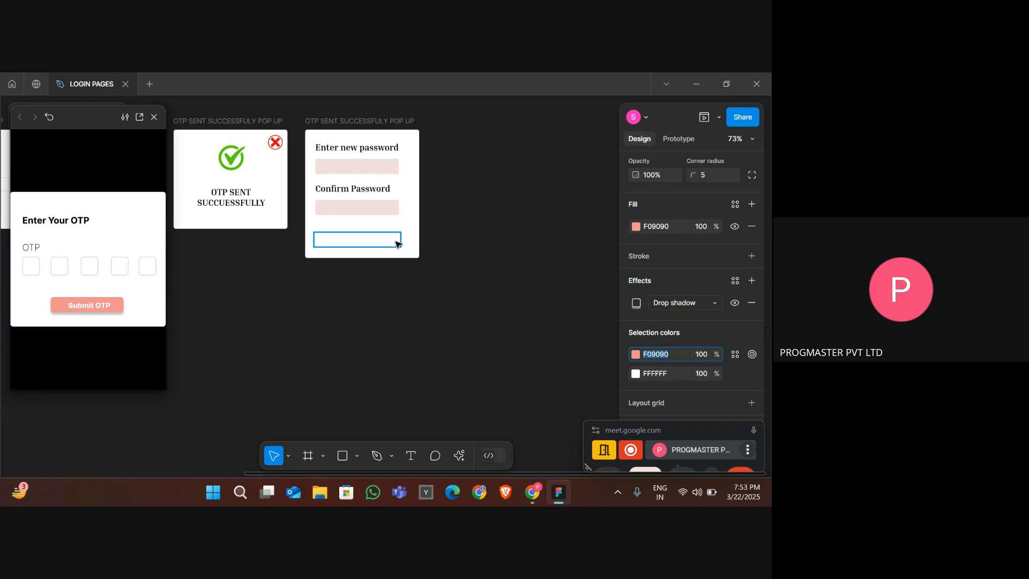
click(364, 239)
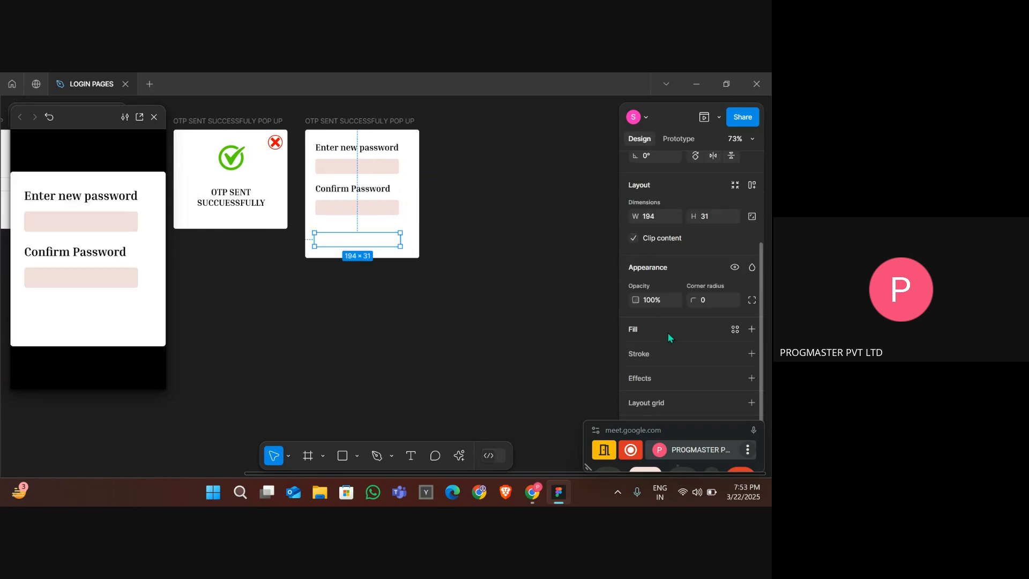
click(666, 352)
key(ctrl+v)
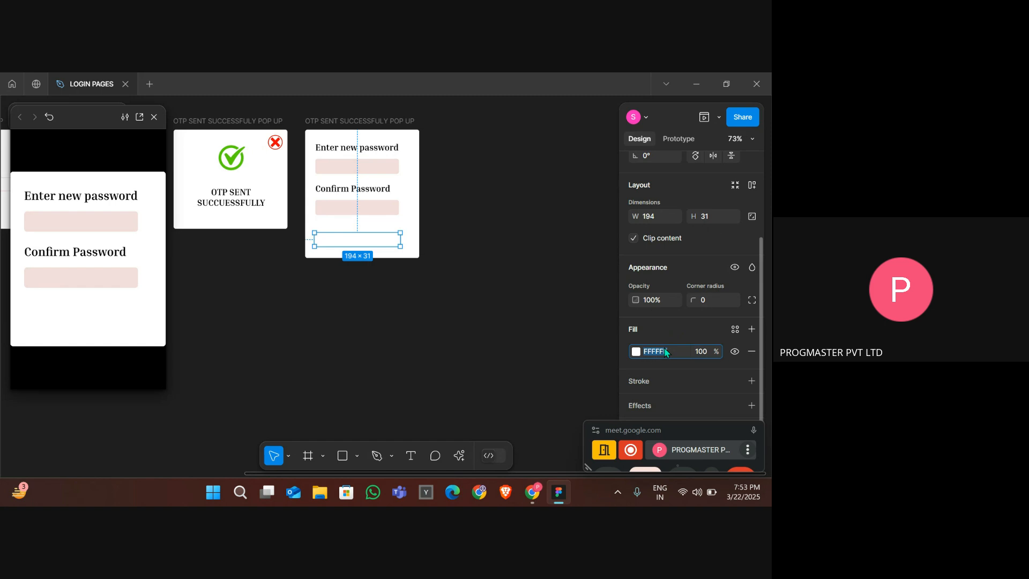
key(Return)
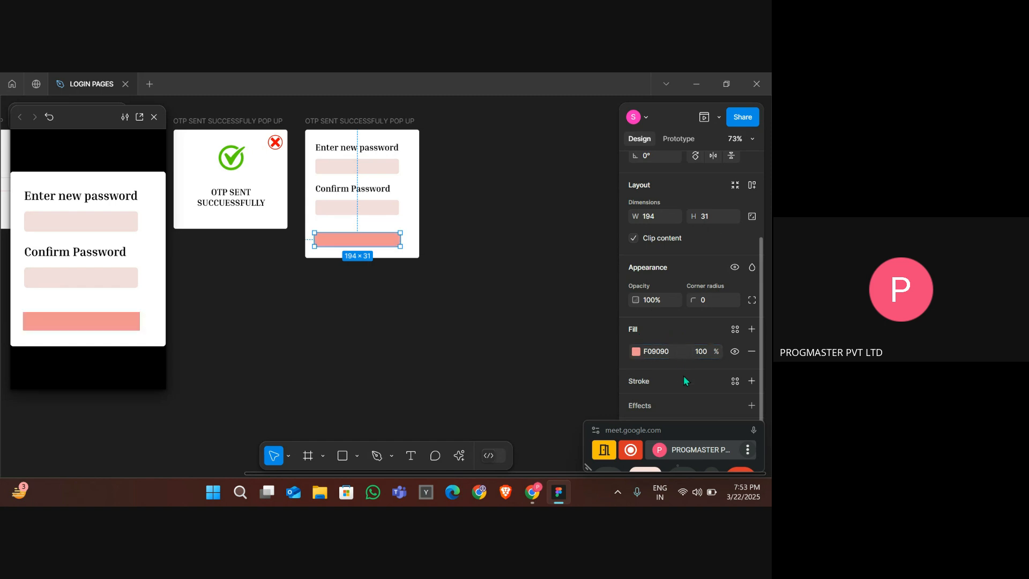
- Add a drop shadow effect to the new button and set its corner radius to 5
scroll(680, 400, down, 1)
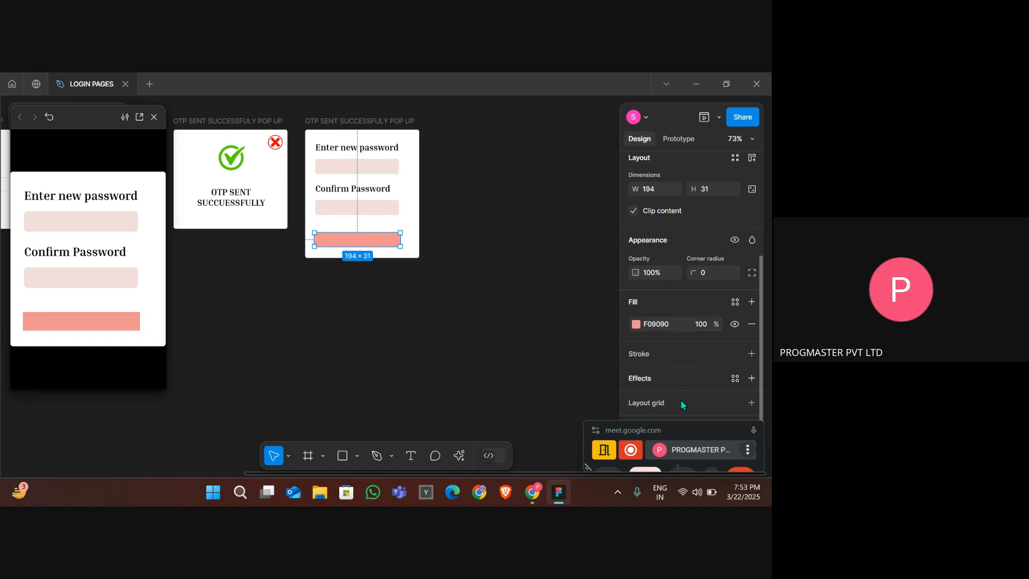
click(661, 380)
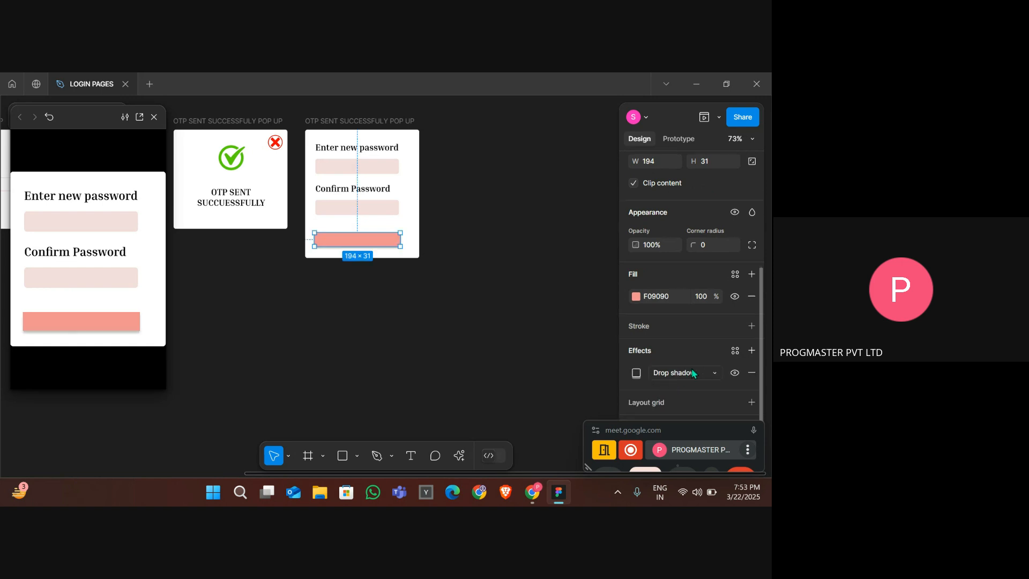
click(713, 244)
text(5)
key(Return)
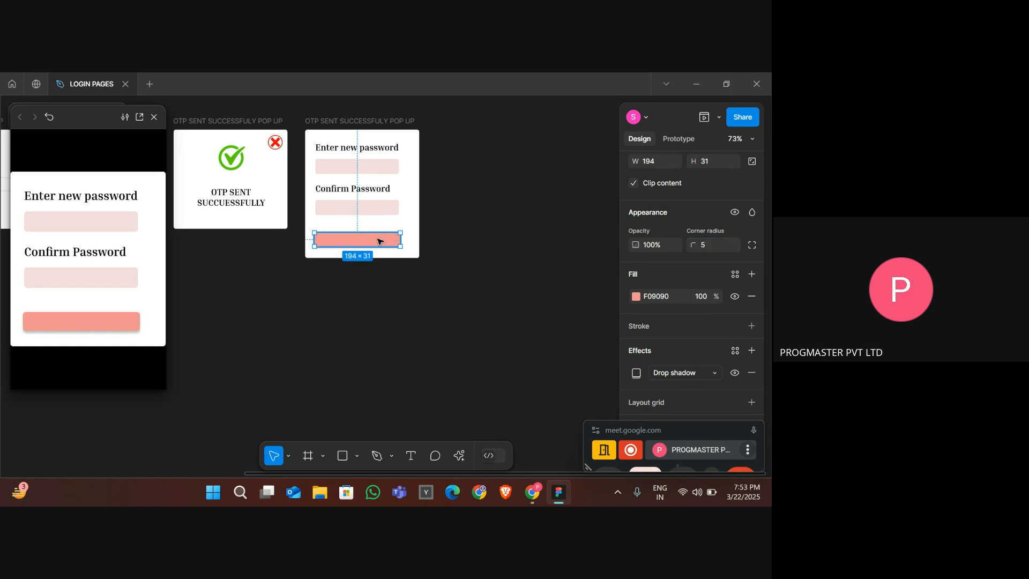
- Nudge the button and both label-and-box groups so they line up horizontally in the frame
drag(379, 241, 384, 235)
click(340, 195)
key(Right)
key(Right)
key(Right)
key(Right)
key(Right)
key(Right)
key(Right)
key(Right)
key(Right)
key(Right)
key(Right)
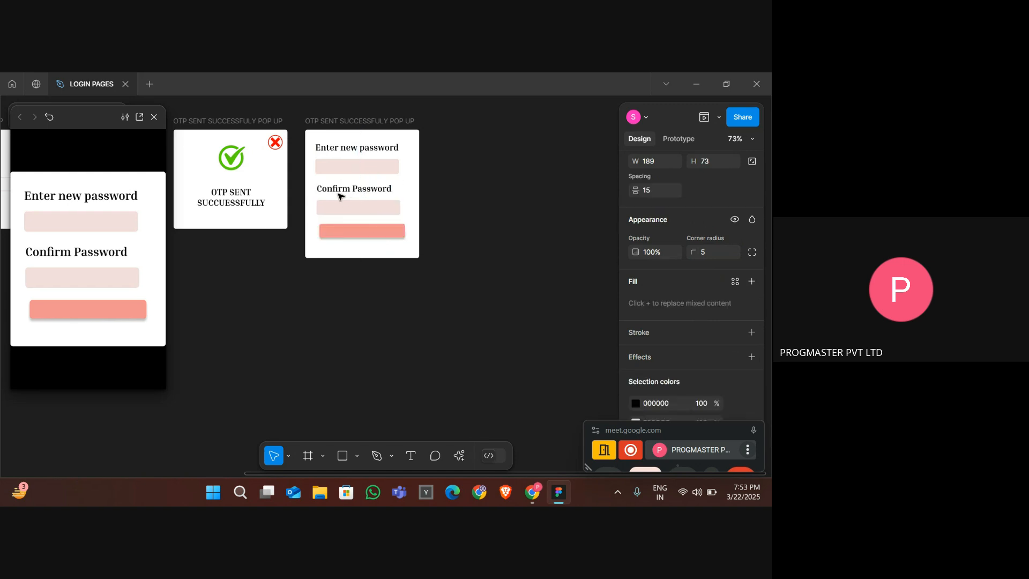
key(Left)
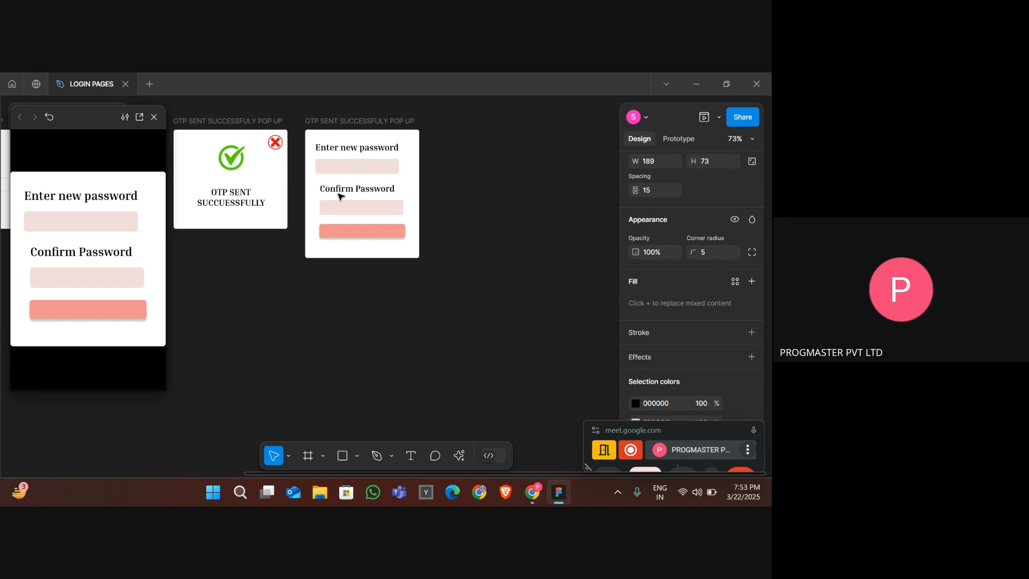
click(342, 170)
key(Right)
key(Right)
key(Right)
key(Right)
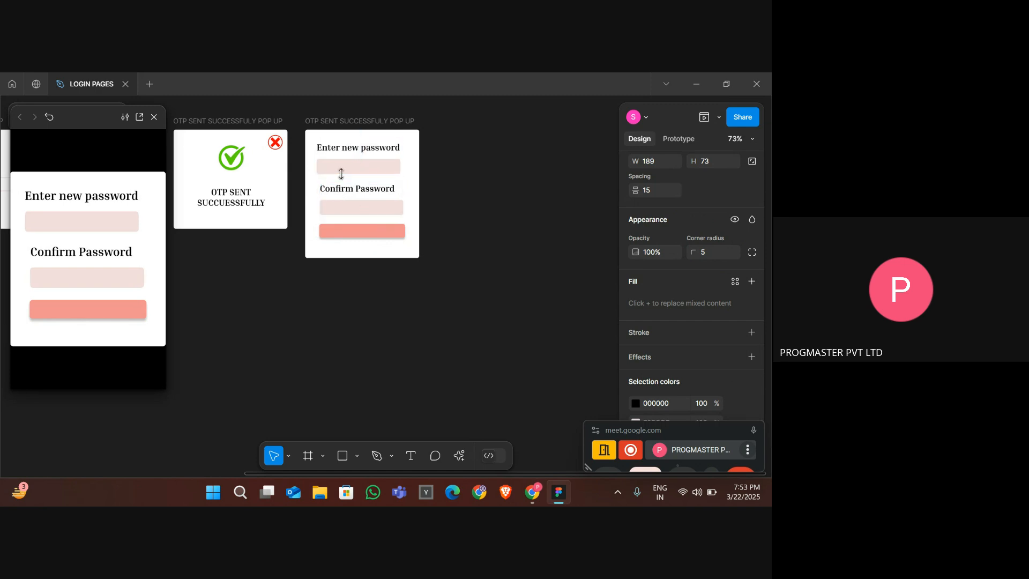
key(Right)
key(Right)
key(Right)
key(Right)
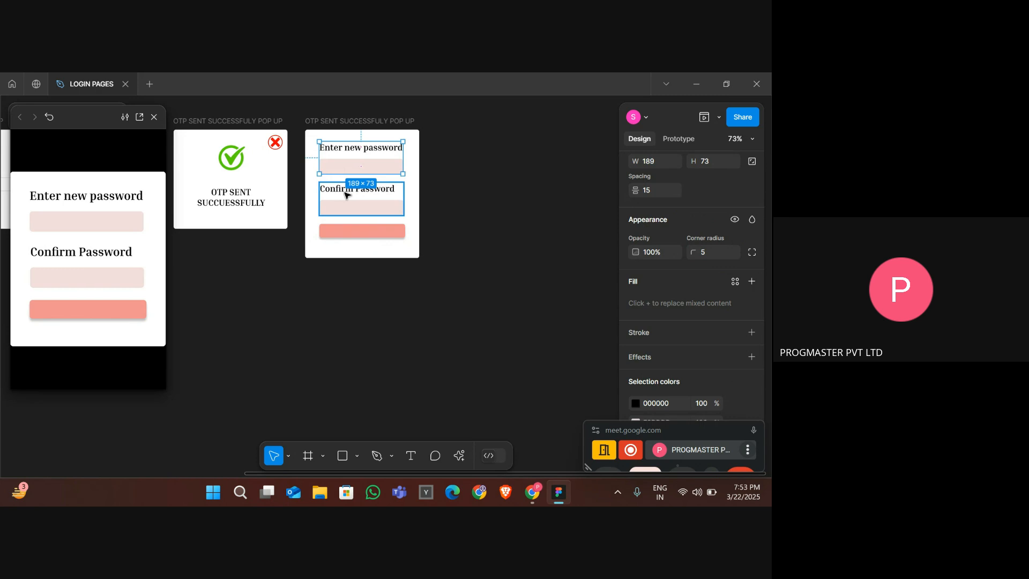
- Add the text "Generate Password" on the button and nudge it upward
click(341, 236)
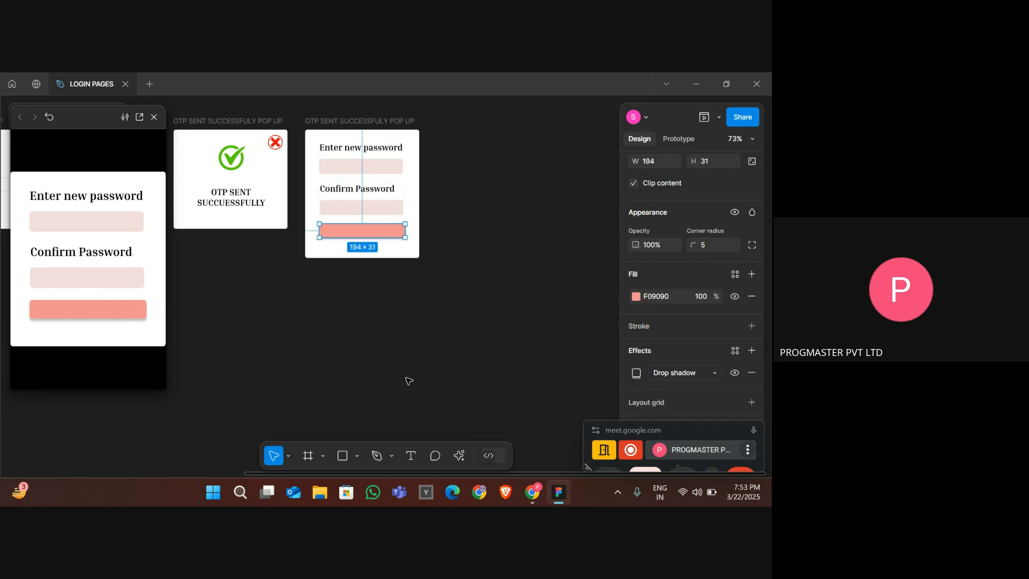
click(411, 456)
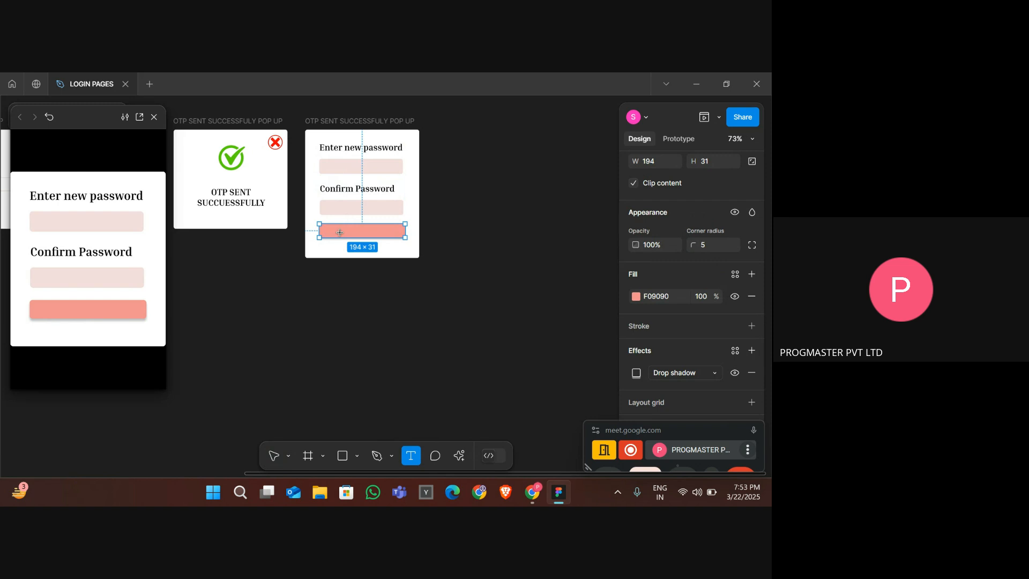
click(338, 232)
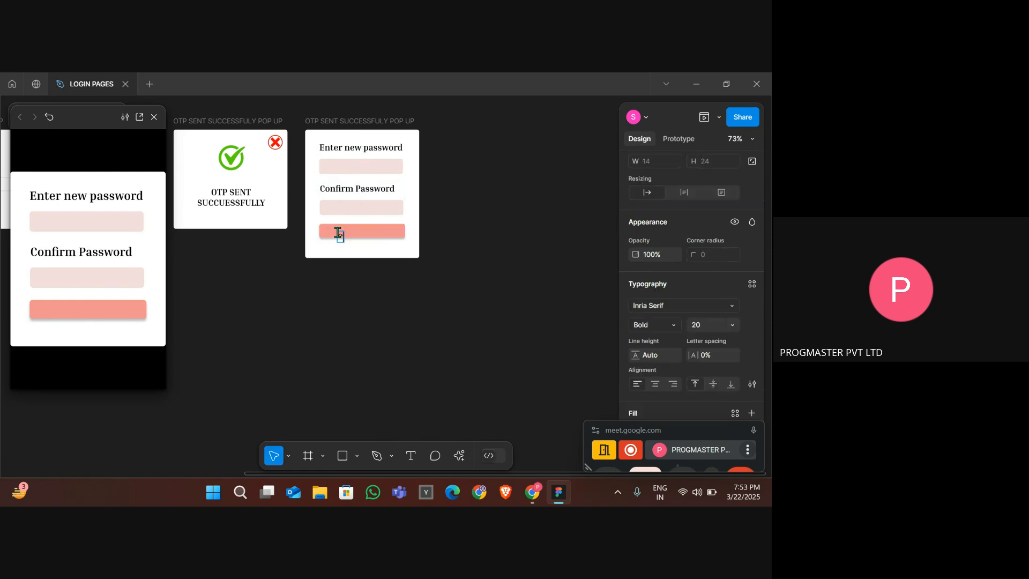
text(Generate  Password)
key(Escape)
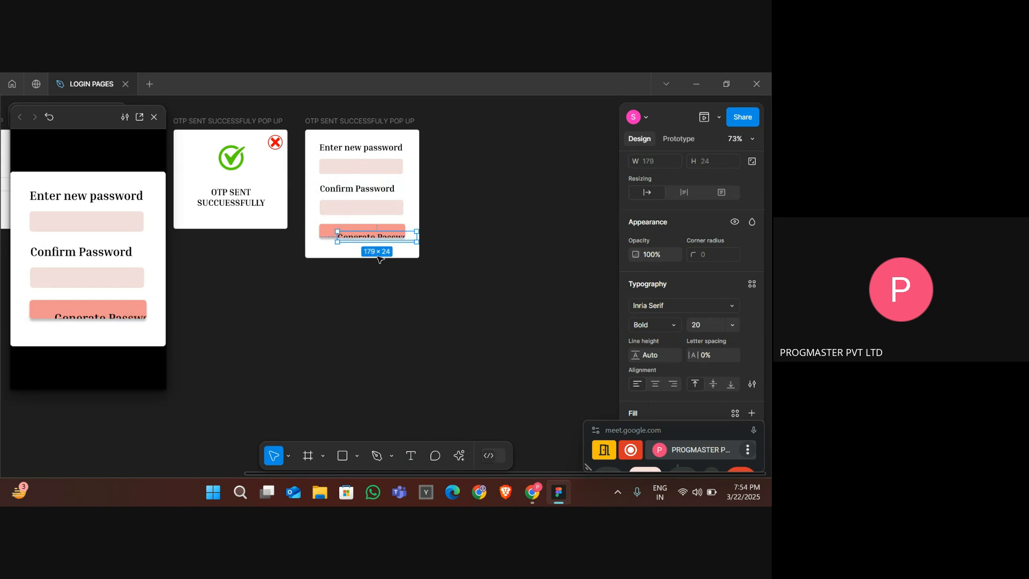
key(Up)
key(Up)
key(Up)
key(Up)
key(Up)
key(Up)
key(Up)
key(Up)
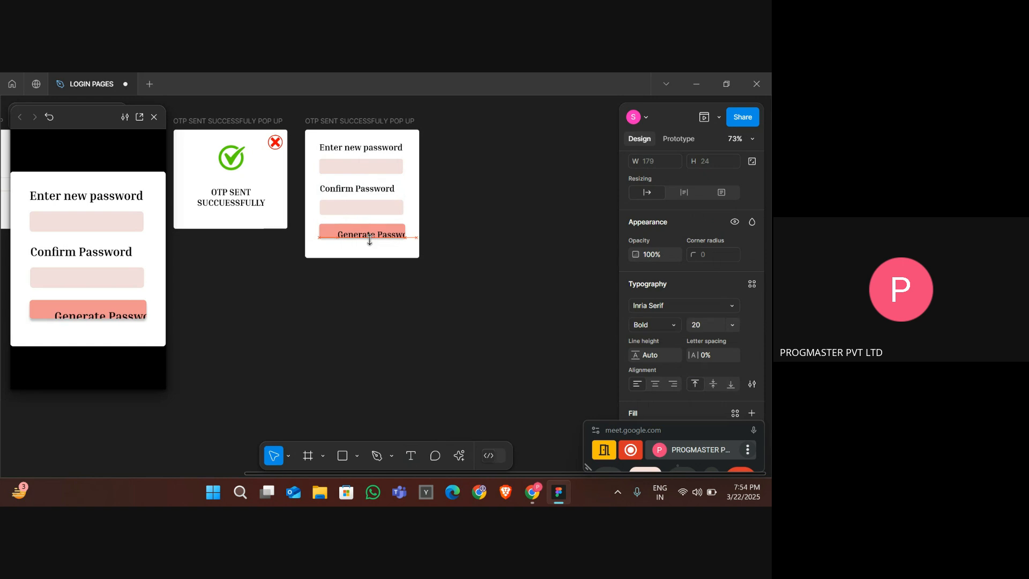
- Nudge the Generate Password label up and left to centre it on the button
key(Up)
key(Up)
key(Up)
key(Up)
key(Up)
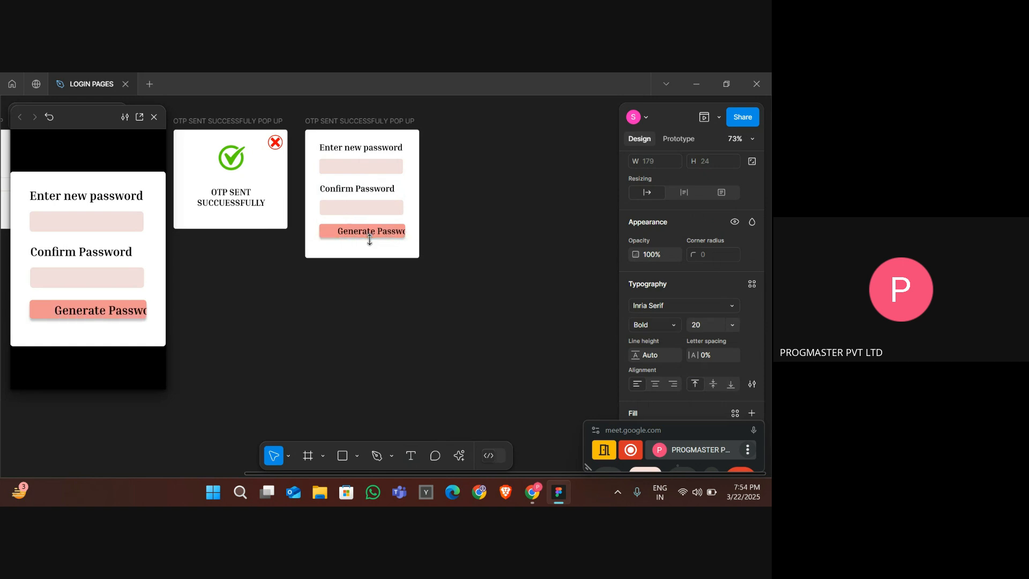
key(Left)
key(Left)
key(Left)
key(Left)
key(Left)
key(Left)
key(Left)
key(Left)
key(Left)
key(Left)
key(Left)
key(Left)
key(Left)
key(Left)
key(Left)
key(Left)
key(Left)
key(Left)
key(Left)
key(Left)
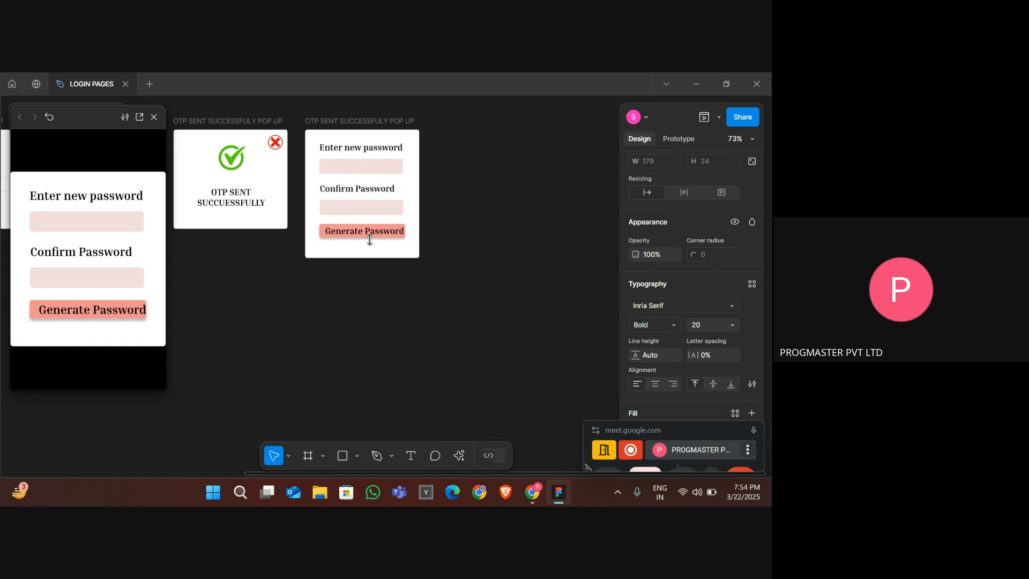
key(Left)
key(Left)
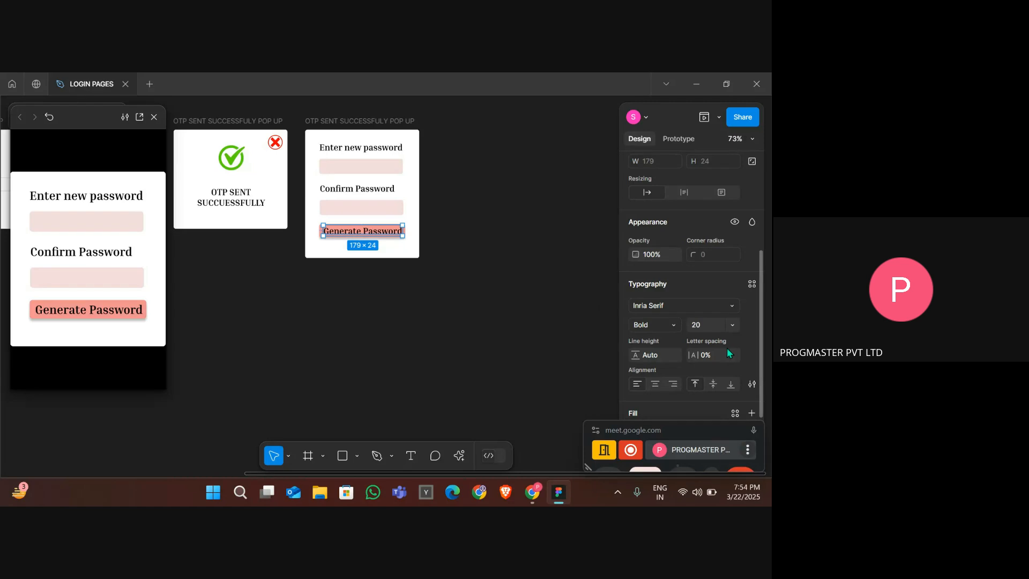
- Change the Generate Password label's text colour to white FFFFFF
scroll(719, 353, down, 3)
click(668, 355)
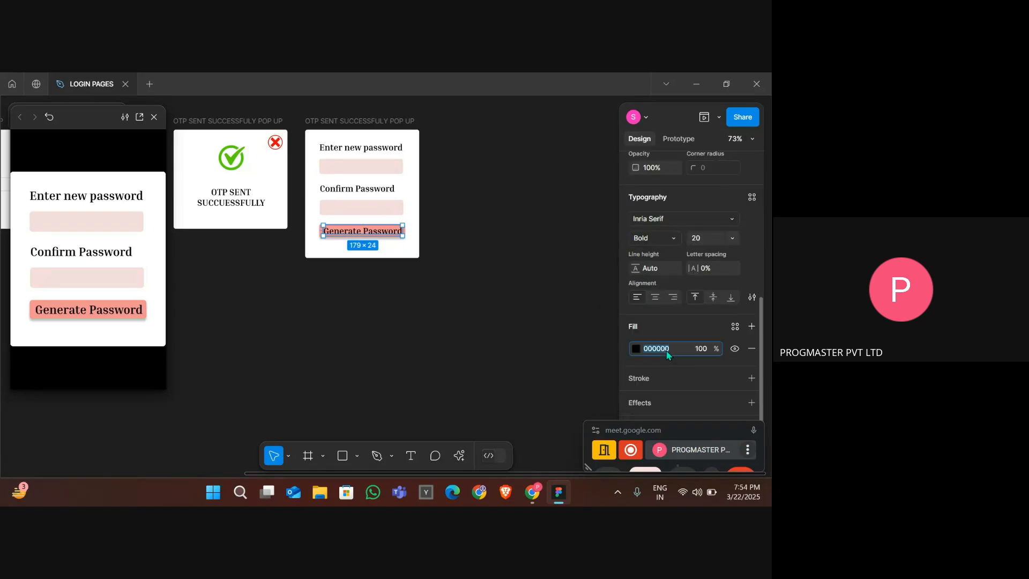
text(00000000)
key(Return)
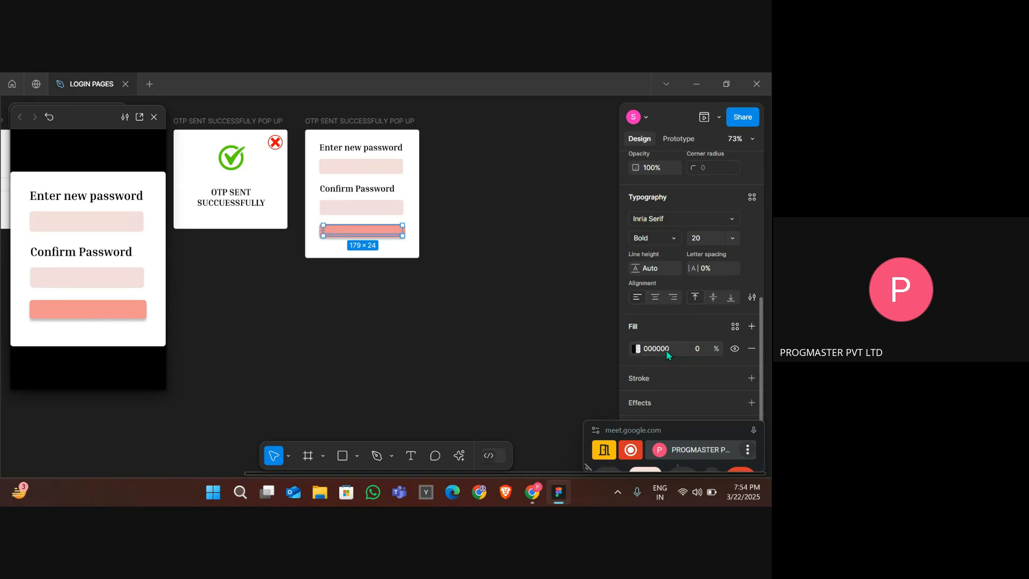
click(664, 349)
key(BackSpace)
text(fff)
key(Return)
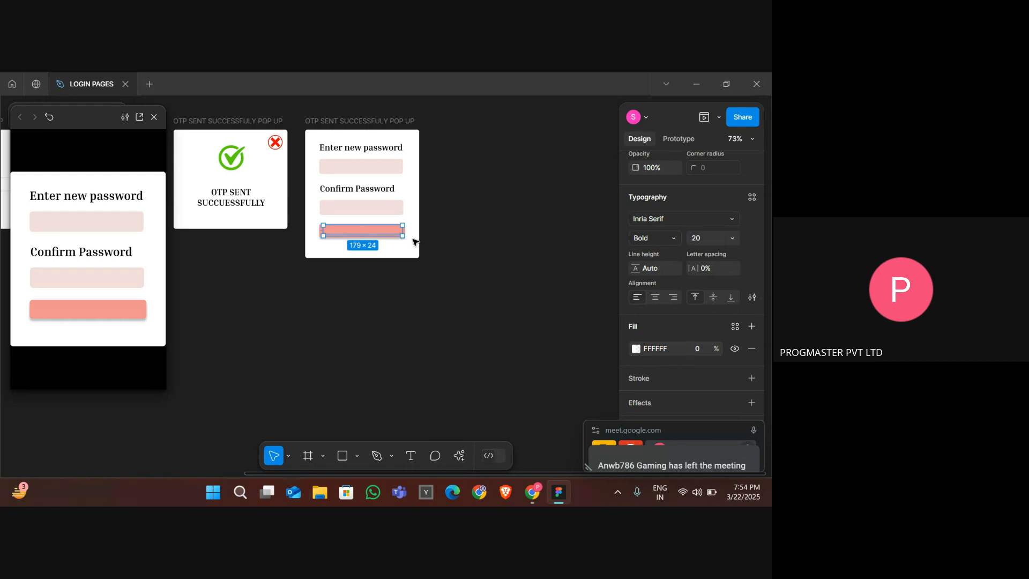
double_click(369, 234)
click(413, 458)
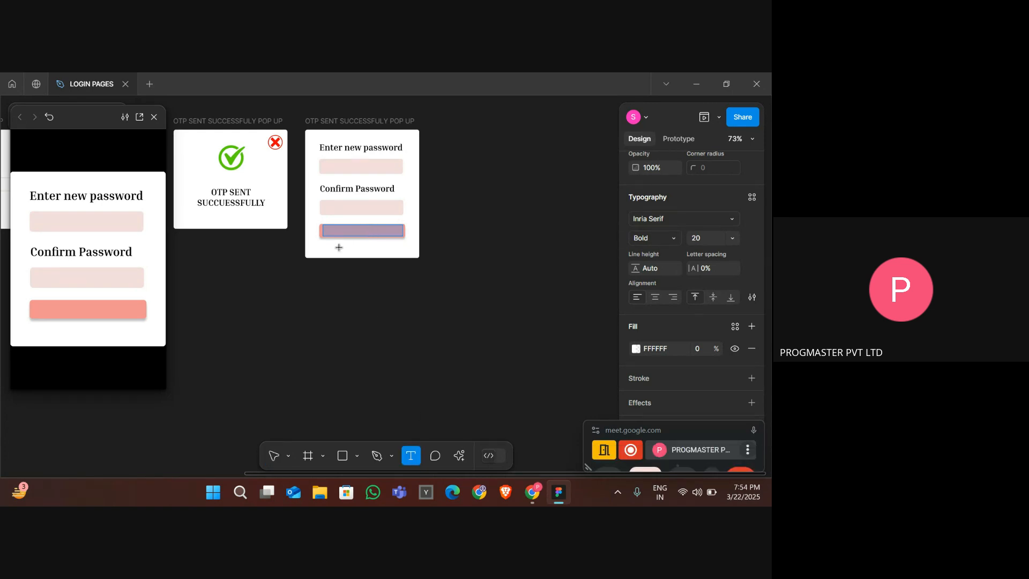
key(Escape)
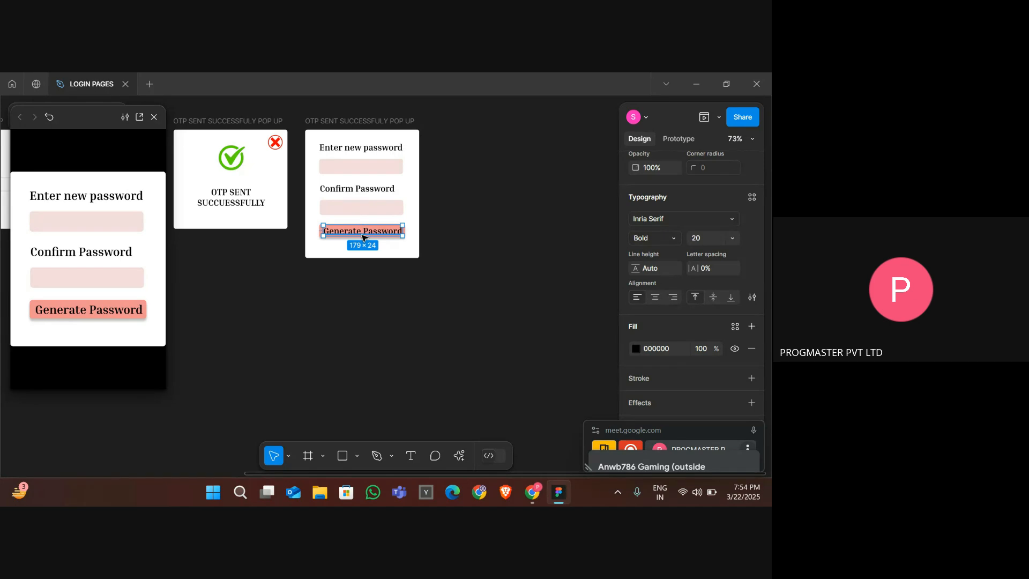
click(658, 350)
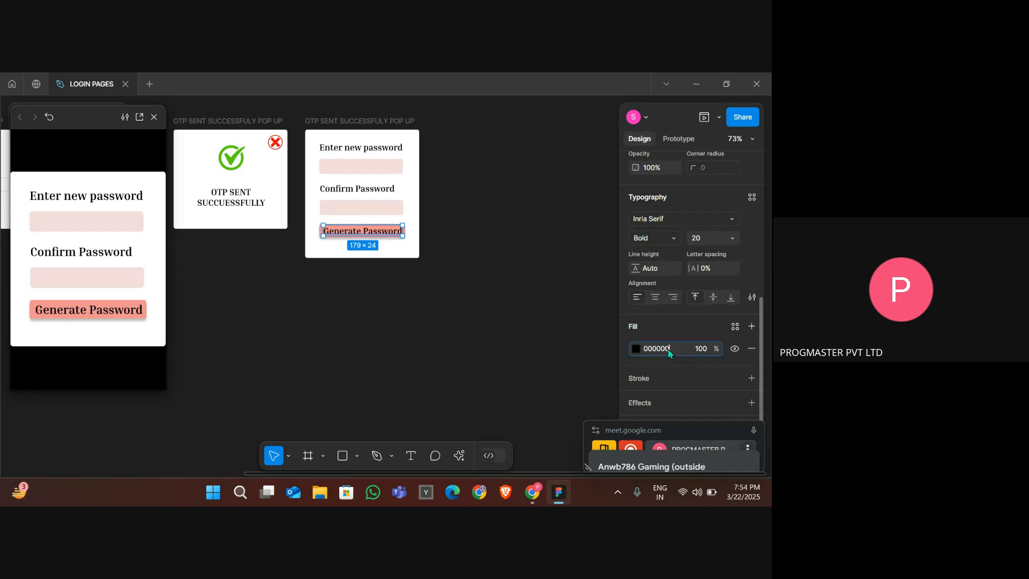
click(637, 349)
drag(558, 253, 462, 158)
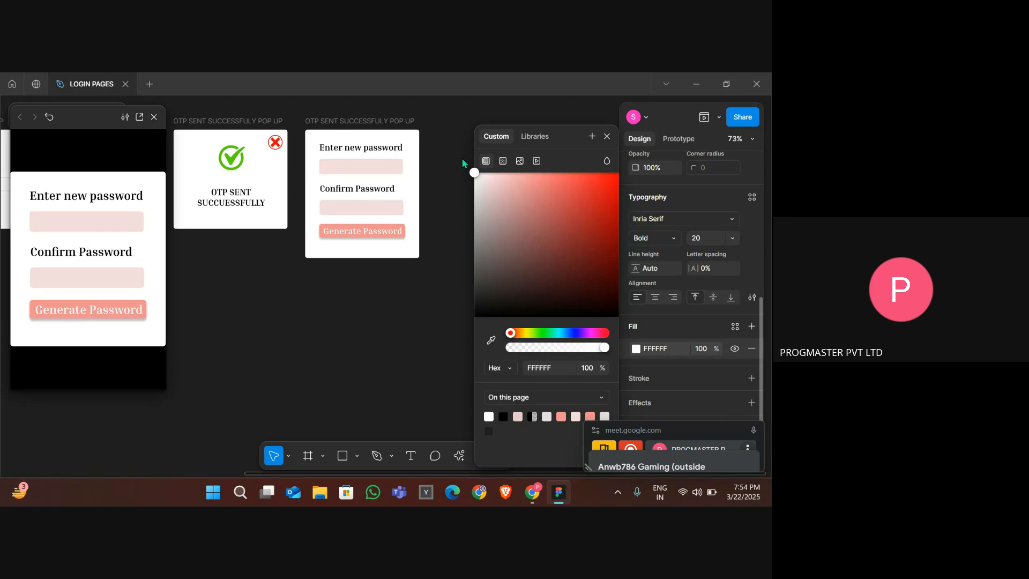
click(439, 235)
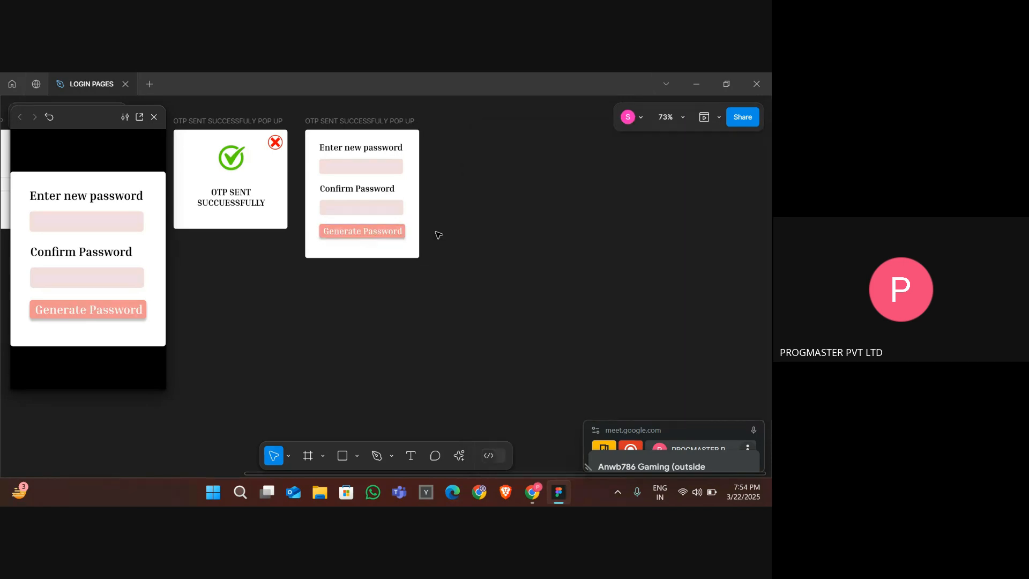
- Rename the new-password popup frame to CHANGE PASSWORD
scroll(438, 235, down, 3)
scroll(438, 234, left, 2)
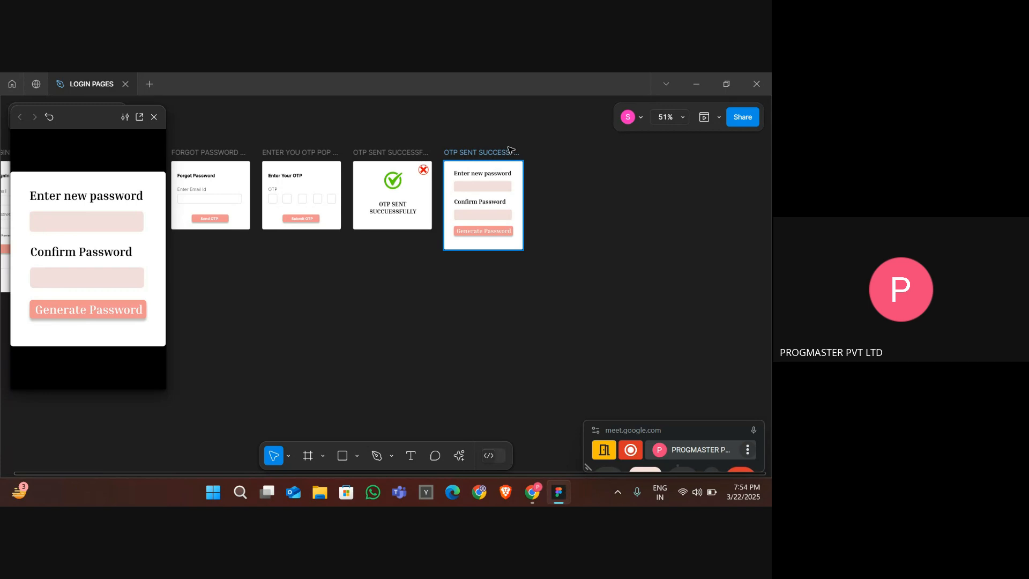
double_click(485, 155)
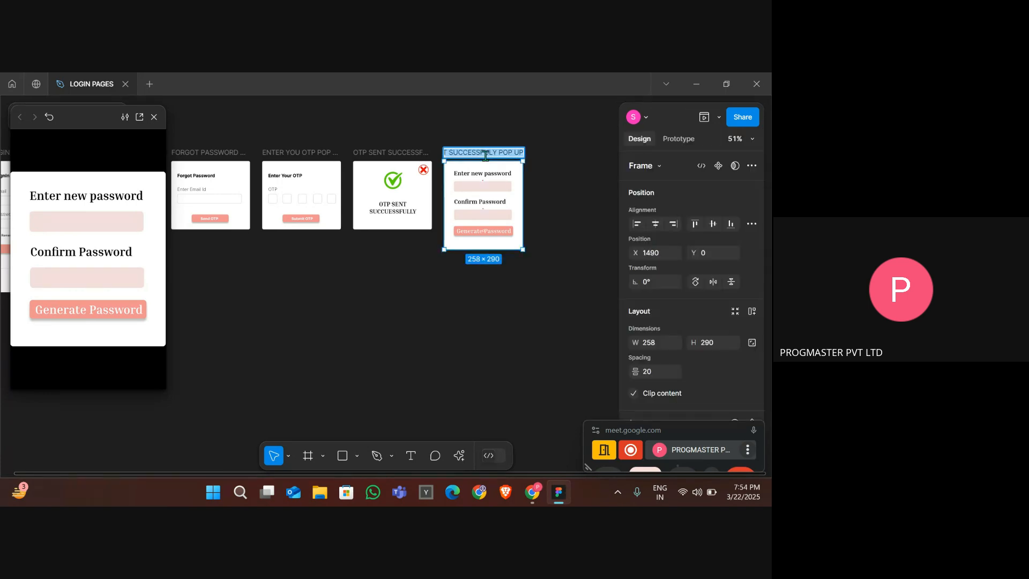
text(CHANGE PA)
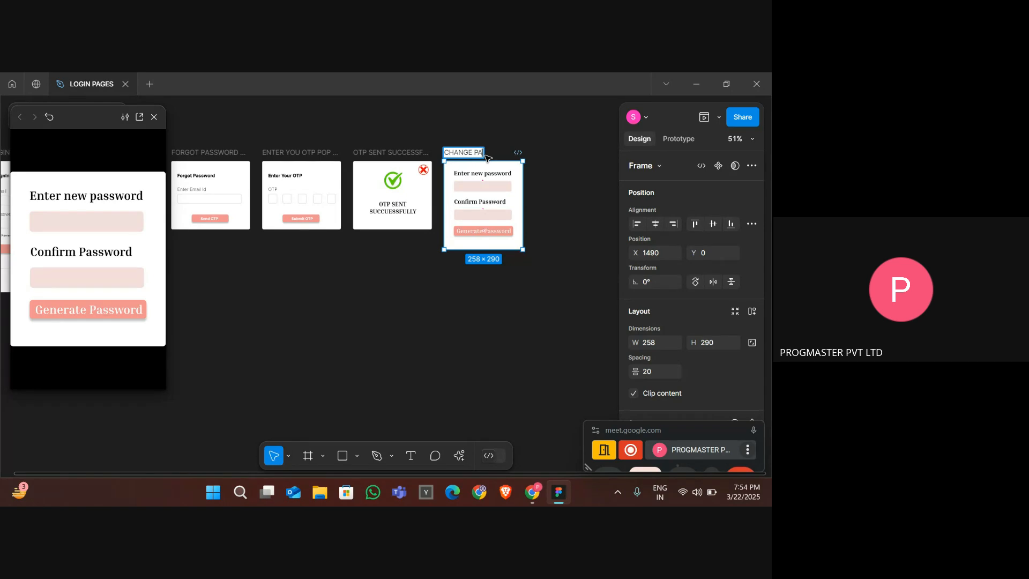
text(SSWORD)
key(Return)
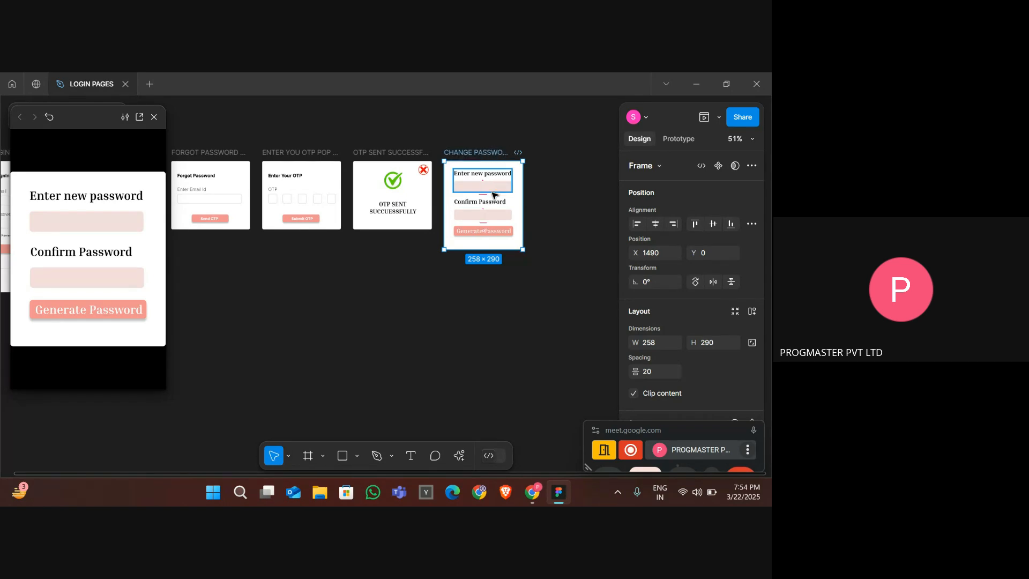
- Nudge the Generate Password button downward inside the CHANGE PASSWORD frame
click(463, 293)
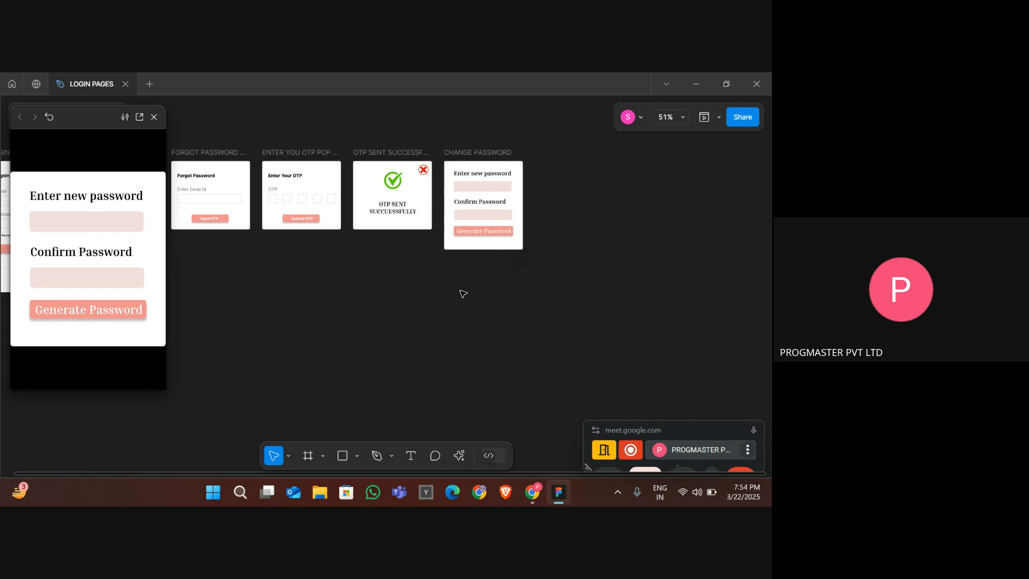
click(476, 235)
key(Down)
key(Down)
key(Down)
key(Down)
key(Down)
key(Down)
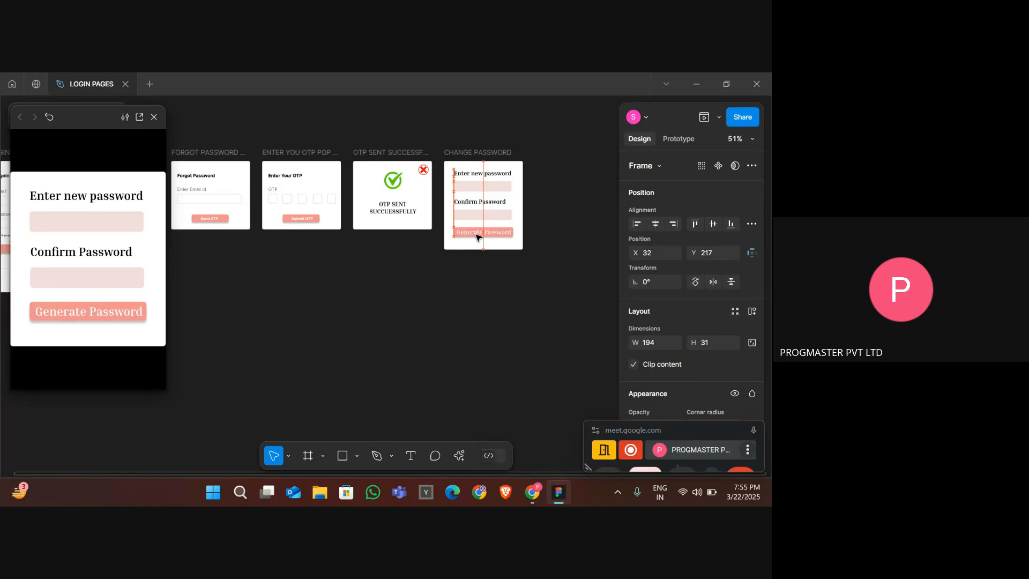
click(501, 279)
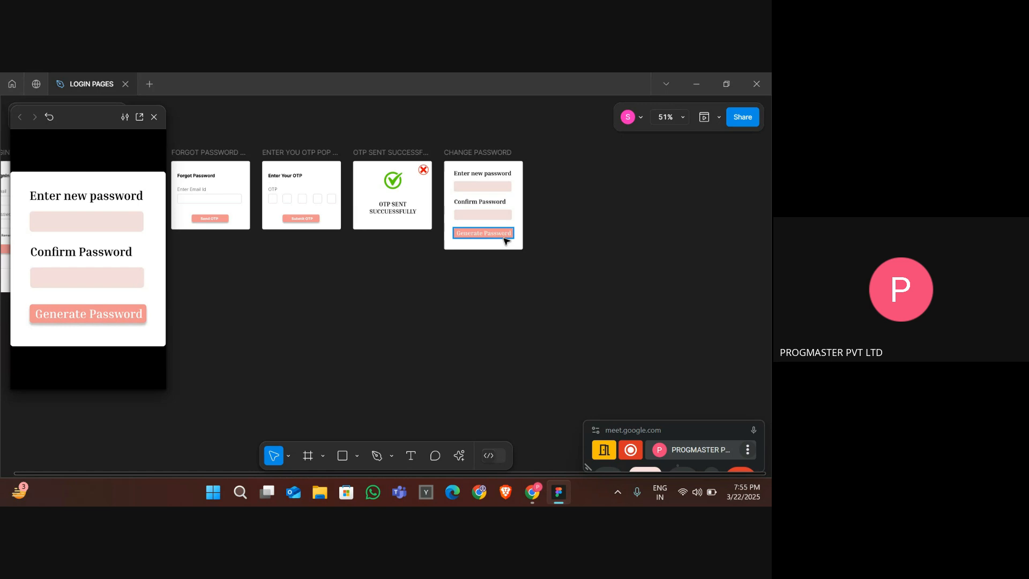
- Duplicate the OTP SENT SUCCESSFULLY frame and move the copy to the right of CHANGE PASSWORD
scroll(504, 241, left, 5)
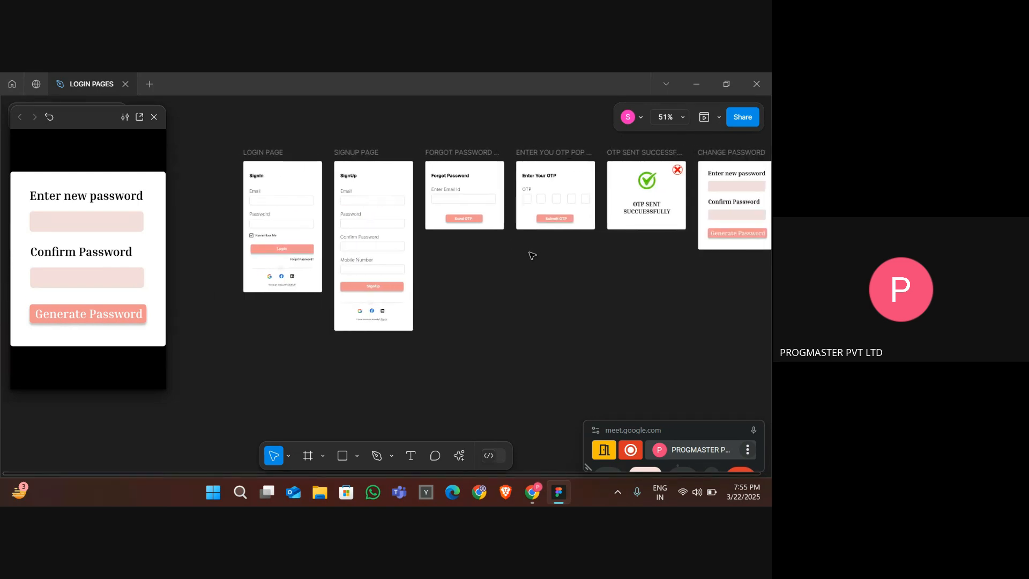
scroll(439, 261, right, 2)
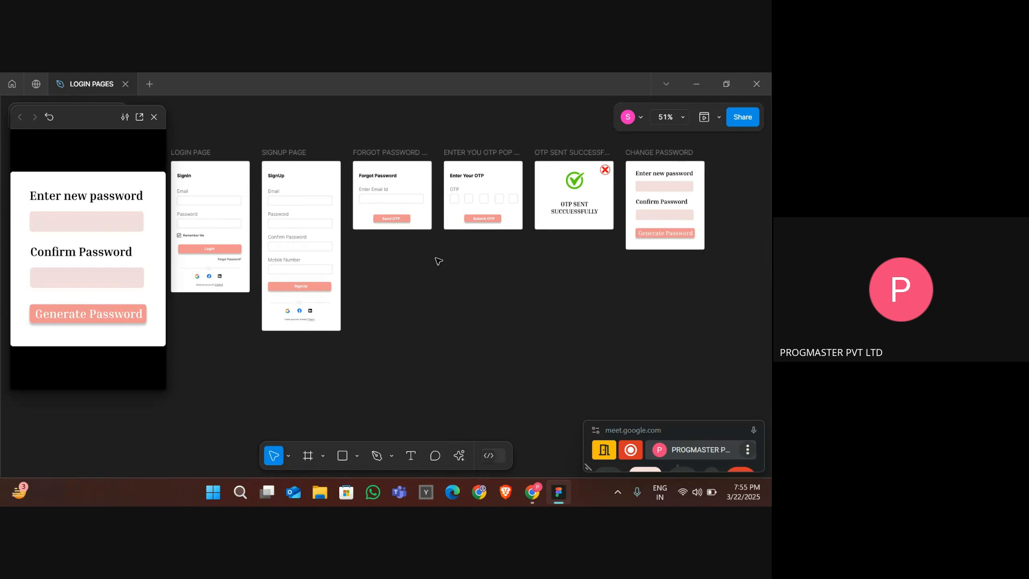
scroll(438, 261, right, 5)
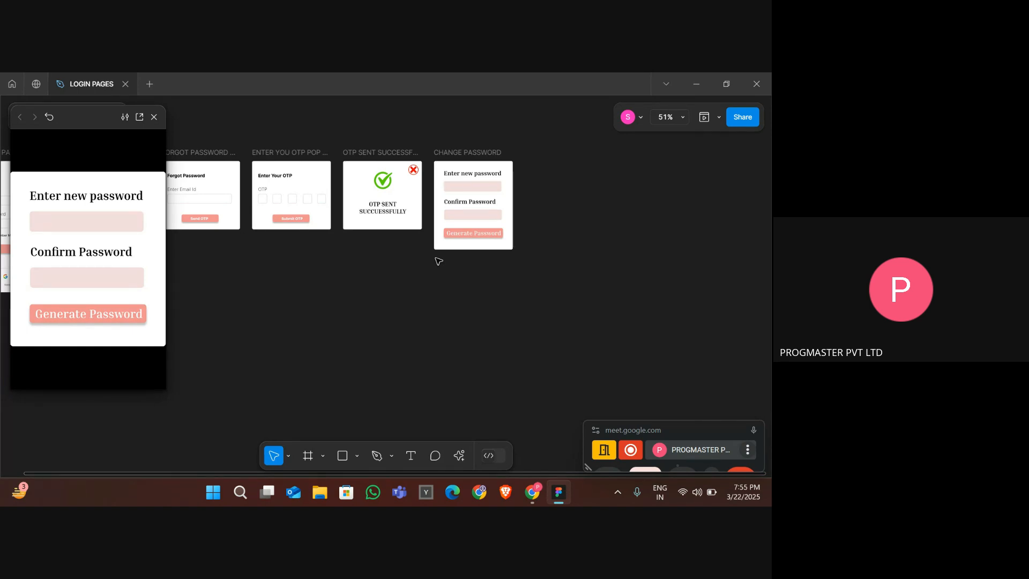
click(370, 156)
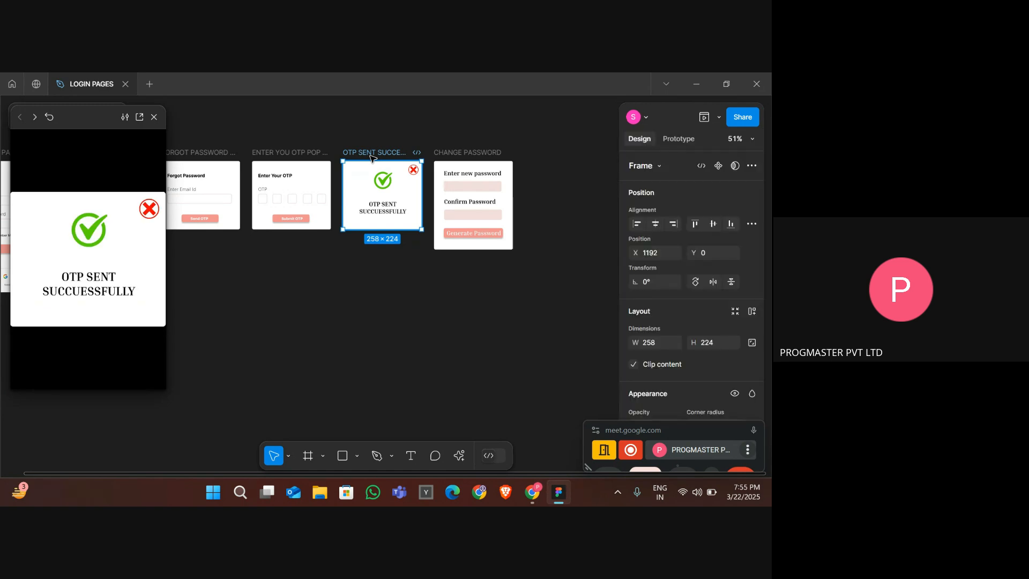
key(ctrl+d)
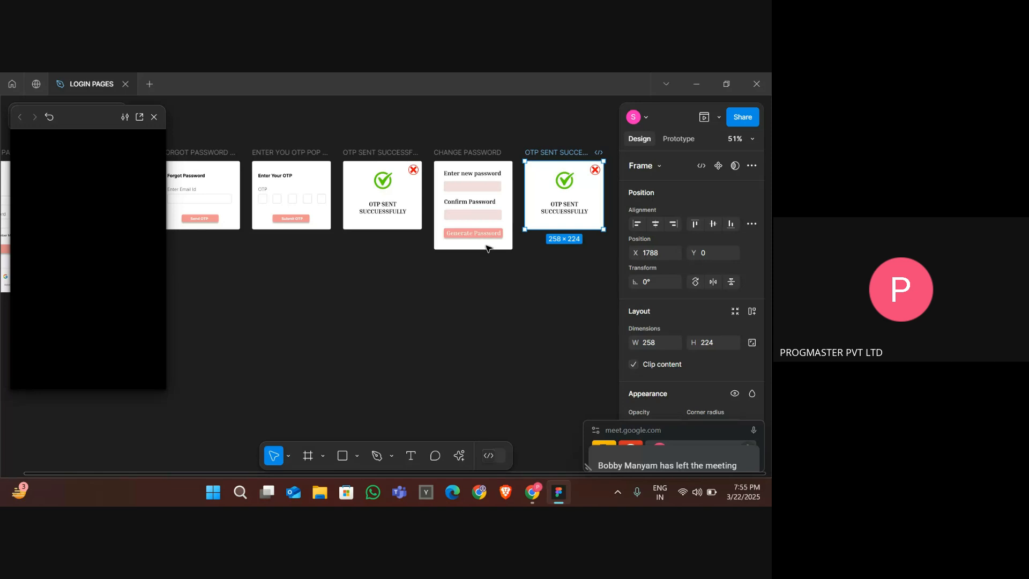
scroll(520, 279, right, 3)
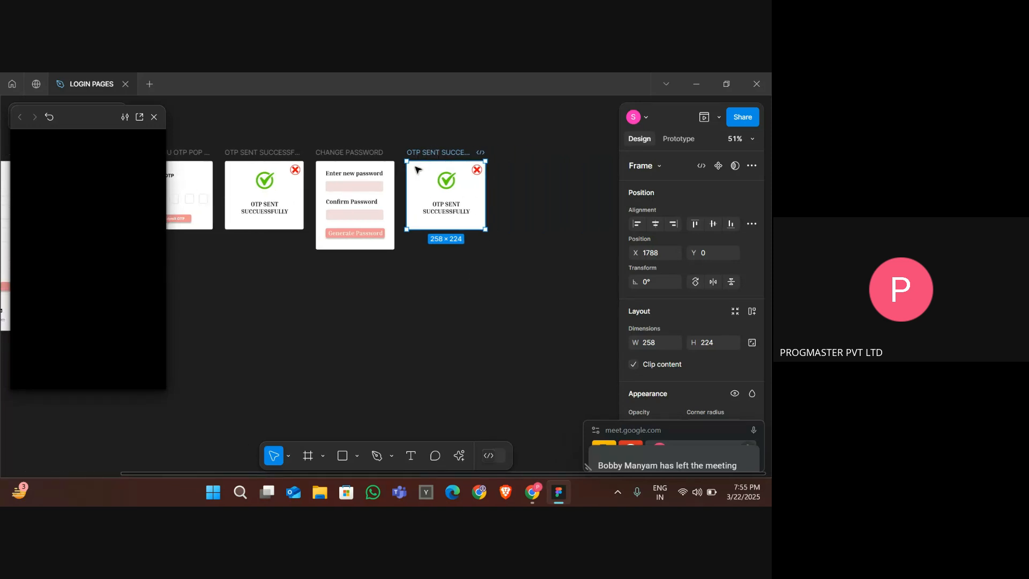
mouse_move(459, 188)
mouse_down()
mouse_move(510, 222)
mouse_move(468, 188)
mouse_up()
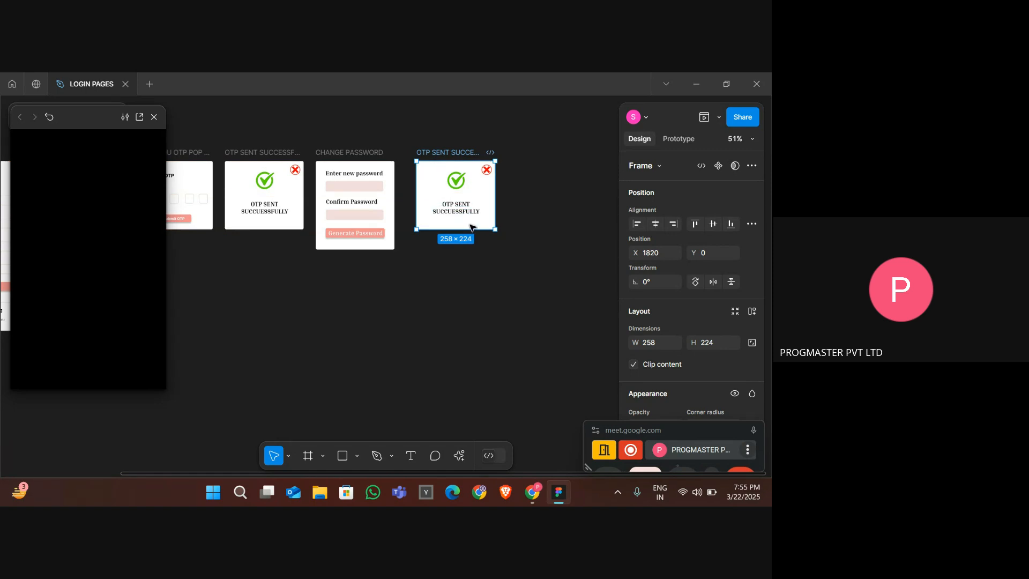
- Remove the copy's check icon and message, then delete the duplicated frame
click(470, 224)
mouse_move(468, 218)
mouse_down()
mouse_move(449, 178)
mouse_move(460, 173)
mouse_up()
key(Delete)
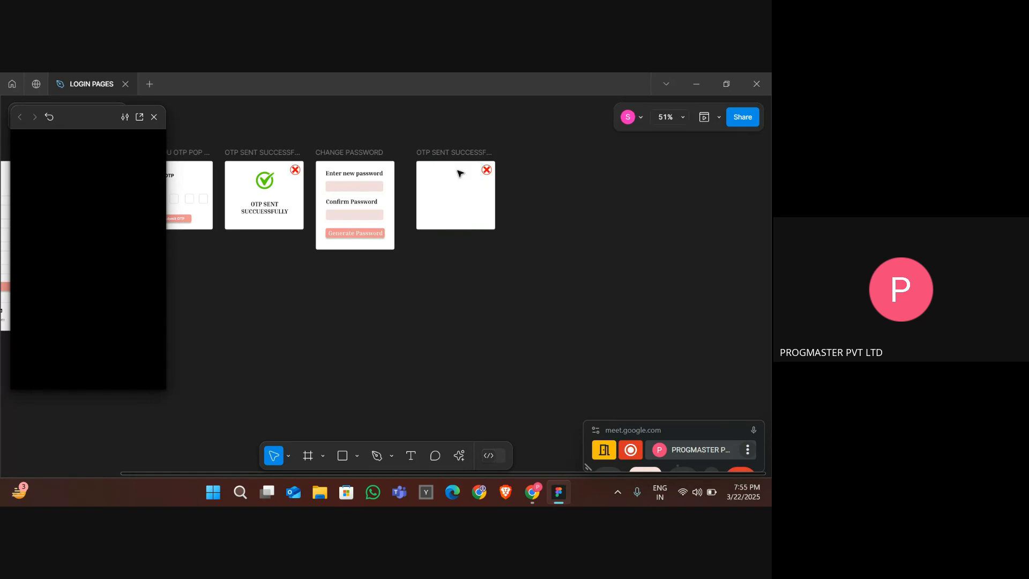
click(272, 210)
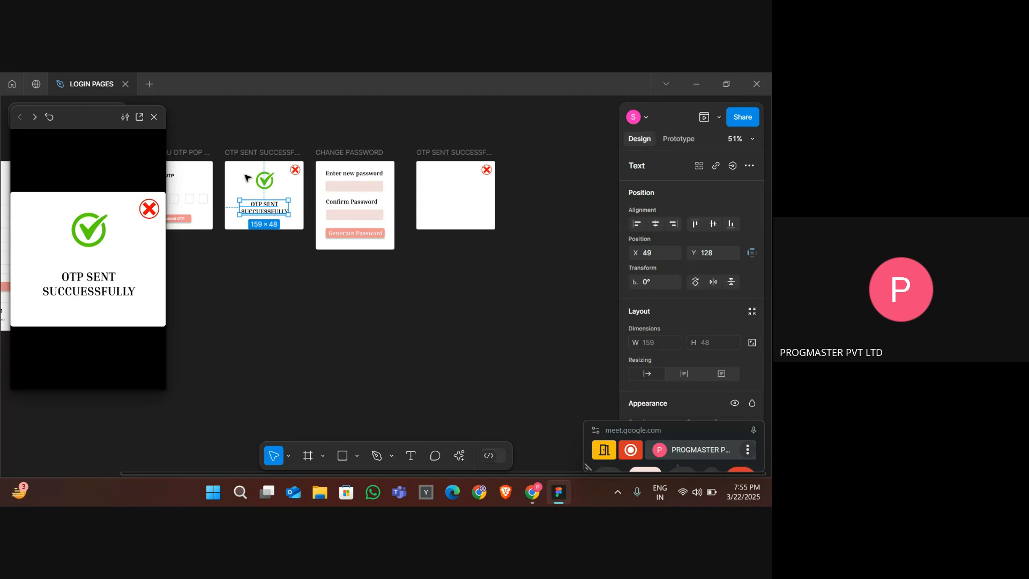
click(434, 212)
key(ctrl+v)
click(466, 156)
key(Delete)
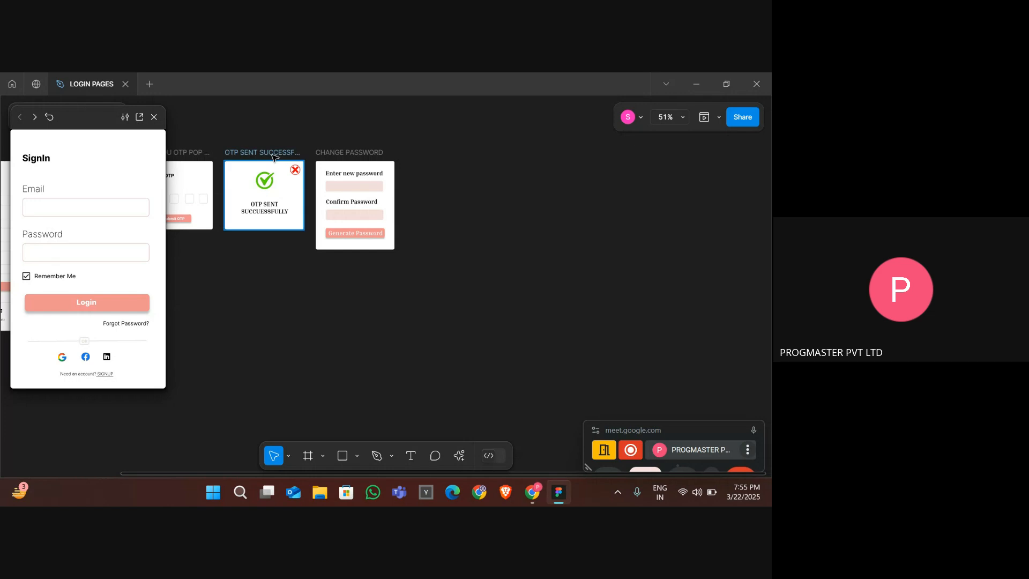
drag(273, 156, 412, 159)
key(ctrl+z)
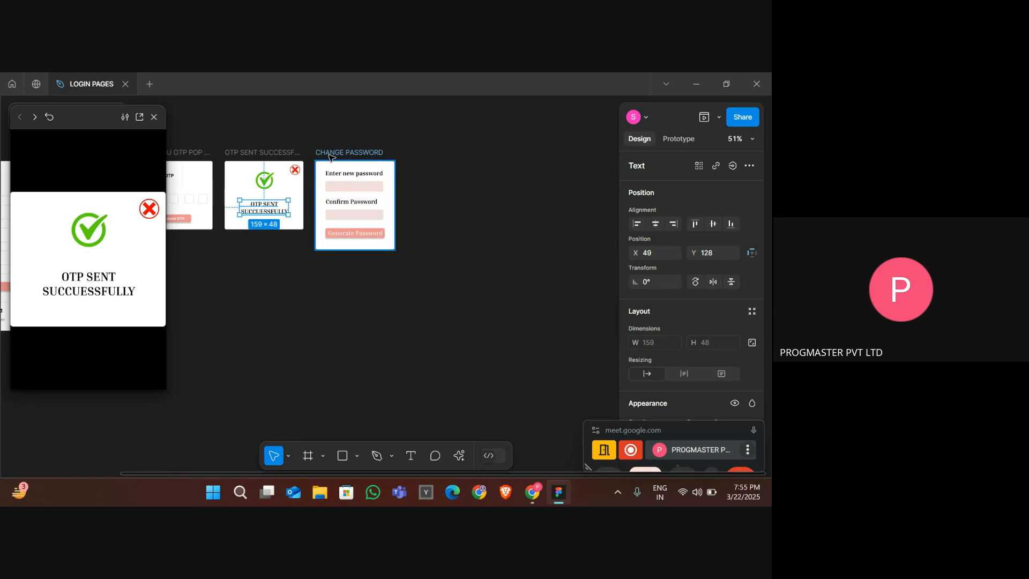
- Duplicate the OTP SENT SUCCESSFULLY frame beside CHANGE PASSWORD and delete the copy's message text
click(284, 155)
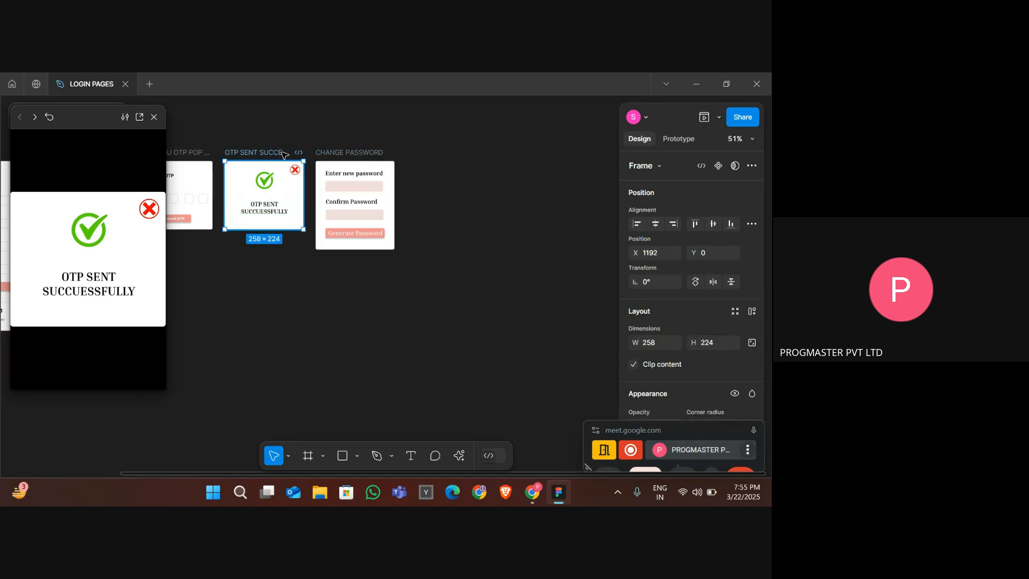
key(ctrl+d)
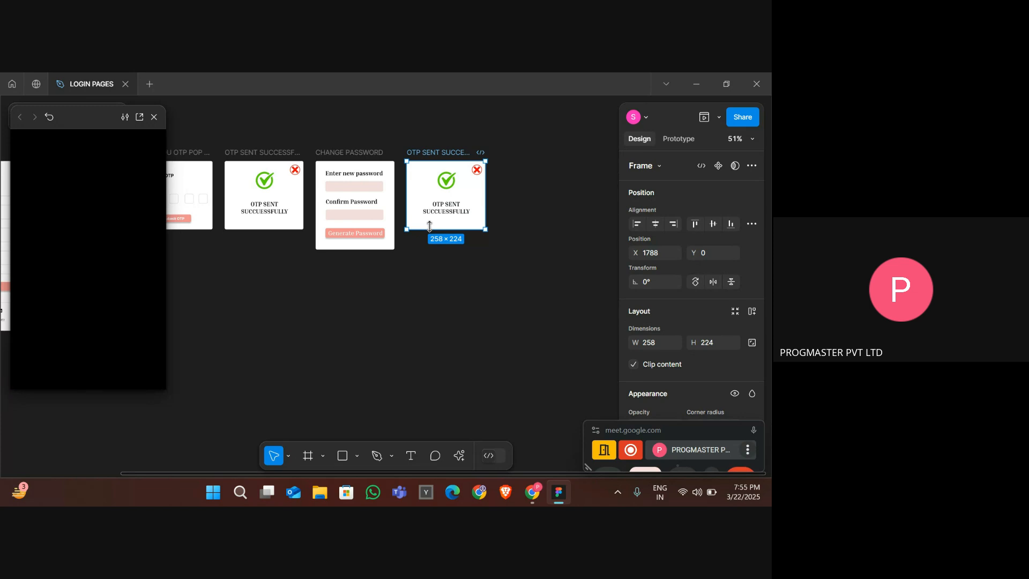
double_click(458, 209)
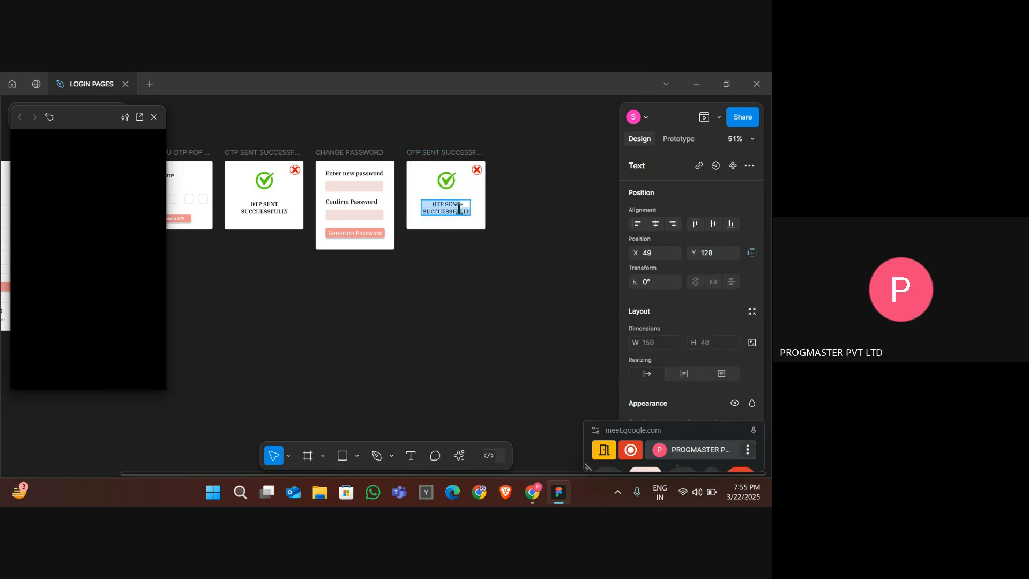
key(BackSpace)
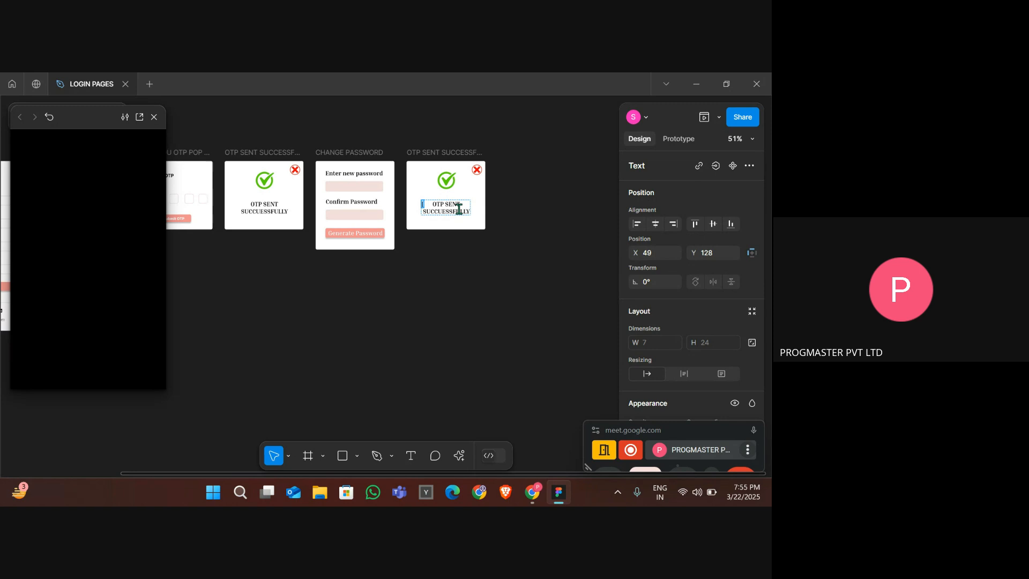
key(ctrl+z)
key(ctrl+a)
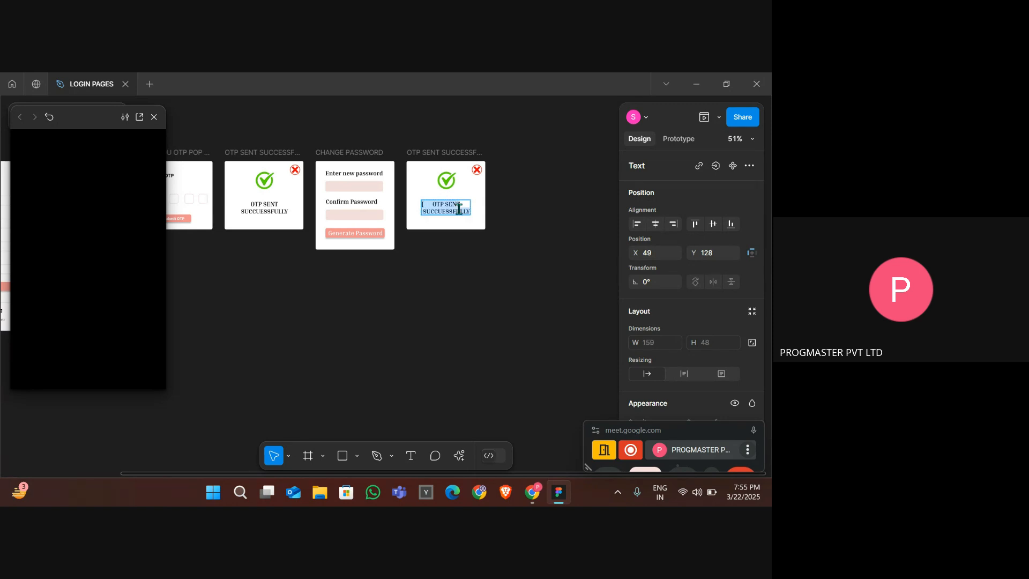
key(BackSpace)
click(459, 209)
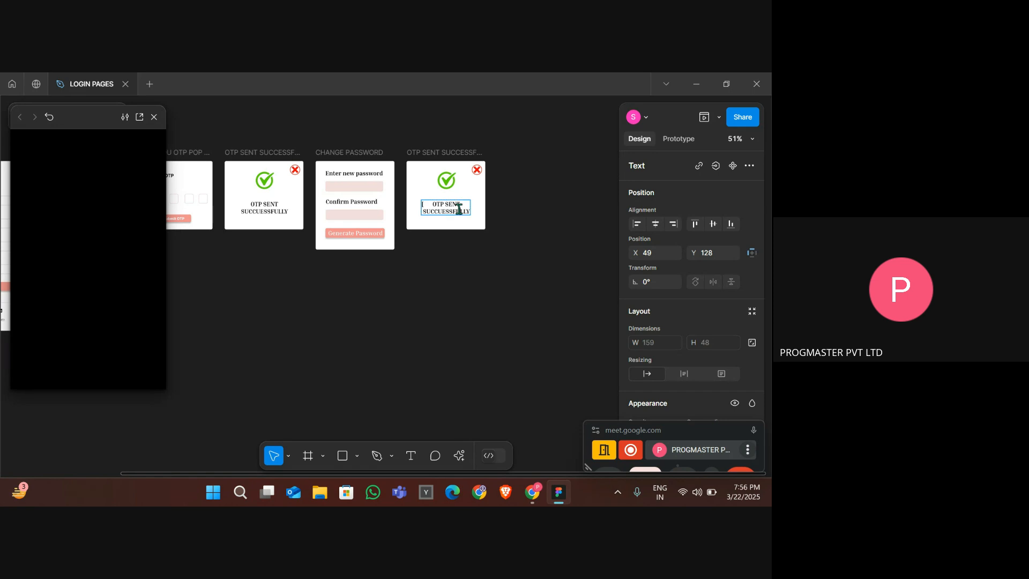
double_click(459, 209)
key(BackSpace)
key(BackSpace)
key(BackSpace)
key(BackSpace)
key(BackSpace)
key(BackSpace)
key(BackSpace)
key(BackSpace)
key(BackSpace)
key(BackSpace)
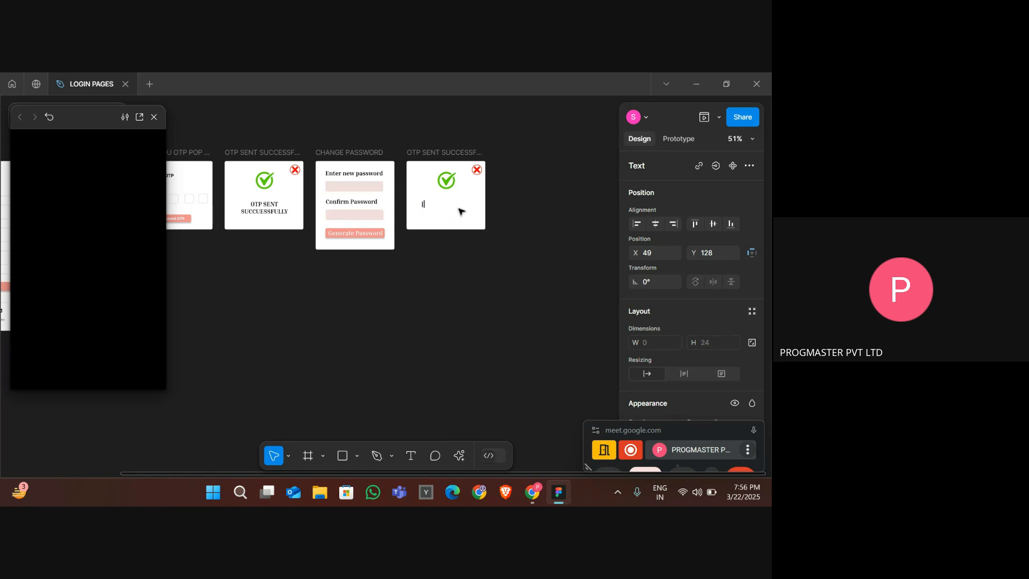
click(459, 212)
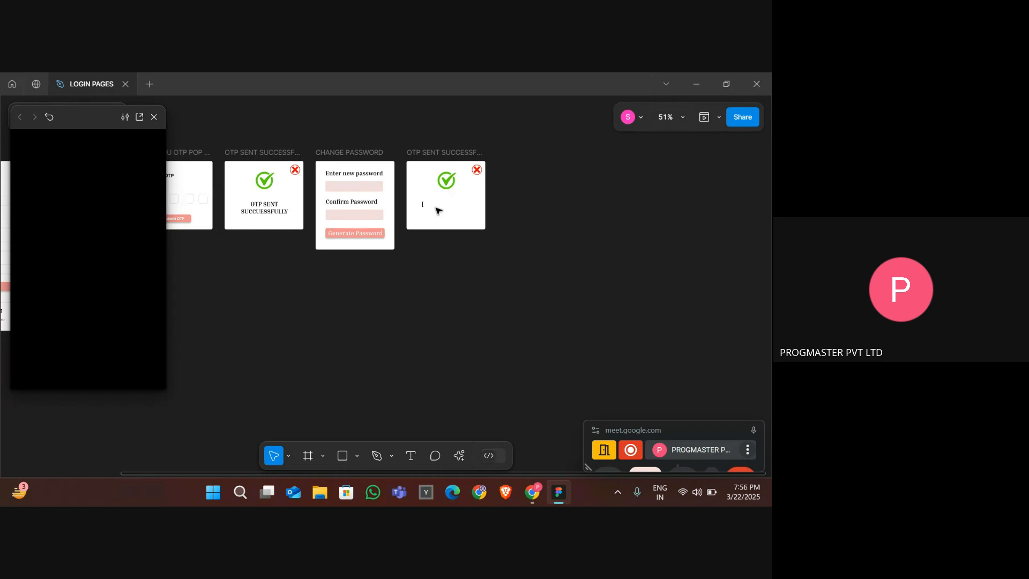
click(424, 205)
key(Delete)
key(n)
scroll(423, 205, down, 5)
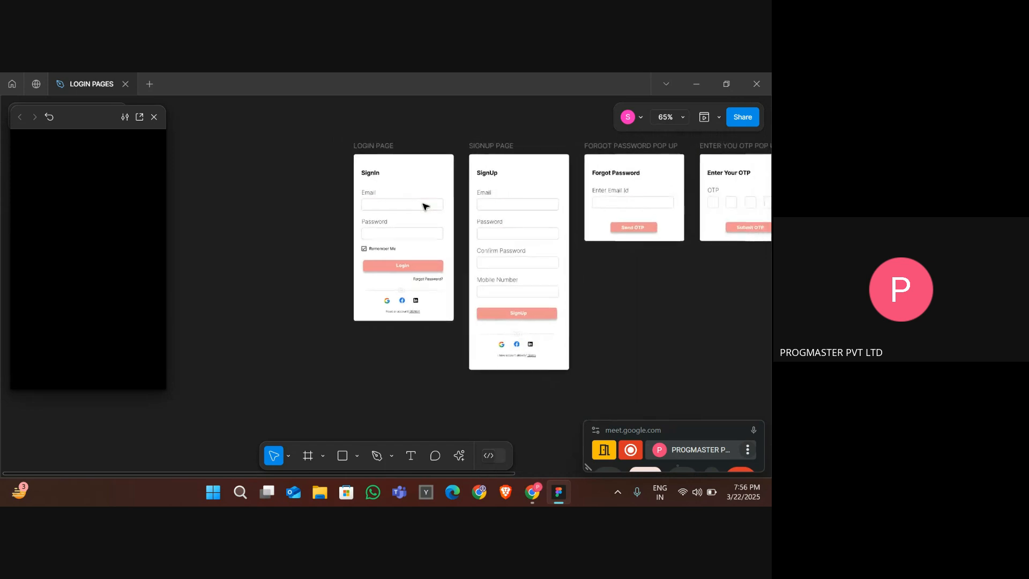
scroll(423, 205, right, 10)
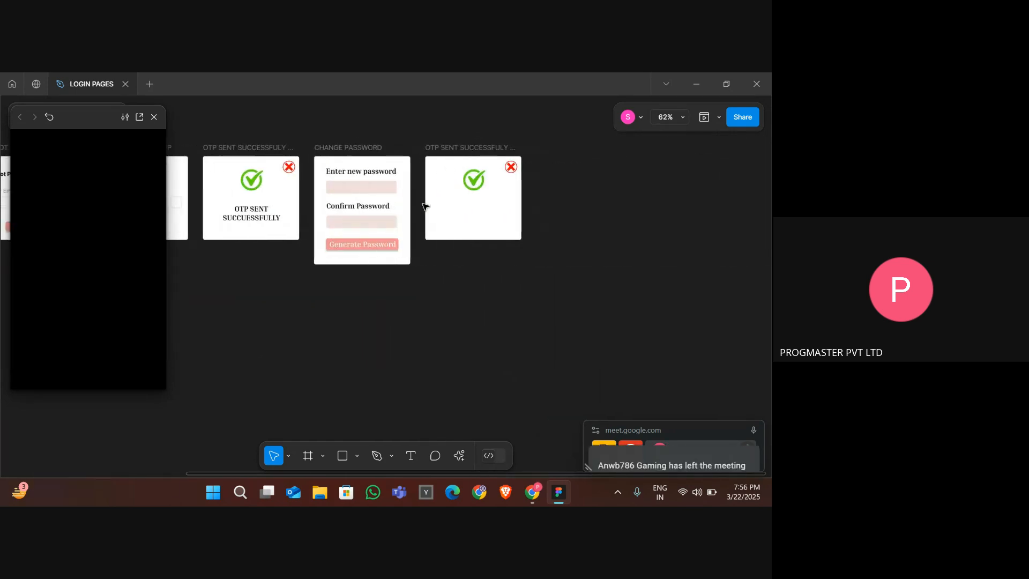
- Copy the OTP SENT SUCCESSFULLY message into the new frame and rewrite it as 'Password Generated Successfully'
click(268, 221)
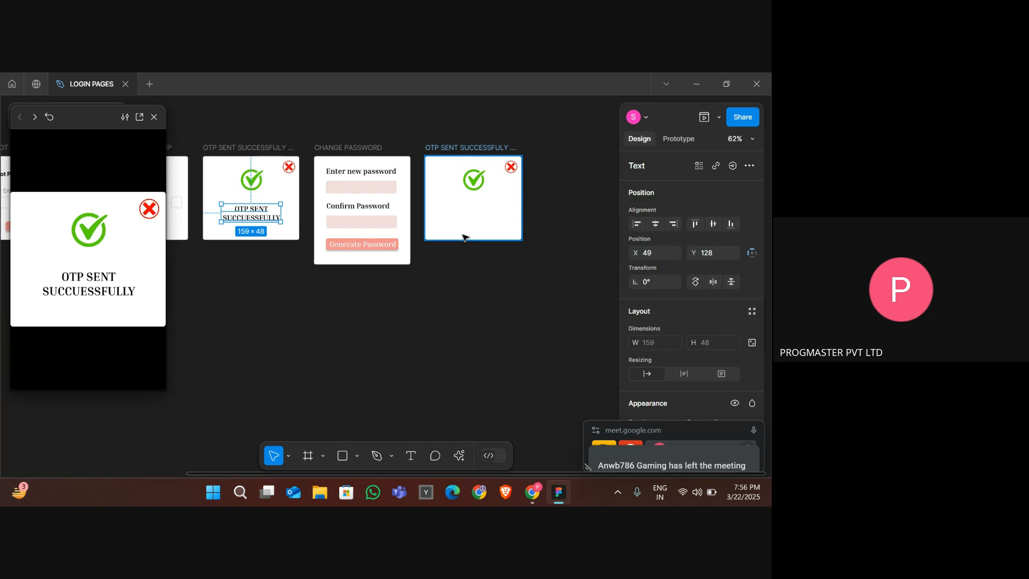
drag(260, 216, 481, 215)
double_click(482, 215)
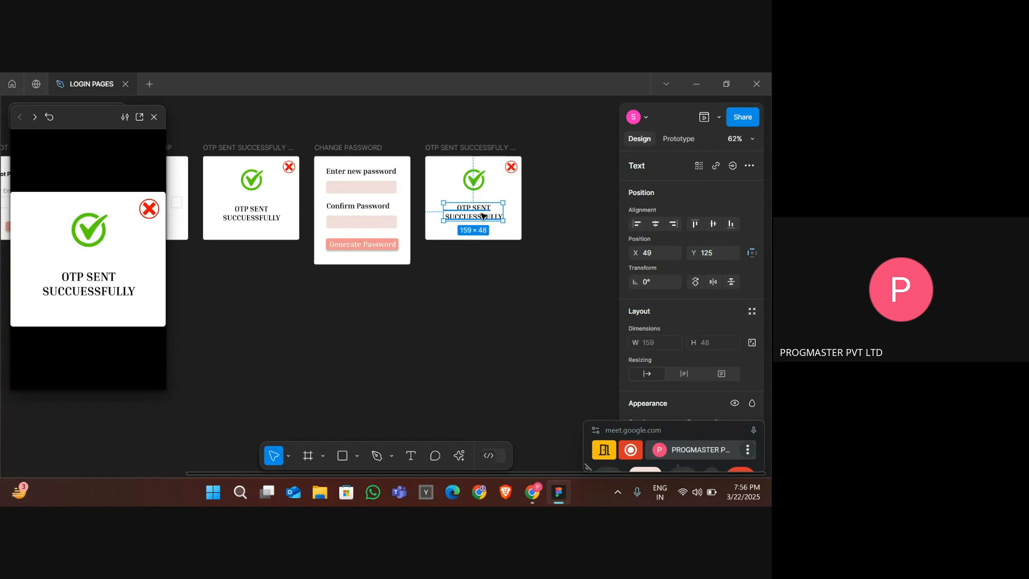
text(Pa)
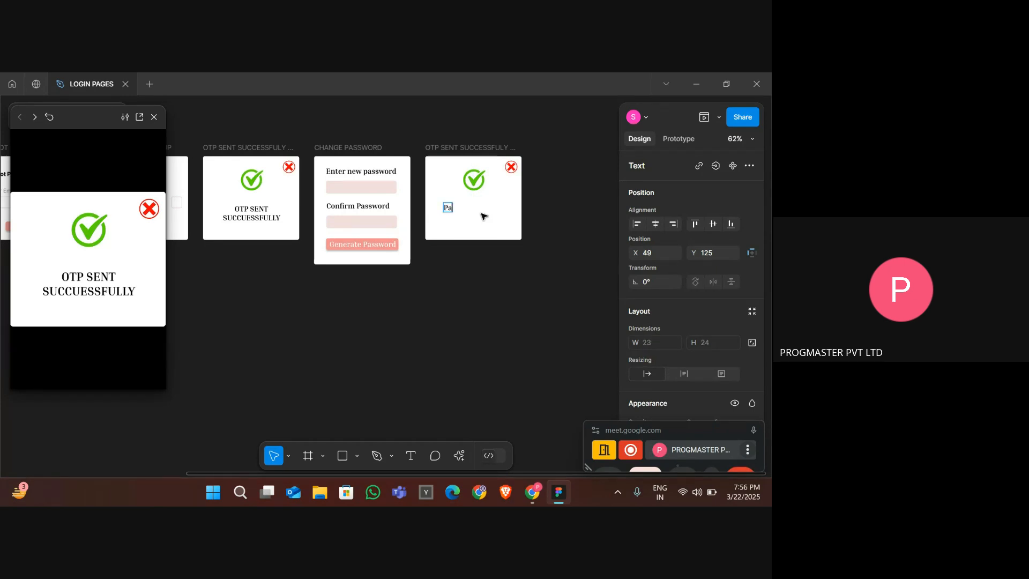
text(ssword)
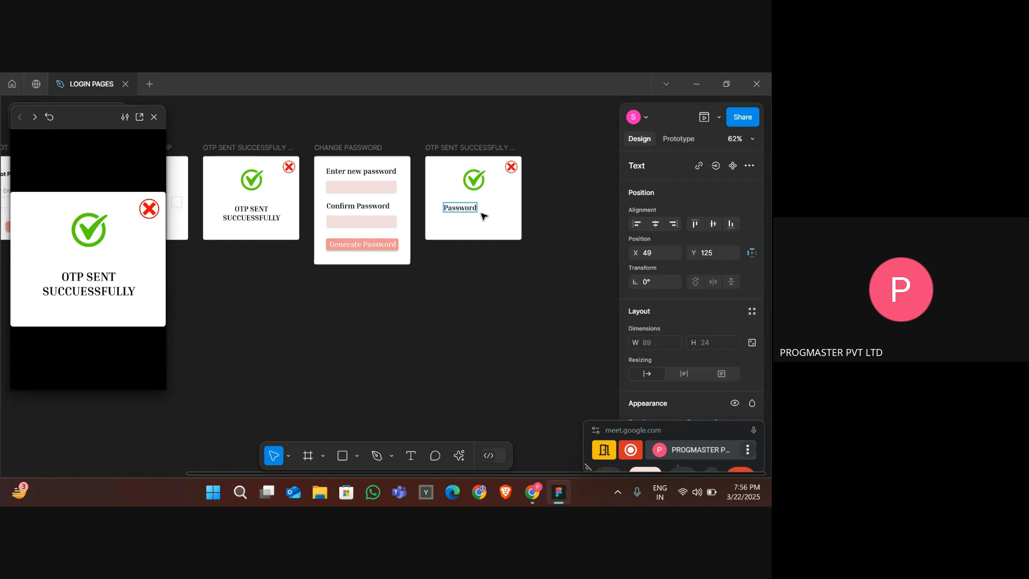
text( Generated)
key(Return)
text(s)
key(BackSpace)
text(Succus)
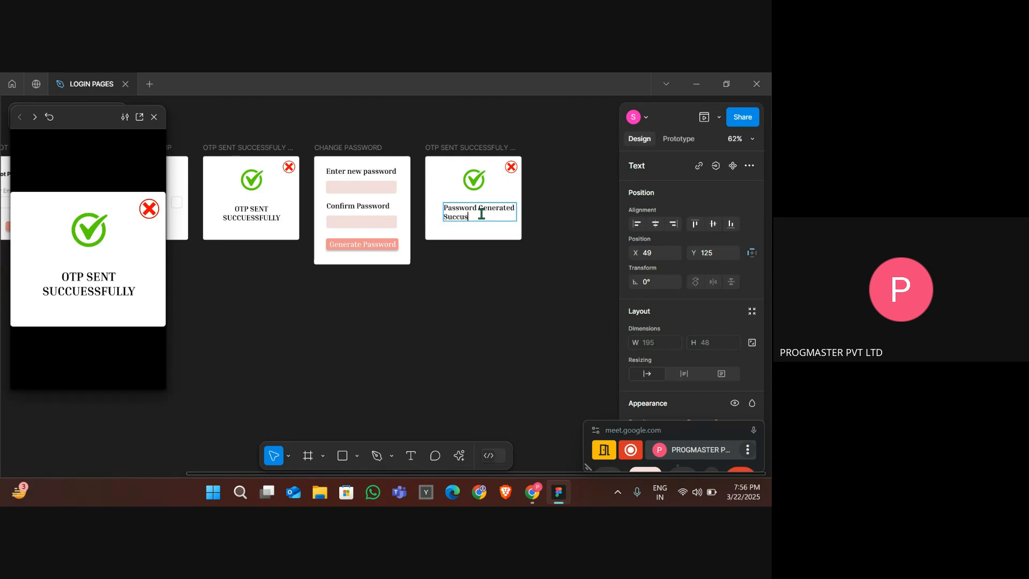
text(sfuly)
right_click(451, 217)
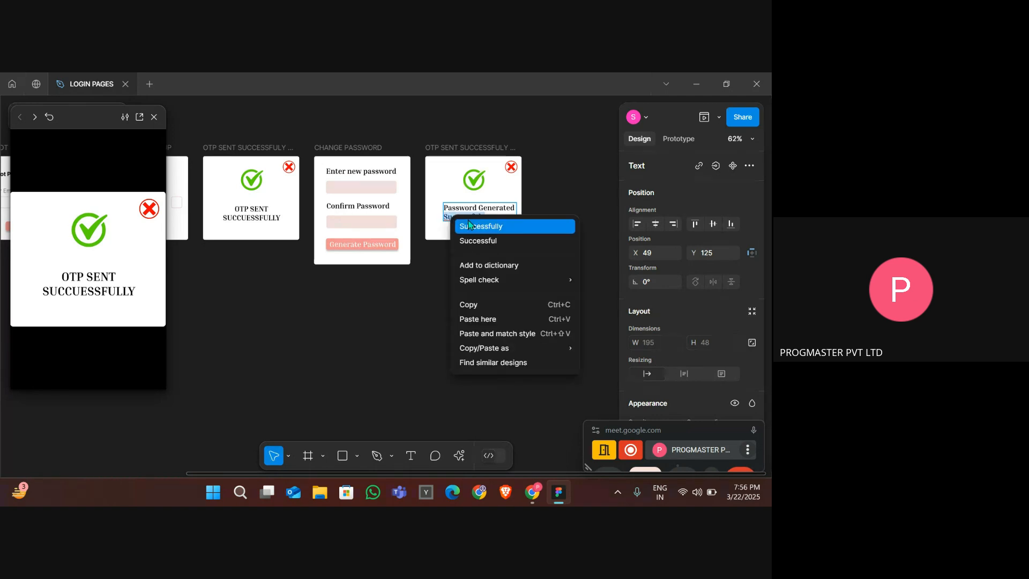
click(468, 224)
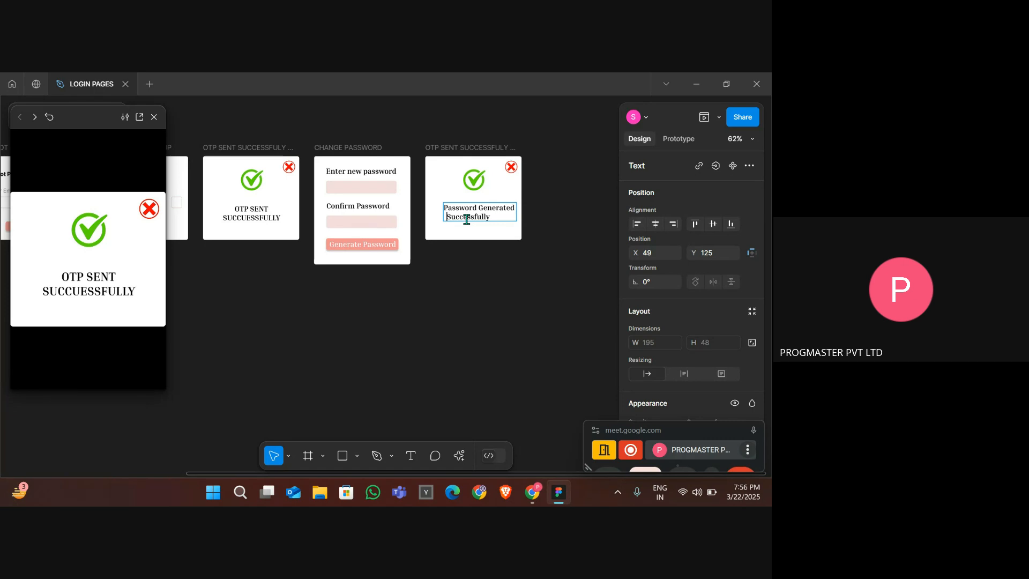
key(Escape)
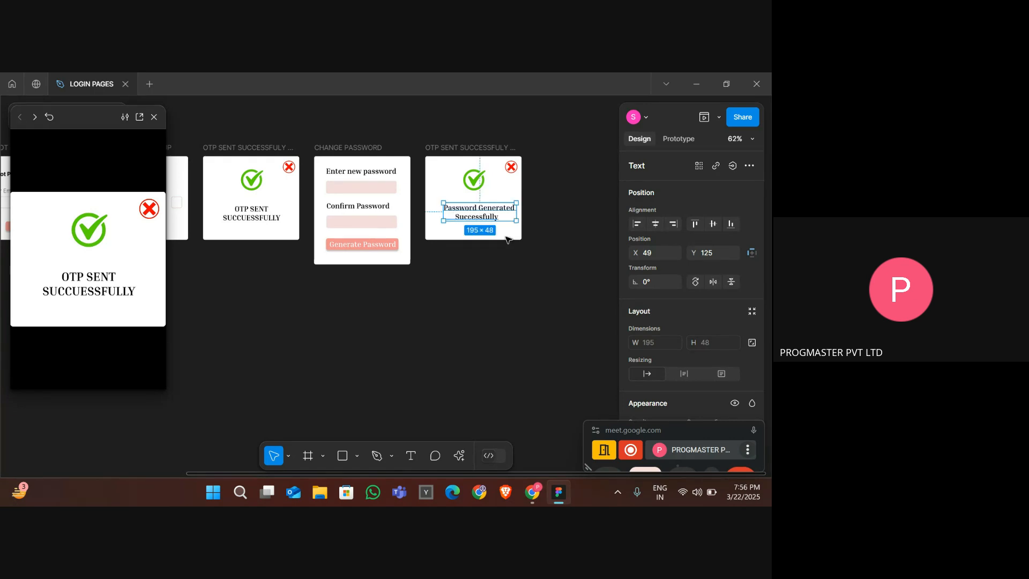
- Nudge the new message text left to centre it in the popup frame
key(Left)
key(Left)
key(Left)
key(Left)
key(Left)
key(Left)
key(Left)
key(Left)
key(Left)
key(Left)
key(Left)
key(Left)
key(Left)
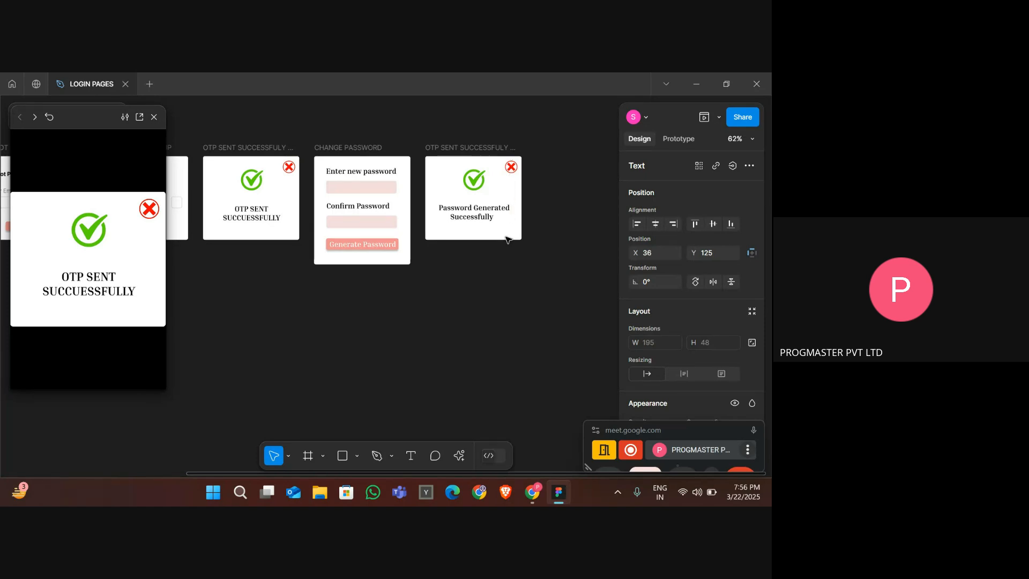
scroll(505, 239, down, 4)
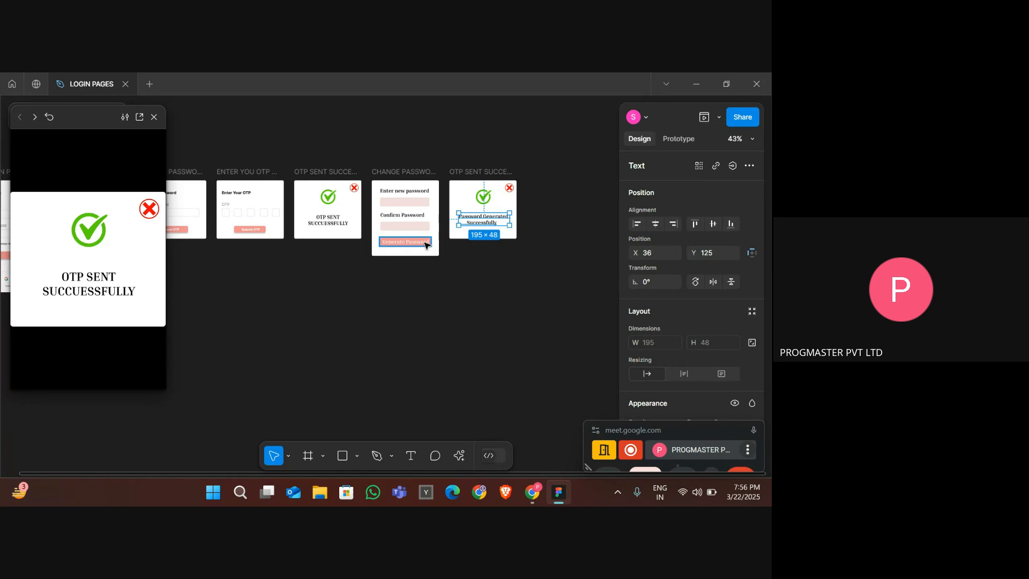
click(426, 244)
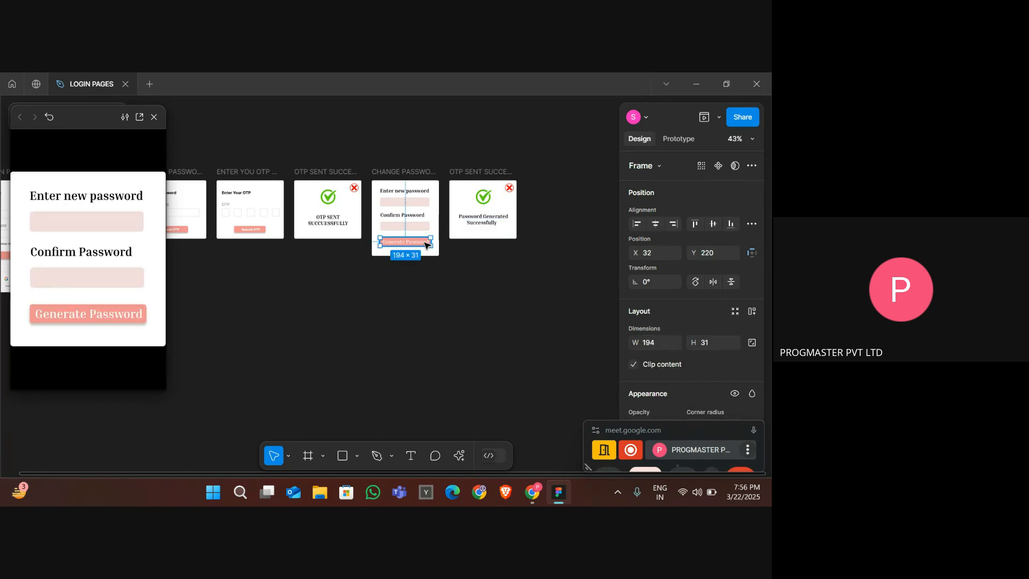
click(480, 177)
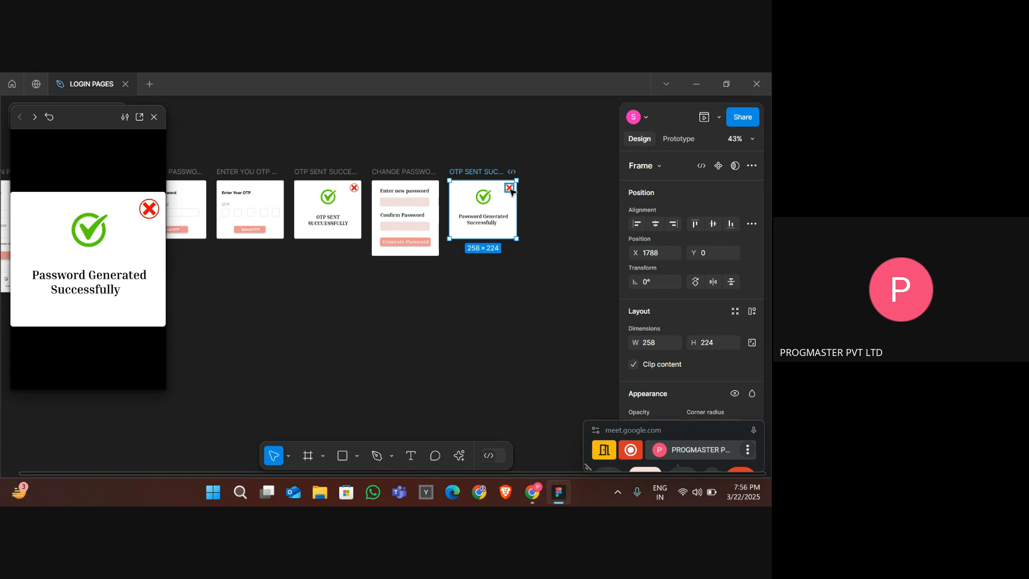
scroll(511, 192, left, 10)
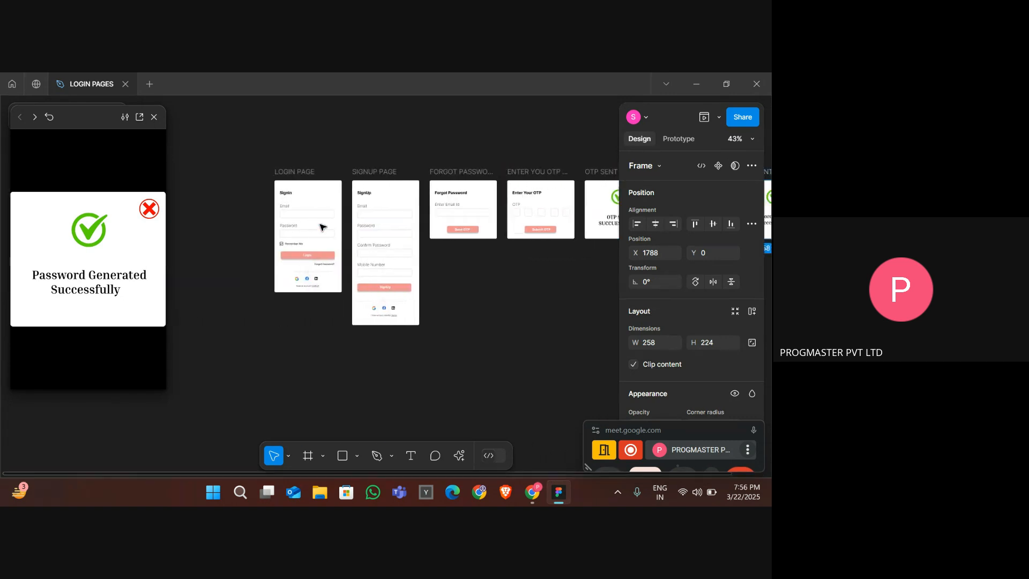
scroll(321, 227, left, 2)
scroll(321, 170, right, 15)
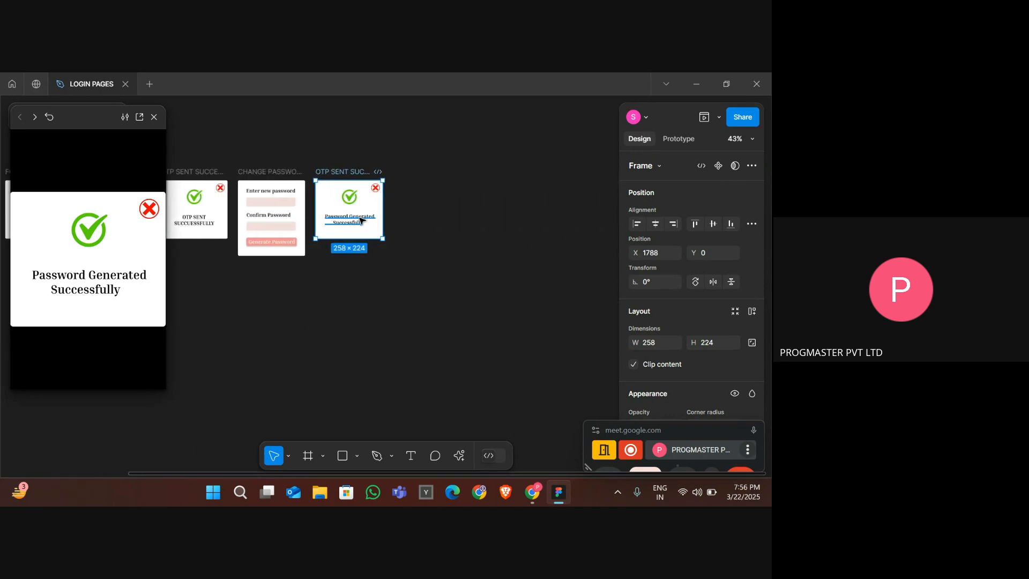
- Add a third line 'You Can Login Now' to the popup message and centre the lines
click(348, 220)
scroll(409, 230, up, 6)
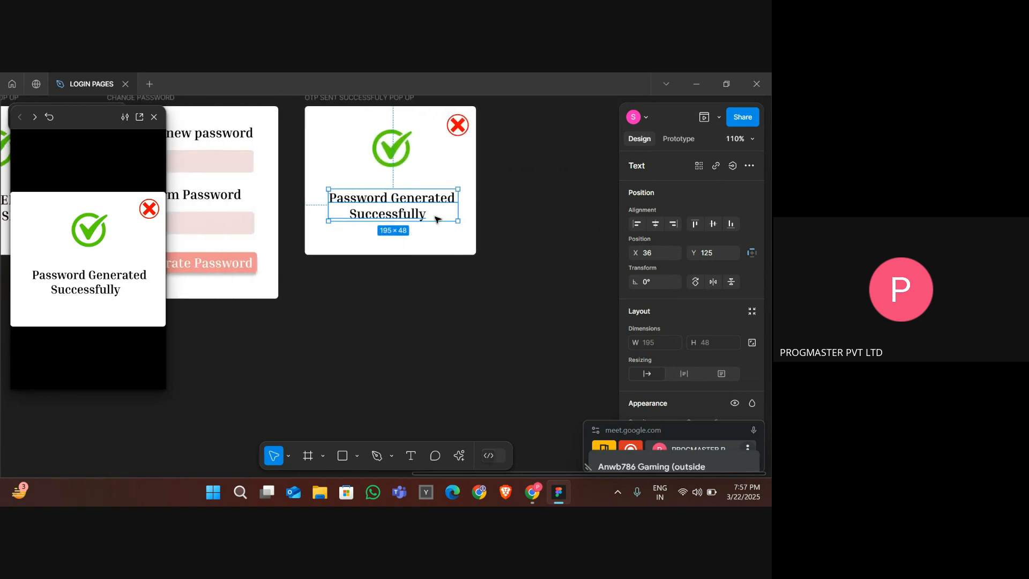
key(Escape)
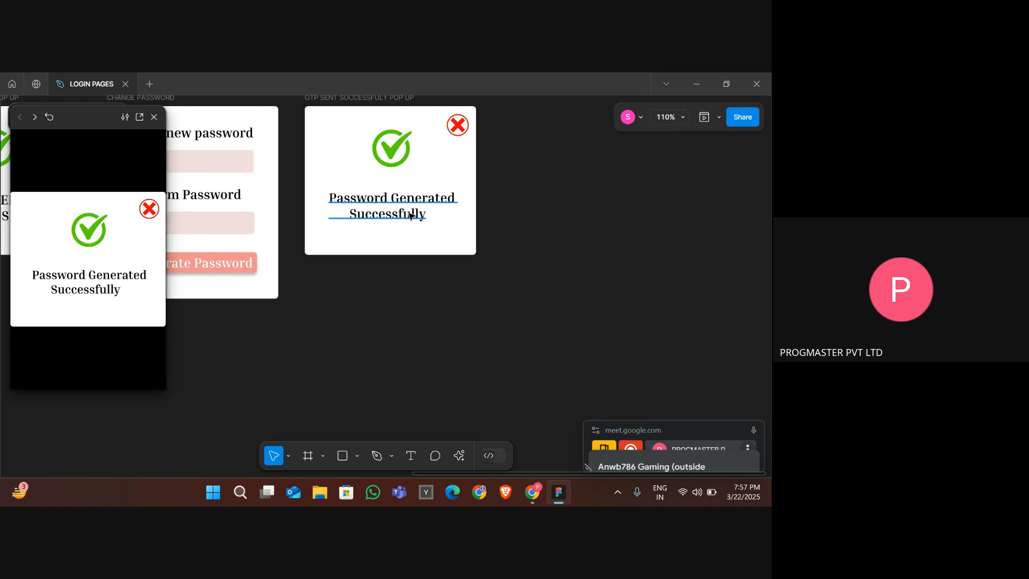
click(434, 216)
double_click(409, 213)
key(Right)
key(Return)
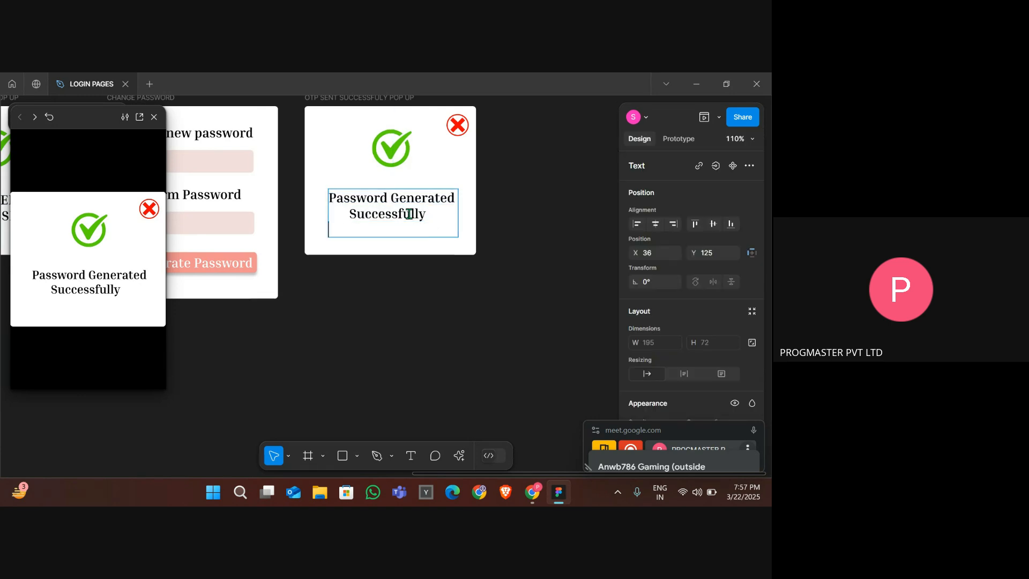
text(You )
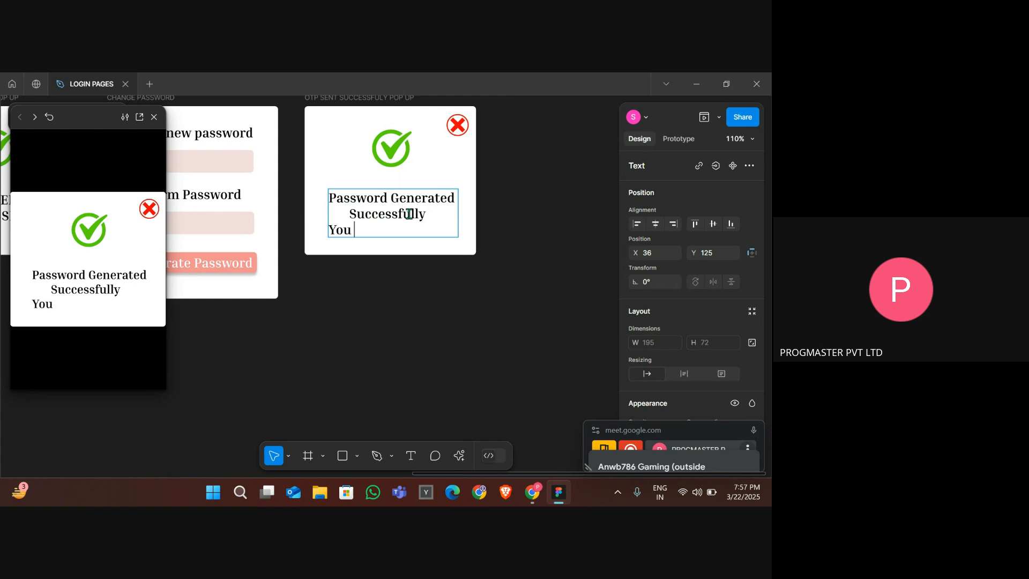
text(CanLo)
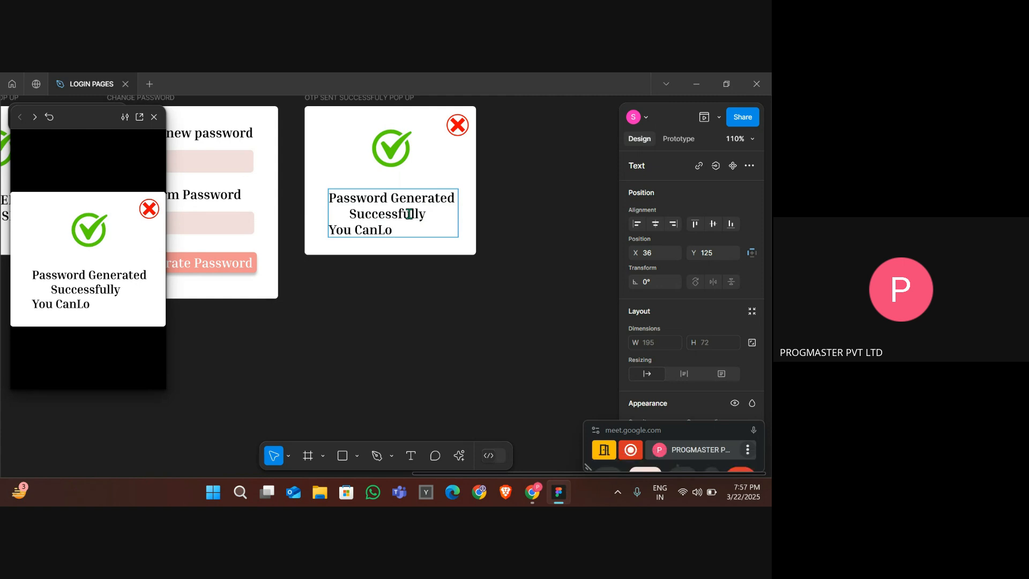
text(ging)
key(BackSpace)
key(Left)
key(Left)
key(Left)
key(Left)
key(Left)
key(End)
text(Now)
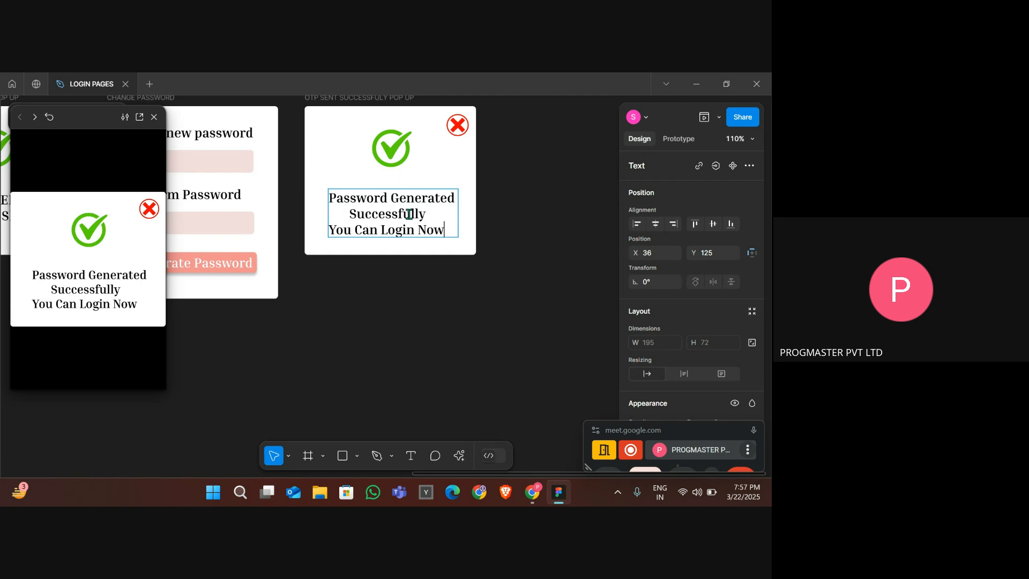
key(Home)
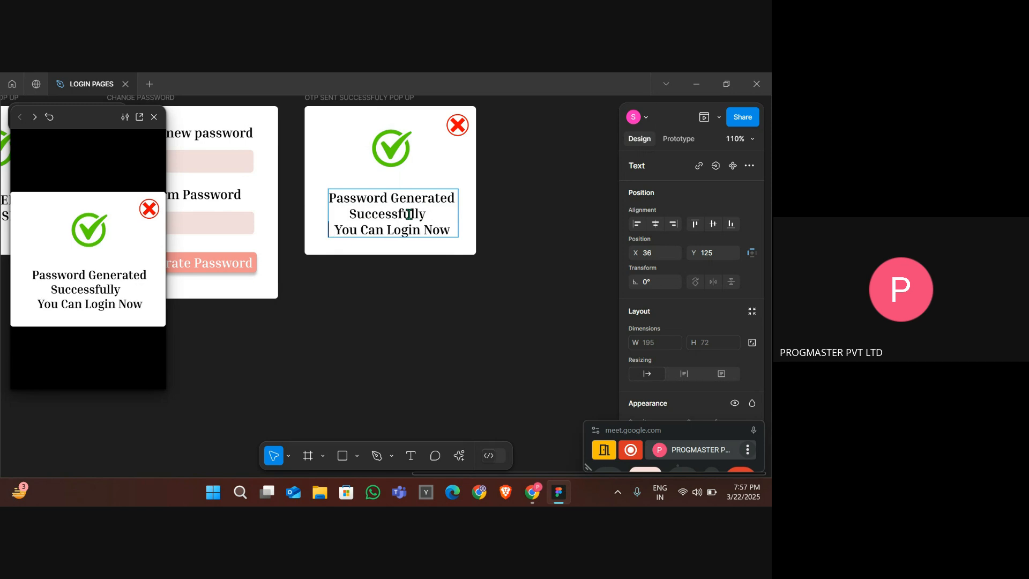
key(BackSpace)
key(Return)
key(Right)
key(BackSpace)
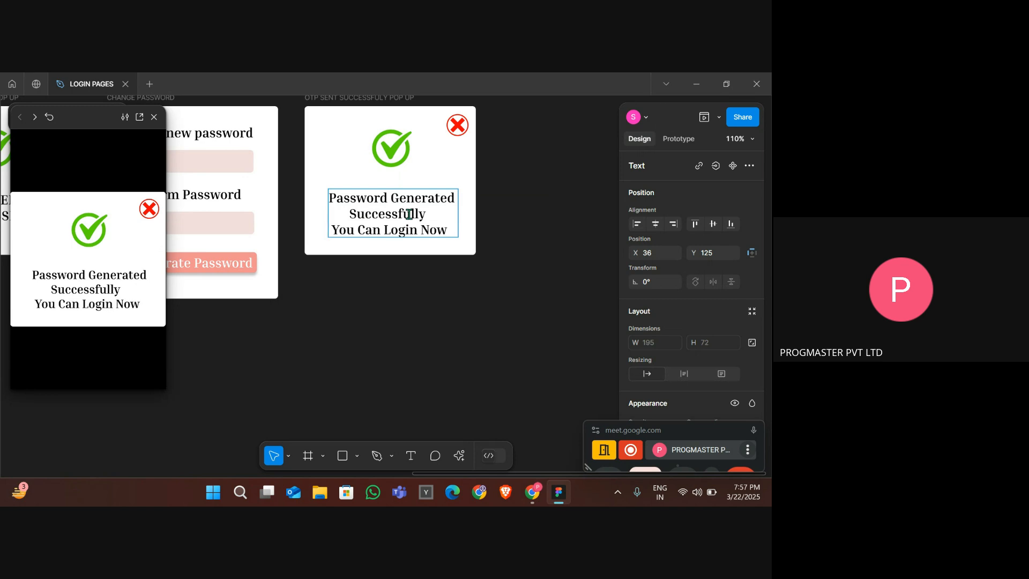
key(Escape)
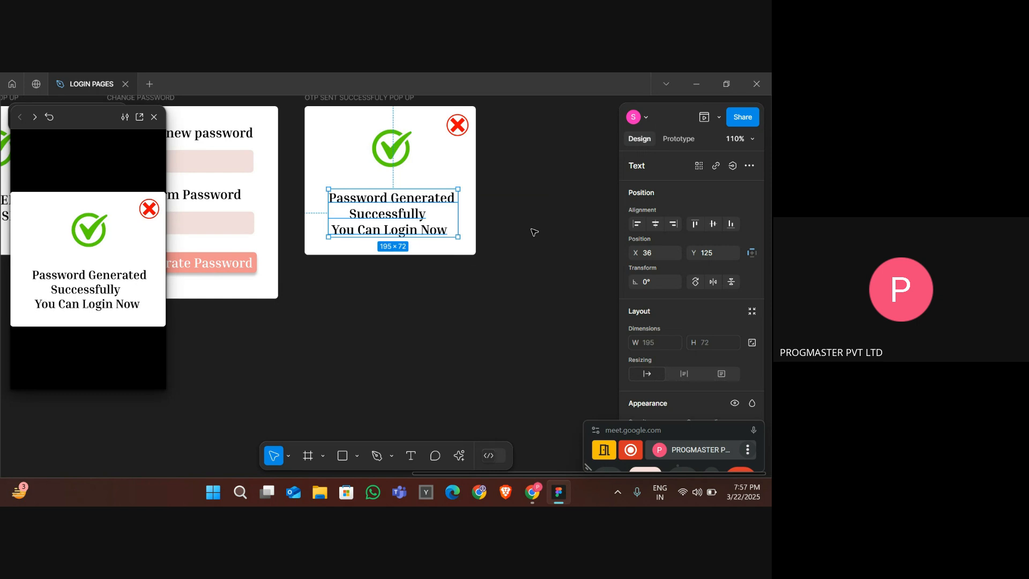
- Link the Generate Password button to the new password success popup frame with a Swap overlay action
scroll(534, 232, down, 5)
key(Escape)
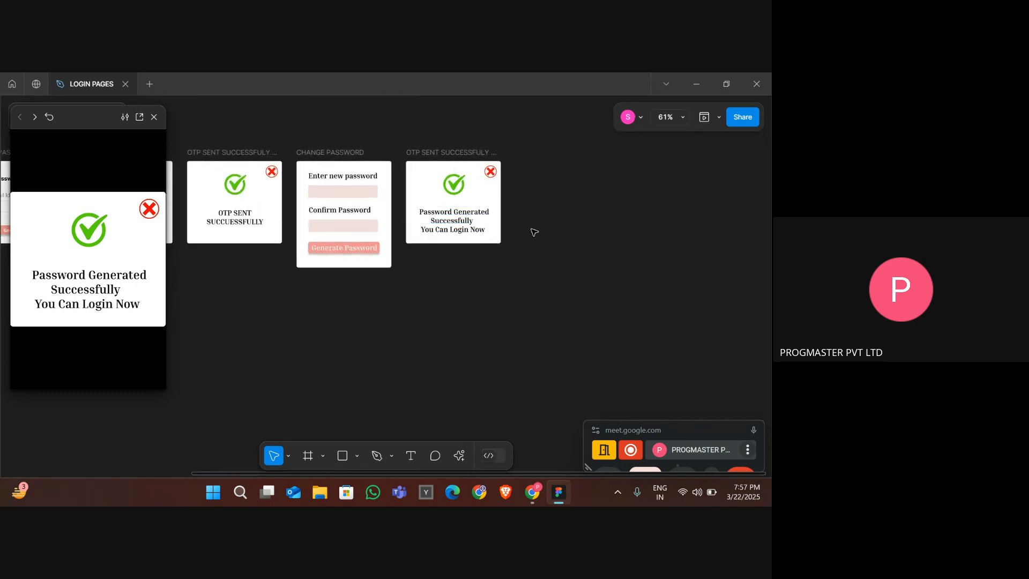
click(363, 250)
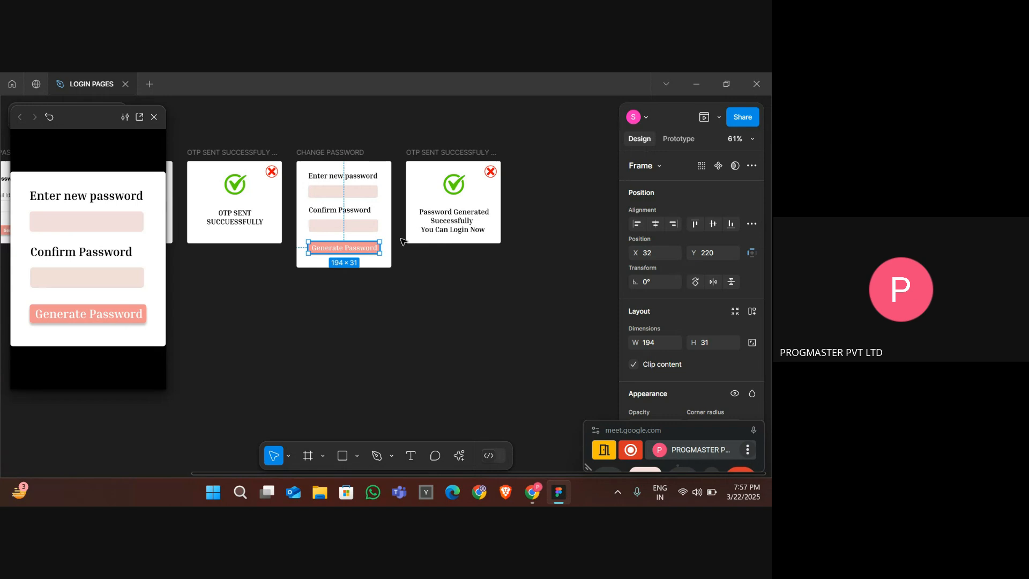
click(679, 139)
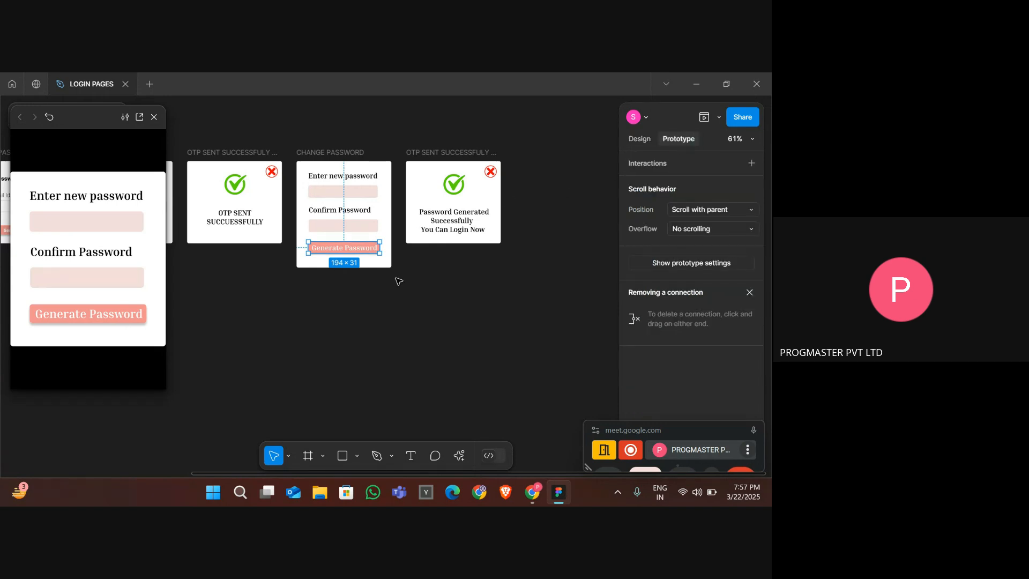
drag(380, 249, 424, 230)
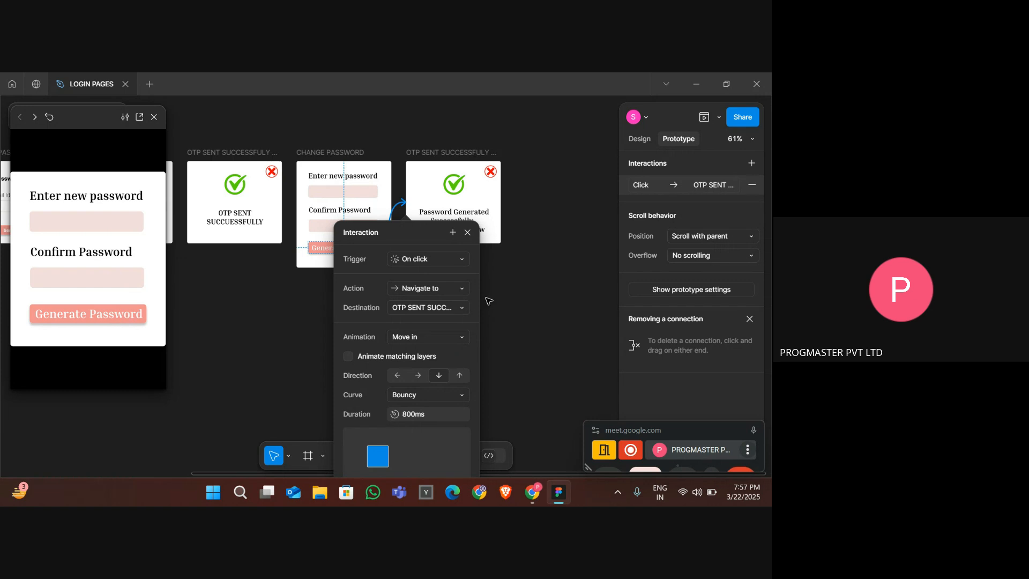
click(427, 289)
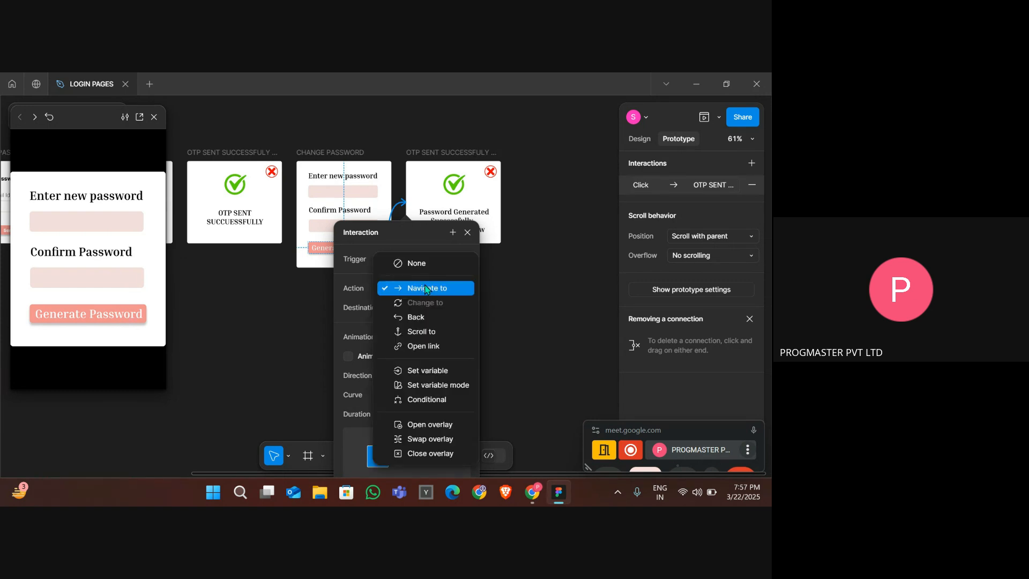
click(443, 440)
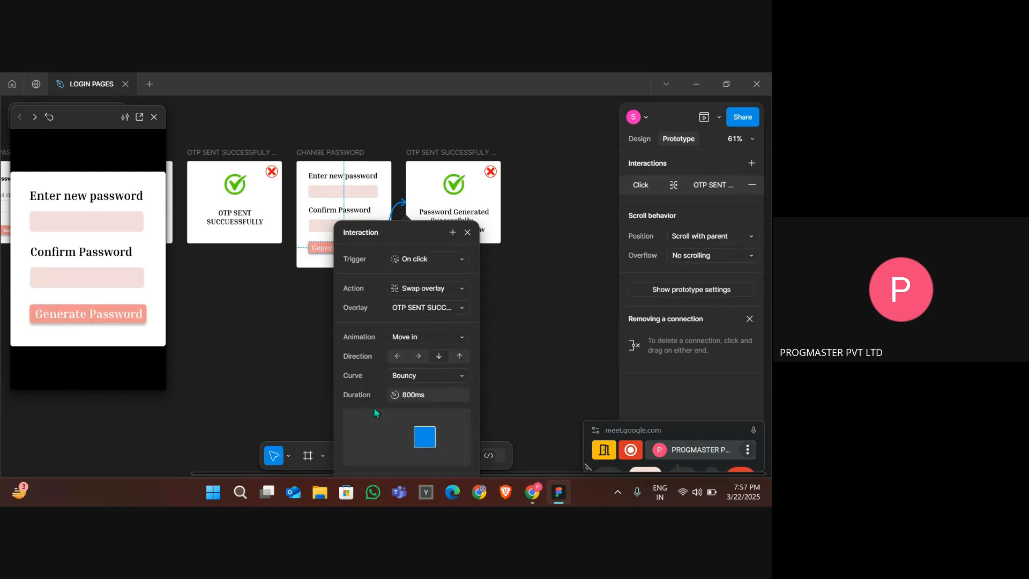
click(245, 366)
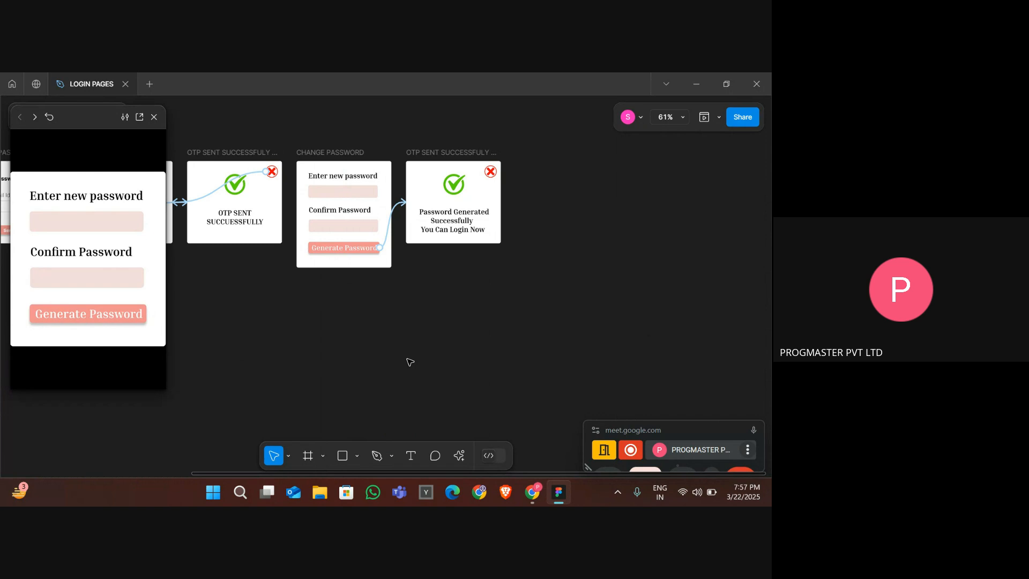
- Link the Submit OTP button to the CHANGE PASSWORD frame and set its action to Swap overlay
scroll(273, 257, left, 4)
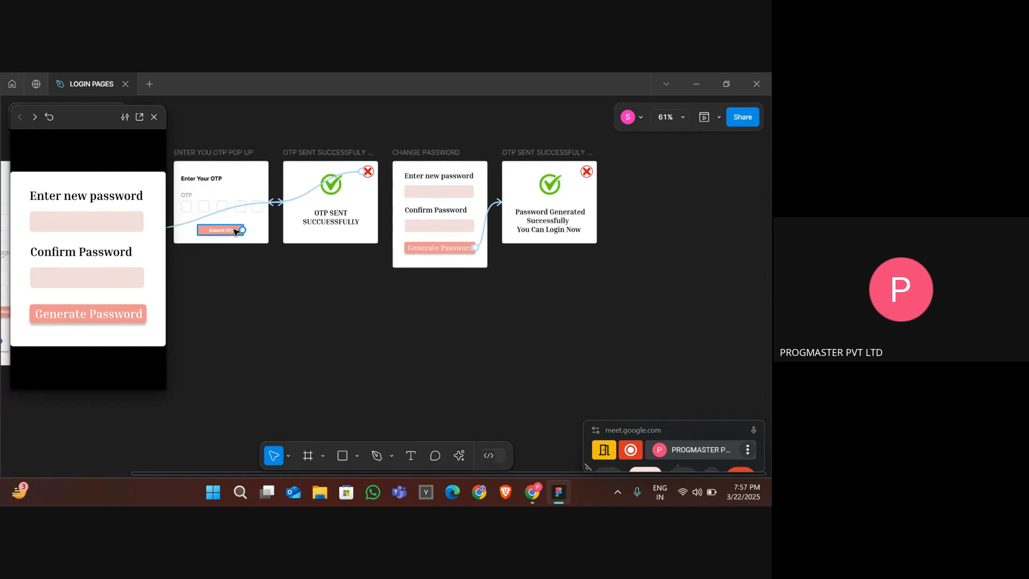
click(234, 234)
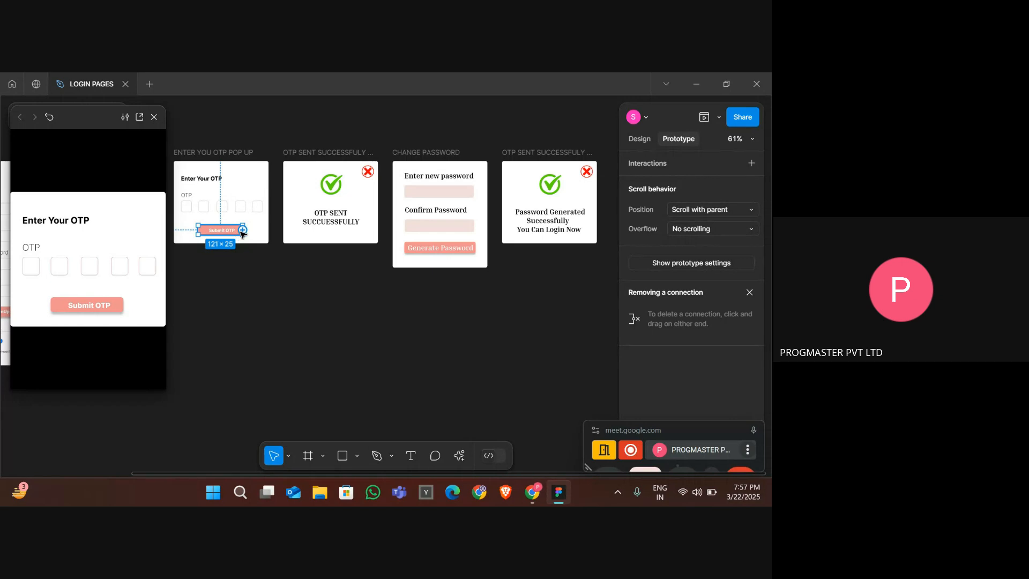
drag(242, 230, 428, 265)
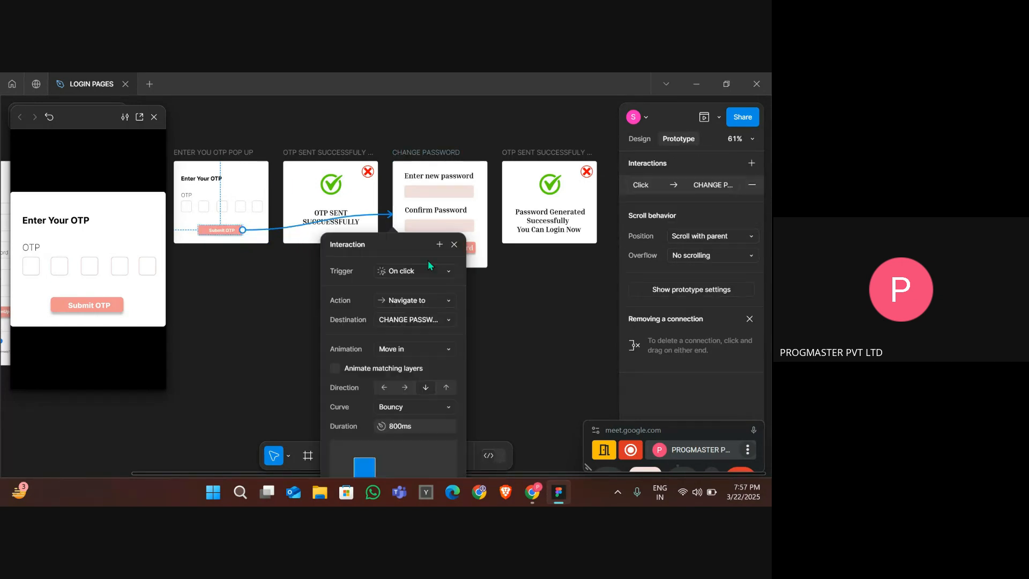
click(416, 301)
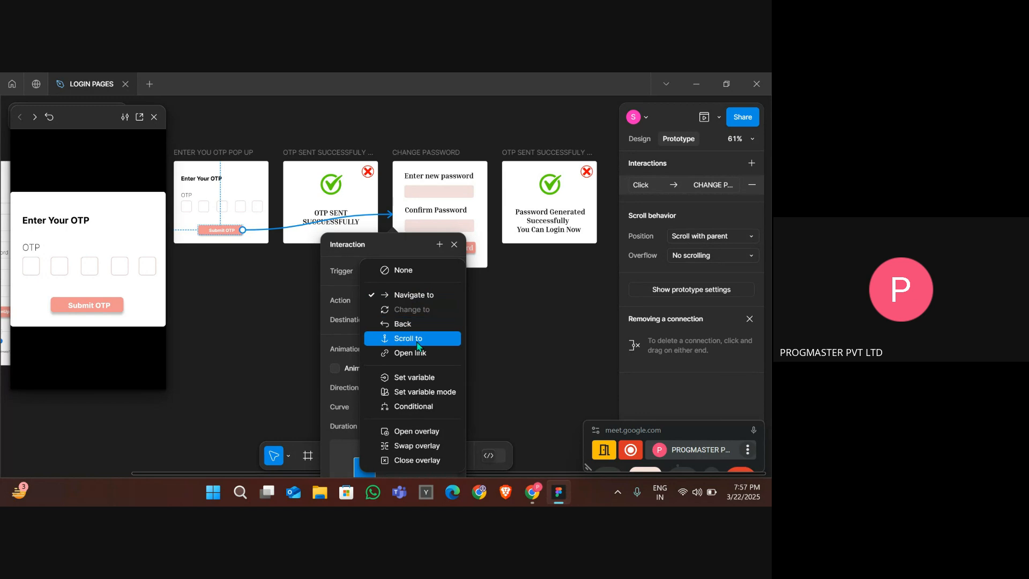
click(437, 447)
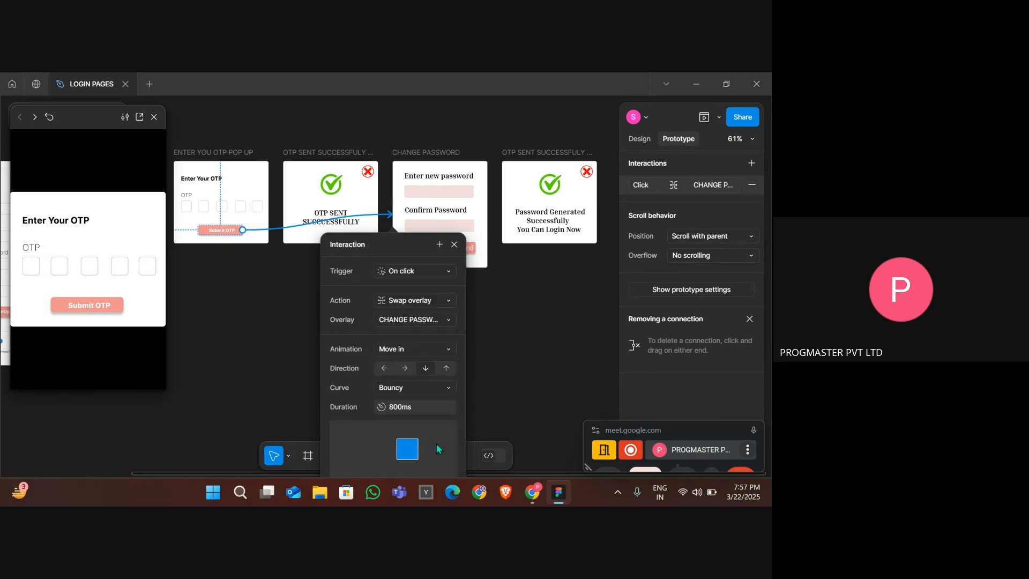
click(521, 387)
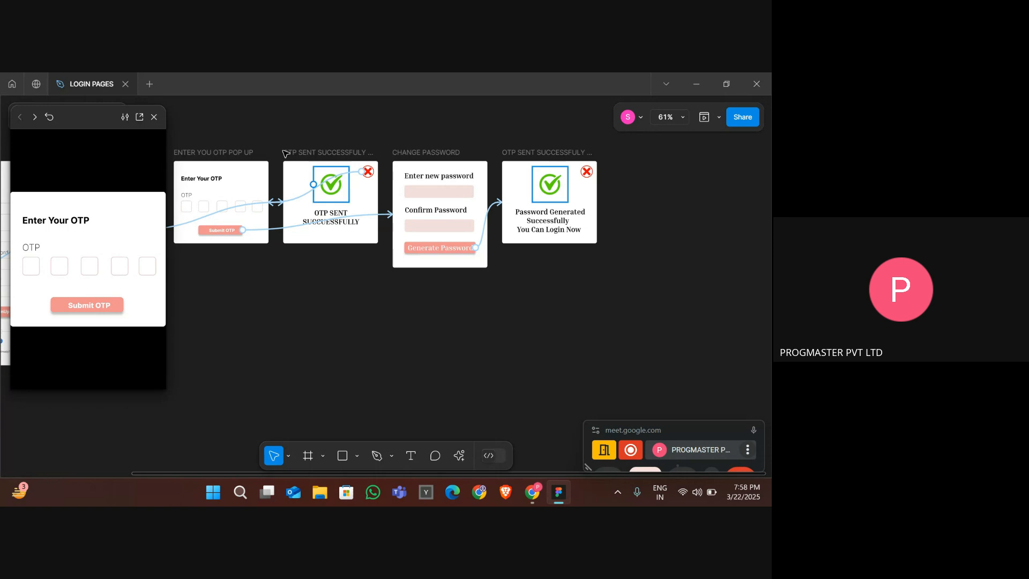
- Rename the new popup frame to 'PASSWORD SUCCESSFUL POP UP'
double_click(508, 154)
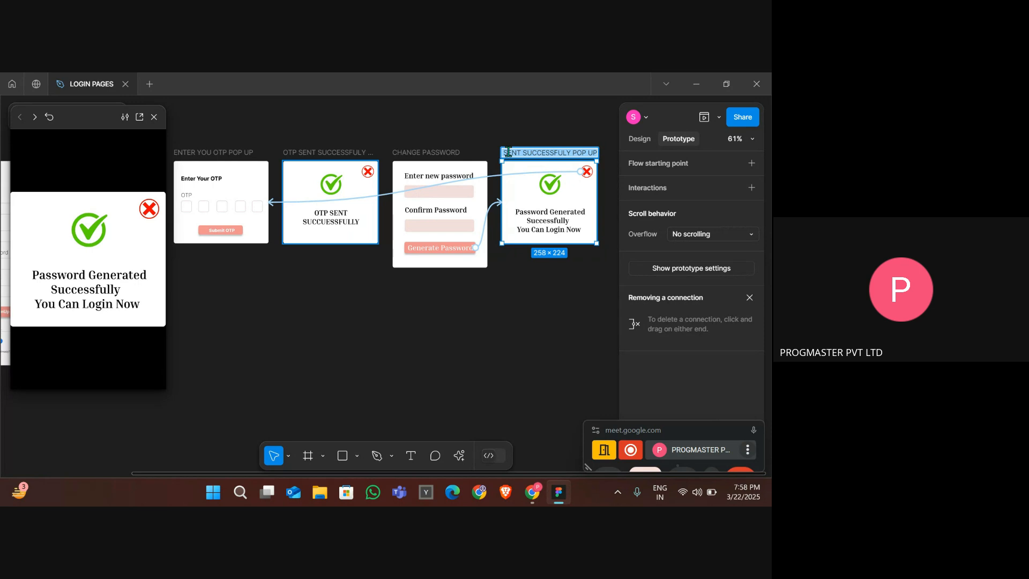
text(PASS)
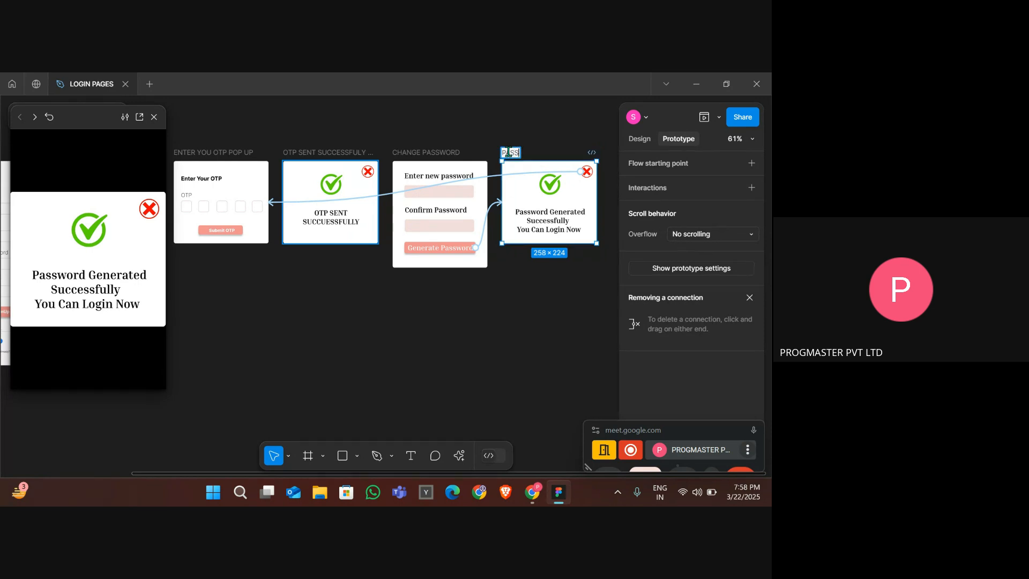
text(WORD GENE)
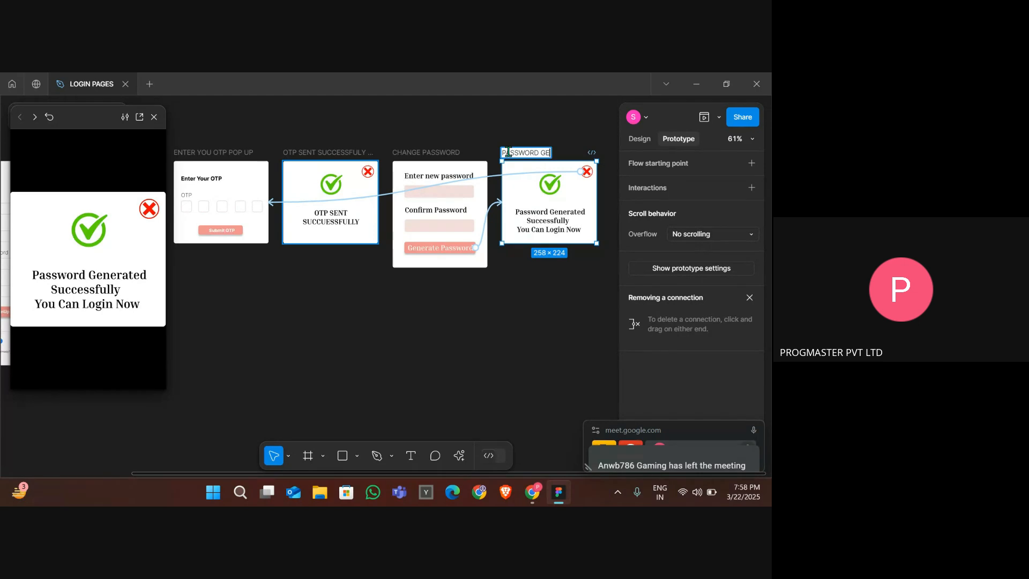
key(BackSpace)
key(BackSpace)
key(BackSpace)
key(BackSpace)
text(SUCCUESSFULL)
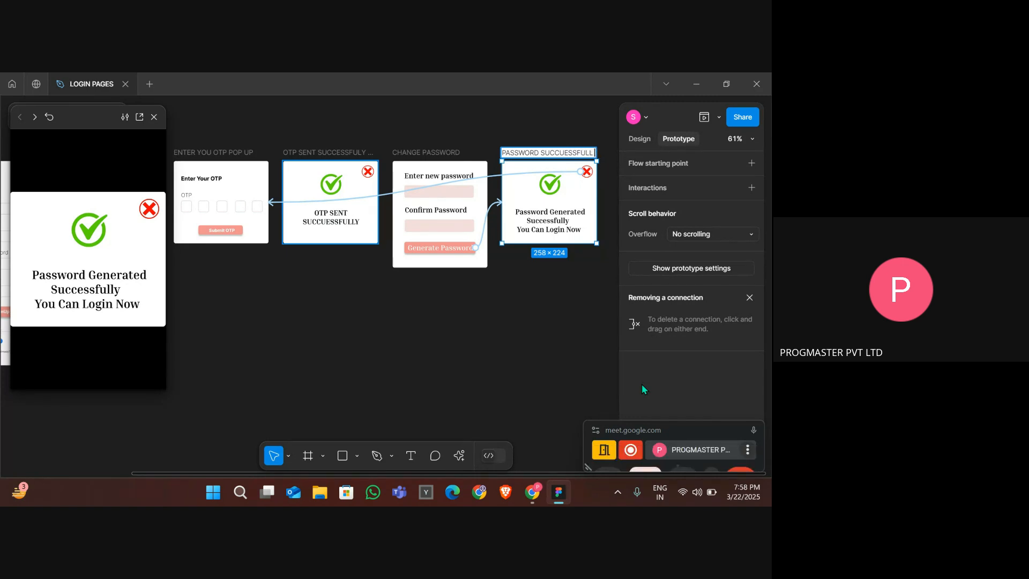
key(BackSpace)
text(POP UP)
key(Return)
click(469, 358)
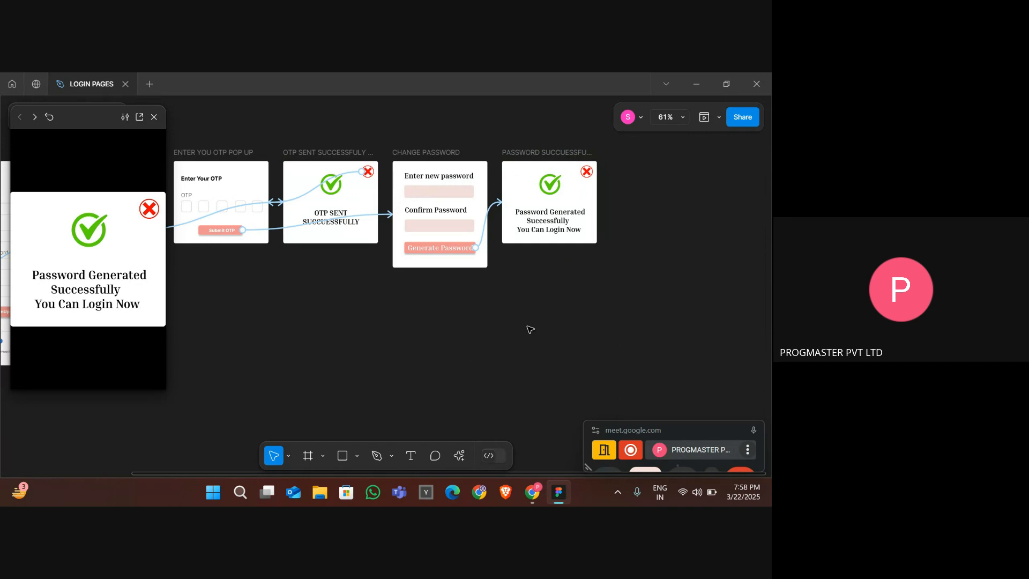
- Delete the popup close icon's existing interaction and link it to navigate to the LOGIN PAGE frame
click(587, 174)
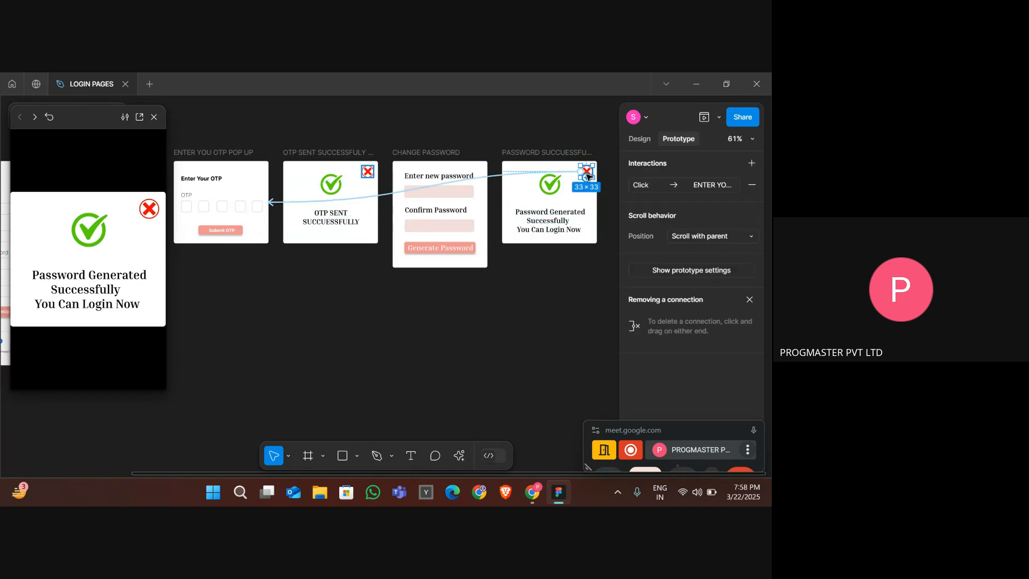
click(555, 173)
key(Delete)
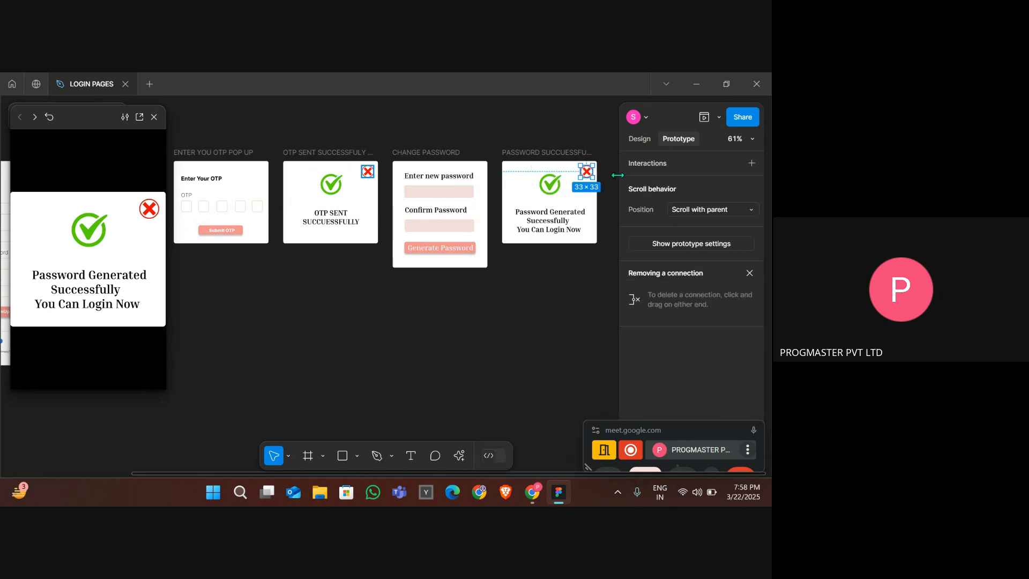
drag(581, 174, 351, 178)
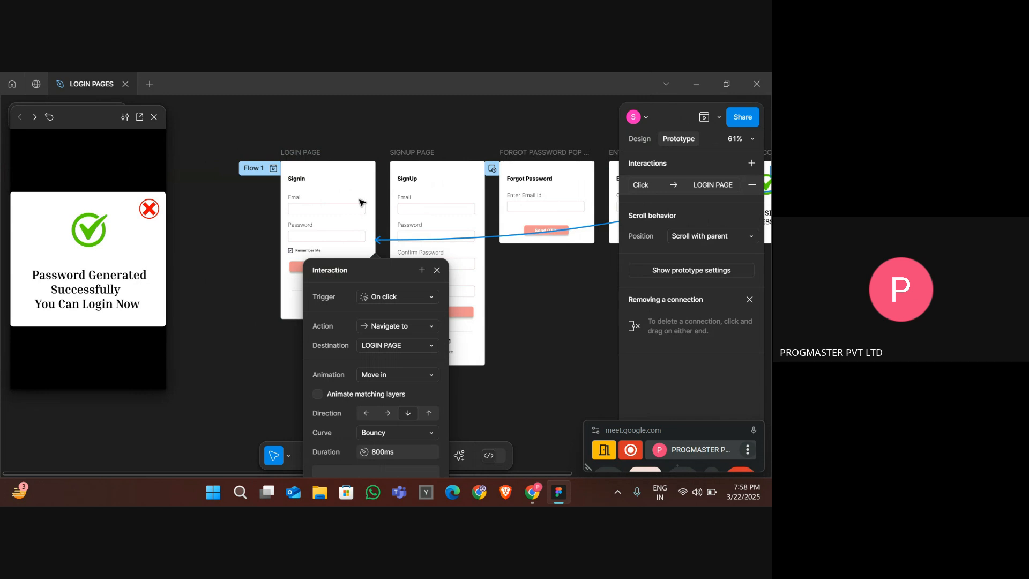
click(393, 326)
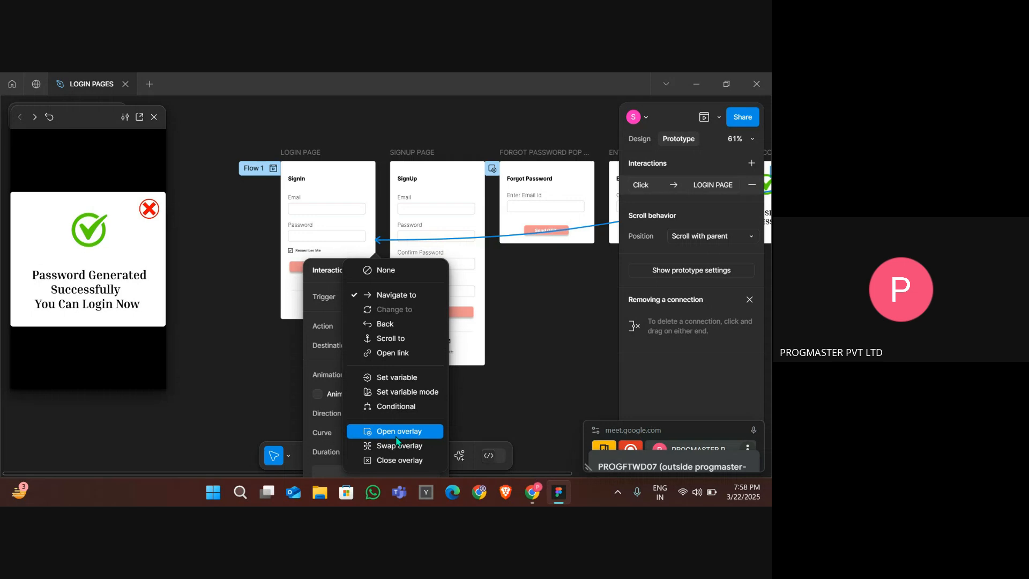
click(377, 295)
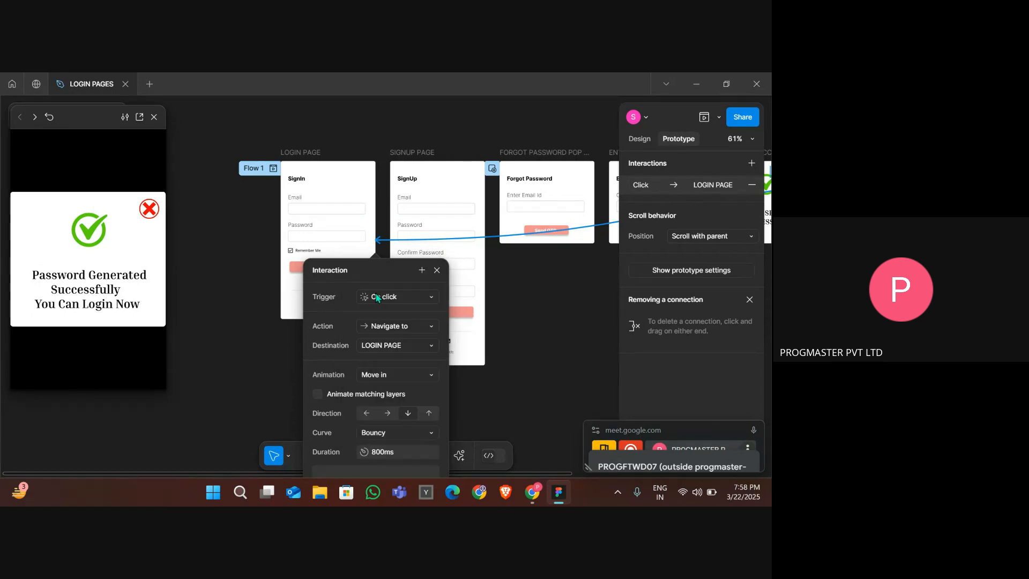
click(572, 294)
- Review the close icon's interaction on the password success popup across the whole flow
scroll(573, 295, right, 10)
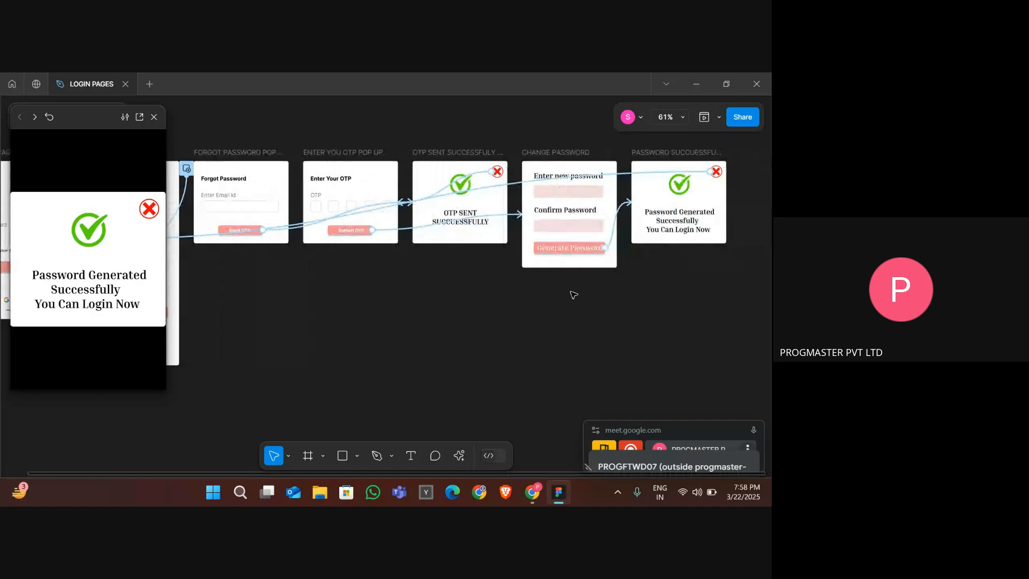
scroll(573, 295, down, 5)
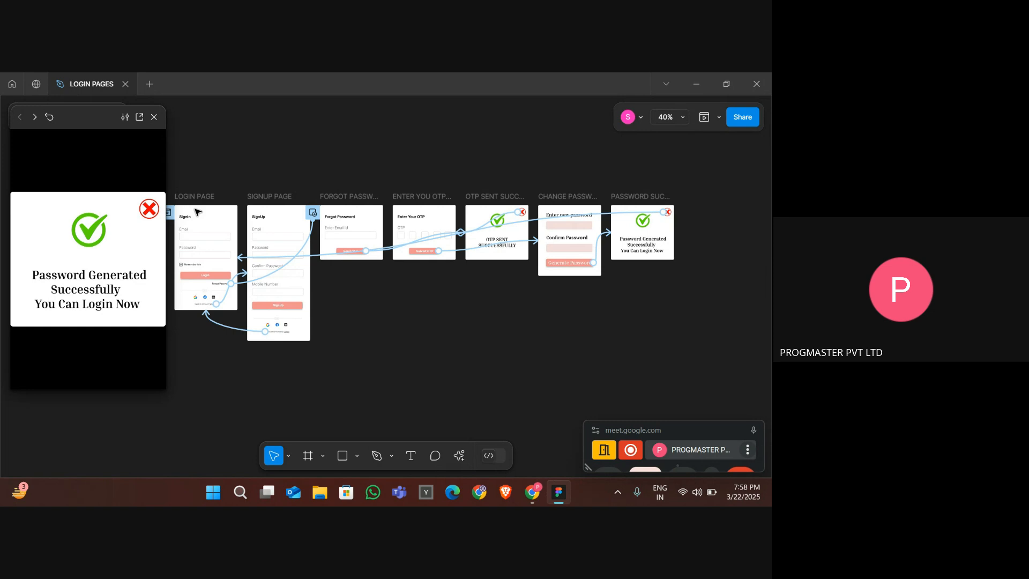
click(616, 214)
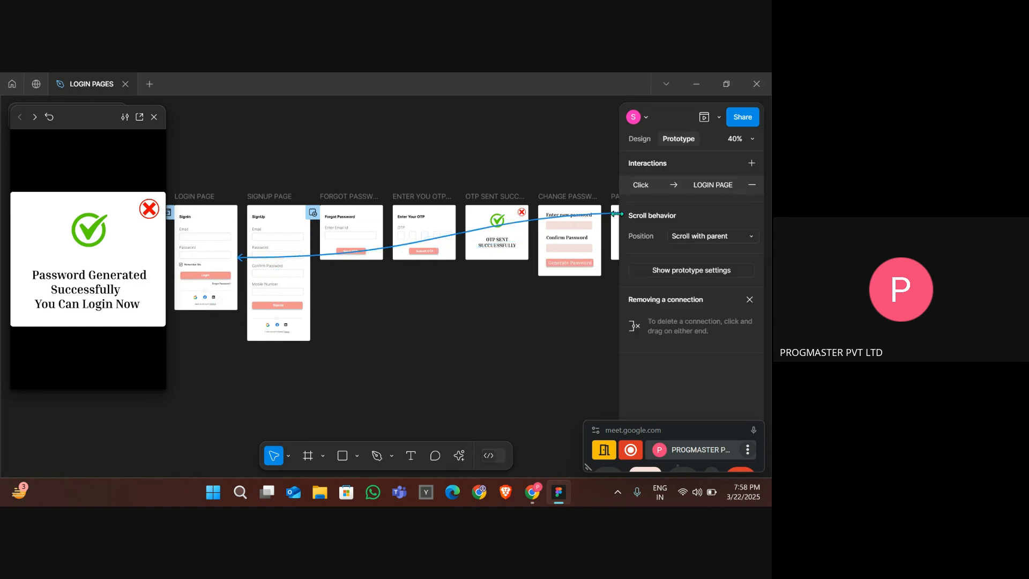
click(616, 214)
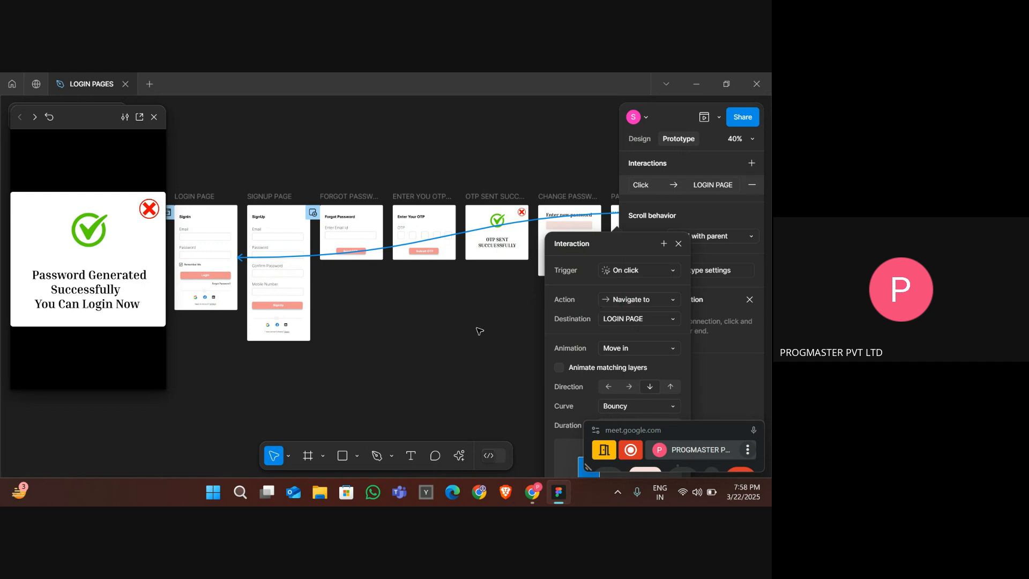
click(479, 330)
- Test the prototype from the login page through forgot password, OTP entry, change password and the success popup
click(198, 197)
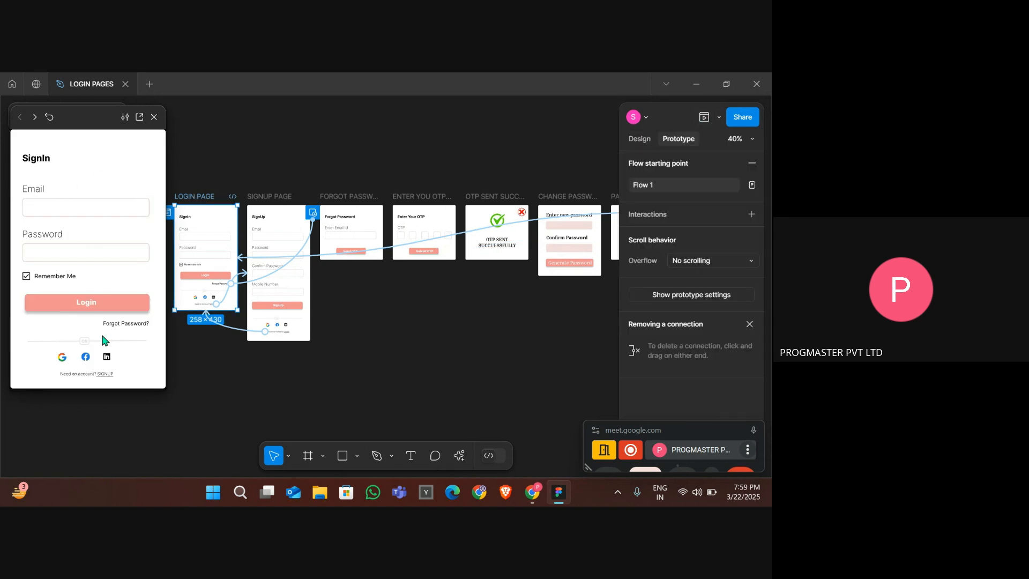
click(120, 324)
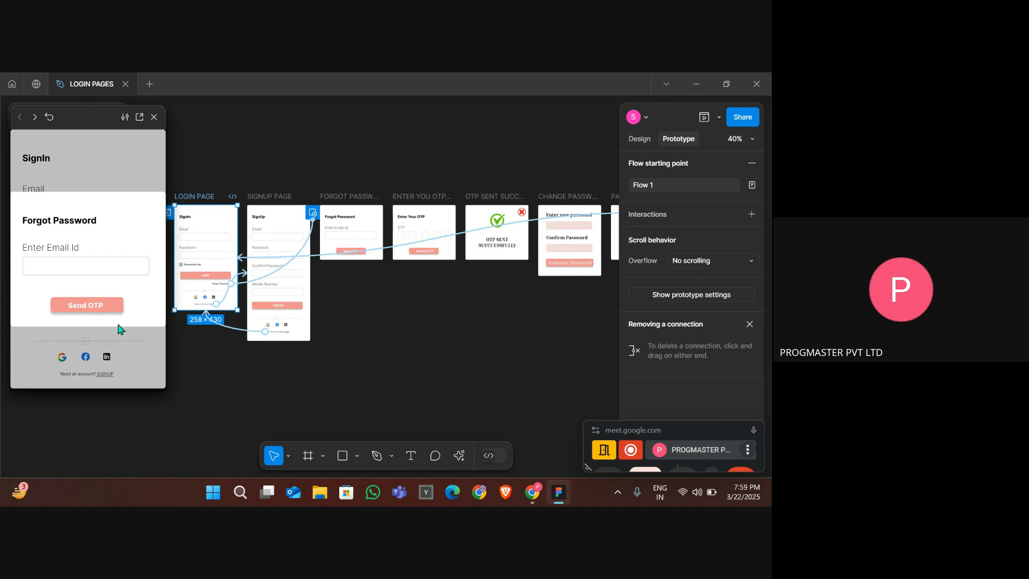
click(98, 313)
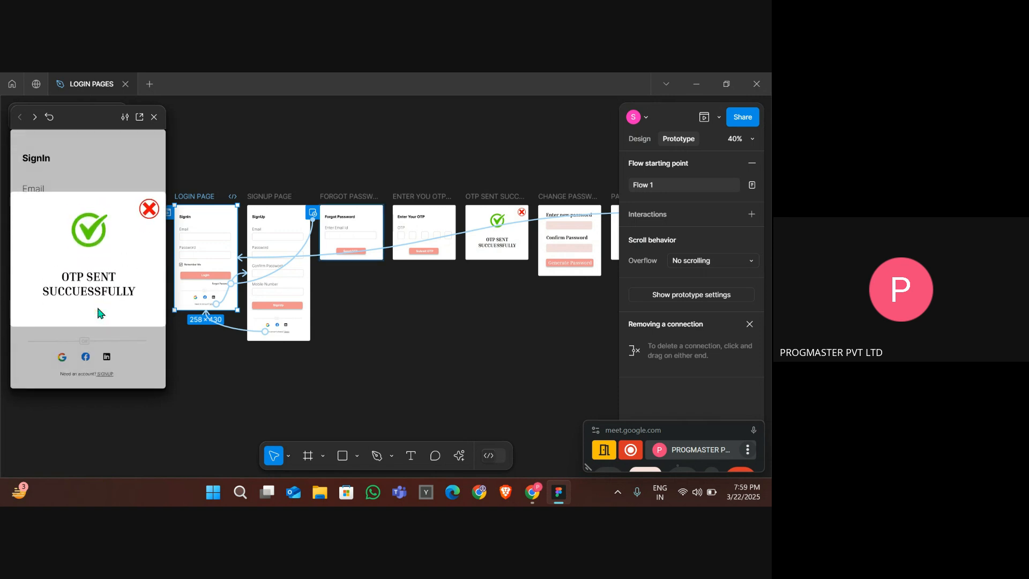
click(150, 210)
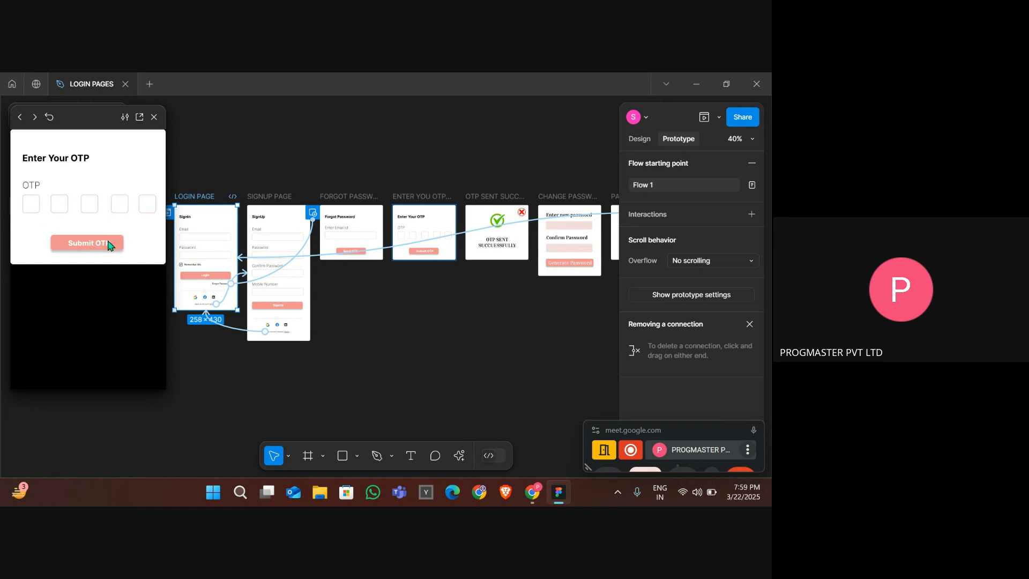
click(100, 248)
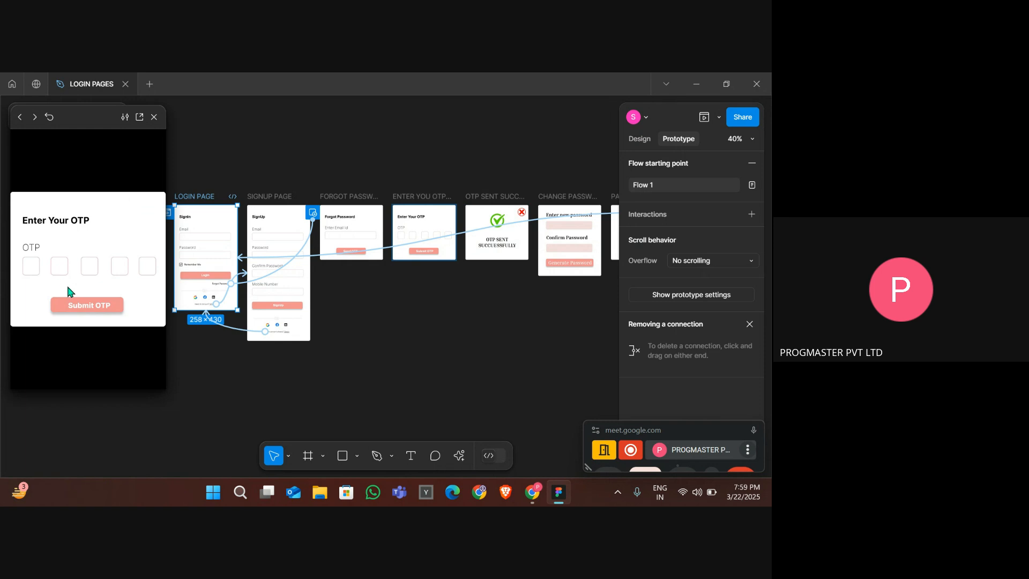
click(80, 306)
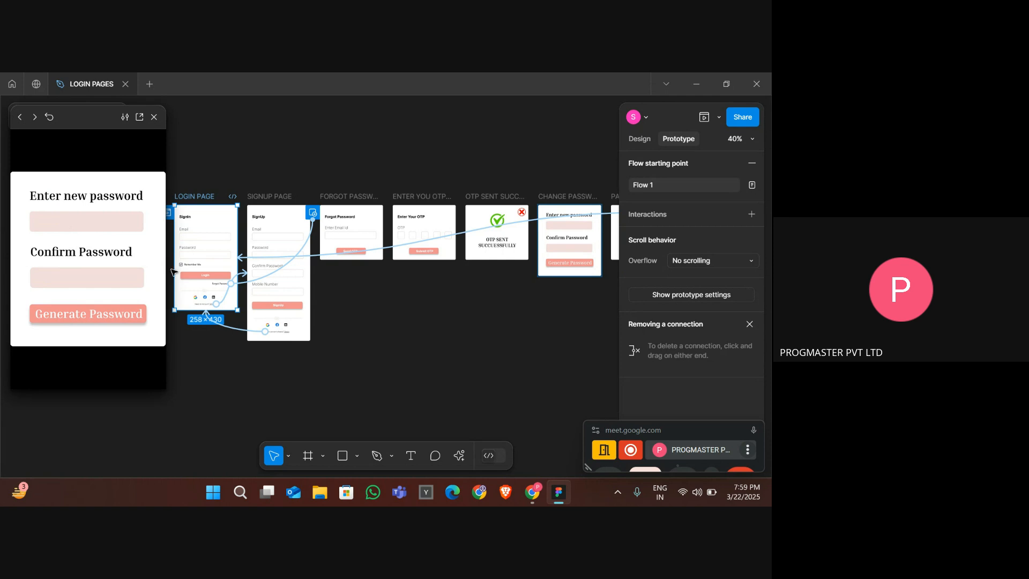
click(93, 322)
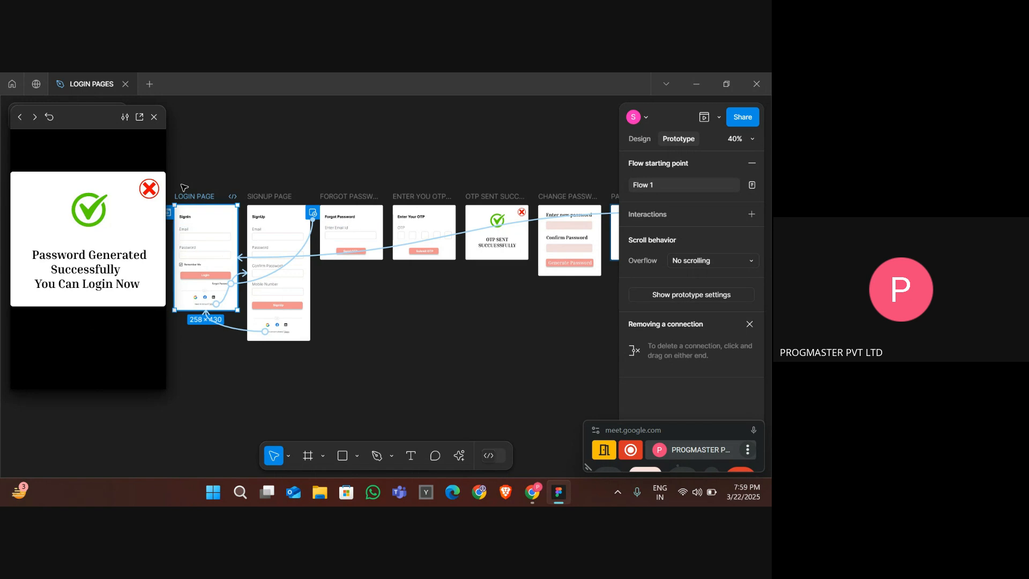
click(155, 191)
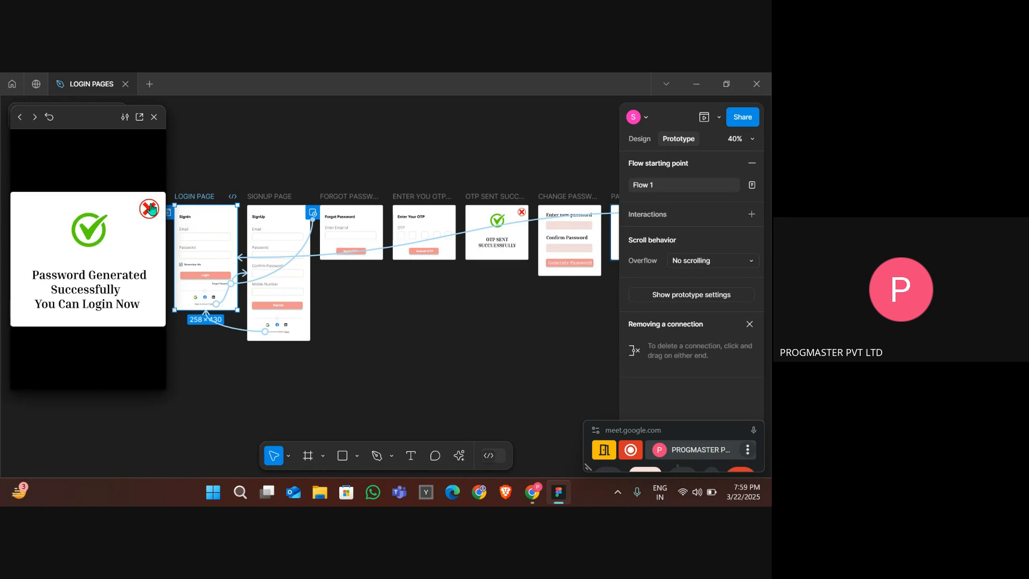
- Return to the login page in the prototype preview and review the whole flow of frames on the canvas
click(149, 210)
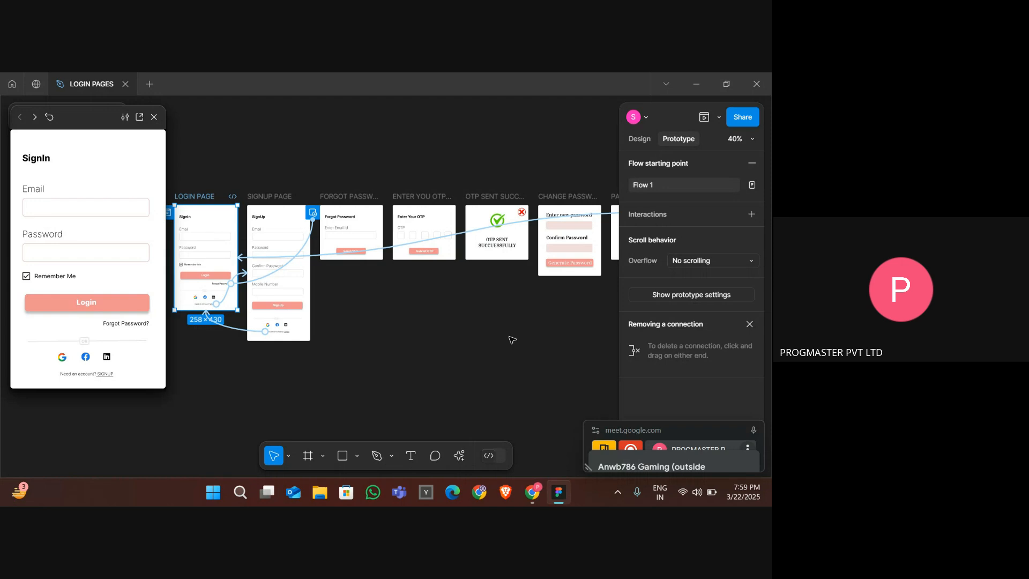
drag(739, 428, 685, 250)
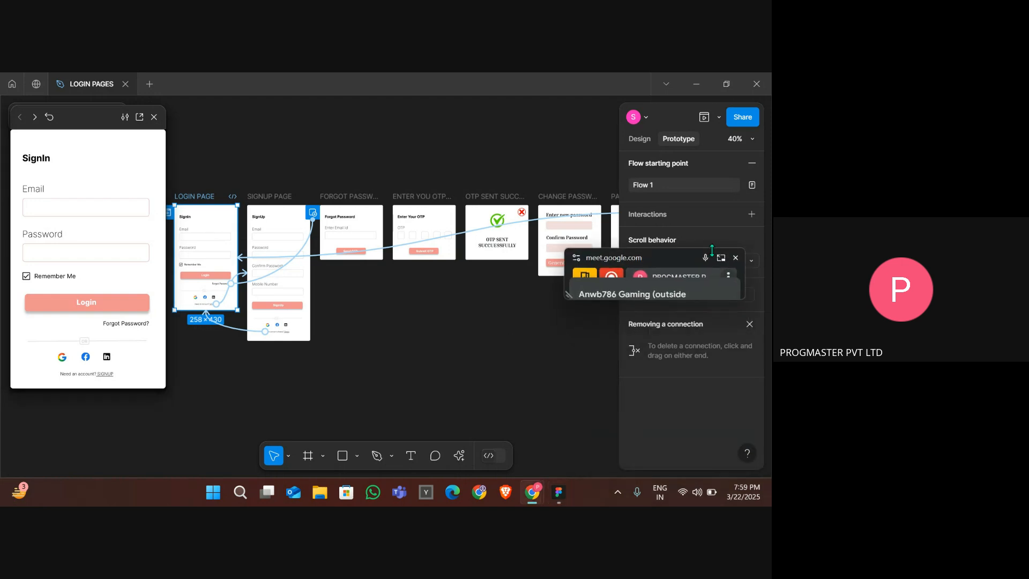
click(720, 258)
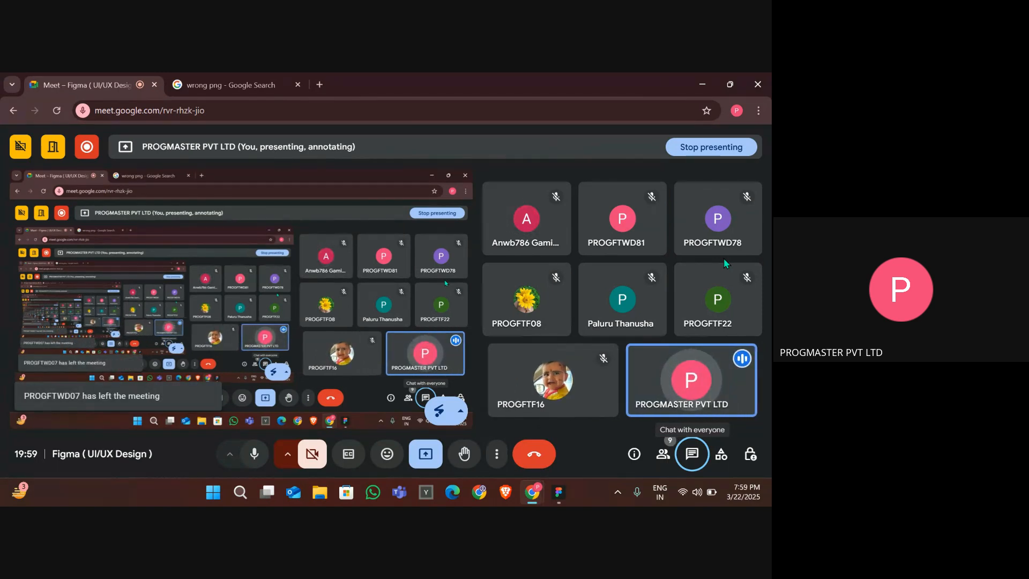
key(alt+Tab)
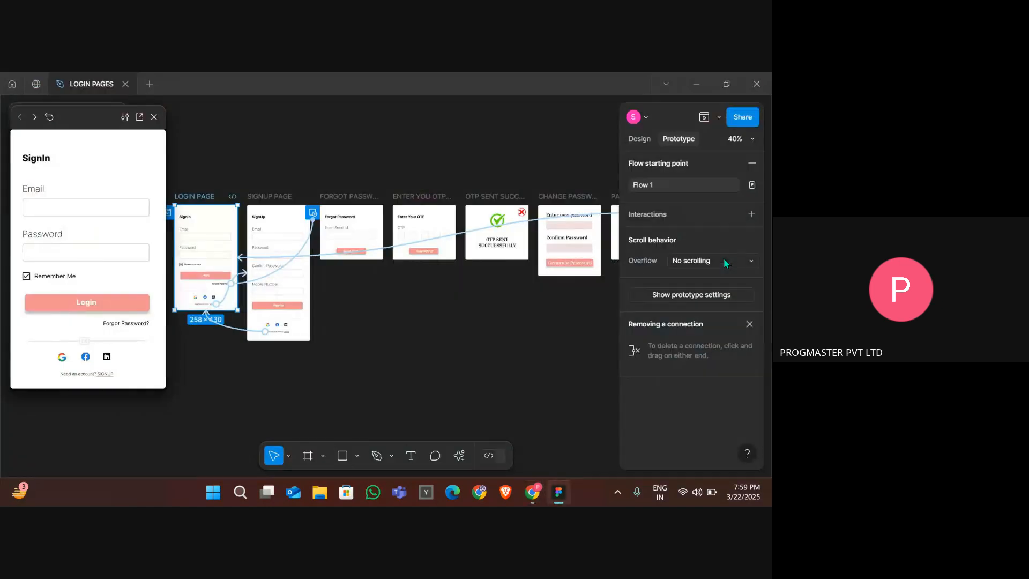
click(513, 184)
scroll(513, 184, down, 3)
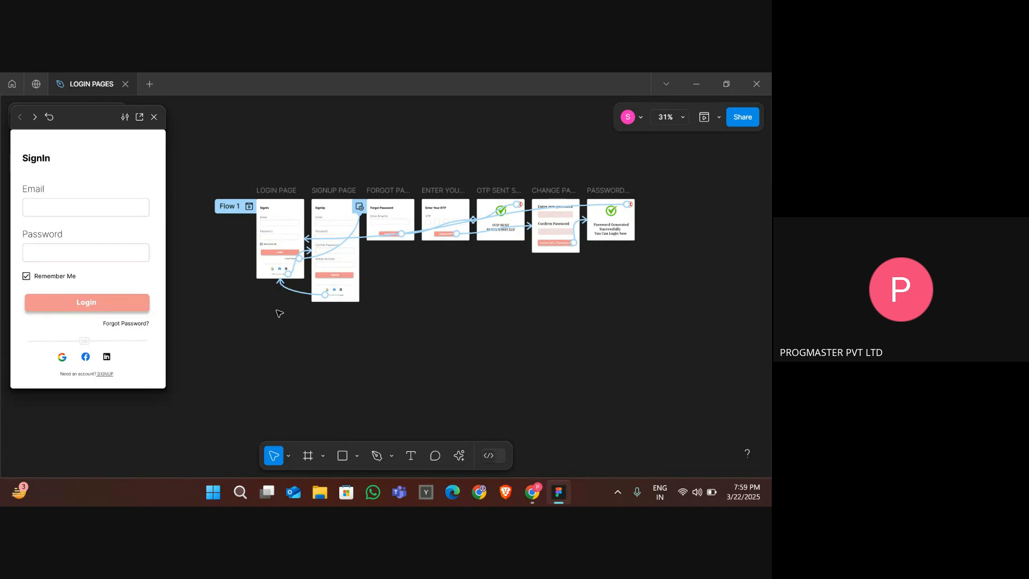
scroll(425, 301, up, 3)
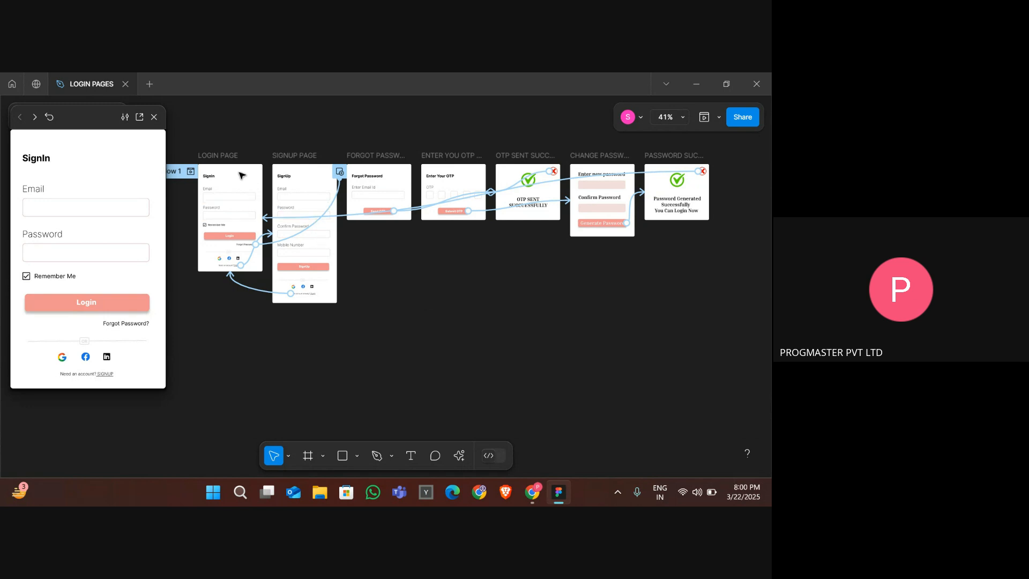
click(226, 158)
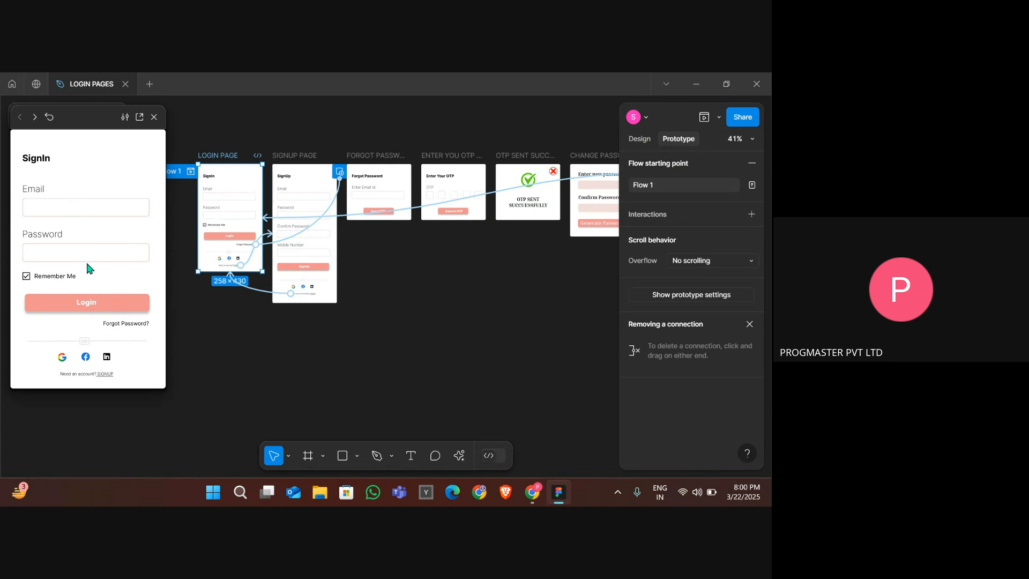
click(86, 304)
- Duplicate the OTP SENT SUCCESSFULLY popup frame and rename the copy 'LOGIN SUCCESFULY POP UP'
click(530, 156)
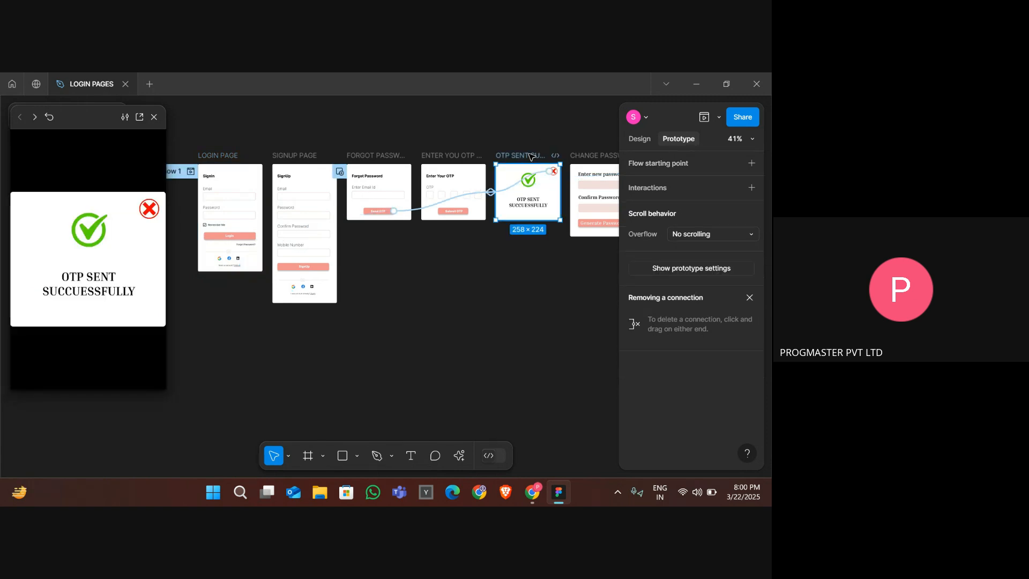
key(ctrl+d)
scroll(548, 283, right, 10)
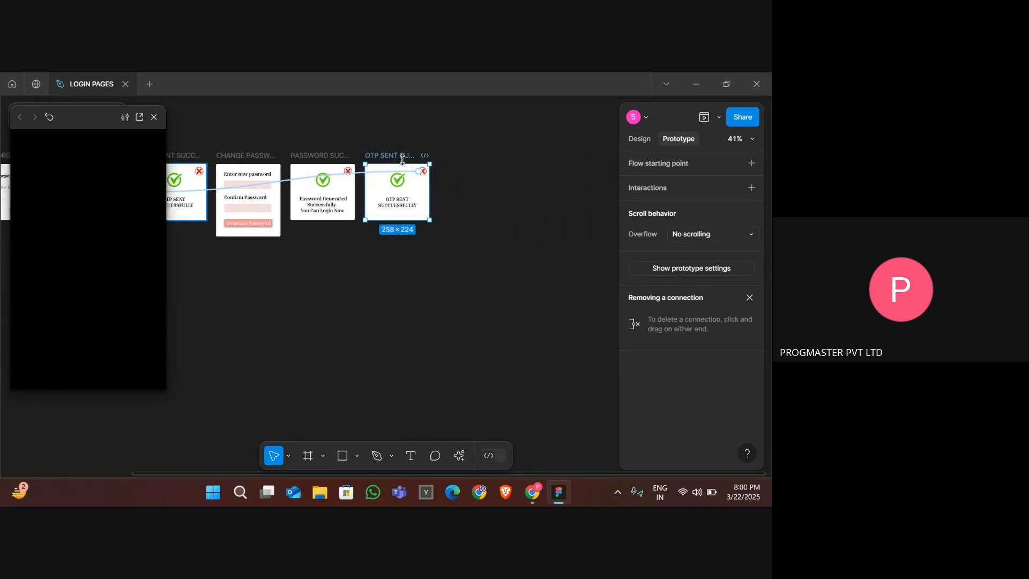
double_click(401, 156)
text(LO)
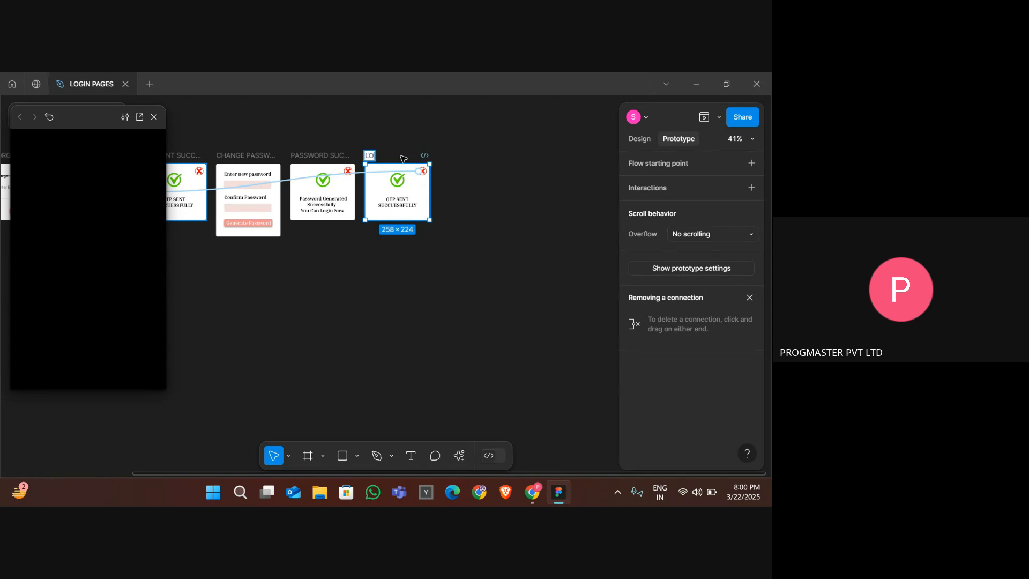
text(GIN SUC)
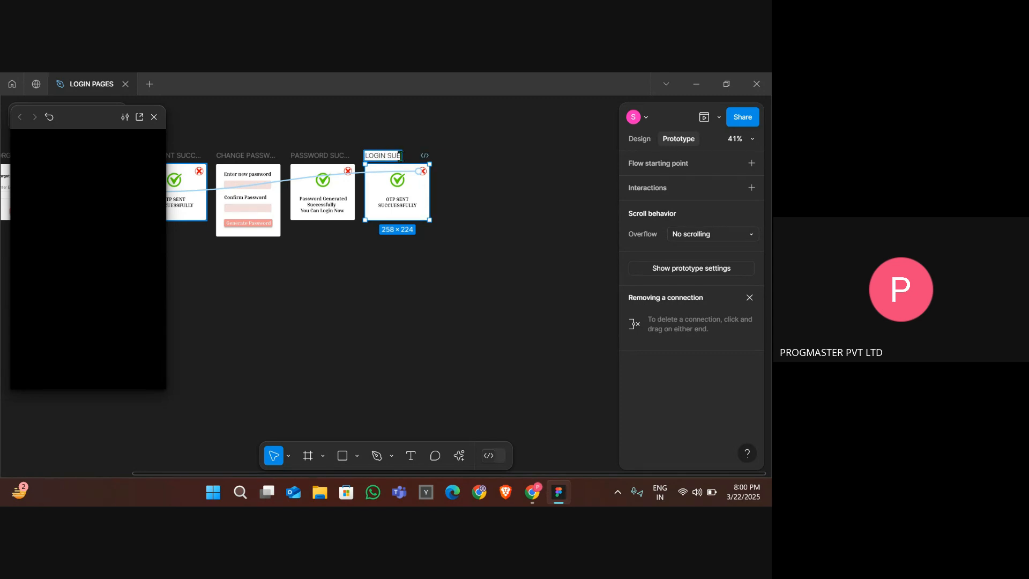
text(CESFULY POP UP)
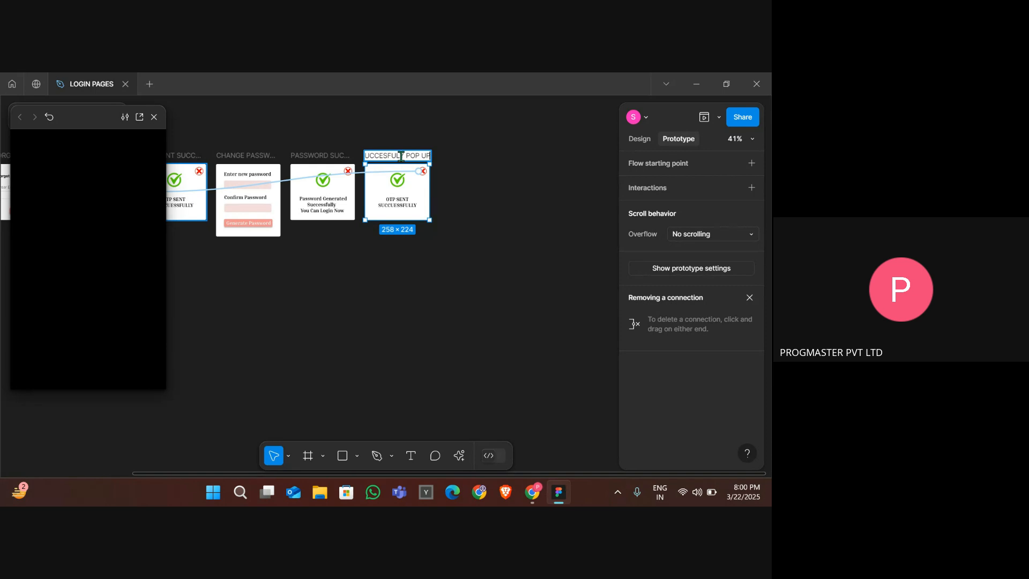
key(Return)
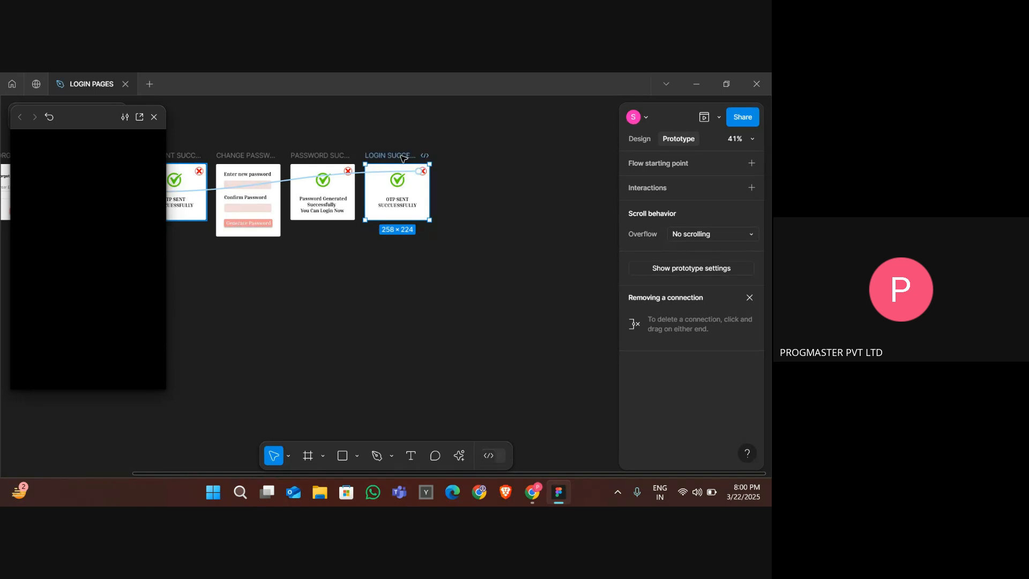
click(397, 207)
mouse_move(396, 201)
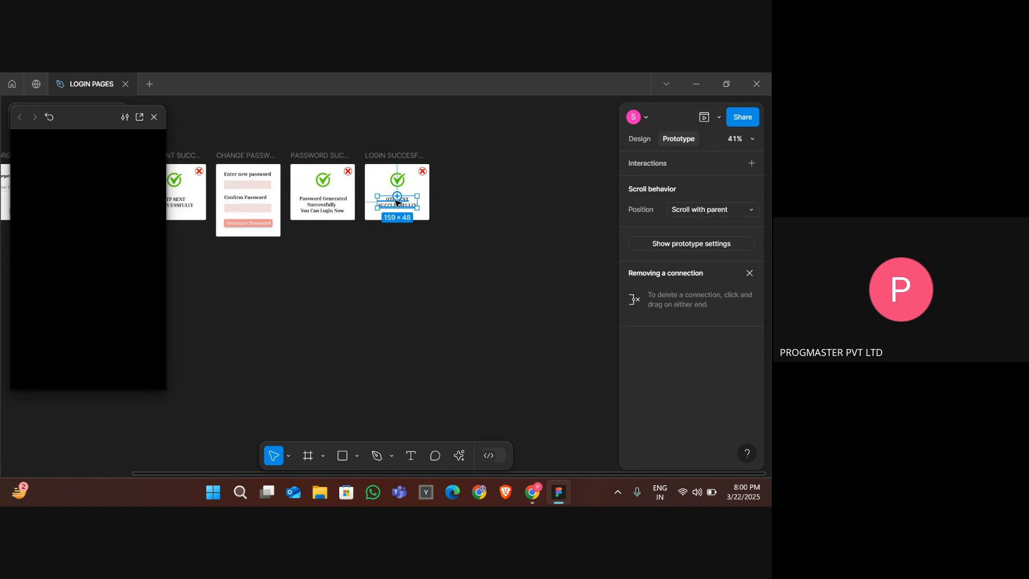
scroll(396, 201, up, 3)
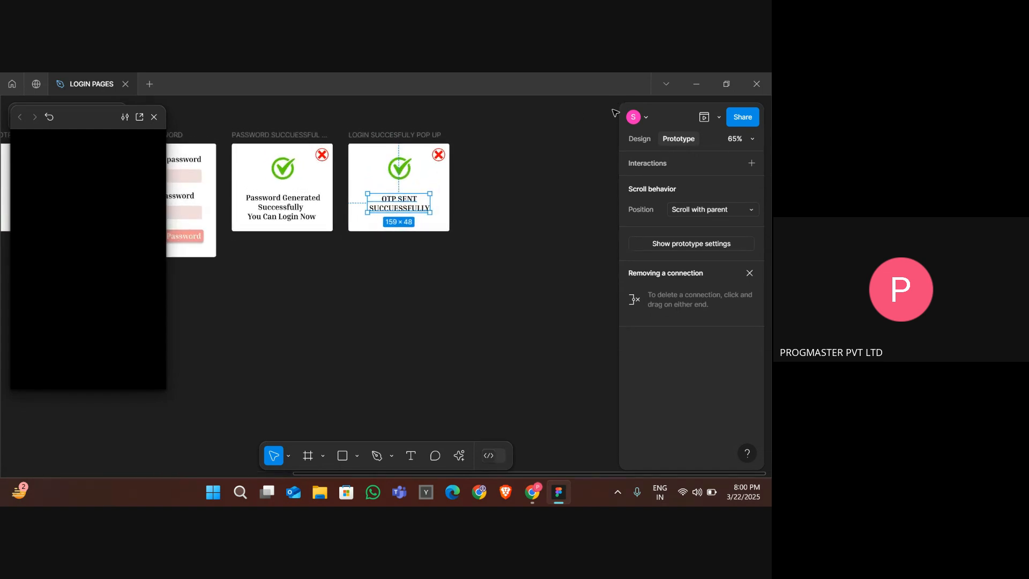
click(650, 140)
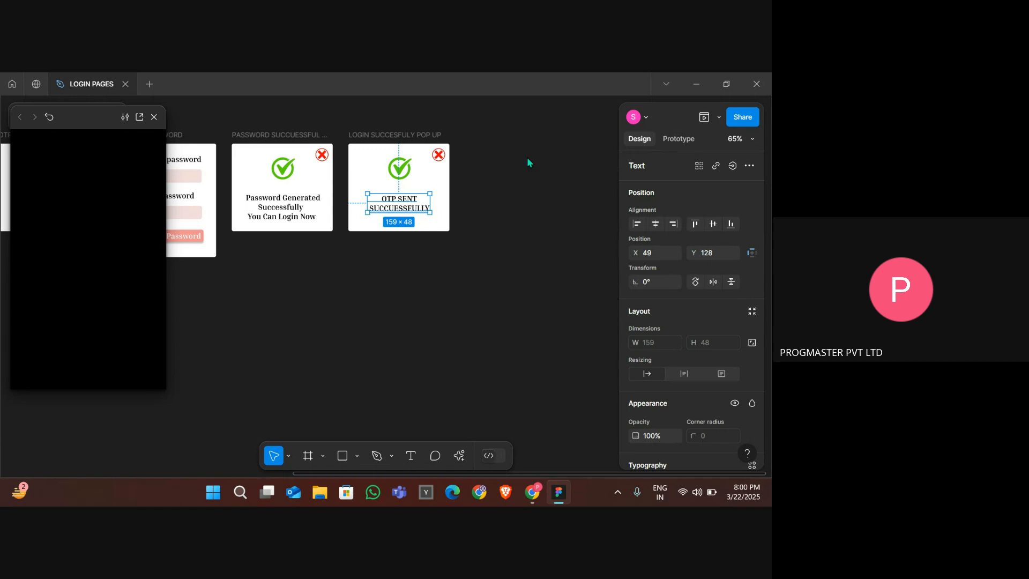
double_click(386, 200)
click(386, 199)
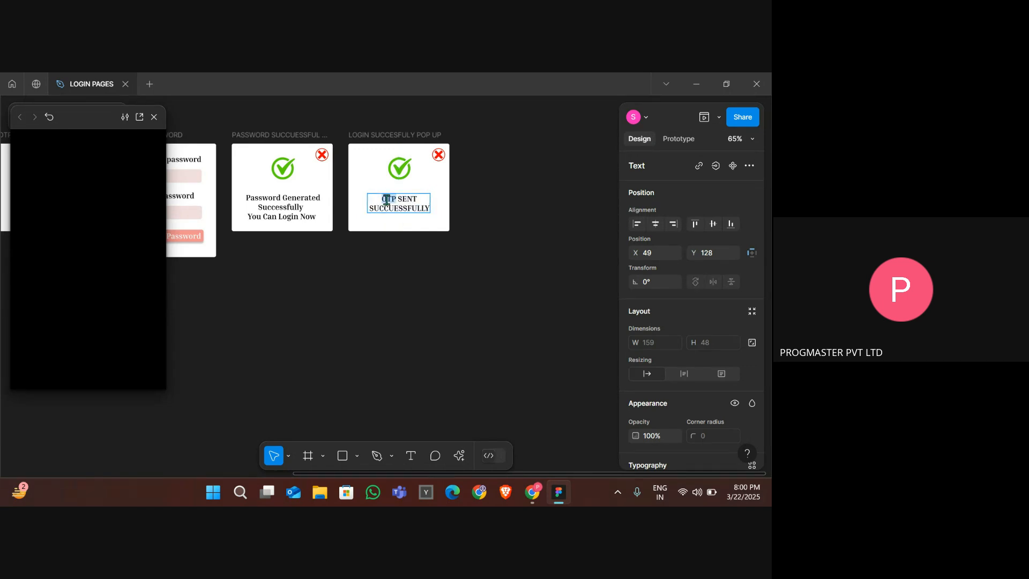
key(Delete)
key(Delete)
key(Delete)
key(Delete)
key(Delete)
key(Delete)
key(Delete)
key(Delete)
key(Delete)
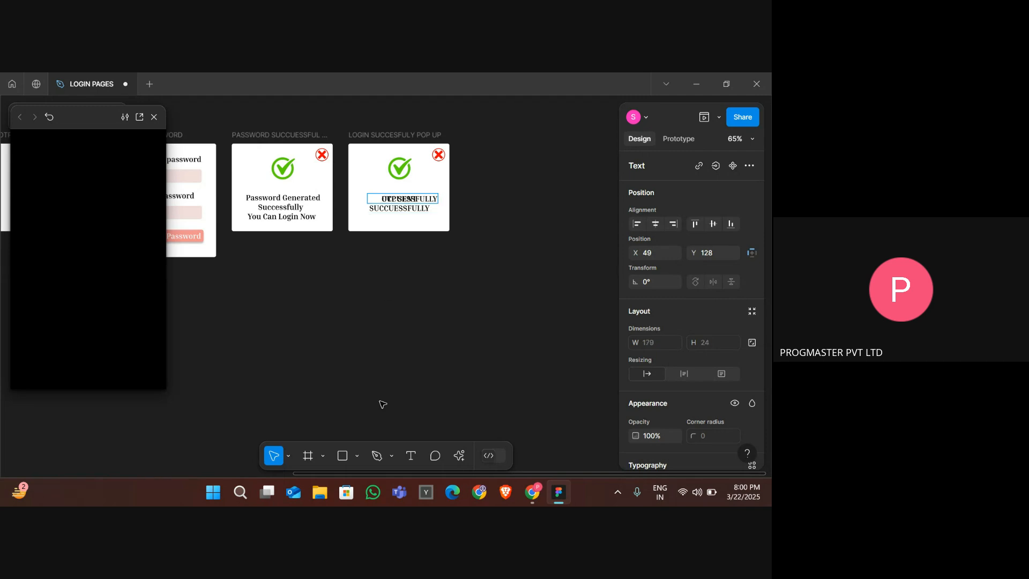
key(ctrl+z)
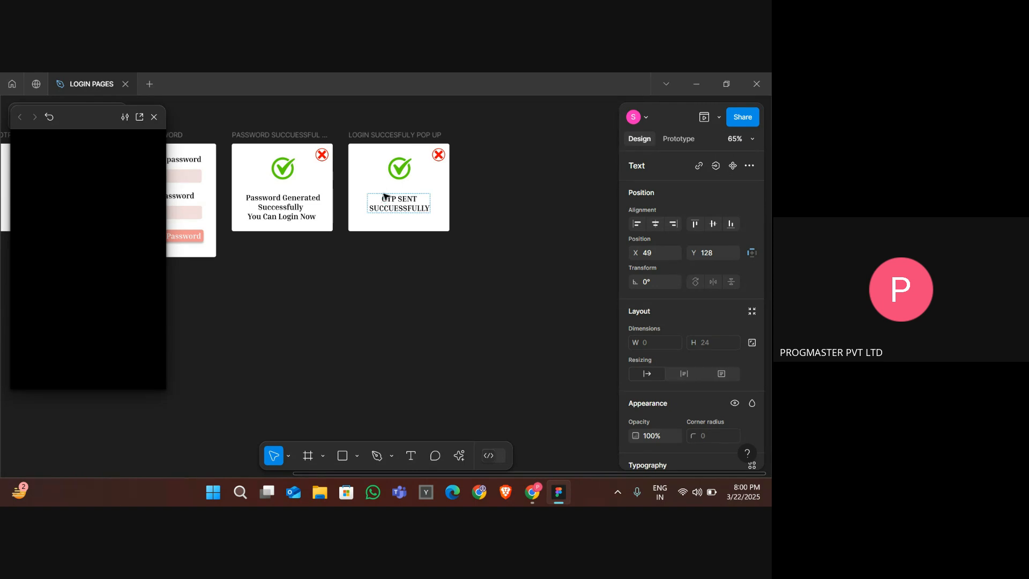
key(Escape)
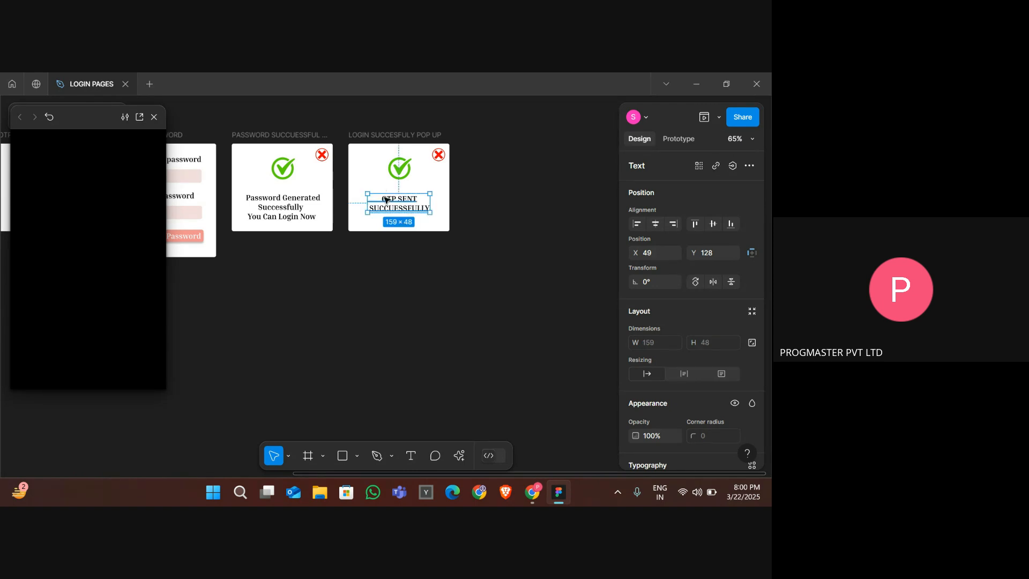
- Change the copied popup's message from 'OTP SENT' to 'Login' so it reads 'Login SUCCESSFULLY'
double_click(386, 198)
click(385, 198)
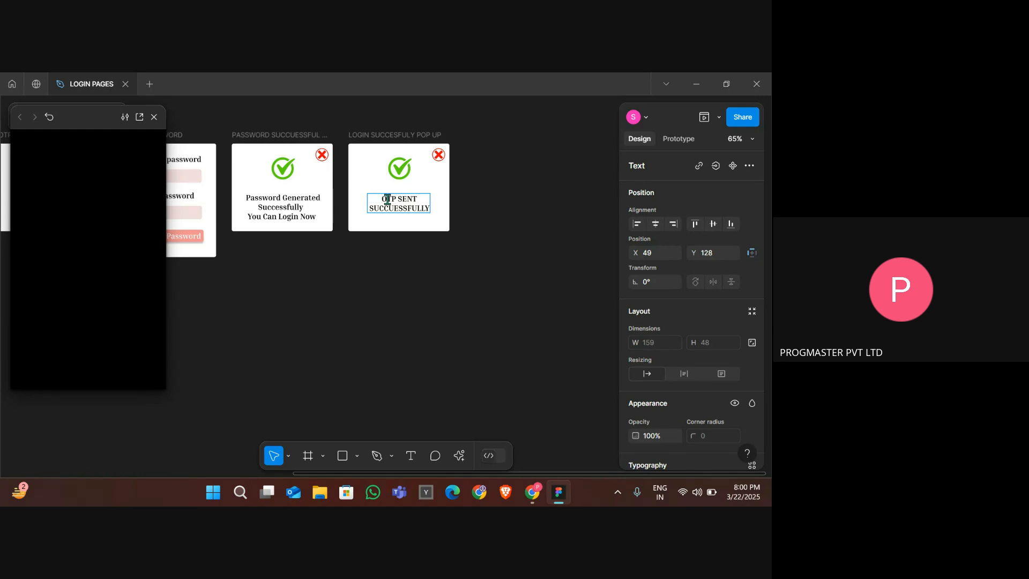
key(ctrl+a)
key(BackSpace)
key(ctrl+z)
key(ctrl+z)
key(ctrl+a)
text(FULL)
key(ctrl+z)
key(ctrl+z)
key(ctrl+z)
key(ctrl+z)
key(ctrl+z)
double_click(417, 201)
key(BackSpace)
key(BackSpace)
key(BackSpace)
text(Logi)
key(Escape)
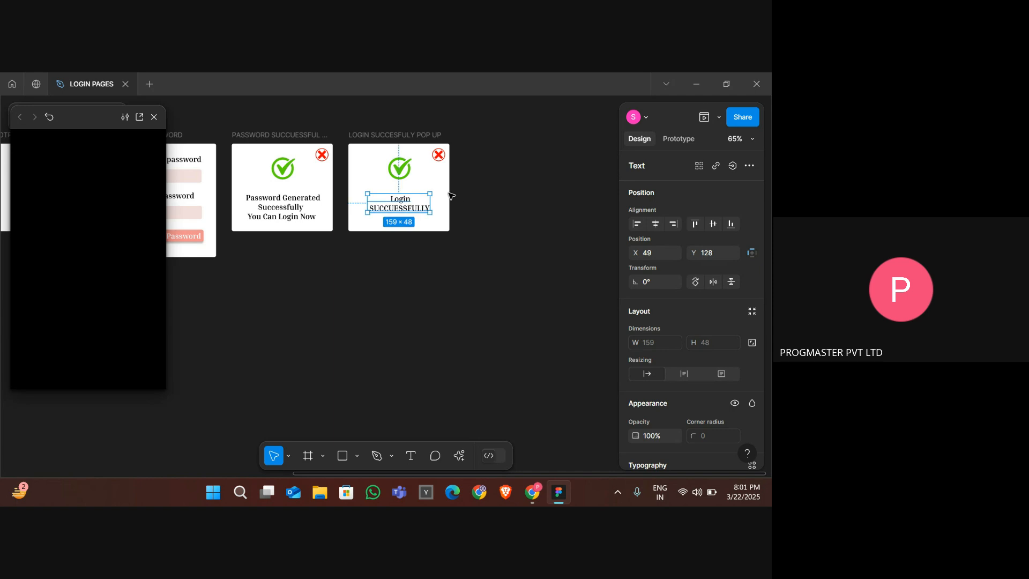
- Link the login page's Login button to open the LOGIN SUCCESFULY POP UP frame as an overlay
click(390, 136)
scroll(390, 138, left, 5)
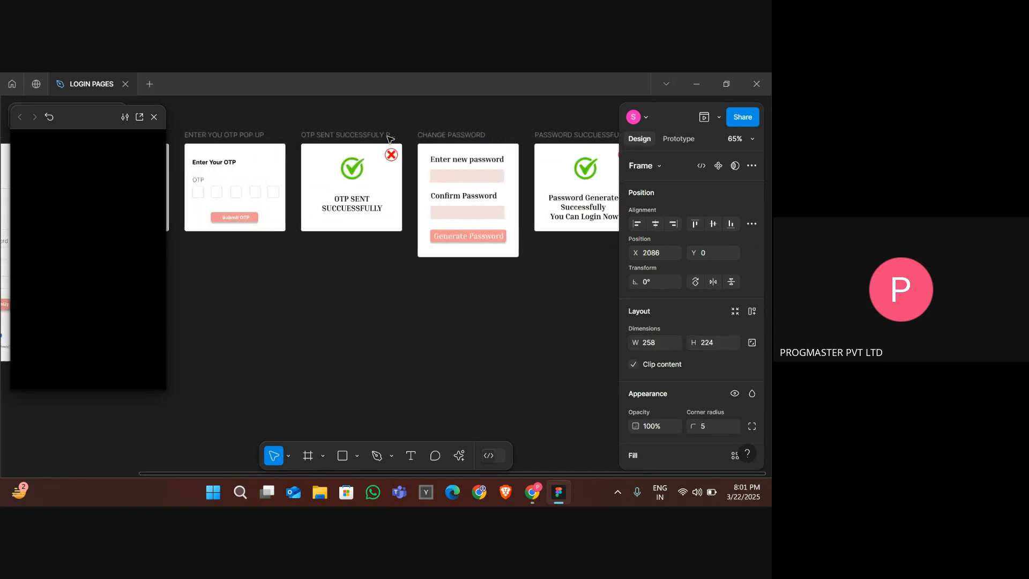
scroll(390, 139, down, 5)
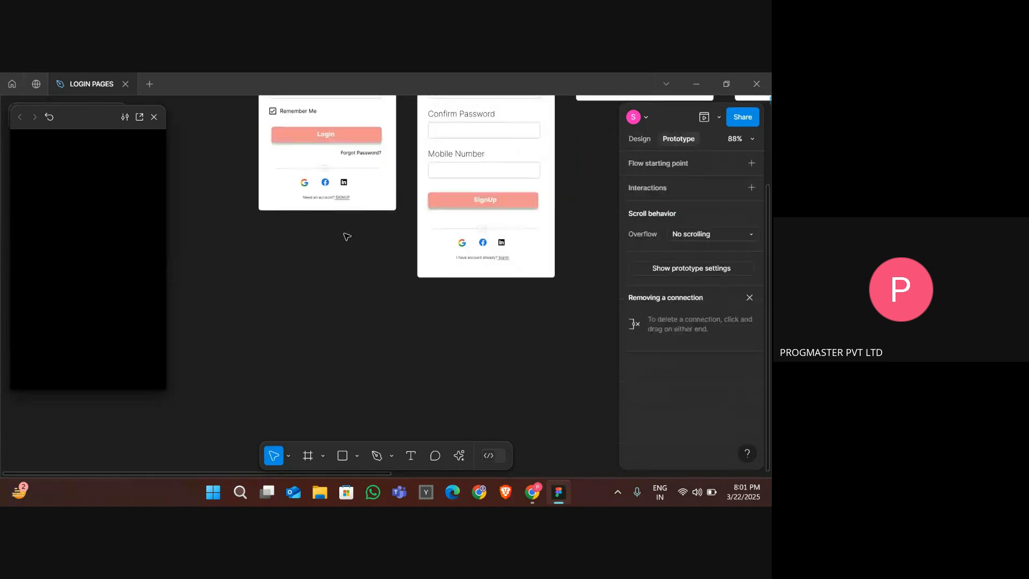
click(365, 259)
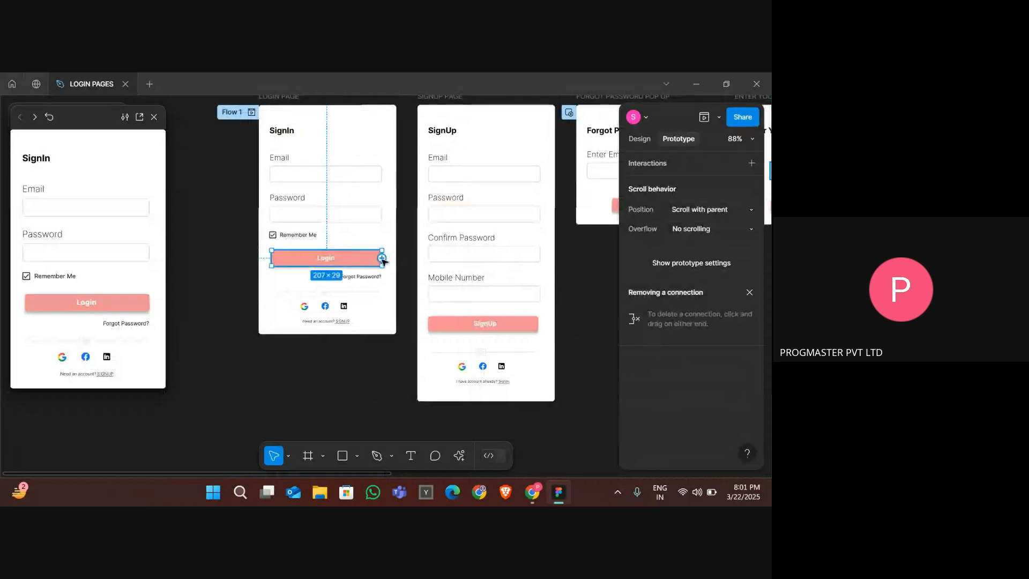
drag(382, 259, 443, 353)
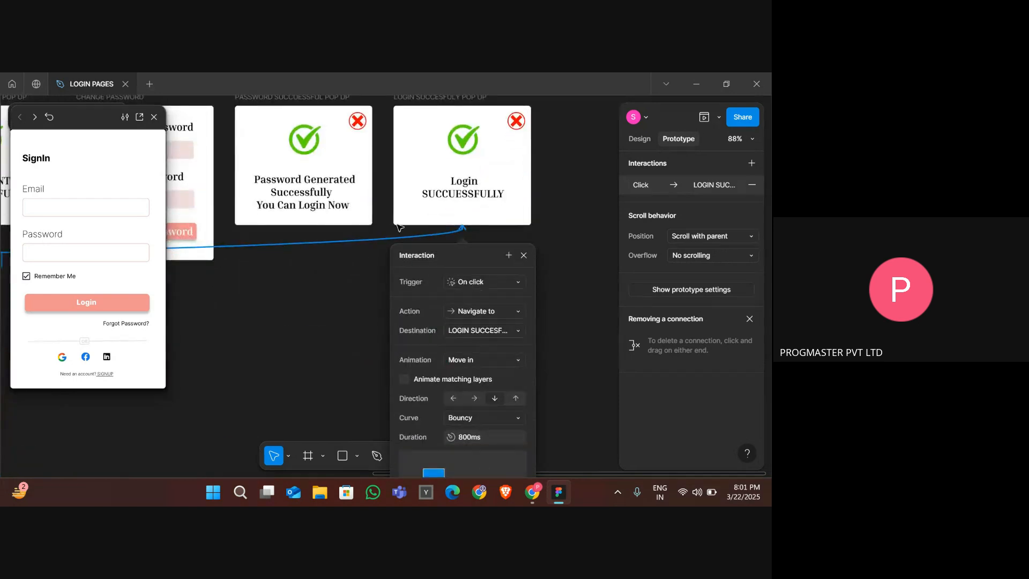
click(472, 310)
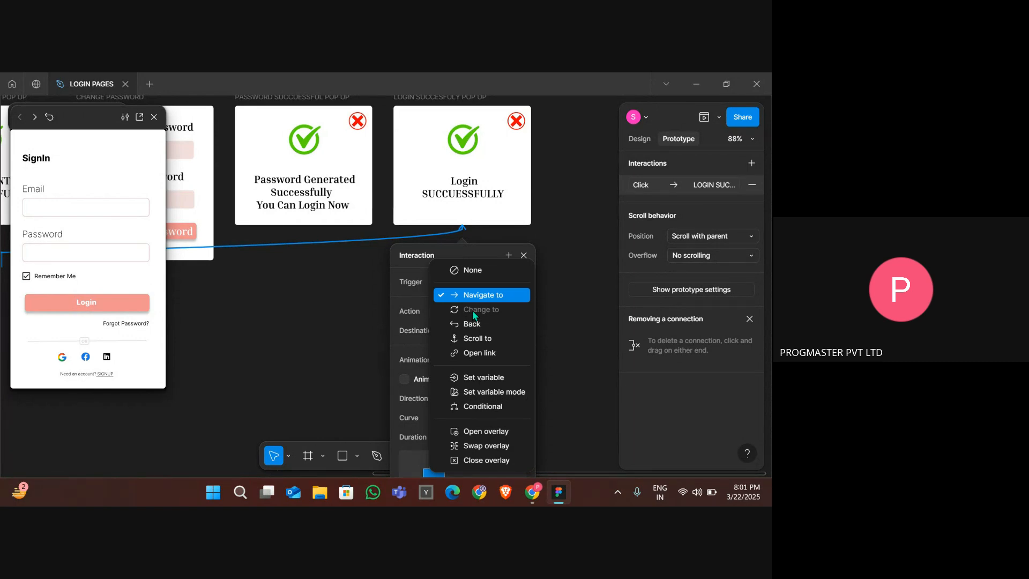
click(483, 431)
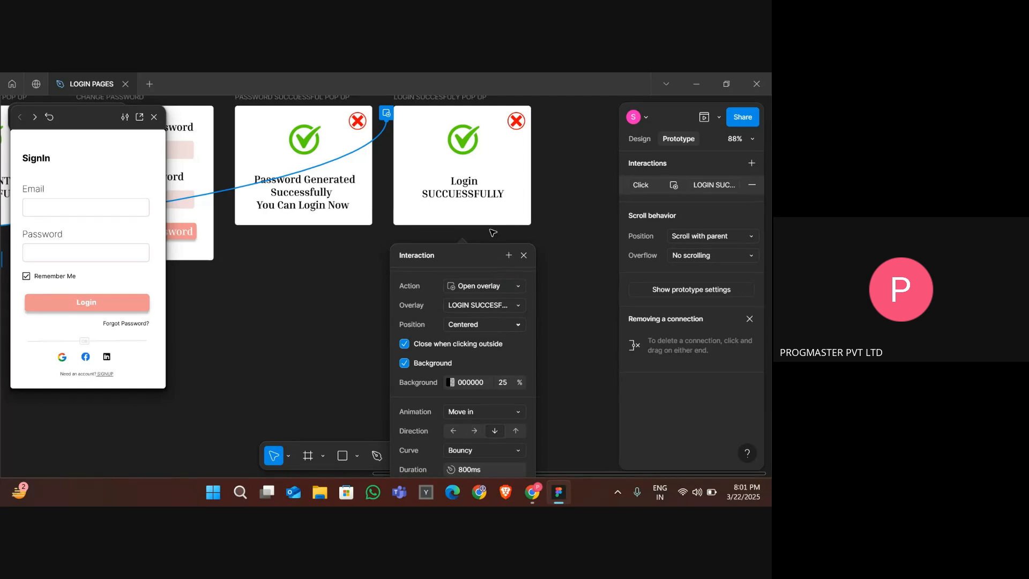
scroll(493, 232, up, 3)
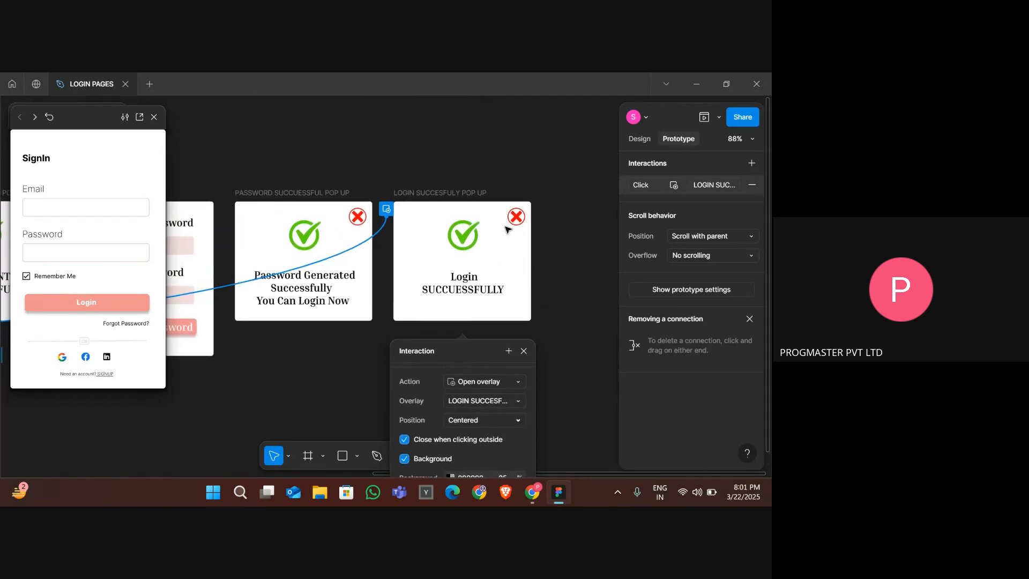
scroll(514, 339, down, 1)
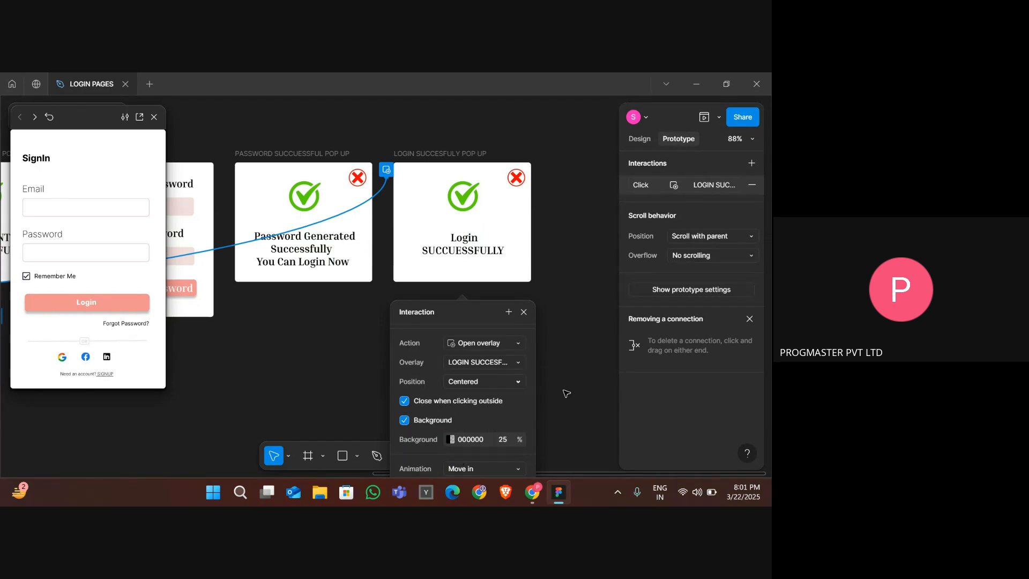
click(557, 360)
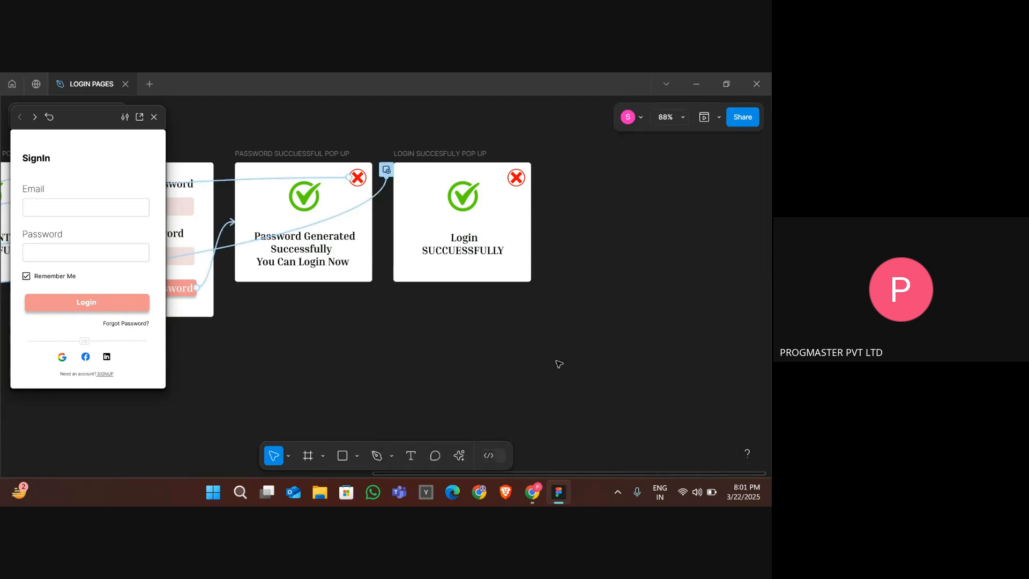
- Inspect the new popup's close icon interaction, then return to the LOGIN PAGE frame
click(513, 177)
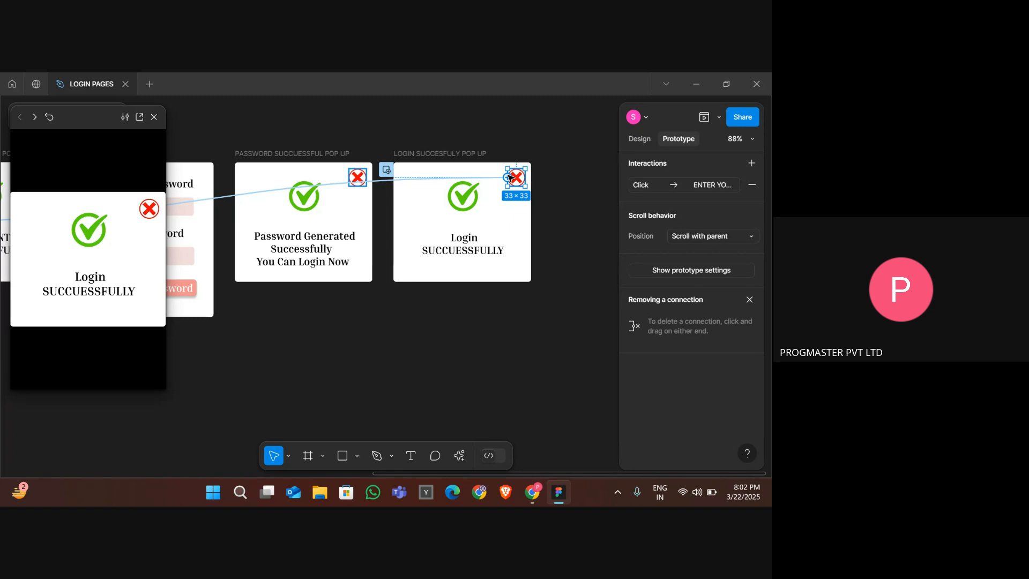
click(309, 309)
scroll(309, 309, left, 18)
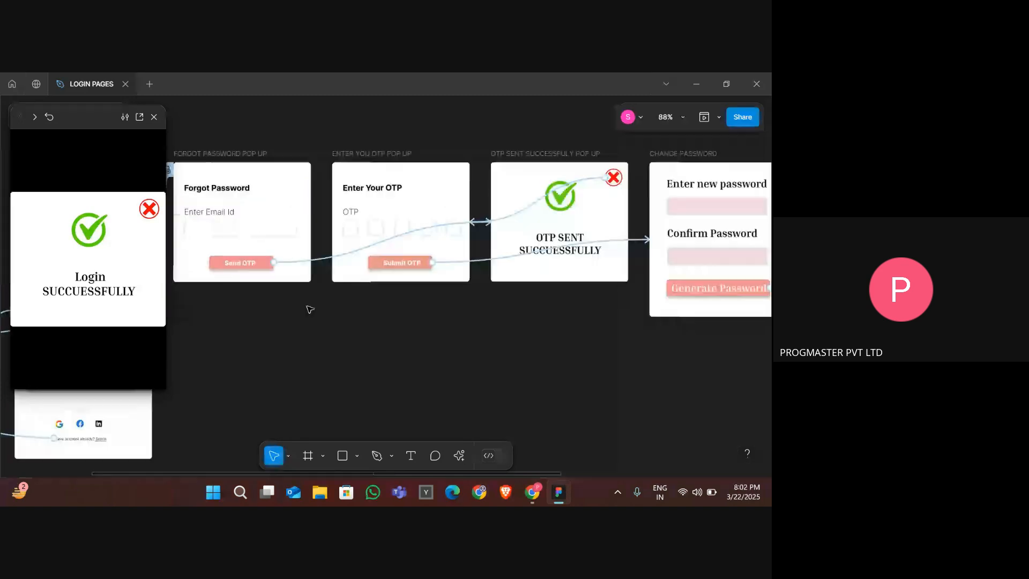
scroll(309, 309, left, 2)
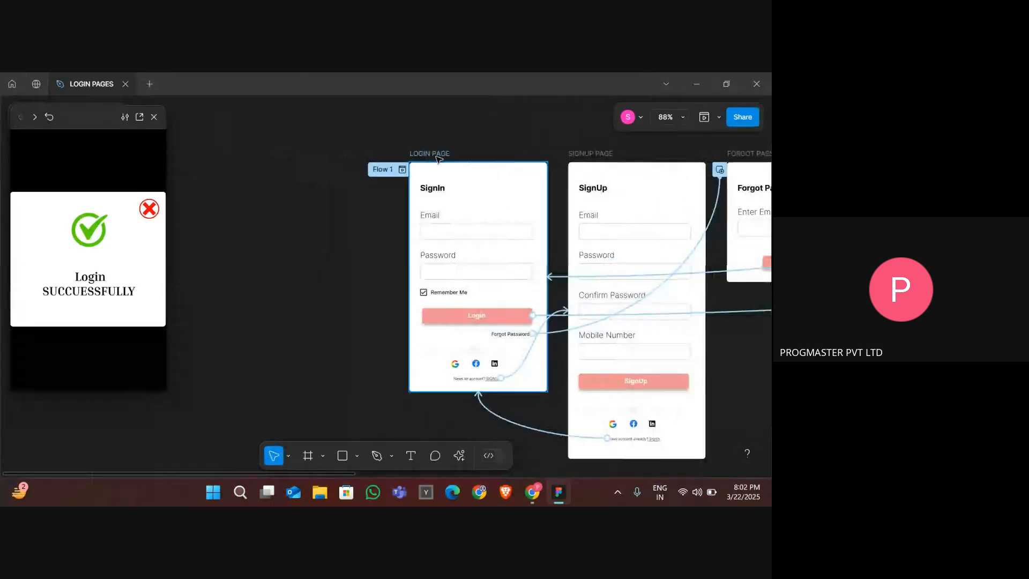
click(435, 154)
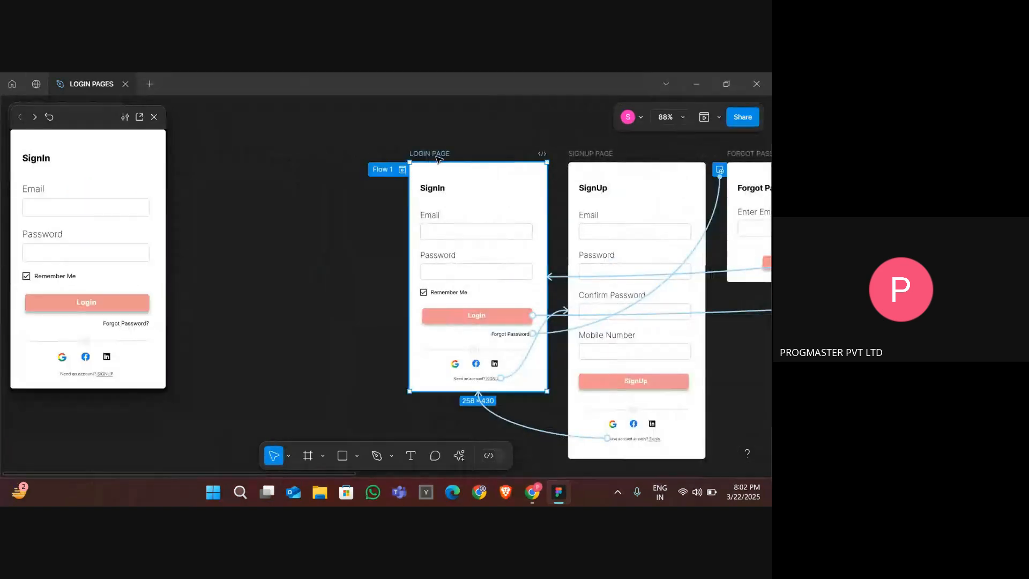
- Test the login popup's close icon, then relink that close icon to navigate to the LOGIN PAGE frame
click(116, 307)
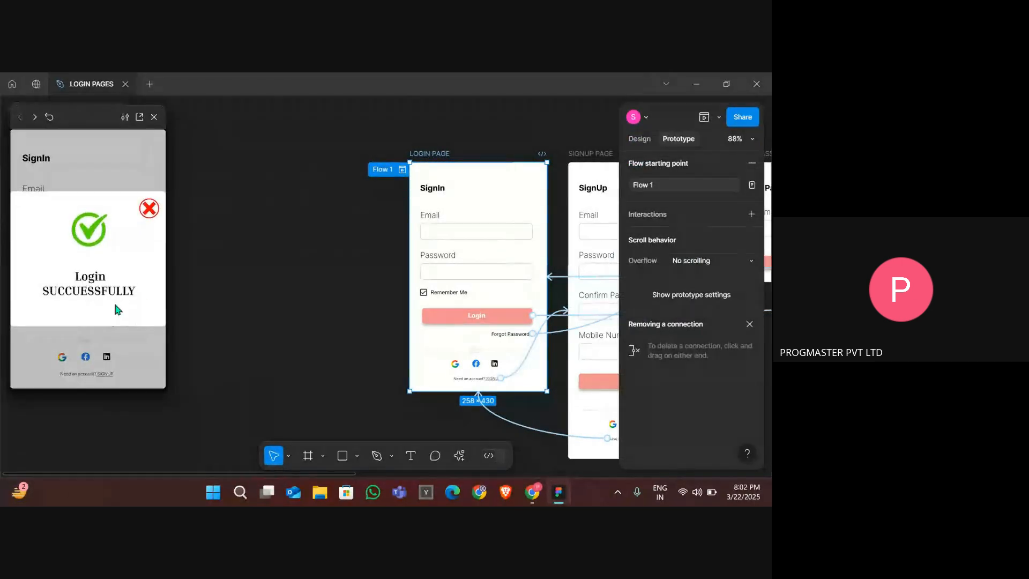
click(149, 208)
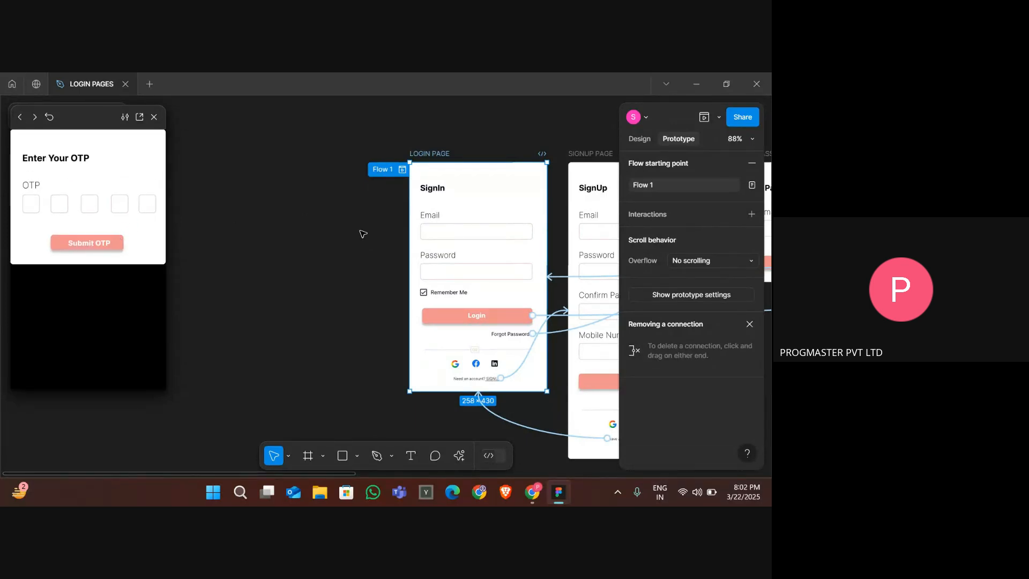
scroll(362, 232, right, 5)
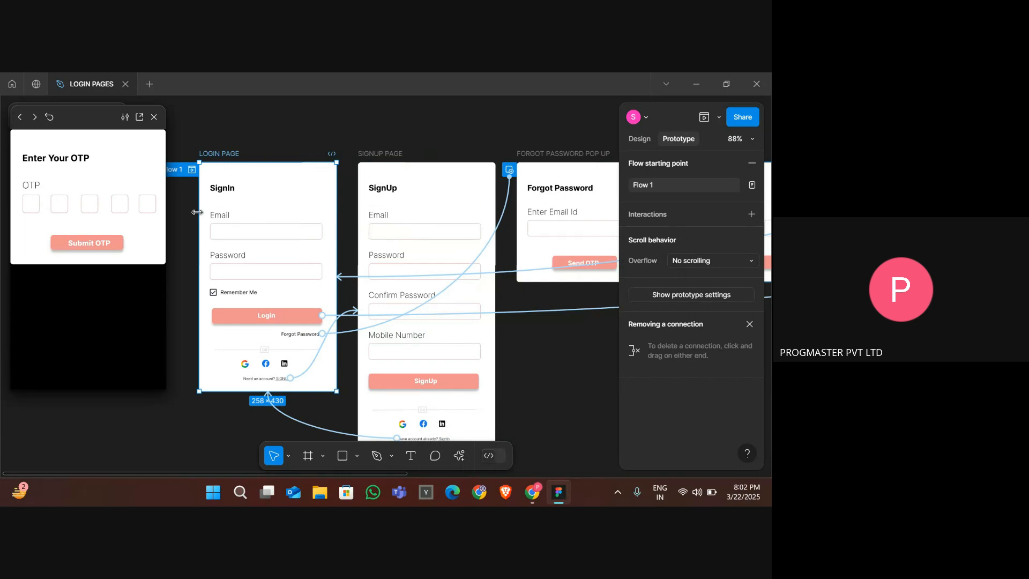
scroll(196, 212, down, 5)
scroll(425, 262, right, 8)
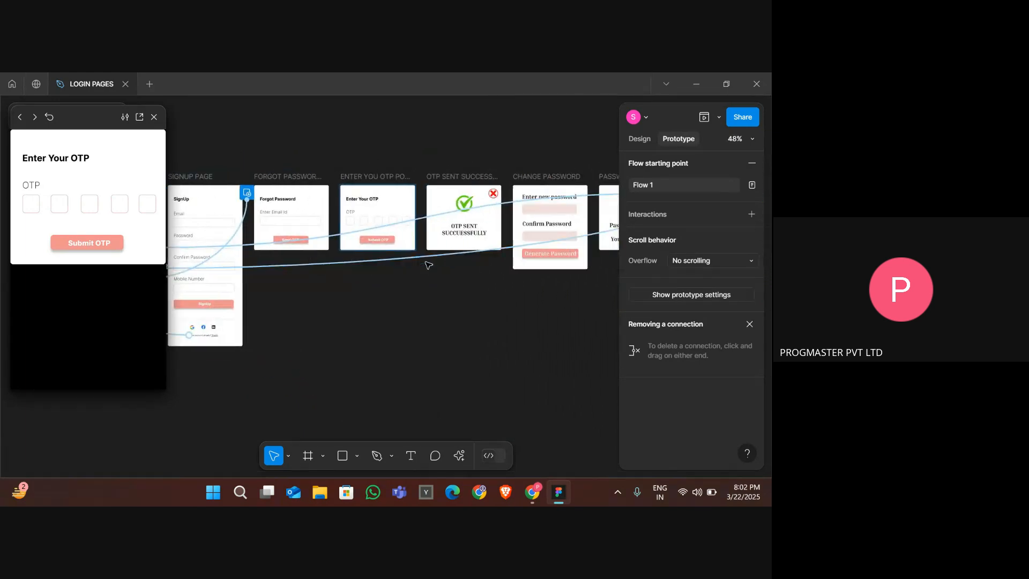
click(579, 193)
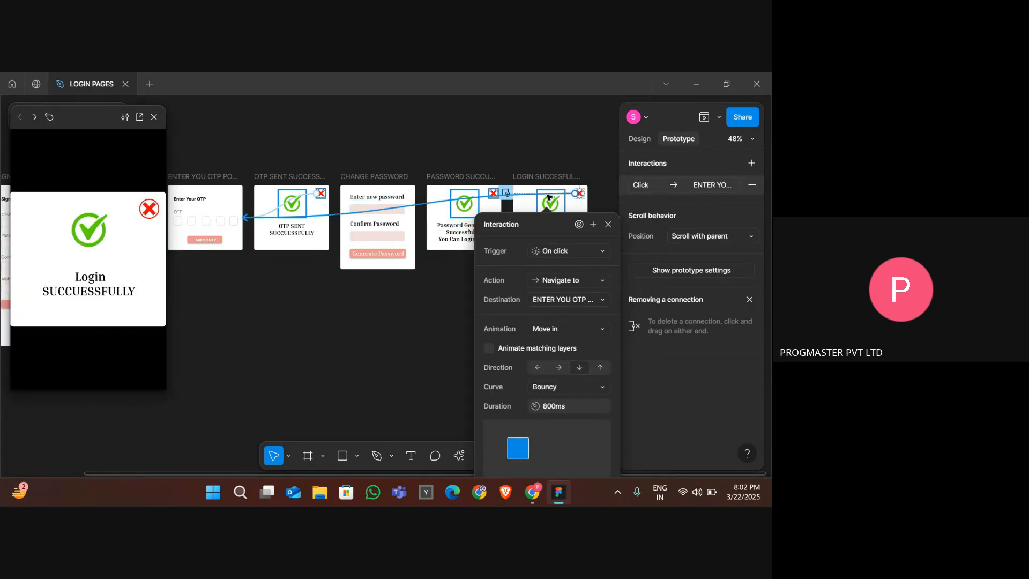
key(Delete)
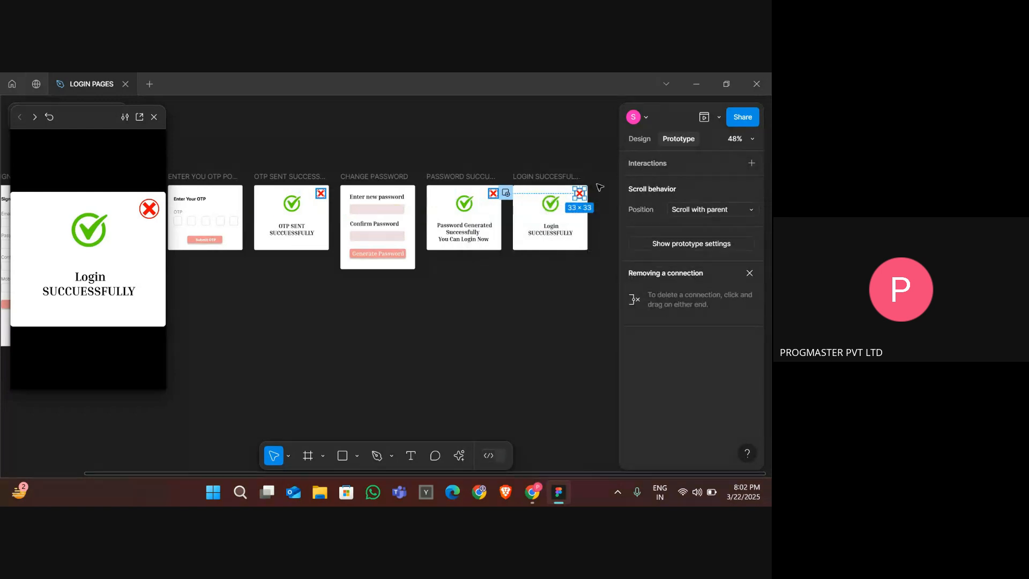
drag(585, 193, 180, 392)
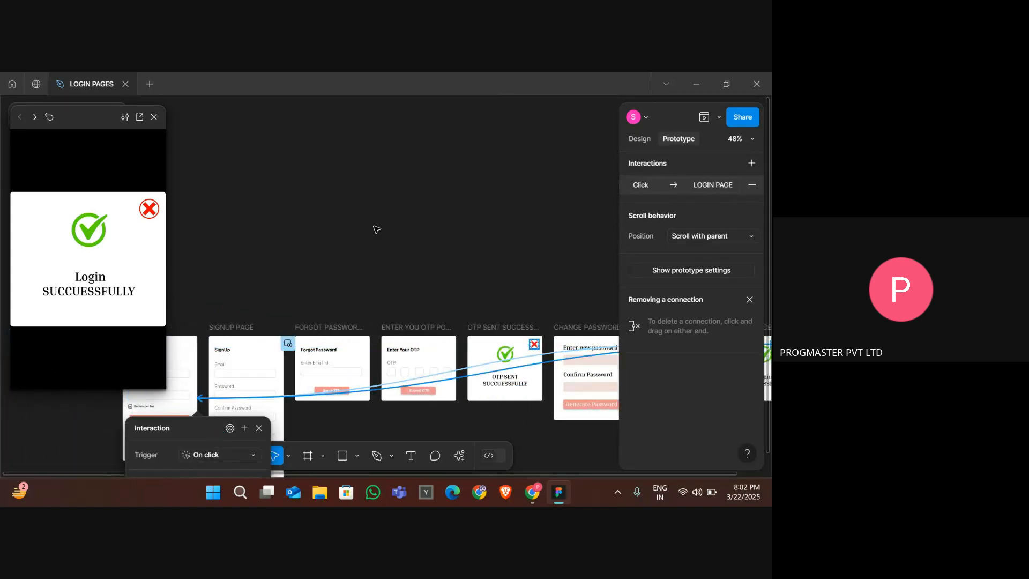
click(377, 229)
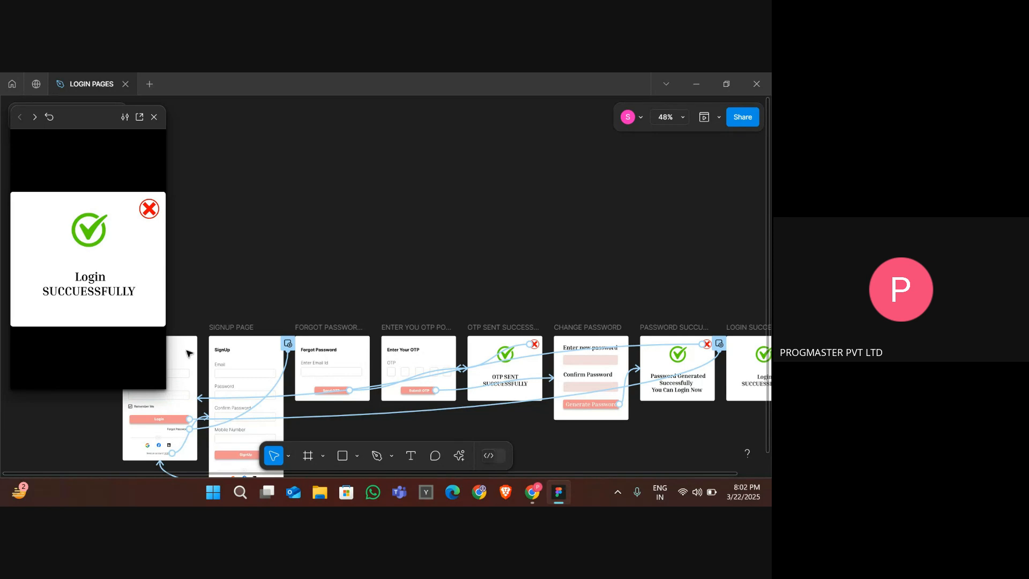
- Run through the login and forgot-password flows in the prototype preview, starting from the LOGIN PAGE frame
scroll(316, 344, left, 1)
scroll(316, 345, left, 1)
click(209, 346)
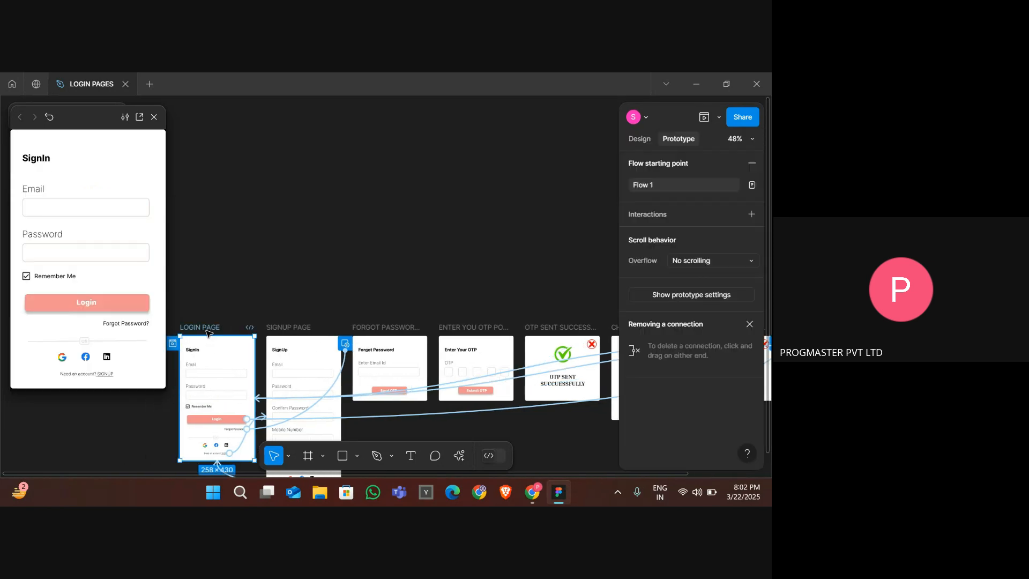
click(80, 309)
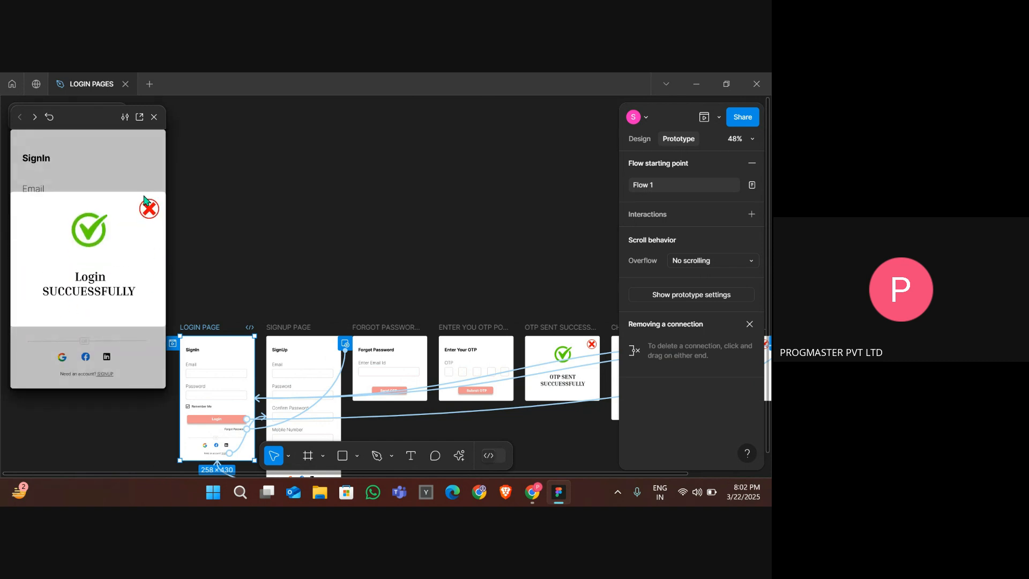
click(149, 209)
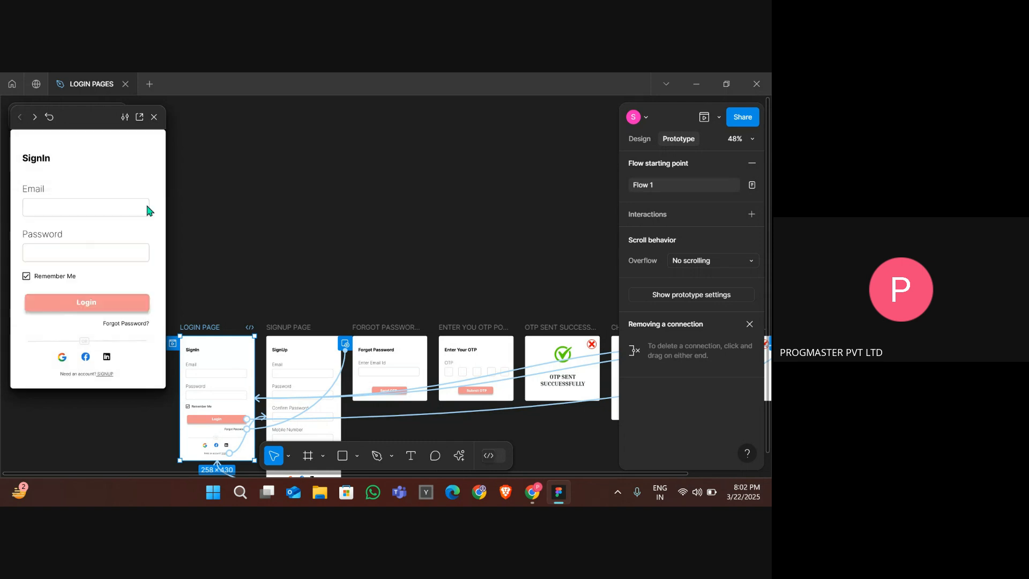
click(138, 323)
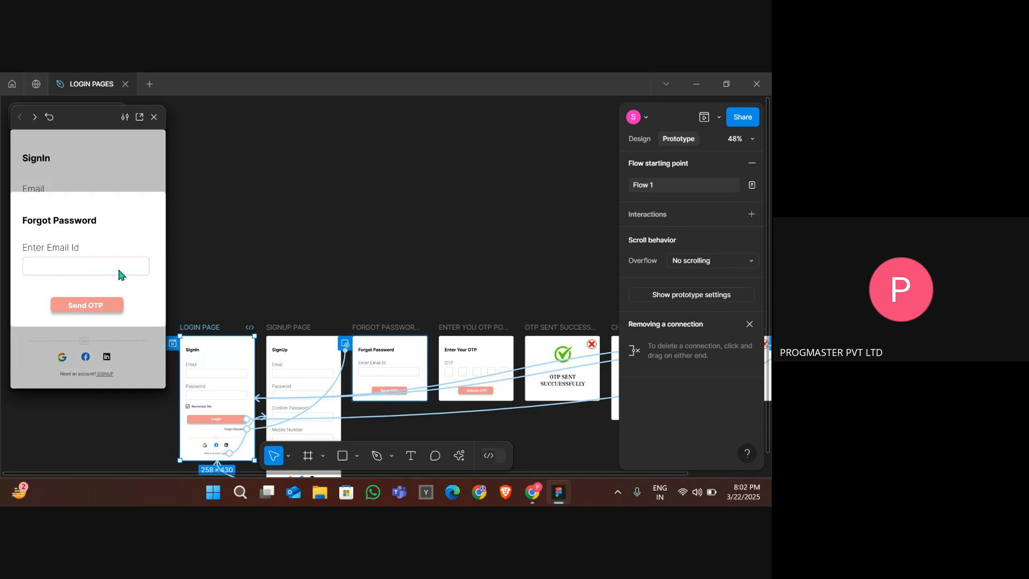
click(78, 307)
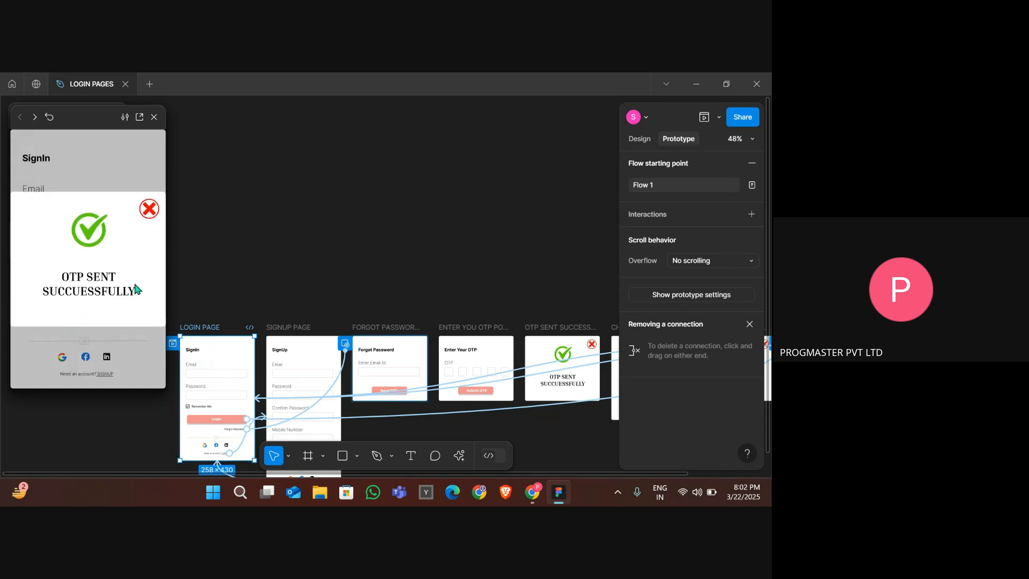
click(148, 211)
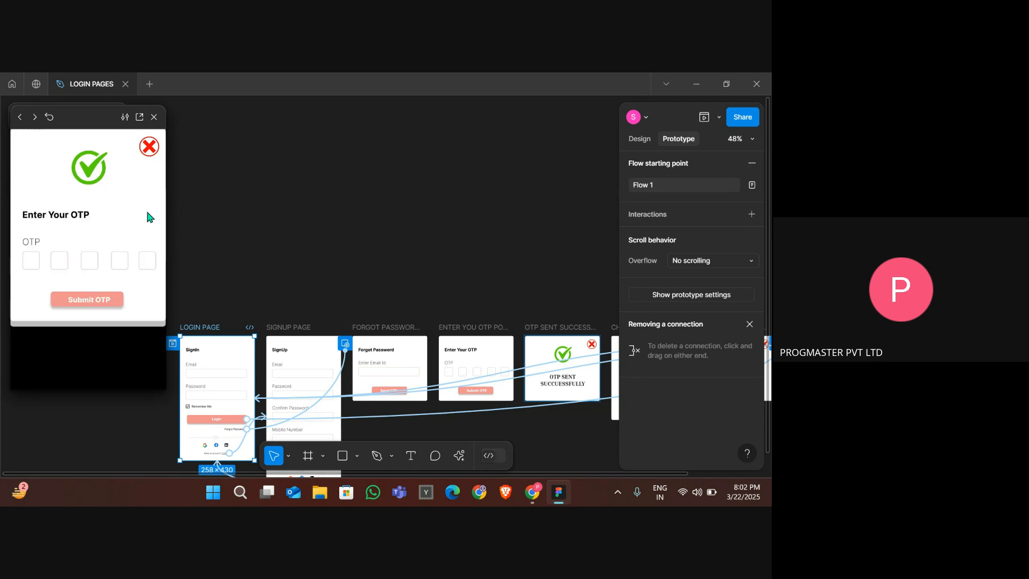
click(92, 305)
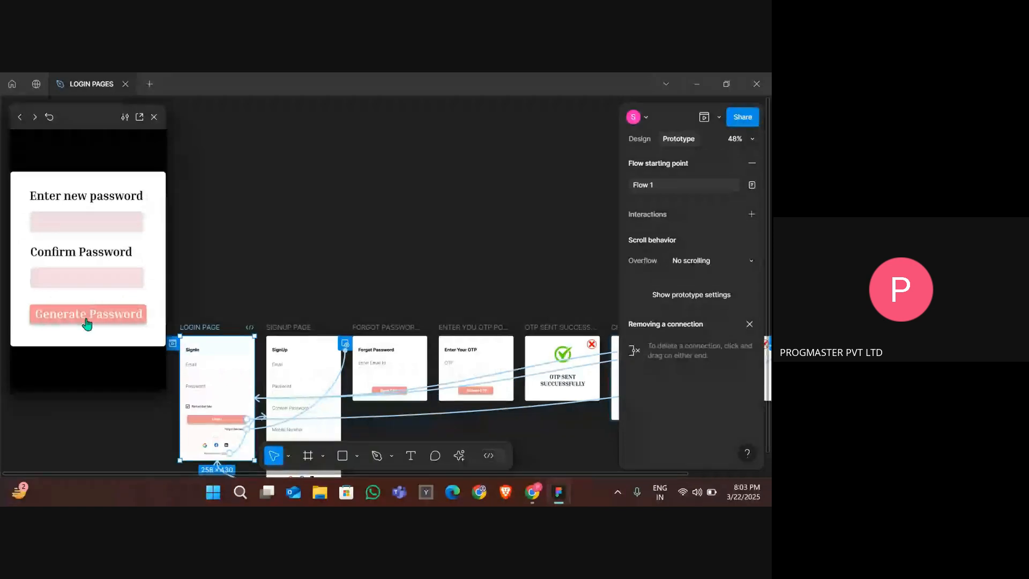
click(87, 321)
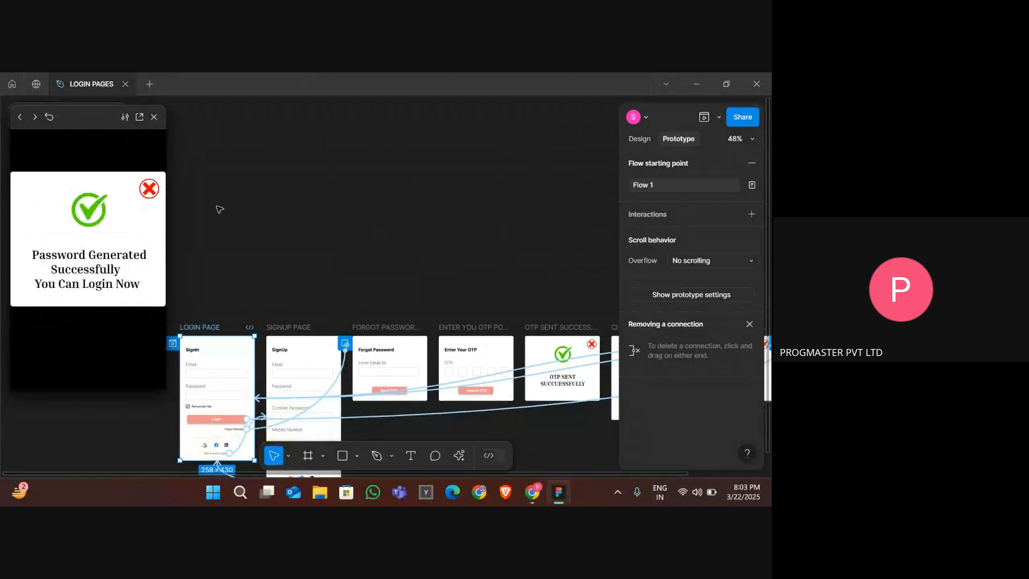
click(150, 189)
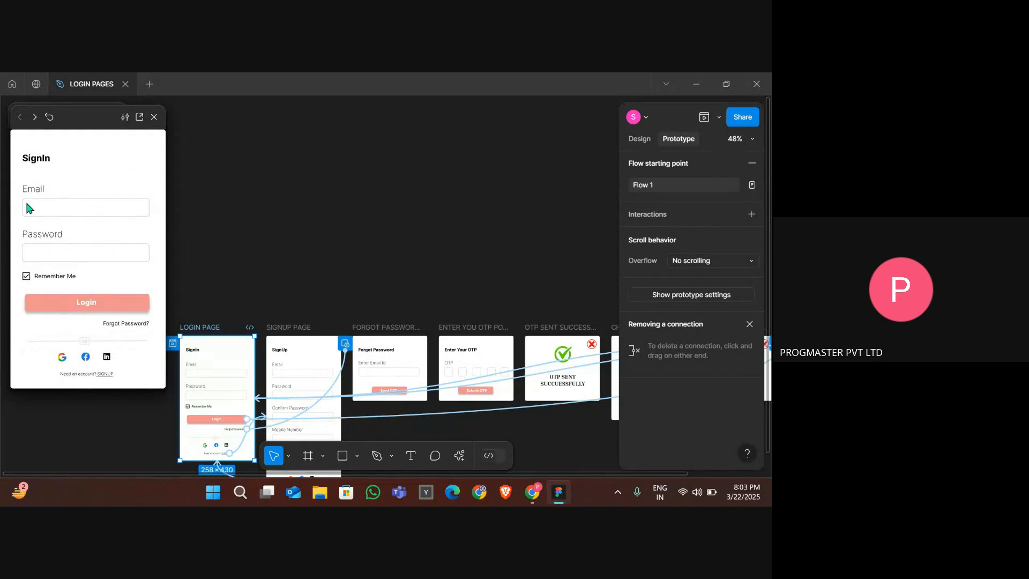
click(66, 306)
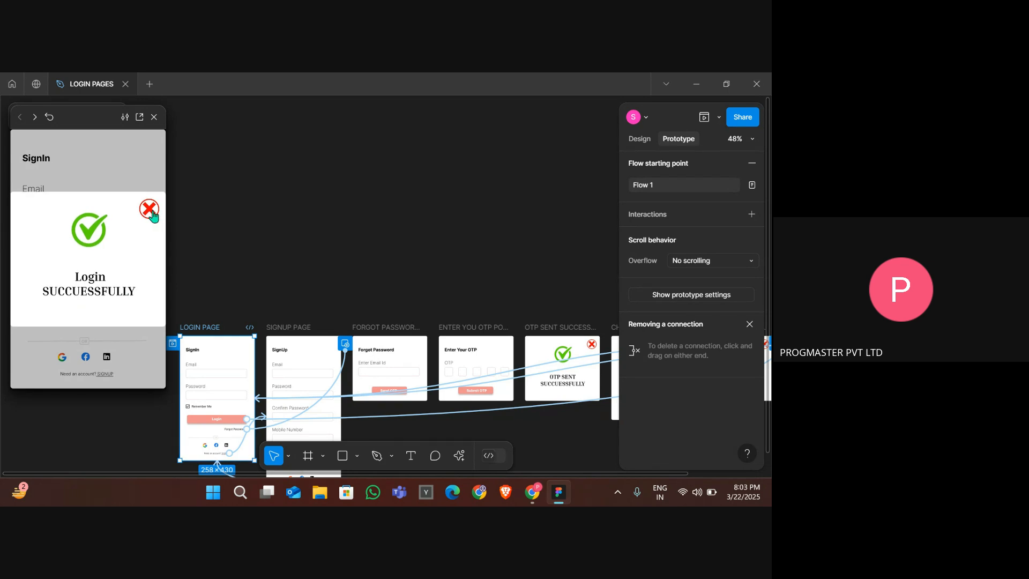
click(152, 216)
key(alt+Tab)
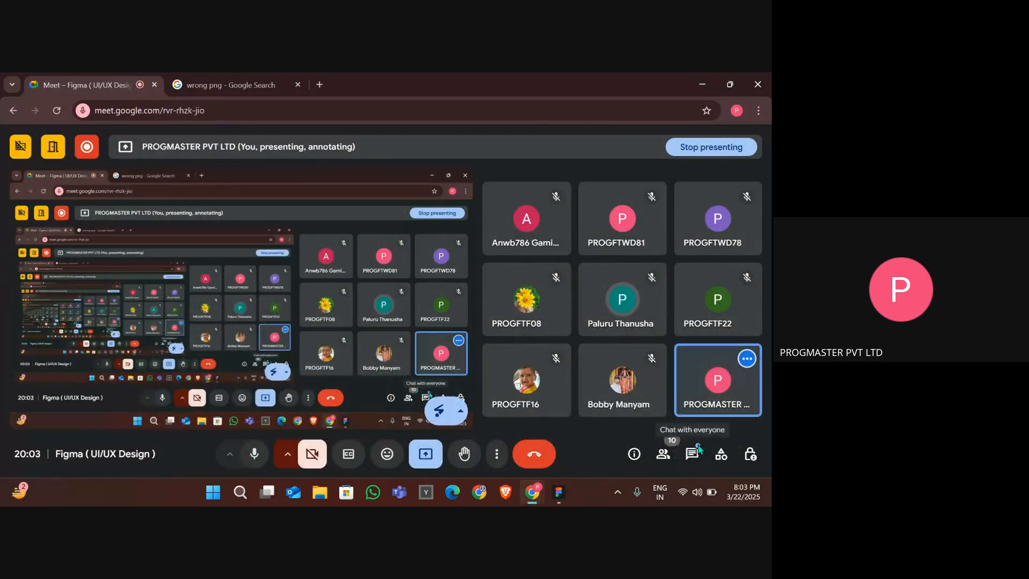
click(697, 453)
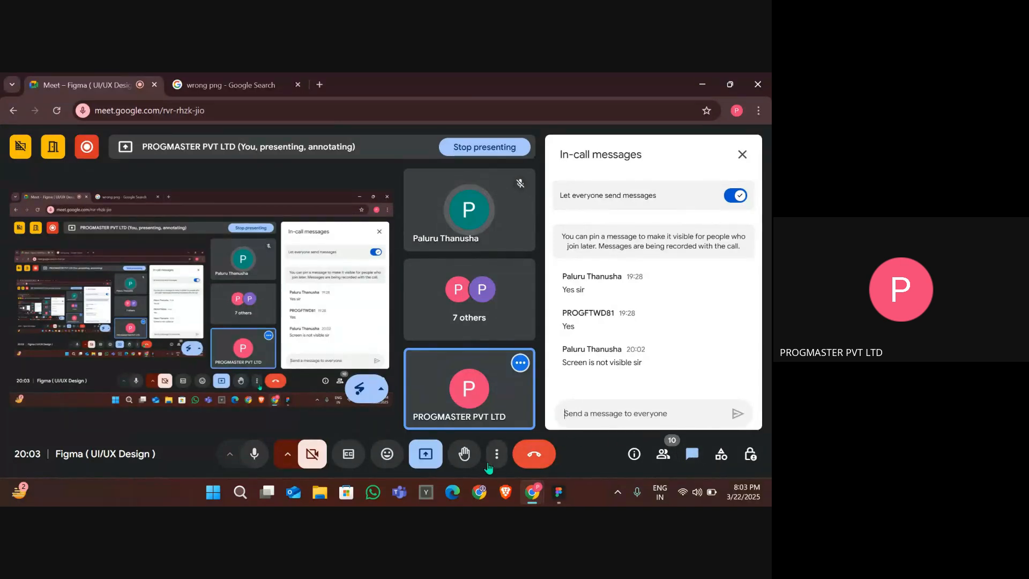
click(423, 455)
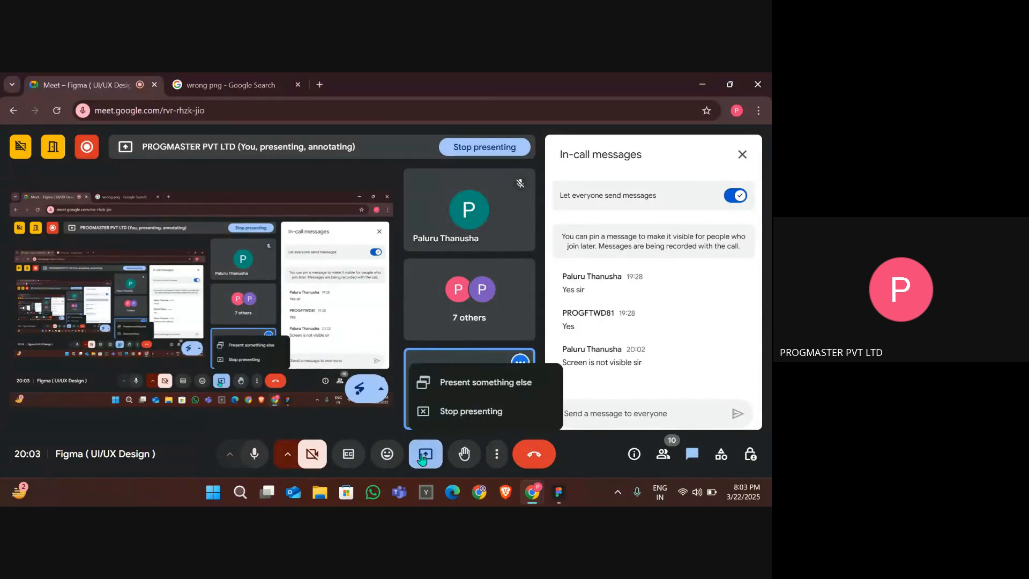
click(423, 456)
key(alt+Tab)
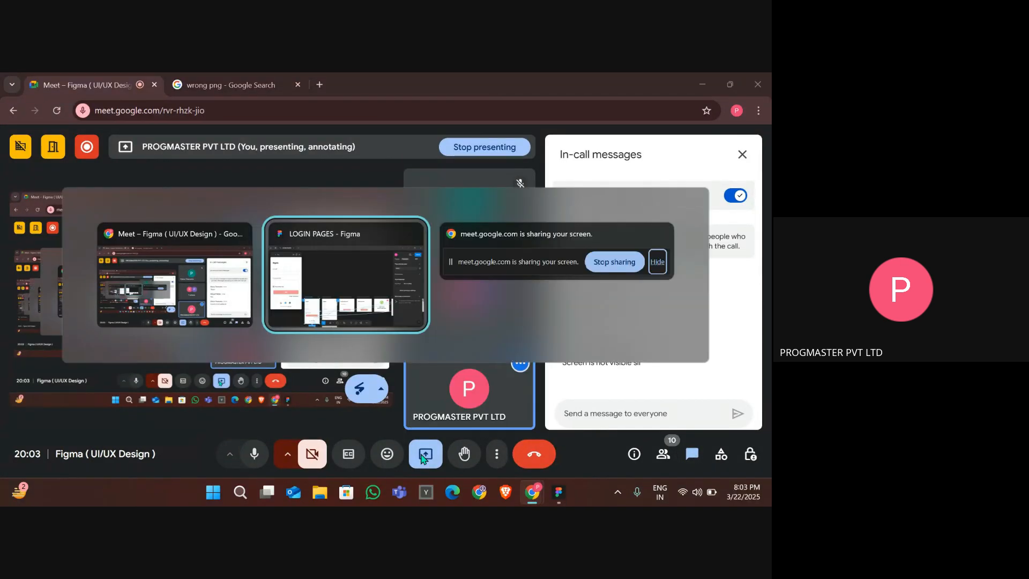
key(alt+Tab)
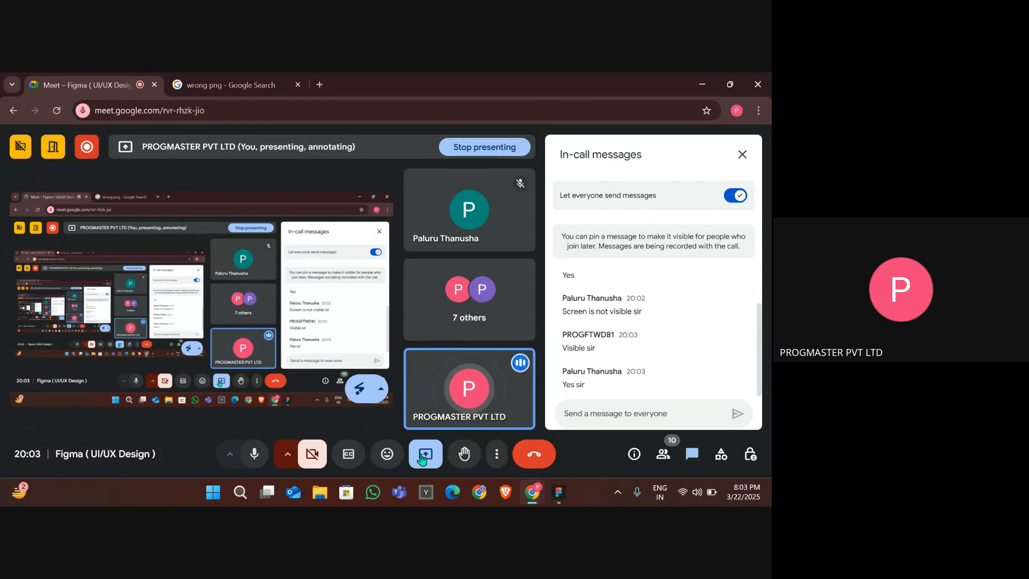
key(alt+Tab)
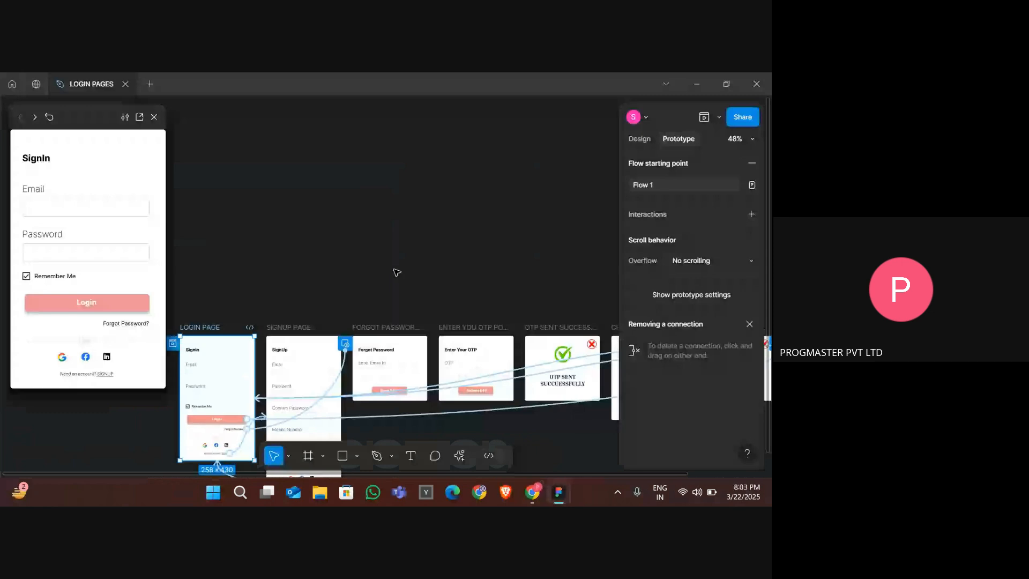
- Select each frame in turn to check it in the prototype preview
click(396, 270)
scroll(496, 171, down, 3)
scroll(496, 172, down, 1)
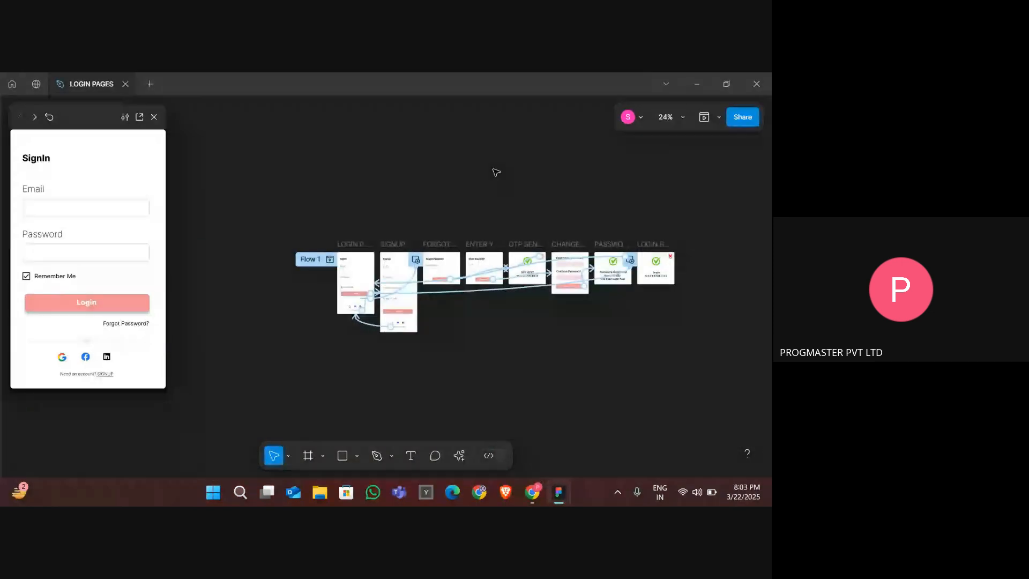
scroll(507, 172, up, 5)
scroll(508, 172, right, 3)
scroll(509, 172, down, 3)
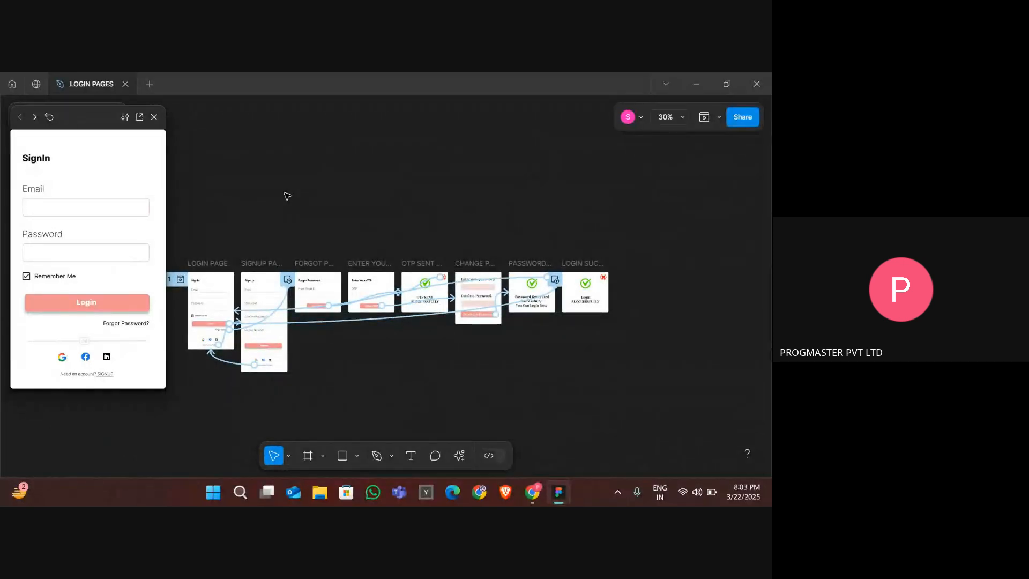
click(257, 266)
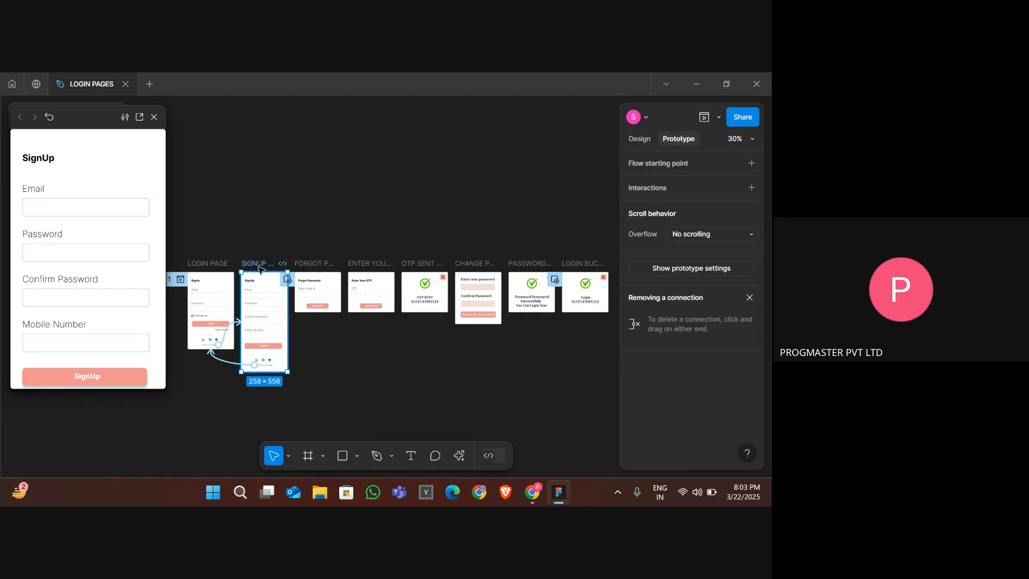
click(320, 264)
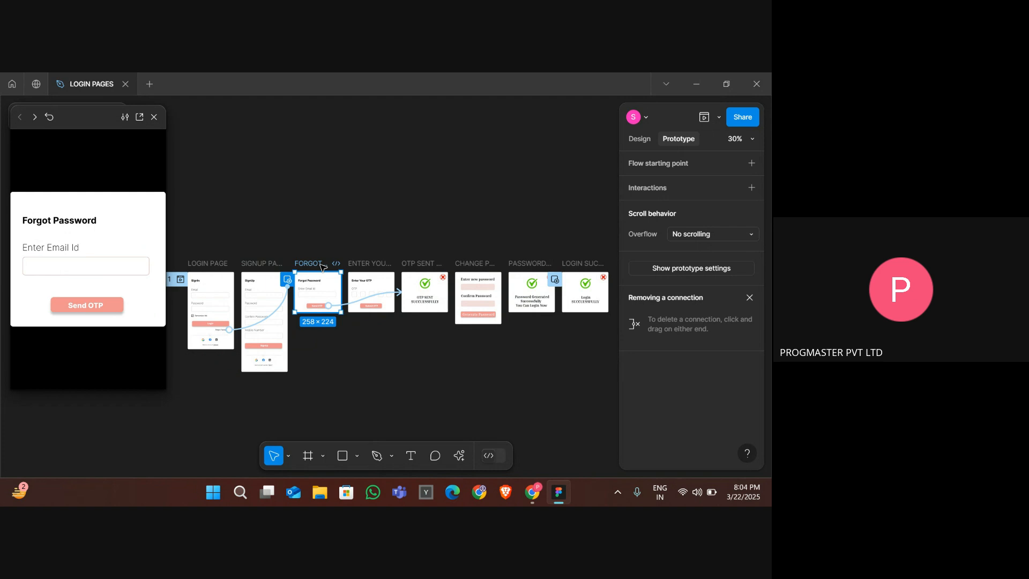
click(358, 265)
click(411, 266)
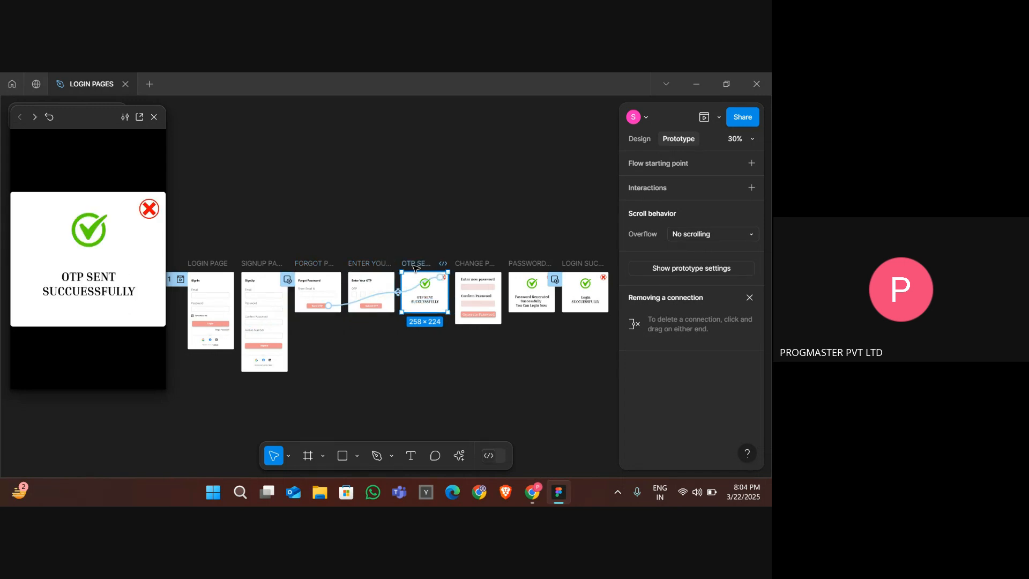
click(466, 265)
click(523, 264)
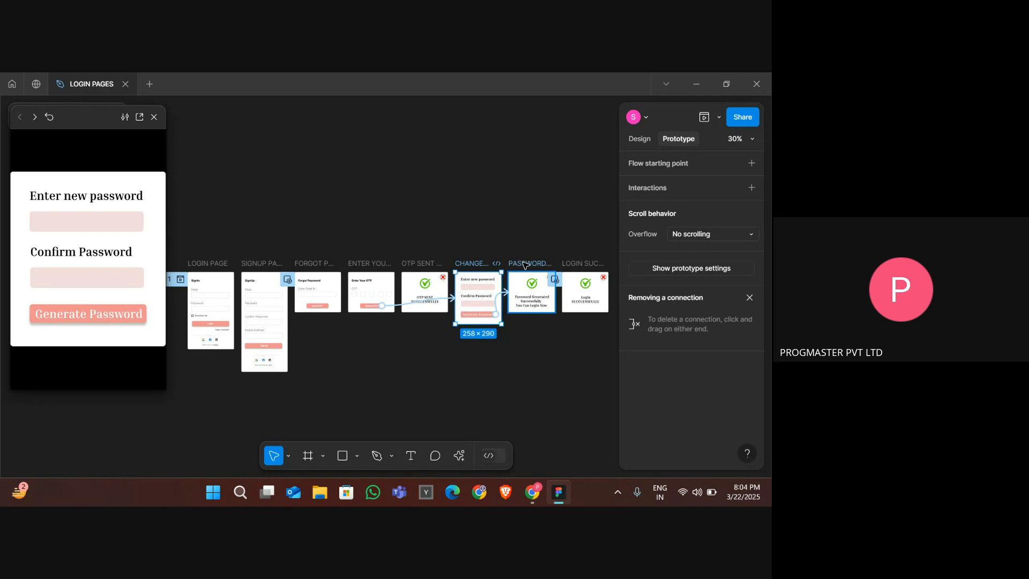
click(572, 265)
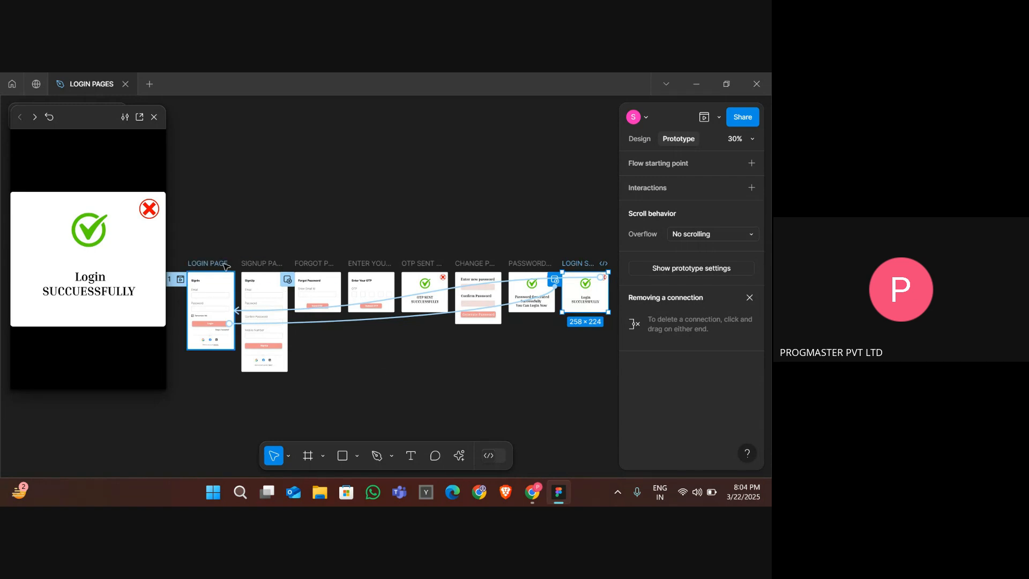
click(225, 264)
- Check the SIGNUP PAGE and FORGOT PASSWORD POP UP frames in the prototype preview
scroll(292, 245, up, 5)
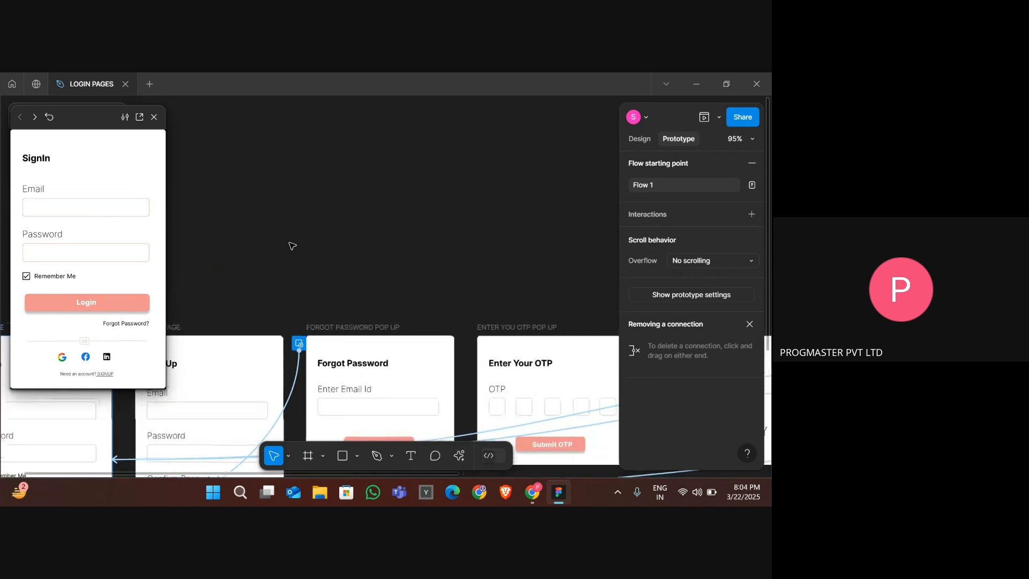
scroll(292, 246, down, 5)
scroll(292, 245, left, 3)
scroll(292, 245, up, 3)
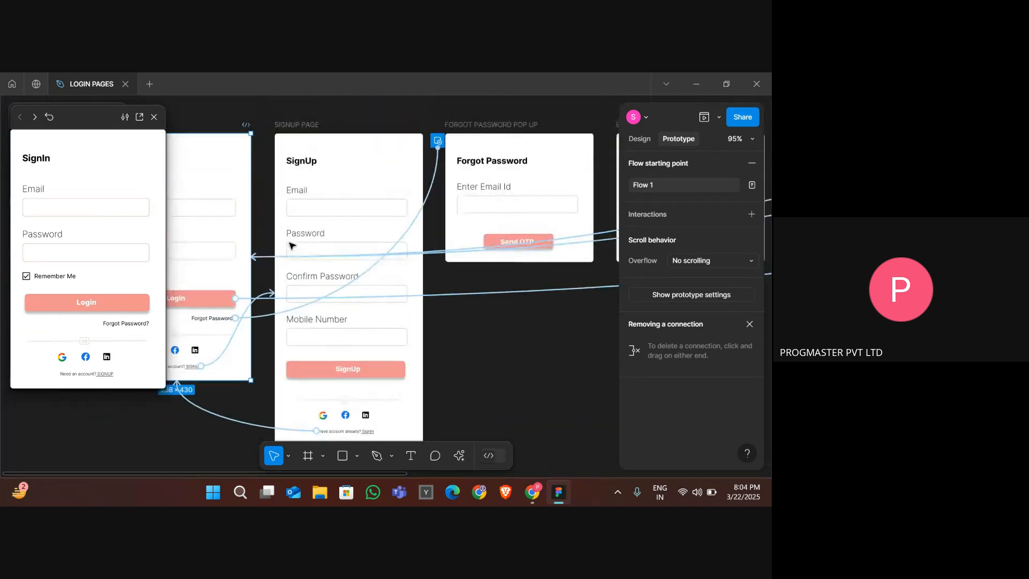
scroll(292, 245, down, 2)
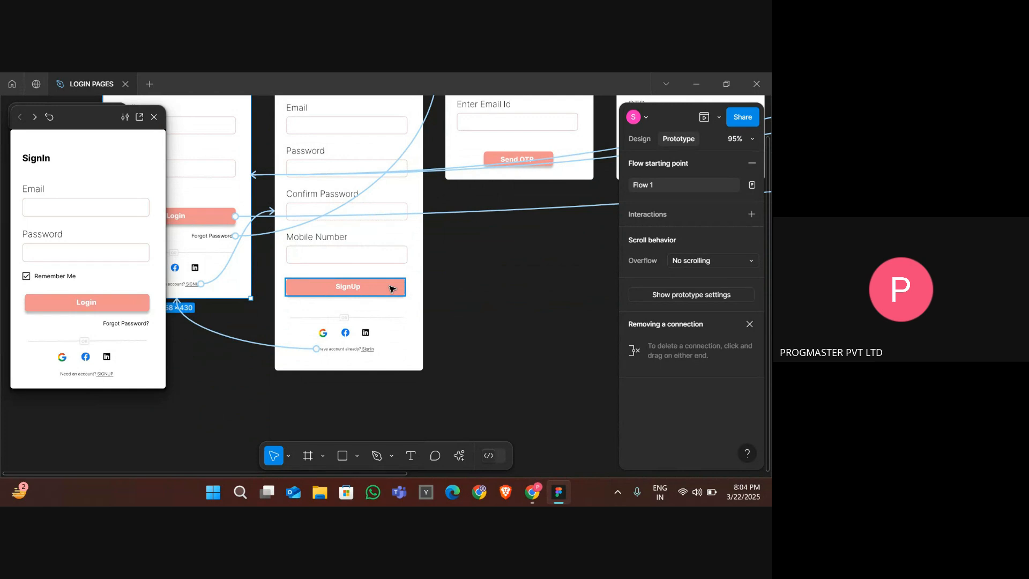
click(392, 289)
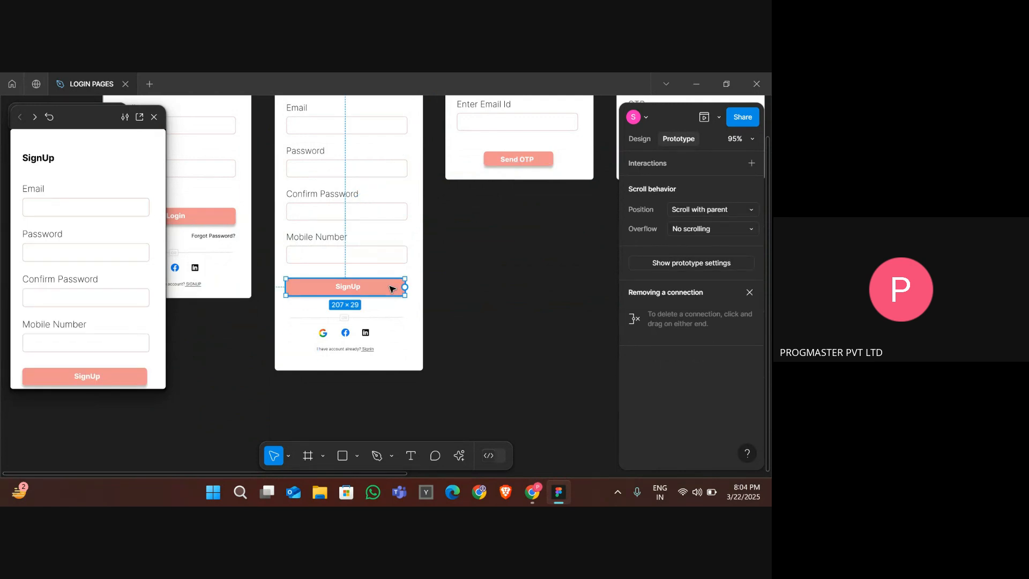
scroll(391, 289, up, 2)
scroll(461, 292, right, 1)
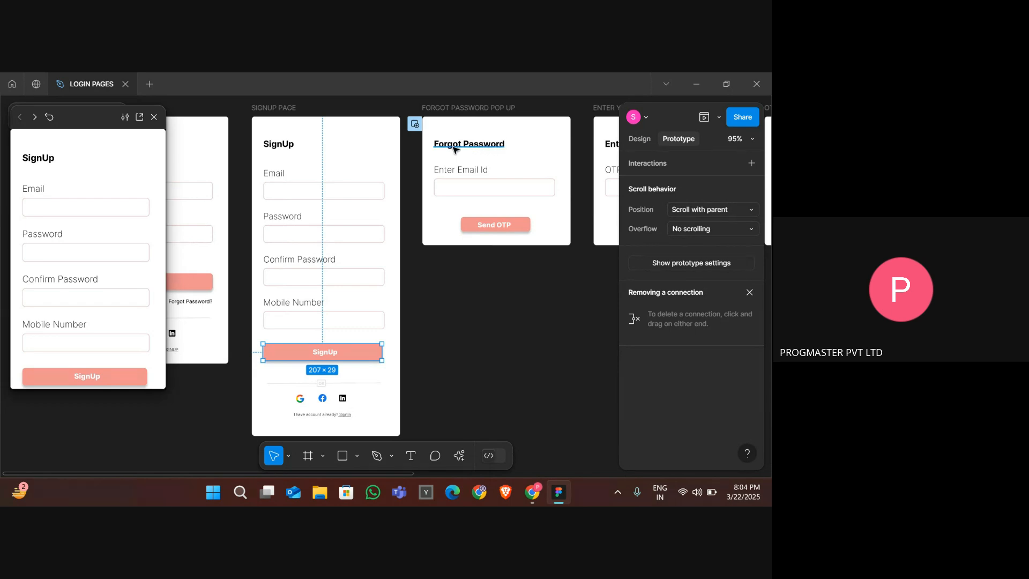
click(448, 109)
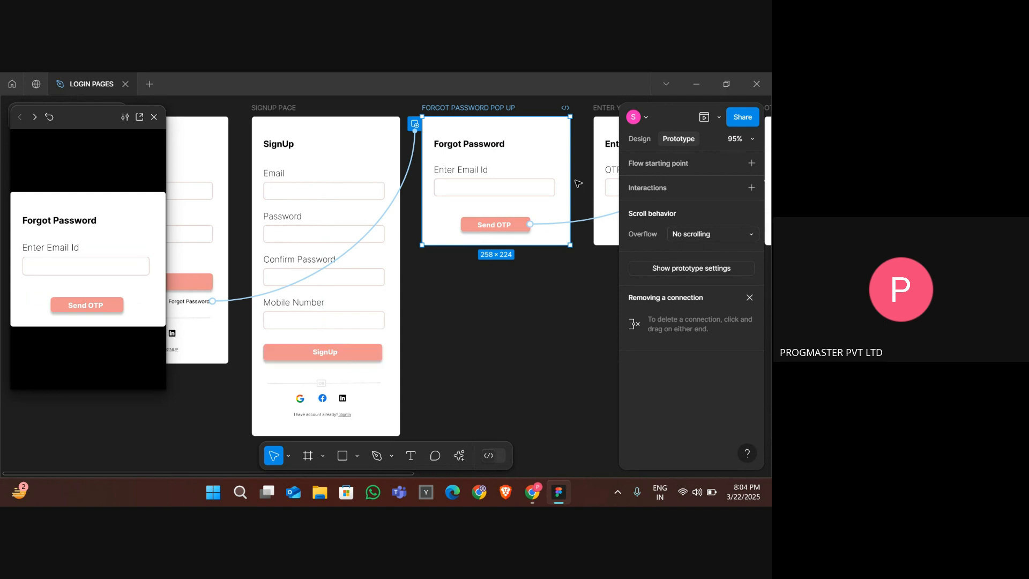
- Rename the forgot password popup's heading to "Verification", fixing the misspelling with the spell-check suggestion
click(473, 147)
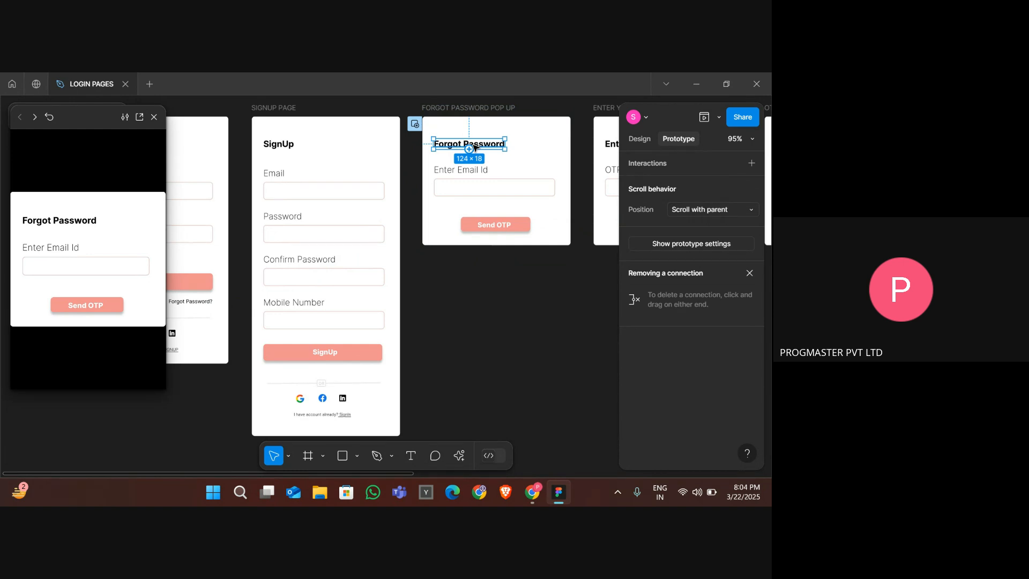
double_click(474, 146)
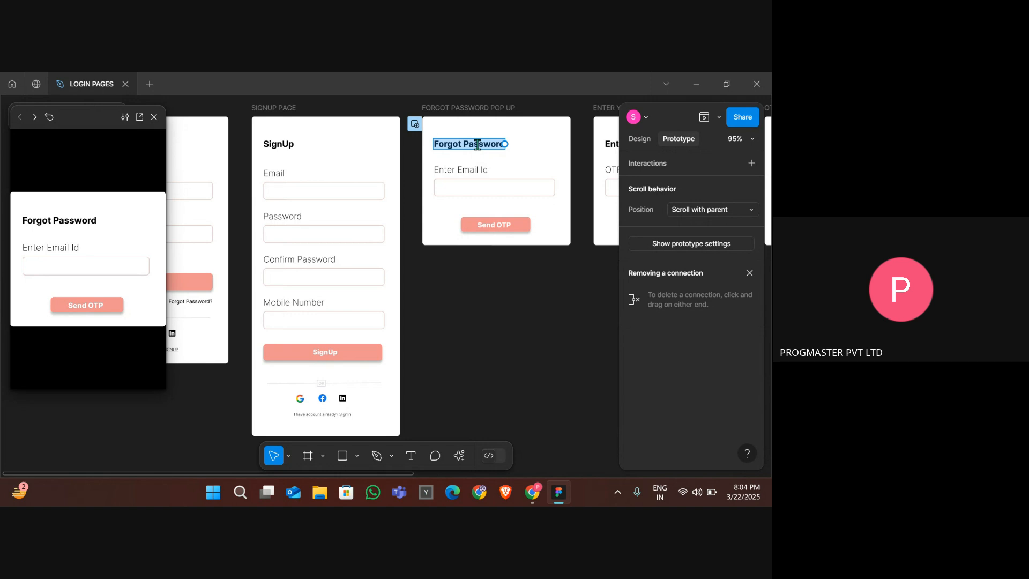
text(Verific)
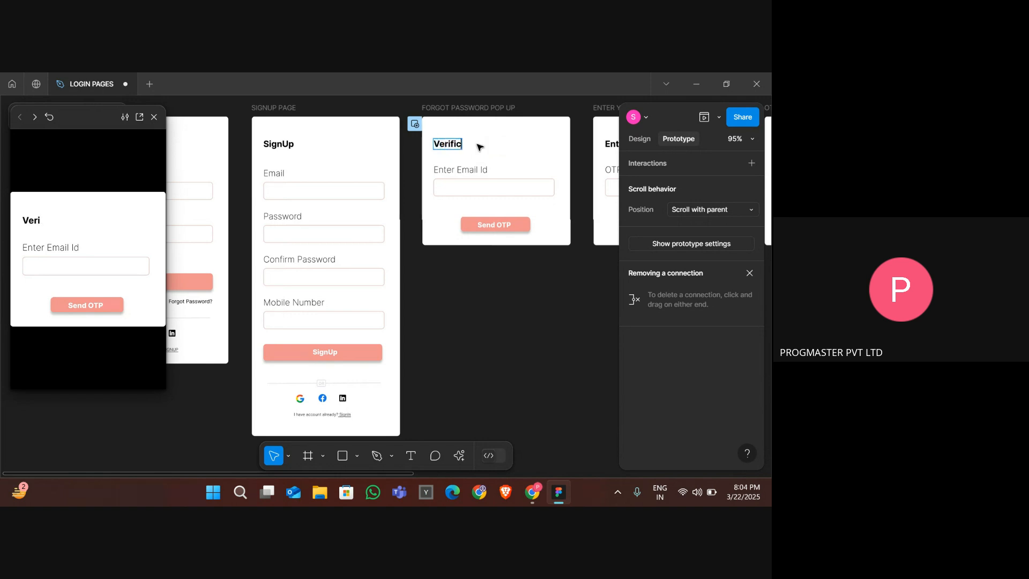
text(atiom)
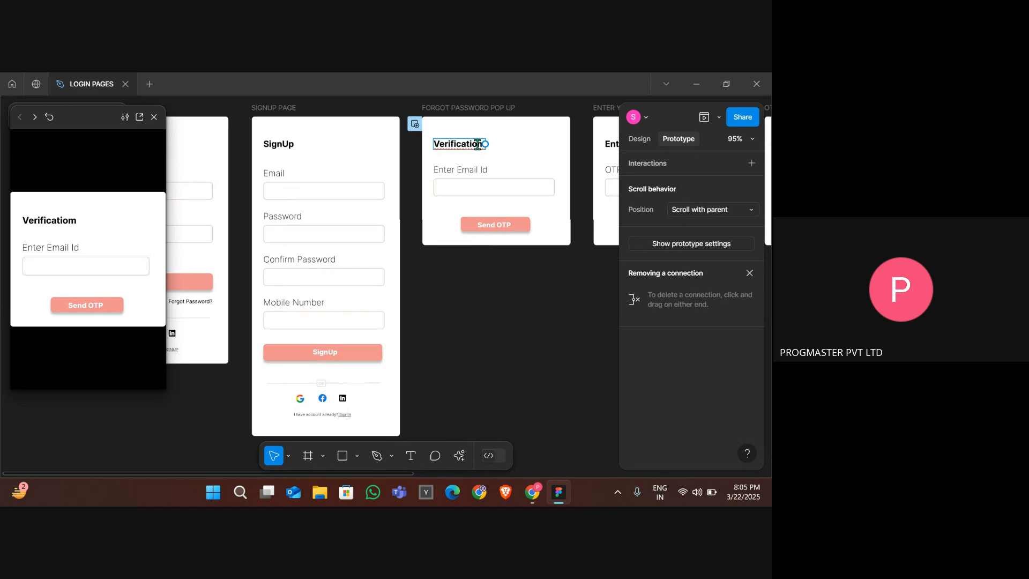
right_click(477, 144)
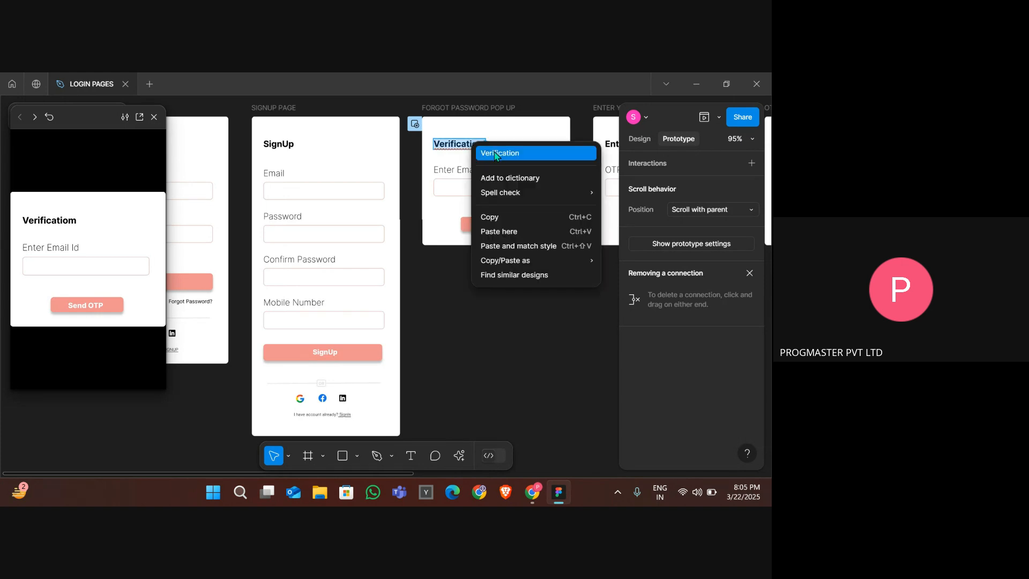
click(495, 154)
key(Escape)
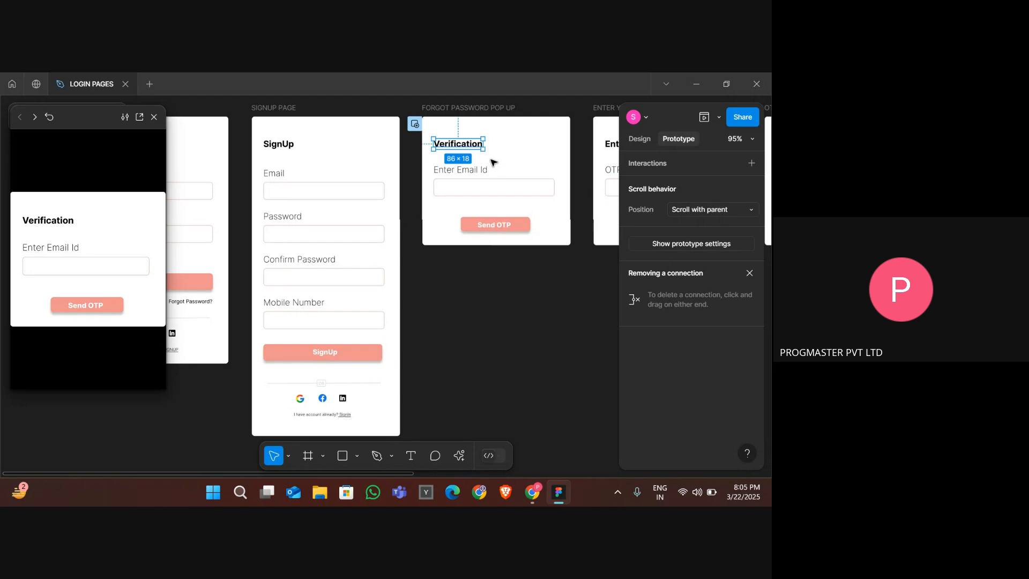
- Link the SignUp button to the FORGOT PASSWORD POP UP frame, then undo the new link
click(358, 352)
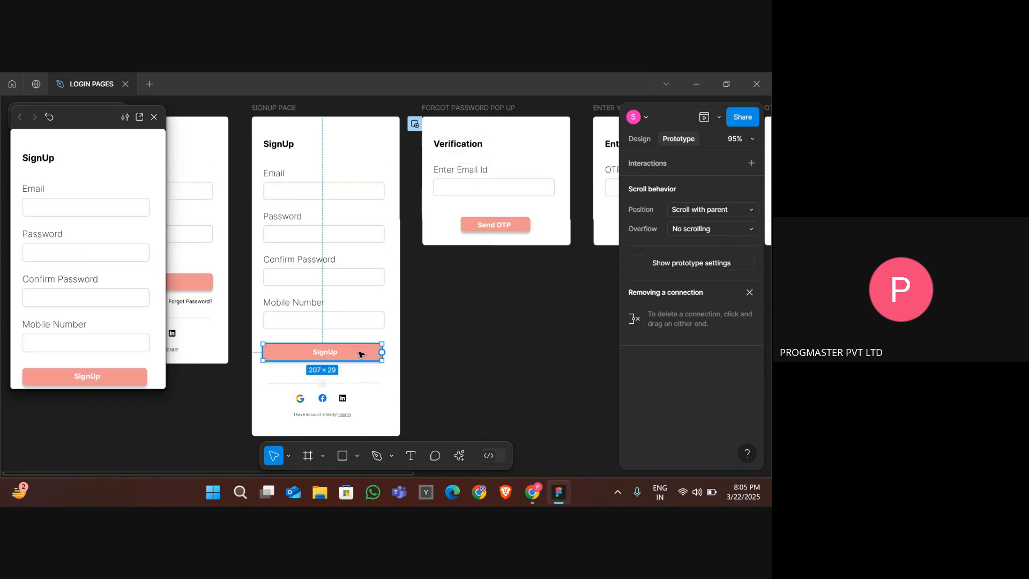
drag(382, 352, 513, 222)
click(535, 328)
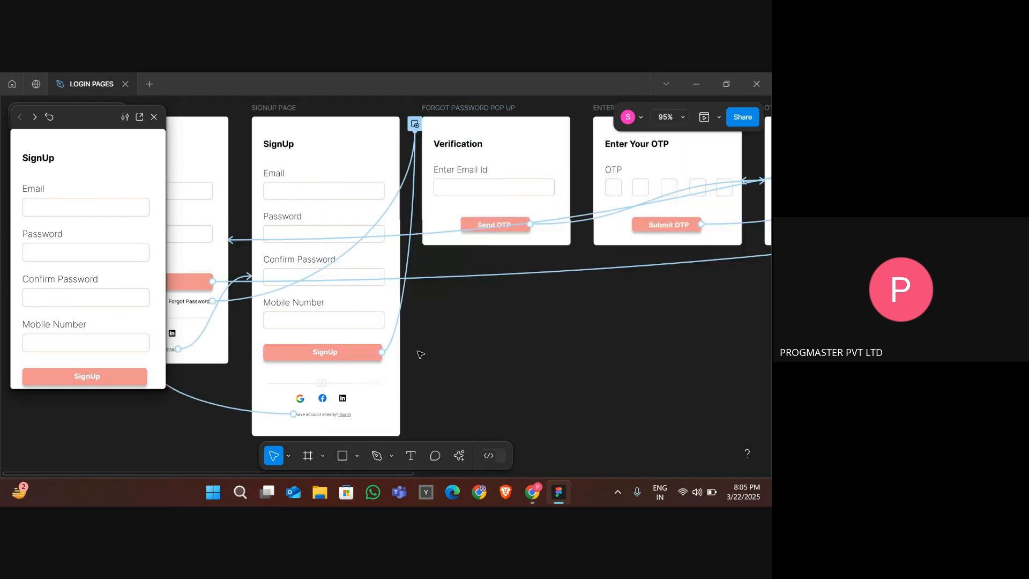
click(351, 357)
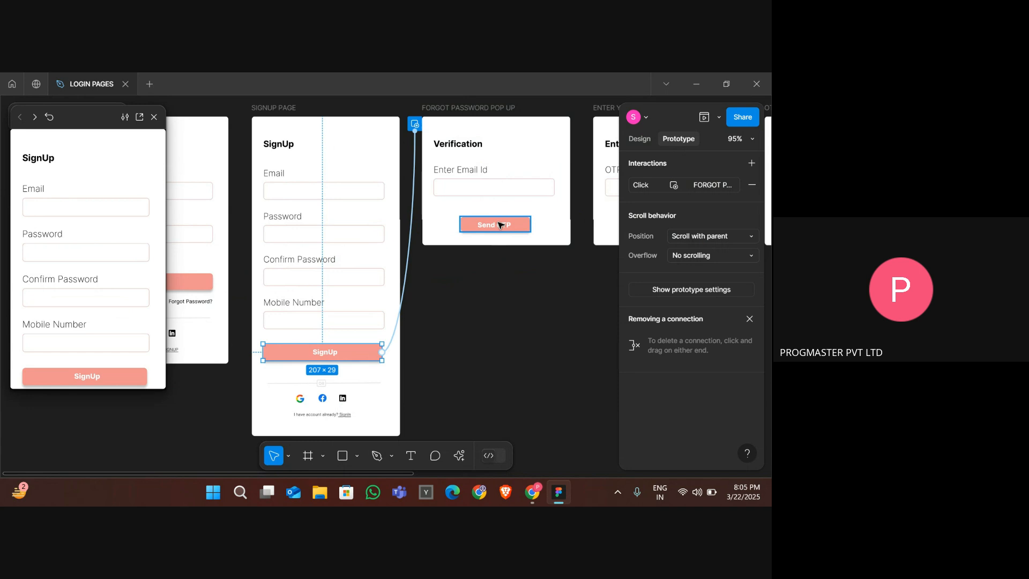
click(448, 272)
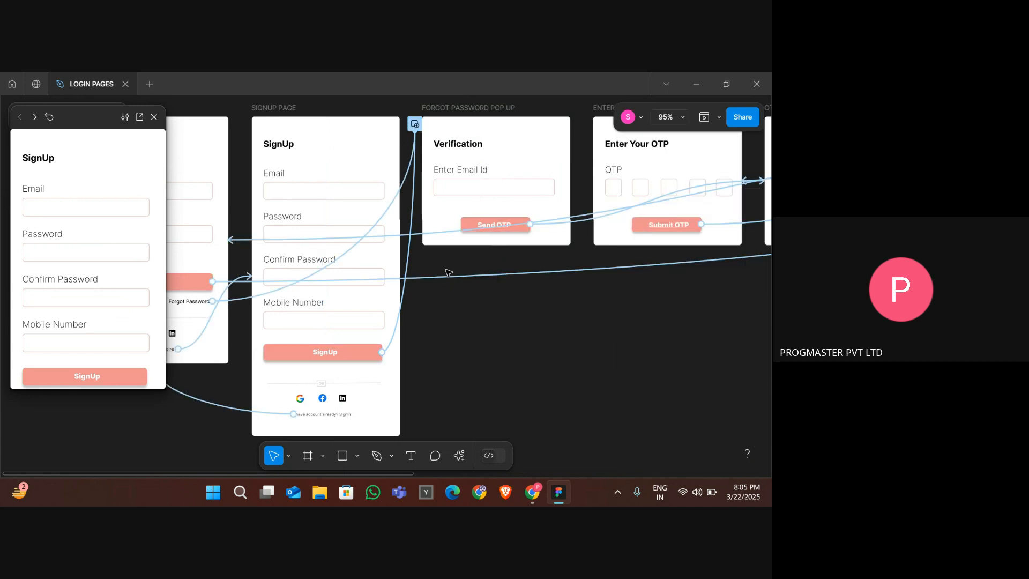
key(ctrl+z)
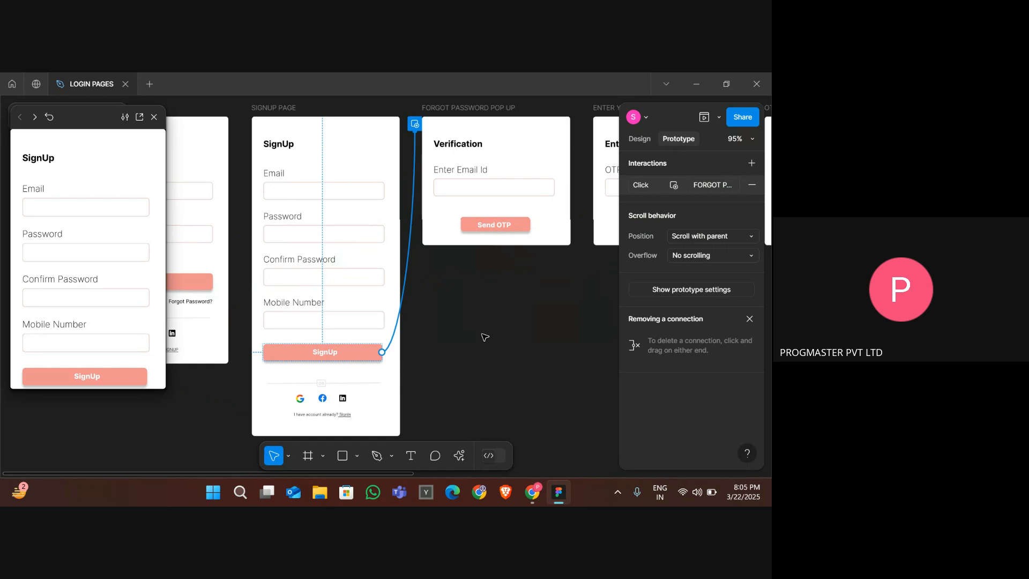
key(ctrl+z)
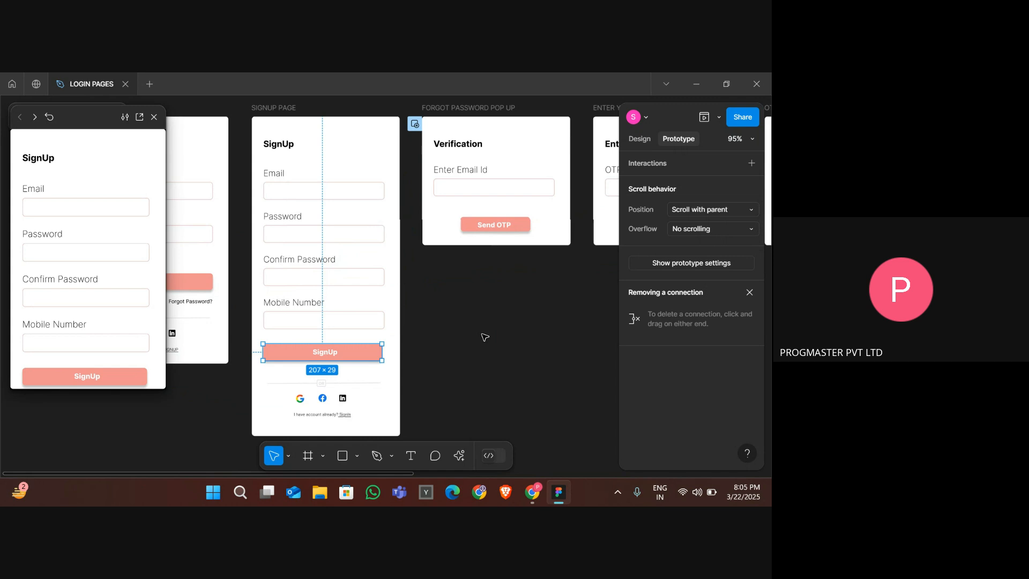
- Check the OTP SENT SUCCESSFULLY POP UP frame in the prototype preview, then close the preview
click(485, 336)
click(355, 360)
click(505, 350)
scroll(505, 350, right, 2)
scroll(505, 350, down, 3)
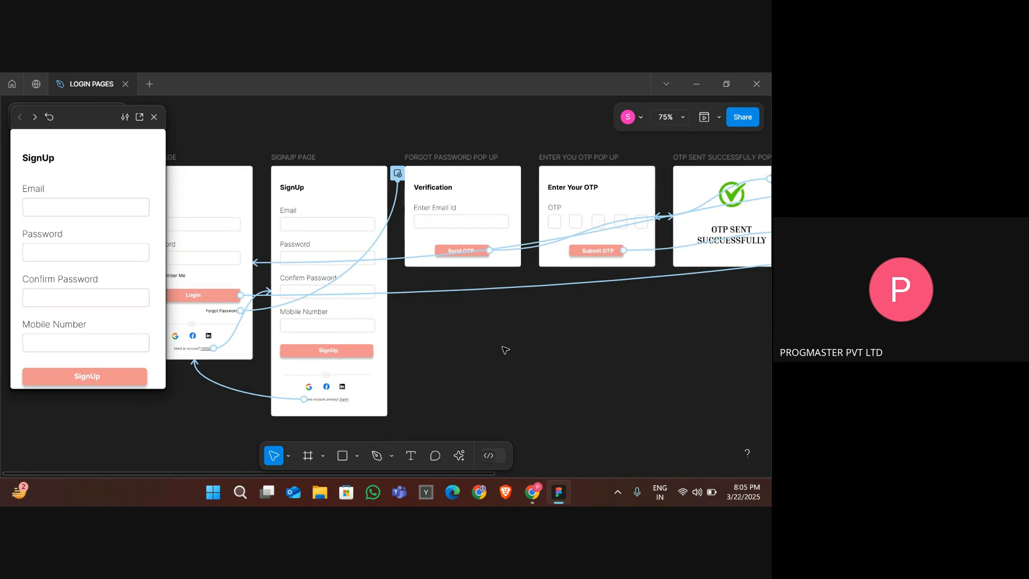
click(720, 257)
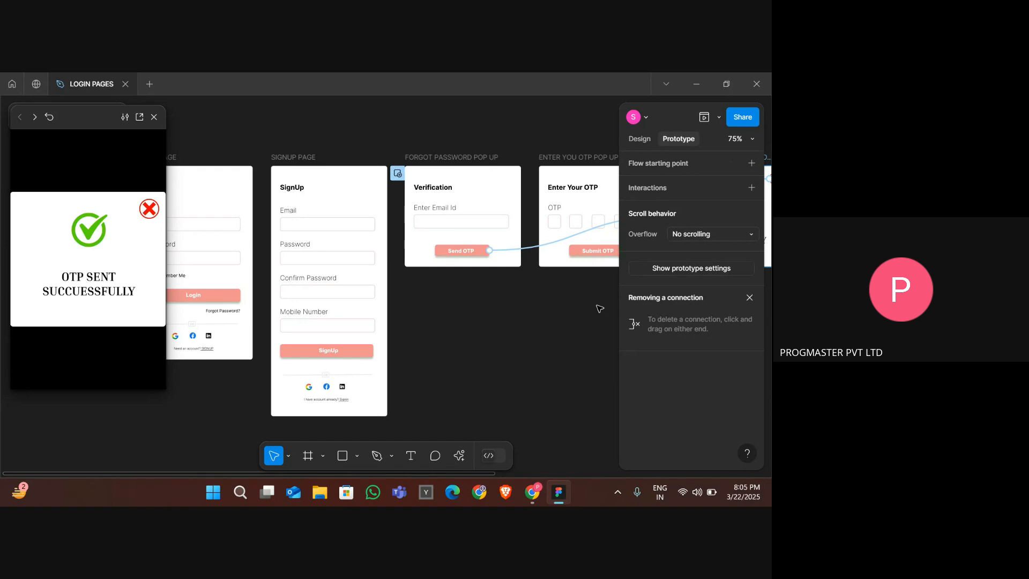
click(600, 309)
scroll(595, 305, right, 5)
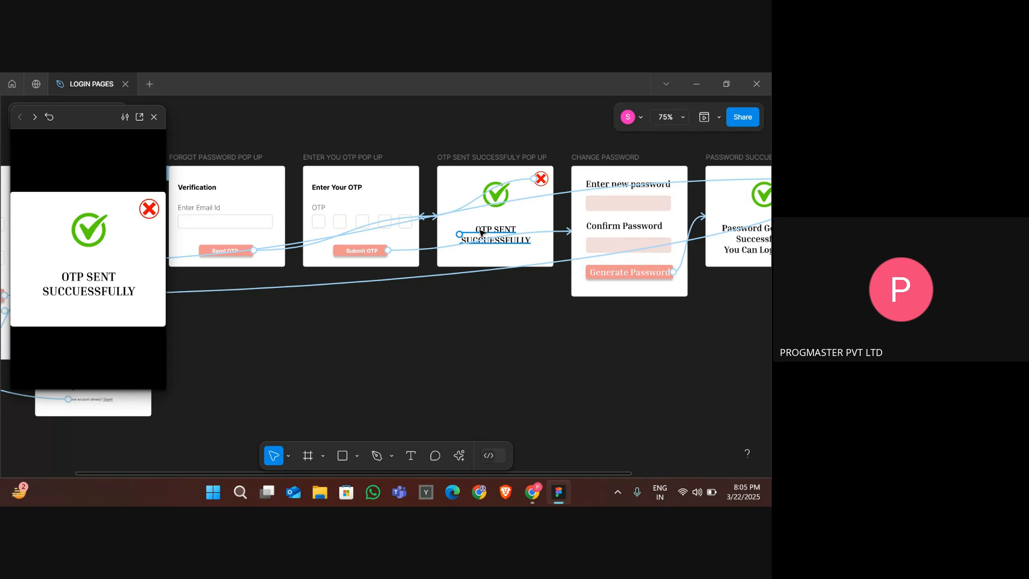
scroll(358, 396, left, 2)
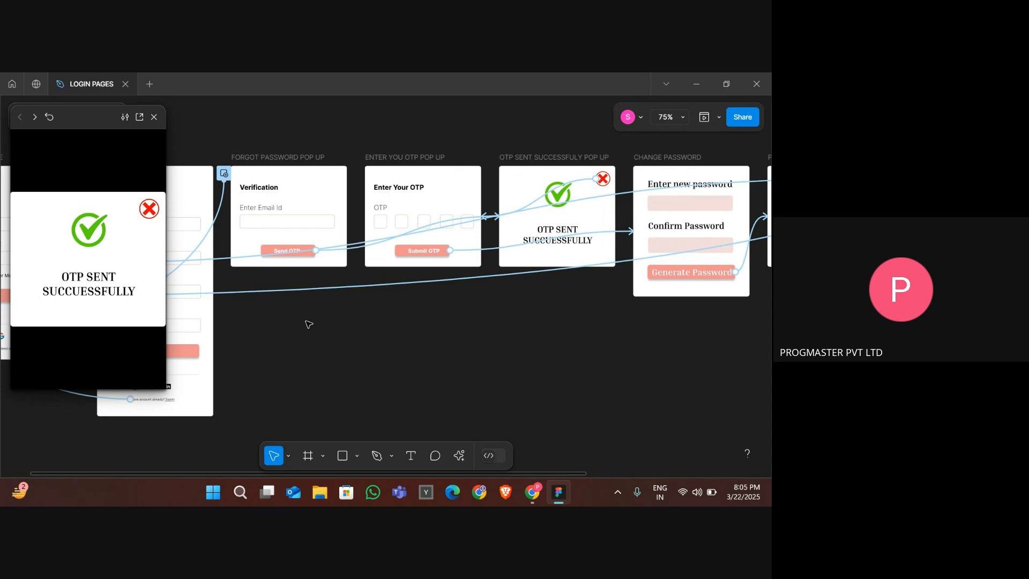
scroll(364, 329, down, 3)
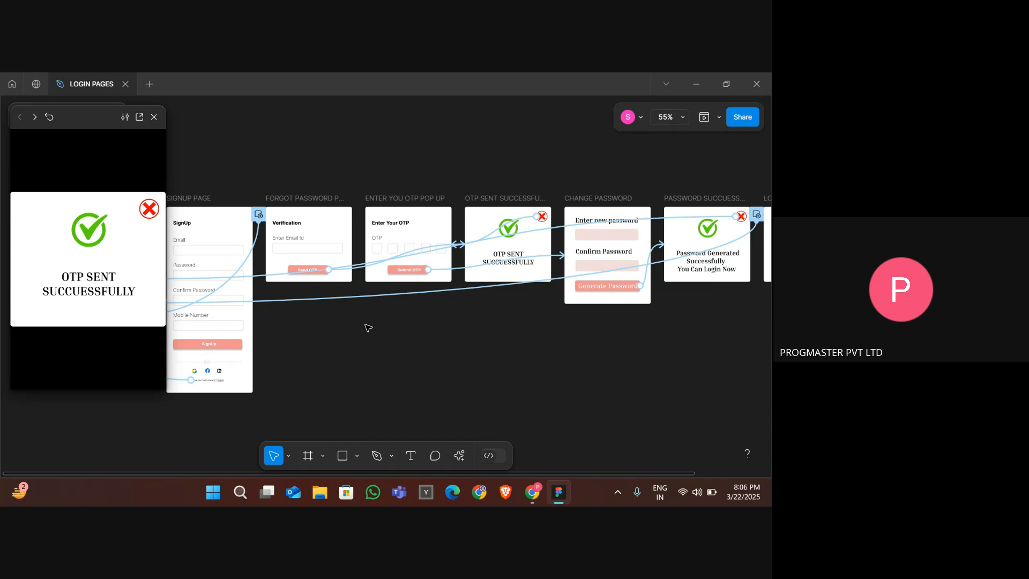
click(154, 118)
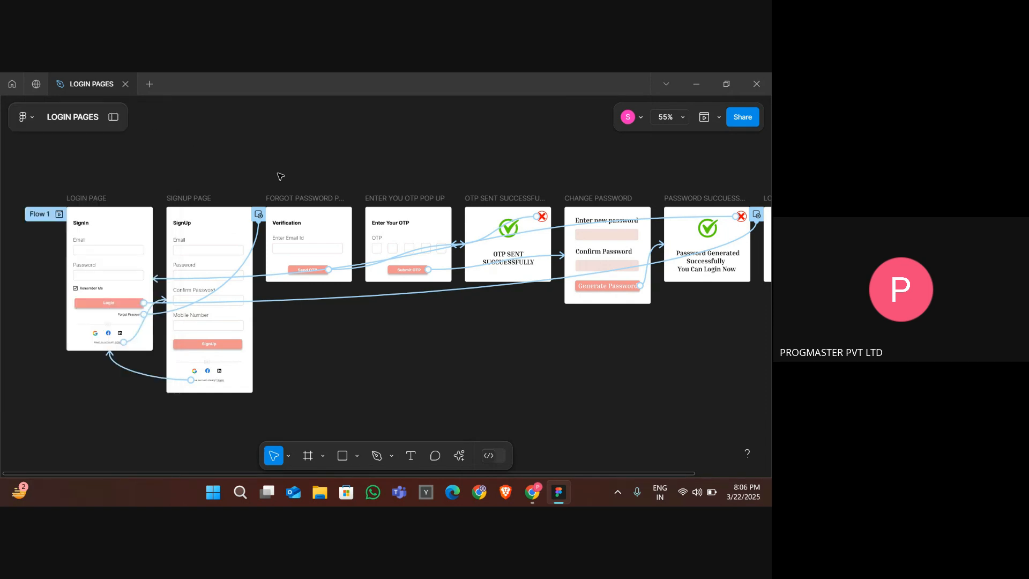
- Switch to Google Meet and stop presenting the screen
key(alt+Tab)
key(alt+Tab)
key(alt+Tab)
key(alt+Tab)
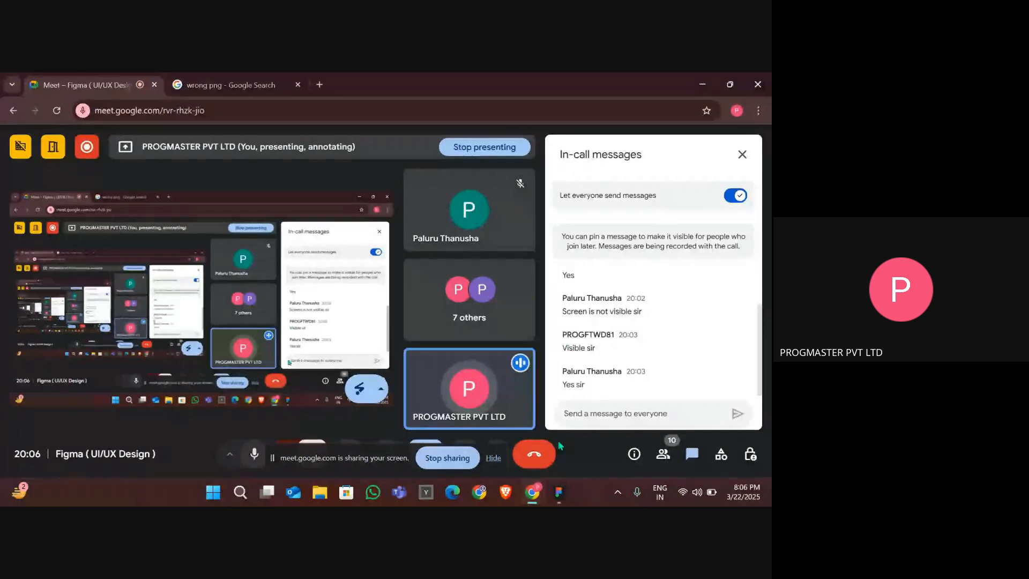
click(493, 458)
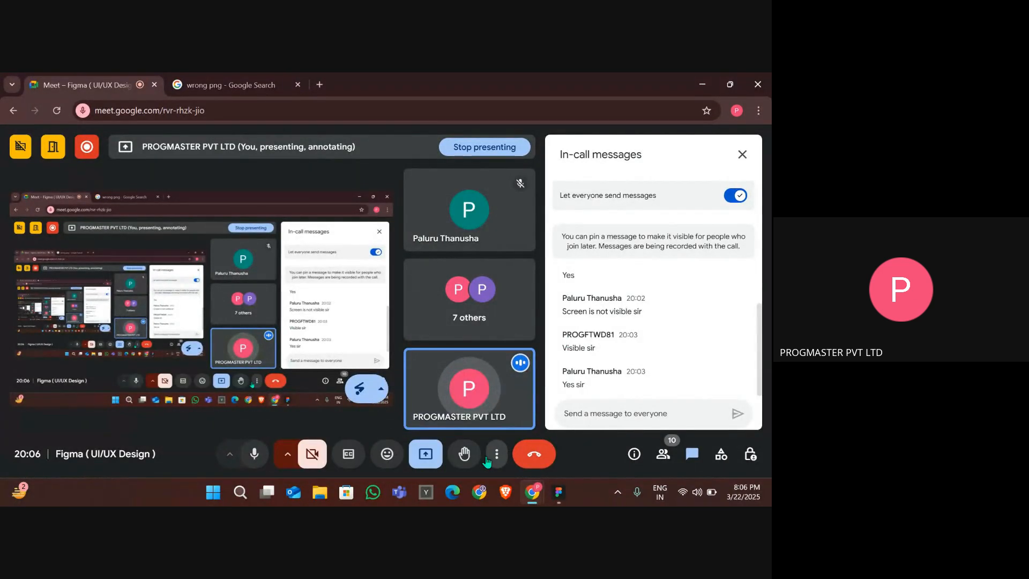
click(428, 455)
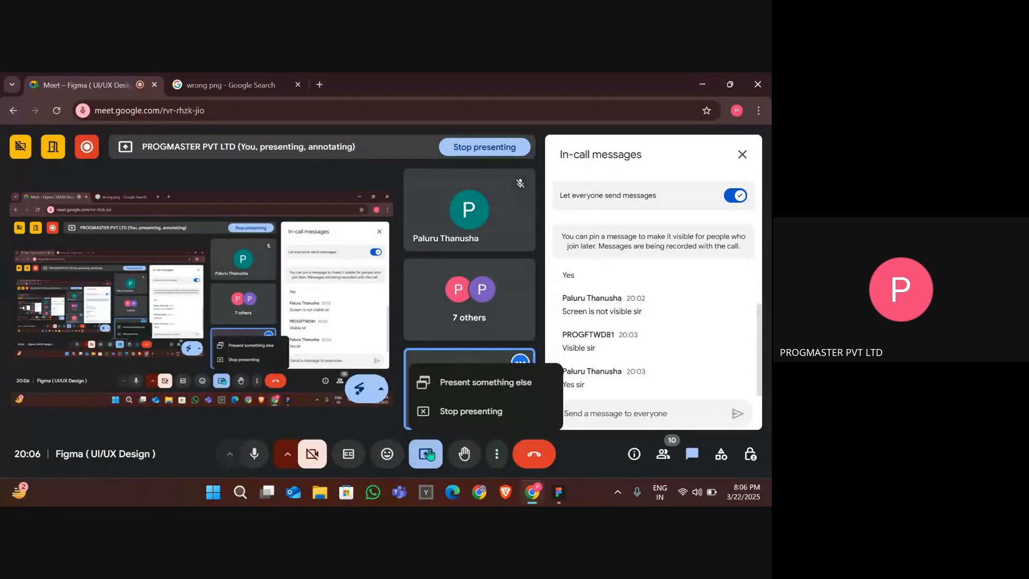
click(482, 412)
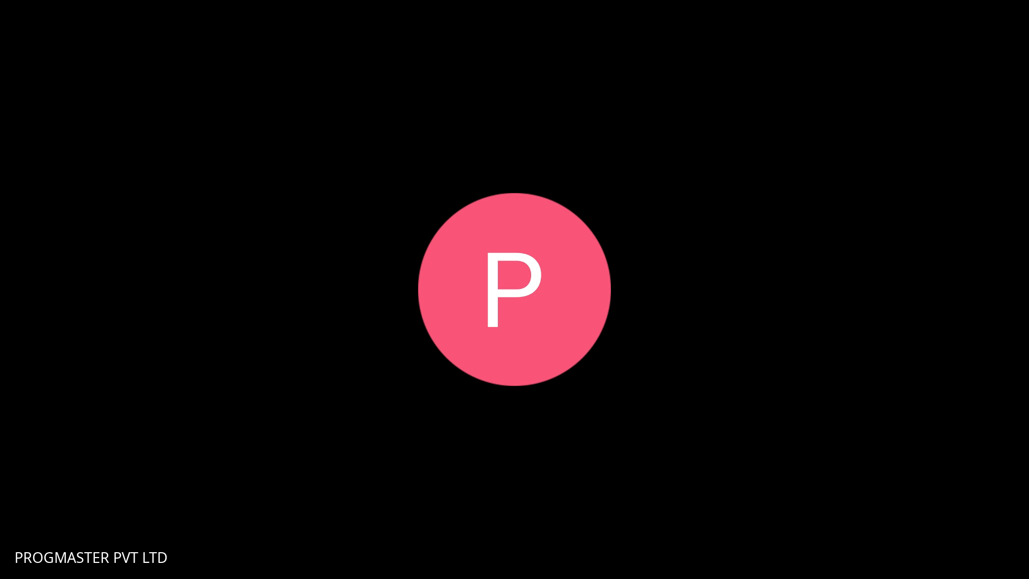